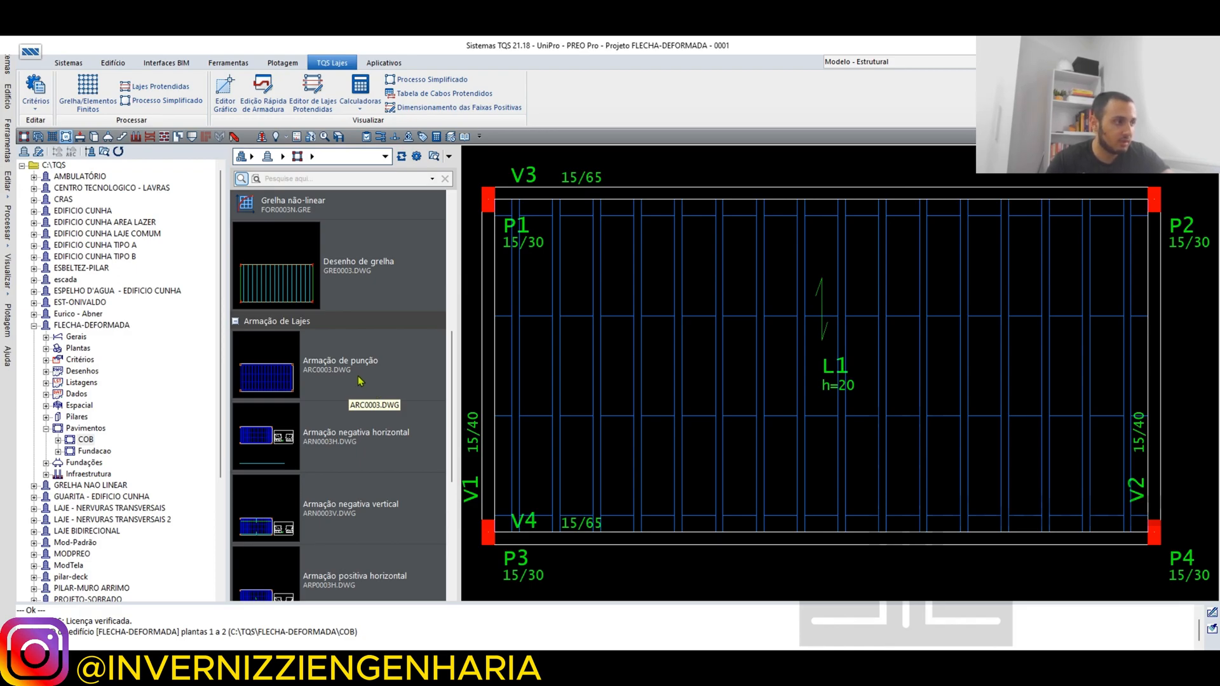
Examine the 3D model of the FLECHA-DEFORMADA building, looking closely at its roof slab and supporting frame.
{"action": "left_click", "coordinate": [374, 392]}
{"action": "left_click", "coordinate": [83, 440]}
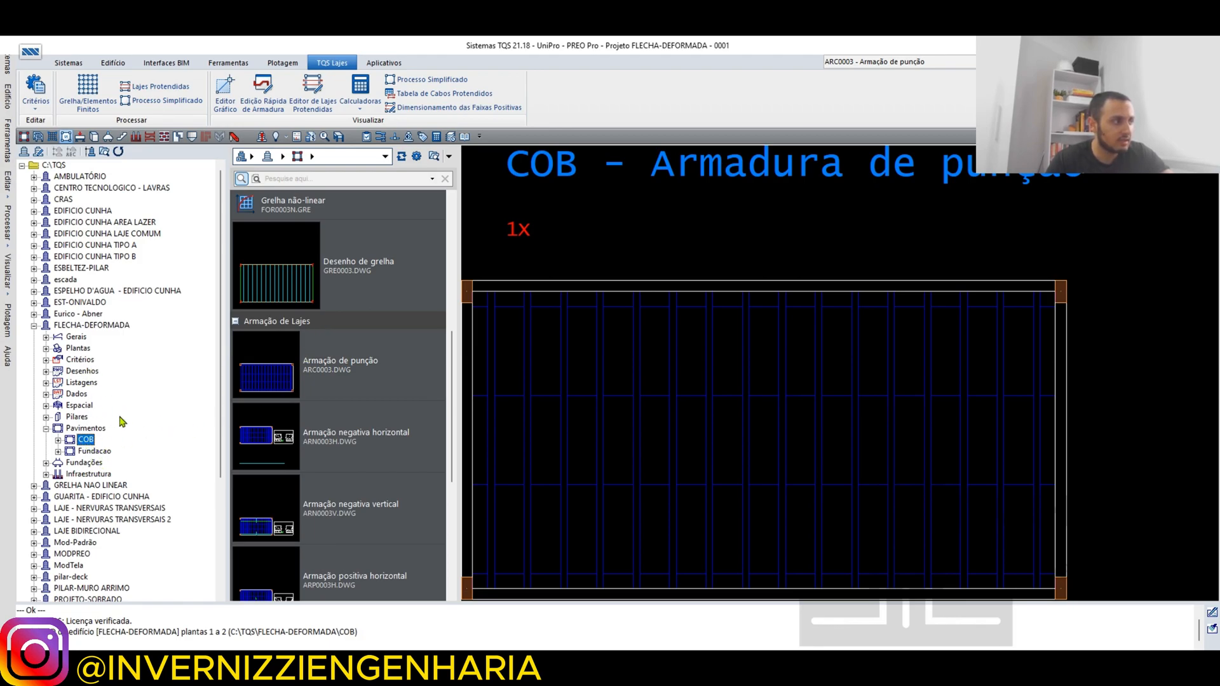
{"action": "left_click", "coordinate": [89, 325]}
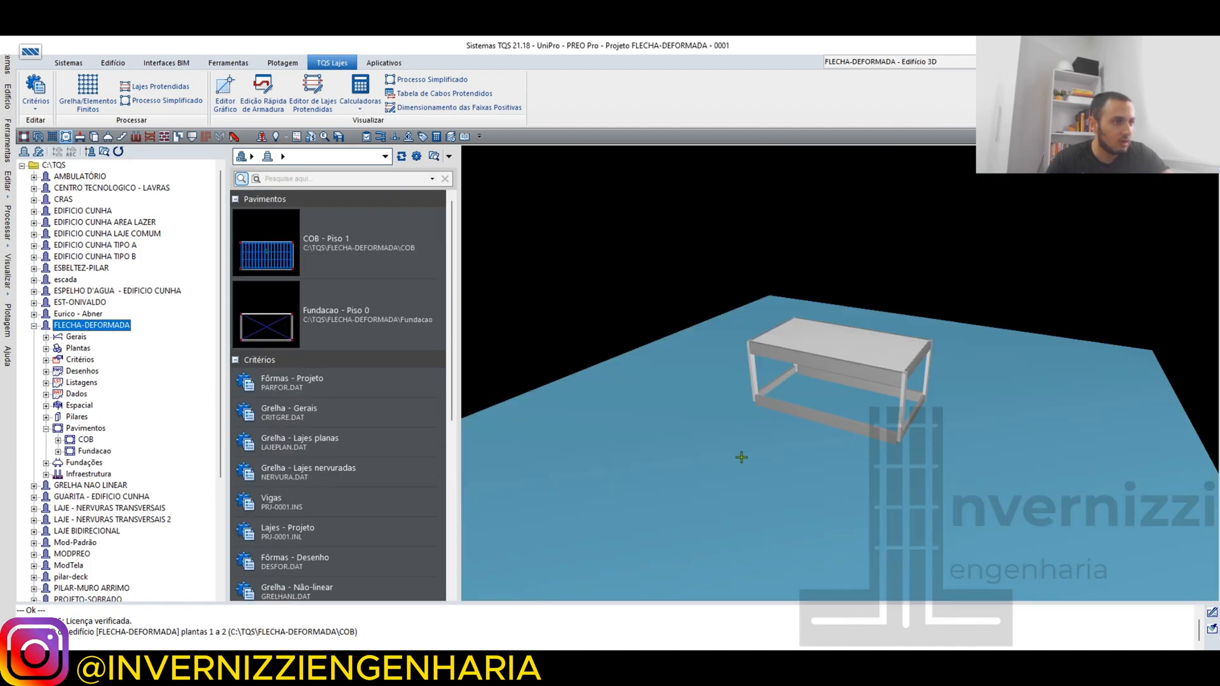
{"action": "left_click", "coordinate": [390, 265]}
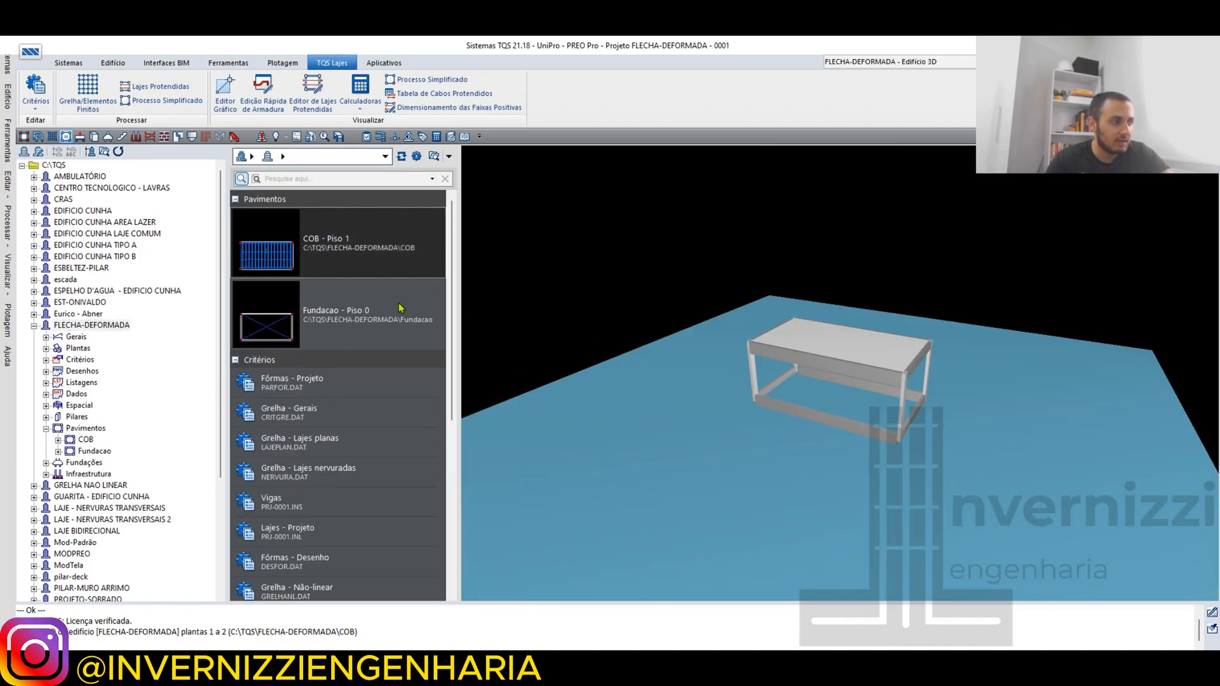
{"action": "scroll", "coordinate": [885, 371], "scroll_direction": "up", "scroll_amount": 2}
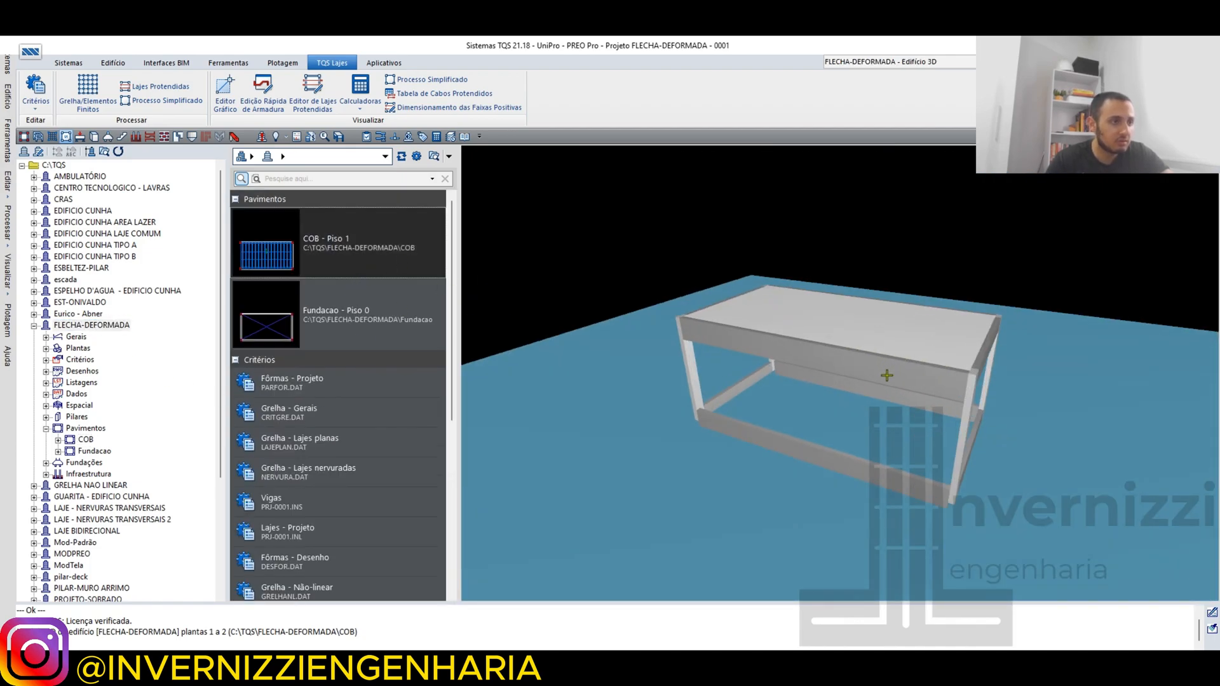
{"action": "left_click_drag", "start_coordinate": [890, 347], "coordinate": [860, 368]}
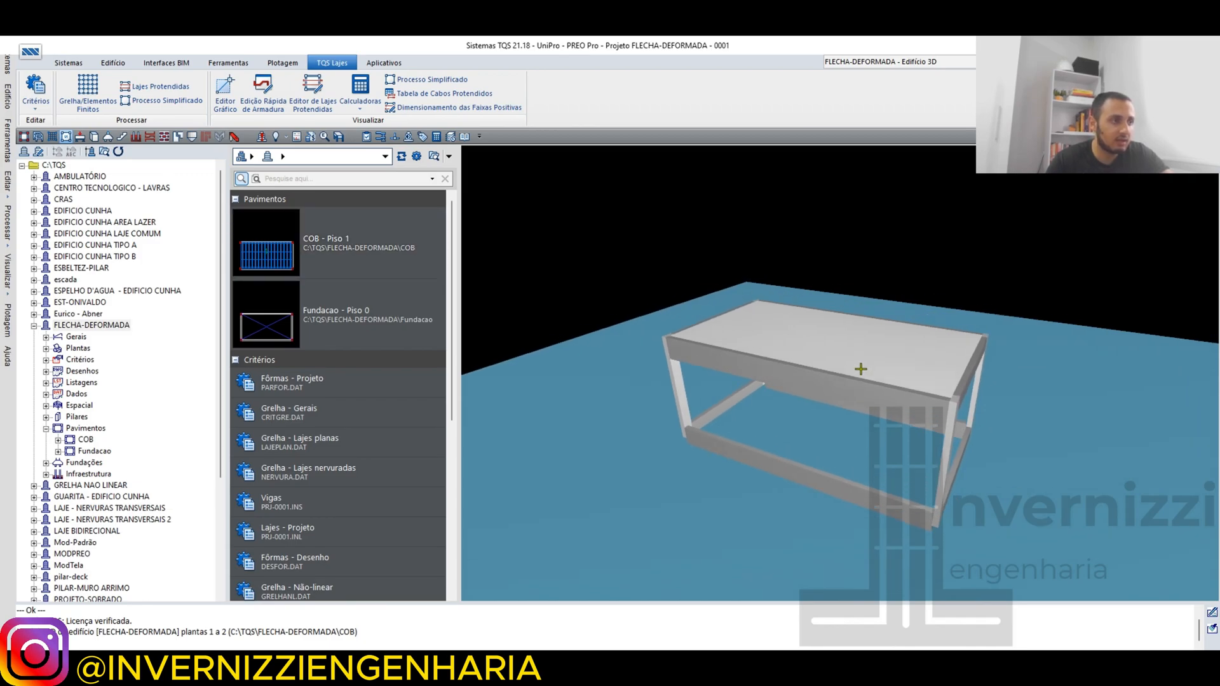
{"action": "scroll", "coordinate": [862, 367], "scroll_direction": "up", "scroll_amount": 1}
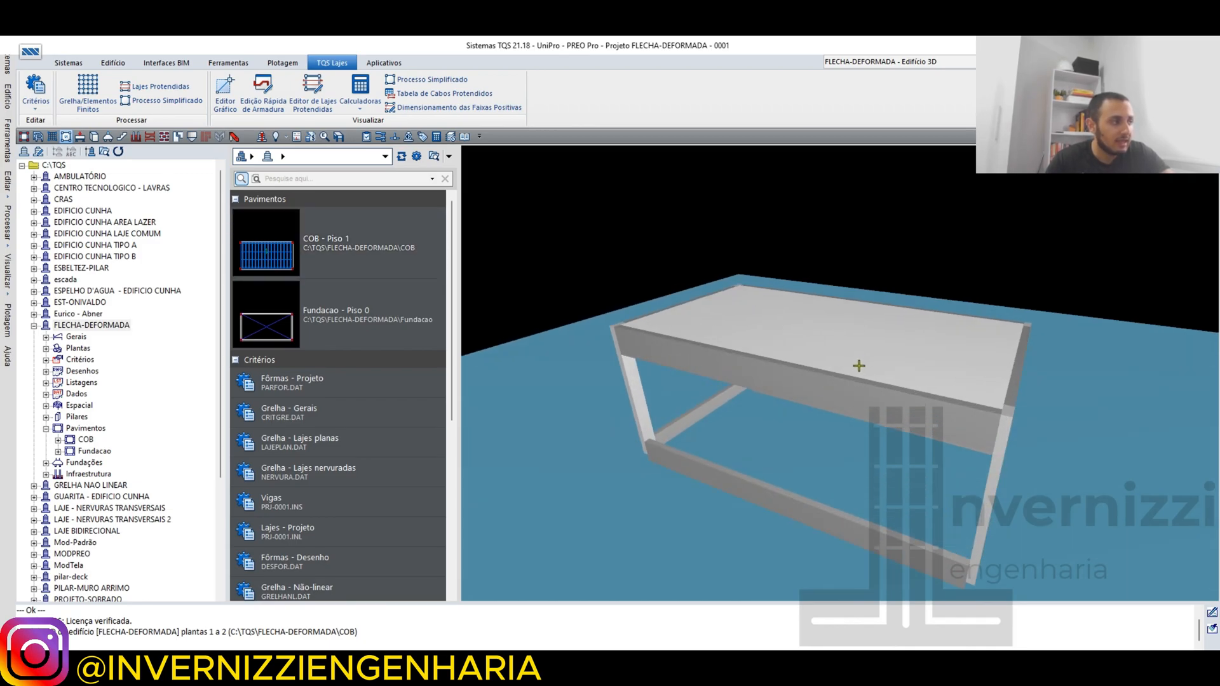
Browse the COB floor's drawings through to the Armação de Lajes group.
{"action": "left_click", "coordinate": [87, 439]}
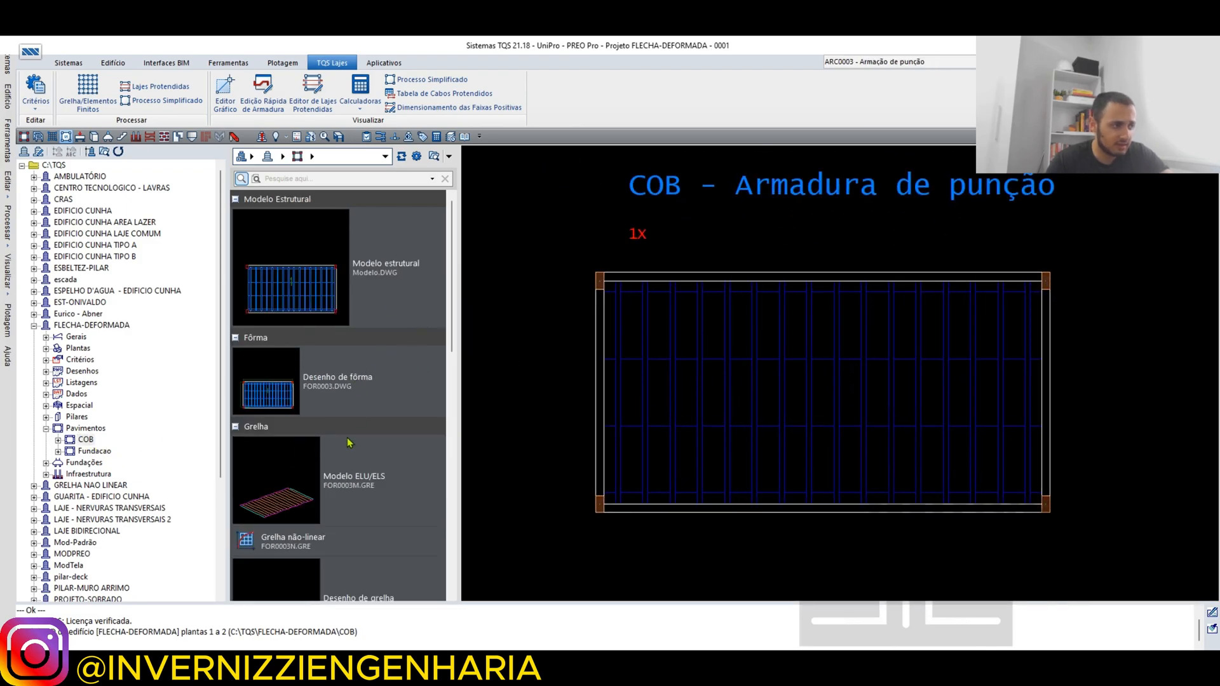
{"action": "scroll", "coordinate": [348, 442], "scroll_direction": "down", "scroll_amount": 5}
{"action": "scroll", "coordinate": [349, 442], "scroll_direction": "up", "scroll_amount": 3}
{"action": "scroll", "coordinate": [349, 442], "scroll_direction": "up", "scroll_amount": 2}
{"action": "scroll", "coordinate": [349, 442], "scroll_direction": "down", "scroll_amount": 6}
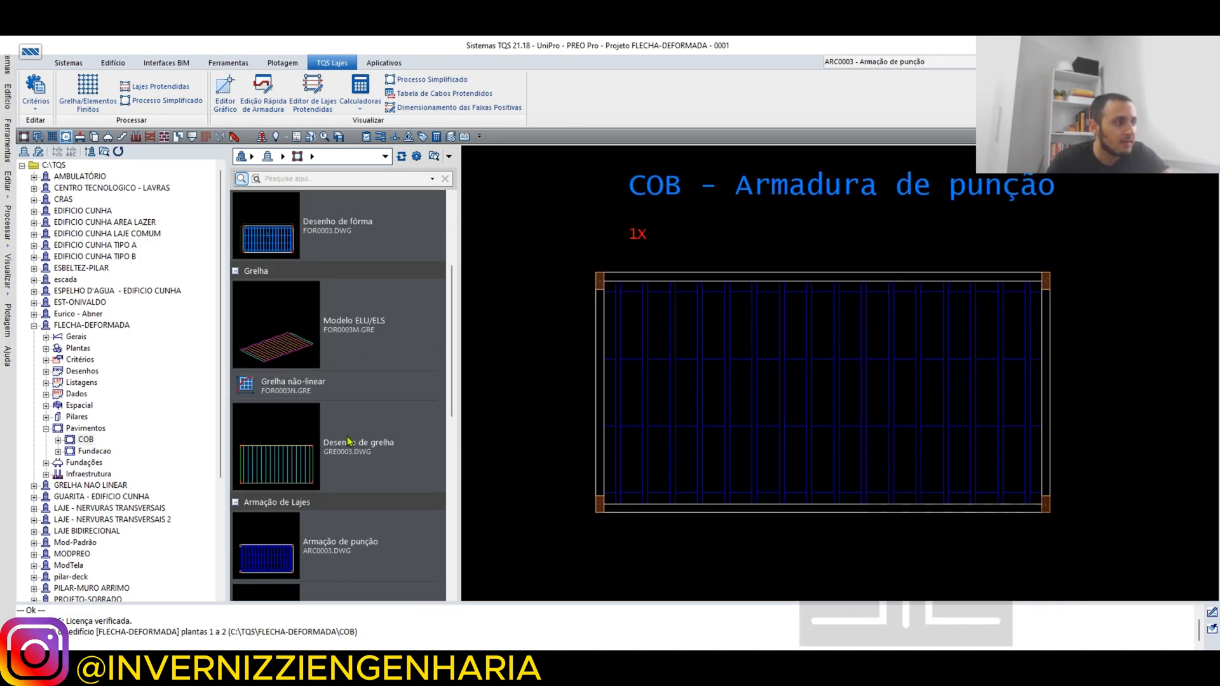
{"action": "scroll", "coordinate": [354, 443], "scroll_direction": "up", "scroll_amount": 4}
{"action": "scroll", "coordinate": [354, 443], "scroll_direction": "down", "scroll_amount": 3}
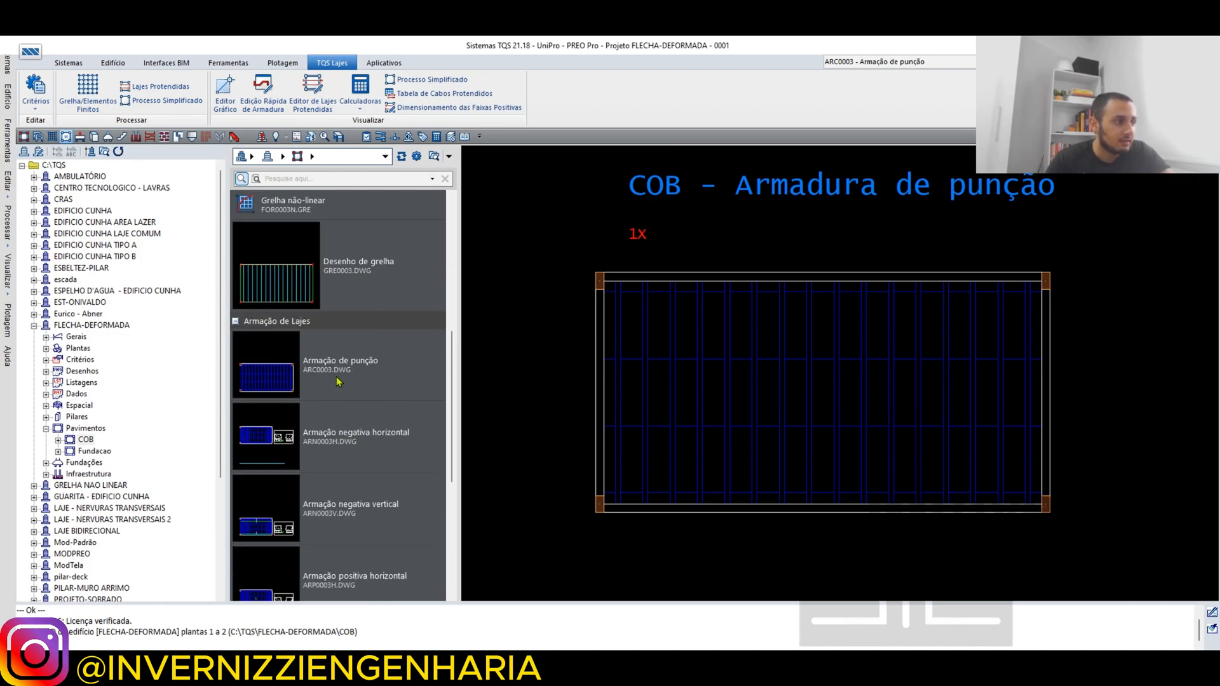
{"action": "left_click", "coordinate": [86, 440]}
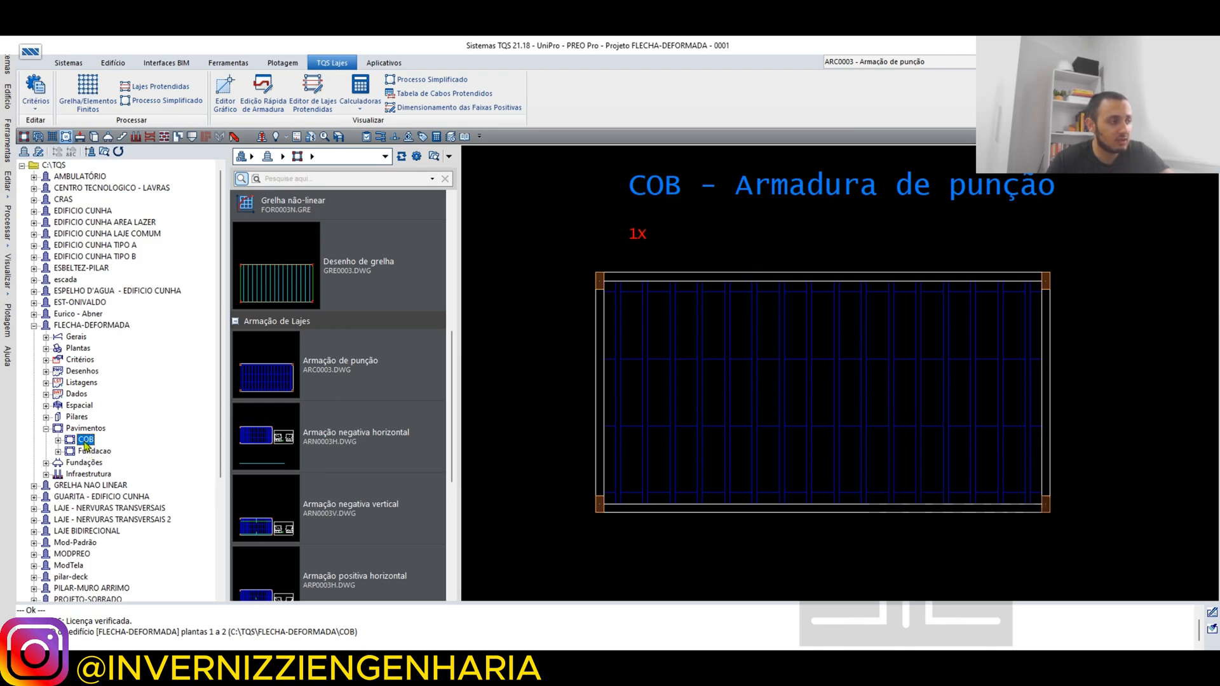
Preview the COB floor's punching, negative and positive slab reinforcement drawings one after another.
{"action": "left_click", "coordinate": [346, 374]}
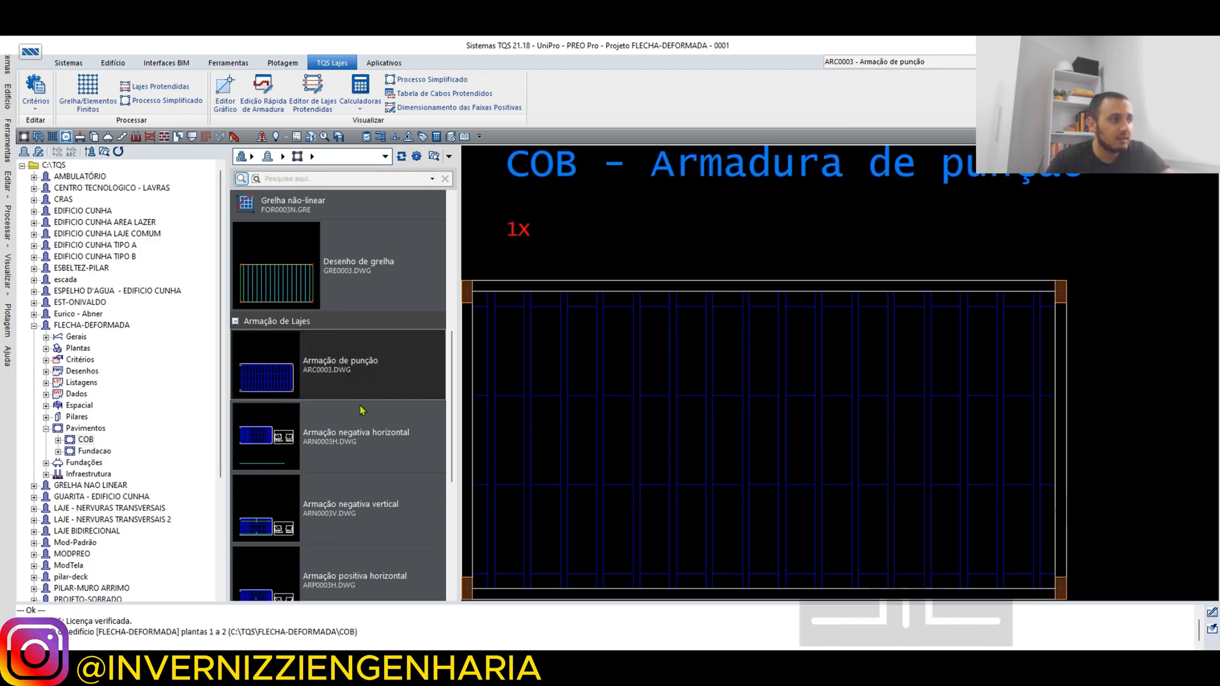
{"action": "left_click", "coordinate": [349, 437]}
{"action": "scroll", "coordinate": [346, 443], "scroll_direction": "down", "scroll_amount": 2}
{"action": "left_click", "coordinate": [334, 383]}
{"action": "left_click", "coordinate": [354, 432]}
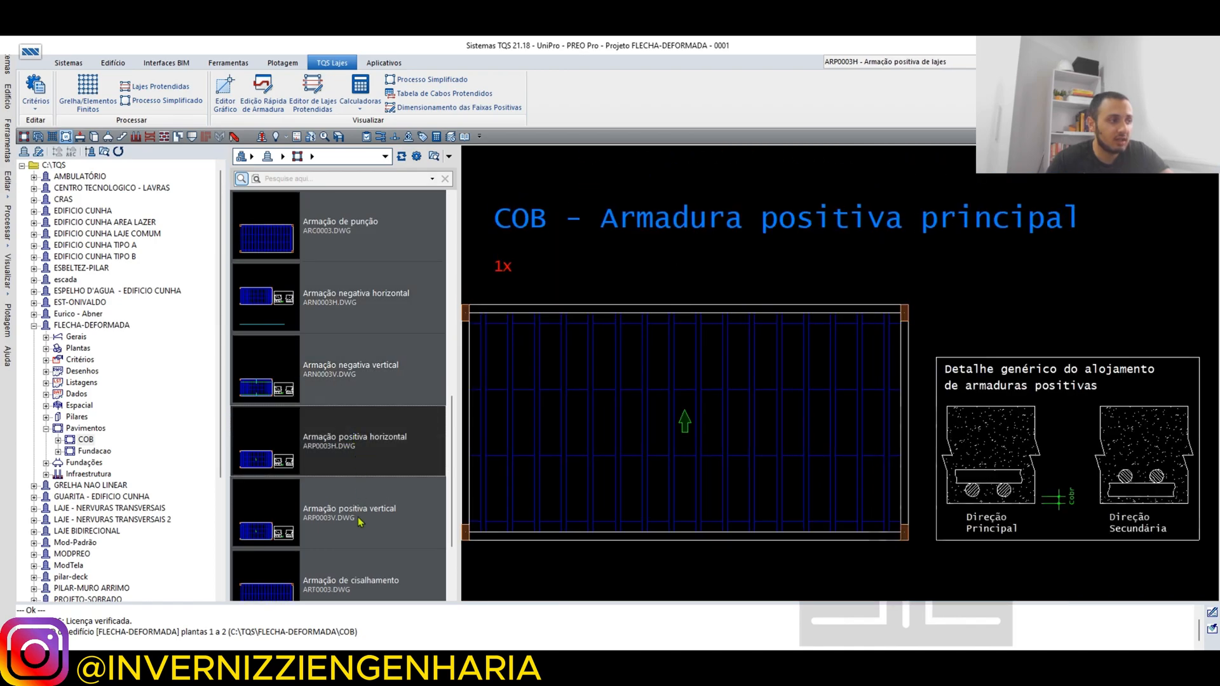
{"action": "left_click", "coordinate": [358, 516]}
{"action": "scroll", "coordinate": [362, 511], "scroll_direction": "up", "scroll_amount": 2}
{"action": "left_click", "coordinate": [338, 370]}
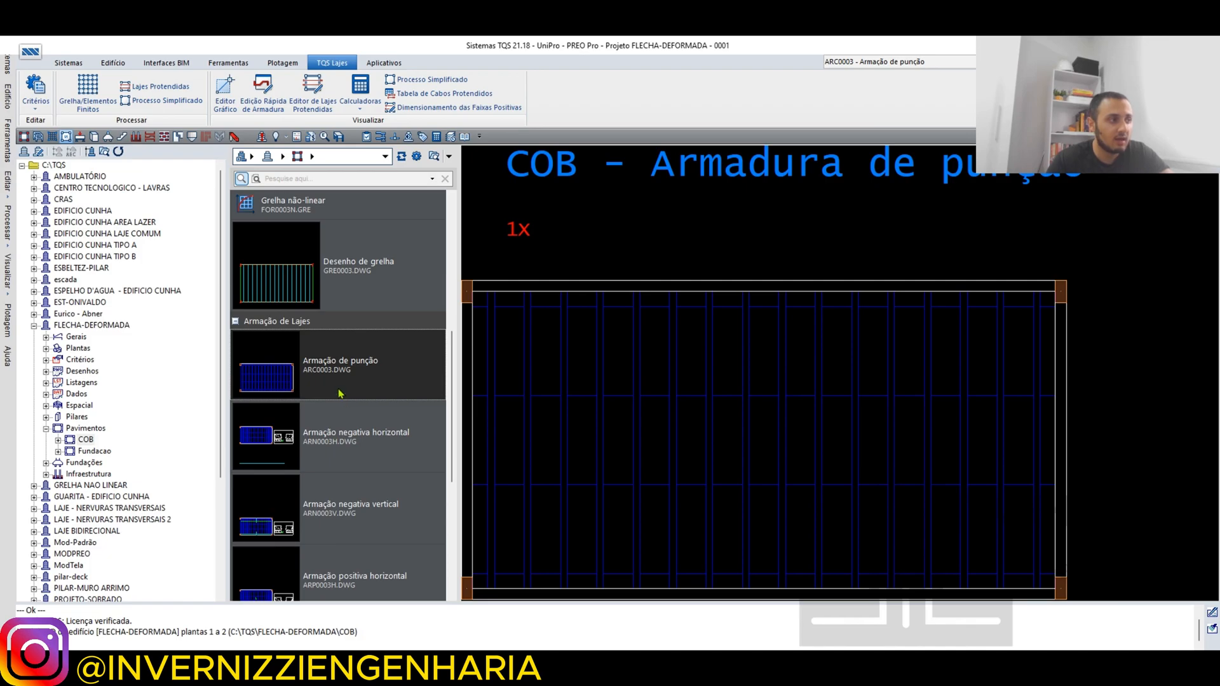
{"action": "left_click", "coordinate": [359, 519]}
{"action": "left_click", "coordinate": [342, 453]}
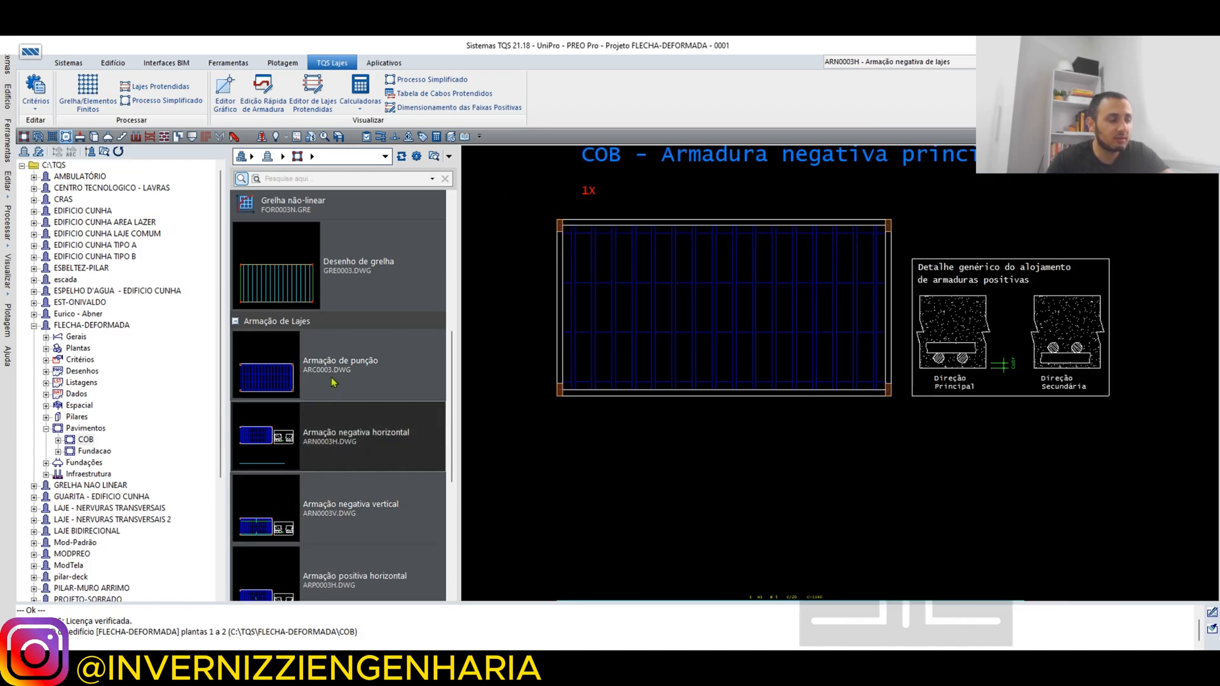
Open the COB punching reinforcement drawing ARC0003.DWG in Edição Rápida de Armadura.
{"action": "left_click", "coordinate": [333, 382]}
{"action": "right_click", "coordinate": [332, 377]}
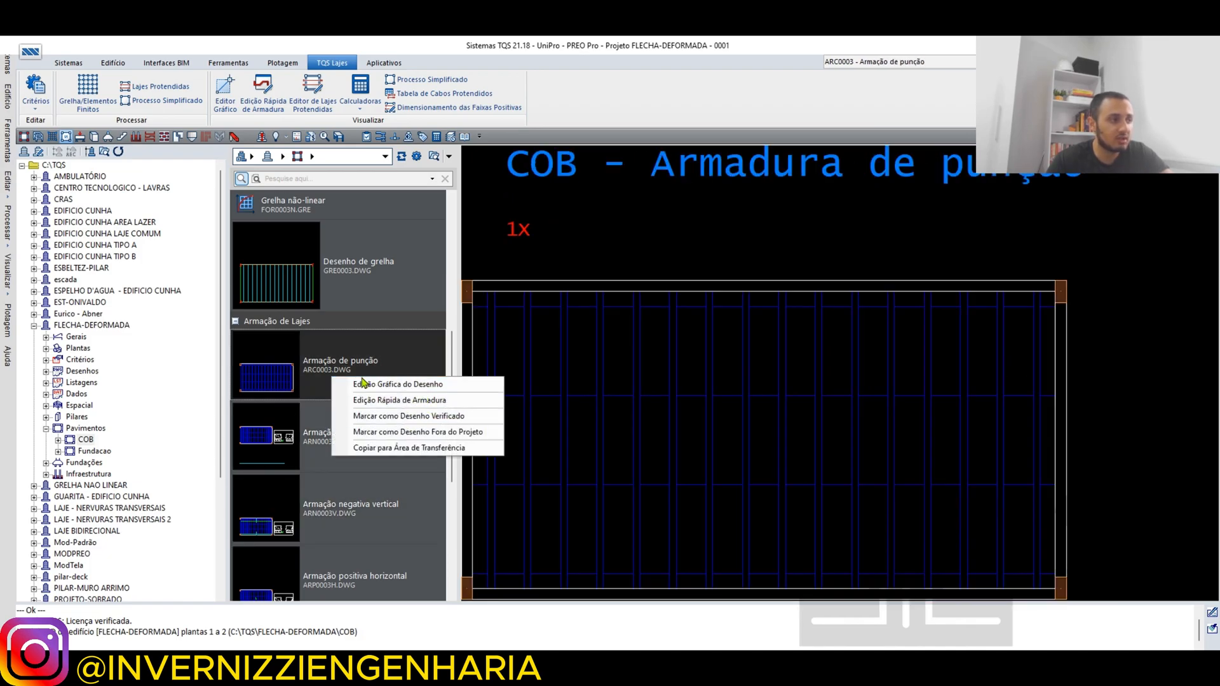
{"action": "left_click", "coordinate": [385, 402]}
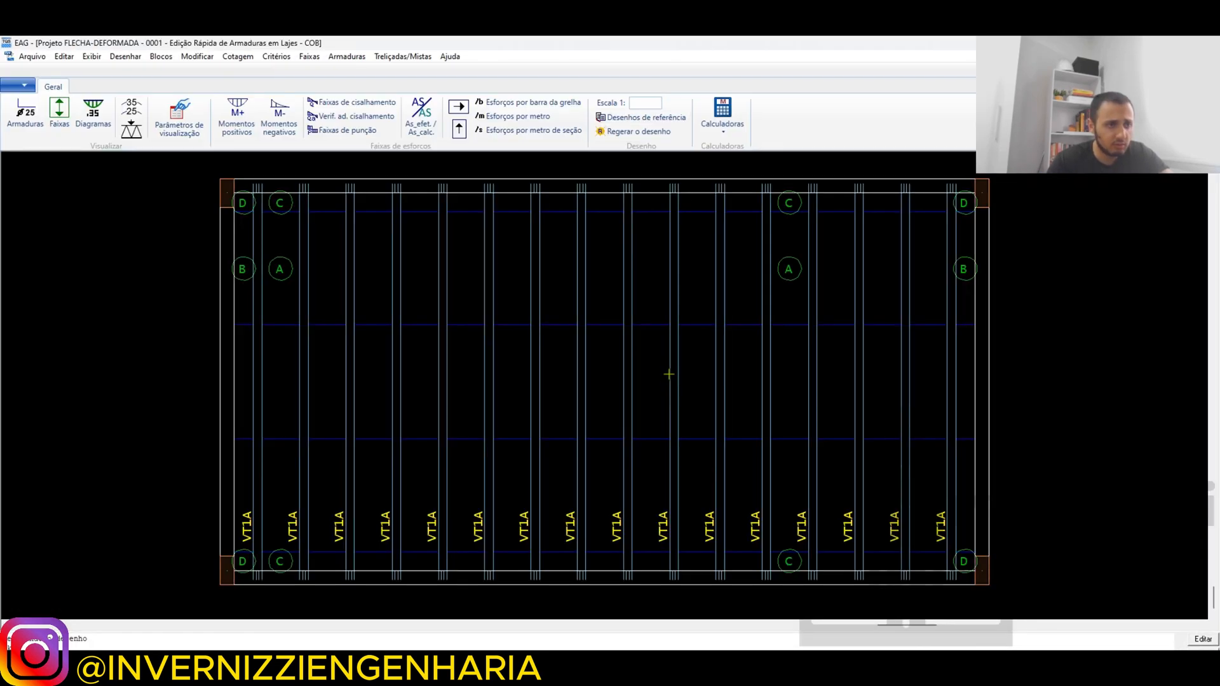
Examine the layout of the VT1A lattice joists on the COB main positive reinforcement plan.
{"action": "scroll", "coordinate": [522, 356], "scroll_direction": "down", "scroll_amount": 2}
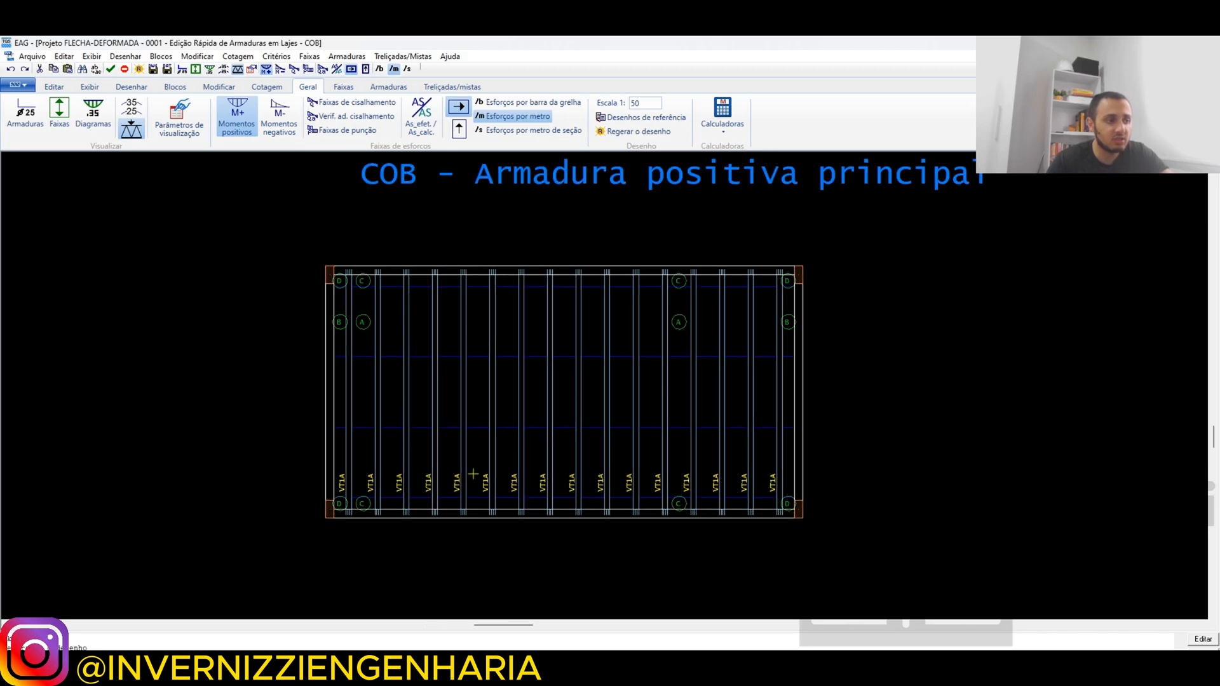
{"action": "scroll", "coordinate": [480, 418], "scroll_direction": "up", "scroll_amount": 2}
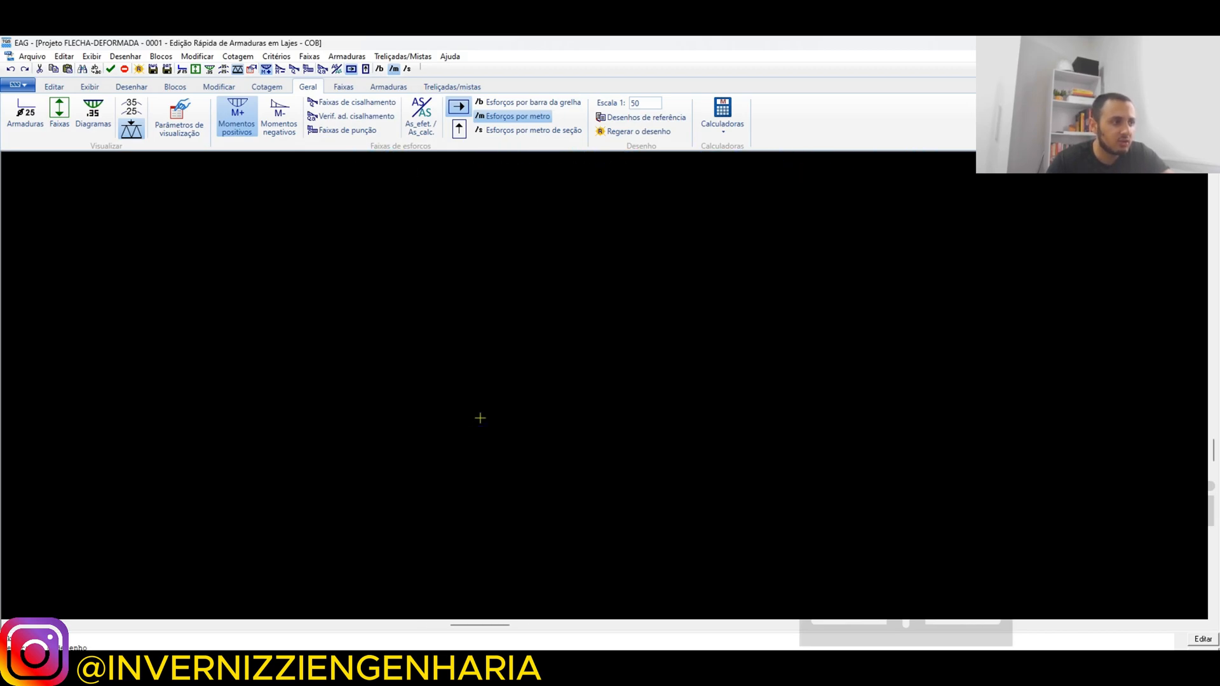
{"action": "scroll", "coordinate": [480, 418], "scroll_direction": "down", "scroll_amount": 3}
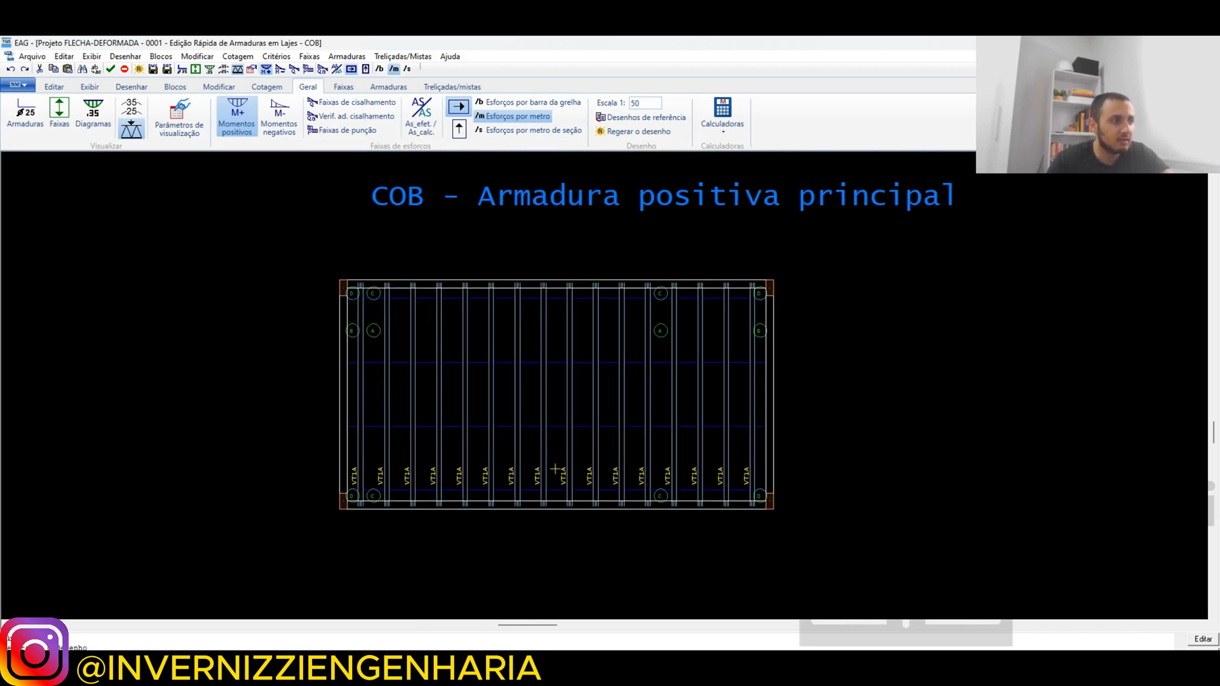
{"action": "scroll", "coordinate": [556, 469], "scroll_direction": "down", "scroll_amount": 1}
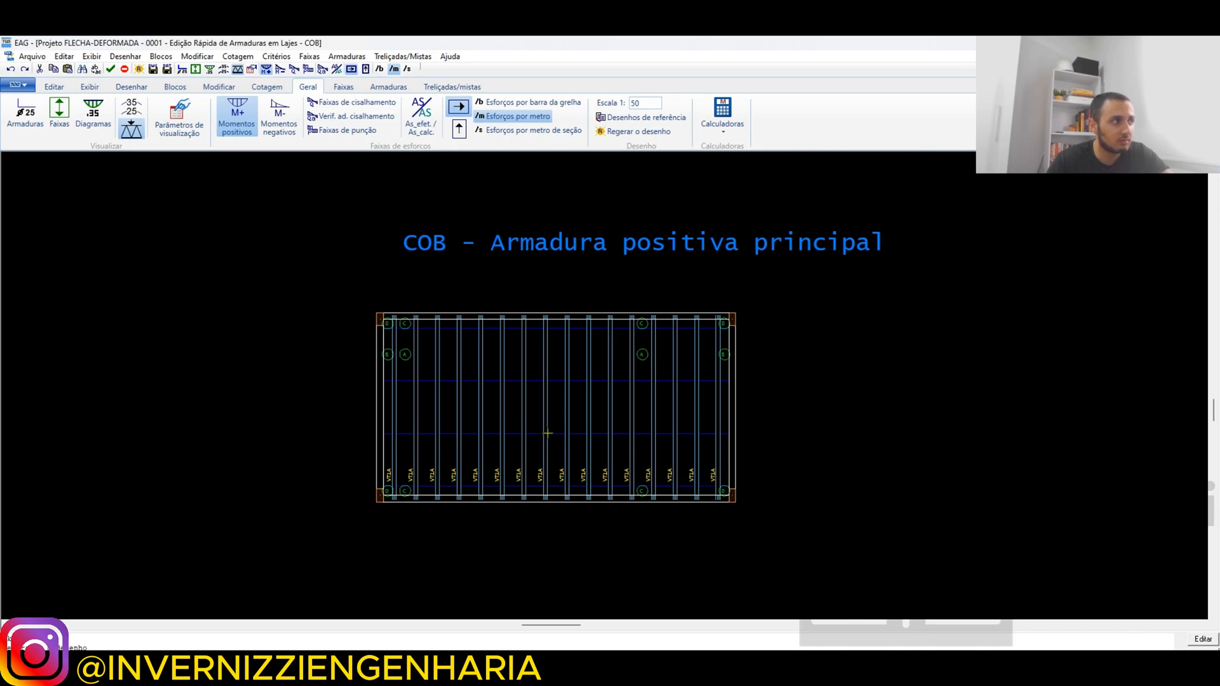
{"action": "mouse_move", "coordinate": [547, 433]}
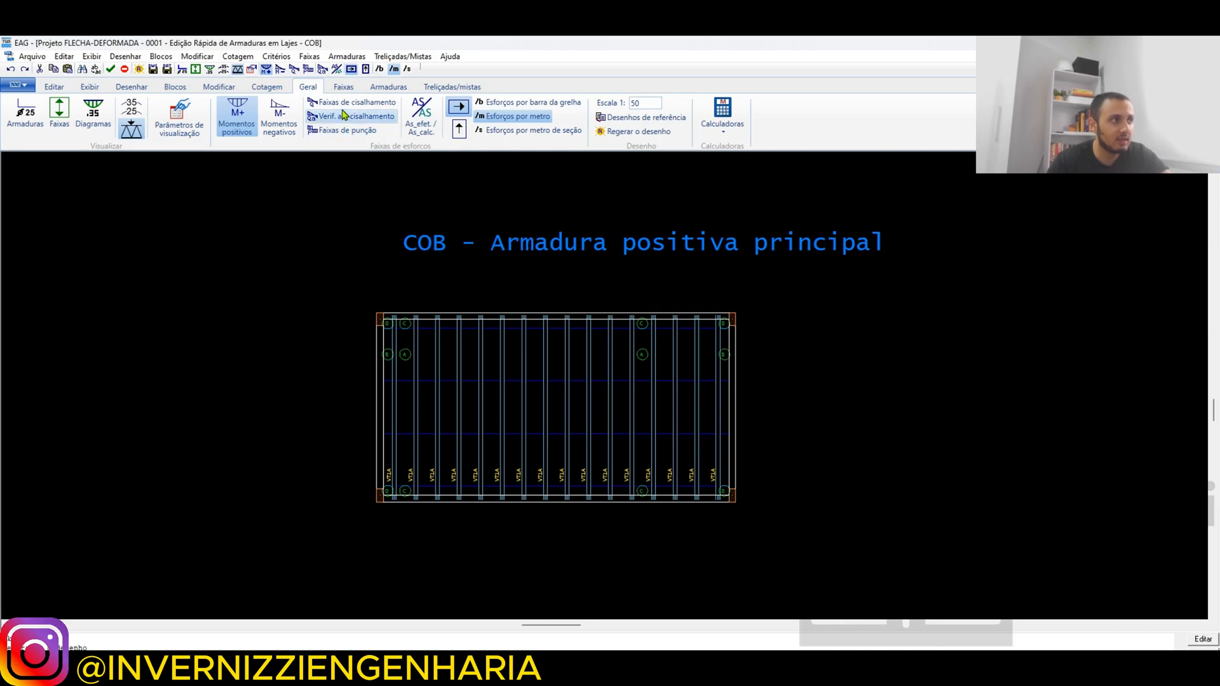
{"action": "scroll", "coordinate": [506, 316], "scroll_direction": "down", "scroll_amount": 1}
{"action": "scroll", "coordinate": [505, 337], "scroll_direction": "up", "scroll_amount": 2}
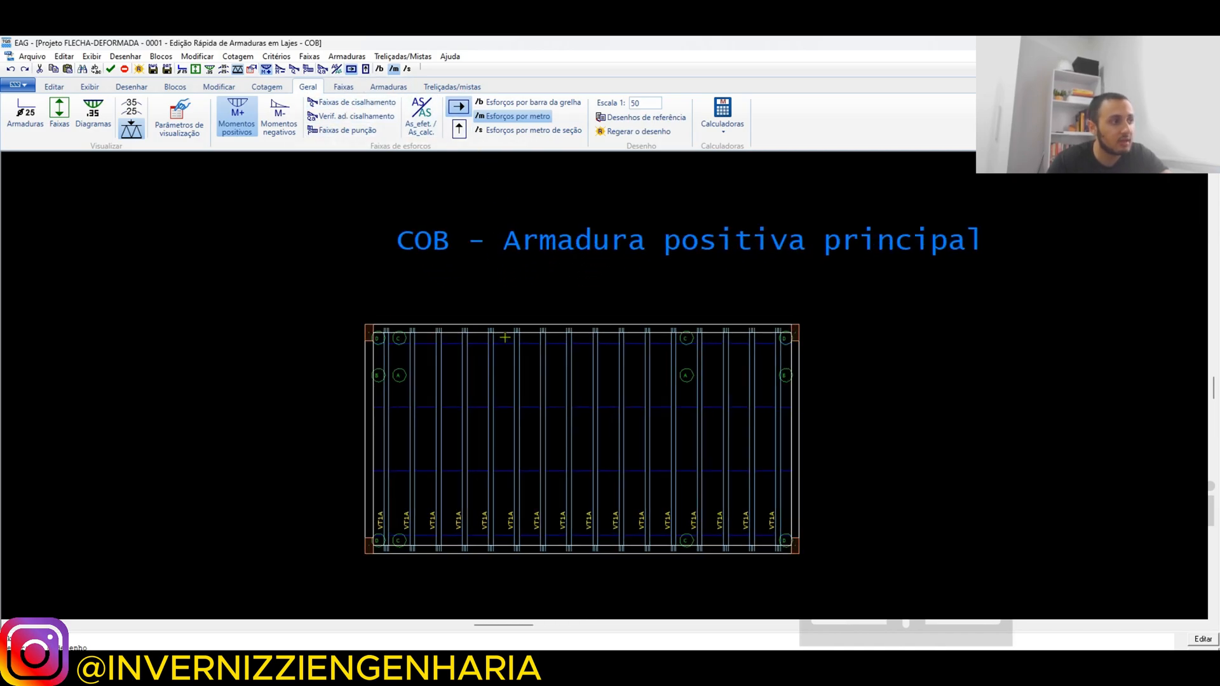
{"action": "scroll", "coordinate": [486, 363], "scroll_direction": "down", "scroll_amount": 2}
{"action": "scroll", "coordinate": [537, 509], "scroll_direction": "up", "scroll_amount": 5}
Hide the lattice joists on the COB plan and inspect the bare slab outline.
{"action": "left_click", "coordinate": [132, 130]}
{"action": "scroll", "coordinate": [600, 381], "scroll_direction": "down", "scroll_amount": 2}
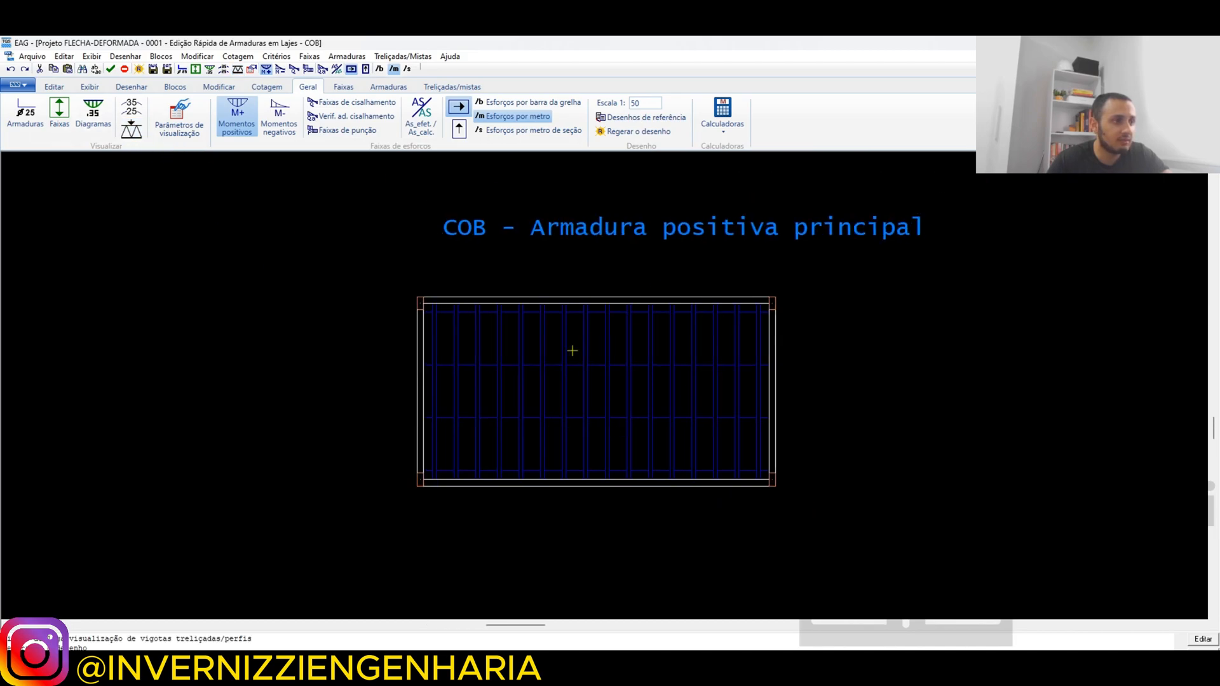
{"action": "scroll", "coordinate": [582, 392], "scroll_direction": "up", "scroll_amount": 2}
{"action": "scroll", "coordinate": [584, 379], "scroll_direction": "down", "scroll_amount": 1}
{"action": "scroll", "coordinate": [611, 444], "scroll_direction": "down", "scroll_amount": 2}
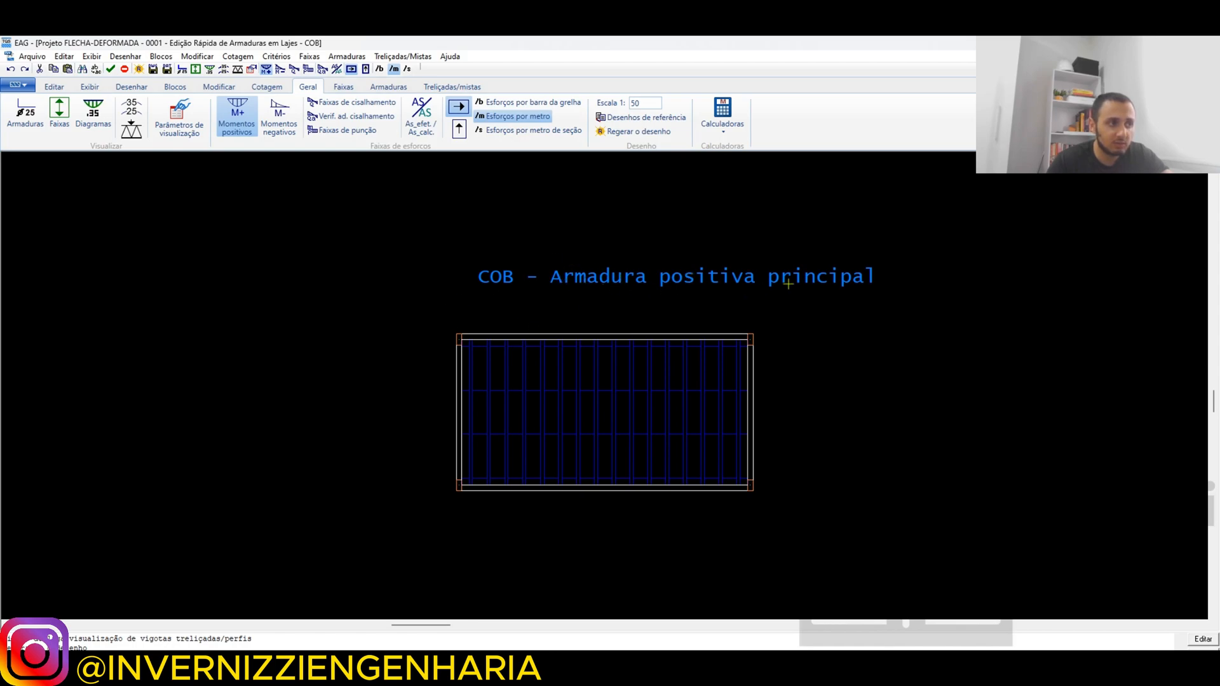
{"action": "scroll", "coordinate": [788, 508], "scroll_direction": "up", "scroll_amount": 1}
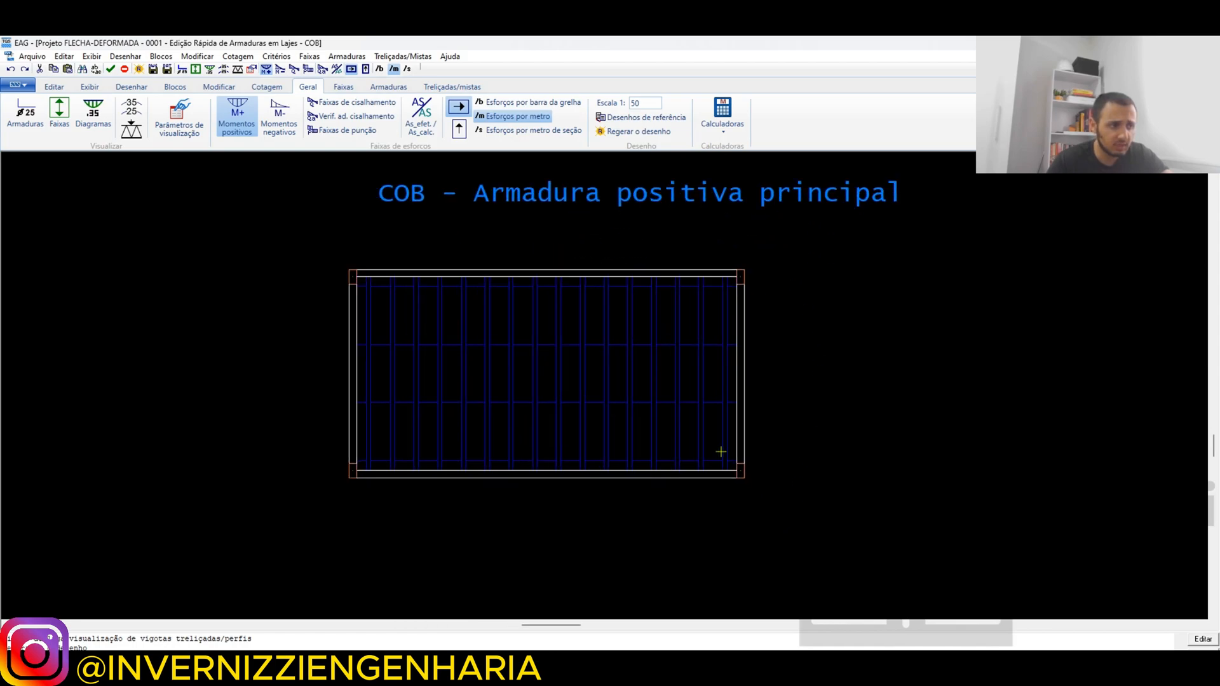
{"action": "scroll", "coordinate": [705, 439], "scroll_direction": "down", "scroll_amount": 2}
{"action": "scroll", "coordinate": [621, 352], "scroll_direction": "up", "scroll_amount": 1}
{"action": "scroll", "coordinate": [680, 384], "scroll_direction": "down", "scroll_amount": 1}
{"action": "scroll", "coordinate": [711, 450], "scroll_direction": "up", "scroll_amount": 3}
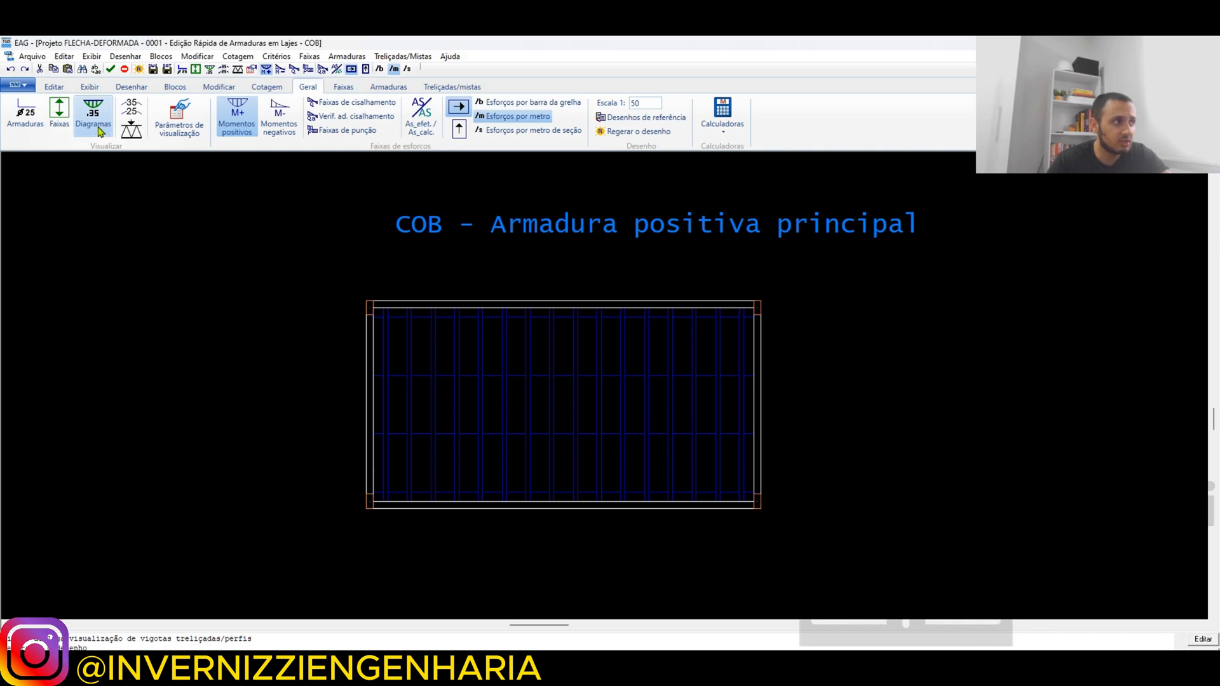
{"action": "scroll", "coordinate": [615, 473], "scroll_direction": "down", "scroll_amount": 1}
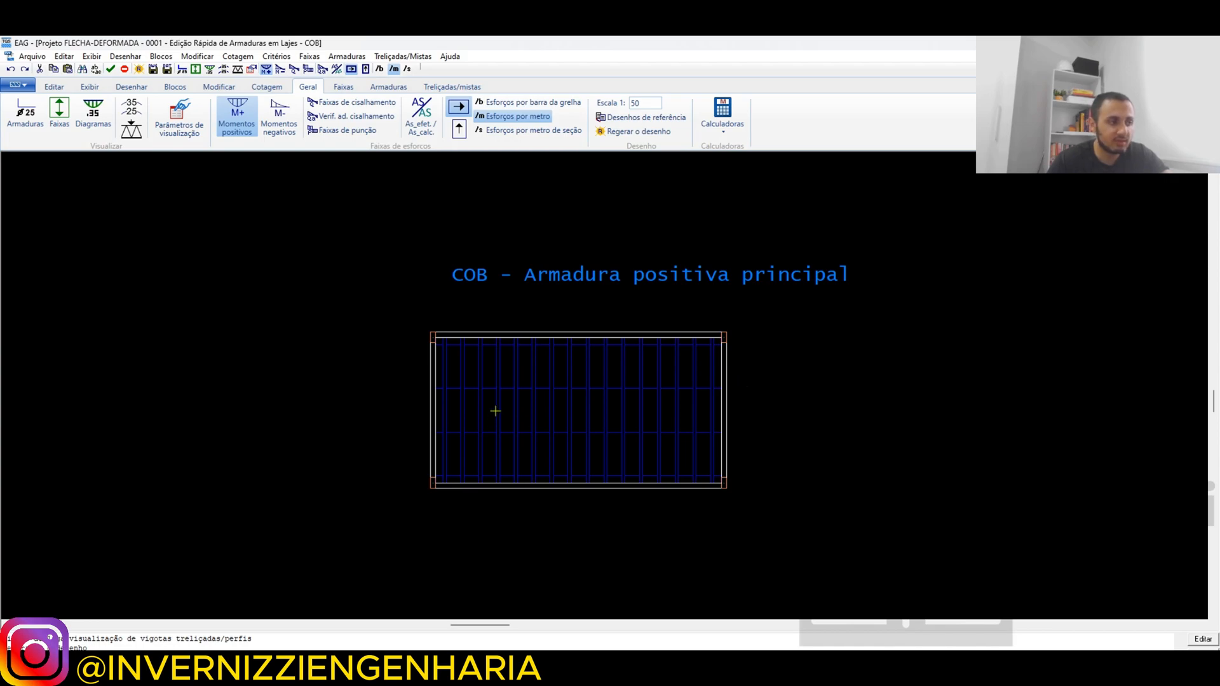
{"action": "scroll", "coordinate": [496, 411], "scroll_direction": "up", "scroll_amount": 1}
{"action": "scroll", "coordinate": [384, 538], "scroll_direction": "down", "scroll_amount": 1}
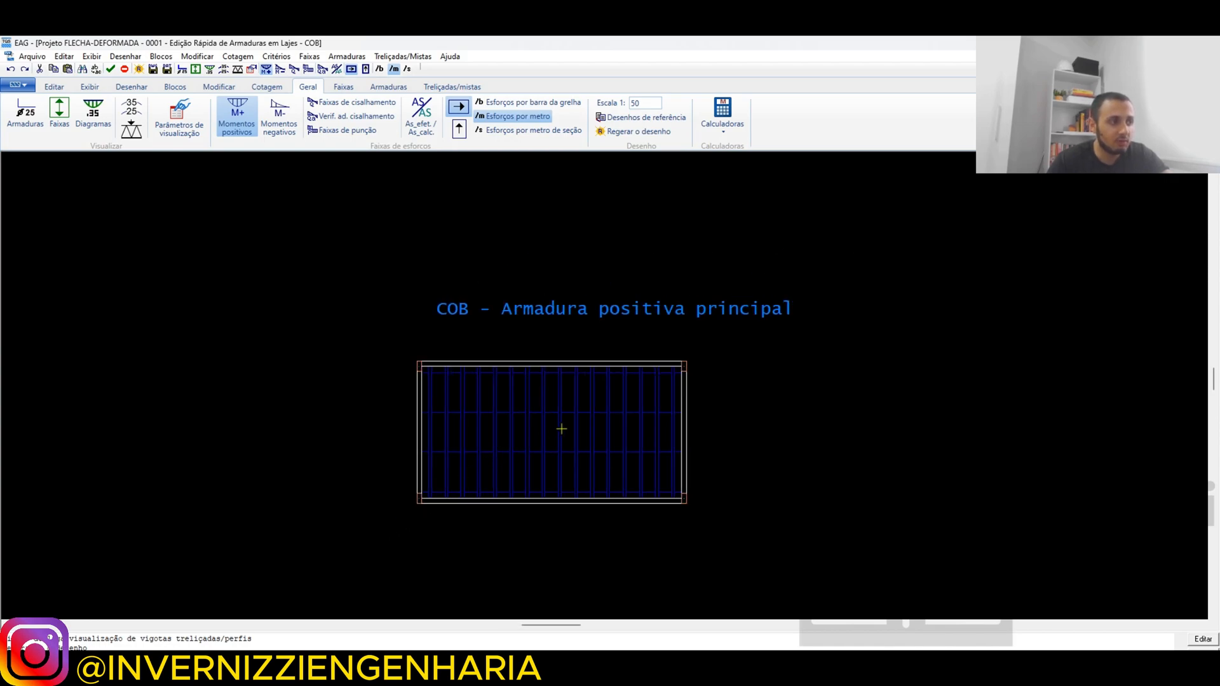
{"action": "scroll", "coordinate": [571, 424], "scroll_direction": "up", "scroll_amount": 2}
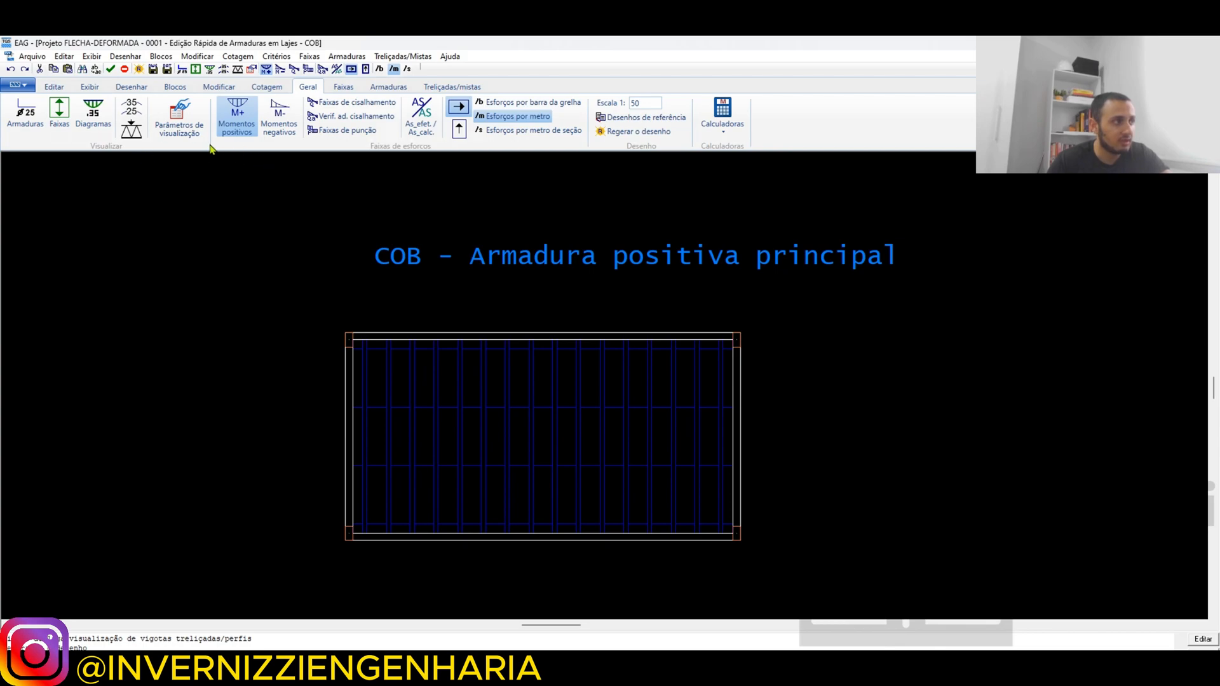
Turn the display of lattice joists back on and inspect the VT1A joists across the COB slab.
{"action": "left_click", "coordinate": [132, 135]}
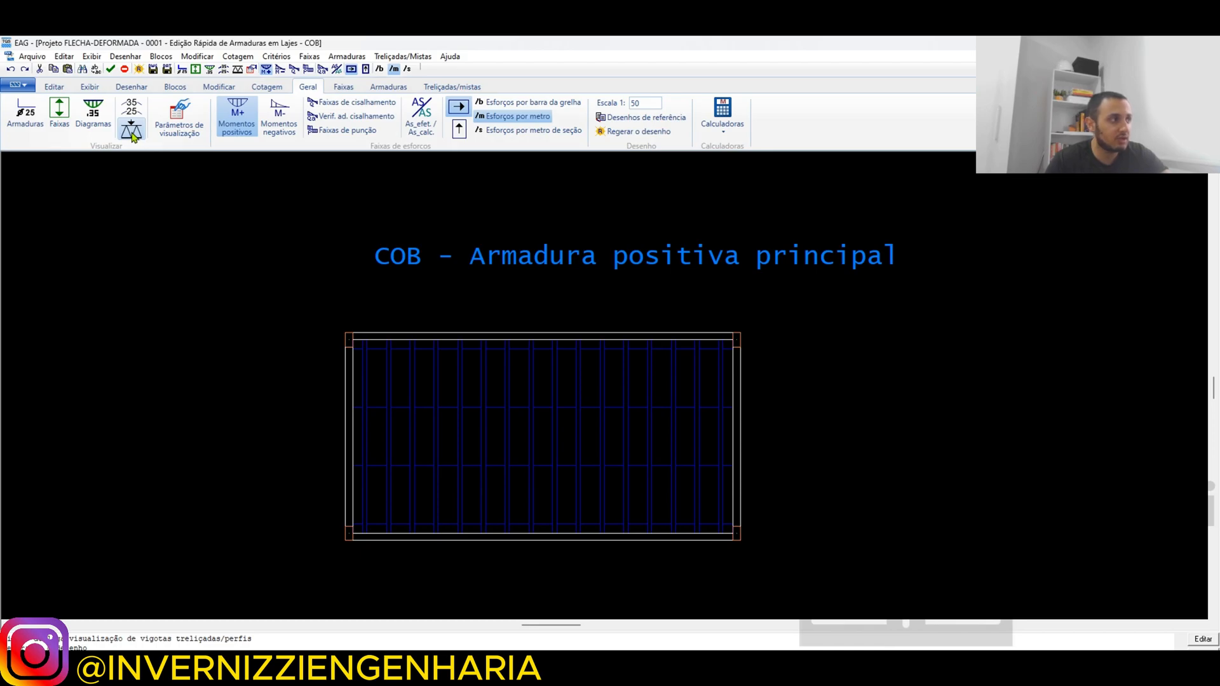
{"action": "left_click", "coordinate": [133, 135]}
{"action": "scroll", "coordinate": [481, 504], "scroll_direction": "up", "scroll_amount": 2}
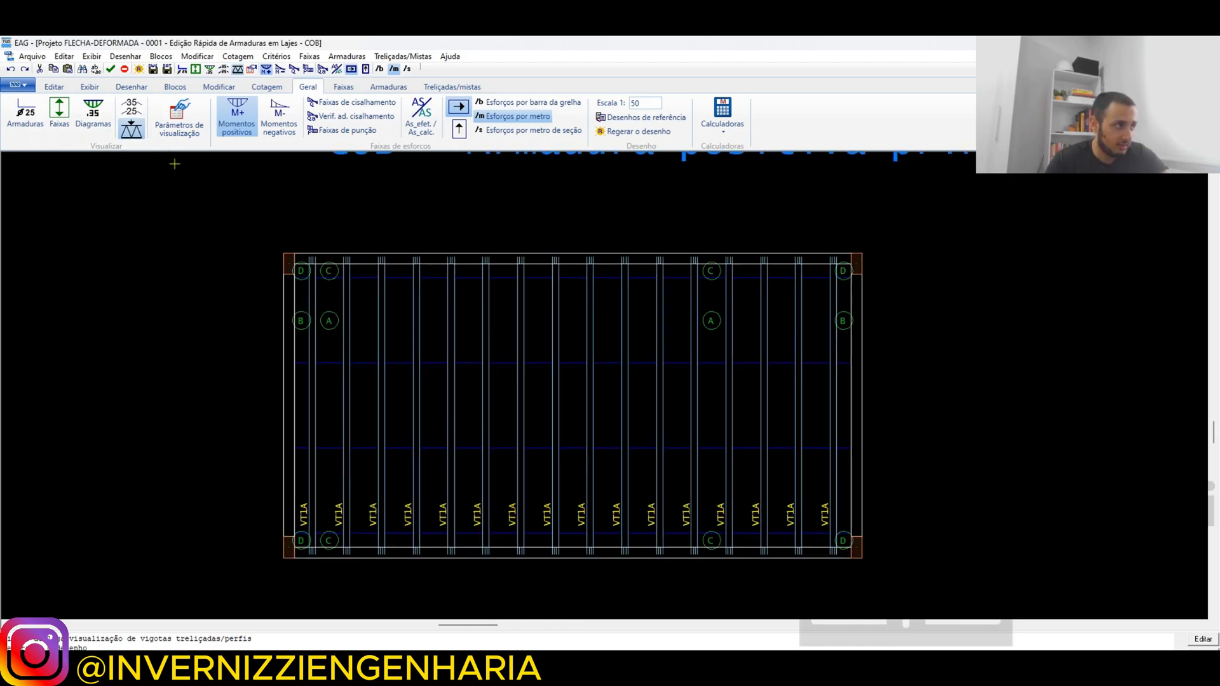
{"action": "scroll", "coordinate": [358, 455], "scroll_direction": "down", "scroll_amount": 1}
{"action": "scroll", "coordinate": [372, 462], "scroll_direction": "up", "scroll_amount": 1}
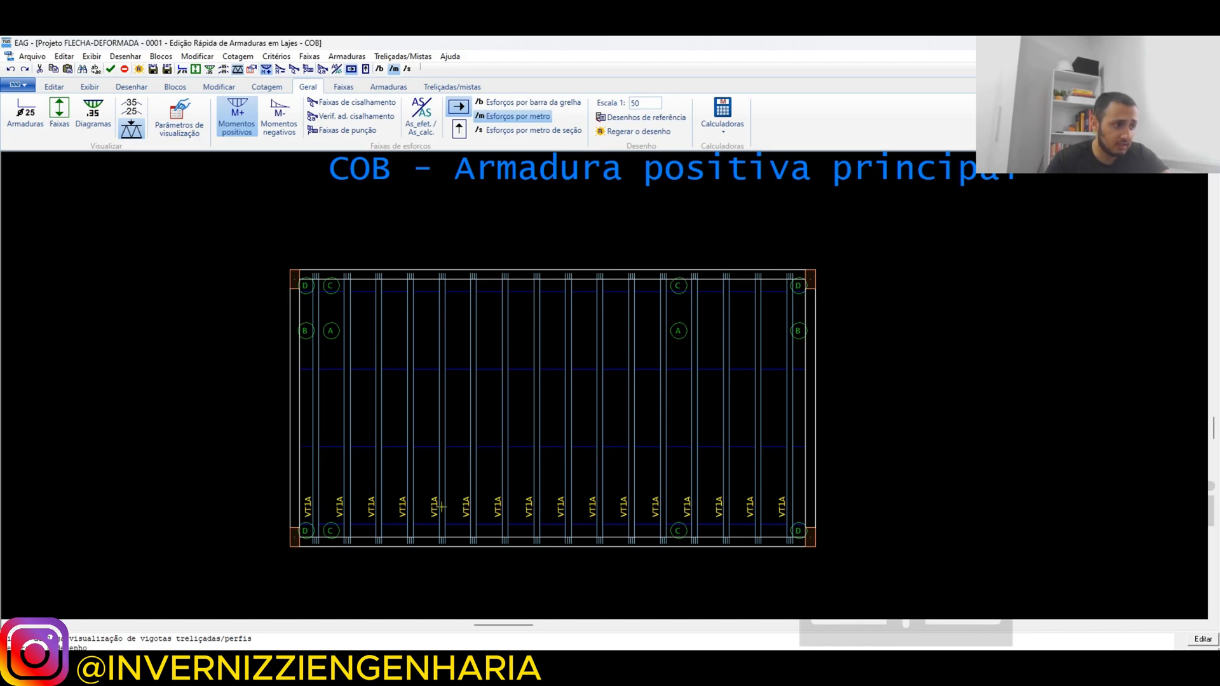
{"action": "scroll", "coordinate": [835, 544], "scroll_direction": "up", "scroll_amount": 1}
{"action": "scroll", "coordinate": [847, 525], "scroll_direction": "down", "scroll_amount": 1}
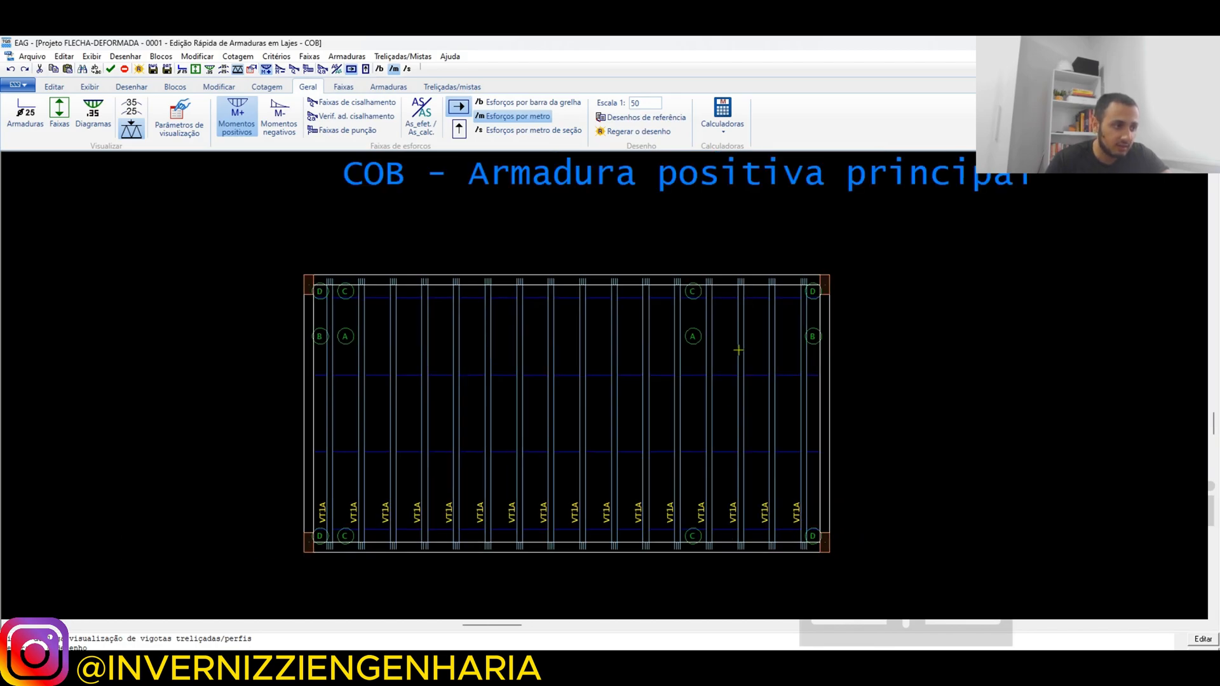
{"action": "scroll", "coordinate": [762, 499], "scroll_direction": "up", "scroll_amount": 1}
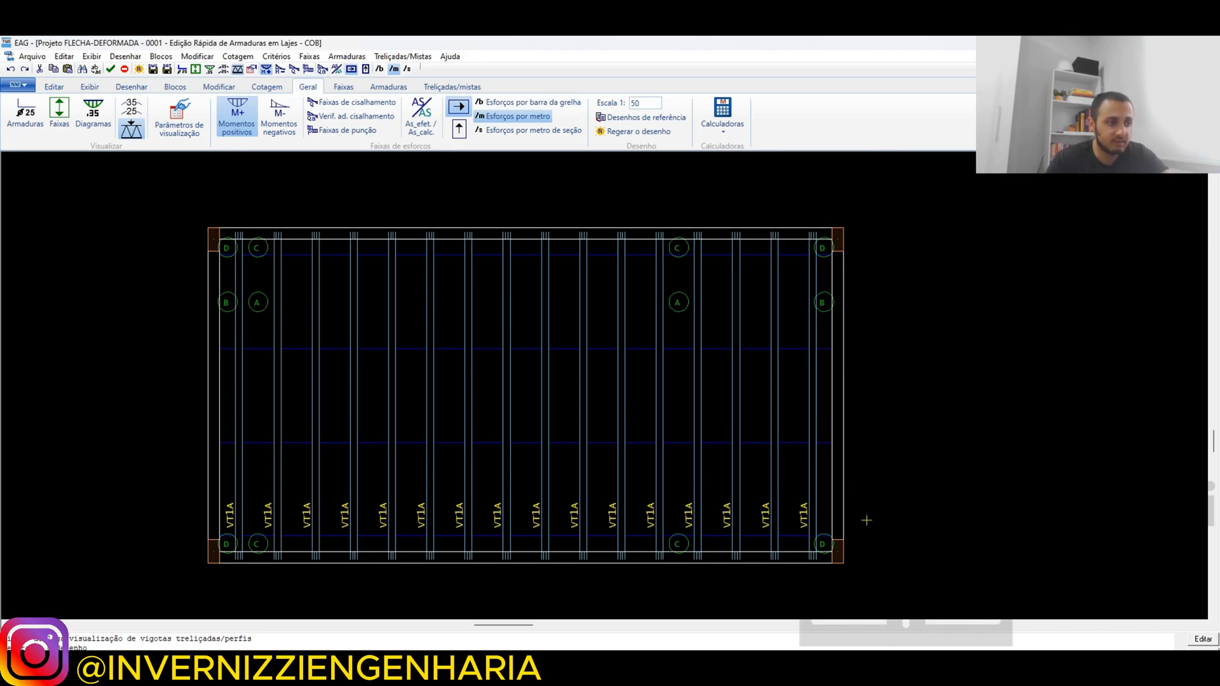
{"action": "scroll", "coordinate": [670, 478], "scroll_direction": "down", "scroll_amount": 2}
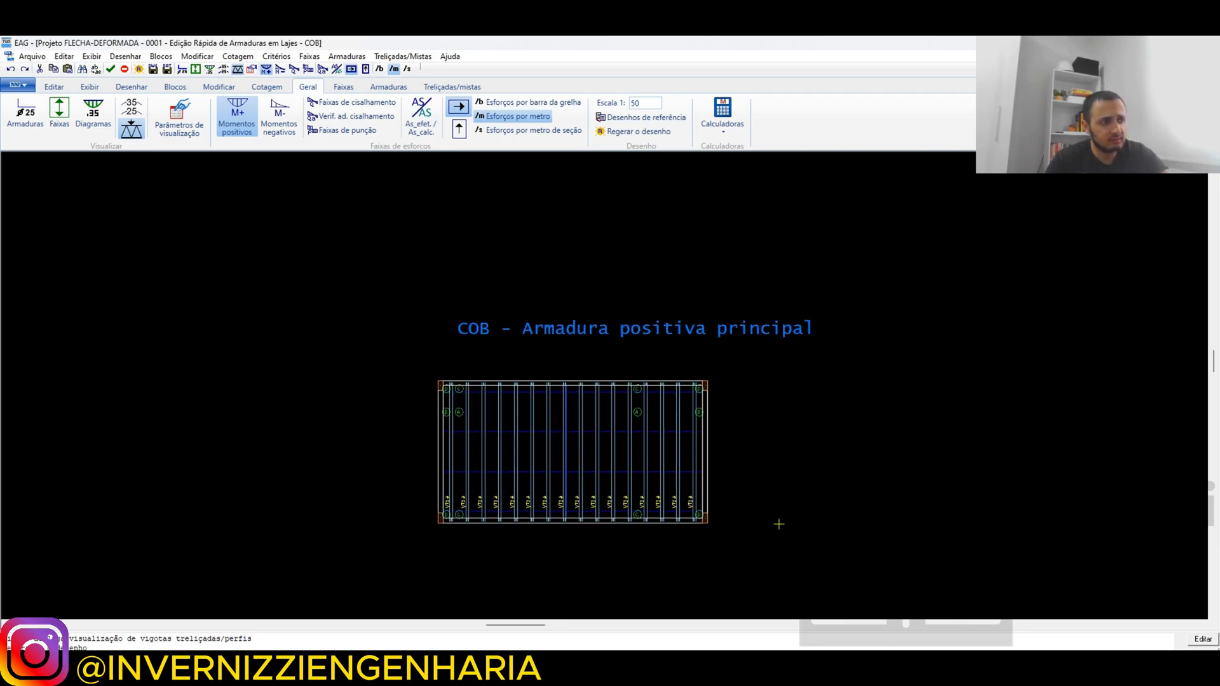
Examine how the VT1A lattice joists are distributed along the full length of the COB slab.
{"action": "scroll", "coordinate": [684, 455], "scroll_direction": "down", "scroll_amount": 1}
{"action": "scroll", "coordinate": [491, 492], "scroll_direction": "up", "scroll_amount": 3}
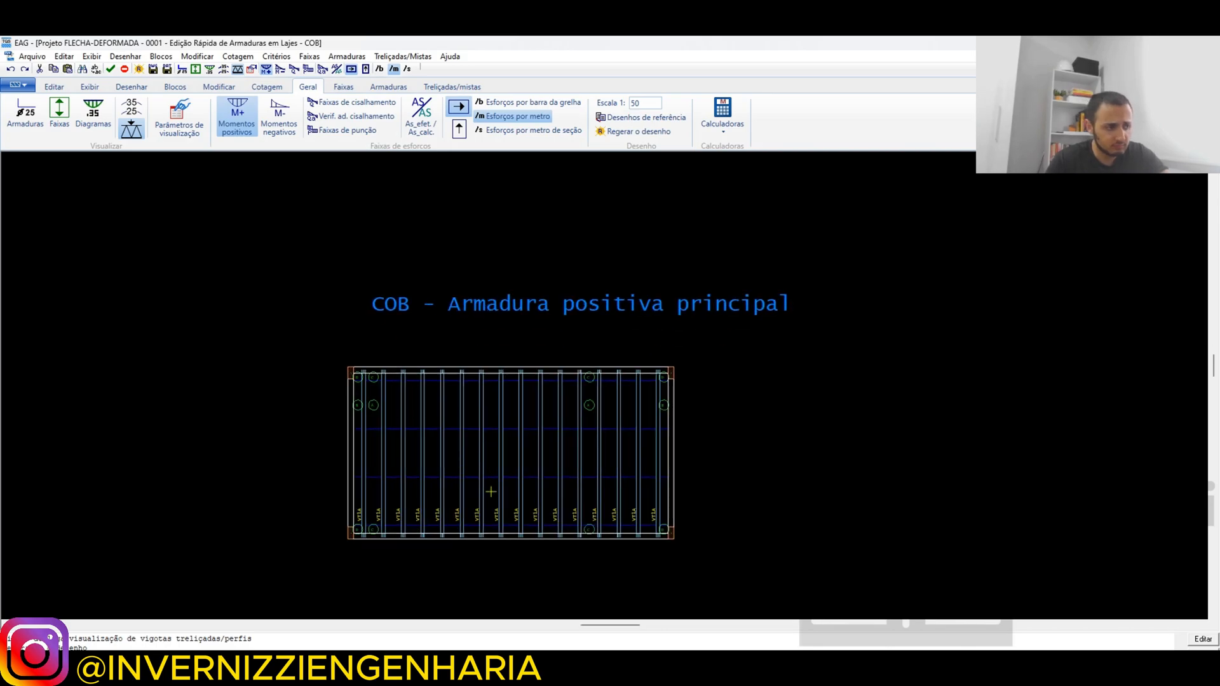
{"action": "scroll", "coordinate": [502, 502], "scroll_direction": "down", "scroll_amount": 2}
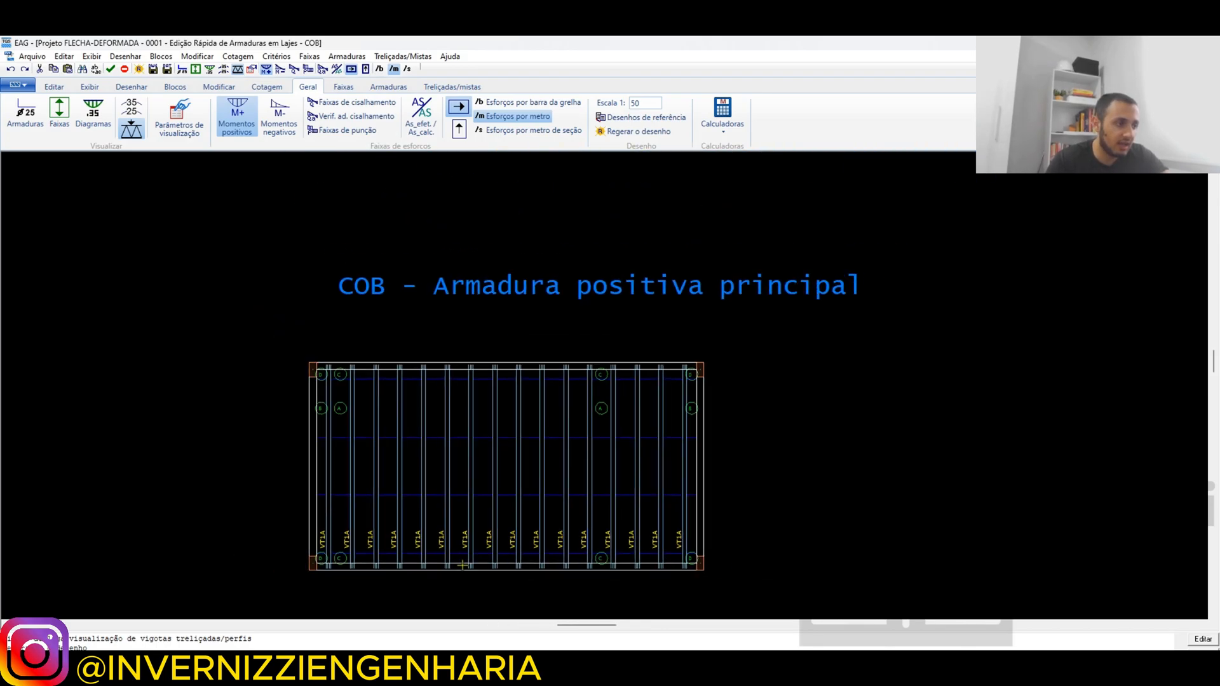
{"action": "scroll", "coordinate": [502, 539], "scroll_direction": "up", "scroll_amount": 2}
{"action": "scroll", "coordinate": [502, 539], "scroll_direction": "down", "scroll_amount": 2}
{"action": "scroll", "coordinate": [455, 545], "scroll_direction": "up", "scroll_amount": 2}
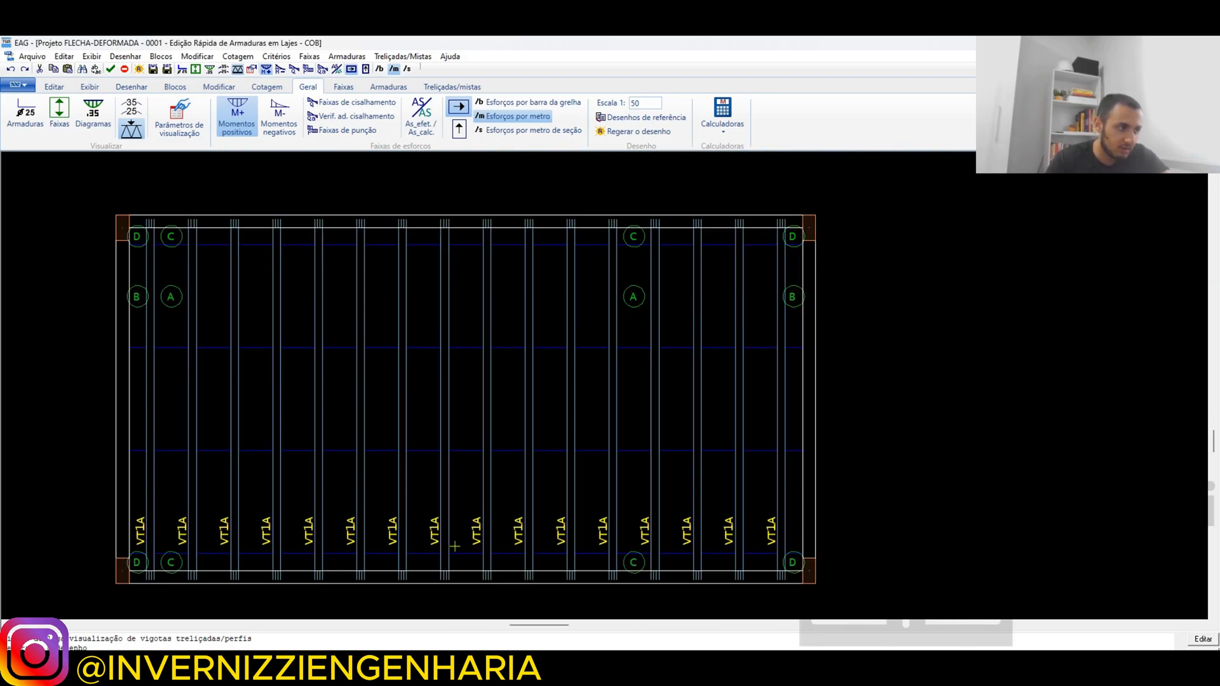
{"action": "scroll", "coordinate": [690, 501], "scroll_direction": "down", "scroll_amount": 1}
{"action": "scroll", "coordinate": [848, 496], "scroll_direction": "down", "scroll_amount": 1}
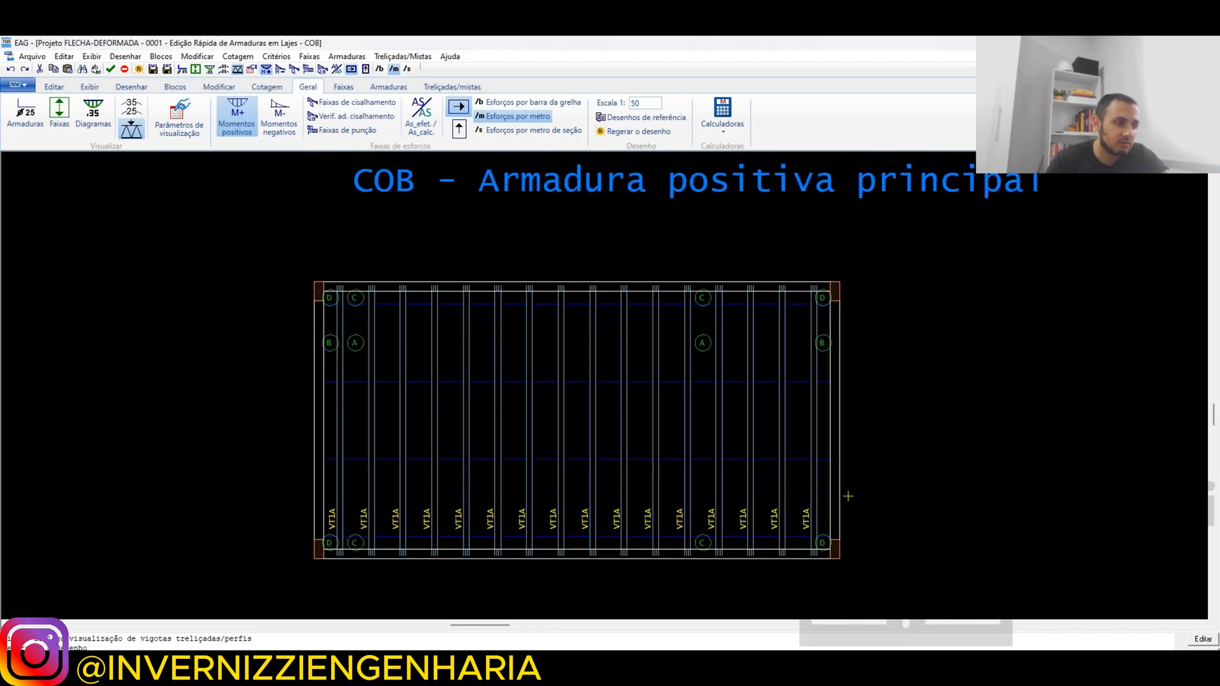
{"action": "scroll", "coordinate": [417, 542], "scroll_direction": "down", "scroll_amount": 1}
{"action": "scroll", "coordinate": [523, 496], "scroll_direction": "up", "scroll_amount": 2}
{"action": "scroll", "coordinate": [330, 452], "scroll_direction": "down", "scroll_amount": 2}
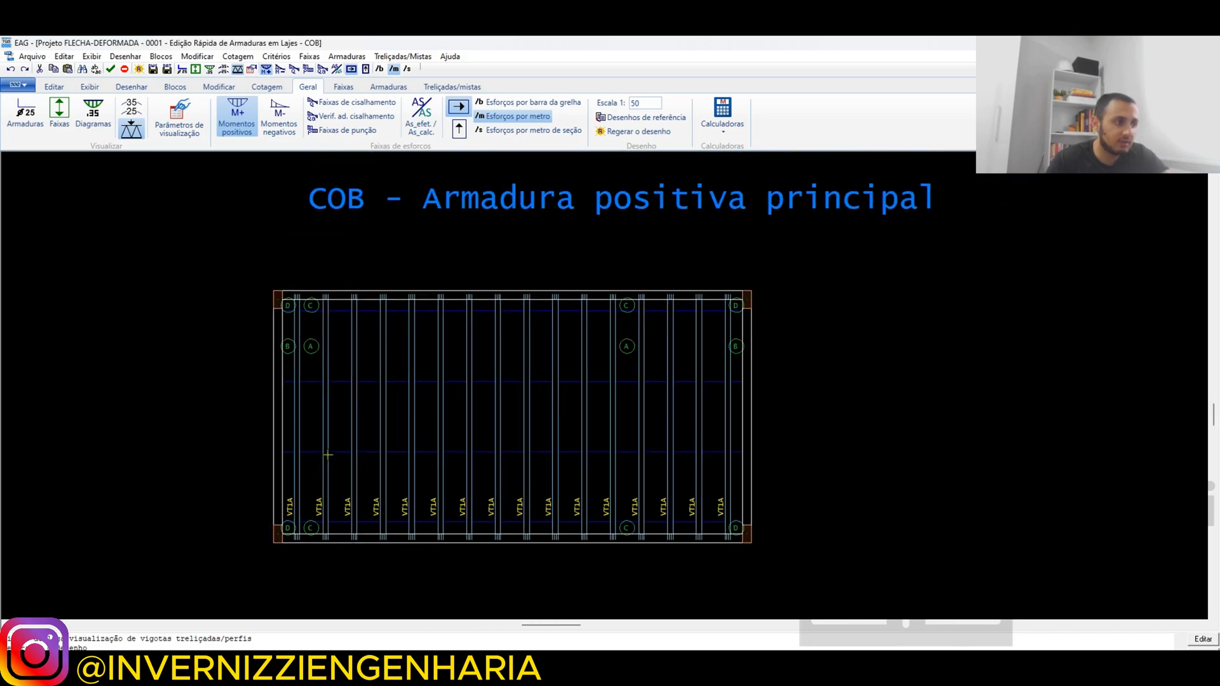
{"action": "scroll", "coordinate": [710, 536], "scroll_direction": "up", "scroll_amount": 2}
{"action": "scroll", "coordinate": [699, 508], "scroll_direction": "down", "scroll_amount": 2}
{"action": "scroll", "coordinate": [681, 447], "scroll_direction": "down", "scroll_amount": 1}
{"action": "scroll", "coordinate": [504, 330], "scroll_direction": "up", "scroll_amount": 3}
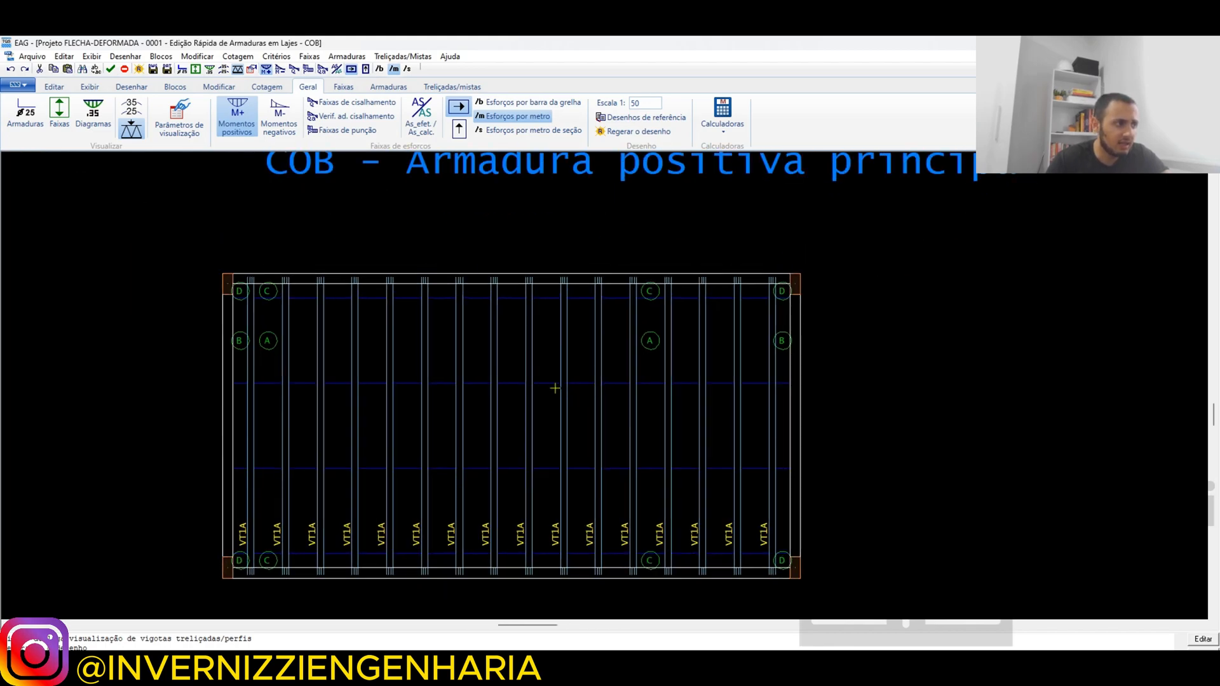
Inspect the A, B, C and D markers between the joists near the slab's upper right corner.
{"action": "scroll", "coordinate": [641, 331], "scroll_direction": "up", "scroll_amount": 2}
{"action": "scroll", "coordinate": [650, 346], "scroll_direction": "up", "scroll_amount": 2}
{"action": "scroll", "coordinate": [651, 345], "scroll_direction": "up", "scroll_amount": 1}
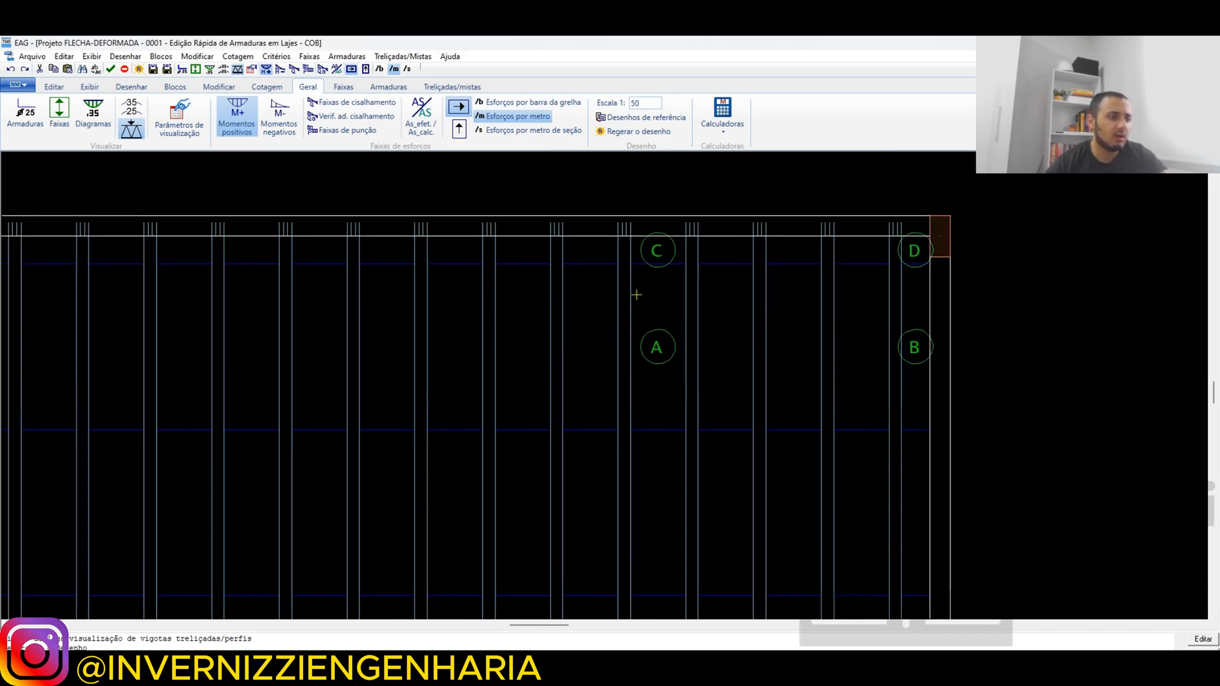
{"action": "scroll", "coordinate": [651, 332], "scroll_direction": "up", "scroll_amount": 1}
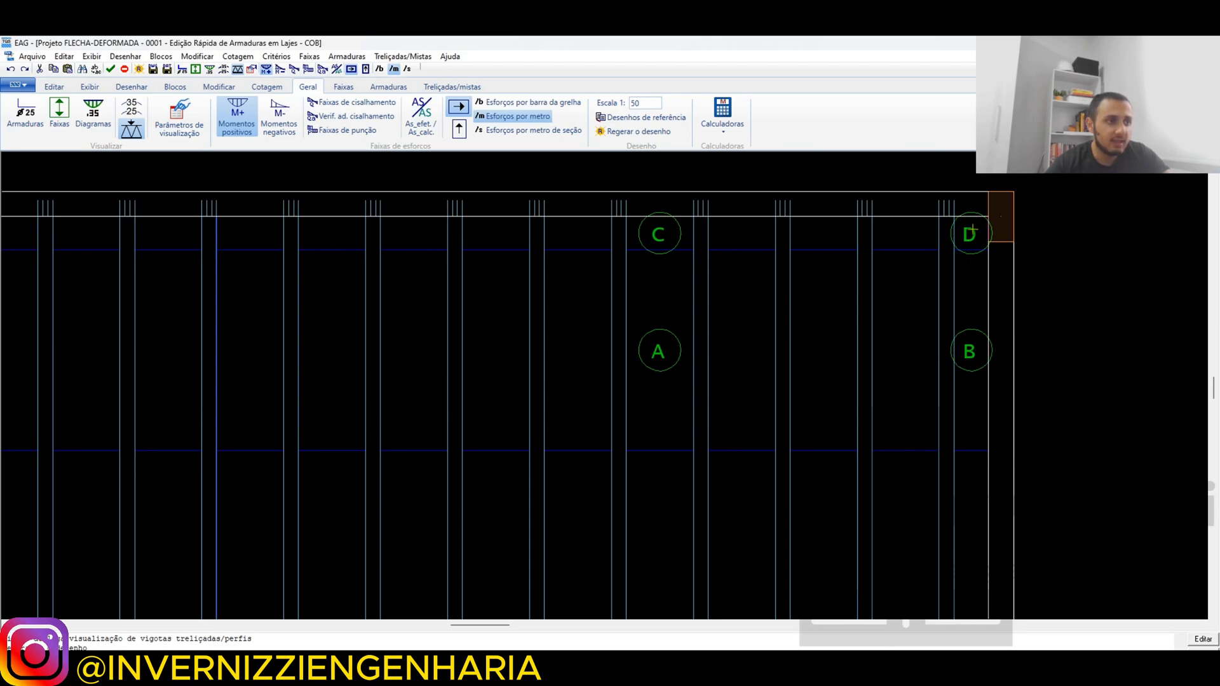
{"action": "scroll", "coordinate": [765, 343], "scroll_direction": "down", "scroll_amount": 3}
{"action": "scroll", "coordinate": [746, 334], "scroll_direction": "up", "scroll_amount": 3}
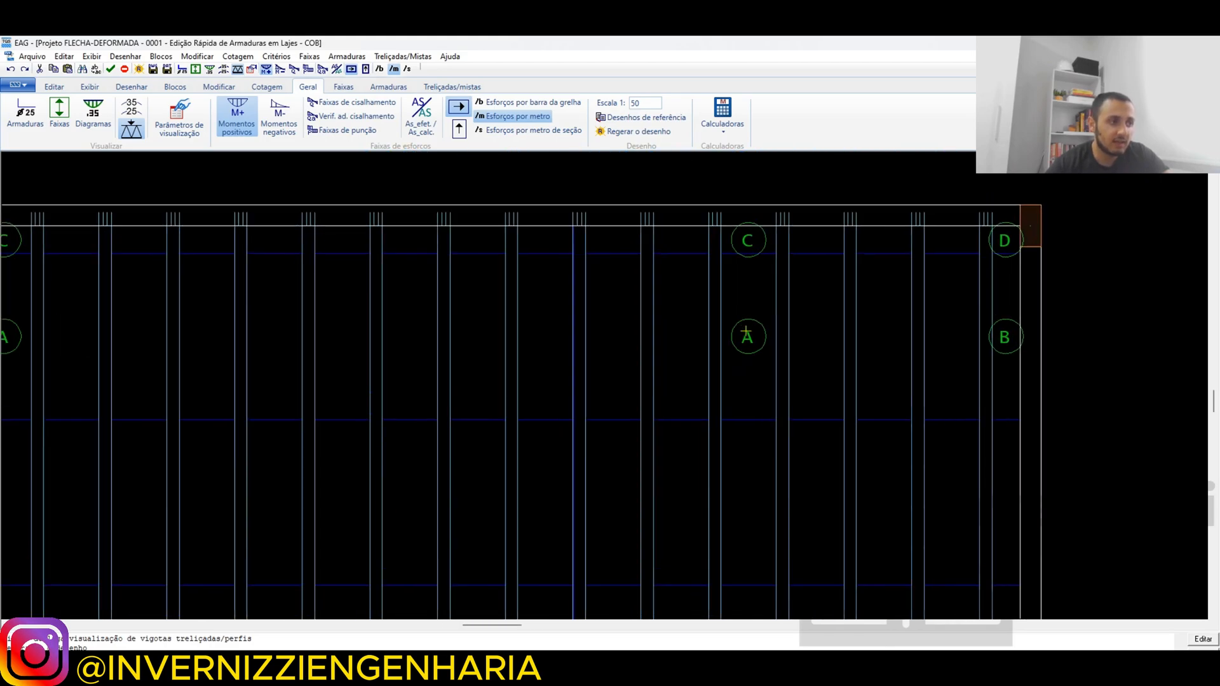
{"action": "scroll", "coordinate": [746, 330], "scroll_direction": "down", "scroll_amount": 1}
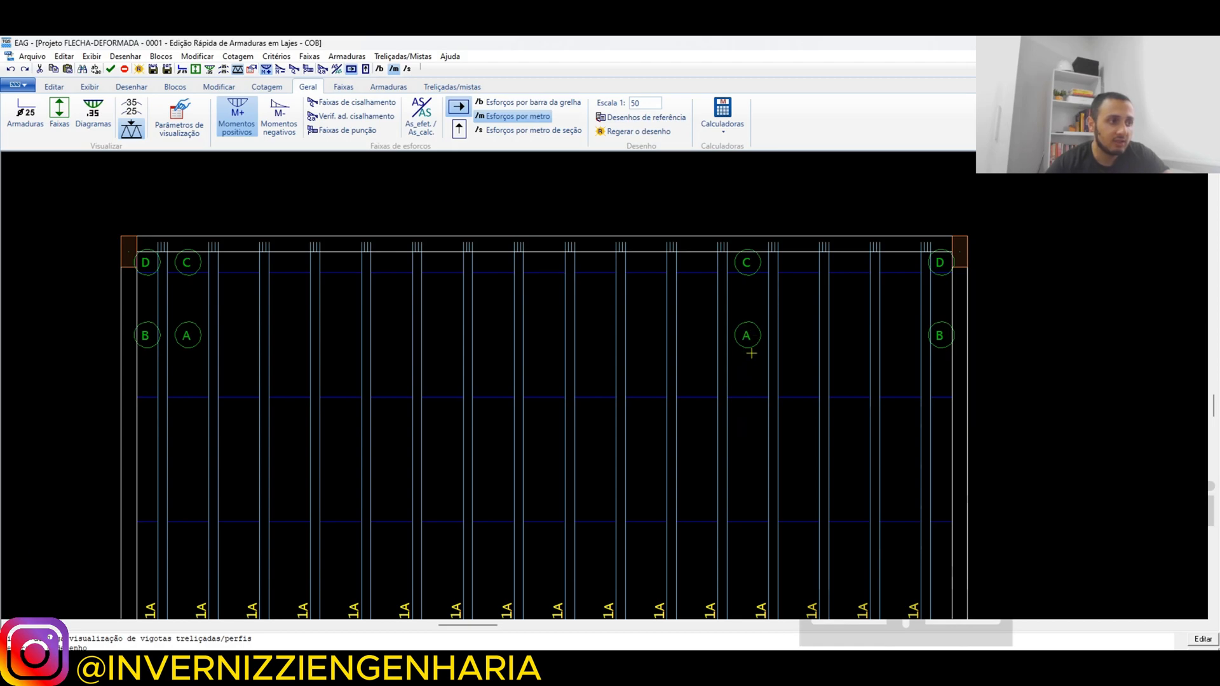
{"action": "scroll", "coordinate": [748, 340], "scroll_direction": "up", "scroll_amount": 1}
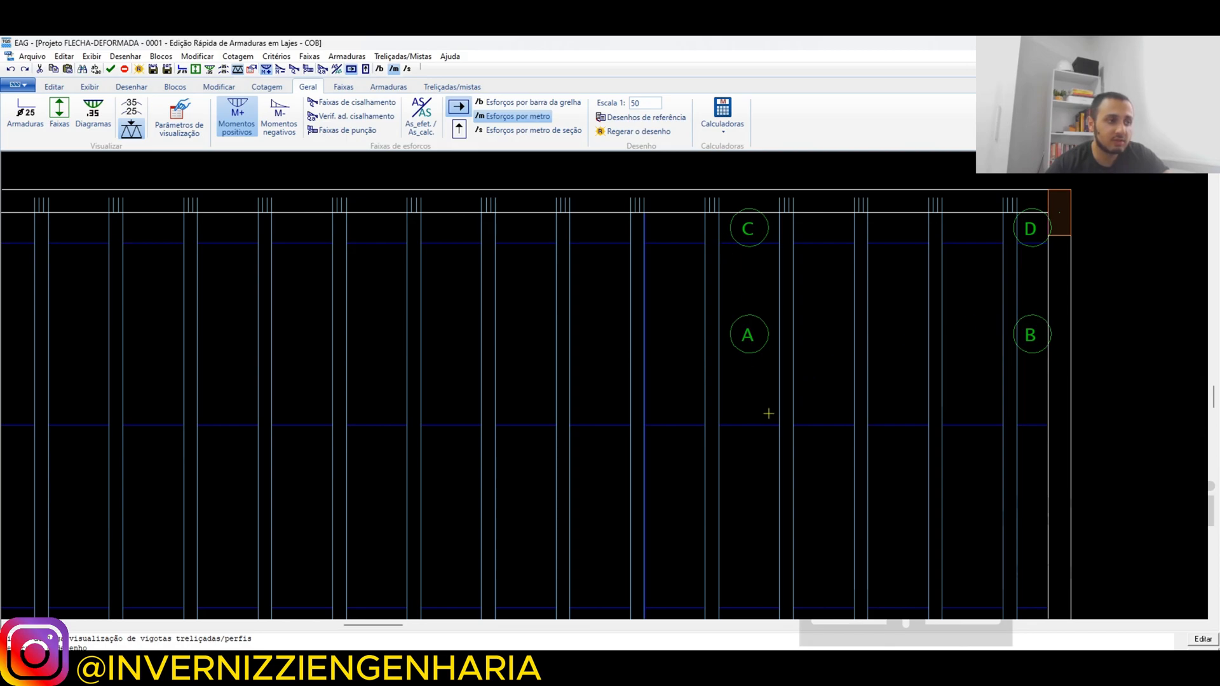
{"action": "scroll", "coordinate": [753, 345], "scroll_direction": "down", "scroll_amount": 1}
{"action": "scroll", "coordinate": [745, 314], "scroll_direction": "up", "scroll_amount": 2}
{"action": "scroll", "coordinate": [748, 313], "scroll_direction": "down", "scroll_amount": 3}
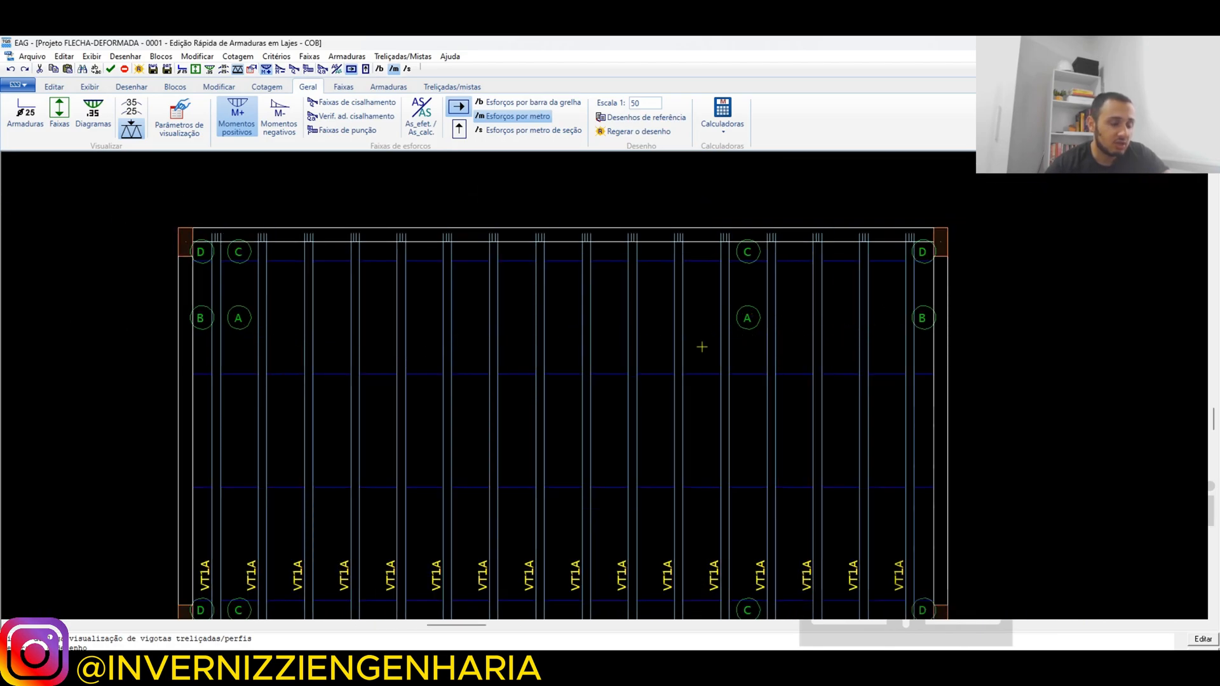
Compare the marked joist bays C and A with the edge bays D and B beside the corner pillar.
{"action": "scroll", "coordinate": [747, 316], "scroll_direction": "up", "scroll_amount": 2}
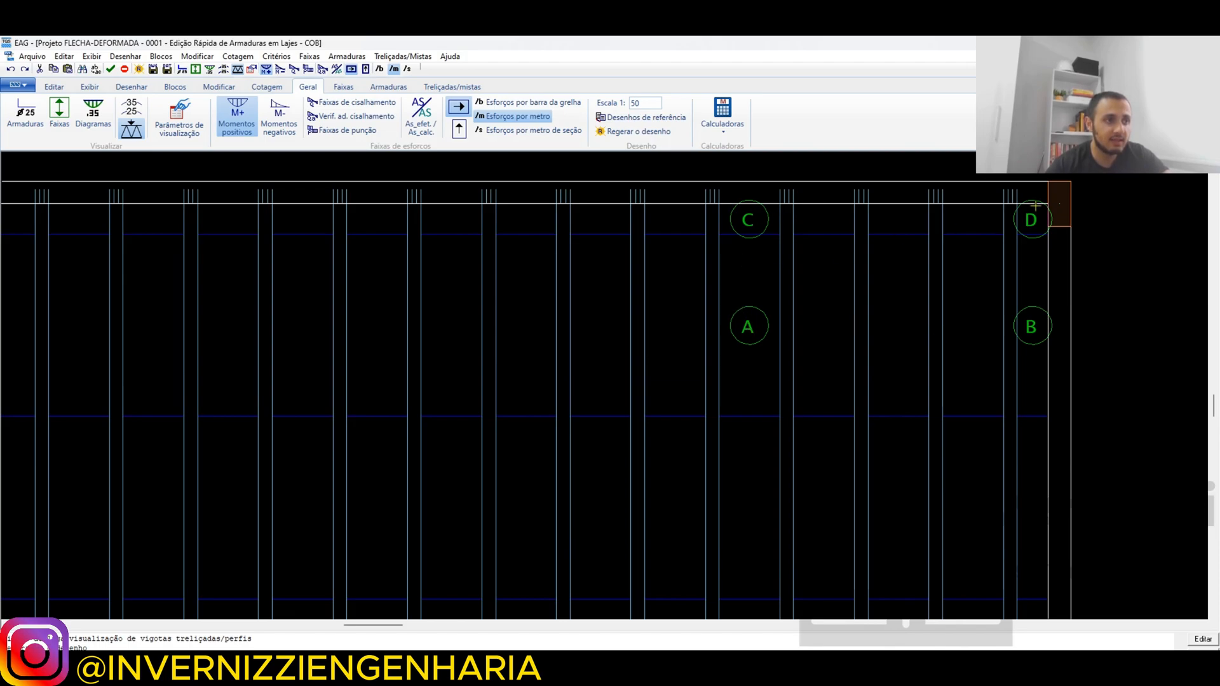
{"action": "scroll", "coordinate": [906, 326], "scroll_direction": "down", "scroll_amount": 2}
{"action": "scroll", "coordinate": [789, 267], "scroll_direction": "up", "scroll_amount": 1}
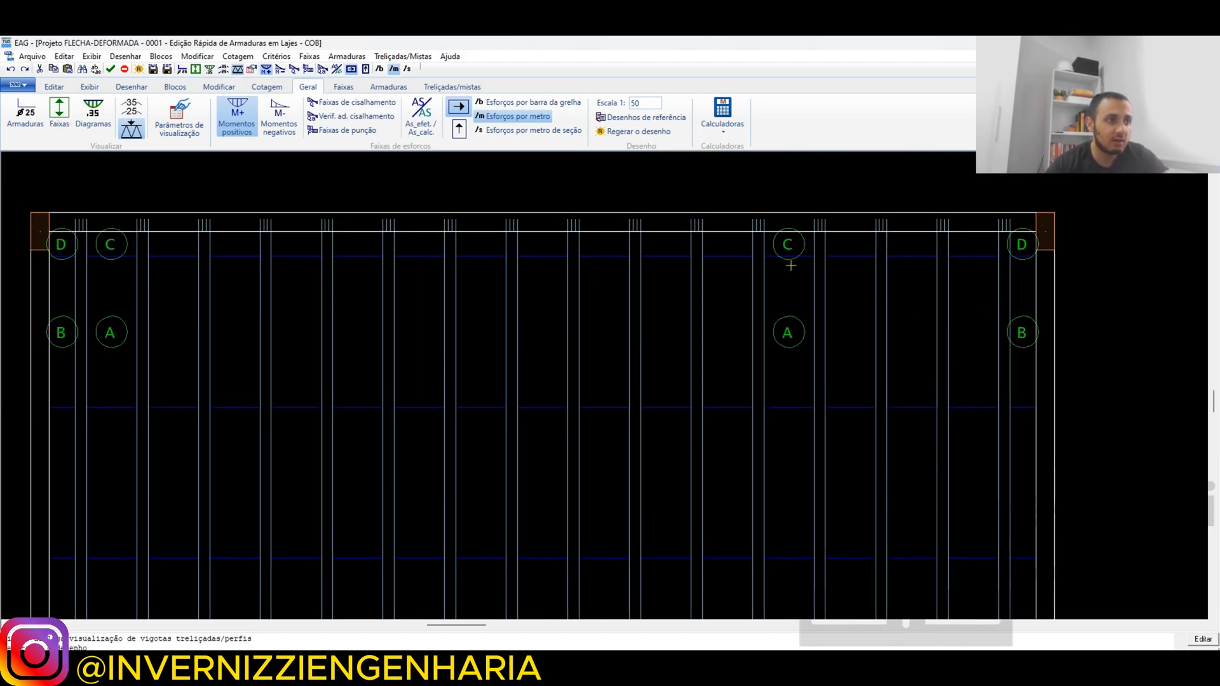
{"action": "scroll", "coordinate": [792, 333], "scroll_direction": "up", "scroll_amount": 1}
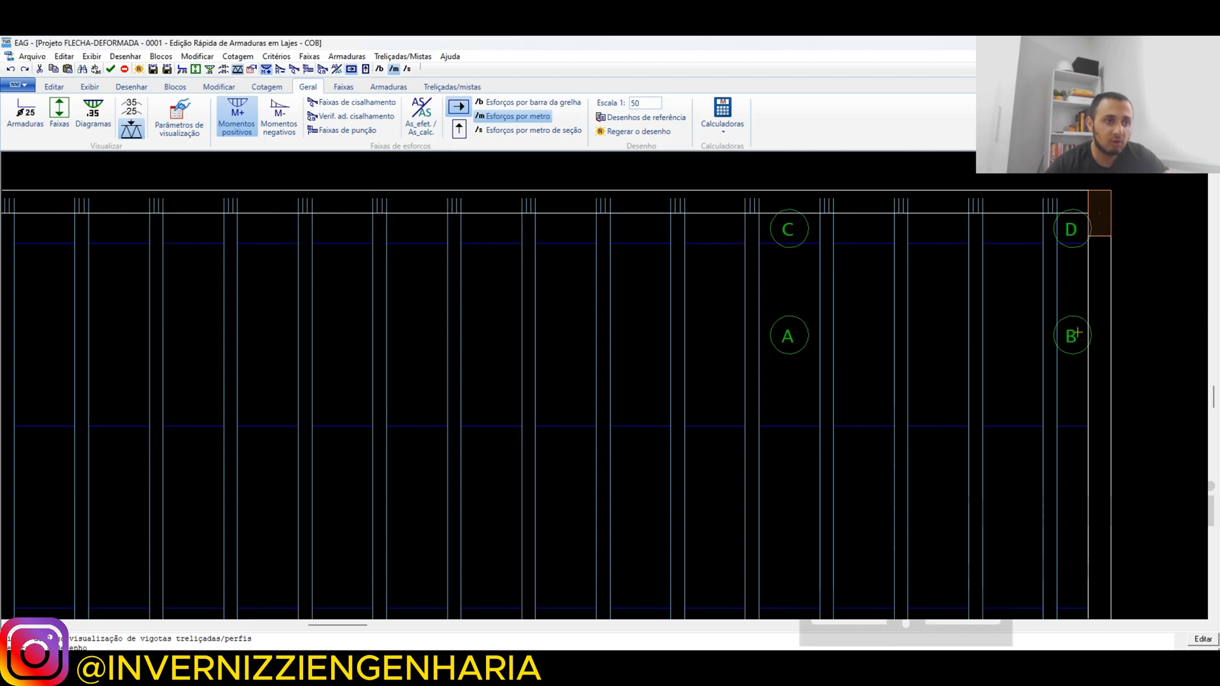
{"action": "scroll", "coordinate": [1076, 333], "scroll_direction": "up", "scroll_amount": 2}
{"action": "scroll", "coordinate": [1077, 332], "scroll_direction": "down", "scroll_amount": 1}
{"action": "scroll", "coordinate": [925, 348], "scroll_direction": "down", "scroll_amount": 3}
{"action": "scroll", "coordinate": [1070, 355], "scroll_direction": "up", "scroll_amount": 4}
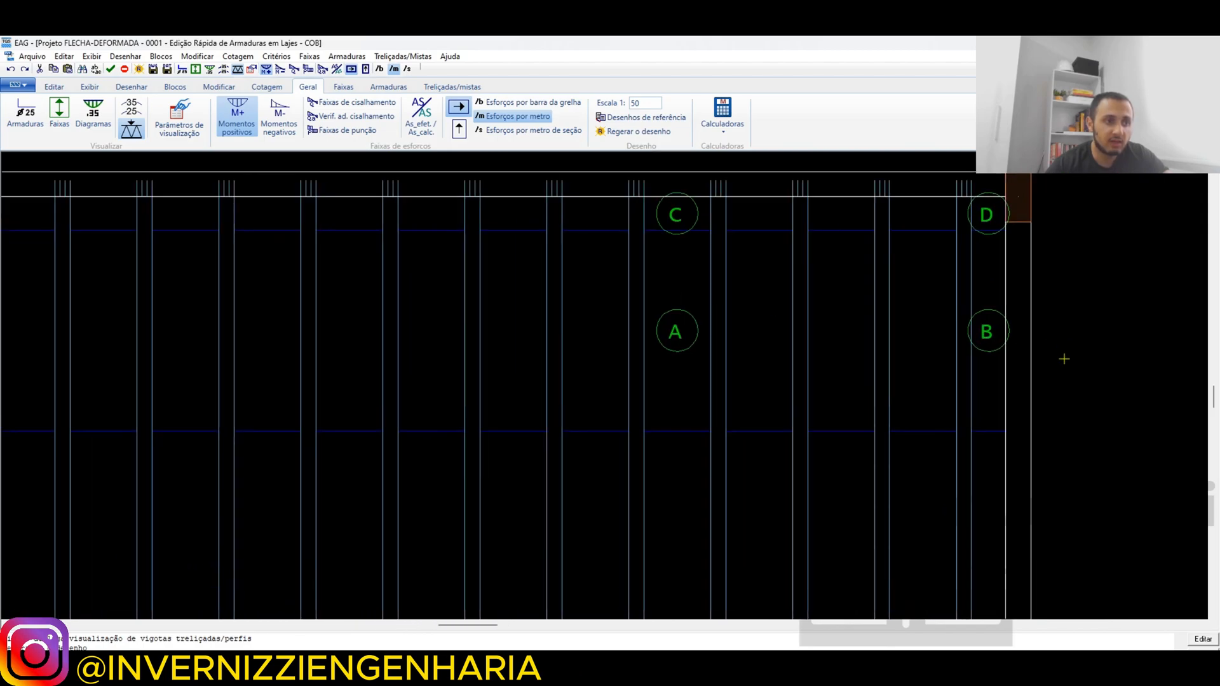
Inspect the joist ends at the upper beam beside marker C and read the adjacent reinforcement strip's data.
{"action": "scroll", "coordinate": [950, 457], "scroll_direction": "down", "scroll_amount": 1}
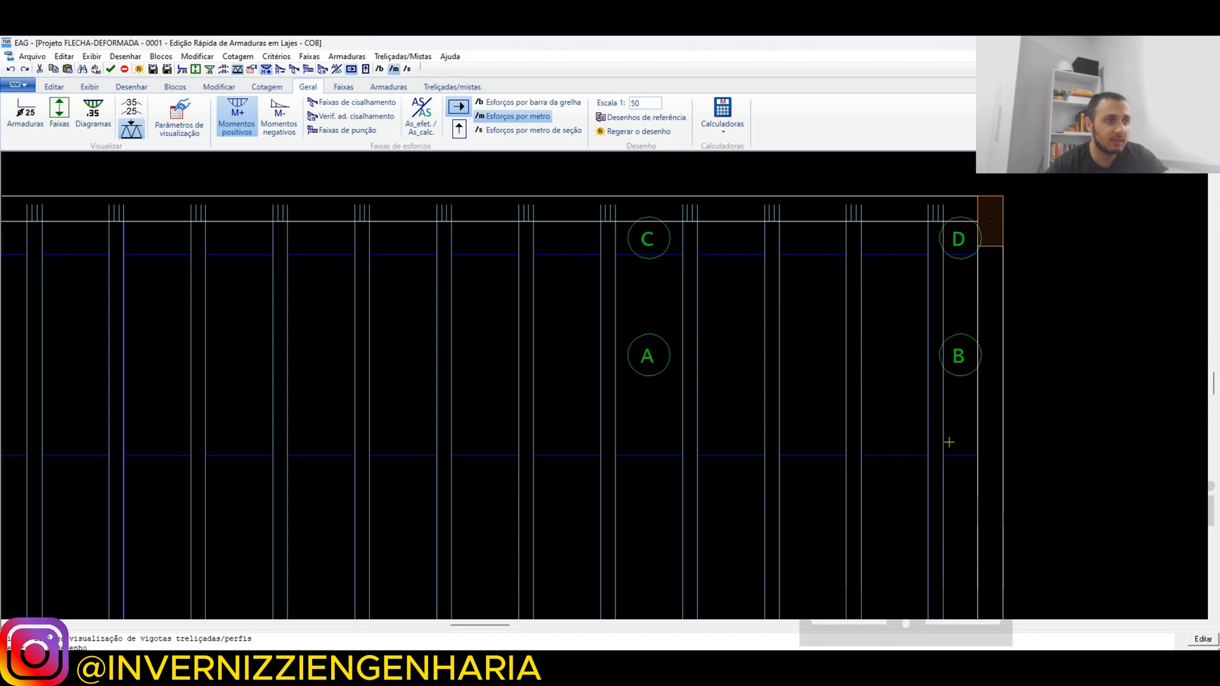
{"action": "scroll", "coordinate": [949, 441], "scroll_direction": "down", "scroll_amount": 1}
{"action": "scroll", "coordinate": [747, 325], "scroll_direction": "up", "scroll_amount": 2}
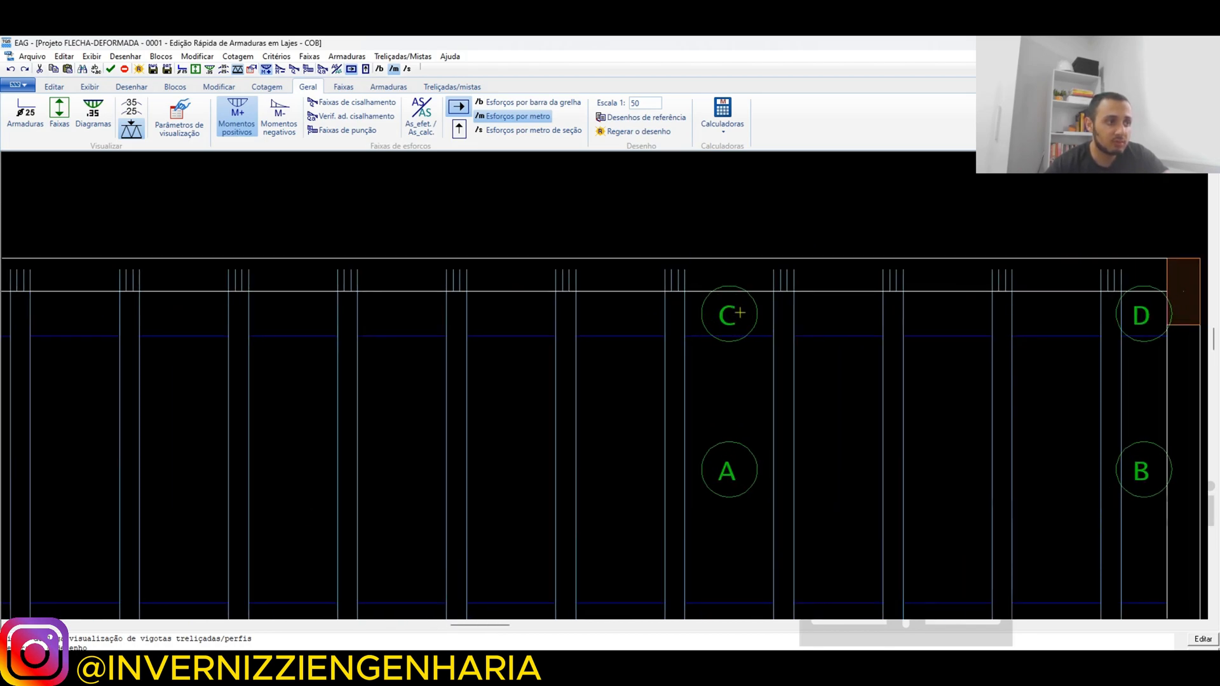
{"action": "scroll", "coordinate": [698, 315], "scroll_direction": "up", "scroll_amount": 1}
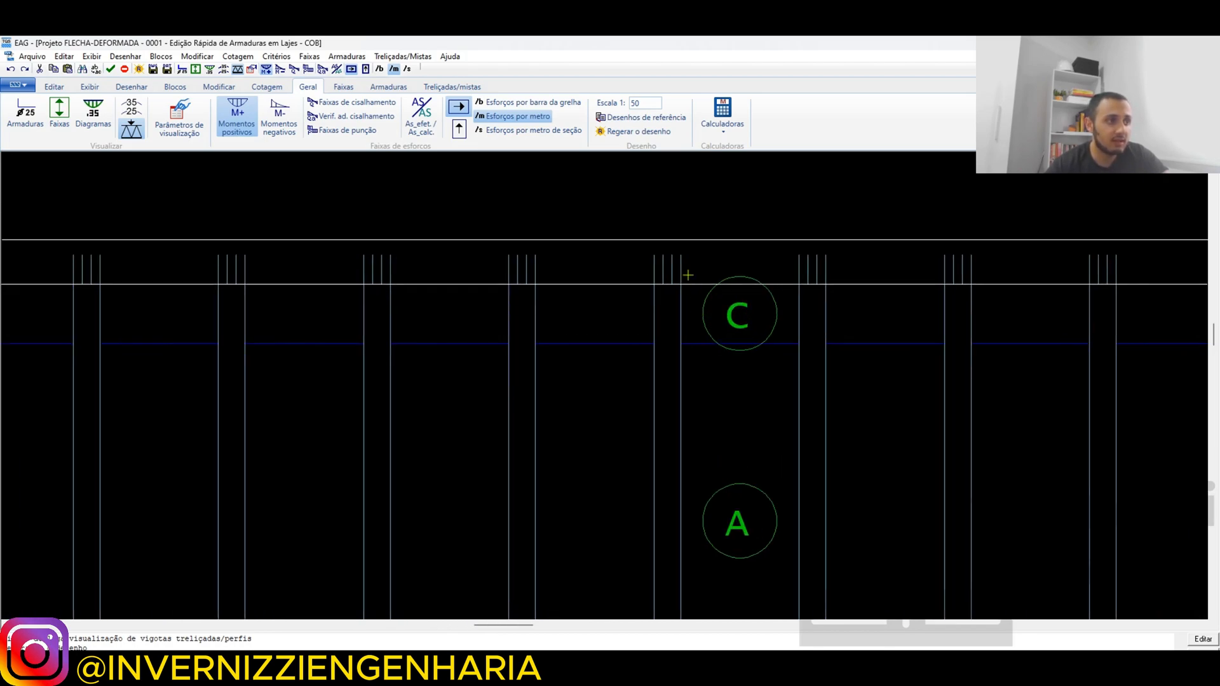
{"action": "mouse_move", "coordinate": [694, 316]}
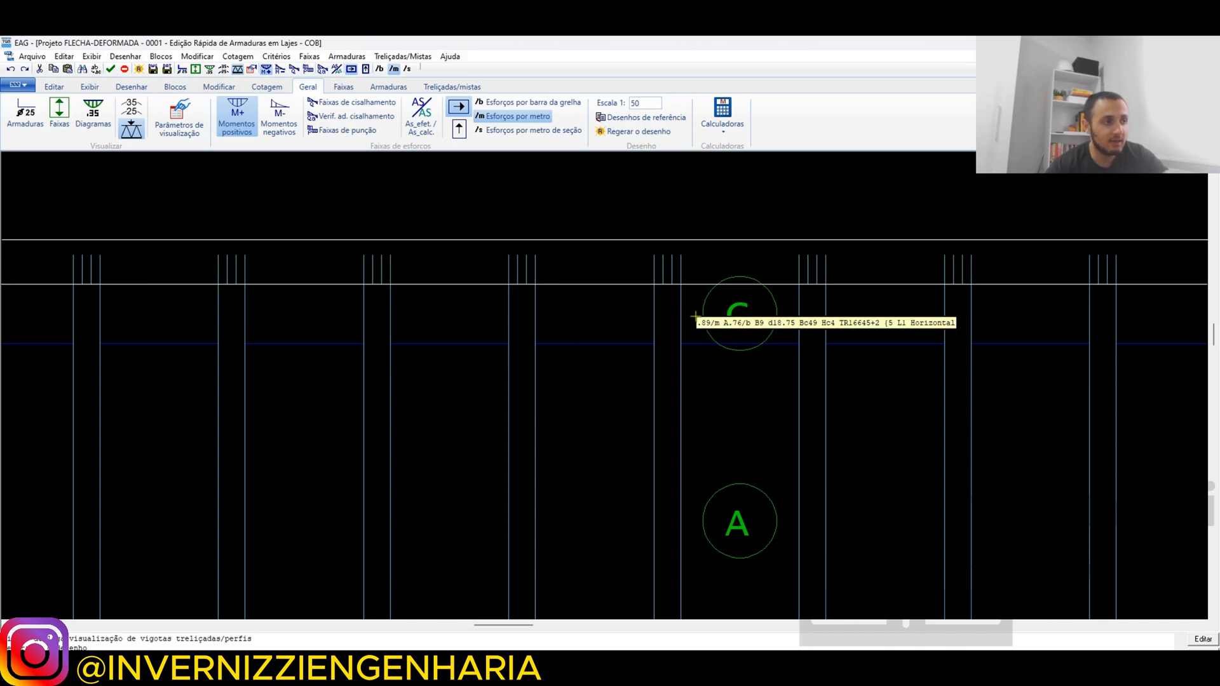
{"action": "scroll", "coordinate": [696, 318], "scroll_direction": "down", "scroll_amount": 1}
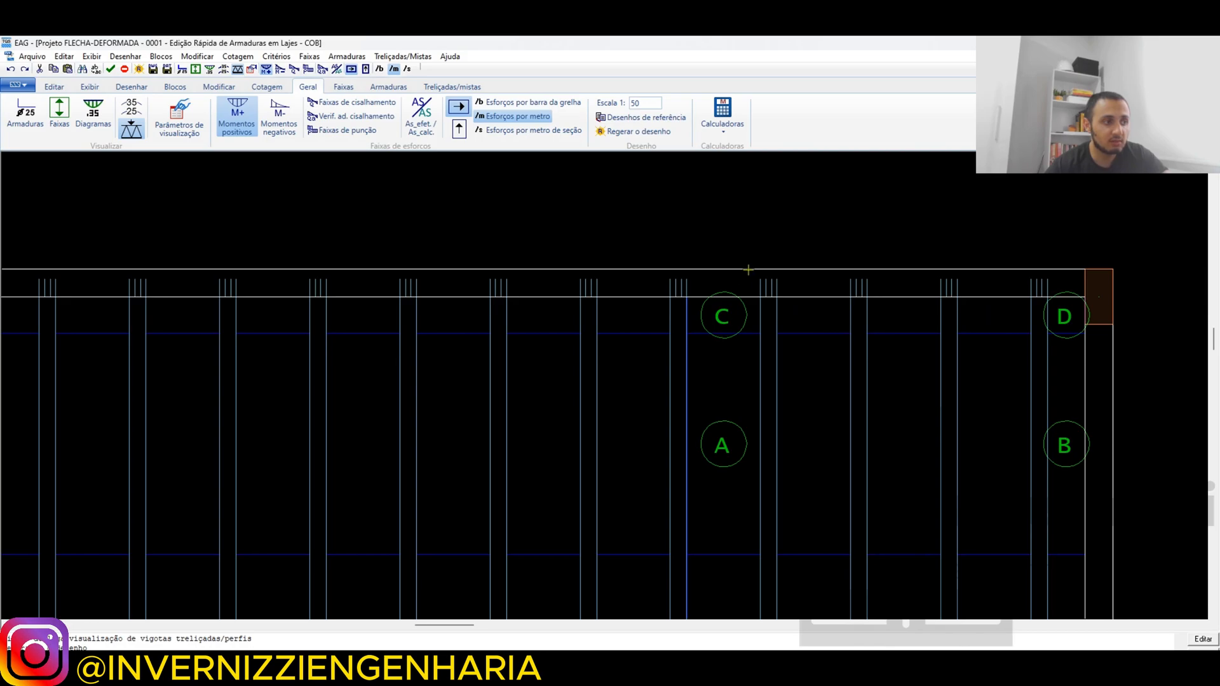
Hide the lattice joists across the whole COB plan, then show them again to compare both displays.
{"action": "scroll", "coordinate": [749, 271], "scroll_direction": "down", "scroll_amount": 6}
{"action": "scroll", "coordinate": [606, 540], "scroll_direction": "up", "scroll_amount": 5}
{"action": "scroll", "coordinate": [771, 345], "scroll_direction": "down", "scroll_amount": 6}
{"action": "scroll", "coordinate": [762, 413], "scroll_direction": "down", "scroll_amount": 1}
{"action": "scroll", "coordinate": [737, 398], "scroll_direction": "up", "scroll_amount": 1}
{"action": "scroll", "coordinate": [732, 356], "scroll_direction": "down", "scroll_amount": 1}
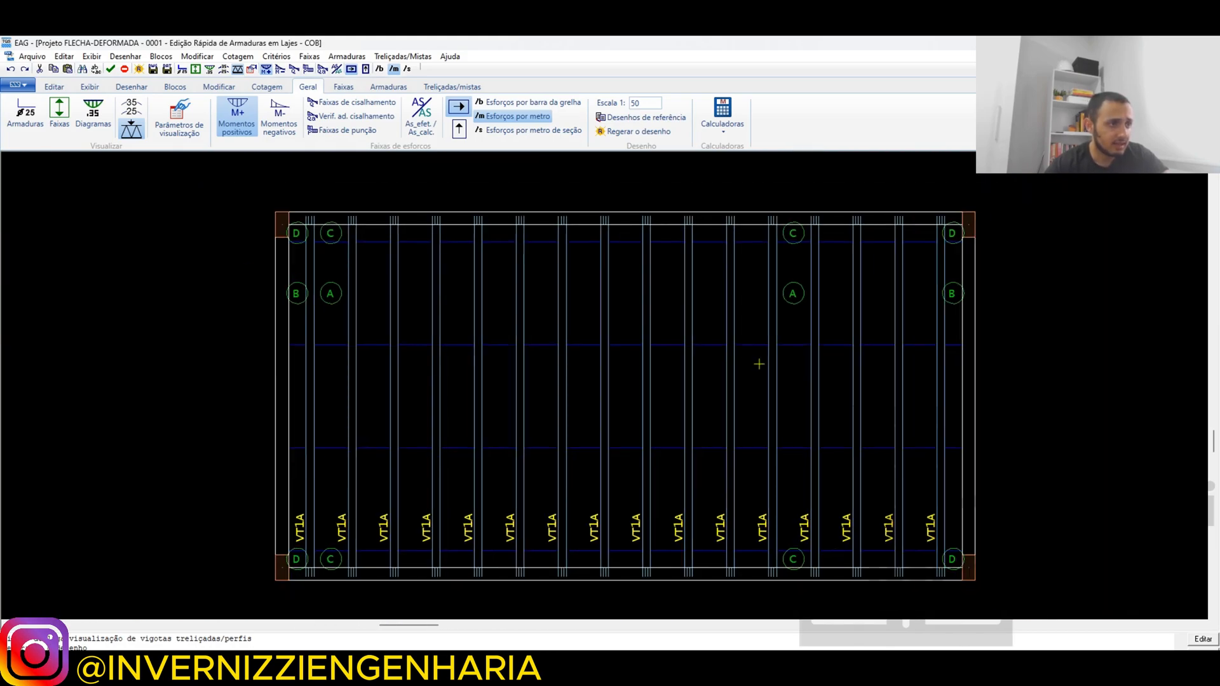
{"action": "left_click", "coordinate": [133, 133]}
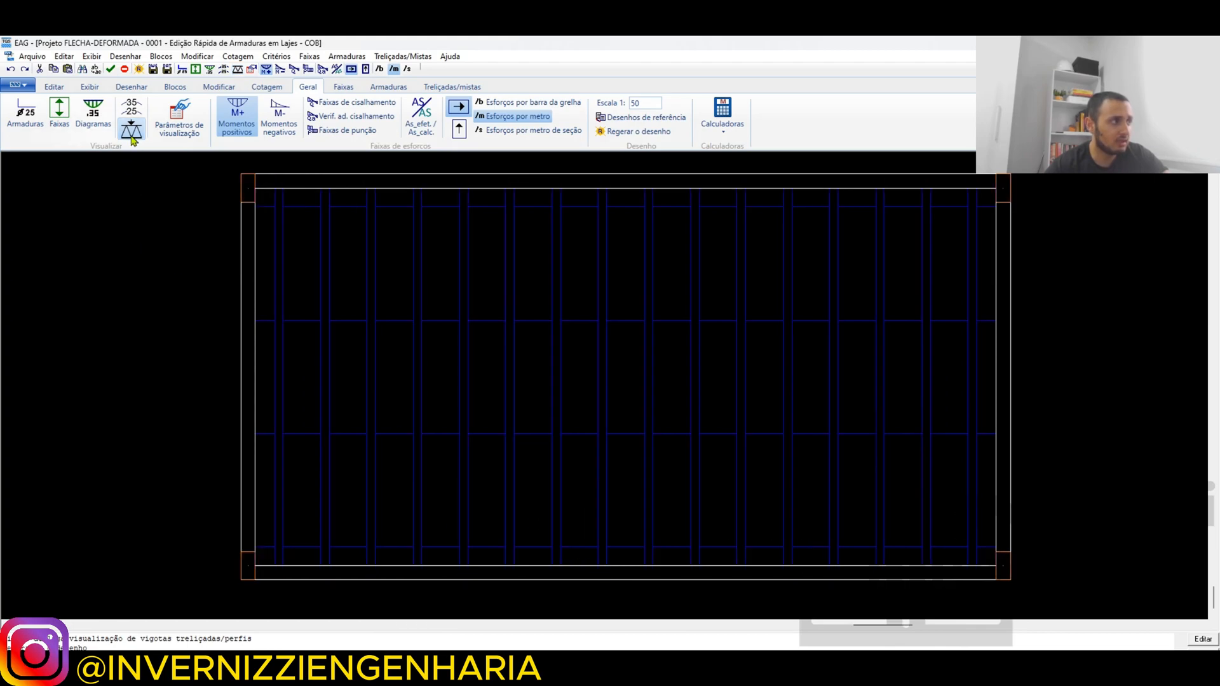
{"action": "left_click", "coordinate": [132, 133]}
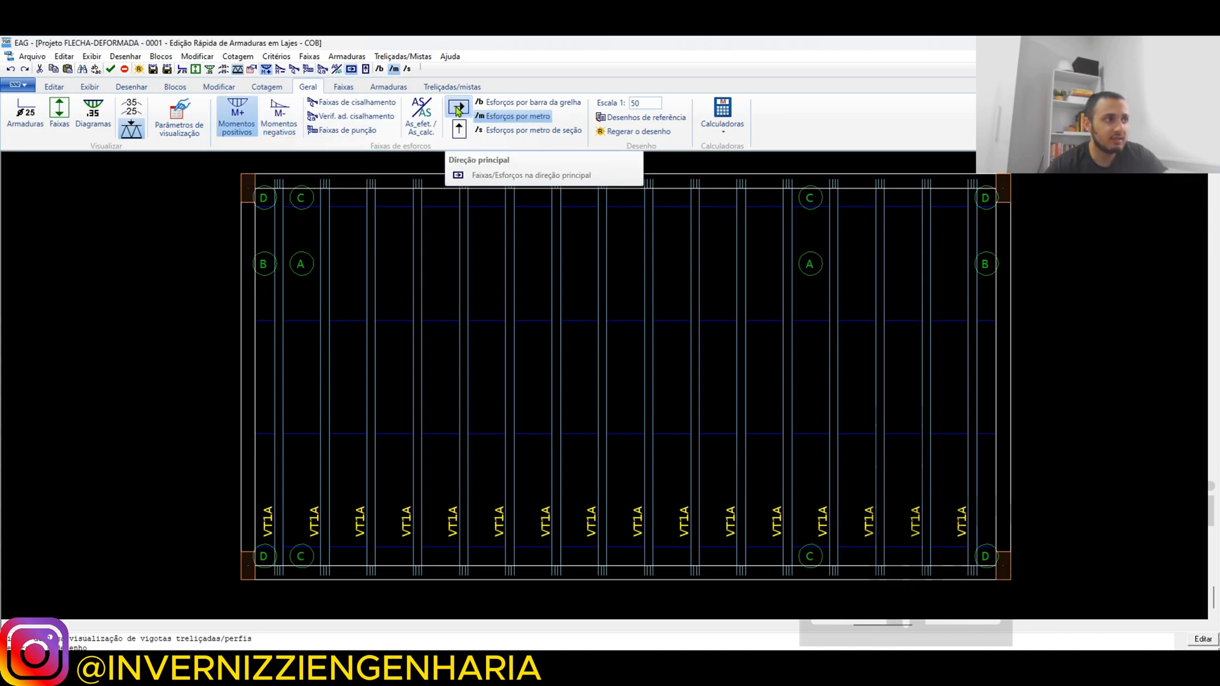
View the COB slab's positive reinforcement in the secondary direction, then return to the main direction.
{"action": "left_click", "coordinate": [458, 129]}
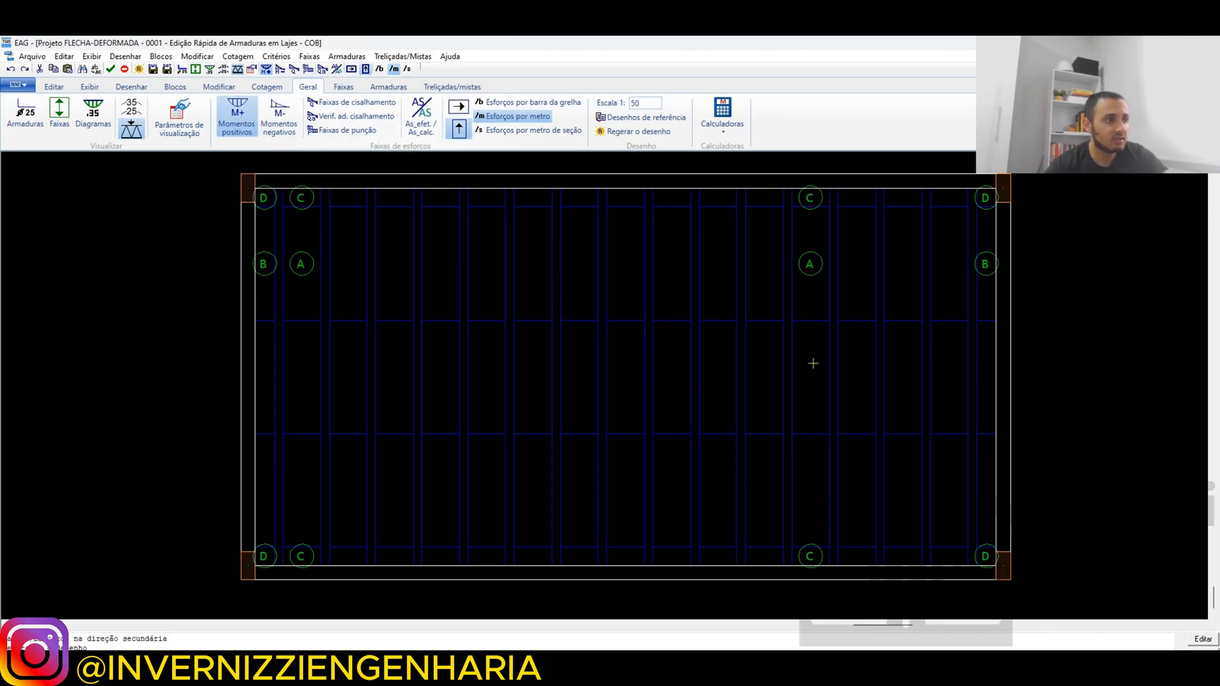
{"action": "scroll", "coordinate": [765, 479], "scroll_direction": "down", "scroll_amount": 1}
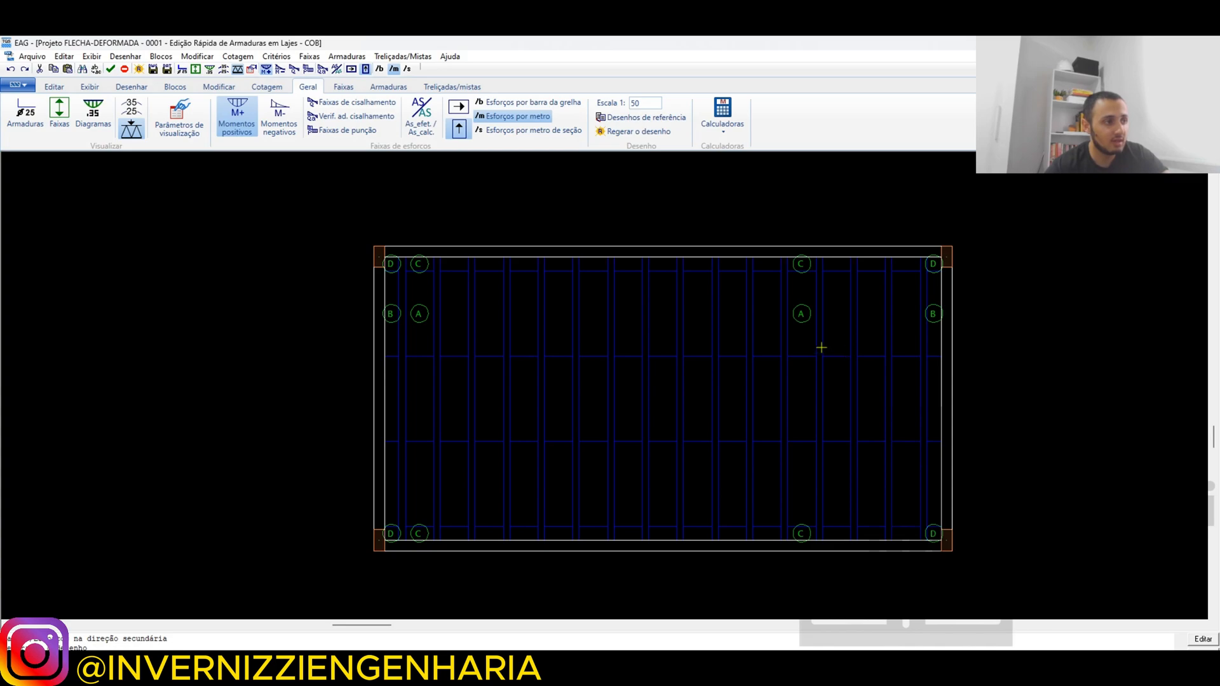
{"action": "left_click", "coordinate": [459, 129]}
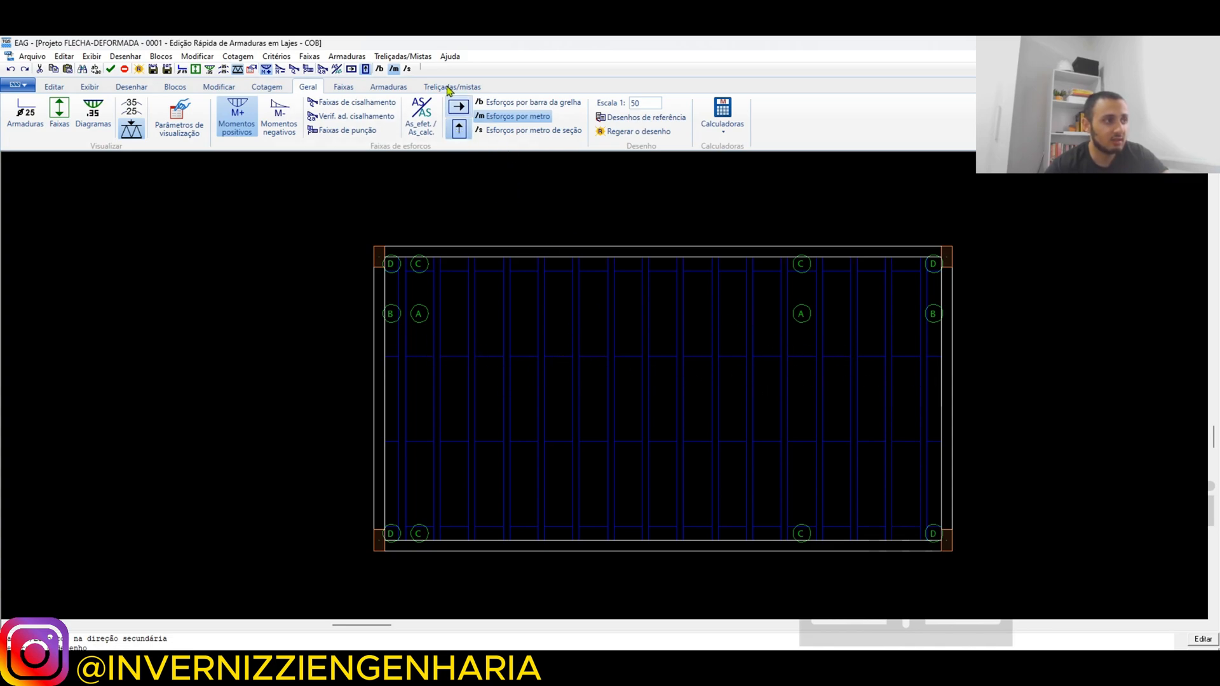
{"action": "left_click", "coordinate": [458, 117]}
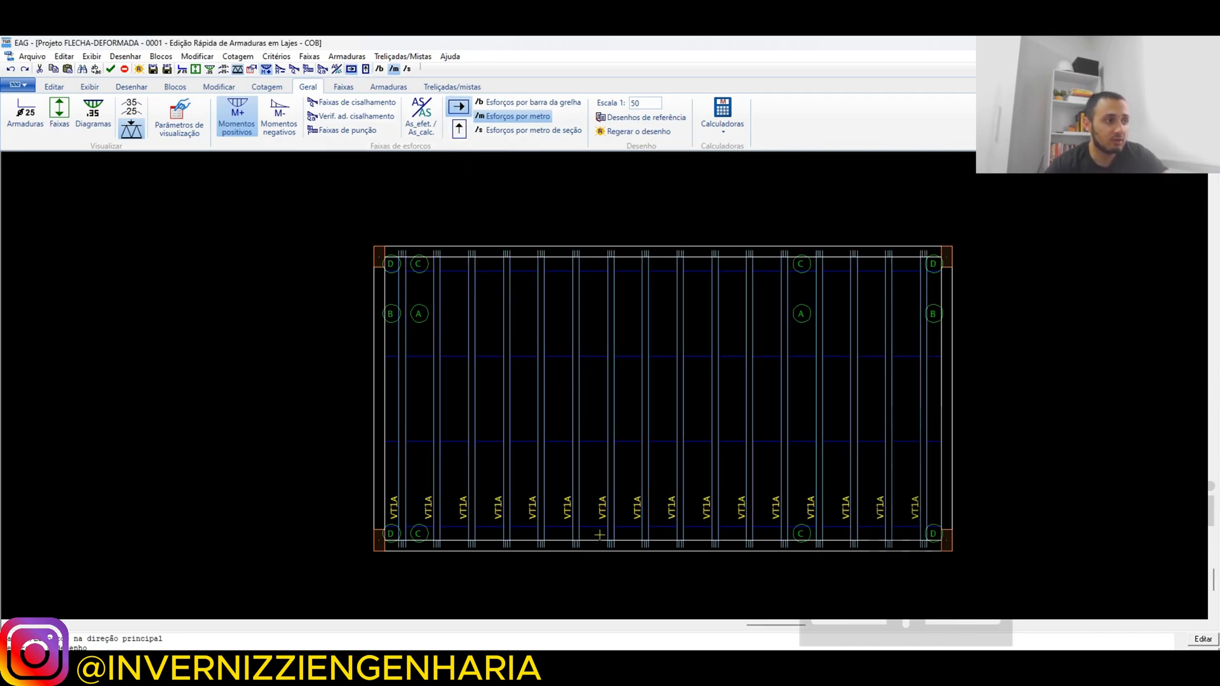
Review the complete COB main positive reinforcement plan, including its title and all VT1A joists.
{"action": "scroll", "coordinate": [629, 280], "scroll_direction": "down", "scroll_amount": 2}
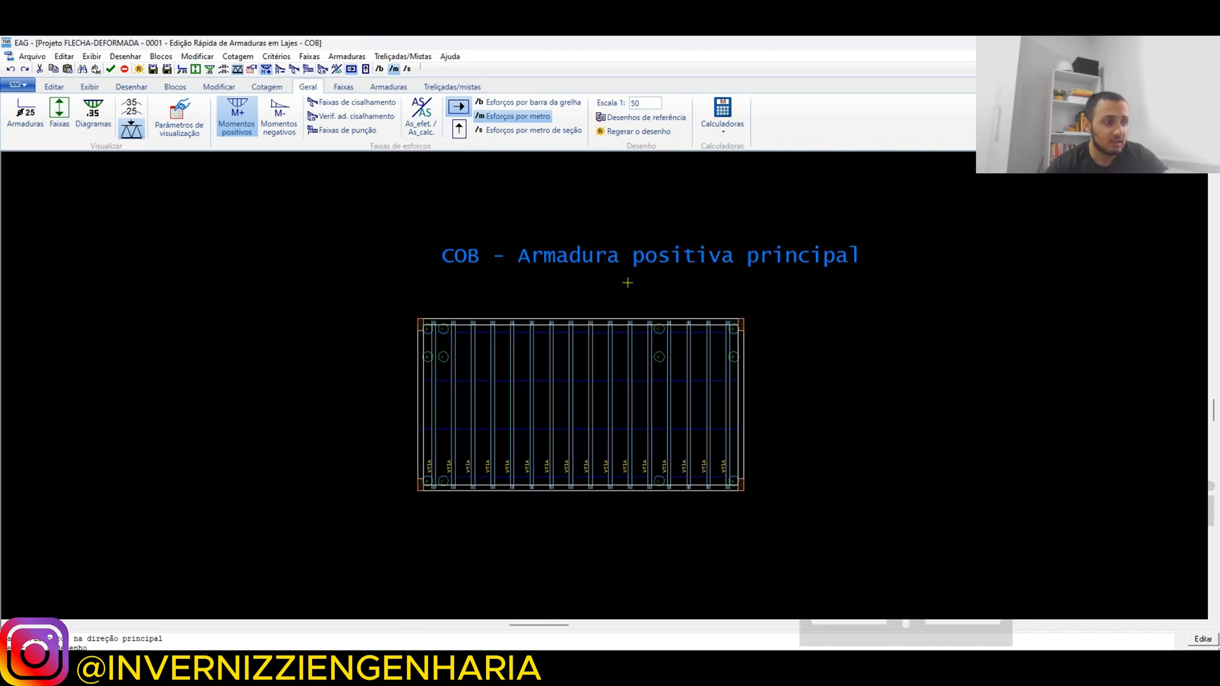
{"action": "scroll", "coordinate": [629, 280], "scroll_direction": "up", "scroll_amount": 1}
{"action": "scroll", "coordinate": [584, 394], "scroll_direction": "down", "scroll_amount": 2}
{"action": "scroll", "coordinate": [551, 337], "scroll_direction": "up", "scroll_amount": 1}
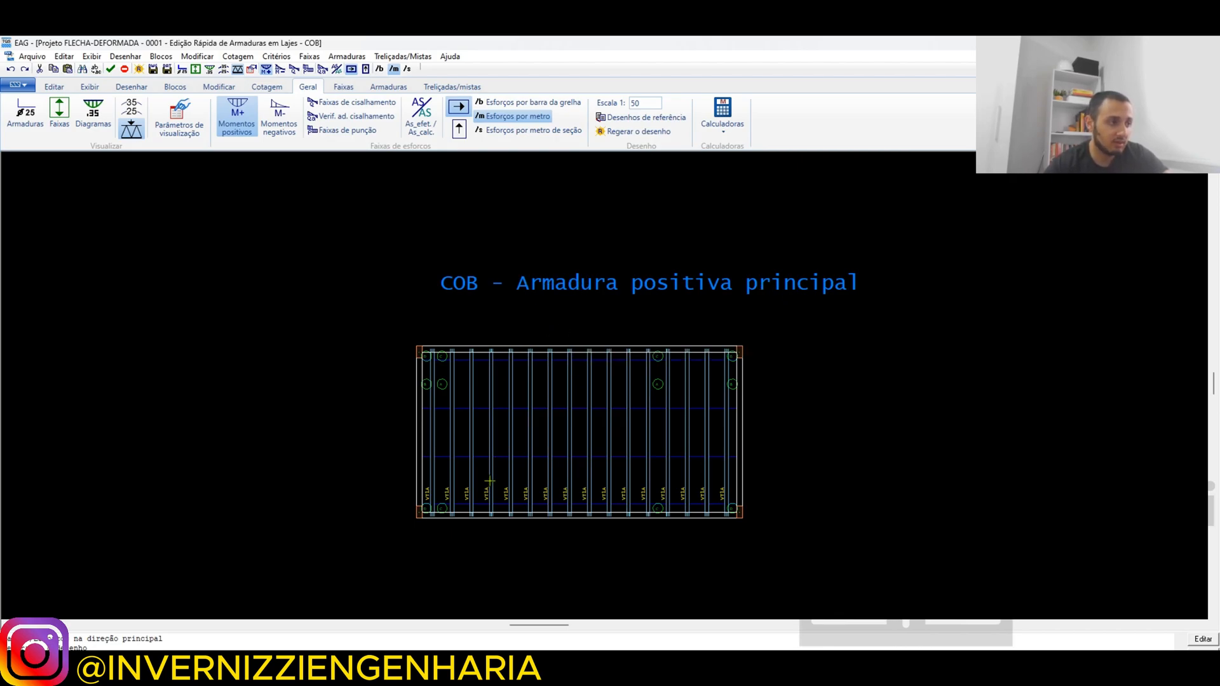
{"action": "scroll", "coordinate": [490, 488], "scroll_direction": "down", "scroll_amount": 2}
{"action": "scroll", "coordinate": [588, 386], "scroll_direction": "up", "scroll_amount": 2}
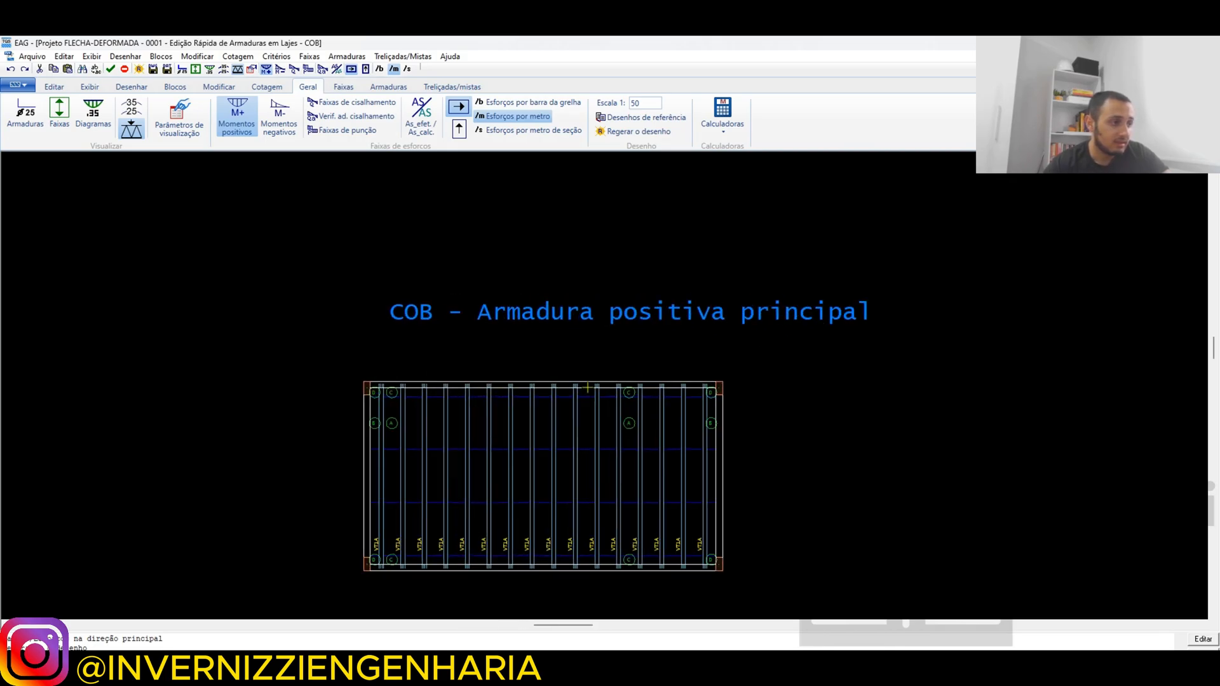
{"action": "scroll", "coordinate": [597, 317], "scroll_direction": "down", "scroll_amount": 1}
{"action": "scroll", "coordinate": [621, 403], "scroll_direction": "up", "scroll_amount": 2}
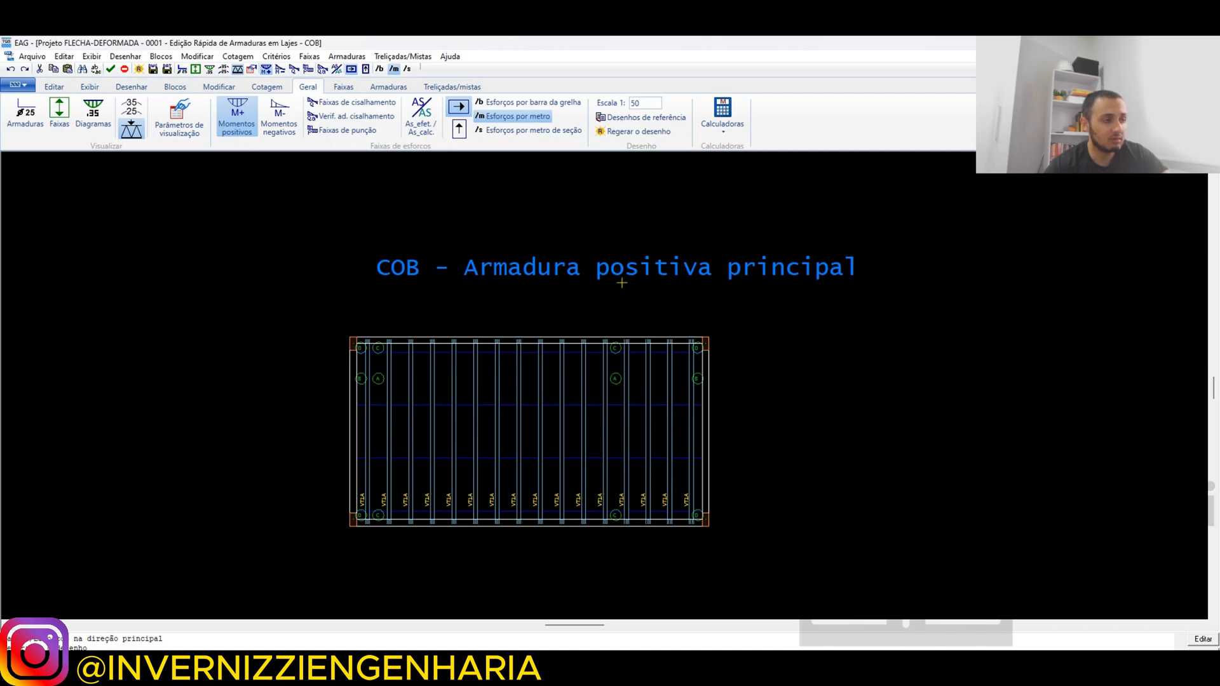
{"action": "scroll", "coordinate": [560, 434], "scroll_direction": "down", "scroll_amount": 1}
{"action": "scroll", "coordinate": [475, 485], "scroll_direction": "up", "scroll_amount": 2}
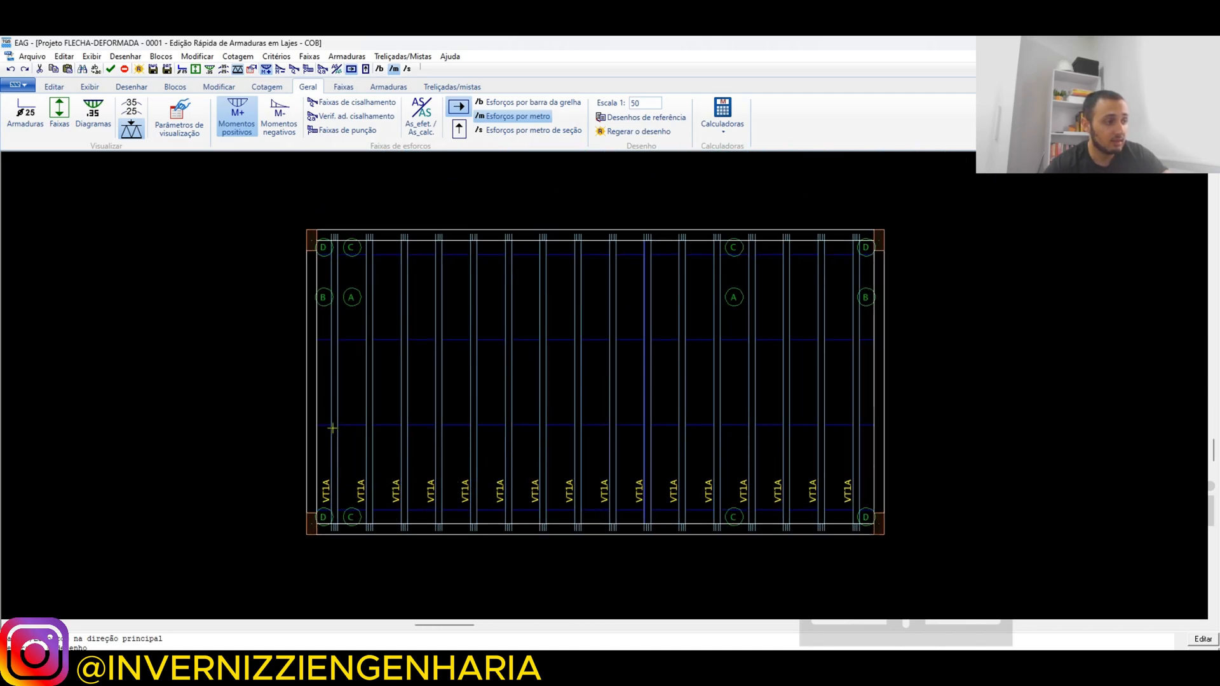
Save the COB joist plan as a separate drawing named VIGOTAS, then close the editor without saving the modified positive bending strips.
{"action": "left_click", "coordinate": [153, 68]}
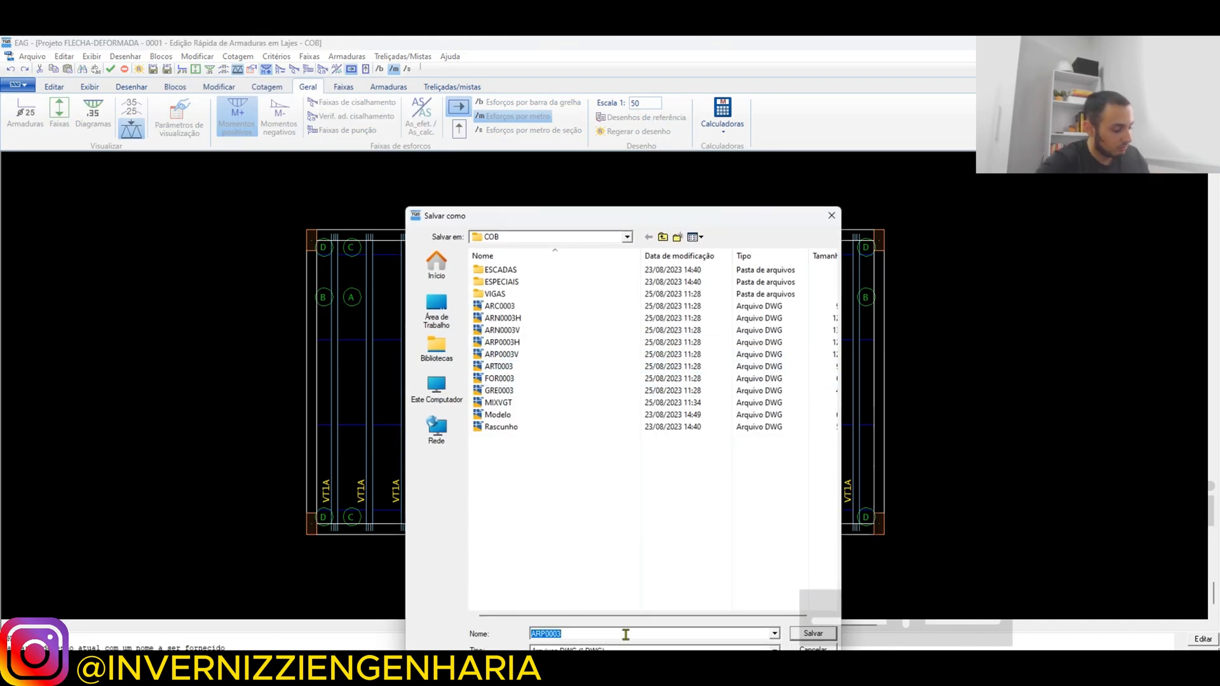
{"action": "type", "text": "VIGOTAS"}
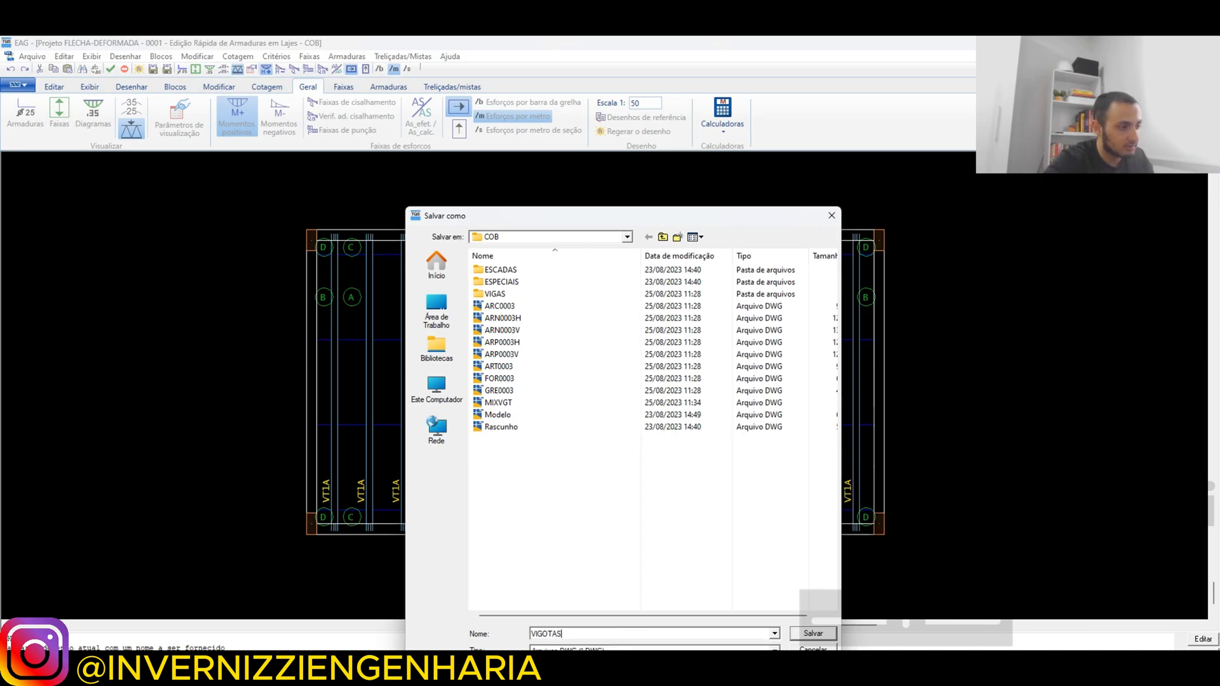
{"action": "left_click", "coordinate": [808, 639]}
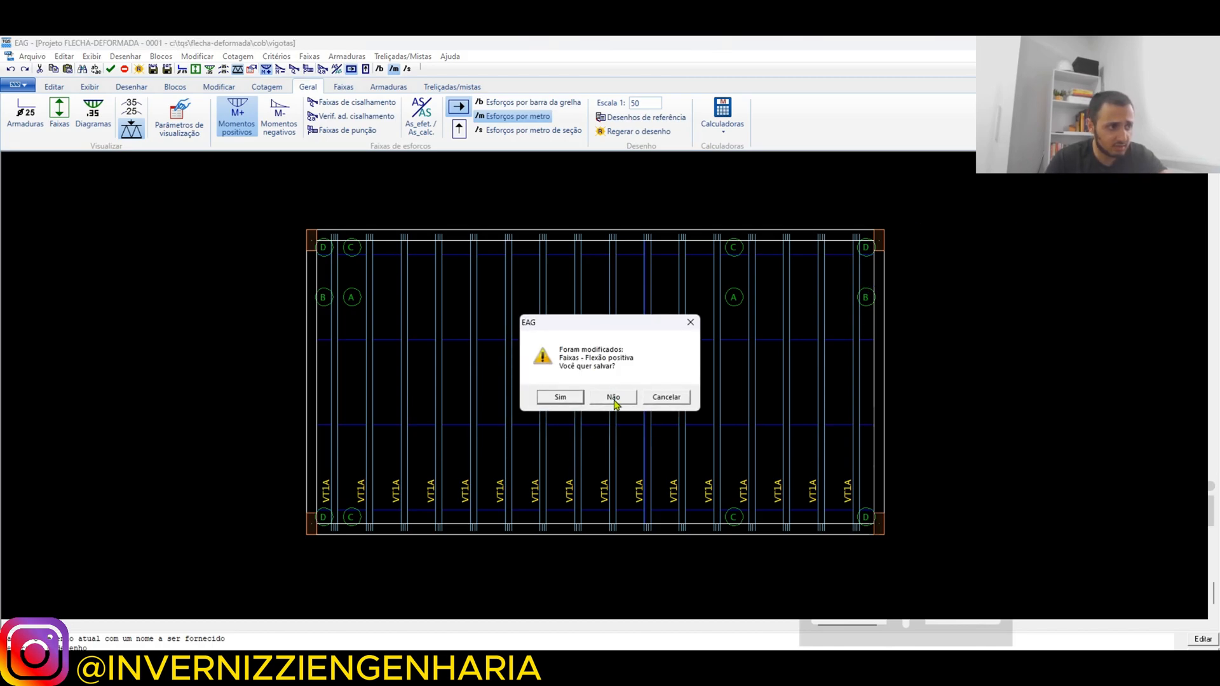
{"action": "left_click", "coordinate": [613, 399]}
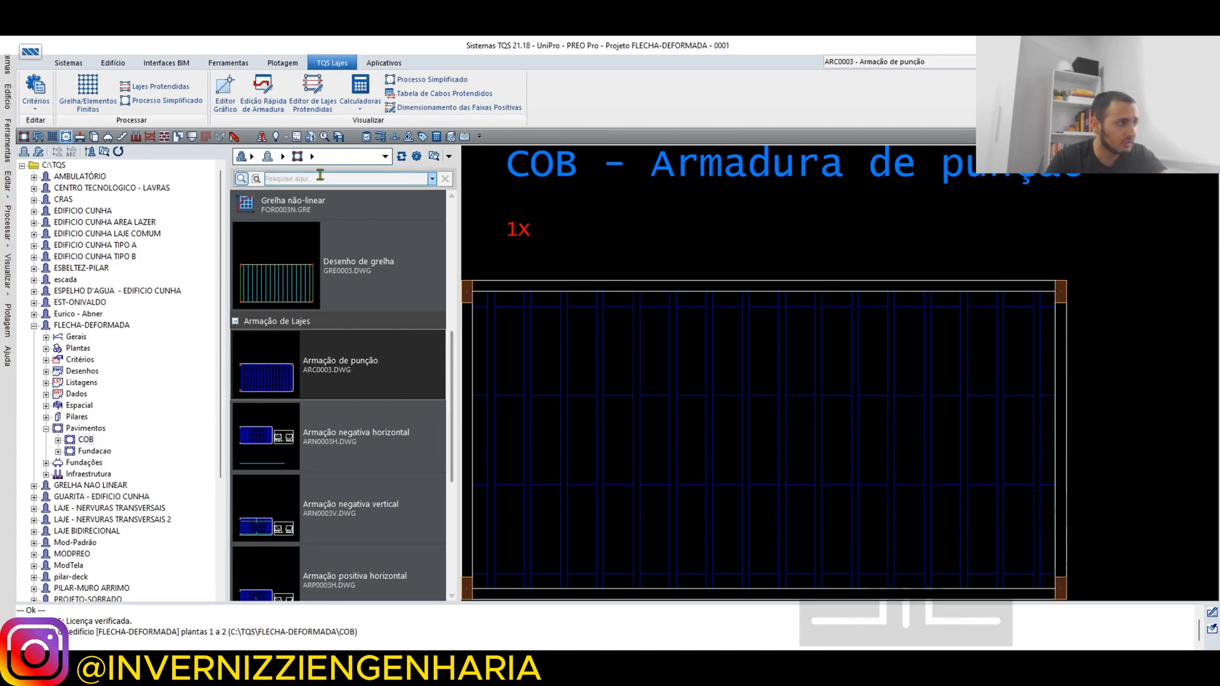
Refresh the COB floor's drawing list and open VIGOTAS.DWG from the other drawings for editing.
{"action": "left_click", "coordinate": [401, 159]}
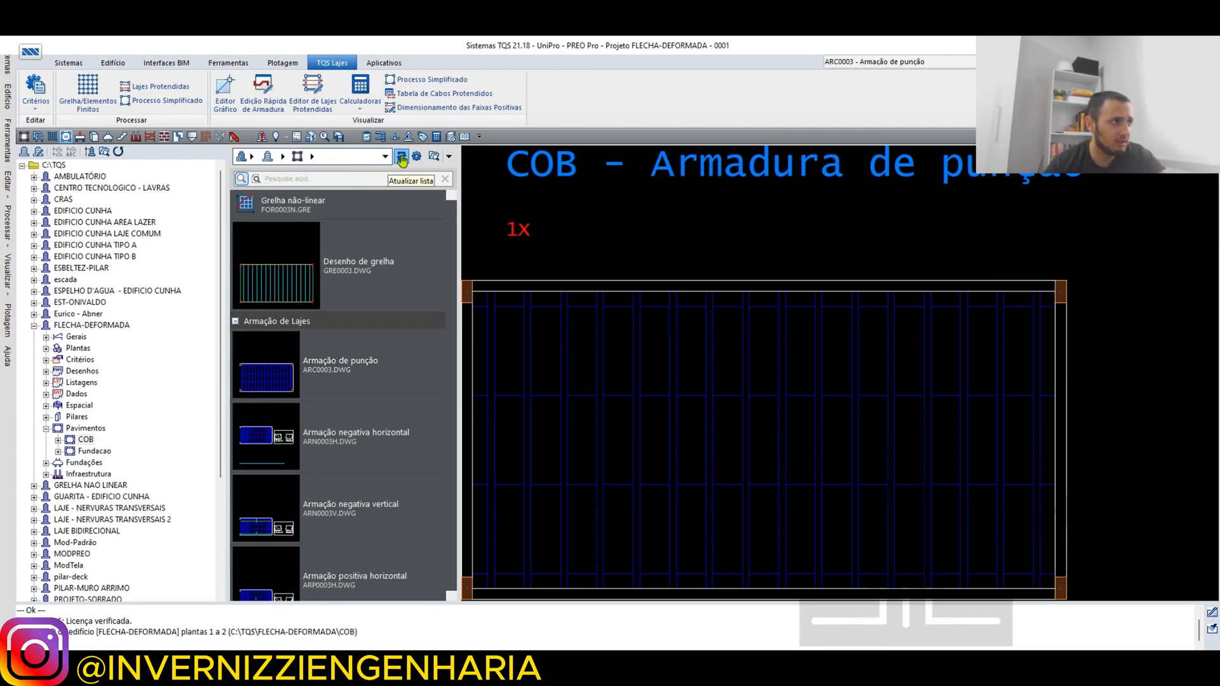
{"action": "scroll", "coordinate": [378, 345], "scroll_direction": "down", "scroll_amount": 3}
{"action": "scroll", "coordinate": [377, 345], "scroll_direction": "down", "scroll_amount": 5}
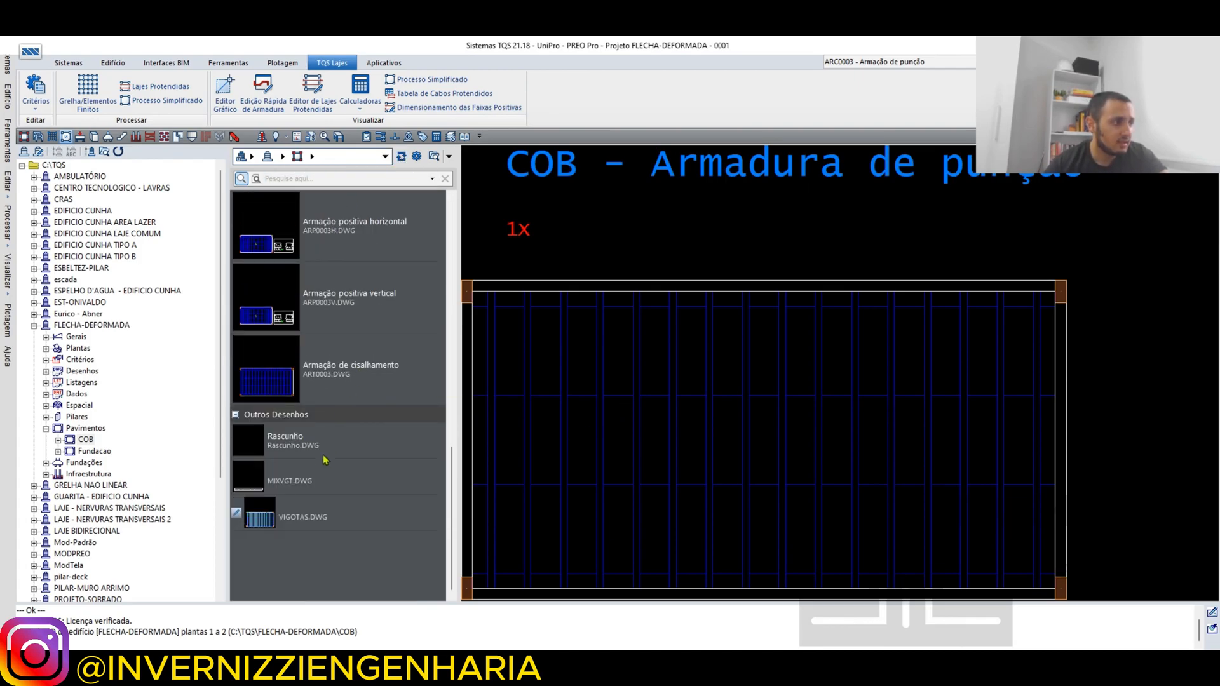
{"action": "left_click", "coordinate": [323, 526]}
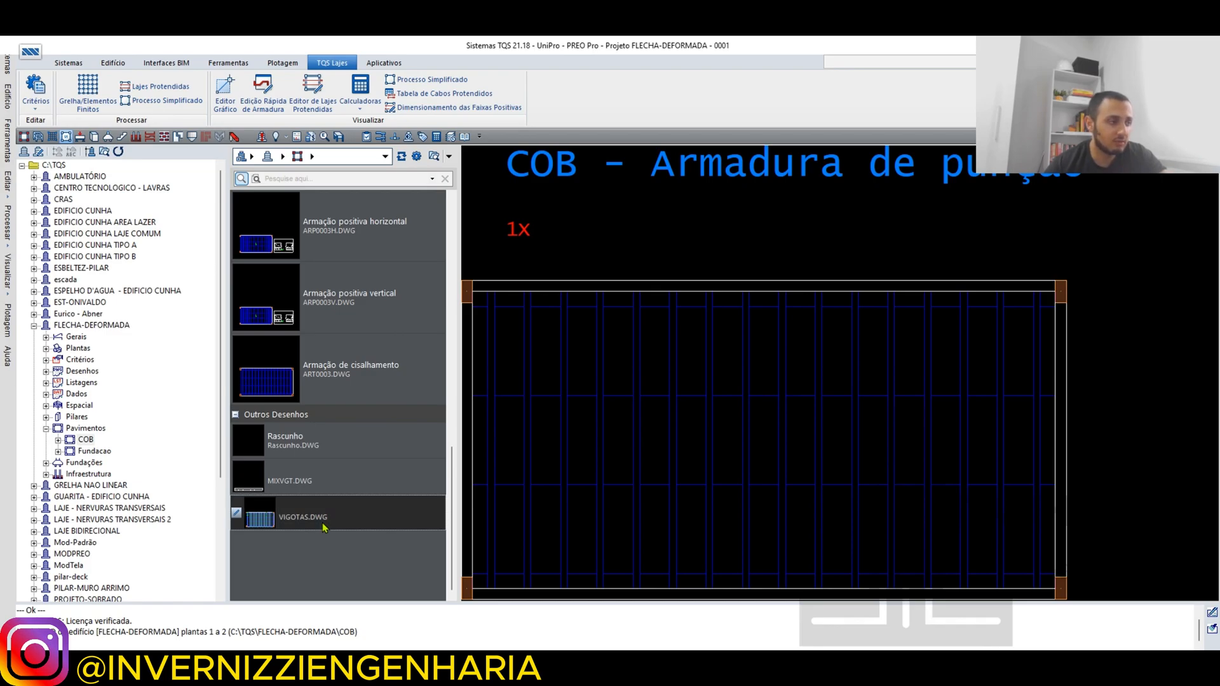
{"action": "double_click", "coordinate": [322, 522]}
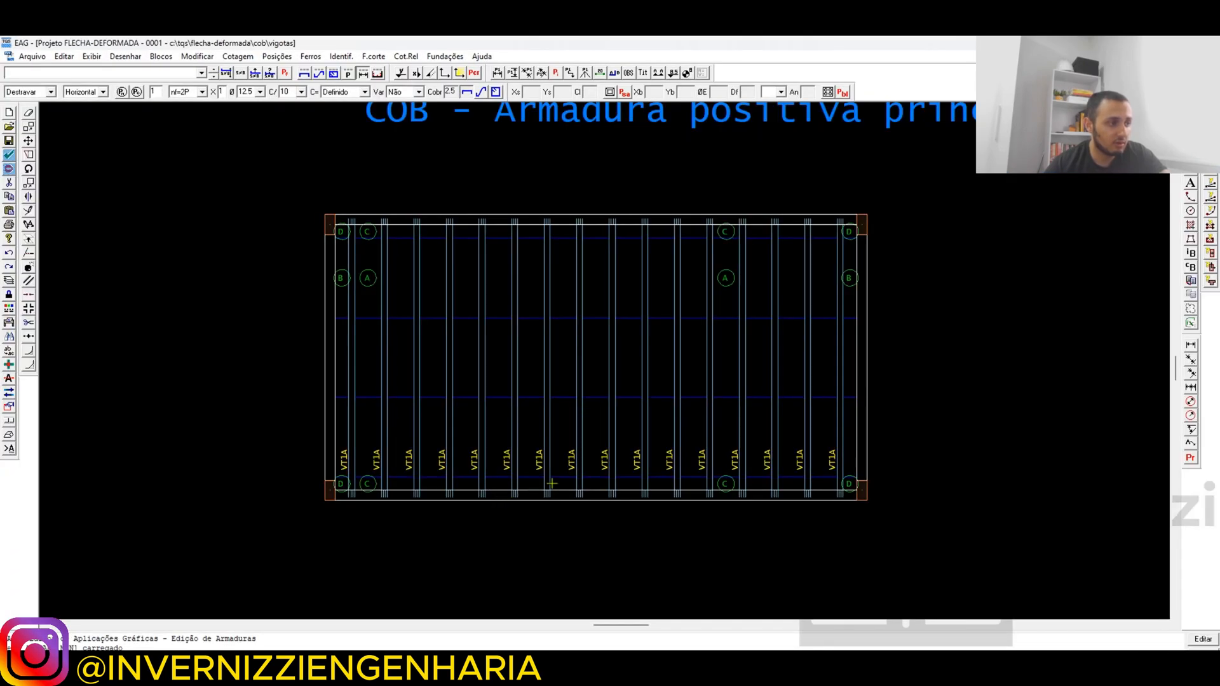
Change the drawing title above the slab plan to "COB - Disposição das vigotas treliçadas".
{"action": "scroll", "coordinate": [724, 474], "scroll_direction": "down", "scroll_amount": 2}
{"action": "scroll", "coordinate": [728, 303], "scroll_direction": "up", "scroll_amount": 3}
{"action": "scroll", "coordinate": [561, 280], "scroll_direction": "down", "scroll_amount": 2}
{"action": "scroll", "coordinate": [575, 242], "scroll_direction": "up", "scroll_amount": 2}
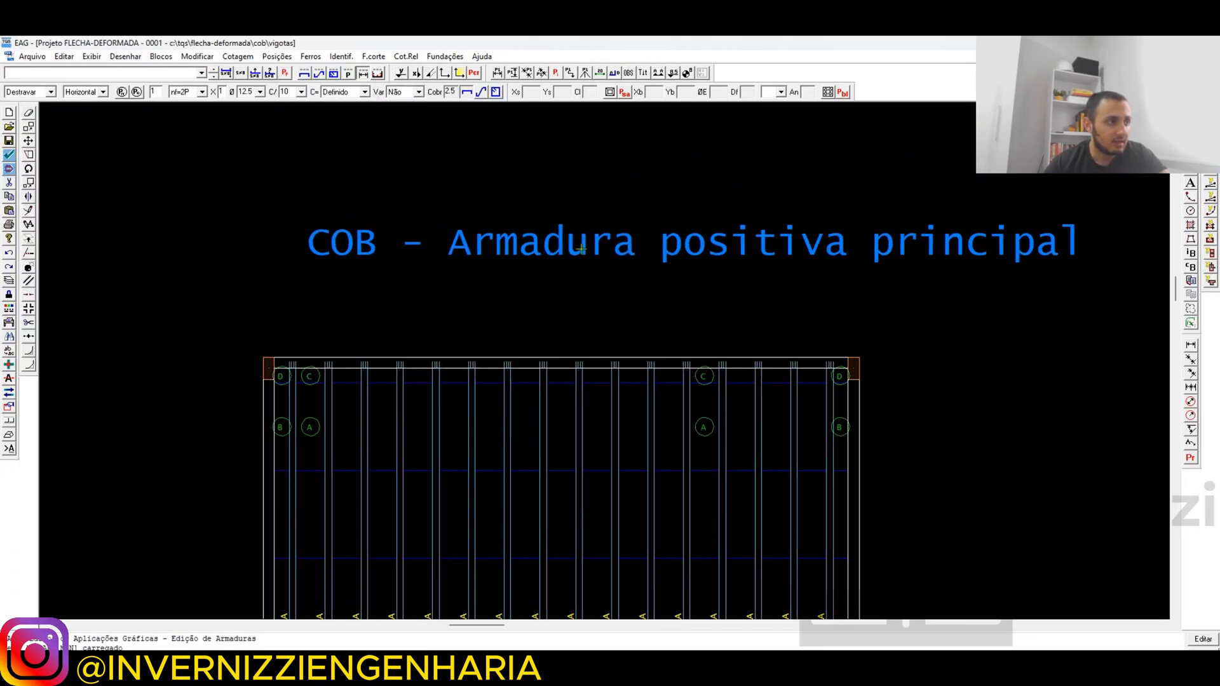
{"action": "double_click", "coordinate": [579, 239]}
{"action": "left_click_drag", "start_coordinate": [633, 331], "coordinate": [482, 324]}
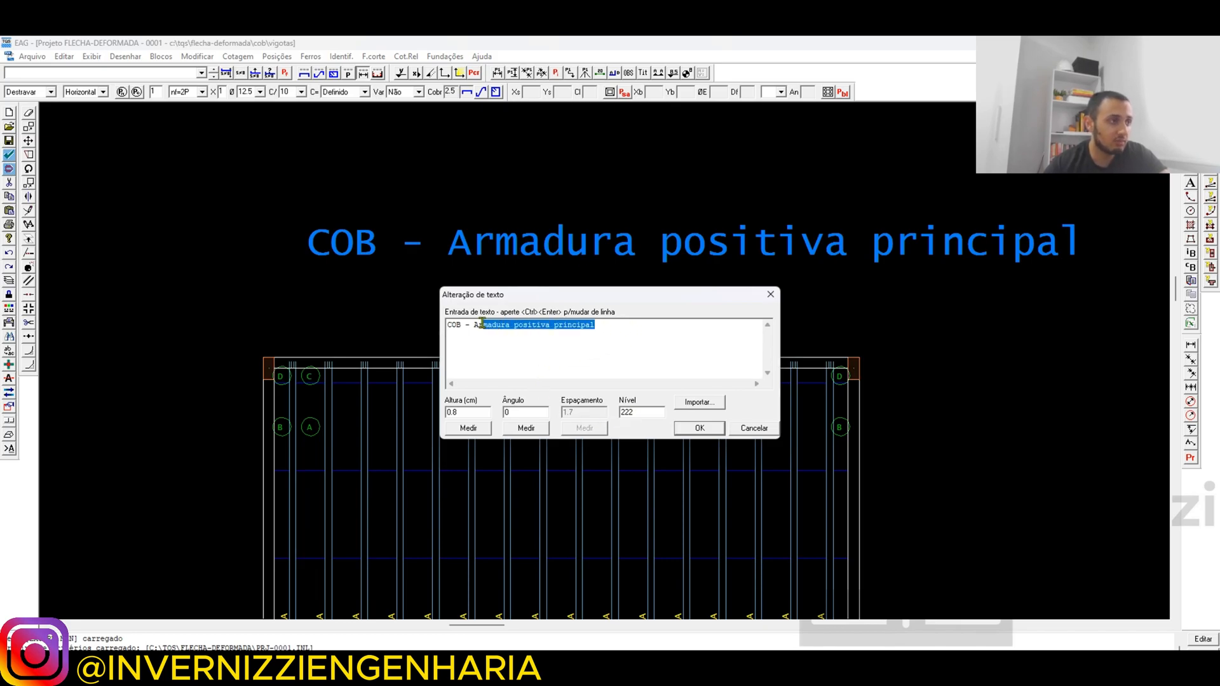
{"action": "left_click_drag", "start_coordinate": [617, 326], "coordinate": [474, 325]}
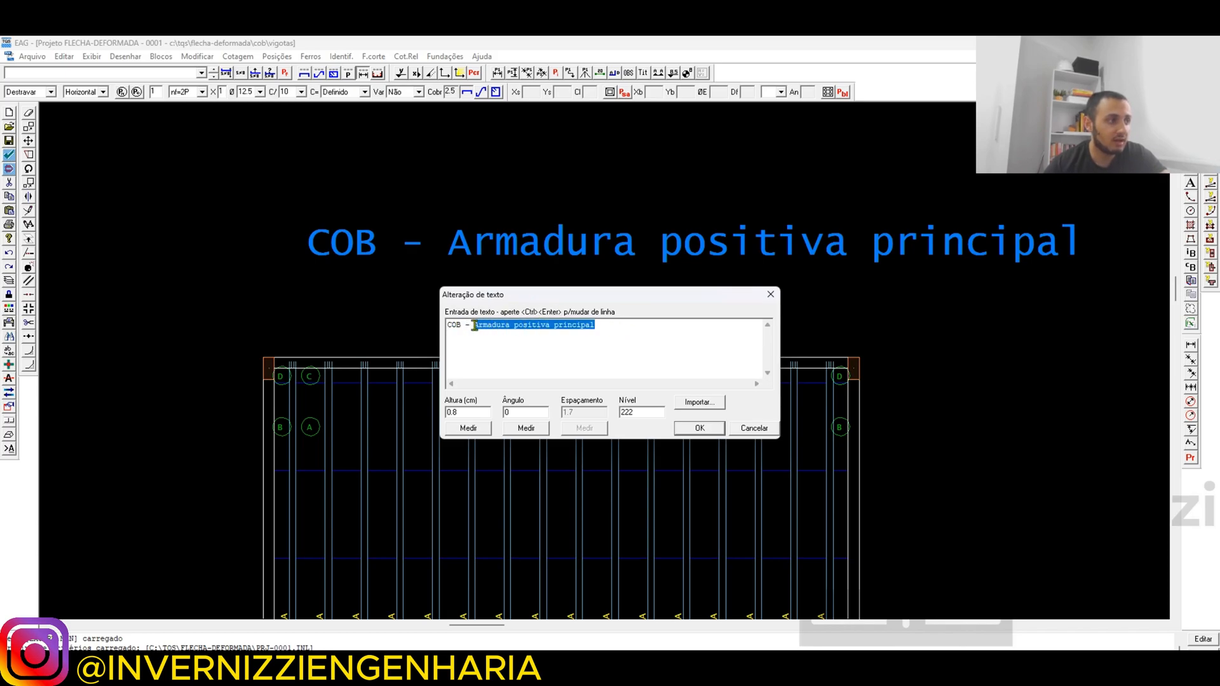
{"action": "type", "text": "dISP"}
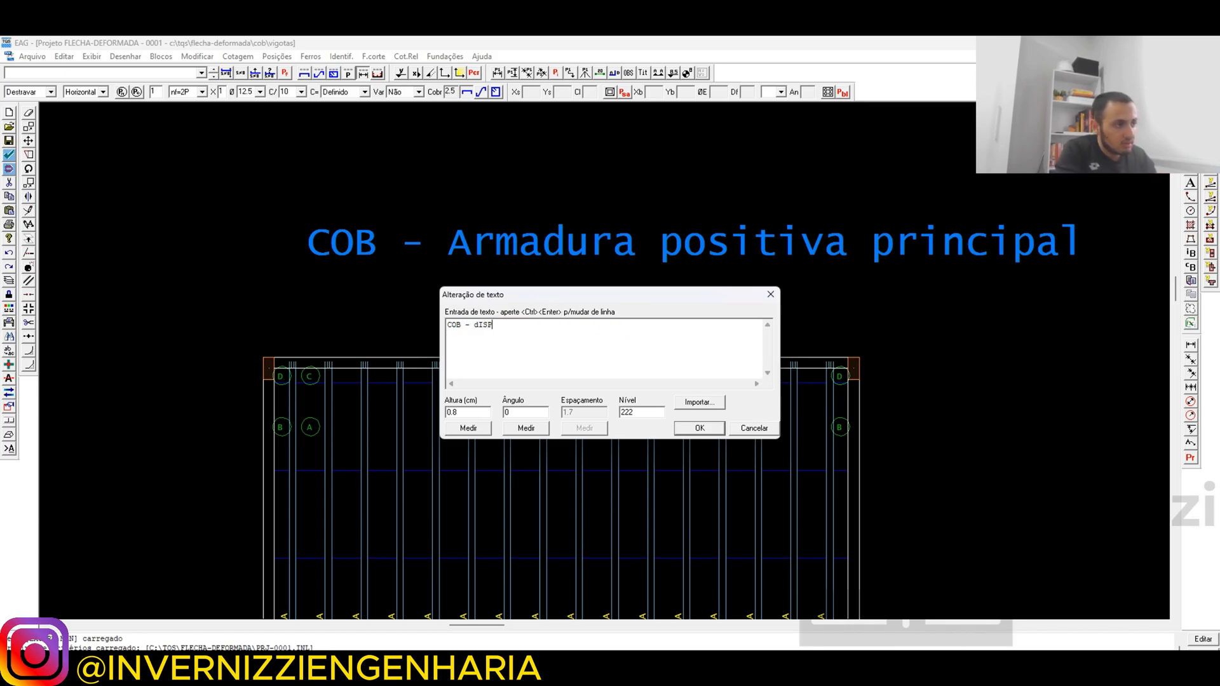
{"action": "key", "text": "BackSpace"}
{"action": "key", "text": "BackSpace"}
{"action": "key", "text": "BackSpace"}
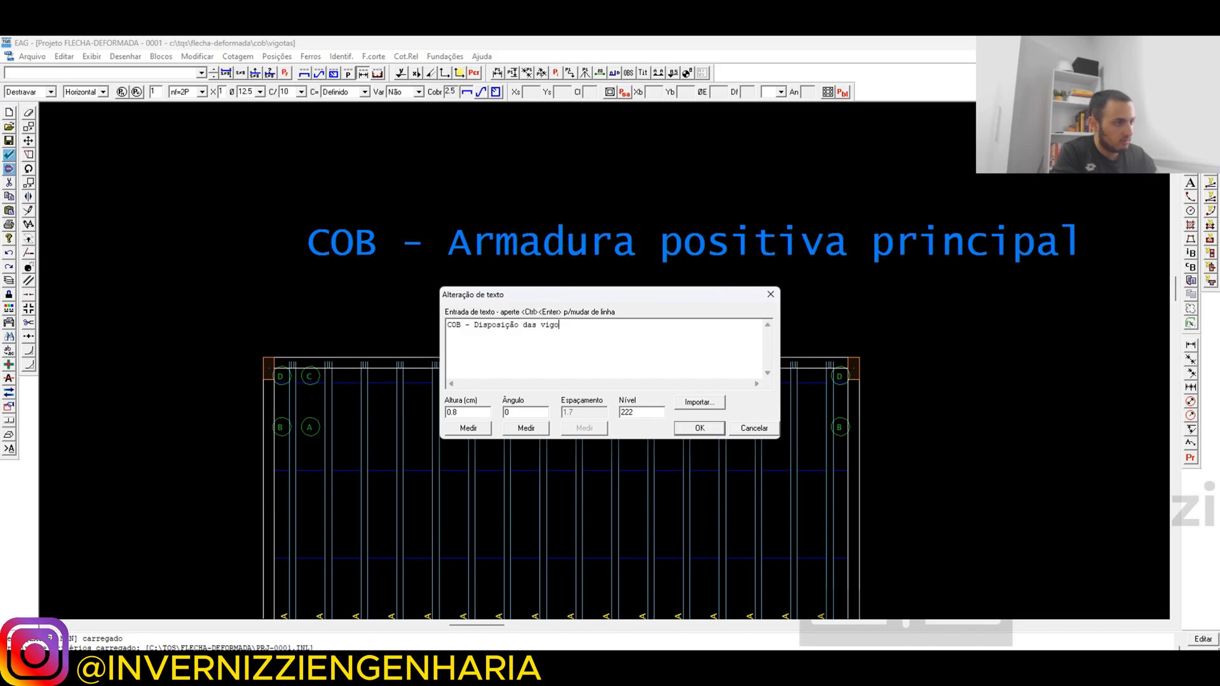
{"action": "type", "text": "eli"}
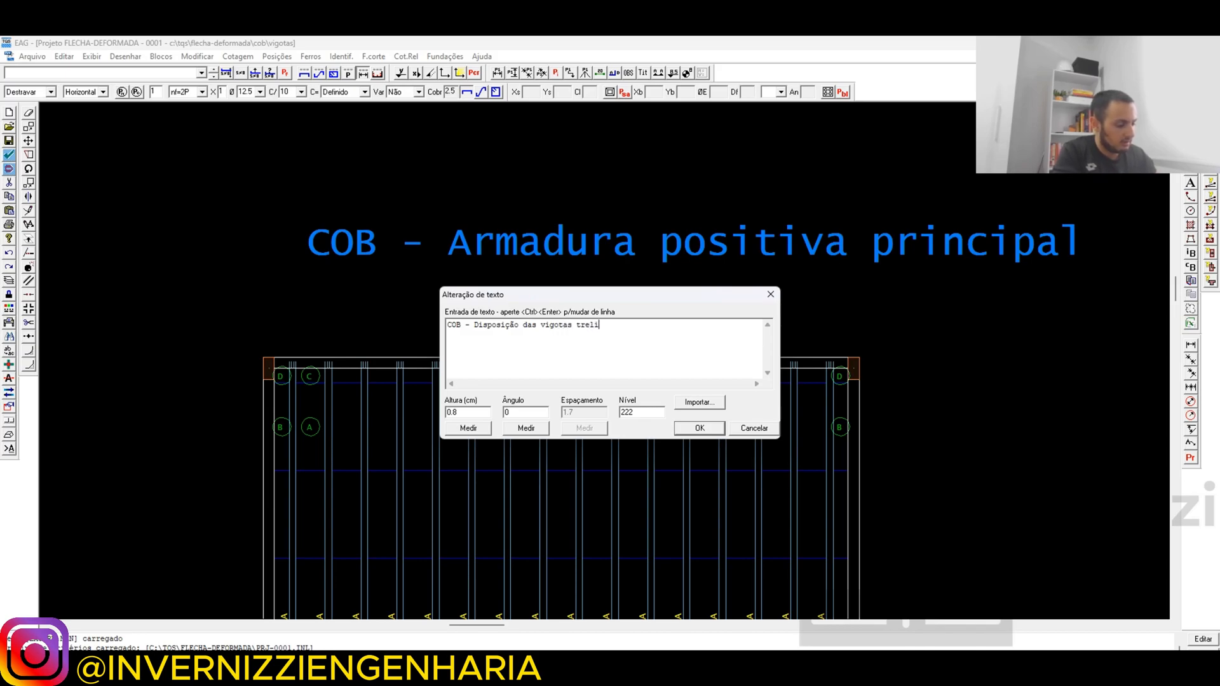
{"action": "type", "text": "çadas"}
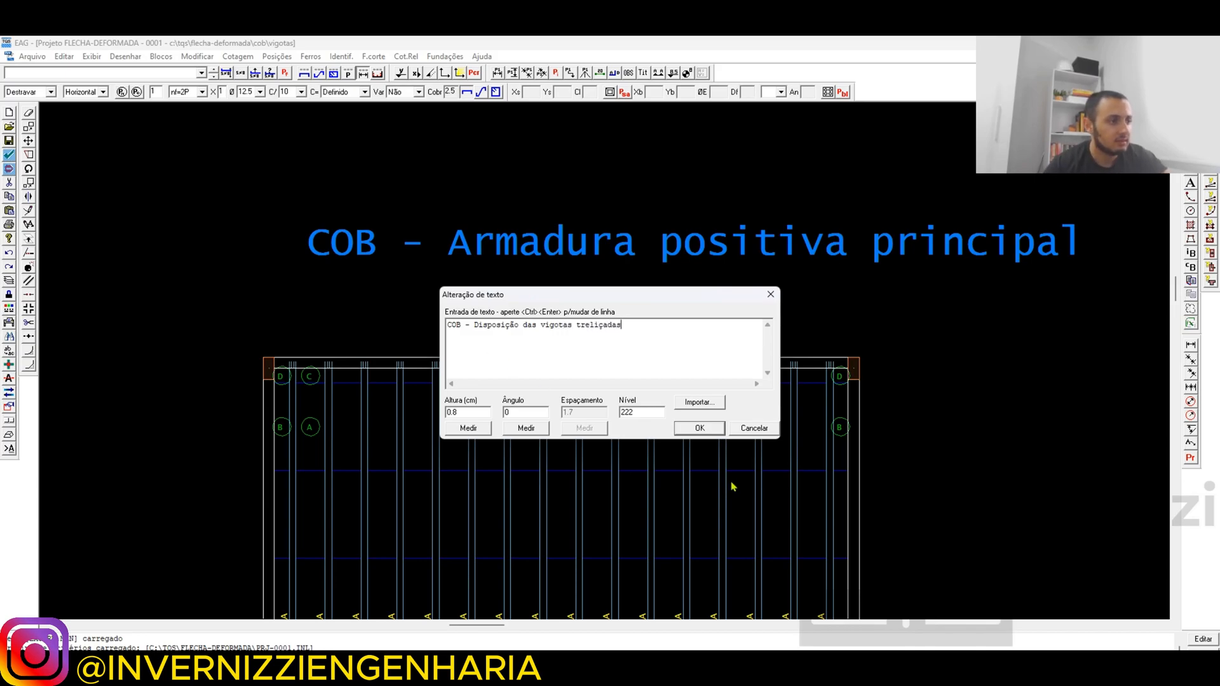
{"action": "left_click", "coordinate": [699, 430]}
Move the drawing title down and to the left so it sits closer above the joist plan.
{"action": "scroll", "coordinate": [450, 416], "scroll_direction": "down", "scroll_amount": 2}
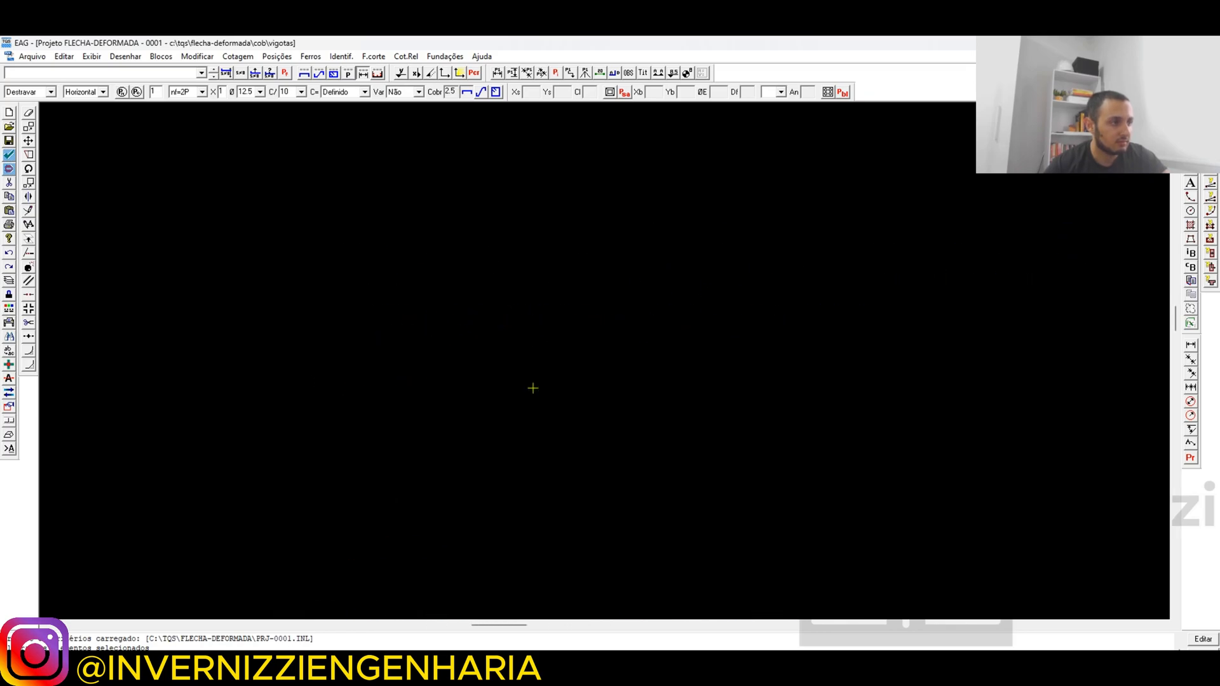
{"action": "scroll", "coordinate": [532, 388], "scroll_direction": "up", "scroll_amount": 1}
{"action": "left_click", "coordinate": [664, 271]}
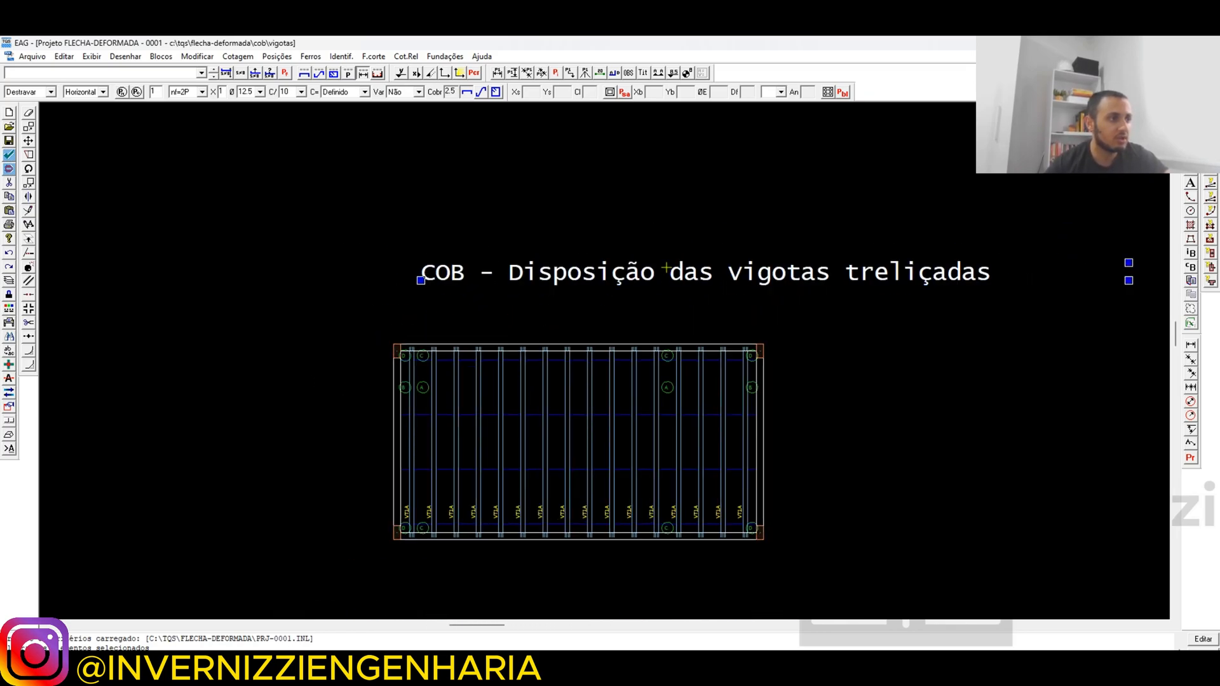
{"action": "left_click", "coordinate": [420, 281]}
{"action": "left_click", "coordinate": [318, 308]}
{"action": "scroll", "coordinate": [693, 371], "scroll_direction": "down", "scroll_amount": 1}
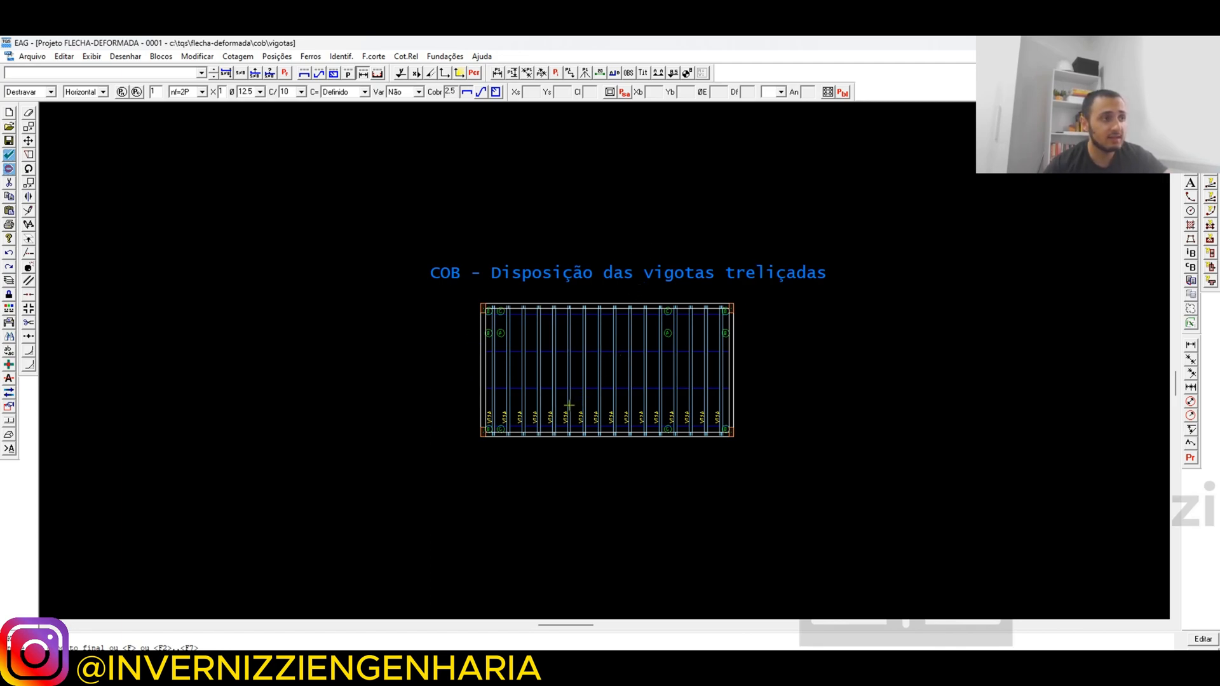
{"action": "scroll", "coordinate": [579, 431], "scroll_direction": "down", "scroll_amount": 1}
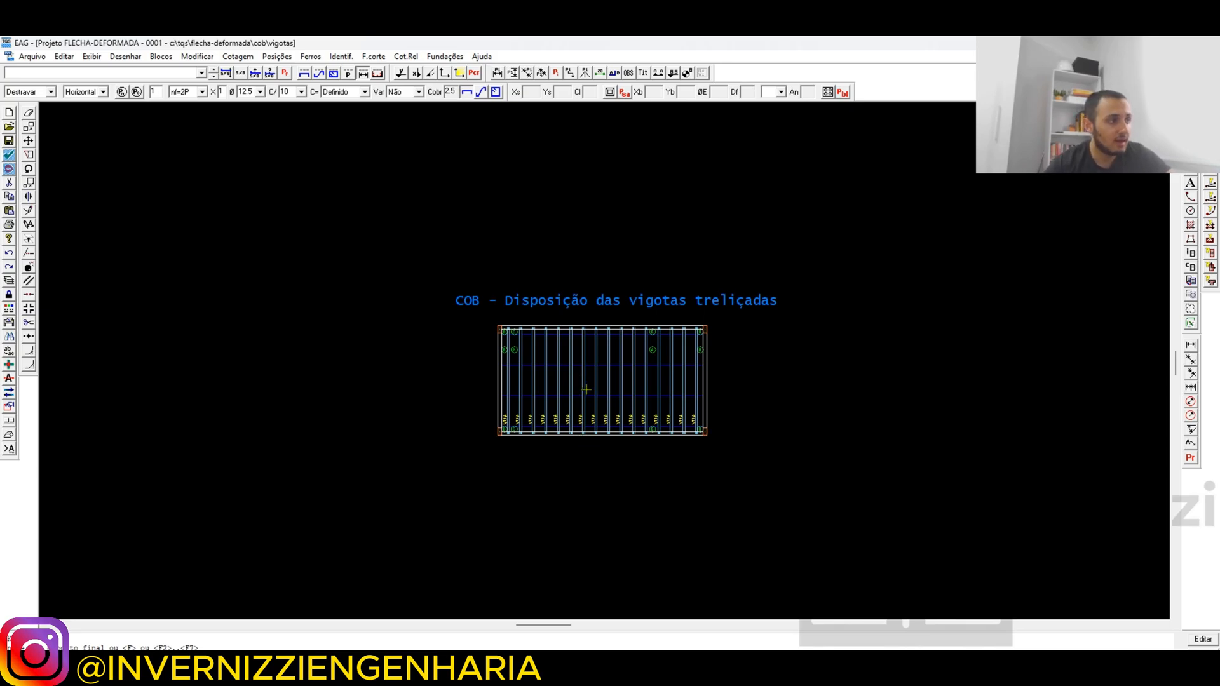
{"action": "scroll", "coordinate": [581, 381], "scroll_direction": "down", "scroll_amount": 1}
{"action": "scroll", "coordinate": [610, 381], "scroll_direction": "up", "scroll_amount": 3}
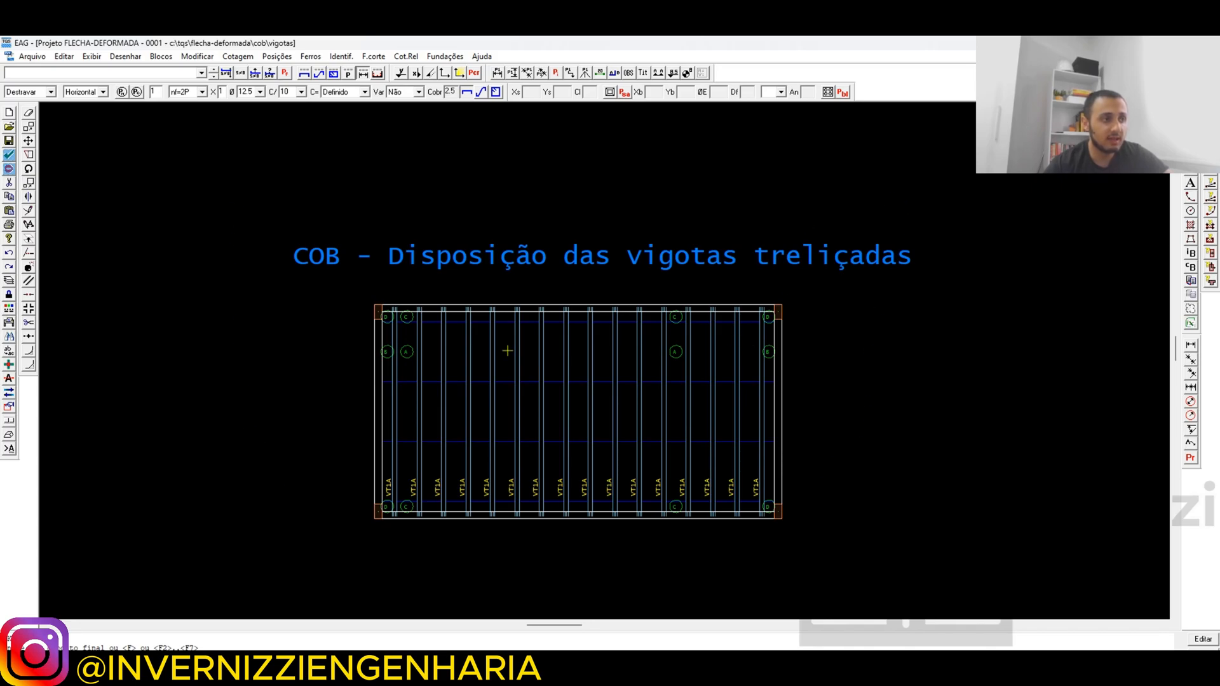
{"action": "scroll", "coordinate": [518, 347], "scroll_direction": "down", "scroll_amount": 1}
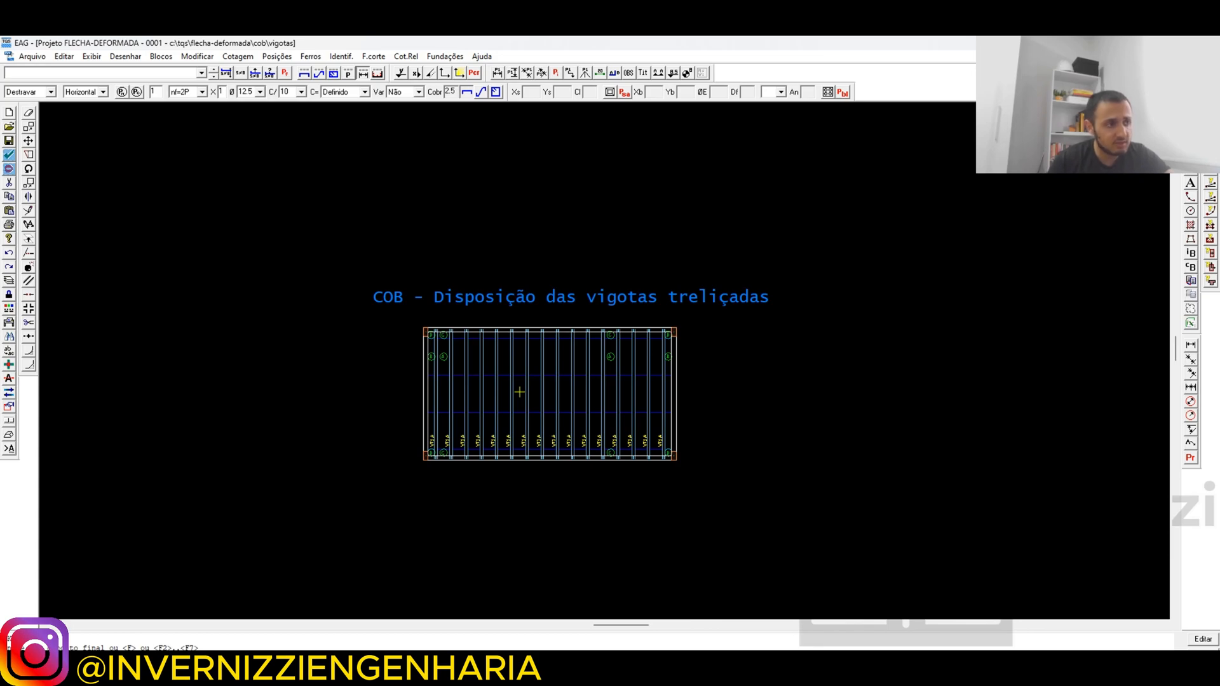
{"action": "scroll", "coordinate": [520, 392], "scroll_direction": "down", "scroll_amount": 1}
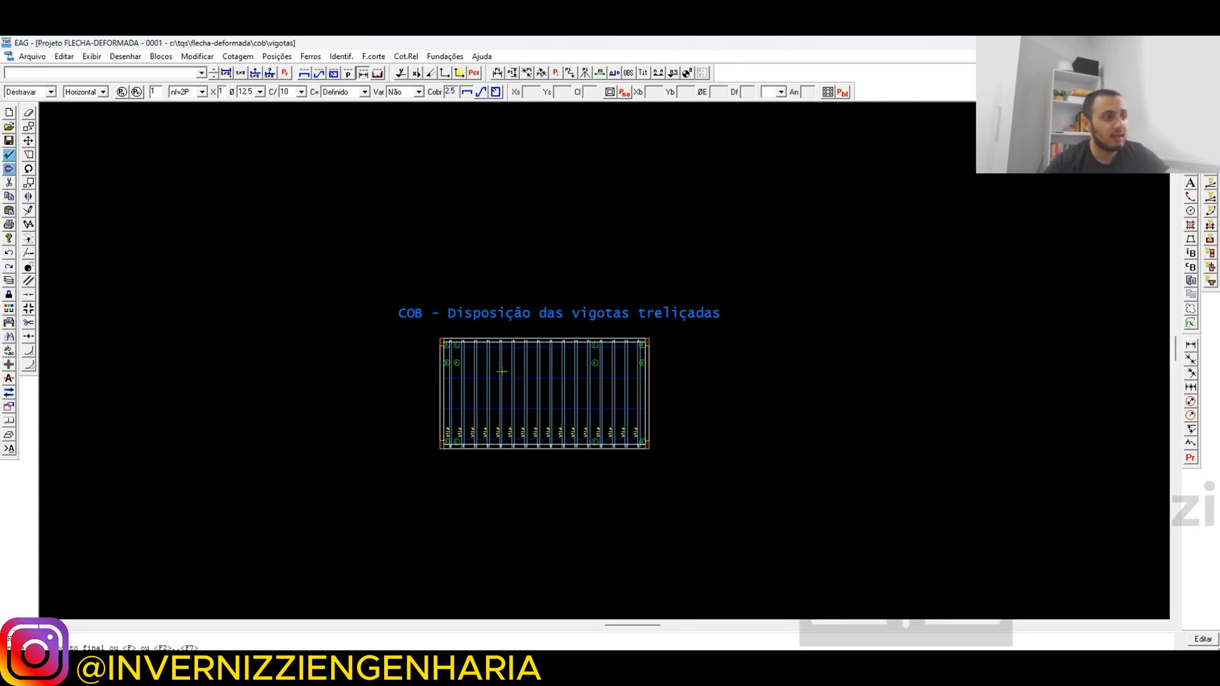
{"action": "scroll", "coordinate": [496, 368], "scroll_direction": "down", "scroll_amount": 2}
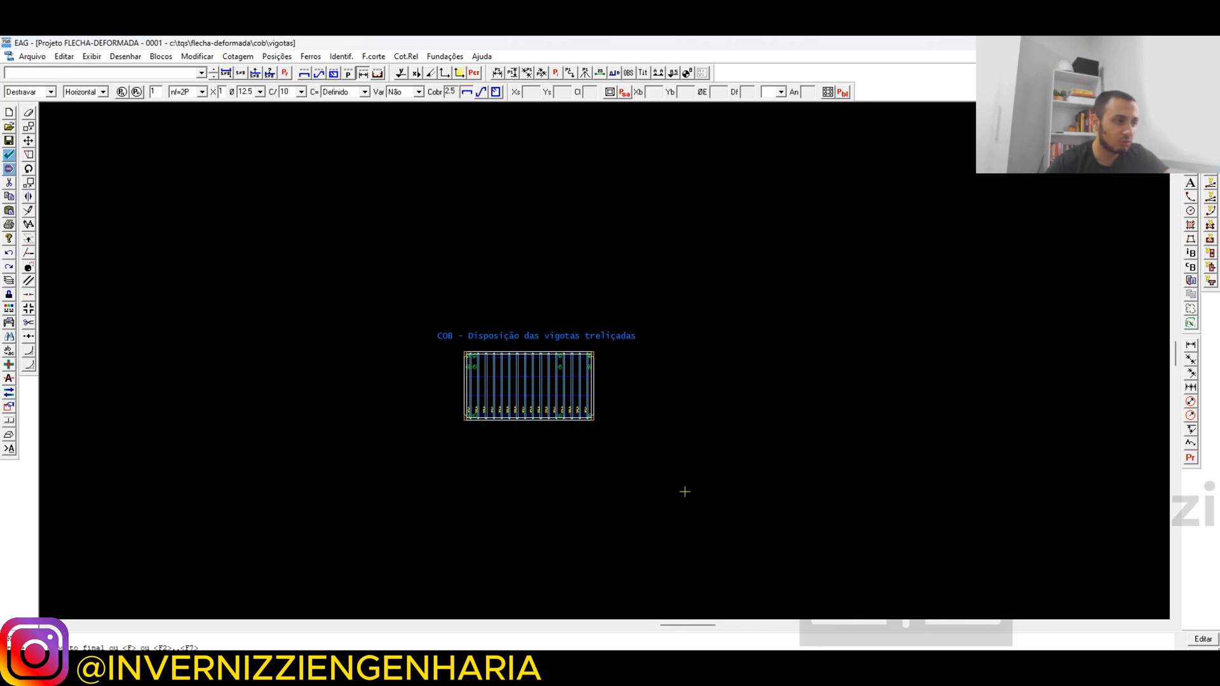
{"action": "scroll", "coordinate": [540, 380], "scroll_direction": "up", "scroll_amount": 3}
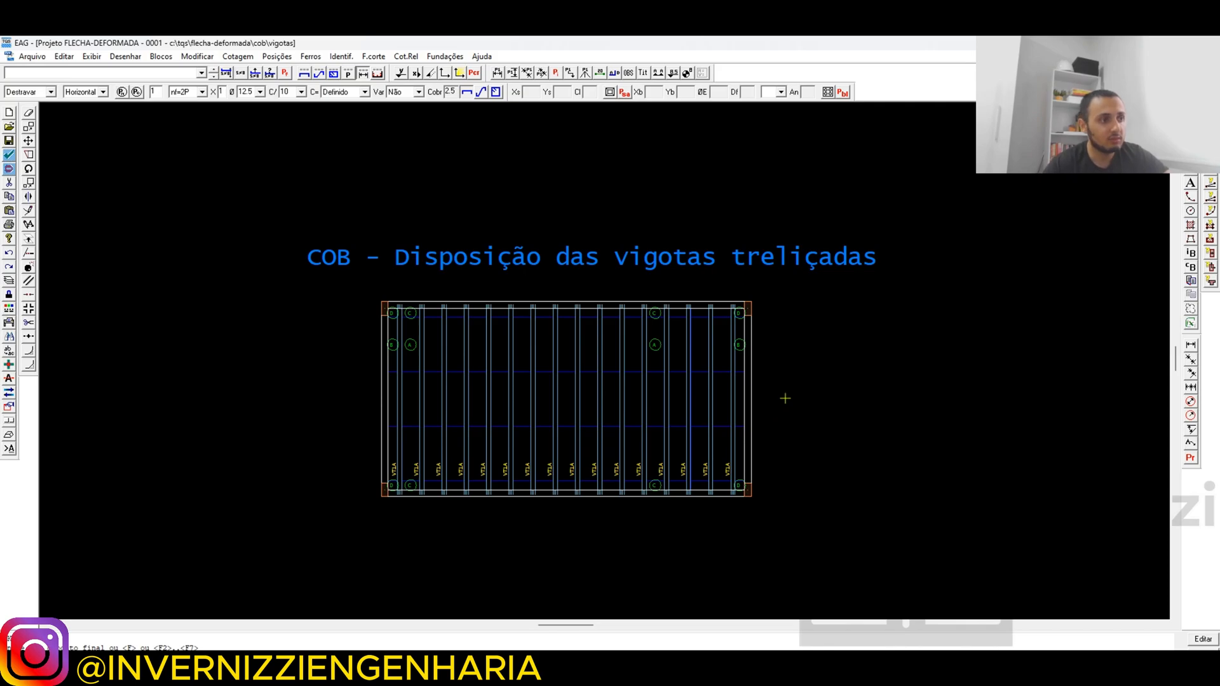
{"action": "scroll", "coordinate": [681, 437], "scroll_direction": "down", "scroll_amount": 1}
{"action": "scroll", "coordinate": [755, 437], "scroll_direction": "up", "scroll_amount": 1}
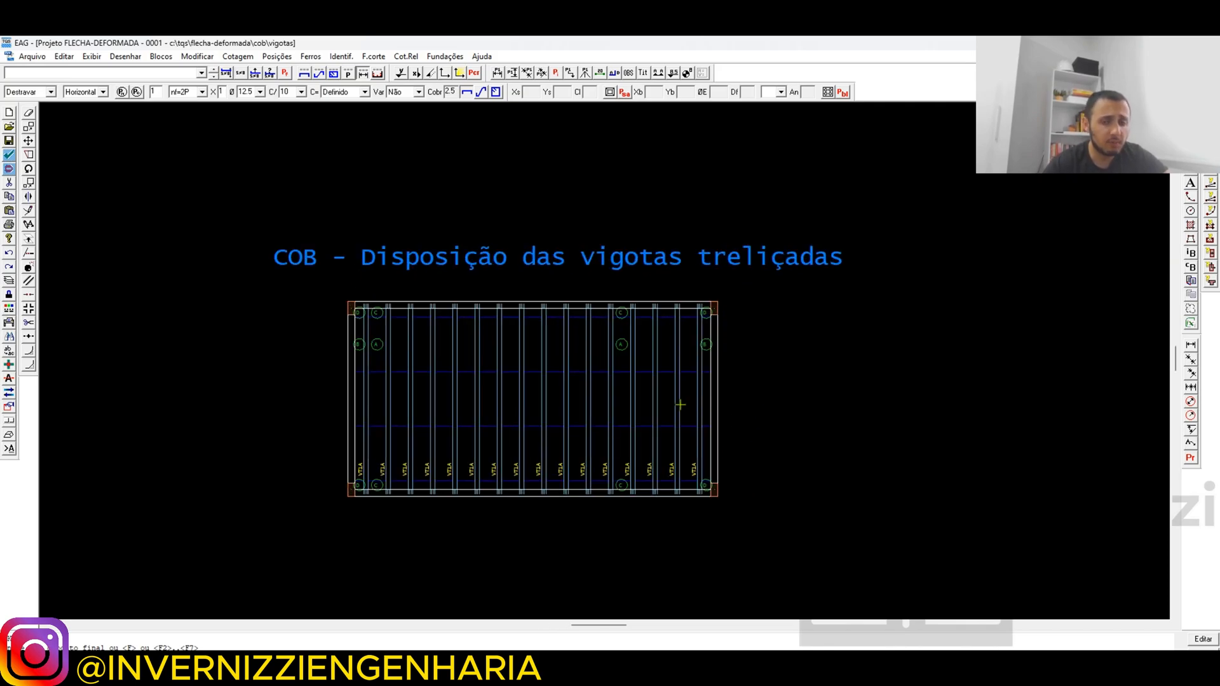
{"action": "scroll", "coordinate": [413, 406], "scroll_direction": "down", "scroll_amount": 1}
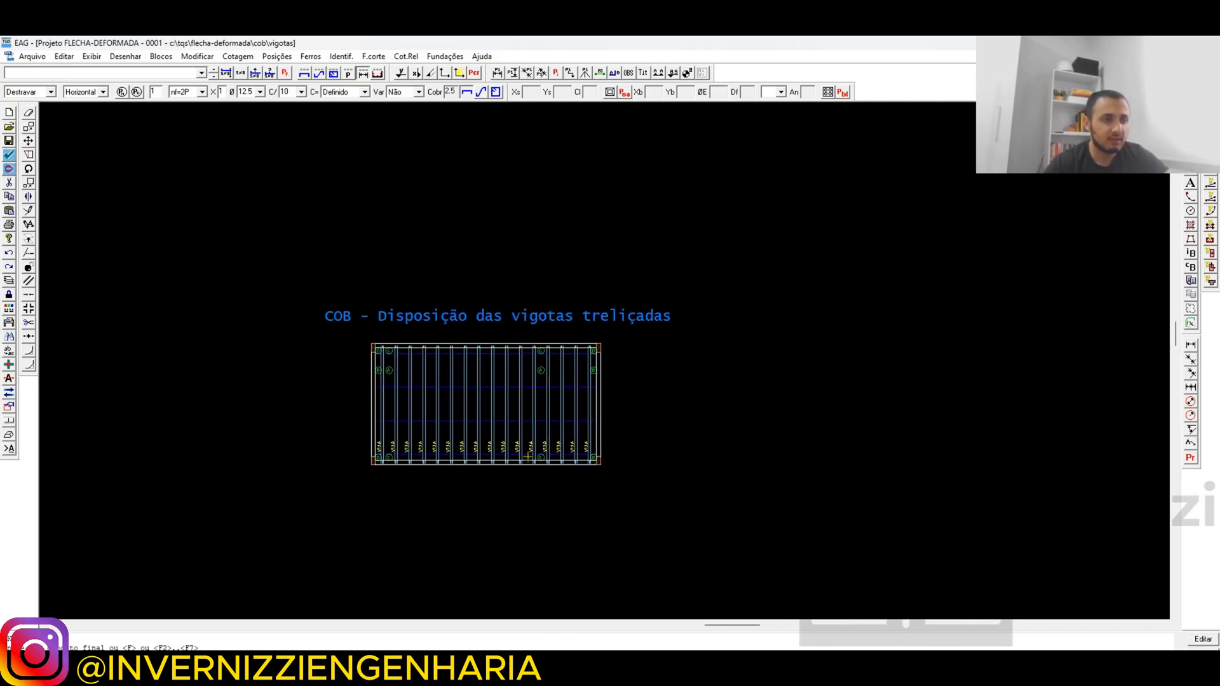
{"action": "scroll", "coordinate": [757, 480], "scroll_direction": "down", "scroll_amount": 1}
{"action": "scroll", "coordinate": [656, 450], "scroll_direction": "up", "scroll_amount": 2}
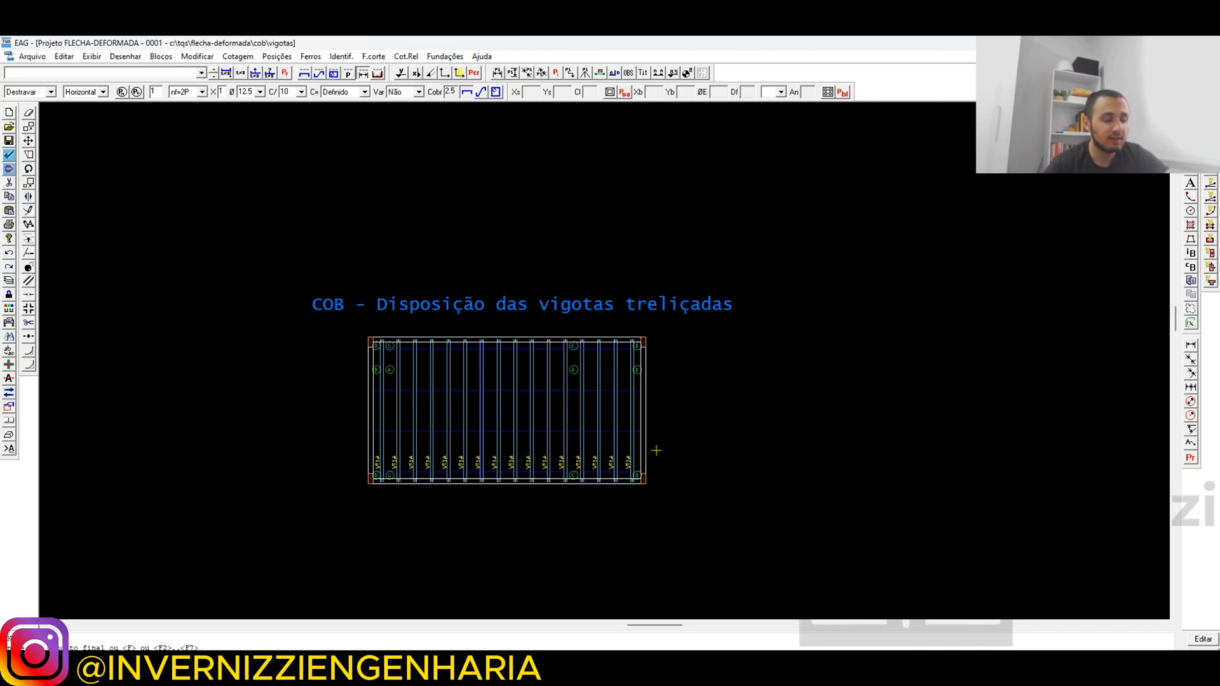
{"action": "scroll", "coordinate": [553, 449], "scroll_direction": "down", "scroll_amount": 2}
{"action": "scroll", "coordinate": [548, 417], "scroll_direction": "up", "scroll_amount": 3}
{"action": "scroll", "coordinate": [548, 417], "scroll_direction": "down", "scroll_amount": 2}
{"action": "scroll", "coordinate": [673, 467], "scroll_direction": "up", "scroll_amount": 3}
{"action": "scroll", "coordinate": [788, 534], "scroll_direction": "up", "scroll_amount": 2}
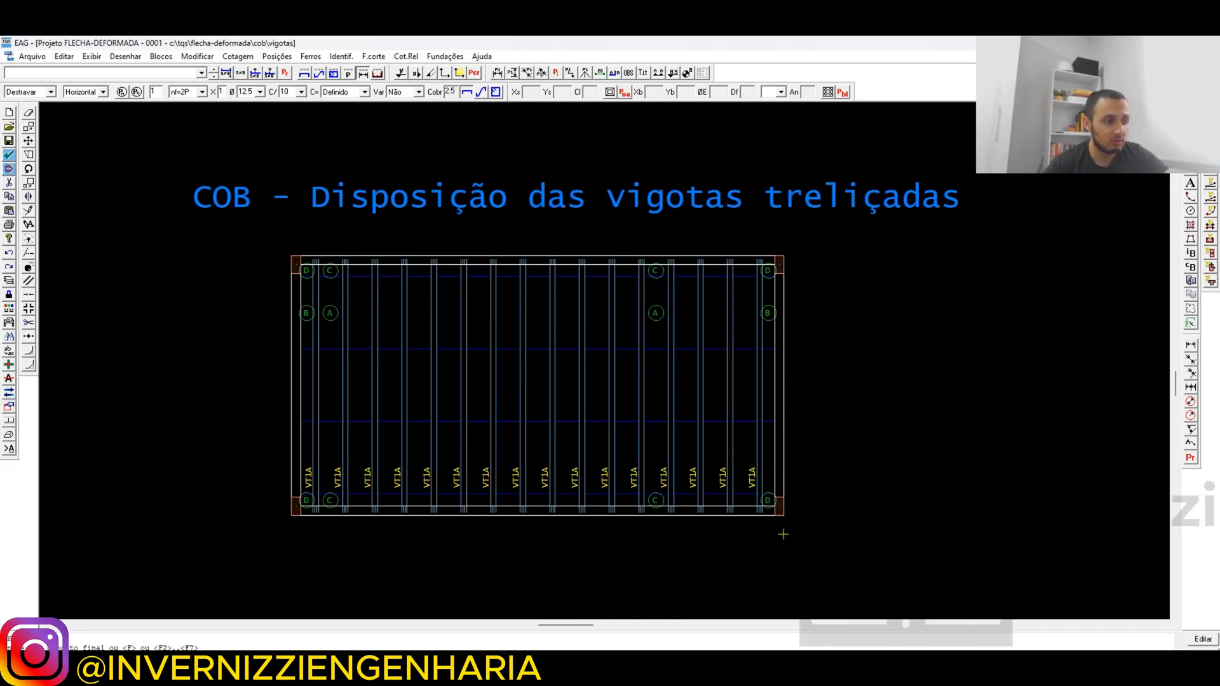
{"action": "scroll", "coordinate": [781, 535], "scroll_direction": "down", "scroll_amount": 1}
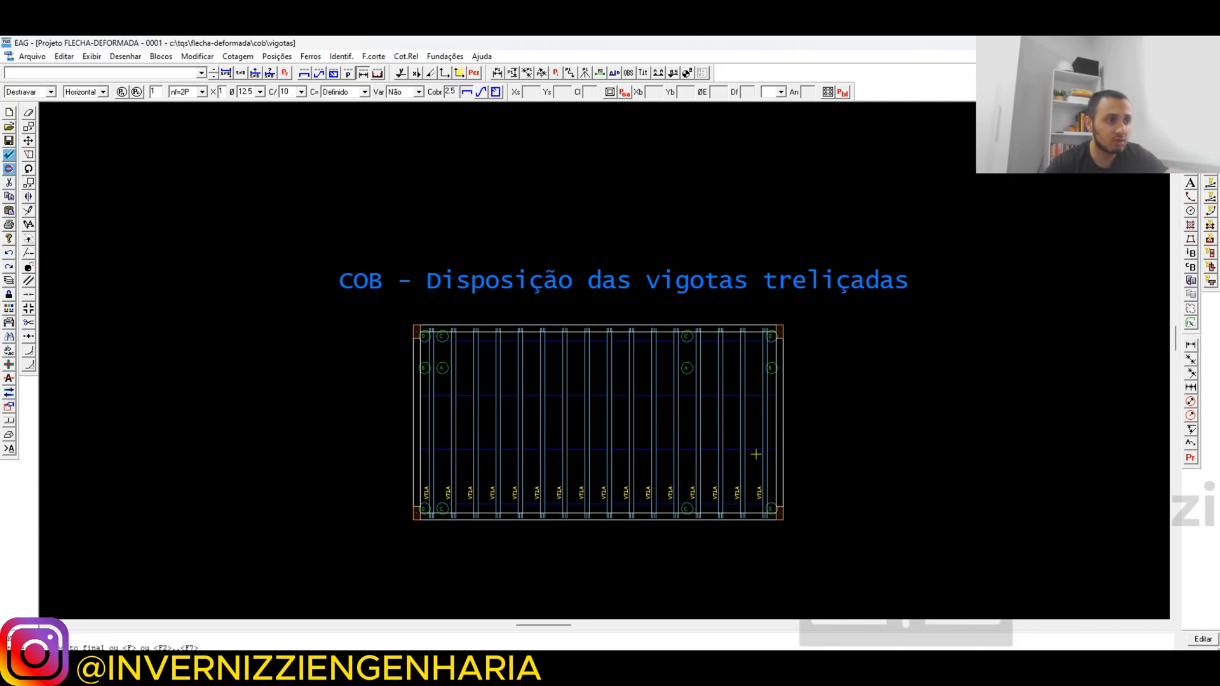
{"action": "scroll", "coordinate": [760, 449], "scroll_direction": "down", "scroll_amount": 1}
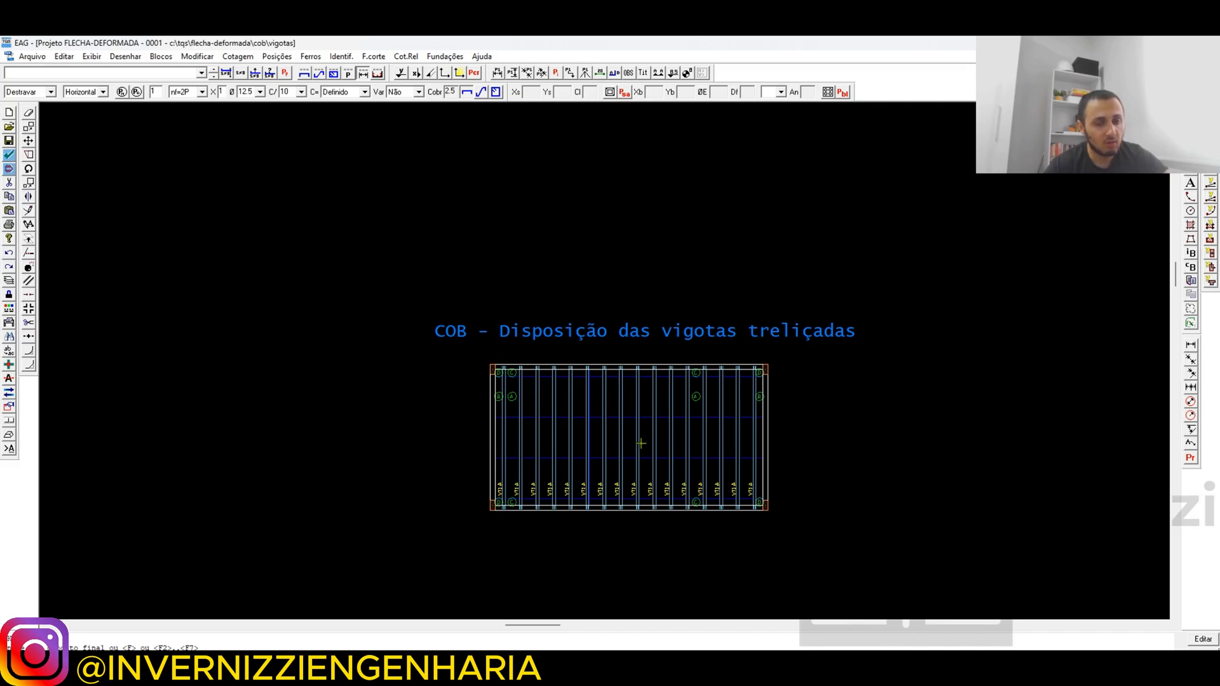
{"action": "scroll", "coordinate": [593, 433], "scroll_direction": "down", "scroll_amount": 1}
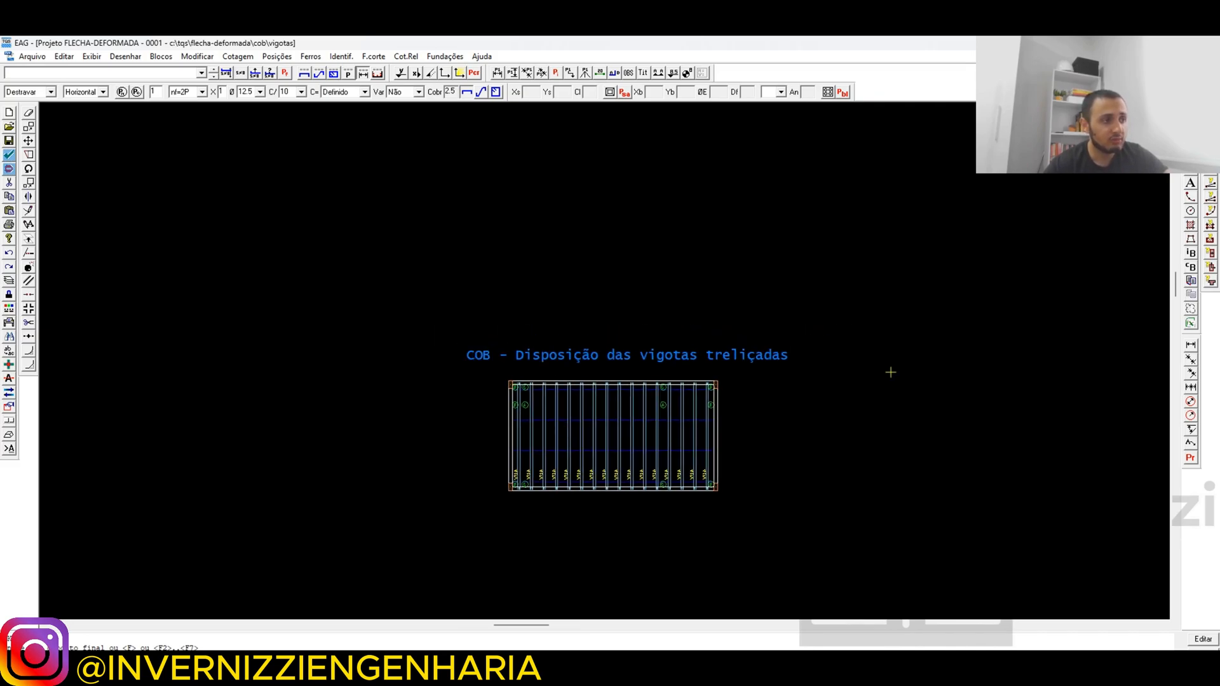
{"action": "scroll", "coordinate": [618, 403], "scroll_direction": "up", "scroll_amount": 1}
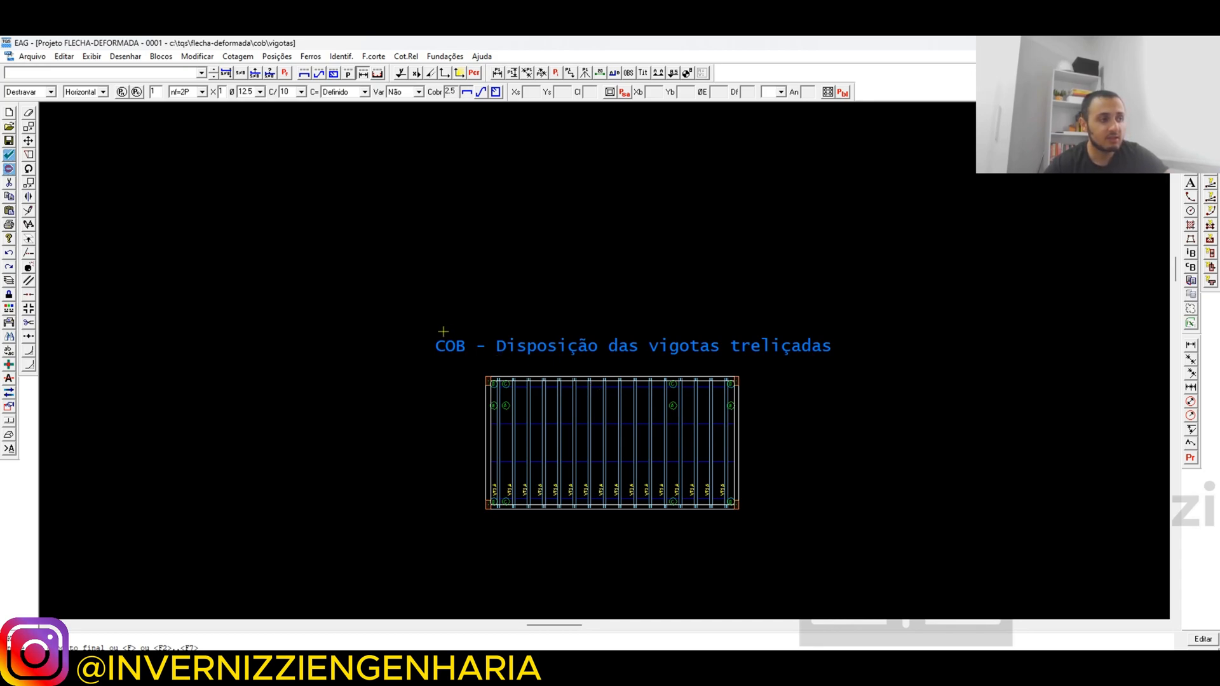
{"action": "scroll", "coordinate": [443, 331], "scroll_direction": "down", "scroll_amount": 1}
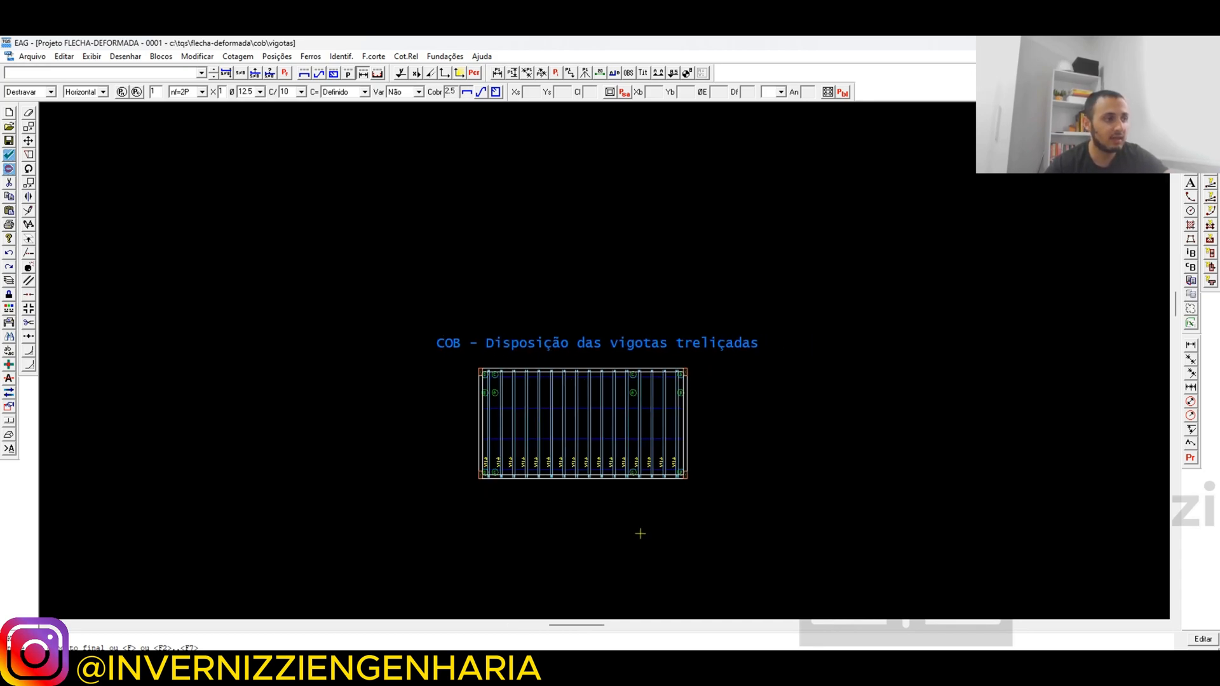
{"action": "scroll", "coordinate": [644, 530], "scroll_direction": "up", "scroll_amount": 1}
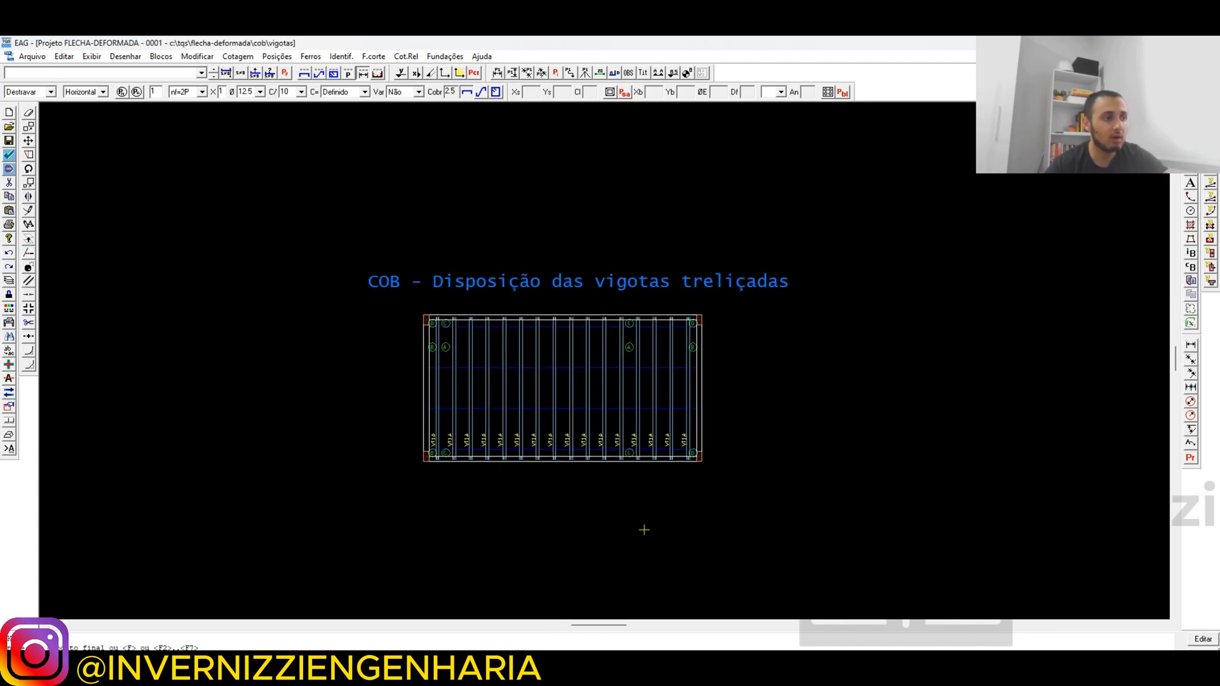
{"action": "scroll", "coordinate": [529, 511], "scroll_direction": "down", "scroll_amount": 1}
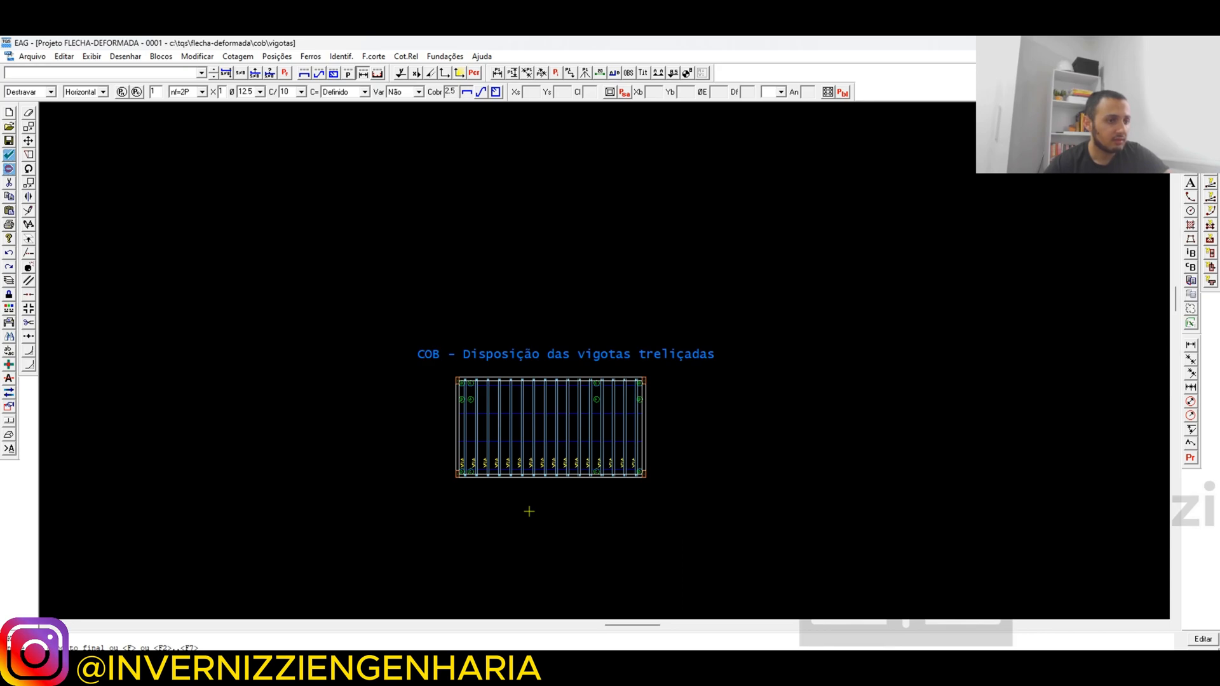
Close the VIGOTAS drawing and save its changes.
{"action": "scroll", "coordinate": [627, 456], "scroll_direction": "up", "scroll_amount": 1}
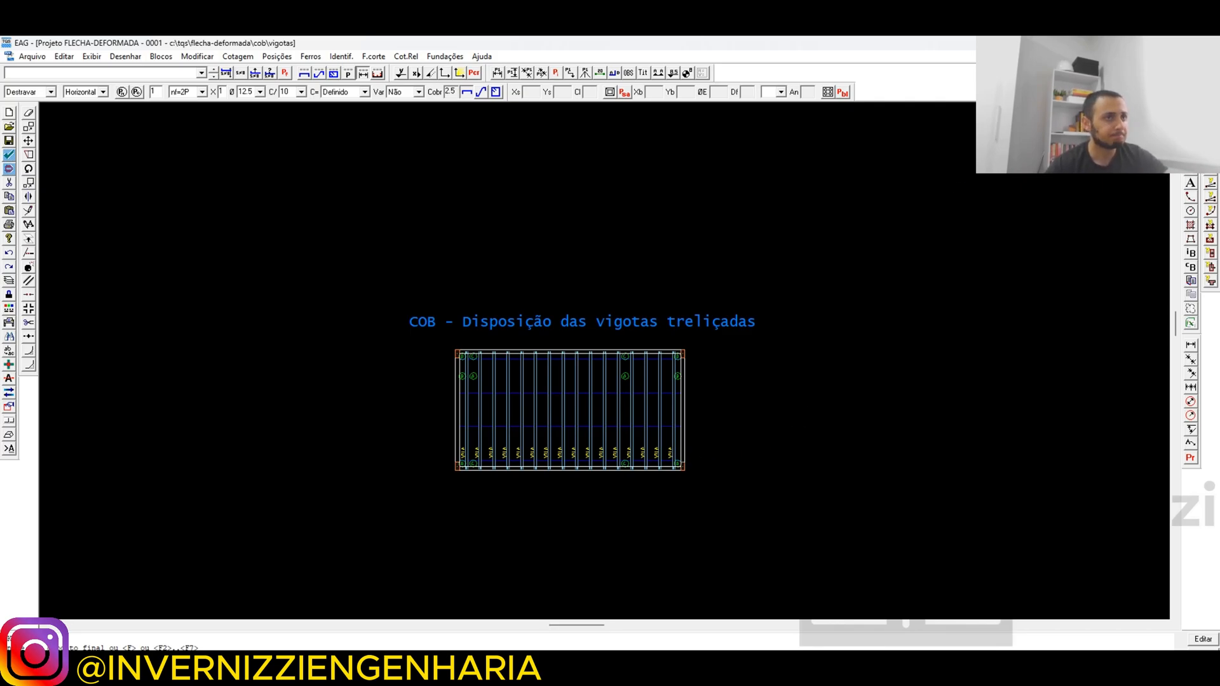
{"action": "left_click", "coordinate": [1205, 42]}
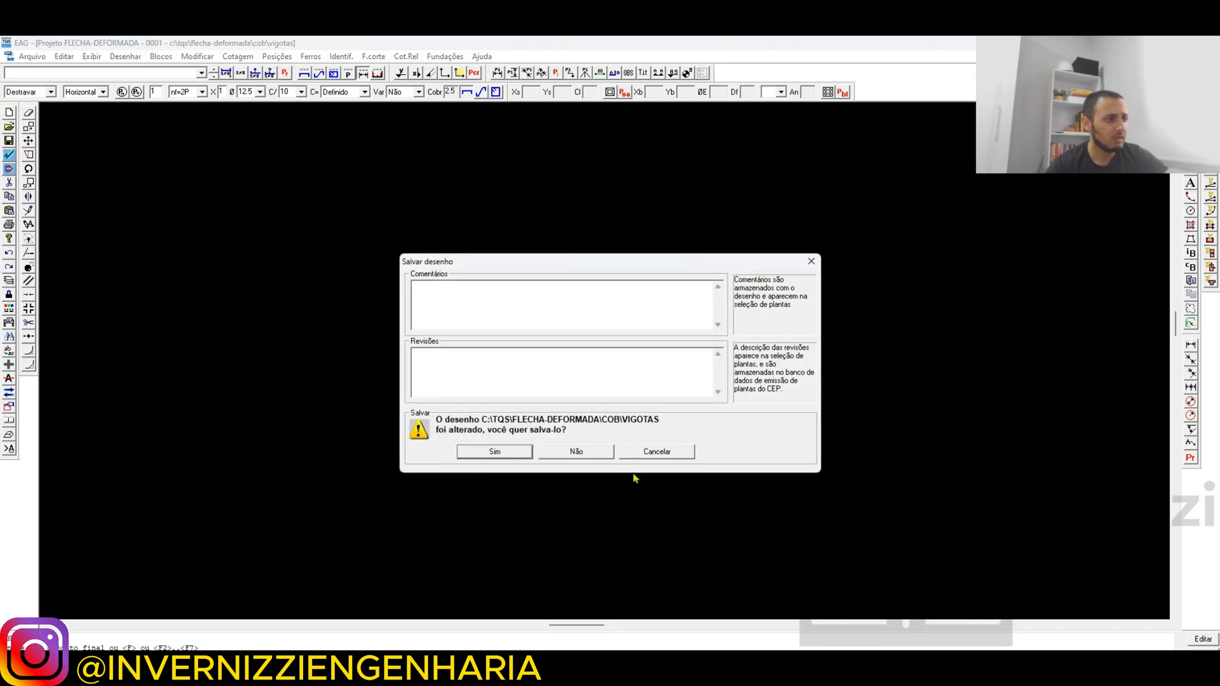
{"action": "left_click", "coordinate": [504, 453]}
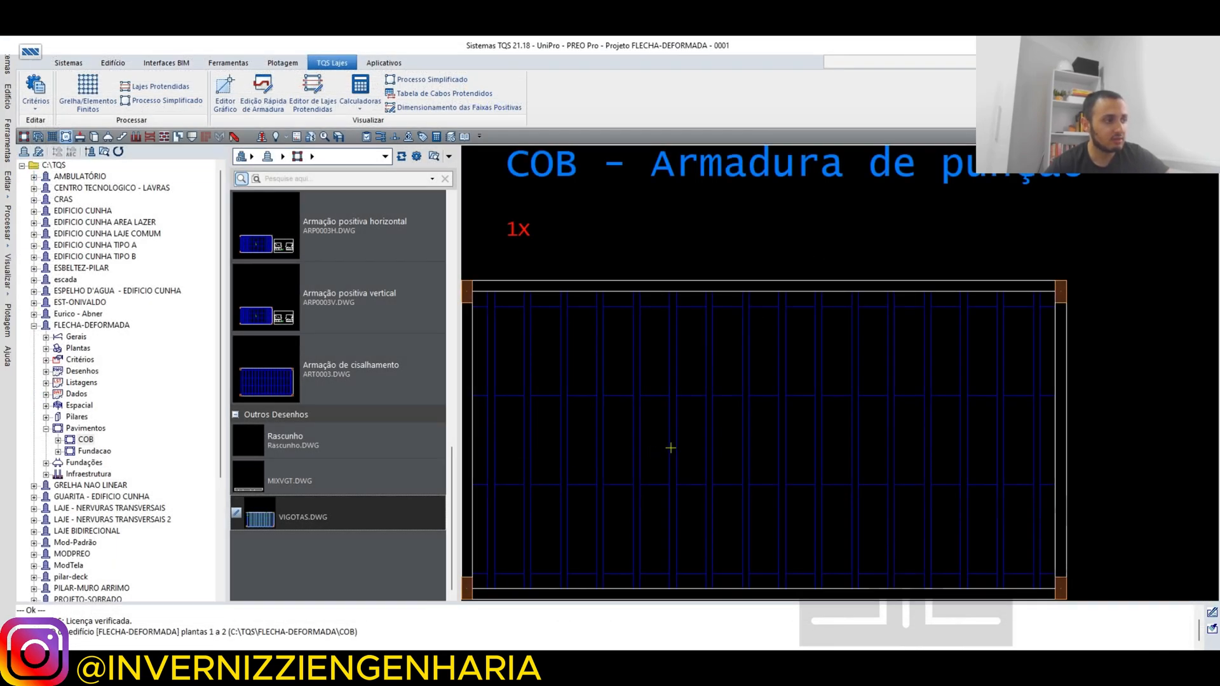
Try drawing an open polyline beside the joist plan in VIGOTAS.DWG, discarding it by closing the drawing without saving.
{"action": "double_click", "coordinate": [299, 516]}
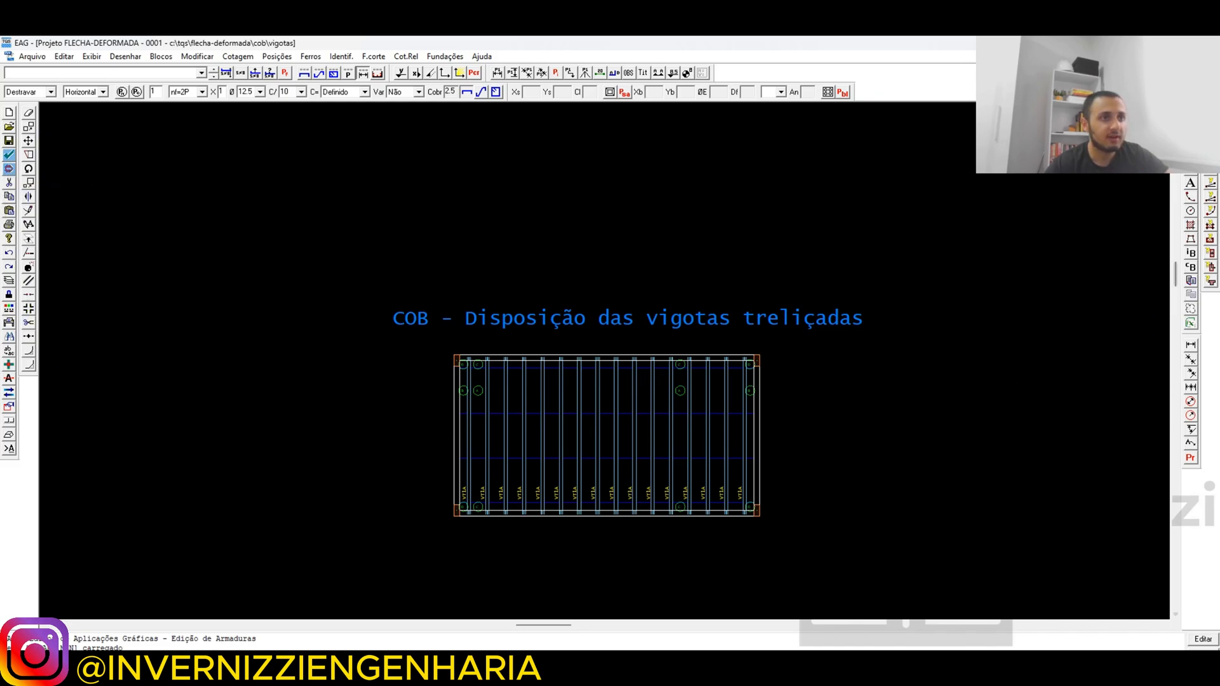
{"action": "left_click", "coordinate": [1190, 113]}
{"action": "left_click", "coordinate": [820, 420]}
{"action": "left_click", "coordinate": [997, 421]}
{"action": "left_click", "coordinate": [997, 520]}
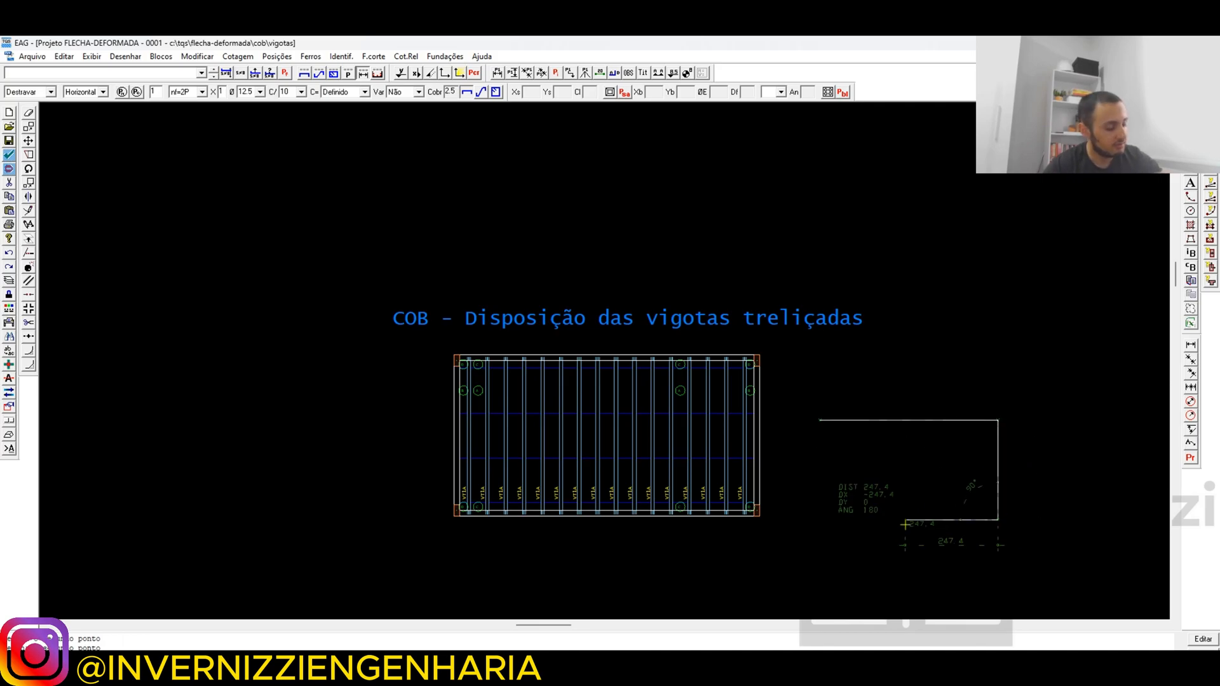
{"action": "key", "text": "Escape"}
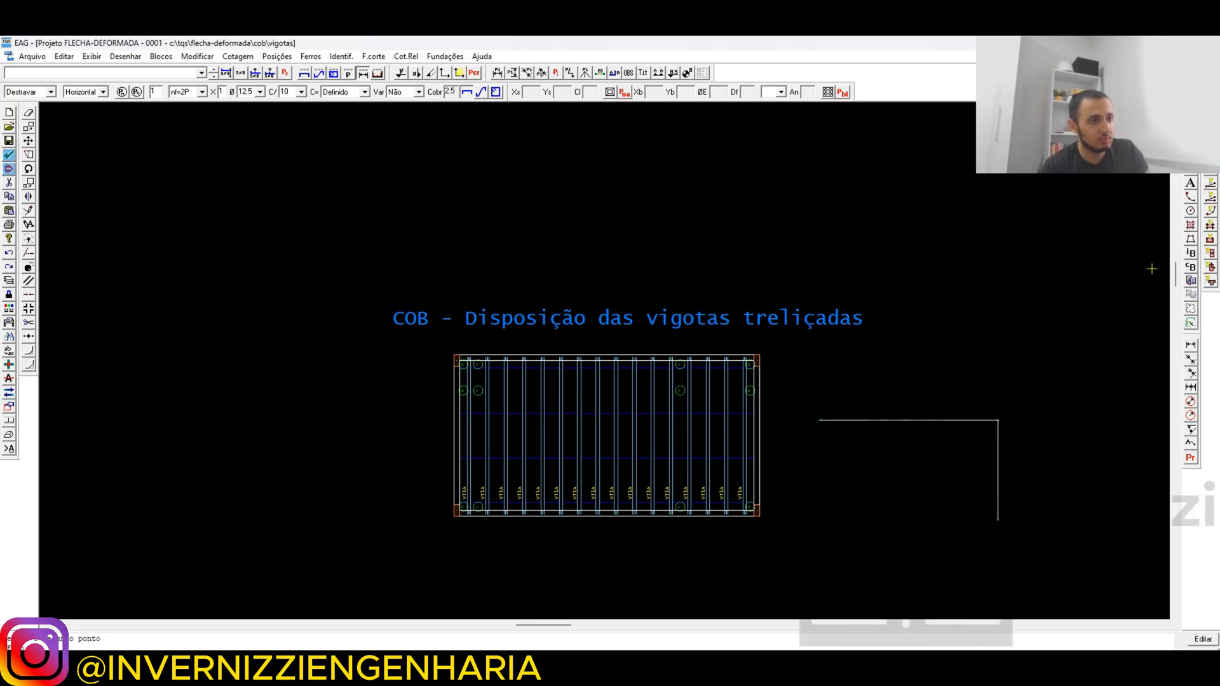
{"action": "left_click", "coordinate": [1206, 43]}
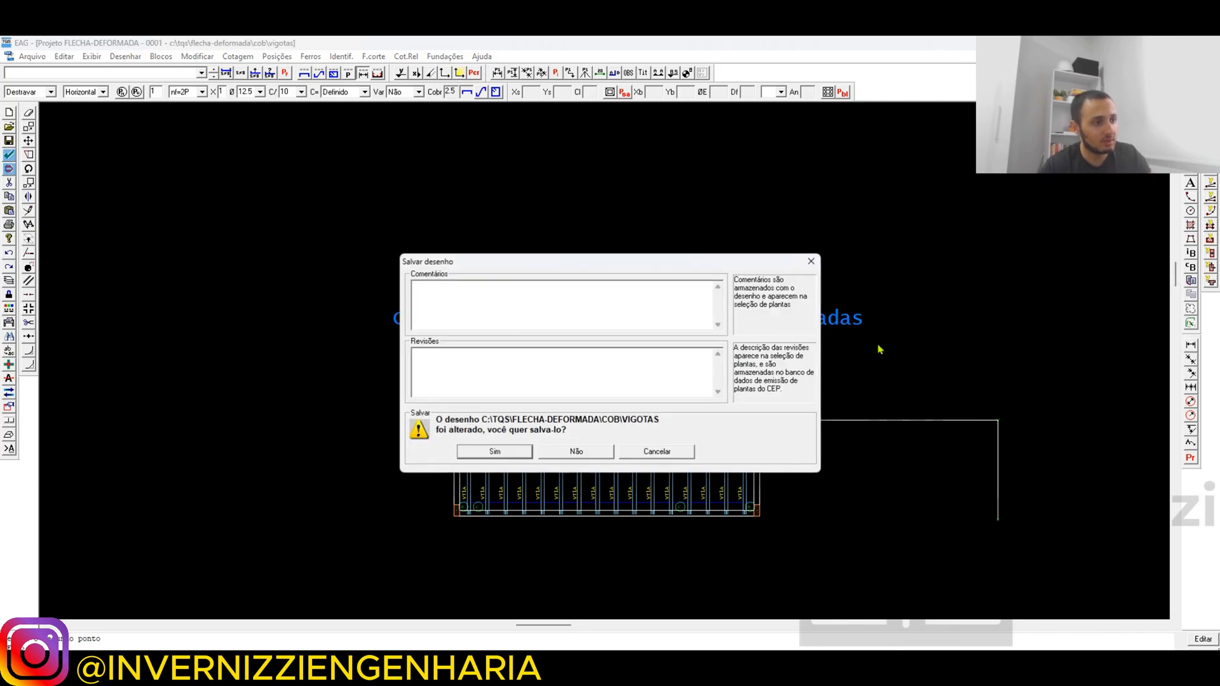
{"action": "left_click", "coordinate": [572, 451]}
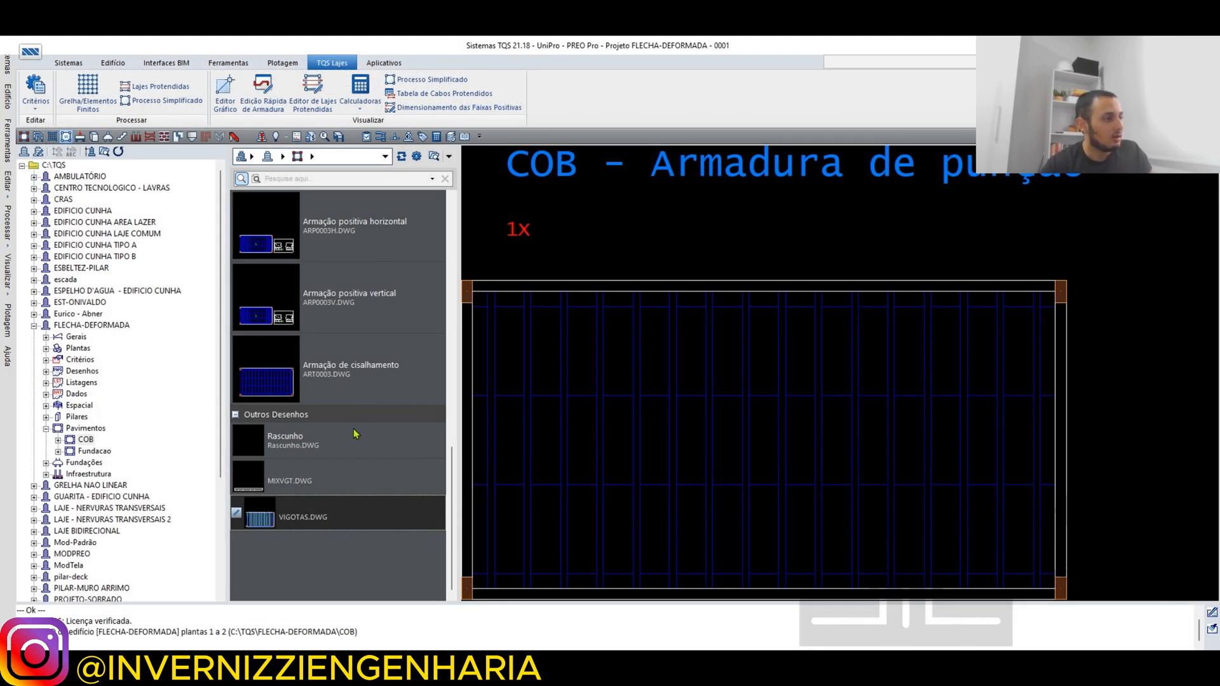
Open the COB floor's punching reinforcement drawing ARC0003.DWG for quick reinforcement editing.
{"action": "scroll", "coordinate": [360, 502], "scroll_direction": "up", "scroll_amount": 5}
{"action": "scroll", "coordinate": [360, 502], "scroll_direction": "down", "scroll_amount": 5}
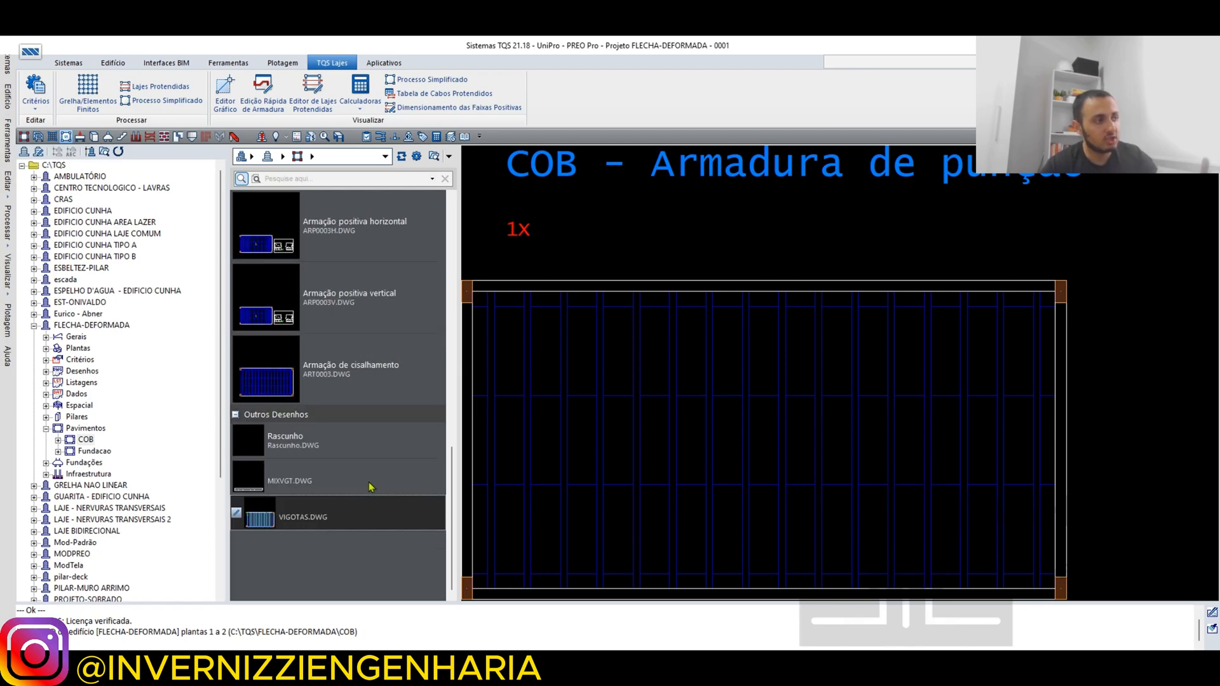
{"action": "scroll", "coordinate": [365, 448], "scroll_direction": "up", "scroll_amount": 4}
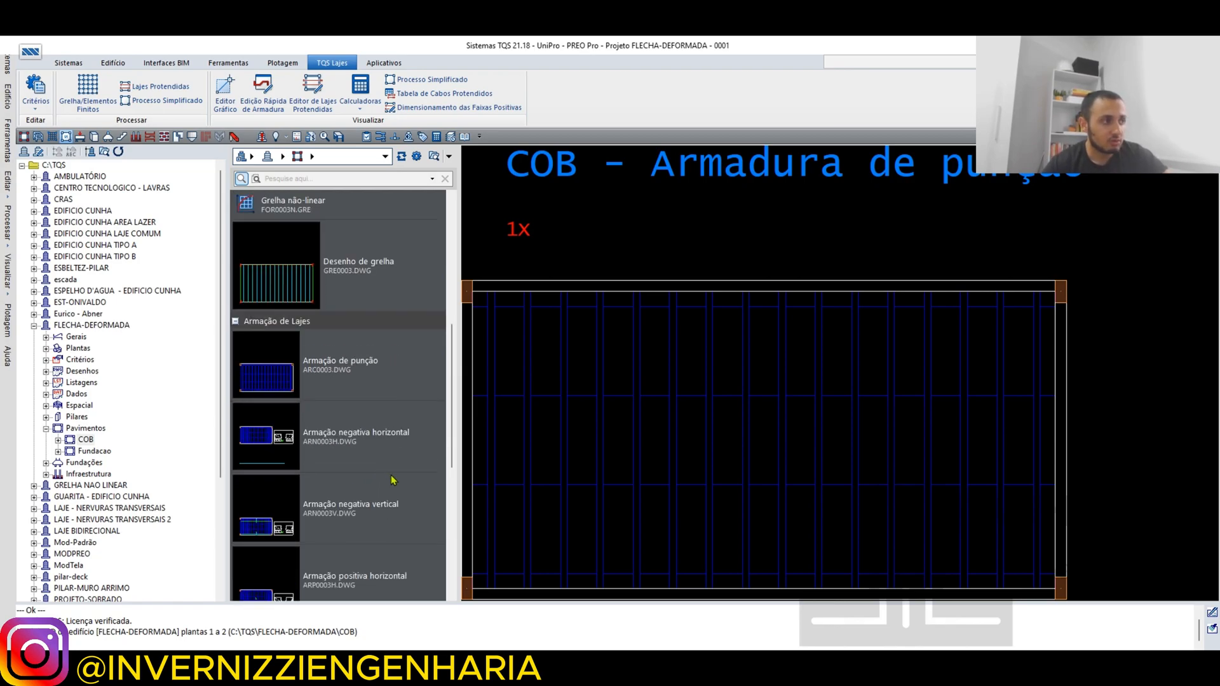
{"action": "left_click", "coordinate": [358, 379]}
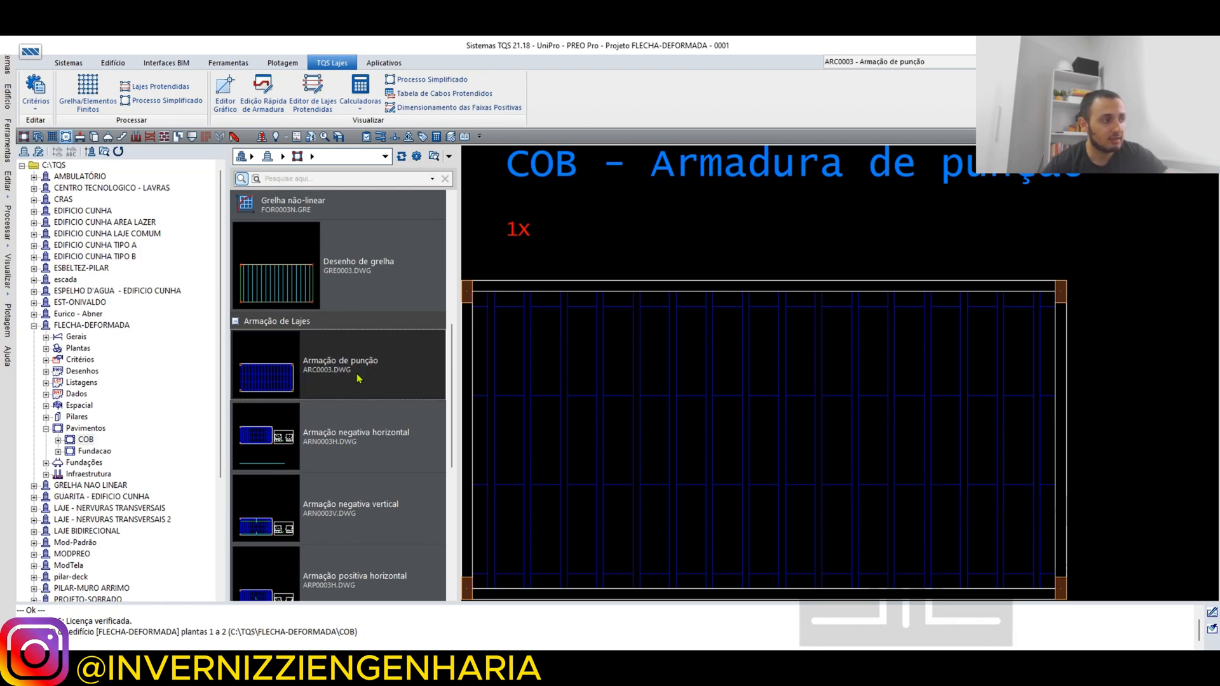
{"action": "right_click", "coordinate": [357, 375]}
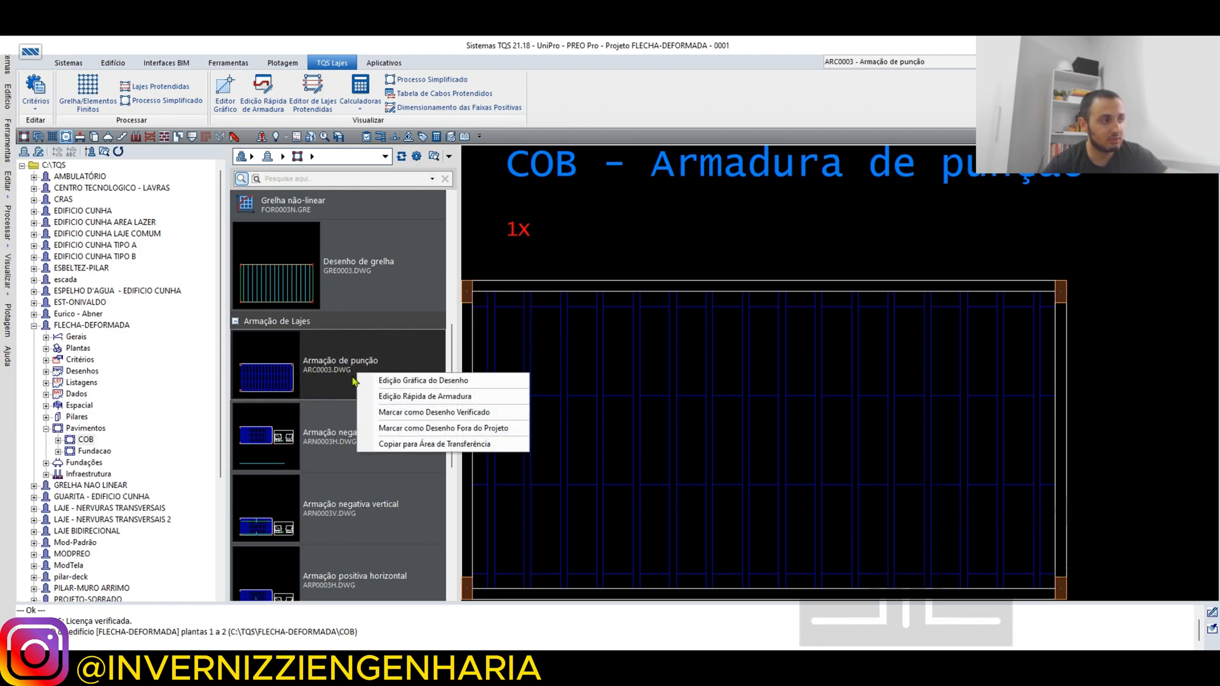
{"action": "left_click", "coordinate": [414, 397]}
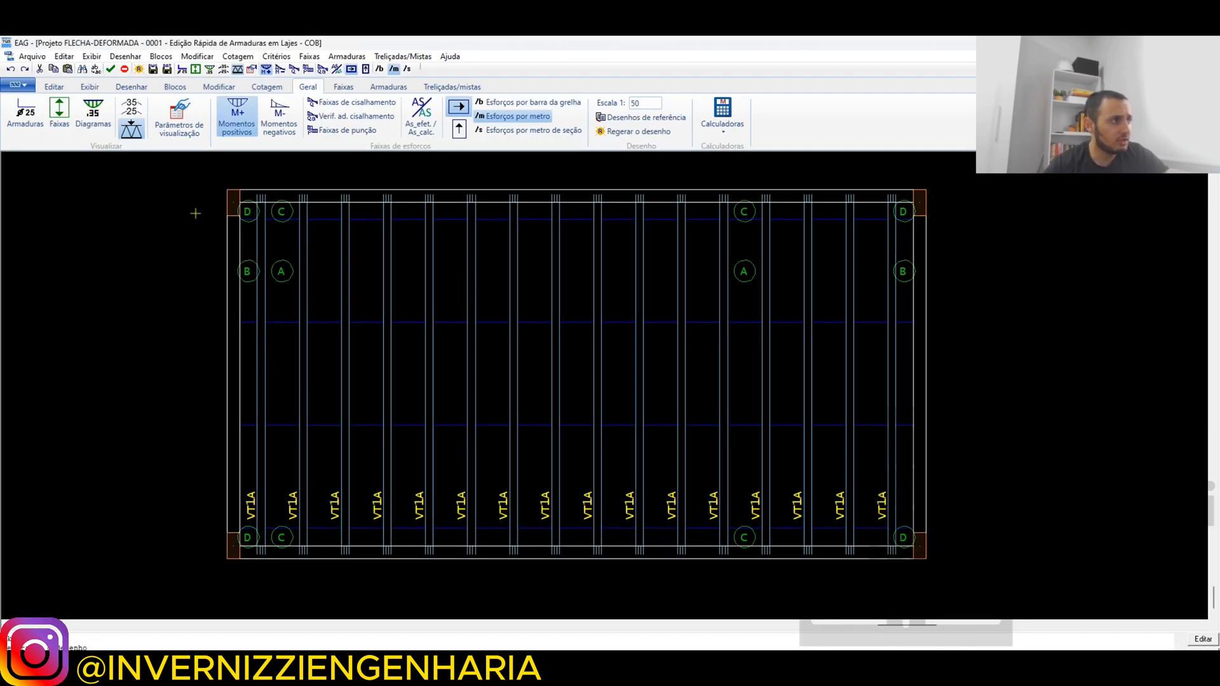
Turn off the lattice joist display and show the reinforcement for the slab's positive moments in the main direction.
{"action": "left_click", "coordinate": [134, 141]}
{"action": "scroll", "coordinate": [739, 421], "scroll_direction": "down", "scroll_amount": 5}
{"action": "scroll", "coordinate": [739, 422], "scroll_direction": "up", "scroll_amount": 3}
{"action": "scroll", "coordinate": [727, 478], "scroll_direction": "down", "scroll_amount": 4}
{"action": "left_click", "coordinate": [26, 113]}
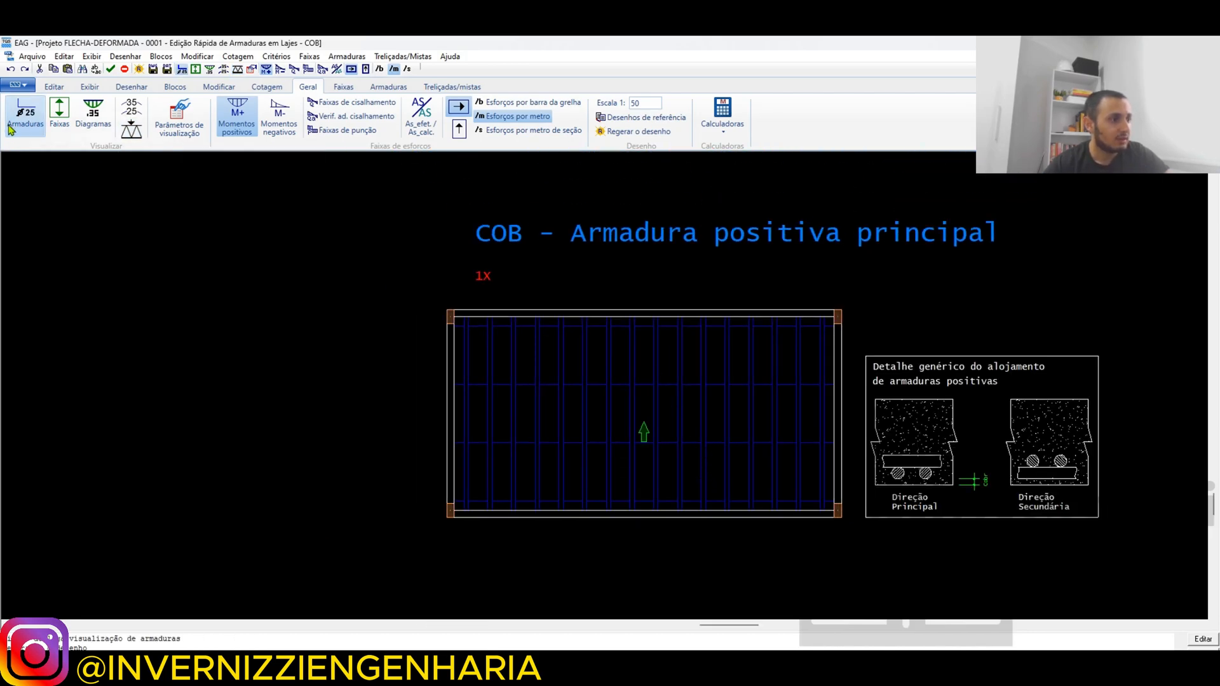
{"action": "scroll", "coordinate": [616, 416], "scroll_direction": "up", "scroll_amount": 1}
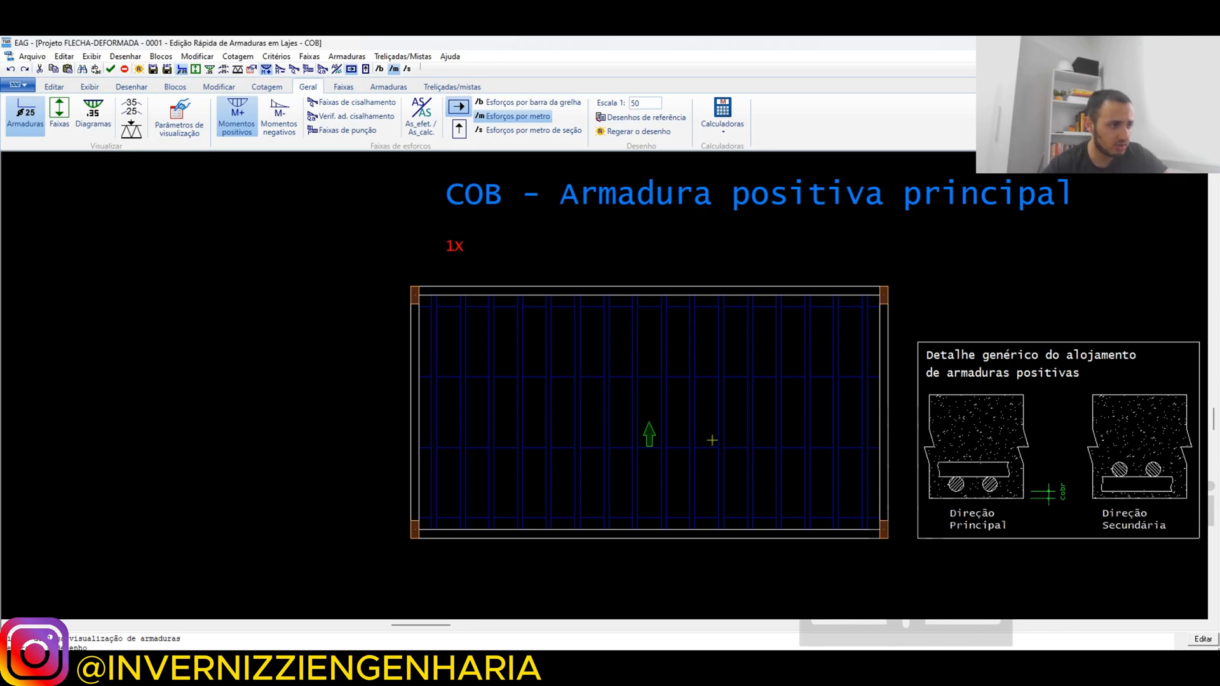
{"action": "scroll", "coordinate": [689, 499], "scroll_direction": "up", "scroll_amount": 1}
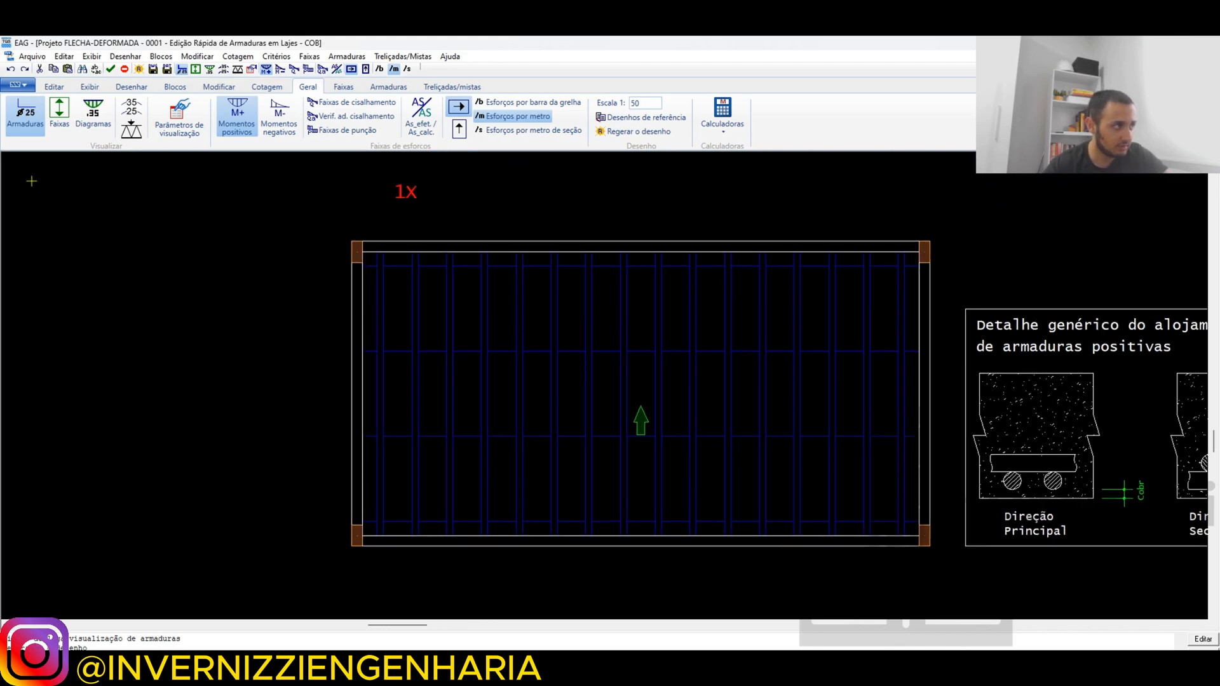
Display the positive moment strips, examine the lattice joist label on the slab's strip, and hide the strips again.
{"action": "left_click", "coordinate": [60, 124]}
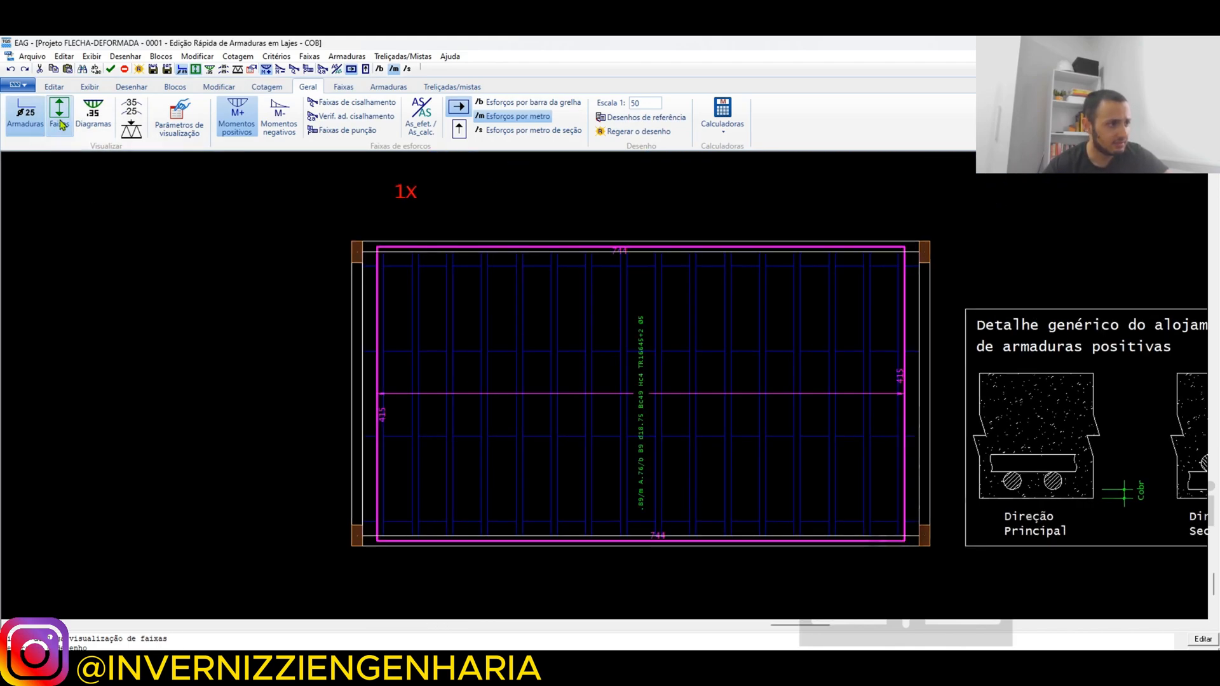
{"action": "scroll", "coordinate": [664, 346], "scroll_direction": "up", "scroll_amount": 2}
{"action": "scroll", "coordinate": [663, 346], "scroll_direction": "up", "scroll_amount": 1}
{"action": "scroll", "coordinate": [659, 336], "scroll_direction": "down", "scroll_amount": 2}
{"action": "scroll", "coordinate": [658, 362], "scroll_direction": "up", "scroll_amount": 2}
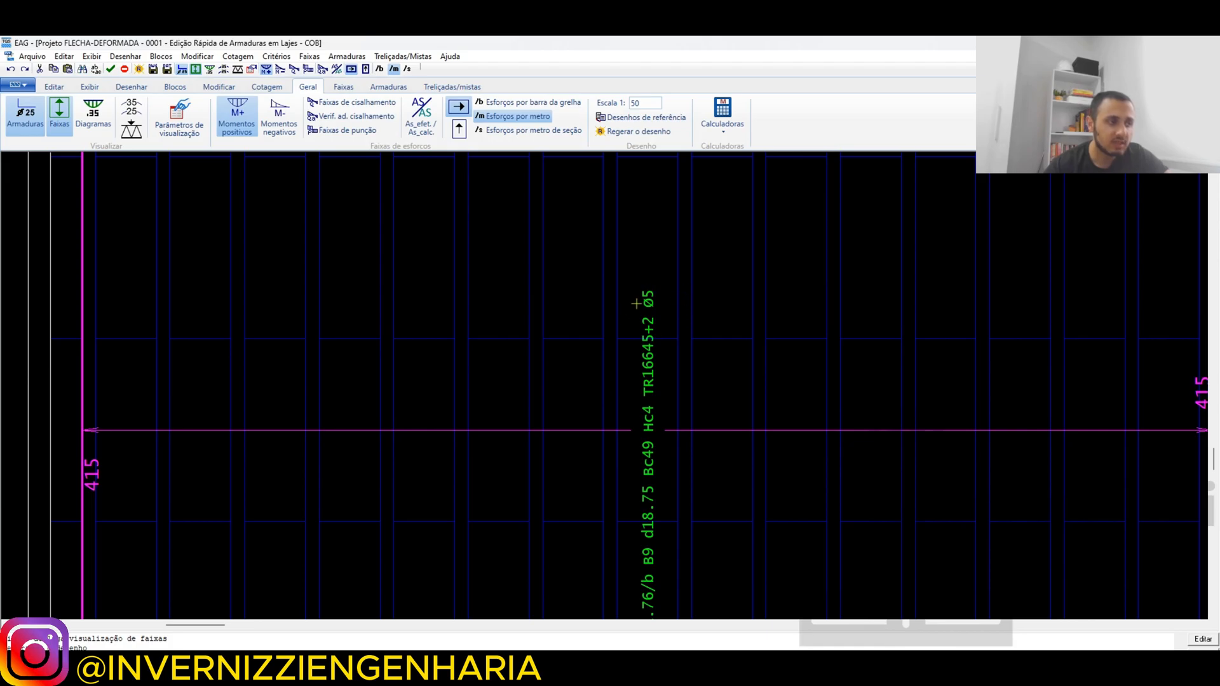
{"action": "scroll", "coordinate": [640, 323], "scroll_direction": "down", "scroll_amount": 3}
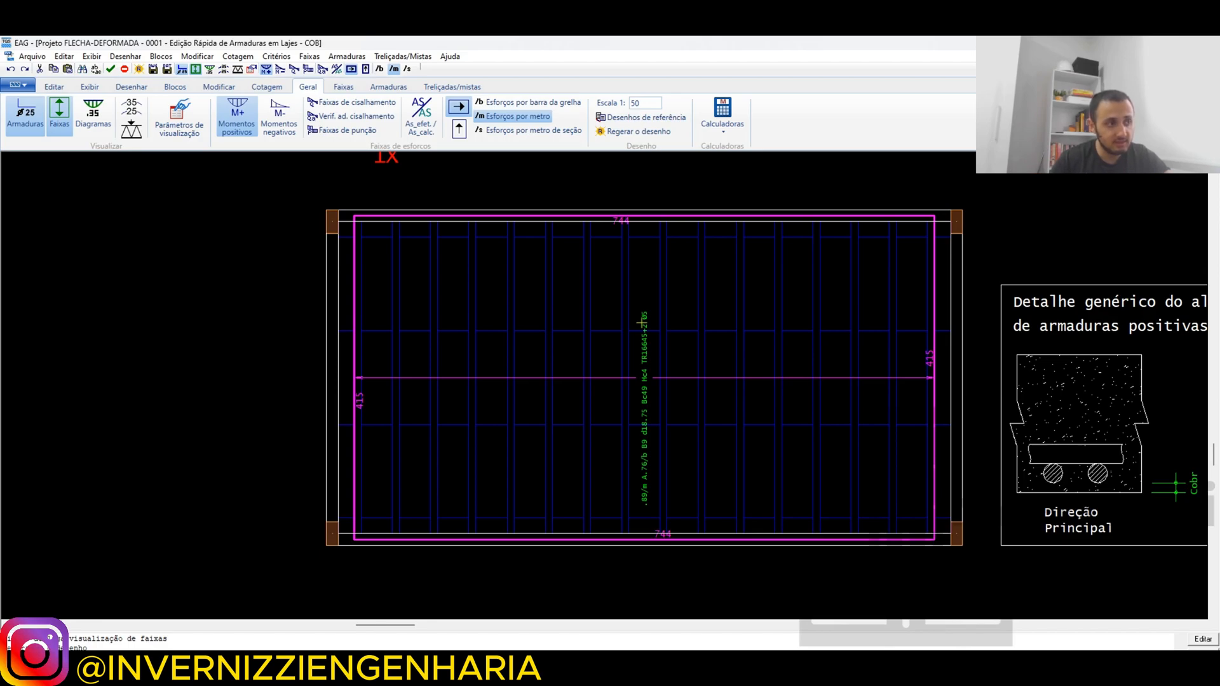
{"action": "scroll", "coordinate": [641, 322], "scroll_direction": "up", "scroll_amount": 3}
{"action": "scroll", "coordinate": [696, 349], "scroll_direction": "down", "scroll_amount": 3}
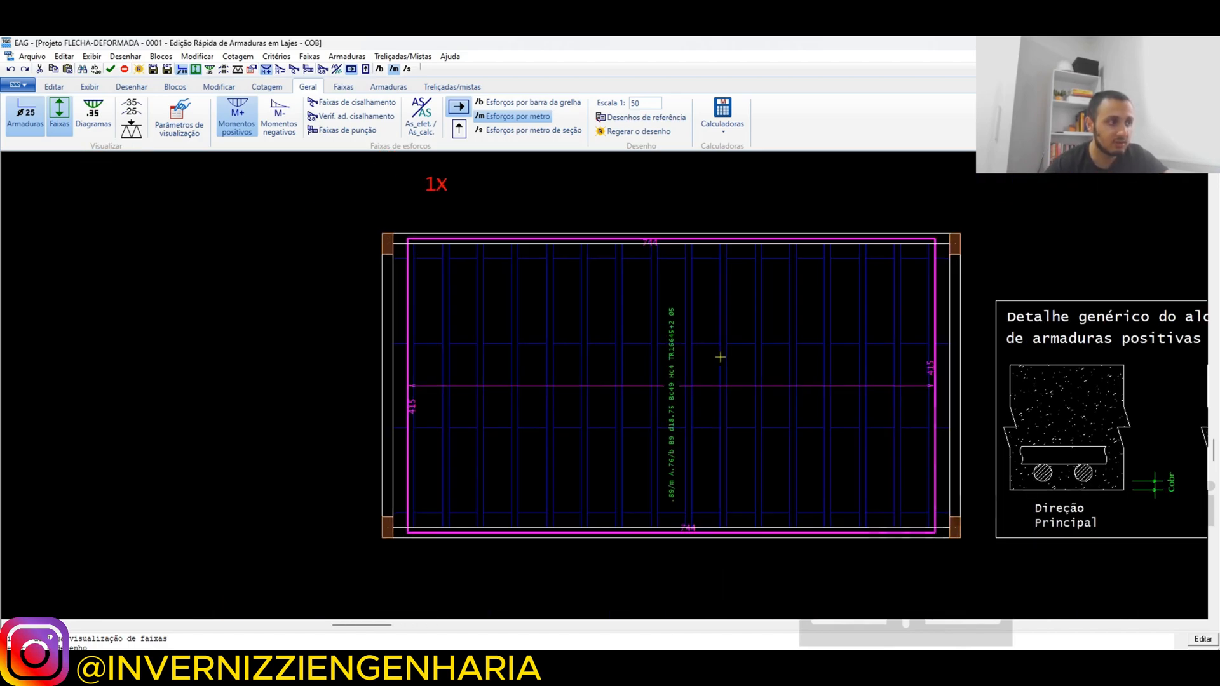
{"action": "scroll", "coordinate": [744, 394], "scroll_direction": "up", "scroll_amount": 1}
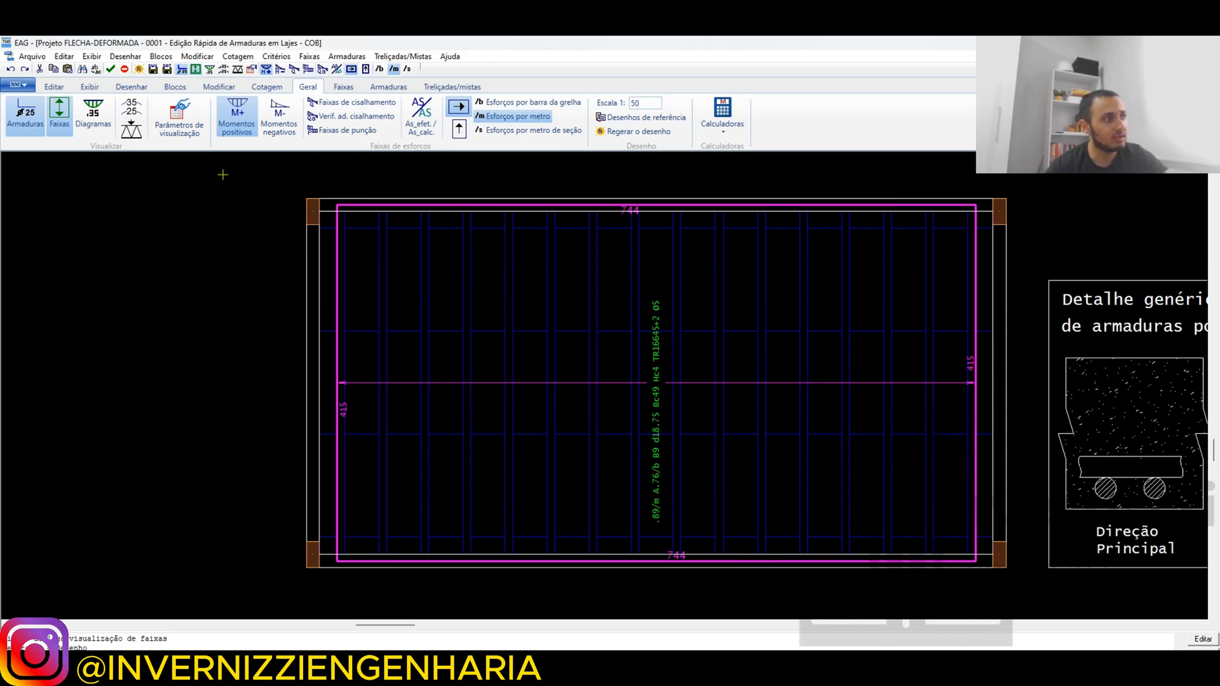
{"action": "left_click", "coordinate": [59, 114]}
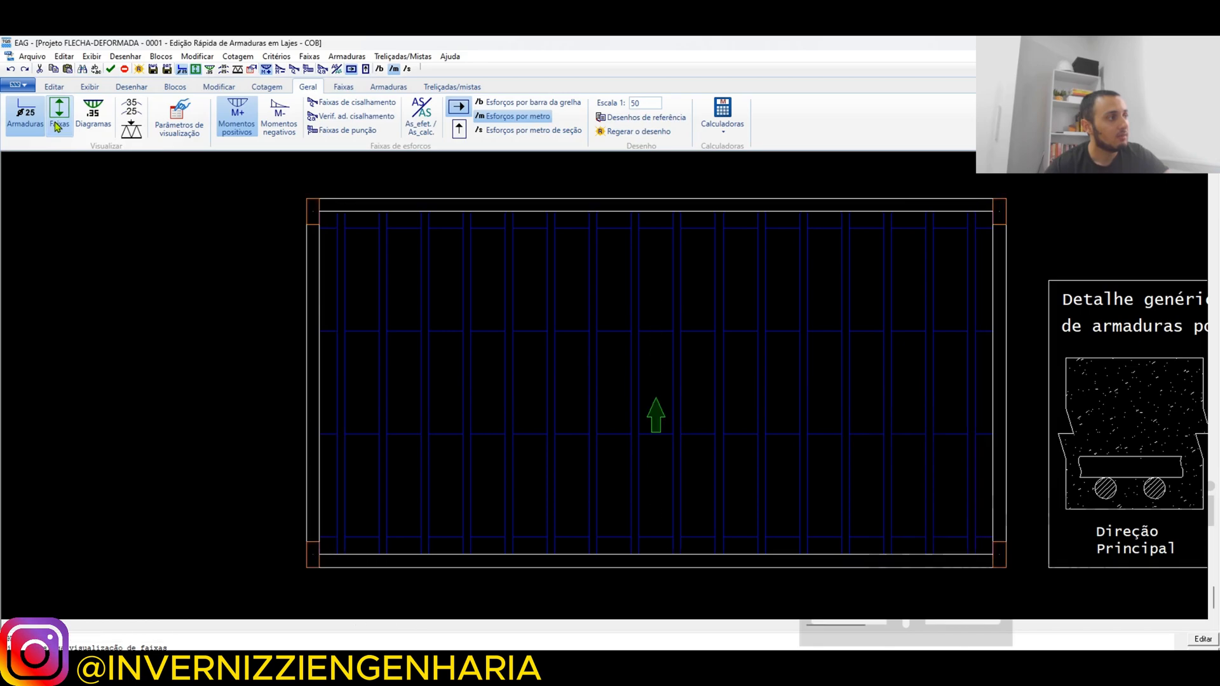
Check the slab's positive moment reinforcement in the secondary direction and return to the main direction.
{"action": "left_click", "coordinate": [240, 127]}
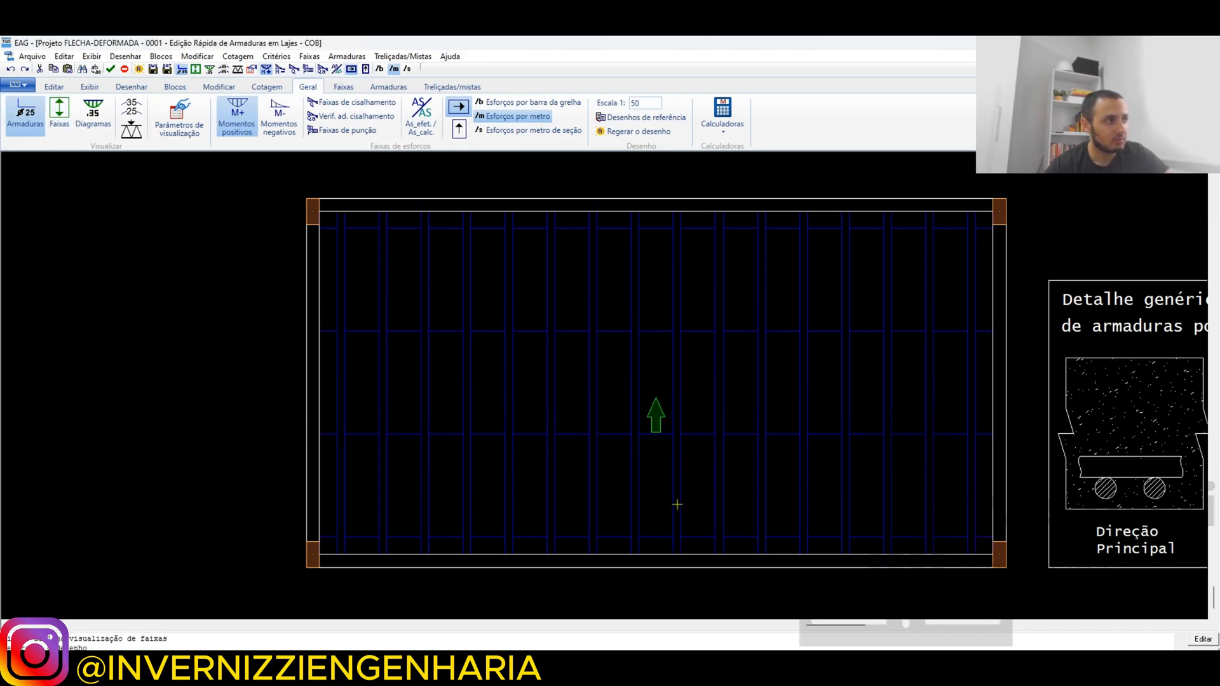
{"action": "left_click", "coordinate": [456, 130]}
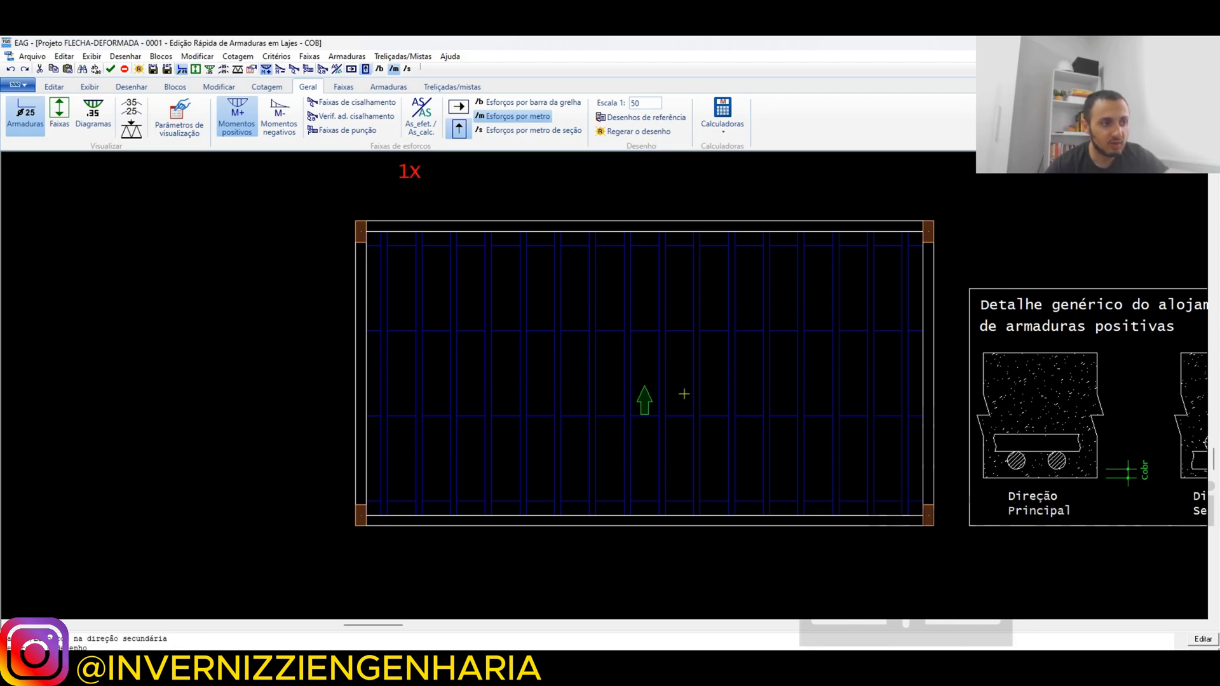
{"action": "left_click", "coordinate": [459, 108]}
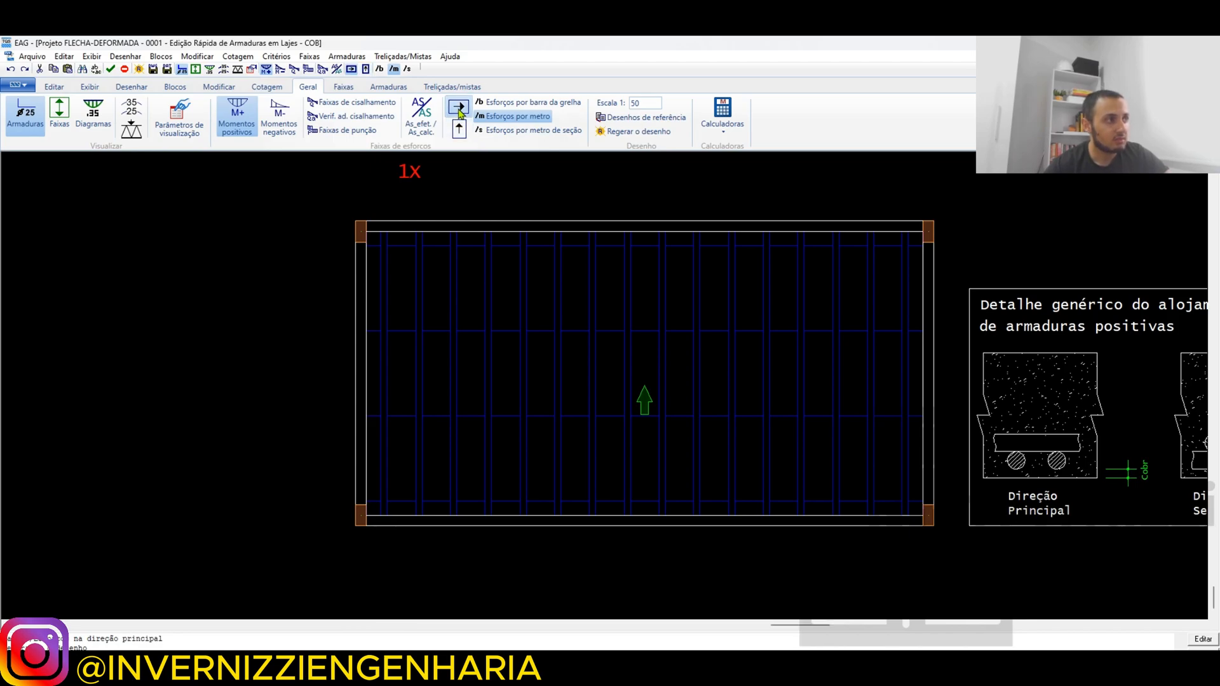
Show the slab's negative moment reinforcement and switch it from the main to the secondary direction.
{"action": "left_click", "coordinate": [280, 116]}
{"action": "scroll", "coordinate": [669, 423], "scroll_direction": "down", "scroll_amount": 1}
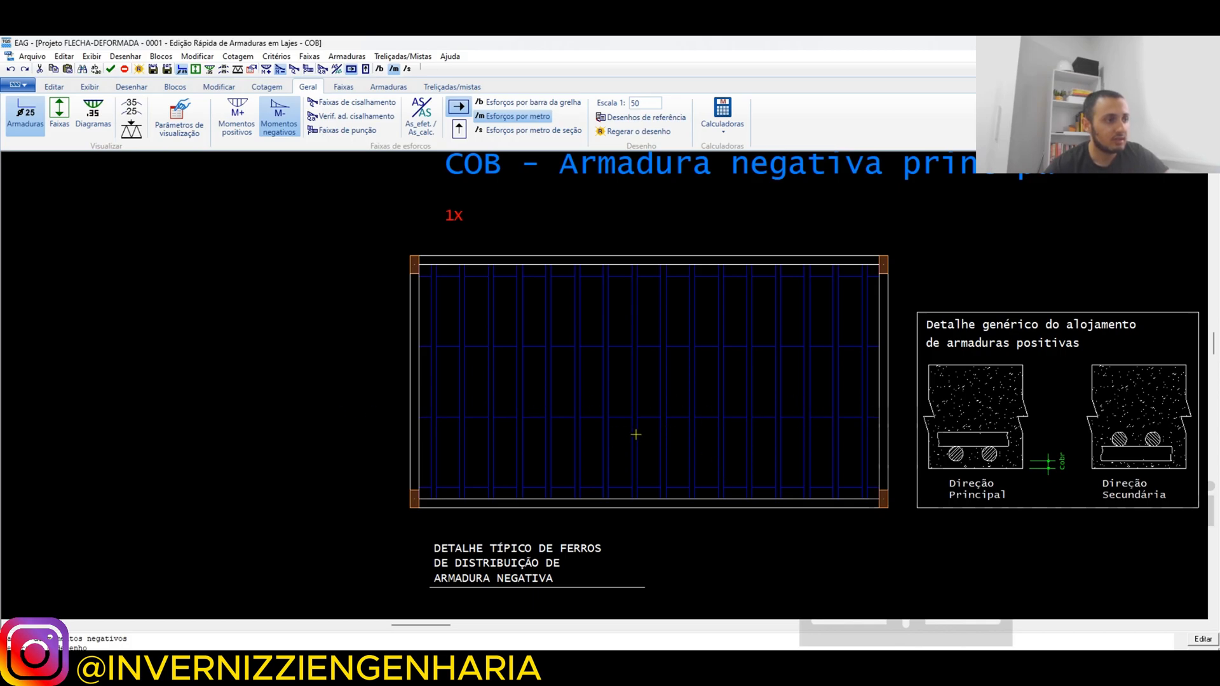
{"action": "left_click", "coordinate": [458, 129]}
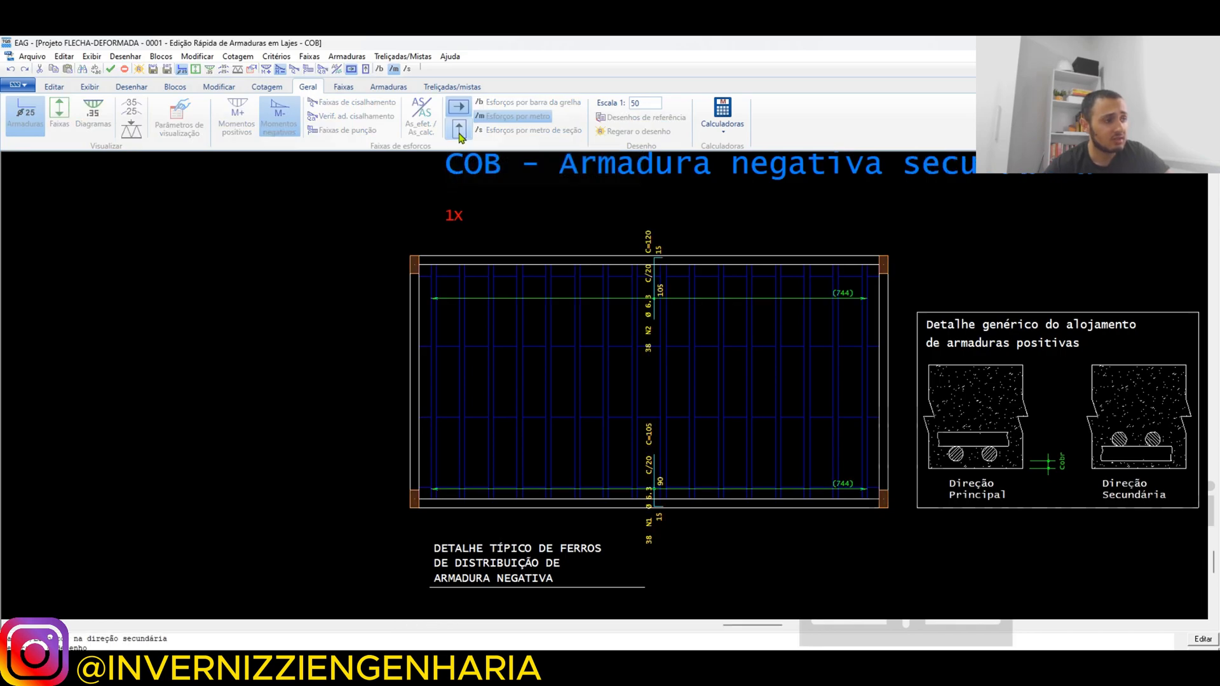
Examine the N1 and N2 negative bars along the slab's long edges and the typical distribution bar detail below the plan.
{"action": "scroll", "coordinate": [615, 443], "scroll_direction": "up", "scroll_amount": 1}
{"action": "scroll", "coordinate": [616, 443], "scroll_direction": "up", "scroll_amount": 3}
{"action": "scroll", "coordinate": [798, 528], "scroll_direction": "down", "scroll_amount": 2}
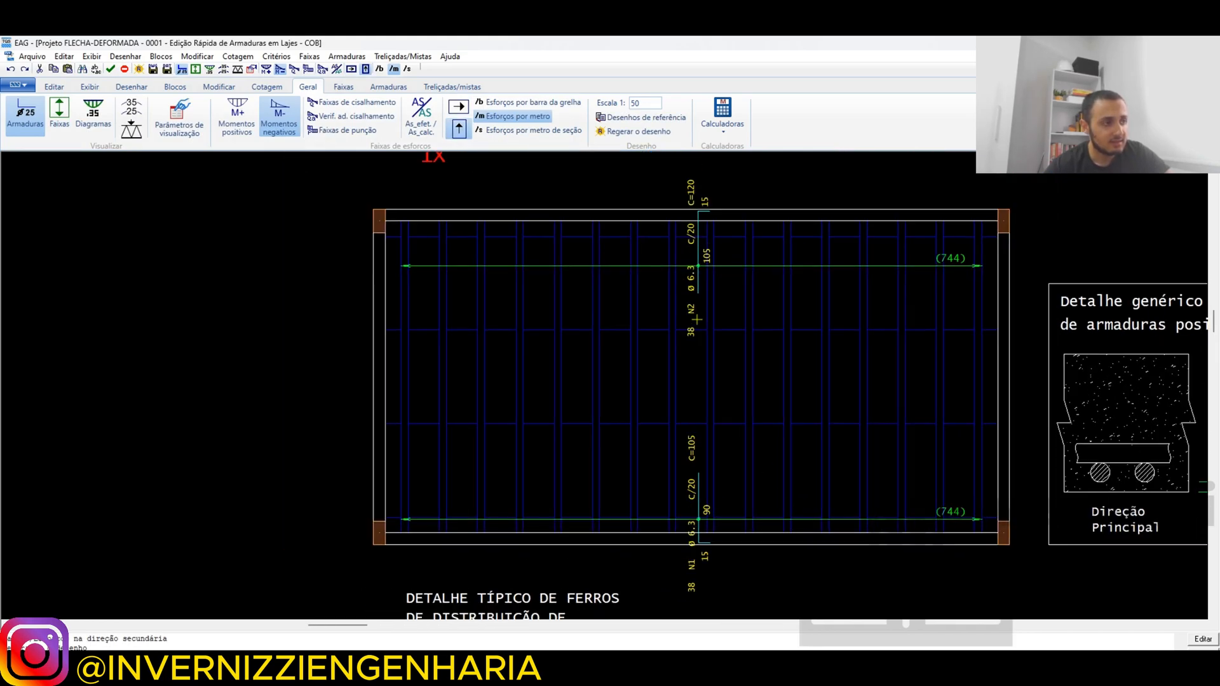
{"action": "scroll", "coordinate": [716, 267], "scroll_direction": "up", "scroll_amount": 1}
{"action": "scroll", "coordinate": [737, 249], "scroll_direction": "down", "scroll_amount": 1}
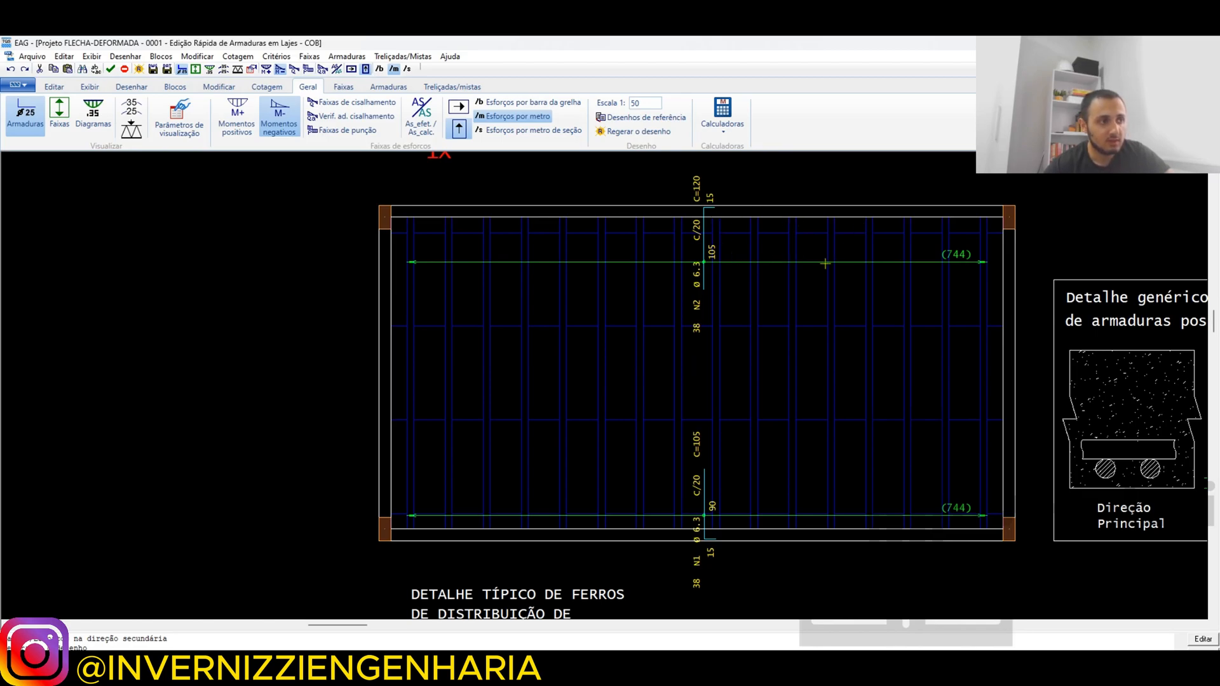
{"action": "scroll", "coordinate": [699, 557], "scroll_direction": "up", "scroll_amount": 1}
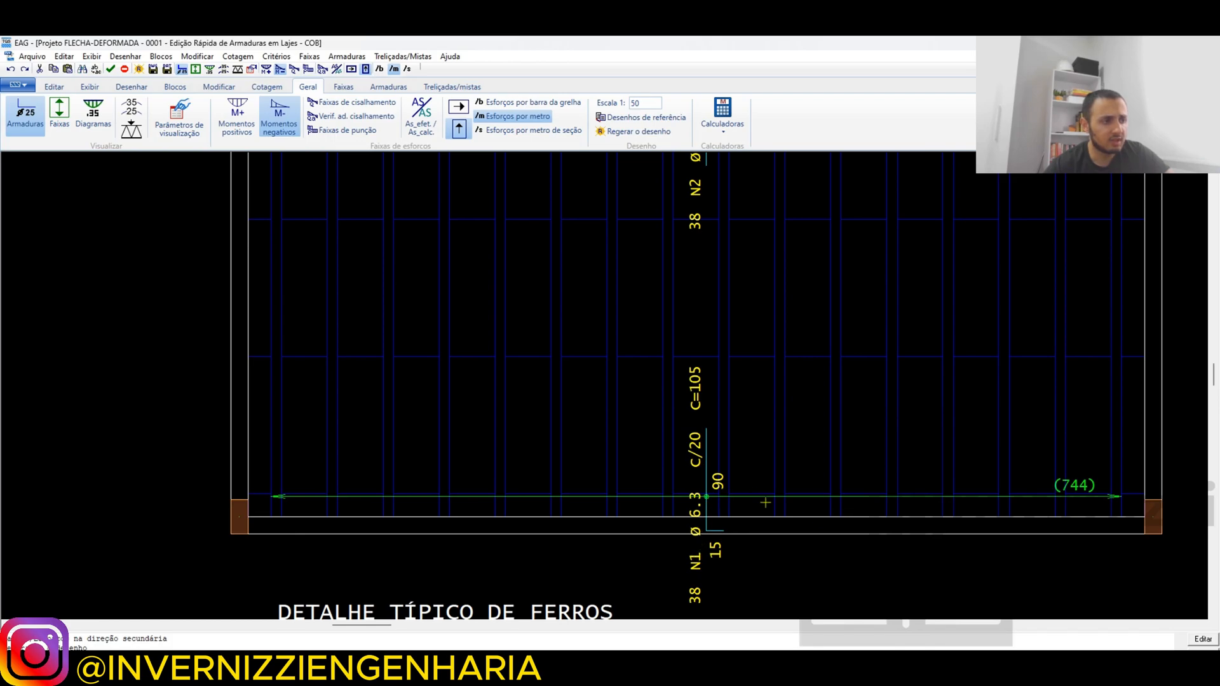
{"action": "scroll", "coordinate": [677, 505], "scroll_direction": "down", "scroll_amount": 1}
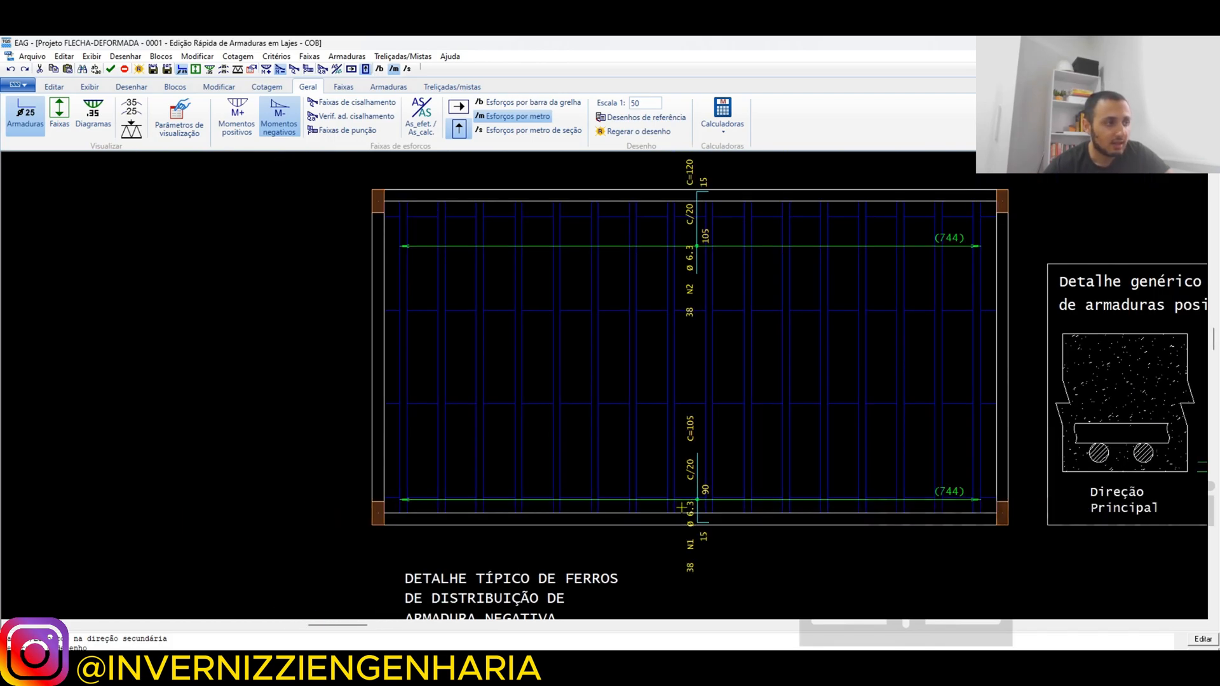
{"action": "scroll", "coordinate": [681, 506], "scroll_direction": "down", "scroll_amount": 1}
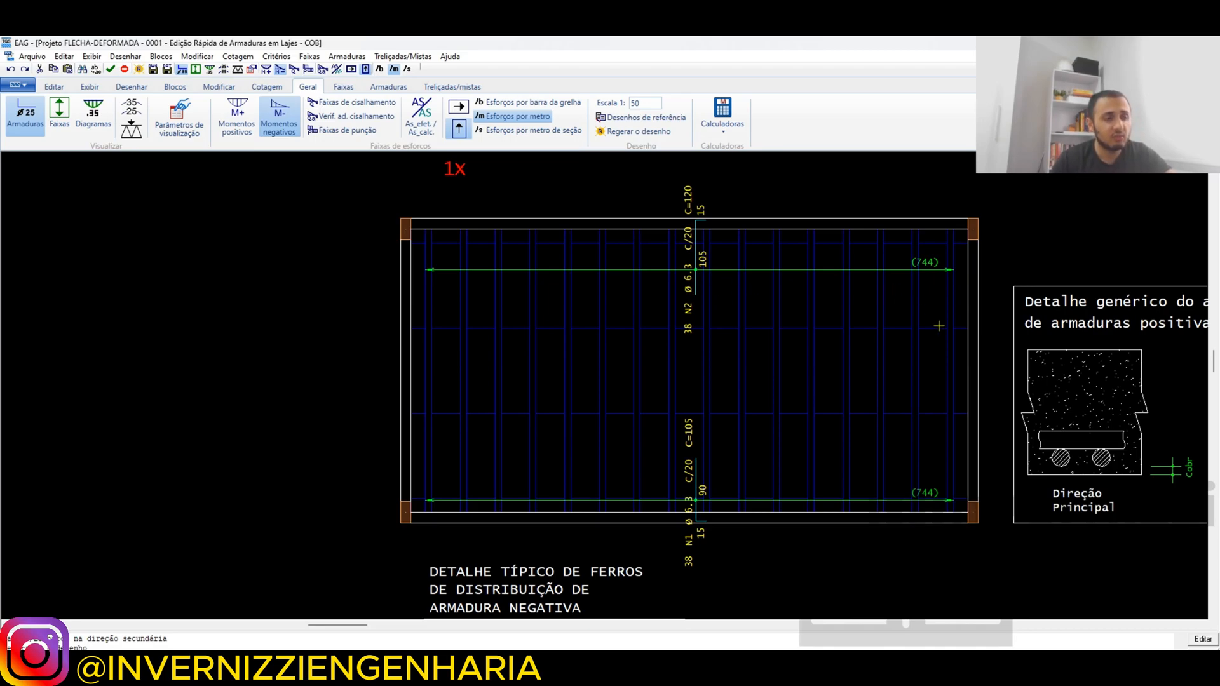
{"action": "scroll", "coordinate": [813, 350], "scroll_direction": "down", "scroll_amount": 1}
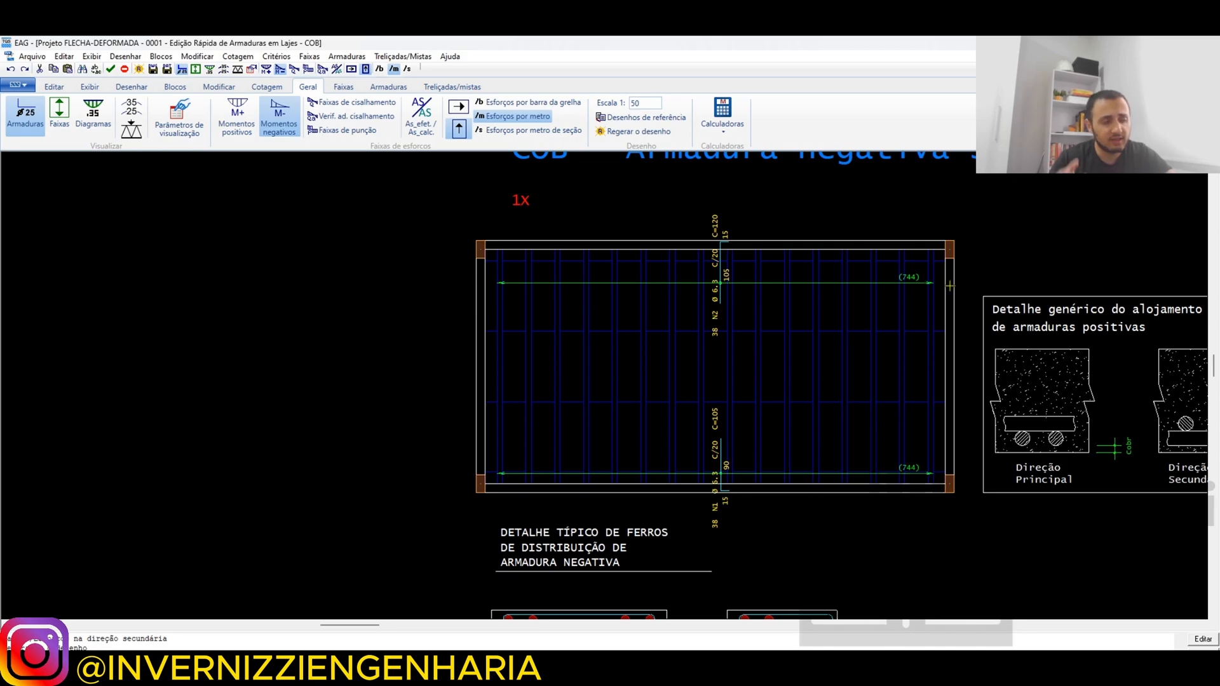
{"action": "scroll", "coordinate": [643, 353], "scroll_direction": "down", "scroll_amount": 2}
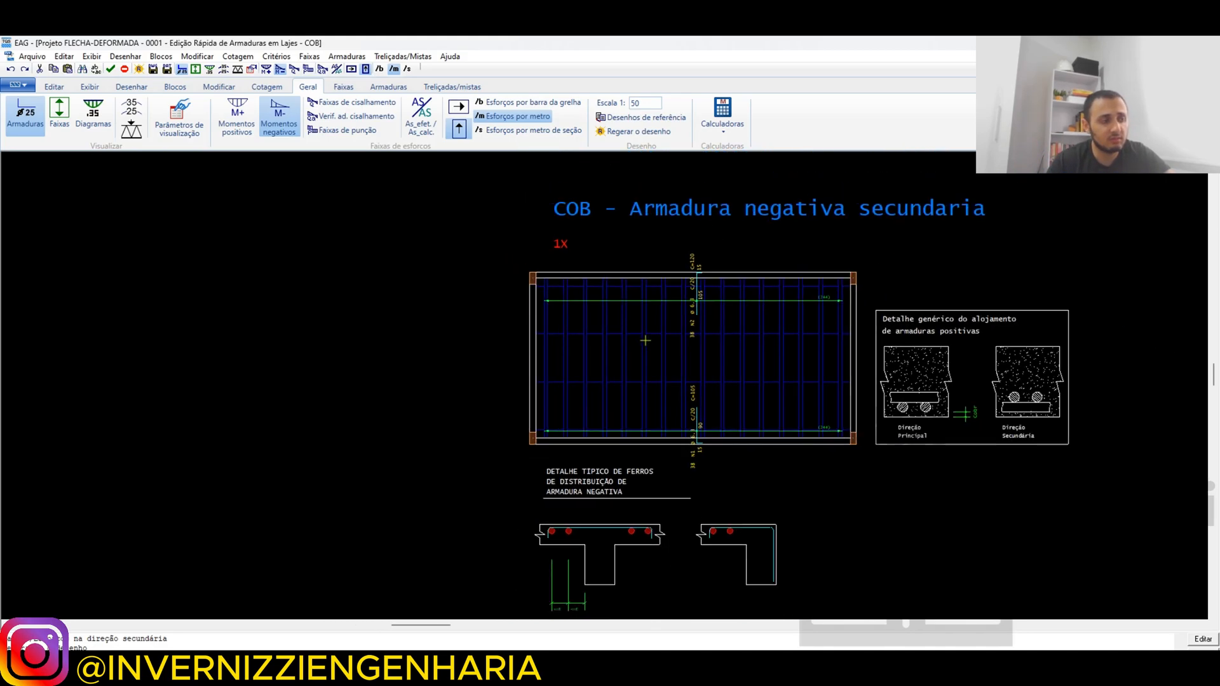
{"action": "scroll", "coordinate": [842, 296], "scroll_direction": "up", "scroll_amount": 2}
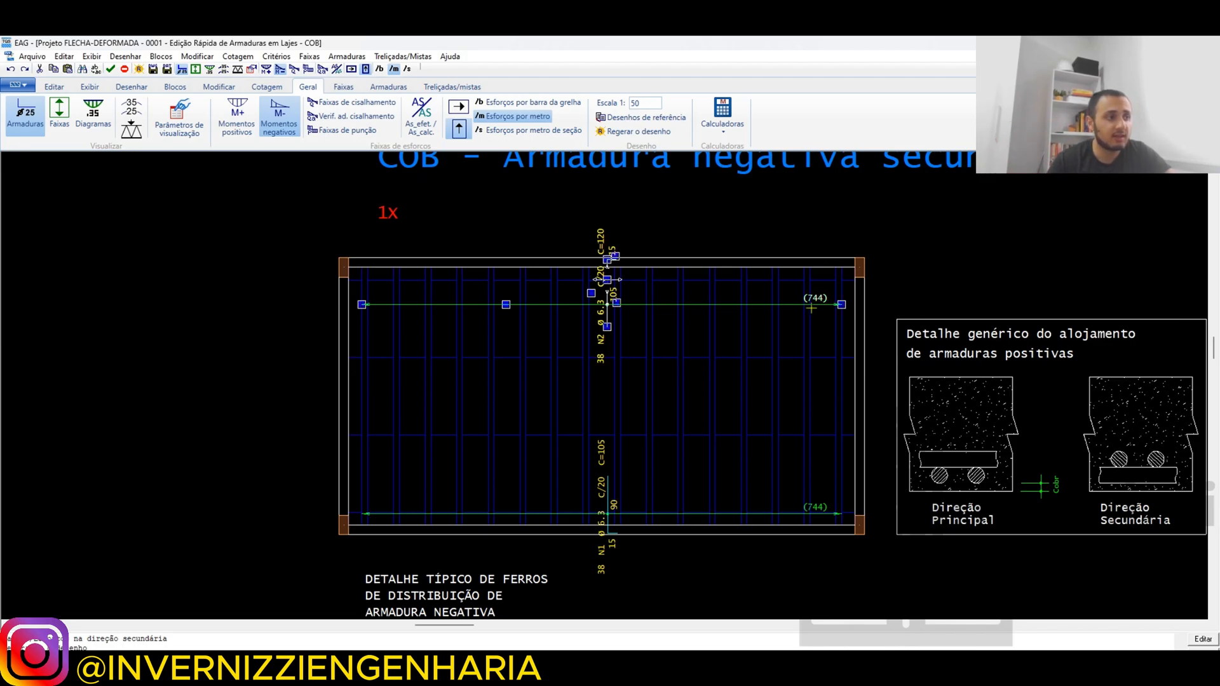
Show the negative moment strips, compare the upper strip with the N2 bar's distribution range, and hide the strips again.
{"action": "left_click", "coordinate": [59, 113]}
{"action": "scroll", "coordinate": [631, 269], "scroll_direction": "up", "scroll_amount": 1}
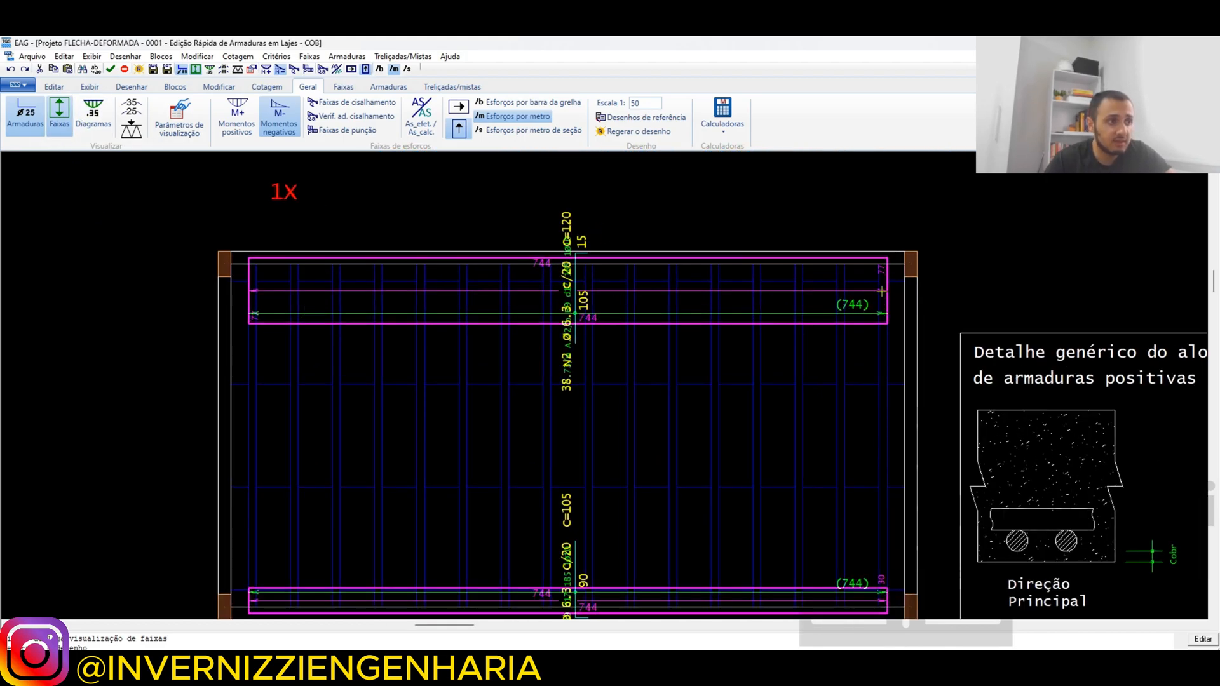
{"action": "scroll", "coordinate": [659, 308], "scroll_direction": "up", "scroll_amount": 1}
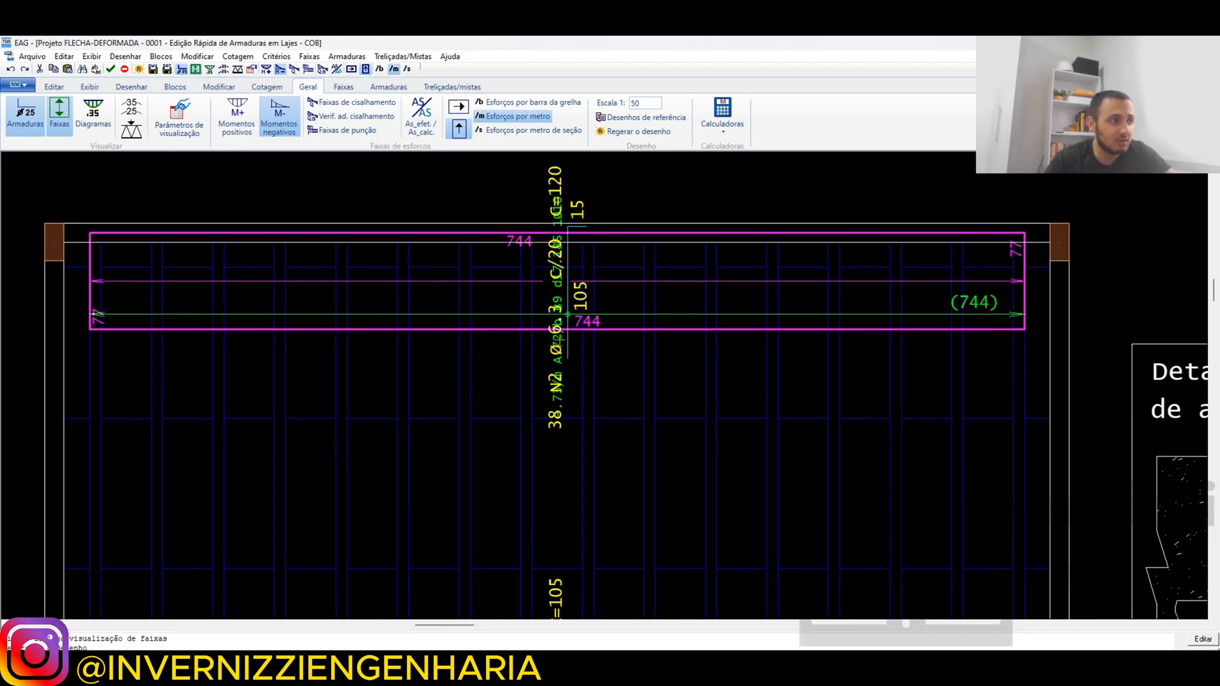
{"action": "left_click", "coordinate": [59, 113]}
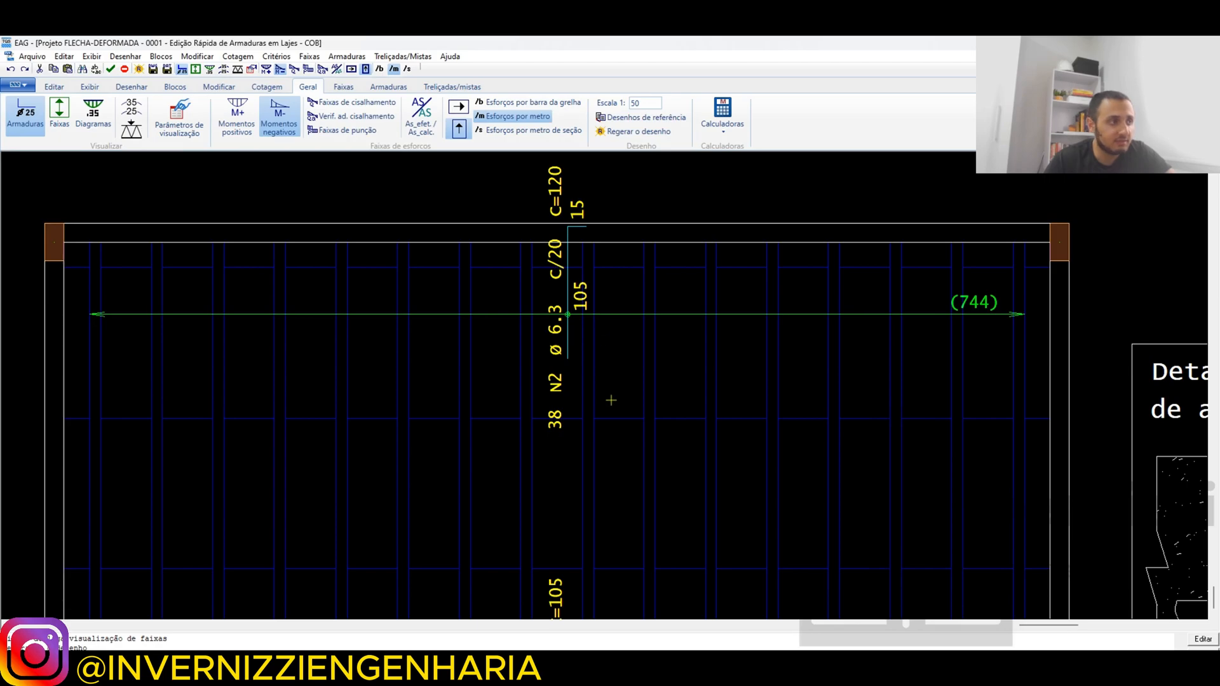
Display the negative moment strips with the reinforcement bars hidden and examine the label on the slab's upper strip.
{"action": "scroll", "coordinate": [612, 400], "scroll_direction": "down", "scroll_amount": 1}
{"action": "left_click", "coordinate": [59, 113]}
{"action": "left_click", "coordinate": [26, 113]}
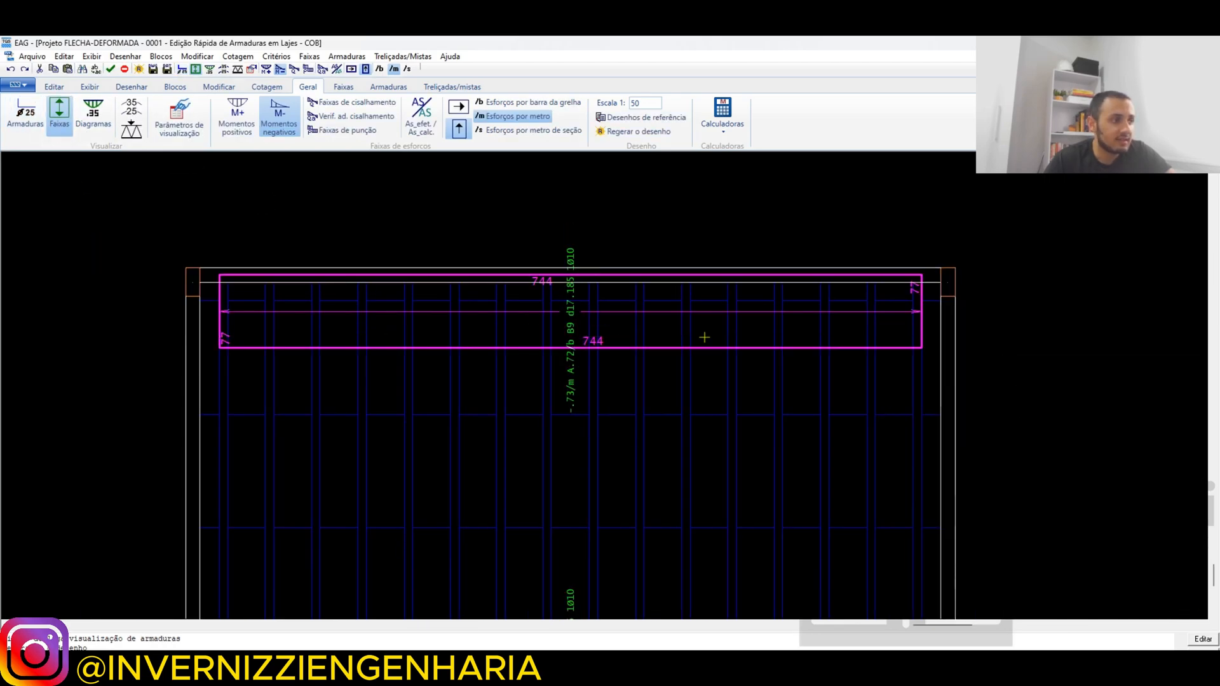
{"action": "scroll", "coordinate": [559, 381], "scroll_direction": "up", "scroll_amount": 2}
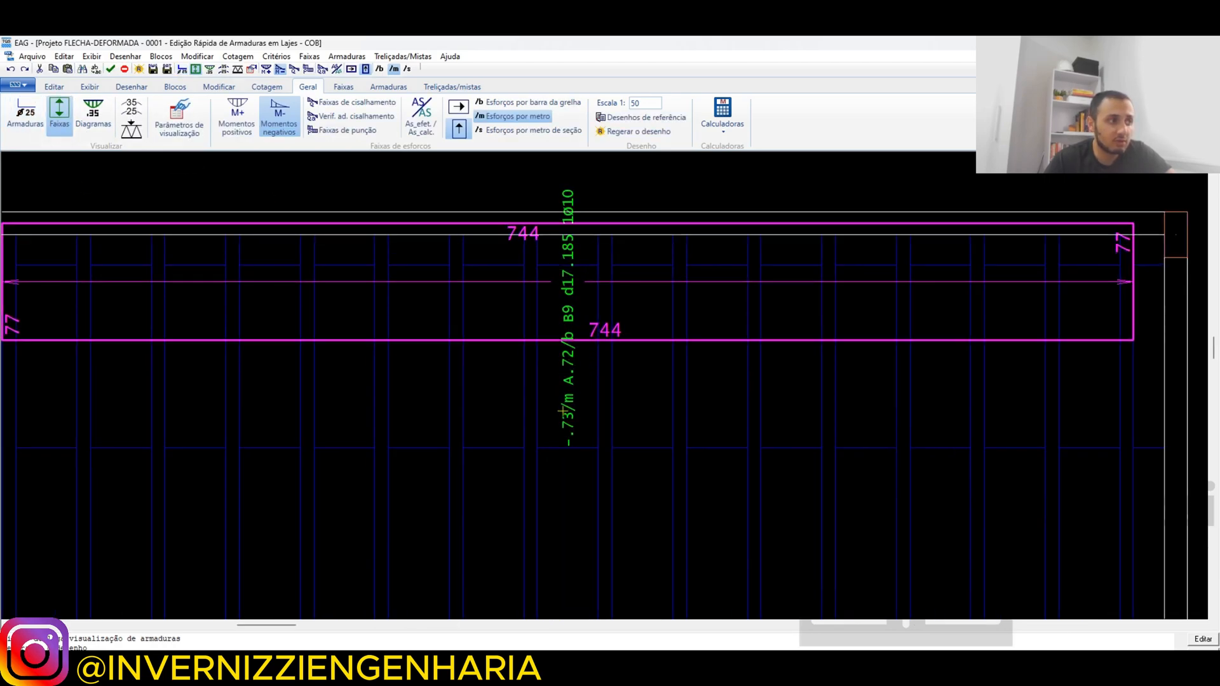
{"action": "scroll", "coordinate": [552, 354], "scroll_direction": "down", "scroll_amount": 1}
{"action": "scroll", "coordinate": [698, 345], "scroll_direction": "down", "scroll_amount": 1}
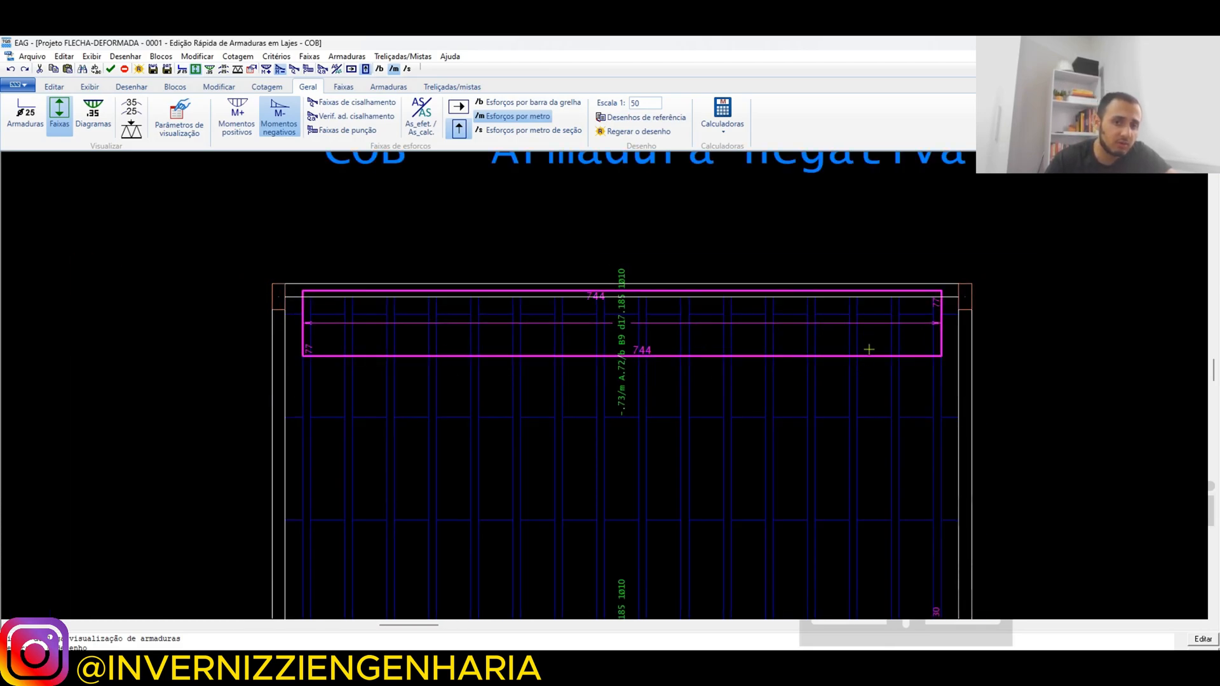
{"action": "mouse_move", "coordinate": [869, 349]}
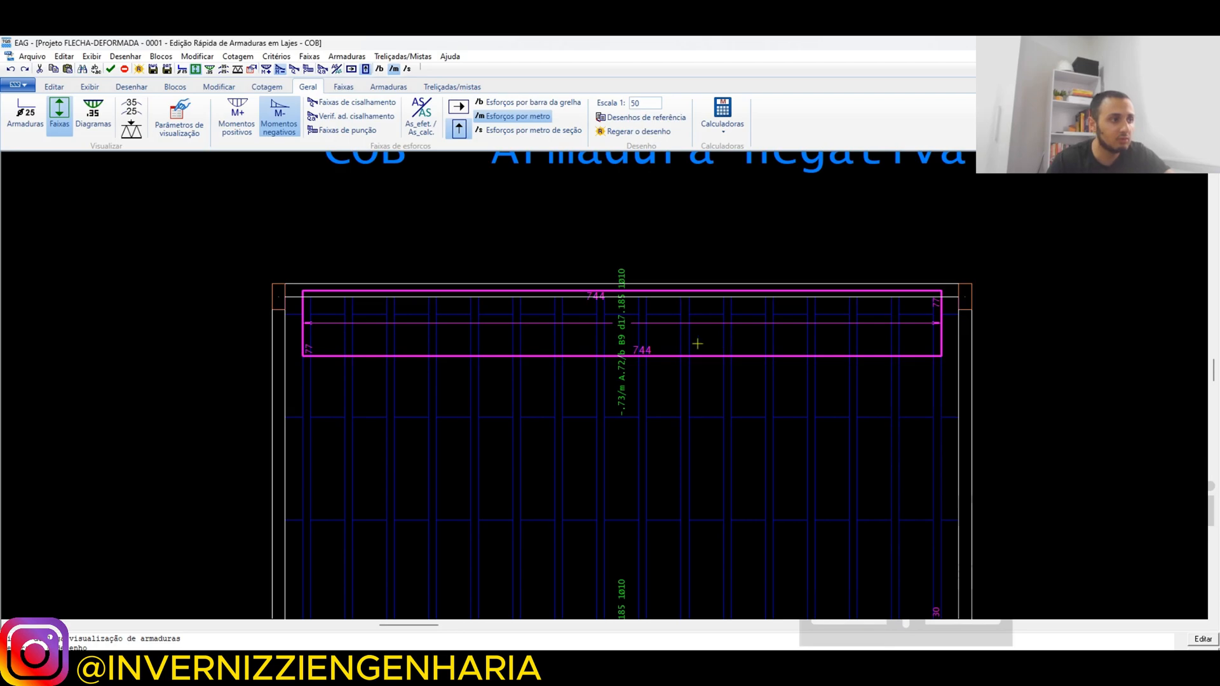
Restore the reinforcement bars, hide the strips, and look at the N2 negative bar along the slab's upper edge.
{"action": "left_click", "coordinate": [25, 113]}
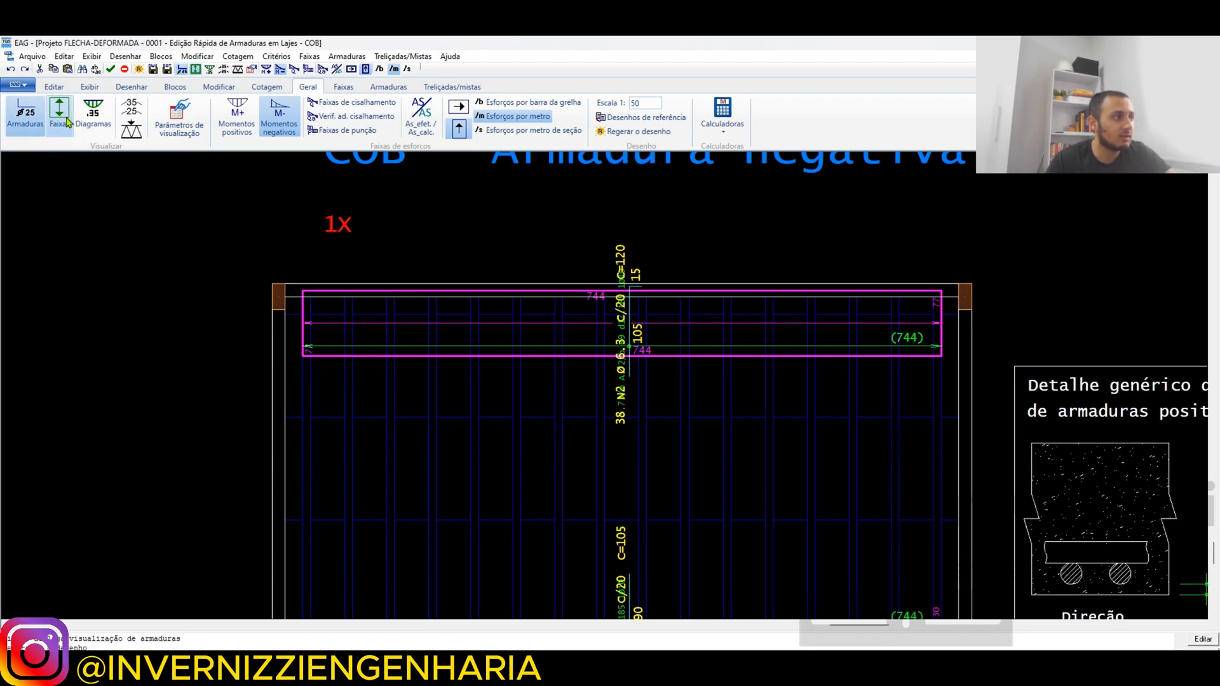
{"action": "scroll", "coordinate": [650, 325], "scroll_direction": "up", "scroll_amount": 1}
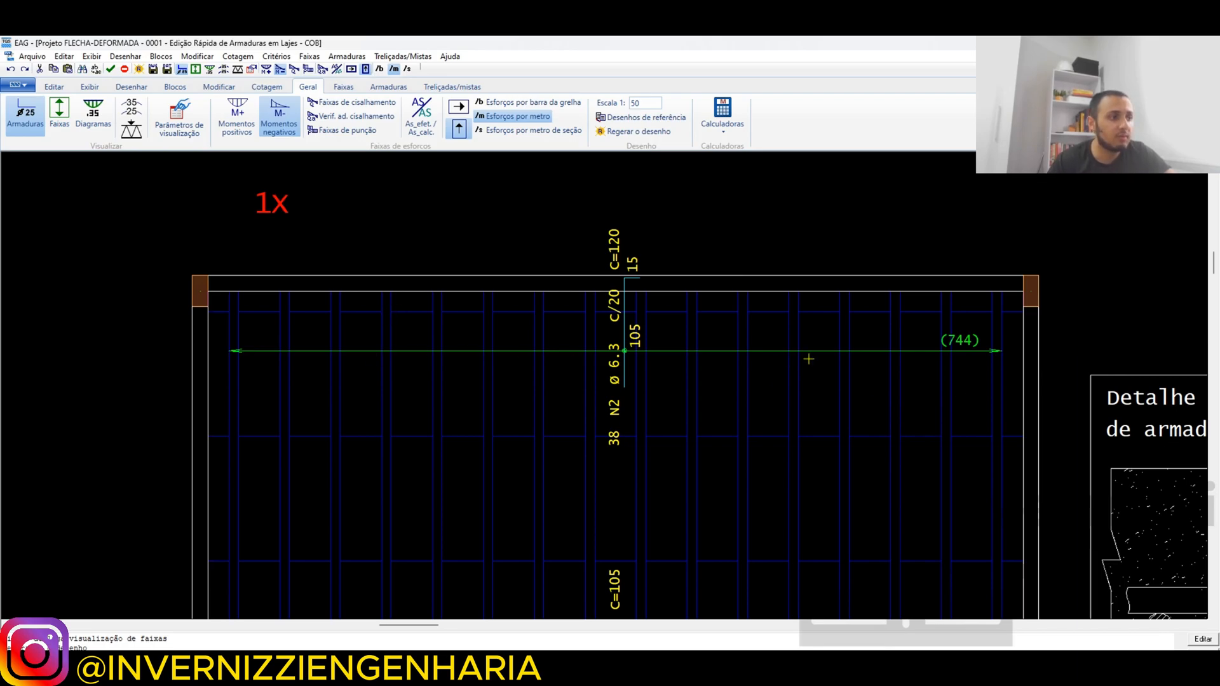
{"action": "scroll", "coordinate": [677, 301], "scroll_direction": "down", "scroll_amount": 1}
{"action": "scroll", "coordinate": [677, 302], "scroll_direction": "up", "scroll_amount": 2}
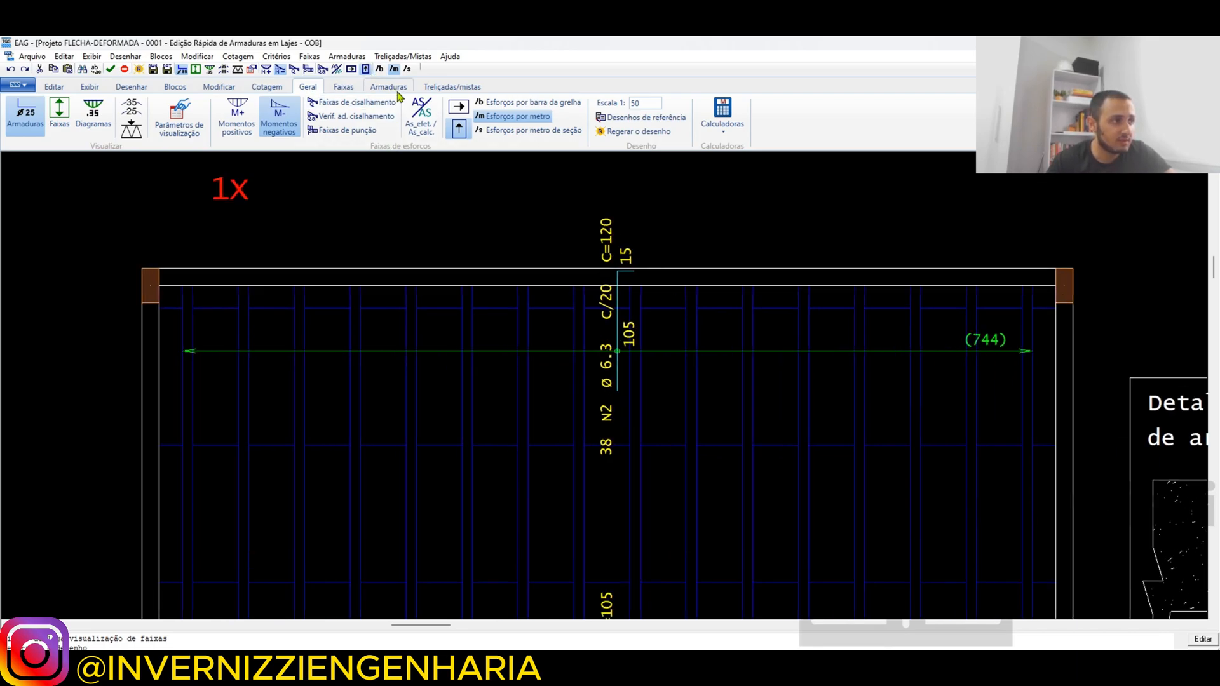
Open the N2 negative bar's bending reinforcement data, check the available bar diameters, and close it without changes.
{"action": "left_click", "coordinate": [399, 93]}
{"action": "scroll", "coordinate": [641, 328], "scroll_direction": "down", "scroll_amount": 1}
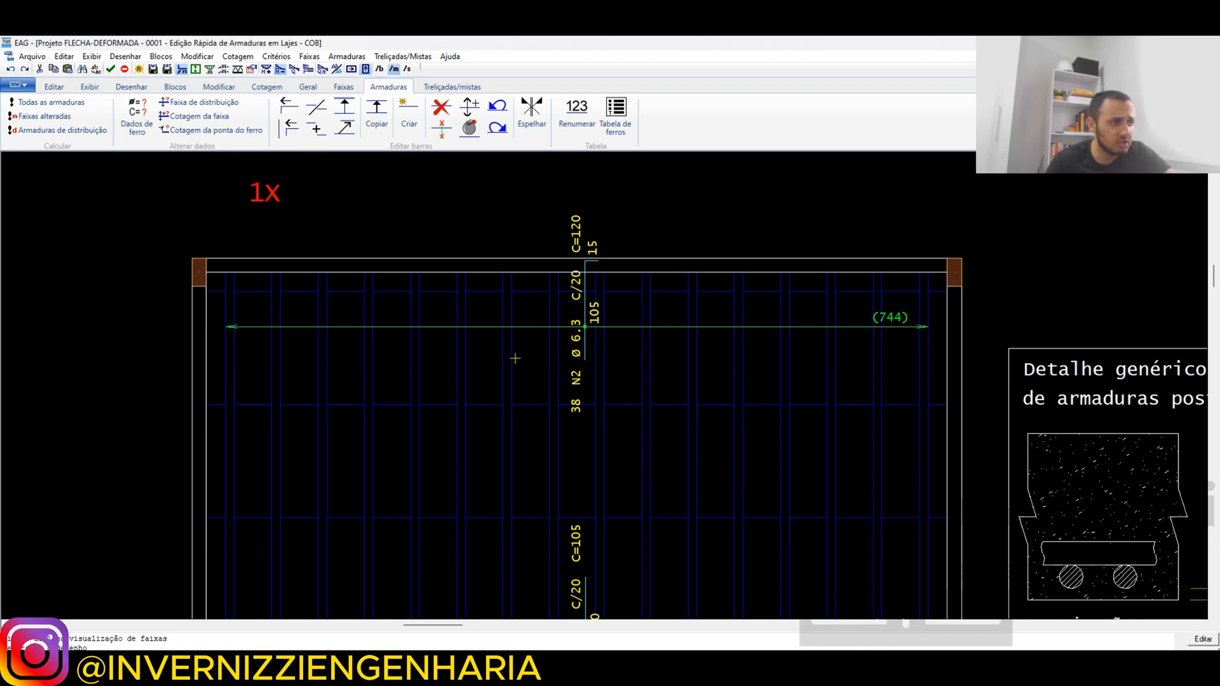
{"action": "left_click", "coordinate": [585, 299]}
{"action": "right_click", "coordinate": [585, 299]}
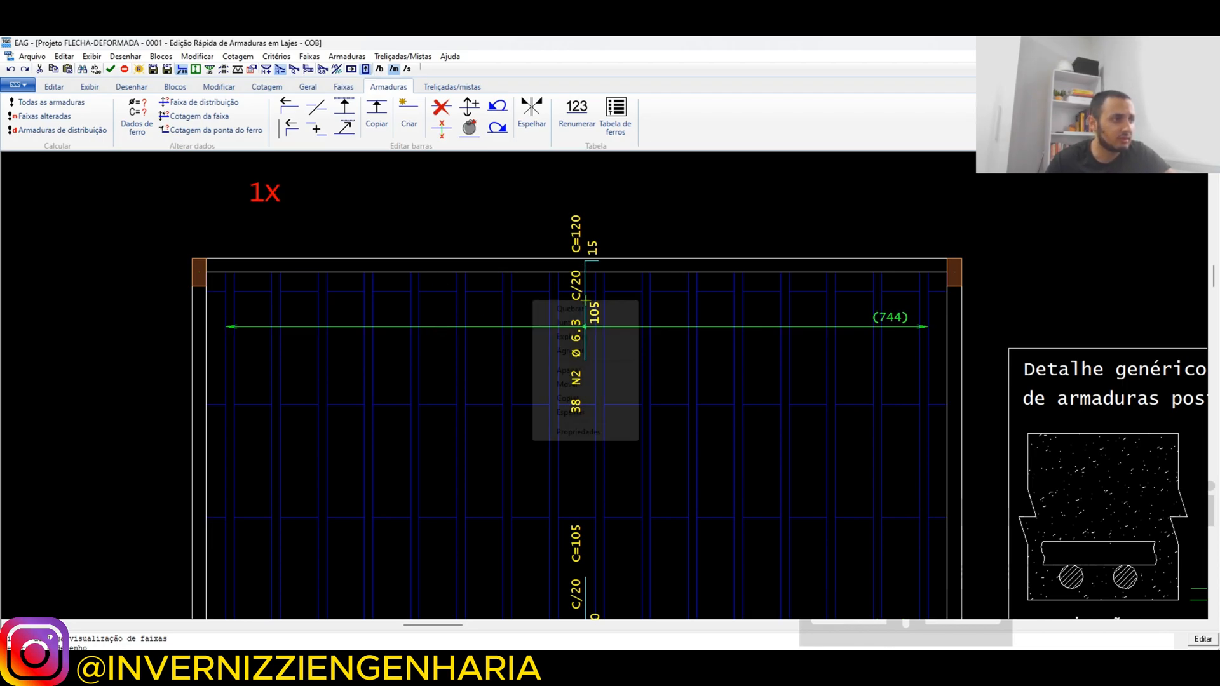
{"action": "left_click", "coordinate": [573, 435]}
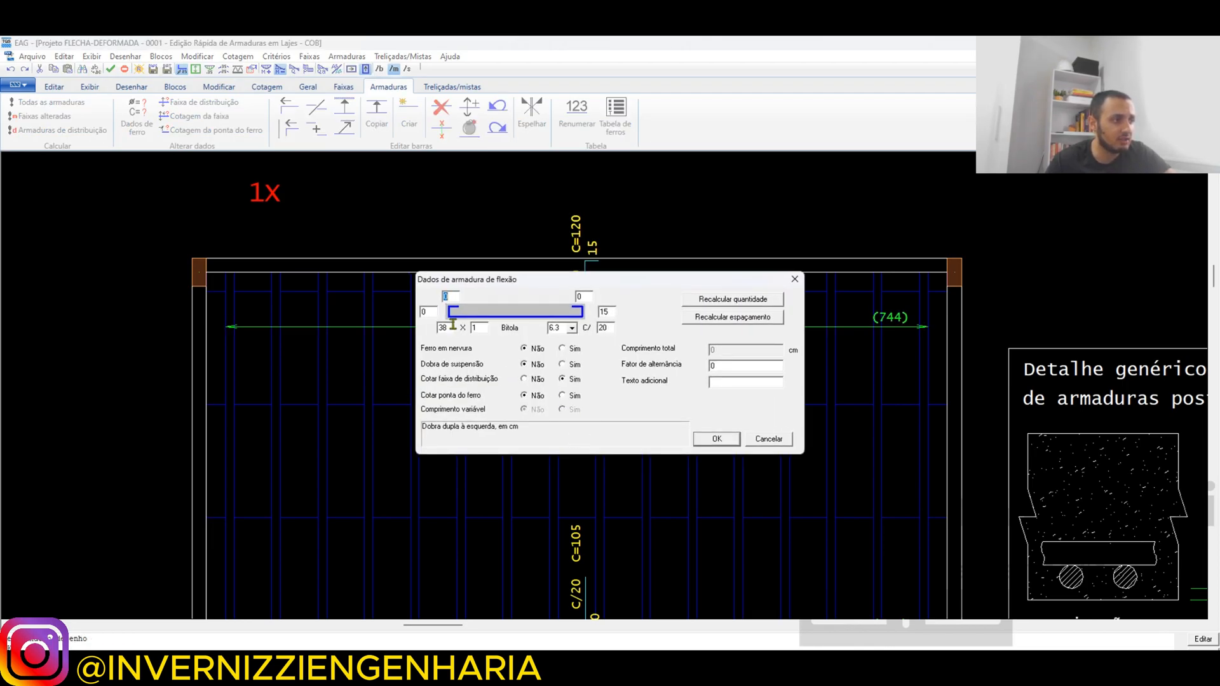
{"action": "left_click", "coordinate": [573, 329]}
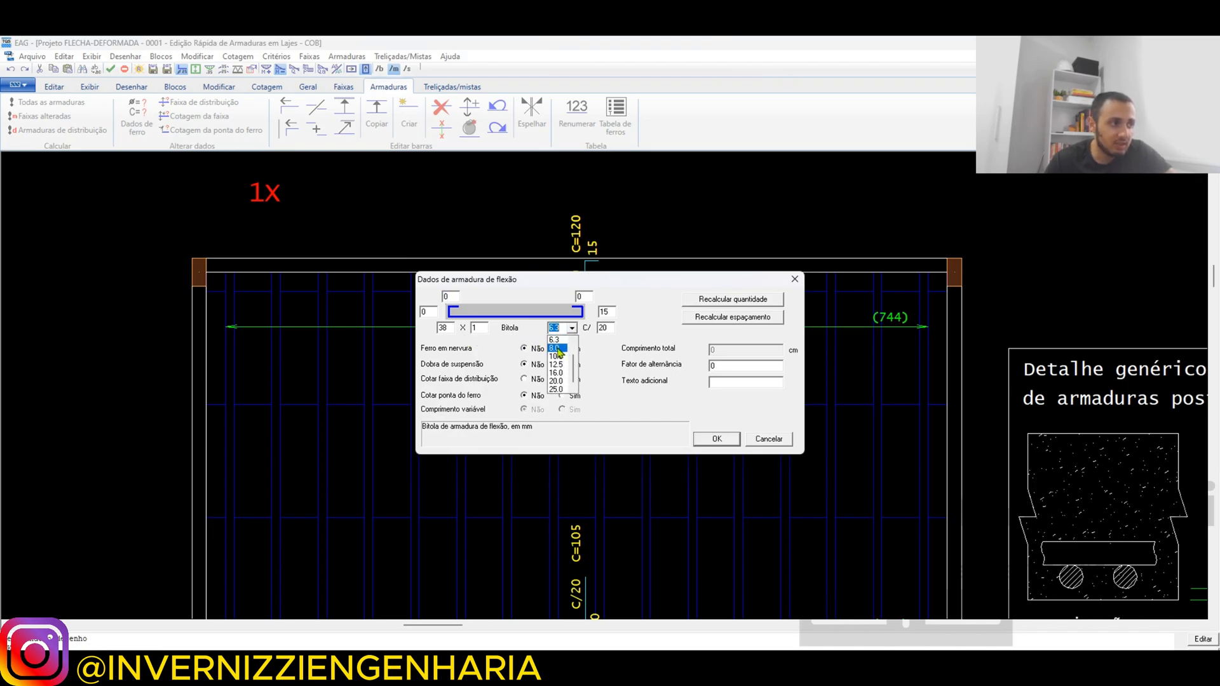
{"action": "left_click", "coordinate": [776, 441]}
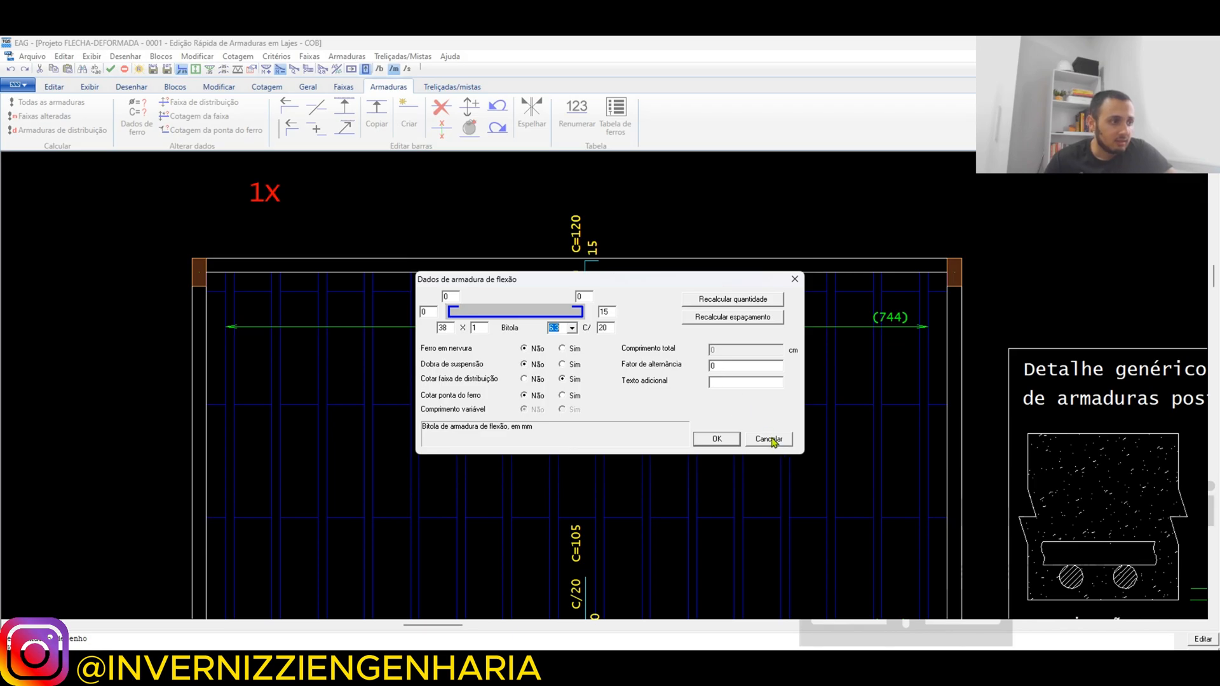
{"action": "left_click", "coordinate": [773, 438]}
{"action": "scroll", "coordinate": [557, 326], "scroll_direction": "down", "scroll_amount": 1}
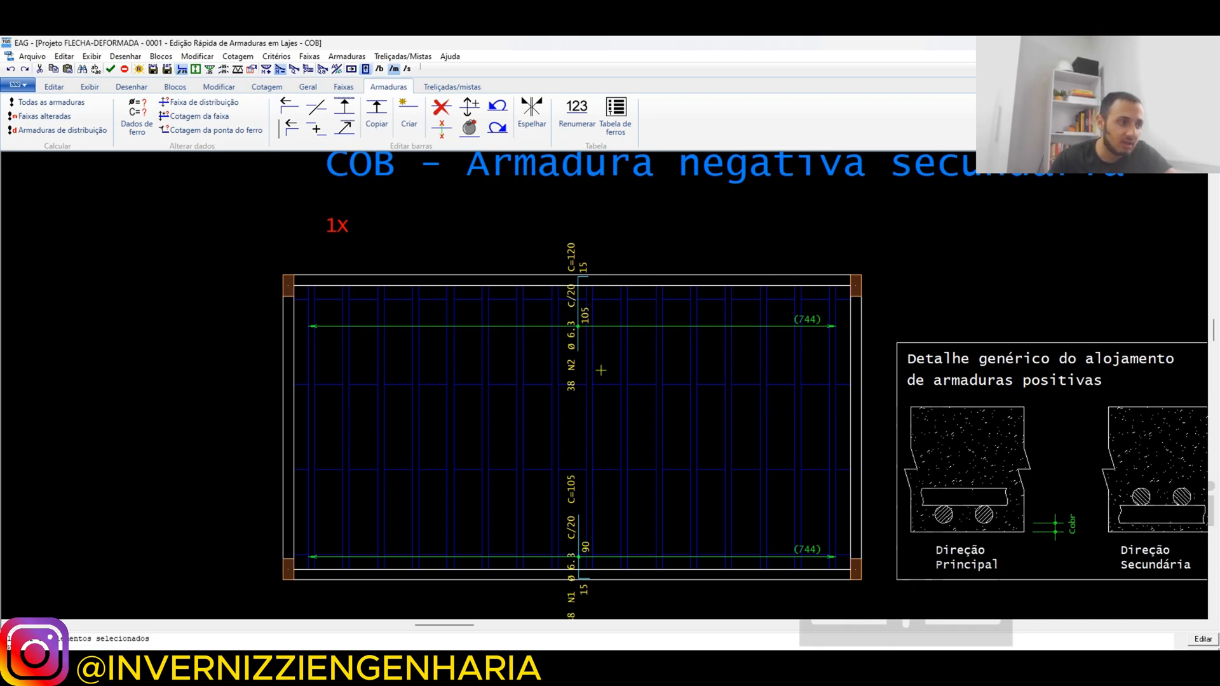
Show only the negative moment strips without the bars and read the moment and steel label on the upper strip.
{"action": "scroll", "coordinate": [601, 369], "scroll_direction": "up", "scroll_amount": 1}
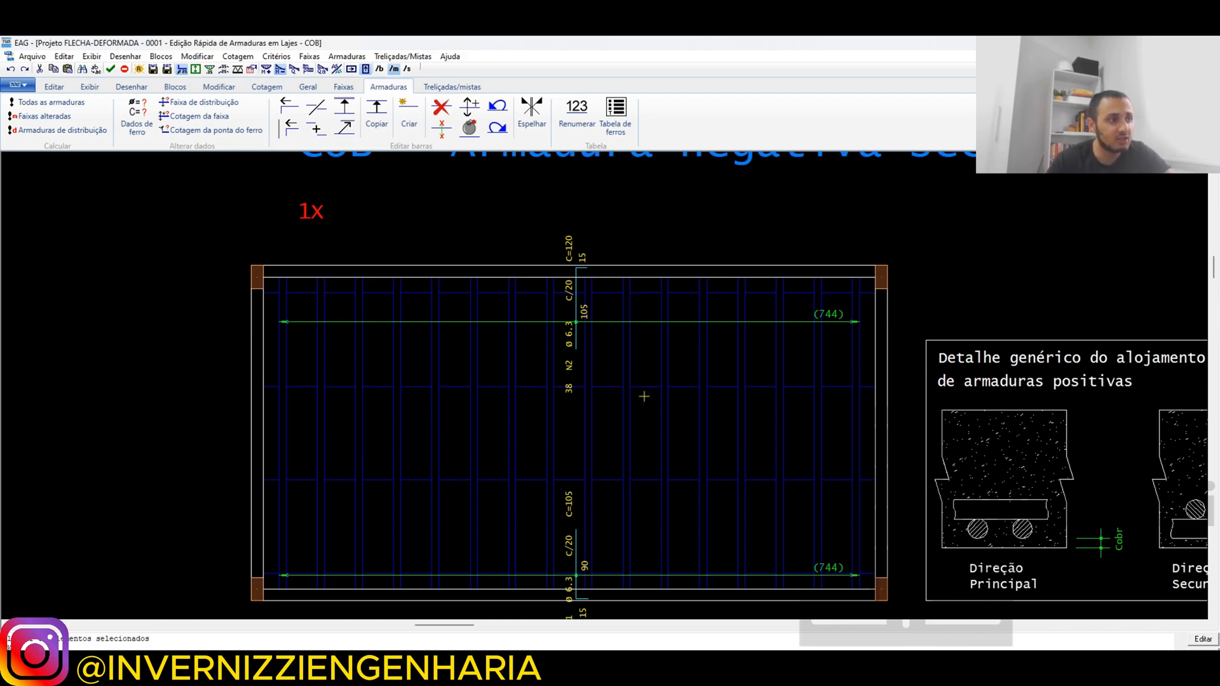
{"action": "scroll", "coordinate": [644, 396], "scroll_direction": "down", "scroll_amount": 1}
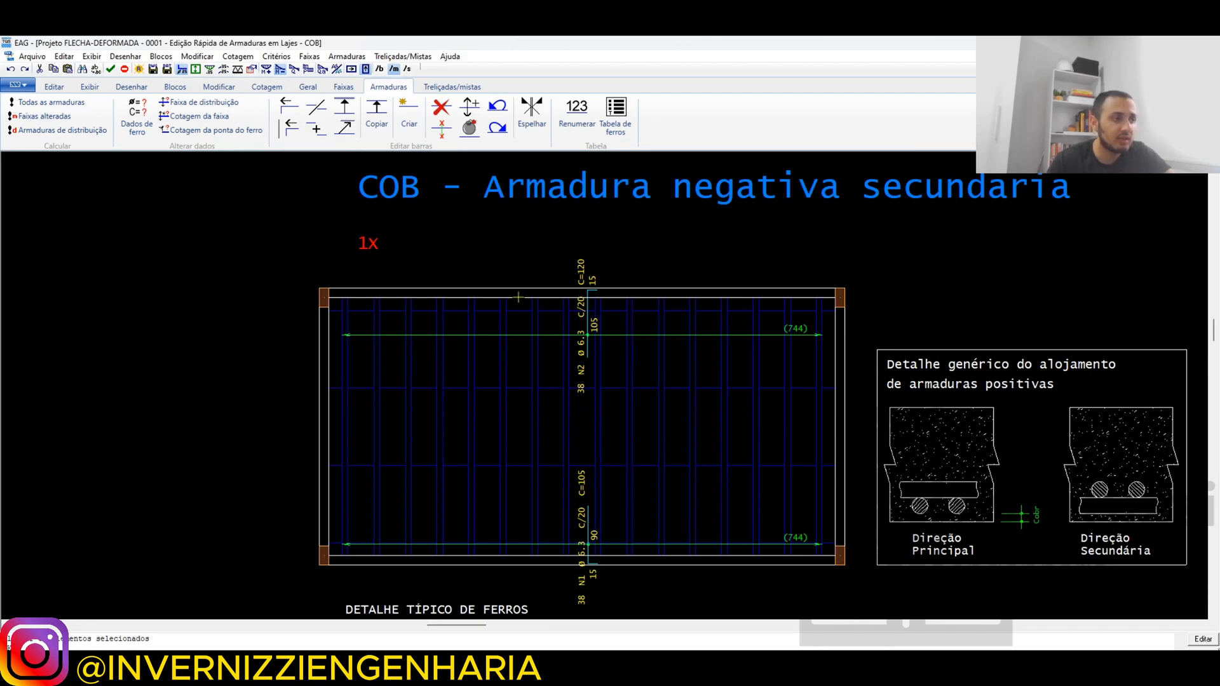
{"action": "scroll", "coordinate": [524, 310], "scroll_direction": "up", "scroll_amount": 2}
{"action": "left_click", "coordinate": [311, 87]}
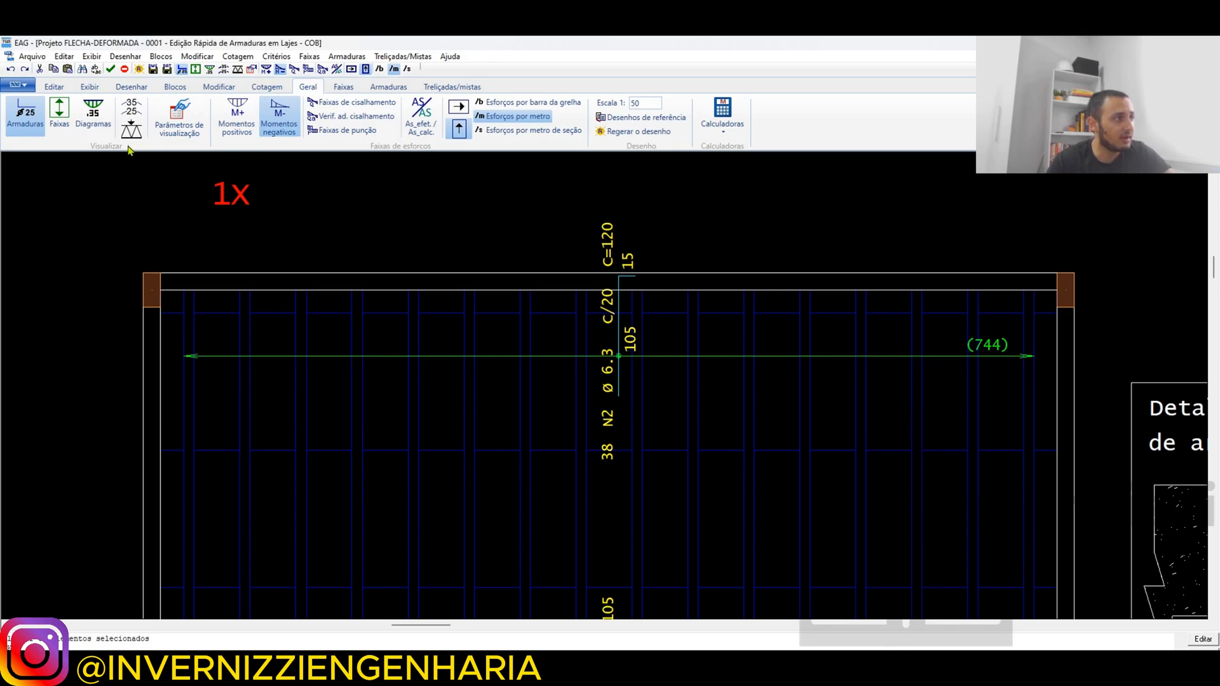
{"action": "left_click", "coordinate": [59, 111]}
{"action": "scroll", "coordinate": [553, 307], "scroll_direction": "up", "scroll_amount": 1}
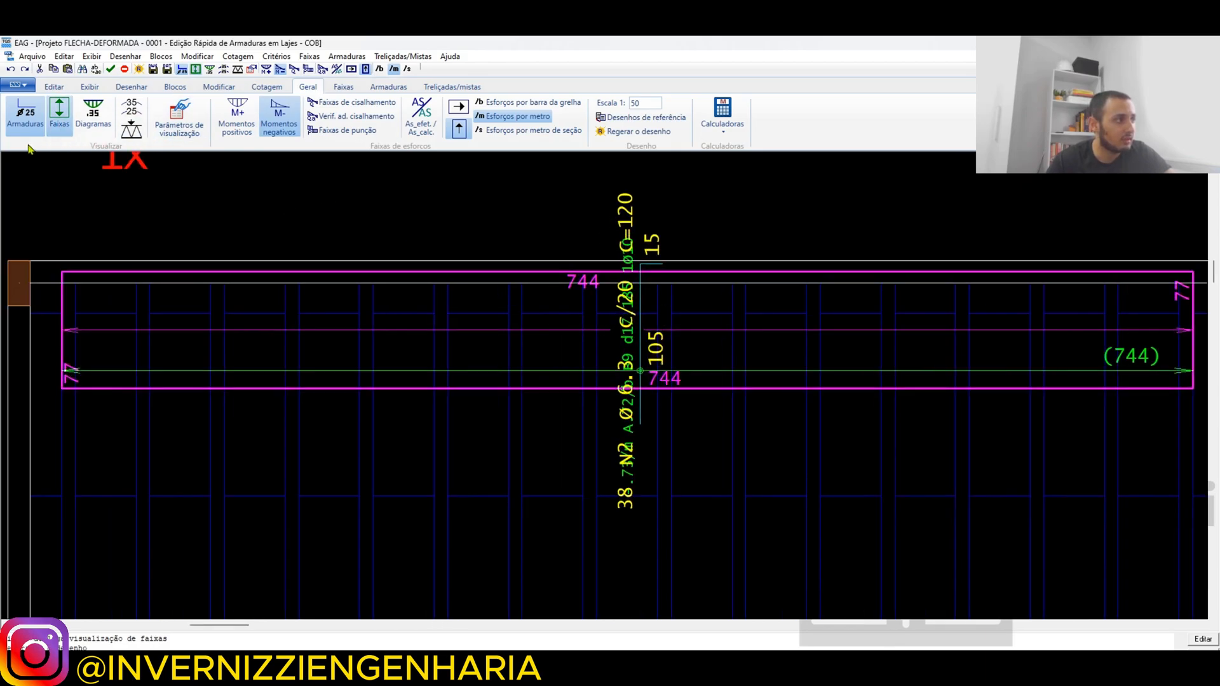
{"action": "left_click", "coordinate": [25, 115]}
{"action": "scroll", "coordinate": [565, 447], "scroll_direction": "up", "scroll_amount": 2}
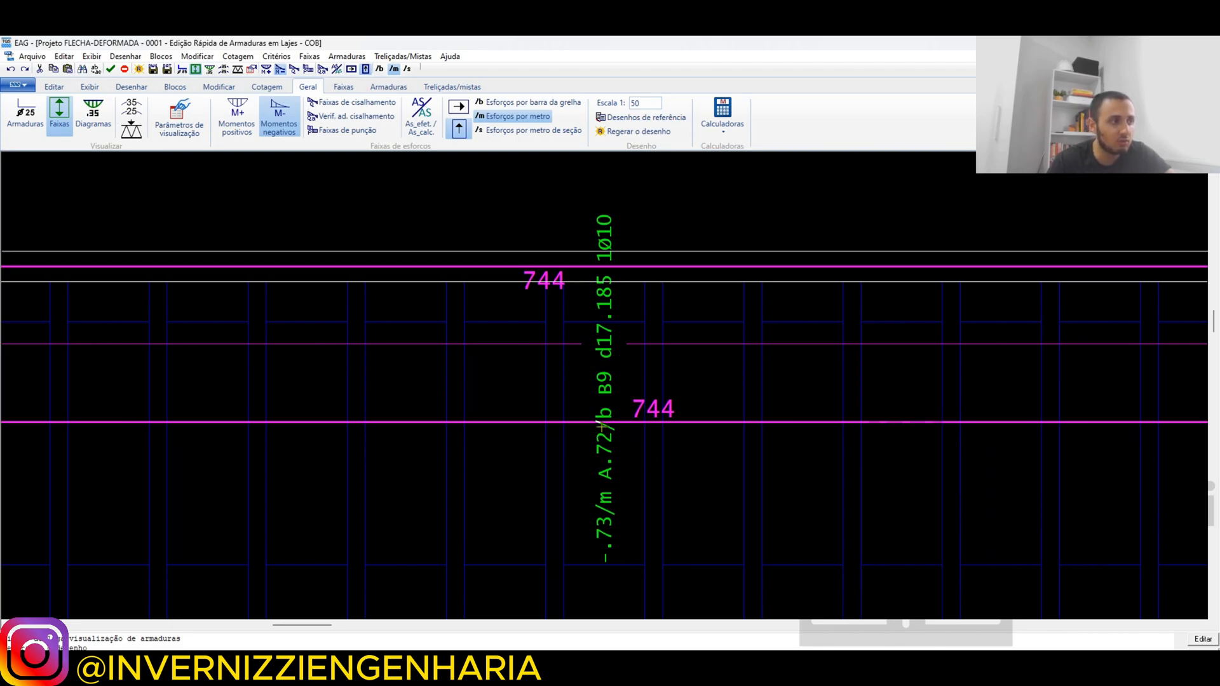
{"action": "scroll", "coordinate": [619, 213], "scroll_direction": "up", "scroll_amount": 1}
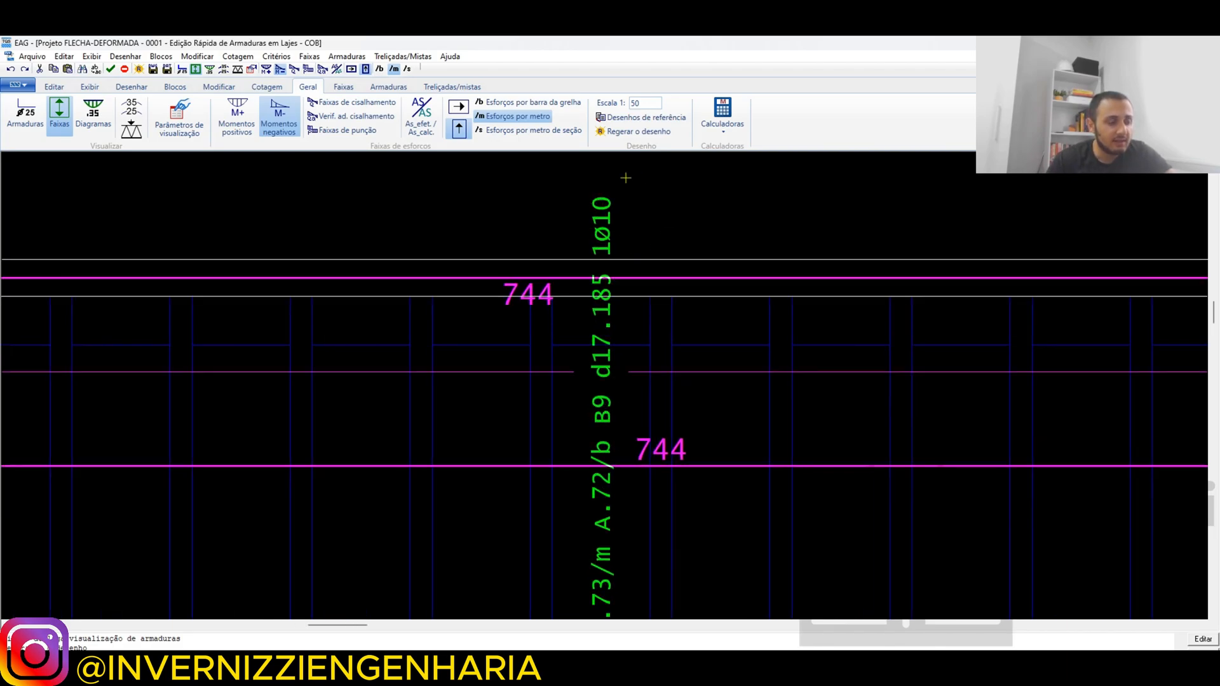
Compare the negative moment strips along the slab's upper and lower long edges.
{"action": "scroll", "coordinate": [614, 201], "scroll_direction": "down", "scroll_amount": 2}
{"action": "scroll", "coordinate": [624, 345], "scroll_direction": "down", "scroll_amount": 2}
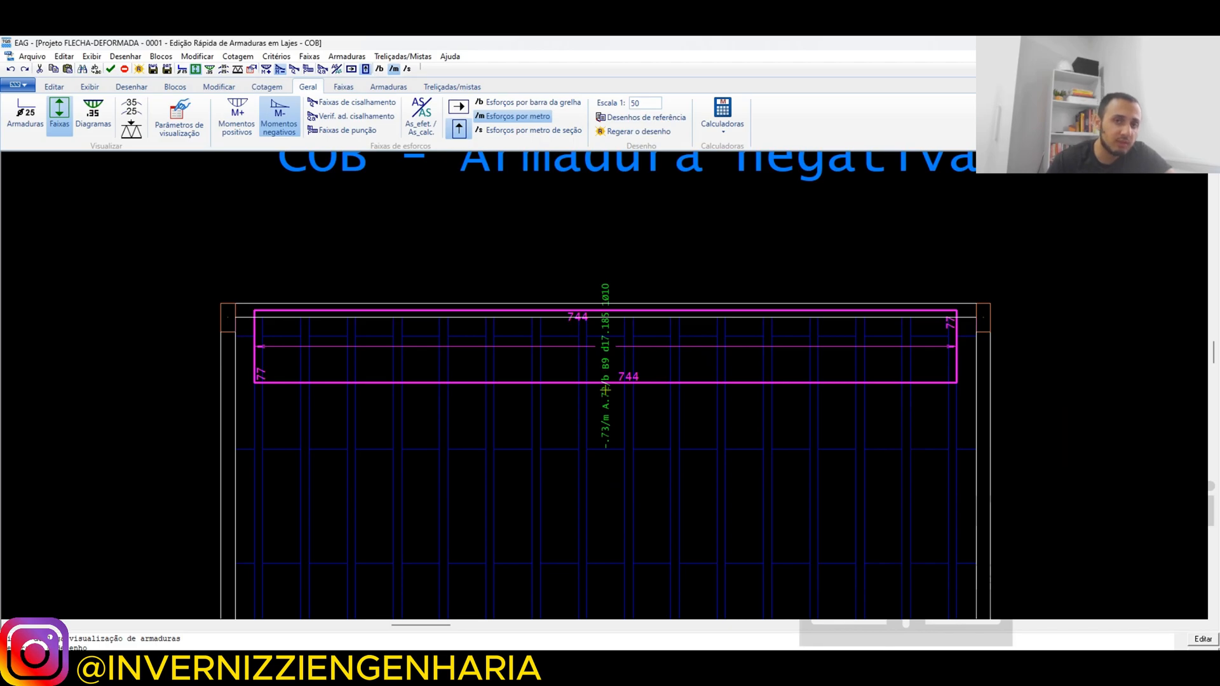
{"action": "scroll", "coordinate": [580, 347], "scroll_direction": "down", "scroll_amount": 1}
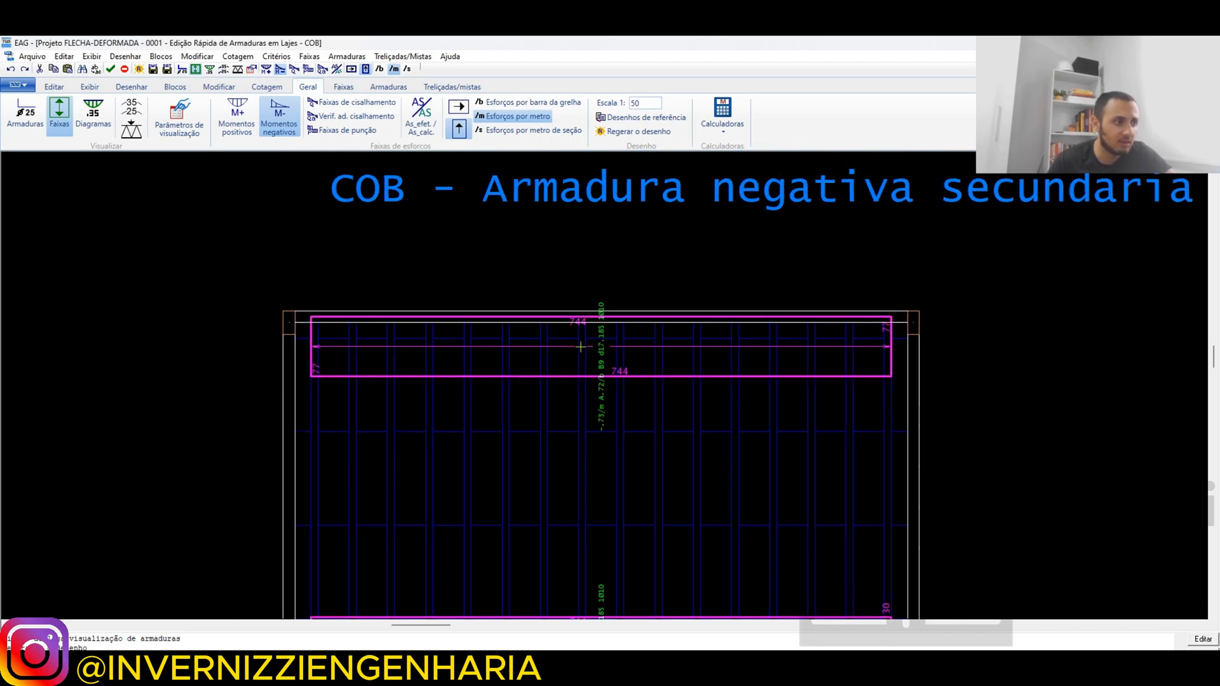
{"action": "scroll", "coordinate": [580, 346], "scroll_direction": "down", "scroll_amount": 1}
{"action": "scroll", "coordinate": [614, 375], "scroll_direction": "up", "scroll_amount": 3}
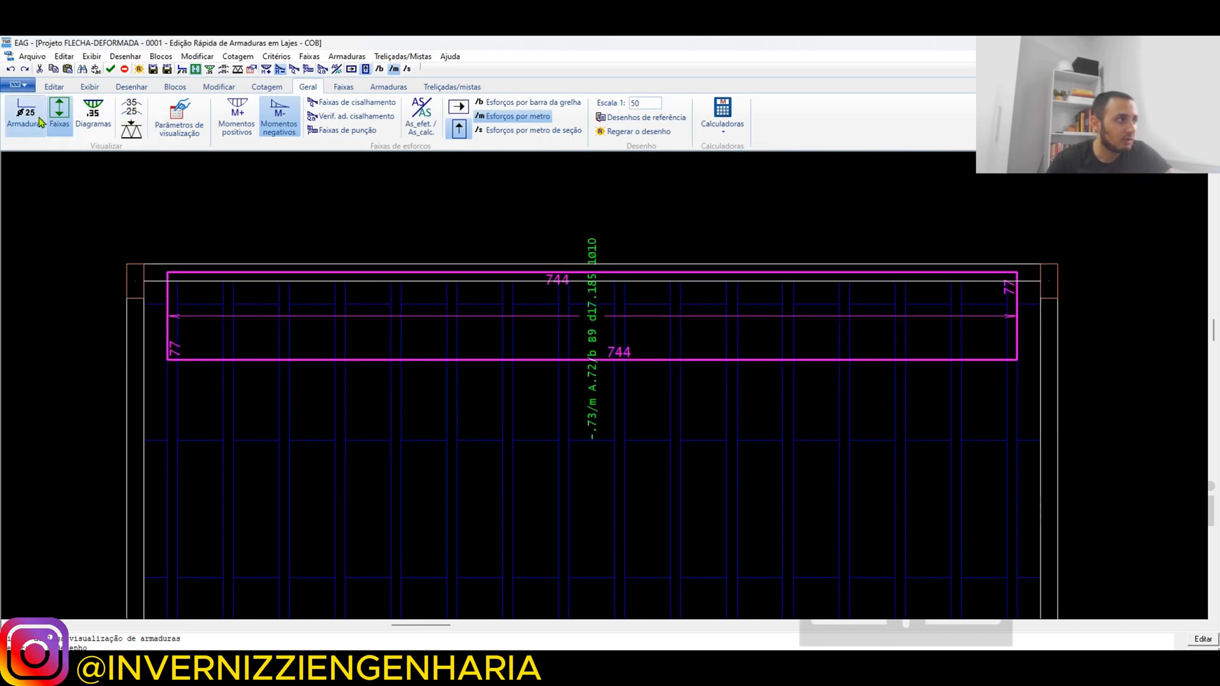
{"action": "scroll", "coordinate": [630, 317], "scroll_direction": "down", "scroll_amount": 2}
{"action": "scroll", "coordinate": [601, 440], "scroll_direction": "up", "scroll_amount": 2}
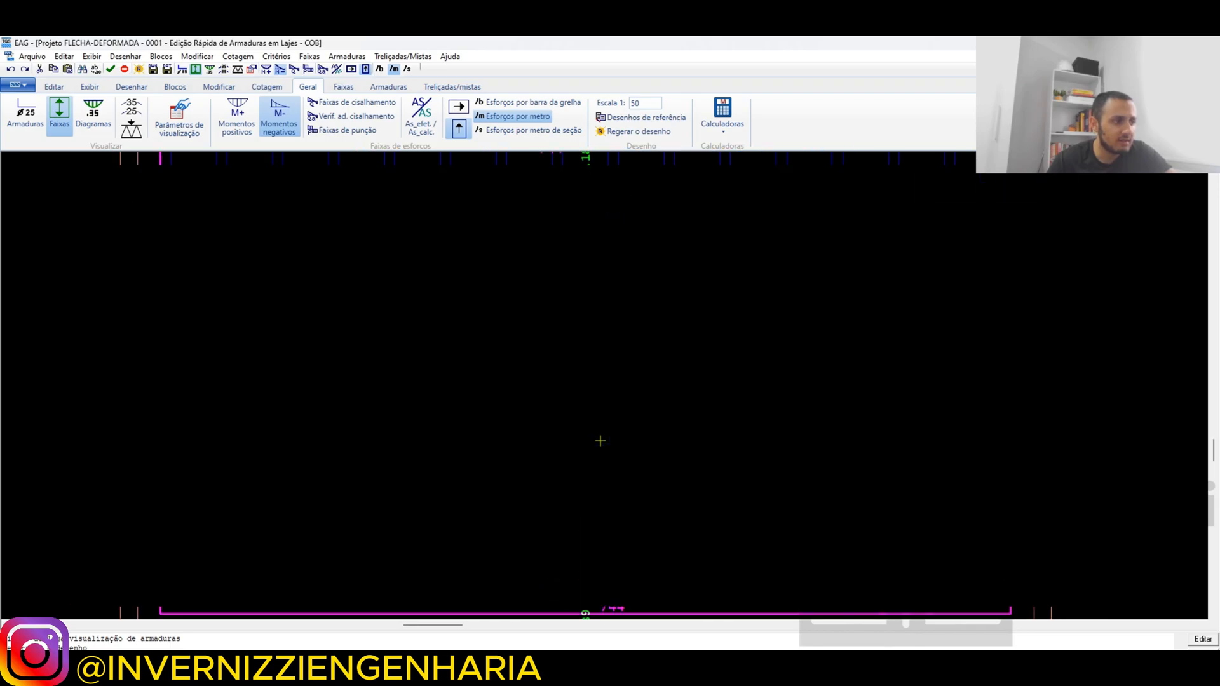
{"action": "scroll", "coordinate": [600, 440], "scroll_direction": "down", "scroll_amount": 2}
Hide the moment strips, bring back the reinforcement bars, and review the N1 and N2 negative bars across the slab.
{"action": "left_click", "coordinate": [59, 115]}
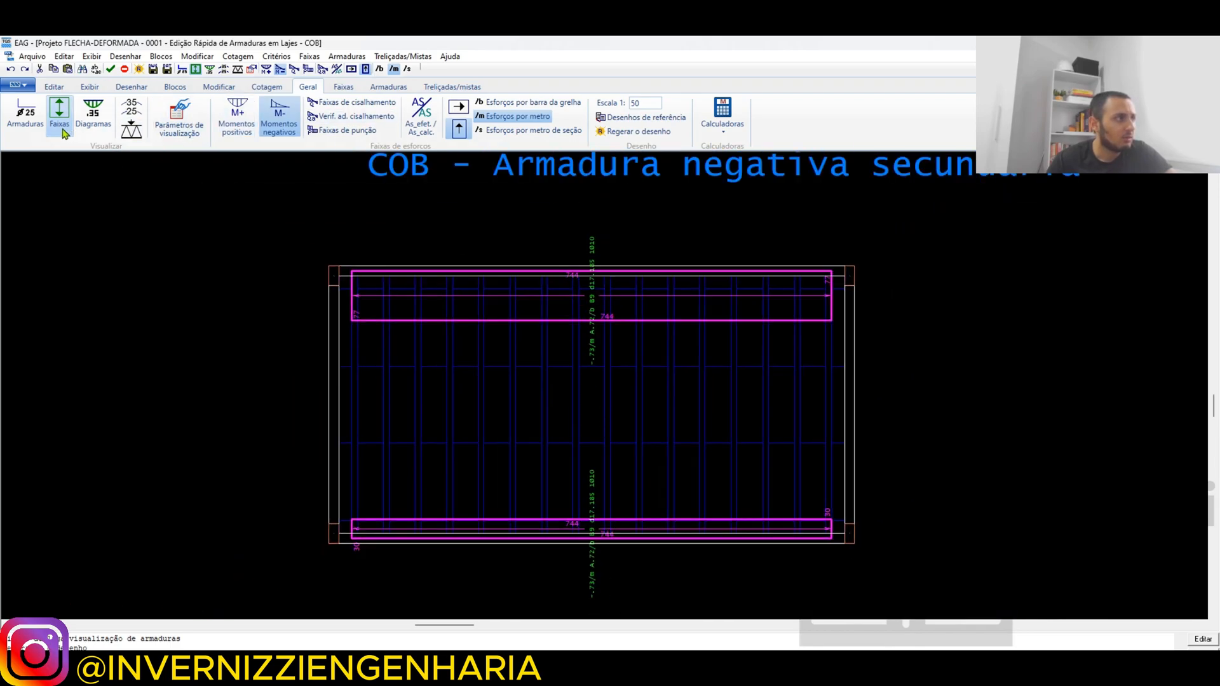
{"action": "left_click", "coordinate": [25, 120]}
{"action": "scroll", "coordinate": [610, 406], "scroll_direction": "down", "scroll_amount": 1}
{"action": "scroll", "coordinate": [566, 467], "scroll_direction": "up", "scroll_amount": 2}
{"action": "scroll", "coordinate": [610, 463], "scroll_direction": "down", "scroll_amount": 2}
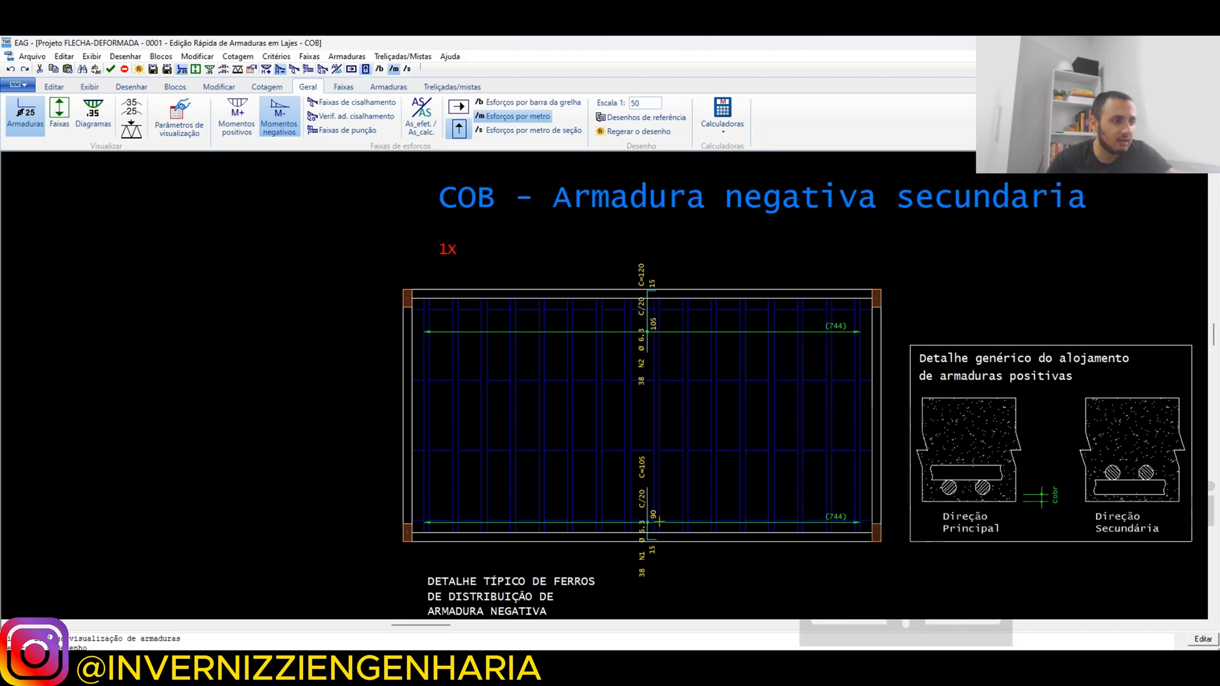
{"action": "scroll", "coordinate": [632, 349], "scroll_direction": "up", "scroll_amount": 2}
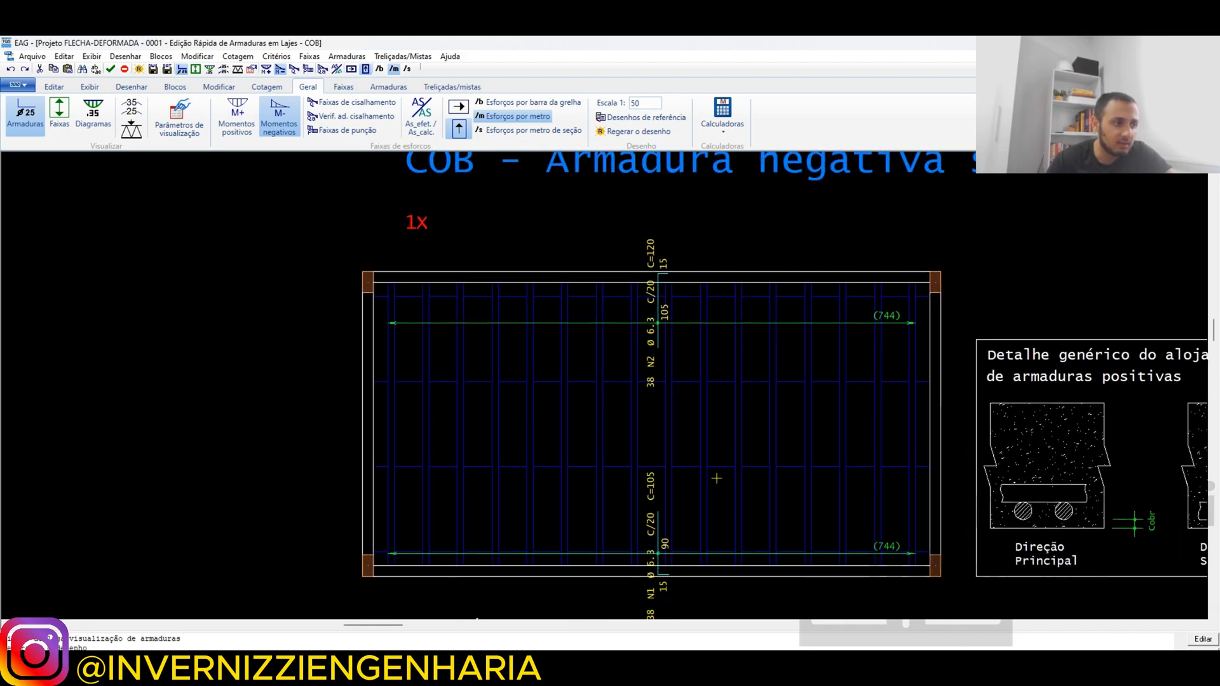
{"action": "scroll", "coordinate": [637, 334], "scroll_direction": "up", "scroll_amount": 1}
{"action": "scroll", "coordinate": [637, 334], "scroll_direction": "down", "scroll_amount": 2}
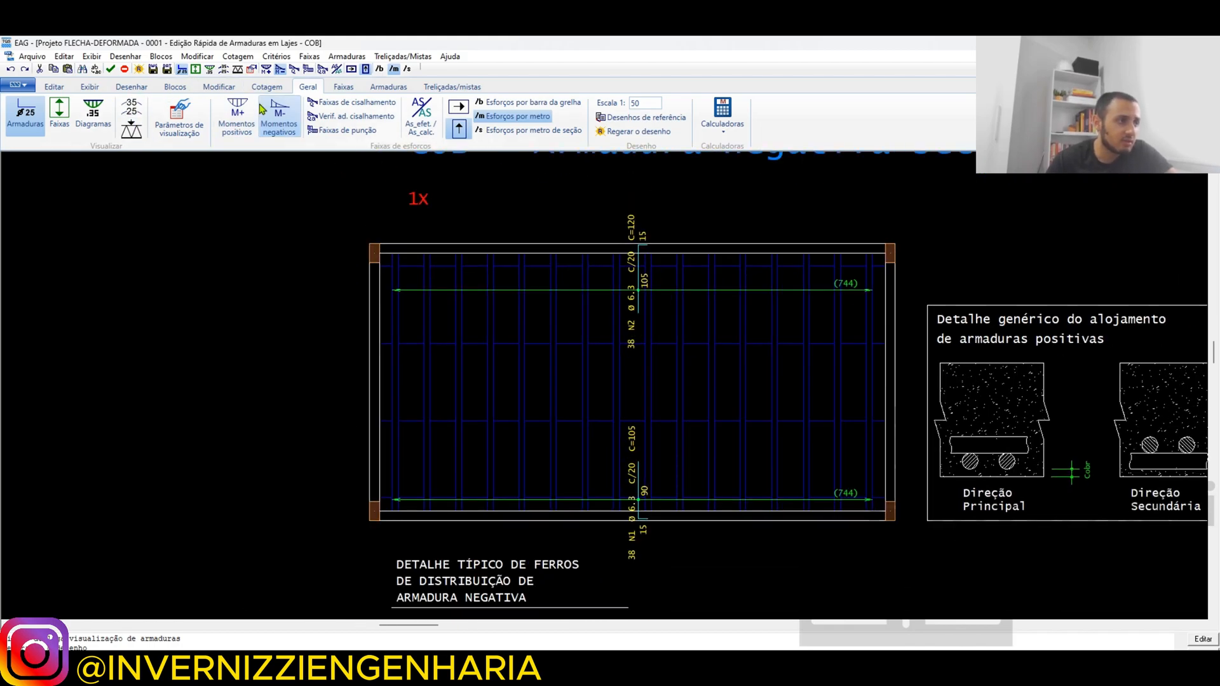
Save the secondary negative reinforcement drawing, overwriting the existing ARN0003V.DWG file.
{"action": "left_click", "coordinate": [151, 71]}
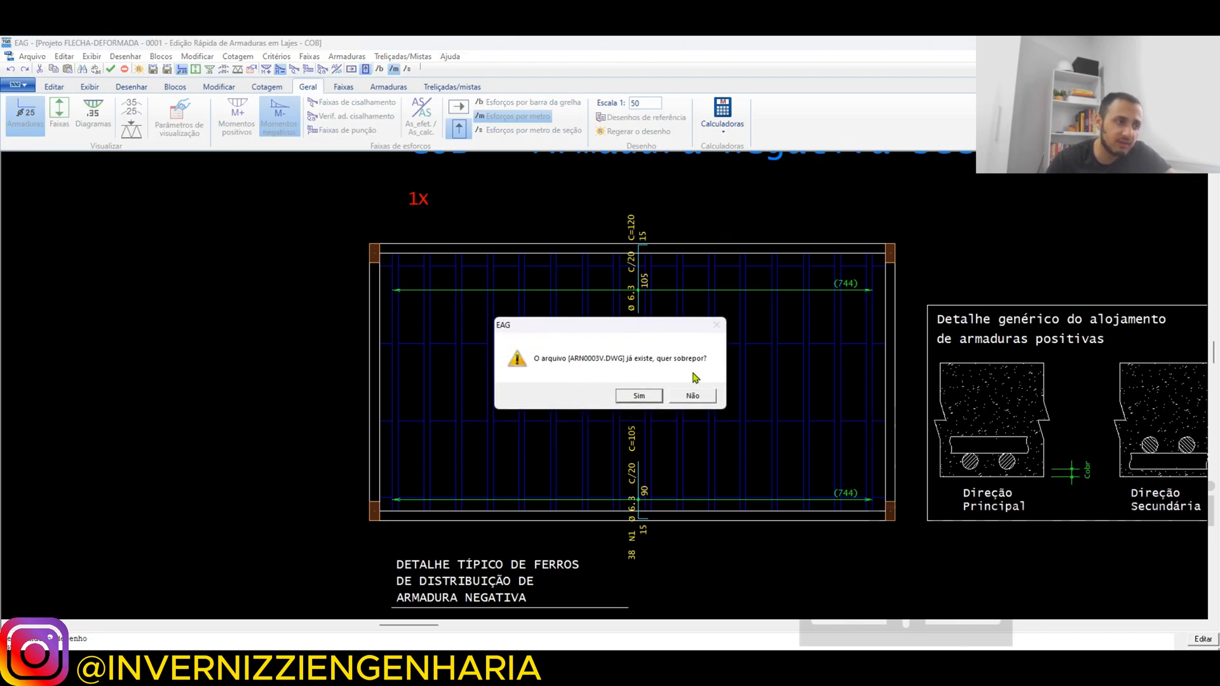
{"action": "left_click", "coordinate": [635, 395]}
{"action": "scroll", "coordinate": [668, 386], "scroll_direction": "down", "scroll_amount": 1}
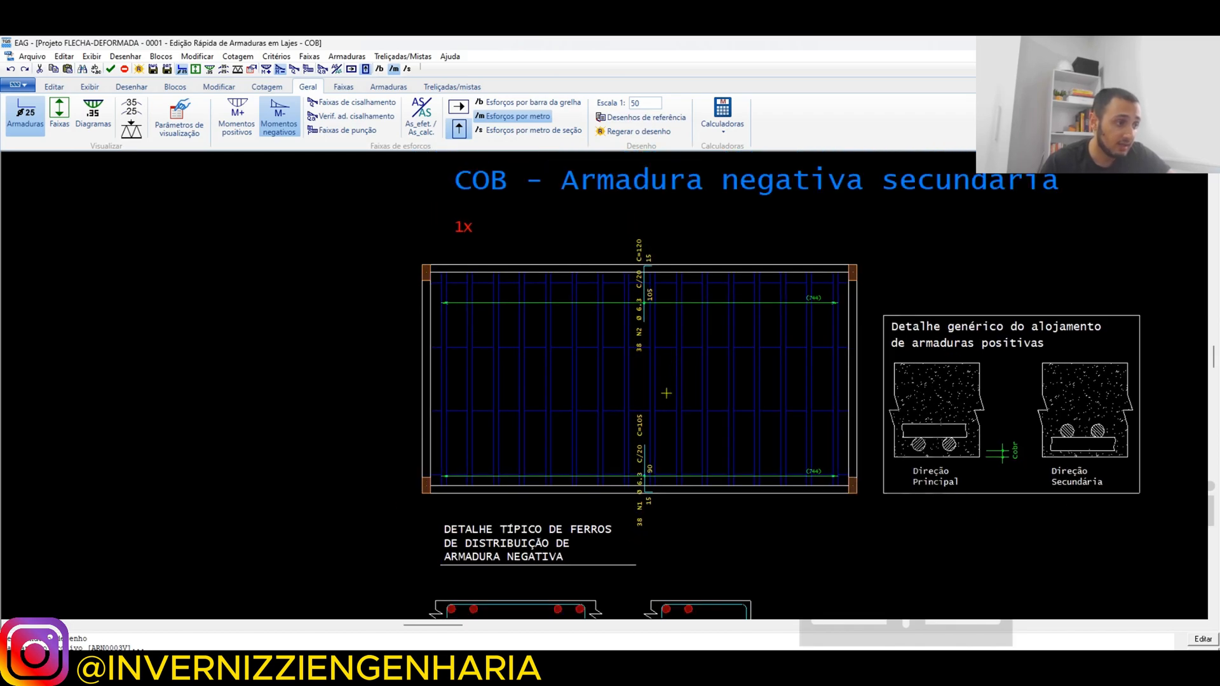
Try to join the secondary-direction N1 and N2 negative bars into one continuous bar across the slab.
{"action": "scroll", "coordinate": [662, 403], "scroll_direction": "up", "scroll_amount": 1}
{"action": "left_click", "coordinate": [391, 89]}
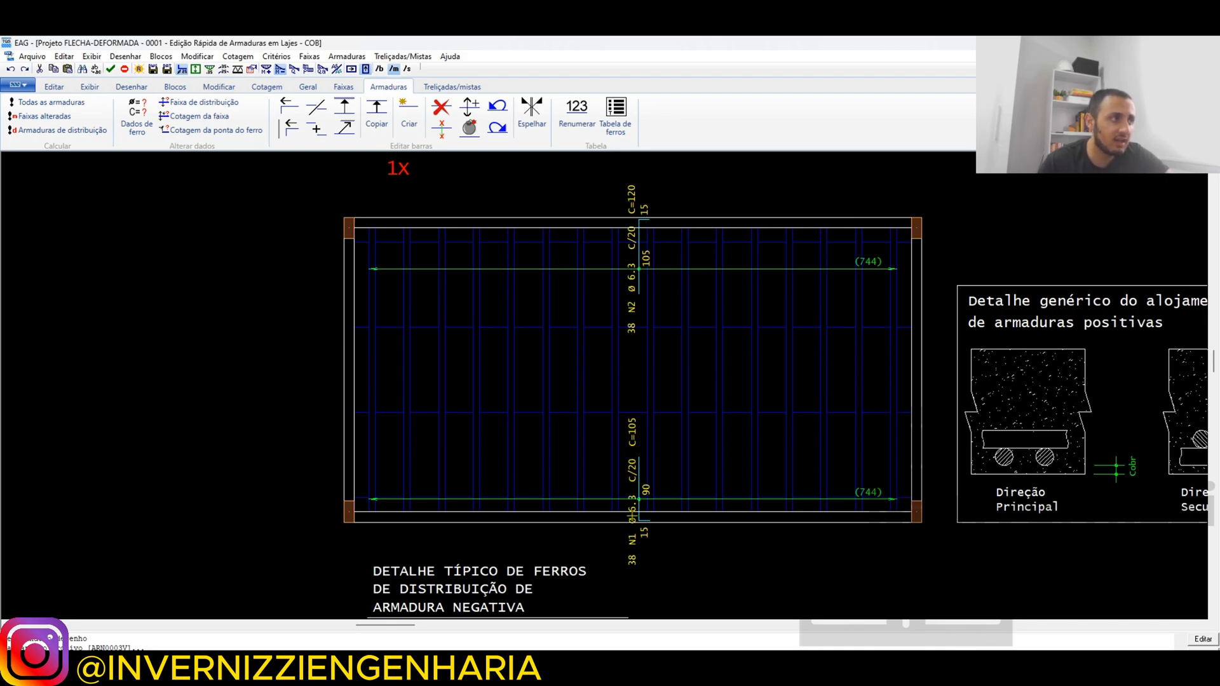
{"action": "left_click", "coordinate": [316, 131]}
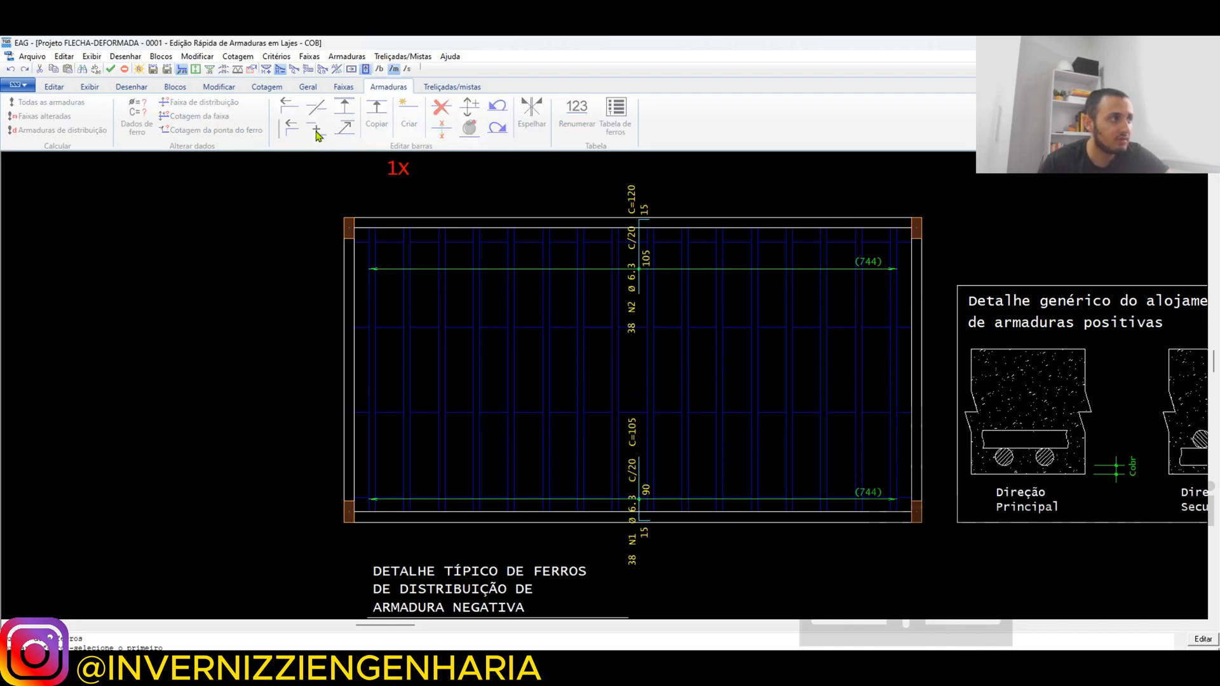
{"action": "left_click", "coordinate": [639, 474]}
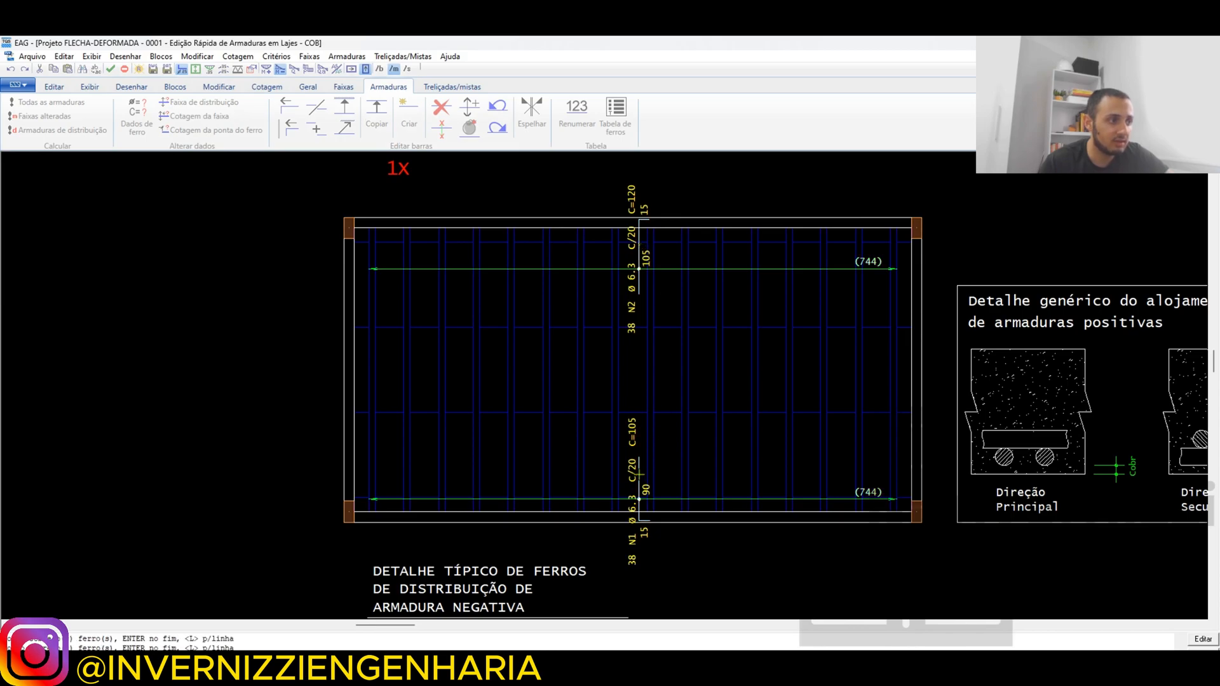
{"action": "key", "text": "Return"}
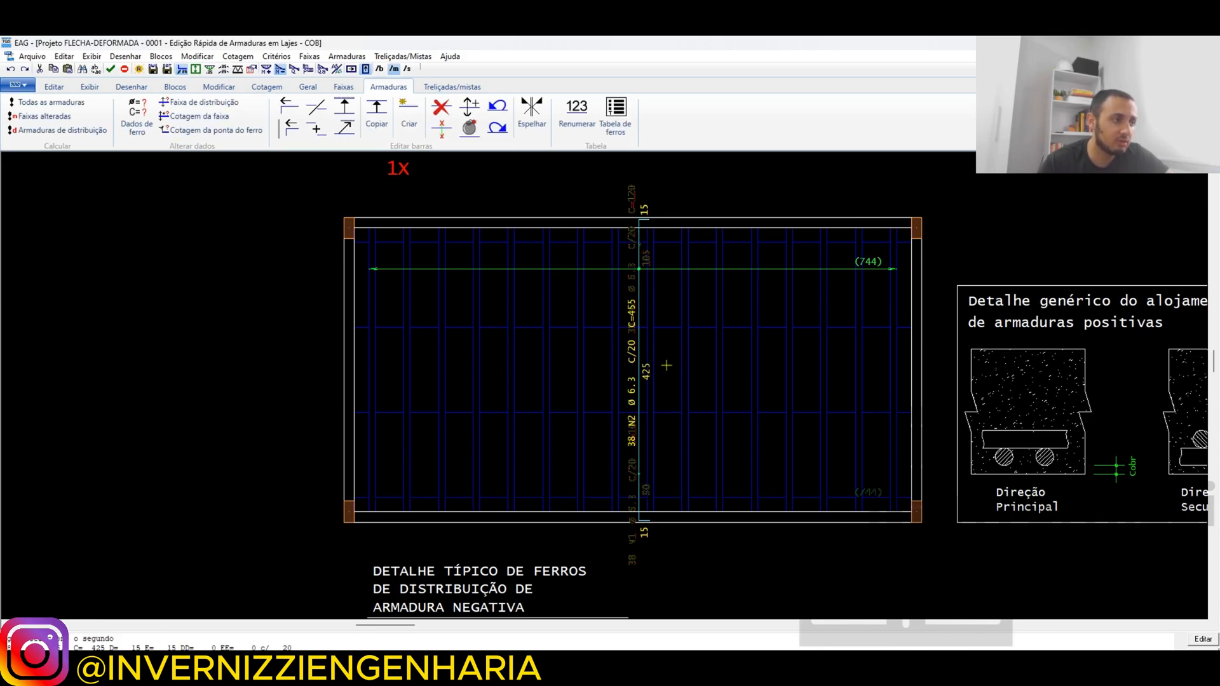
{"action": "scroll", "coordinate": [657, 385], "scroll_direction": "up", "scroll_amount": 1}
{"action": "scroll", "coordinate": [643, 366], "scroll_direction": "down", "scroll_amount": 1}
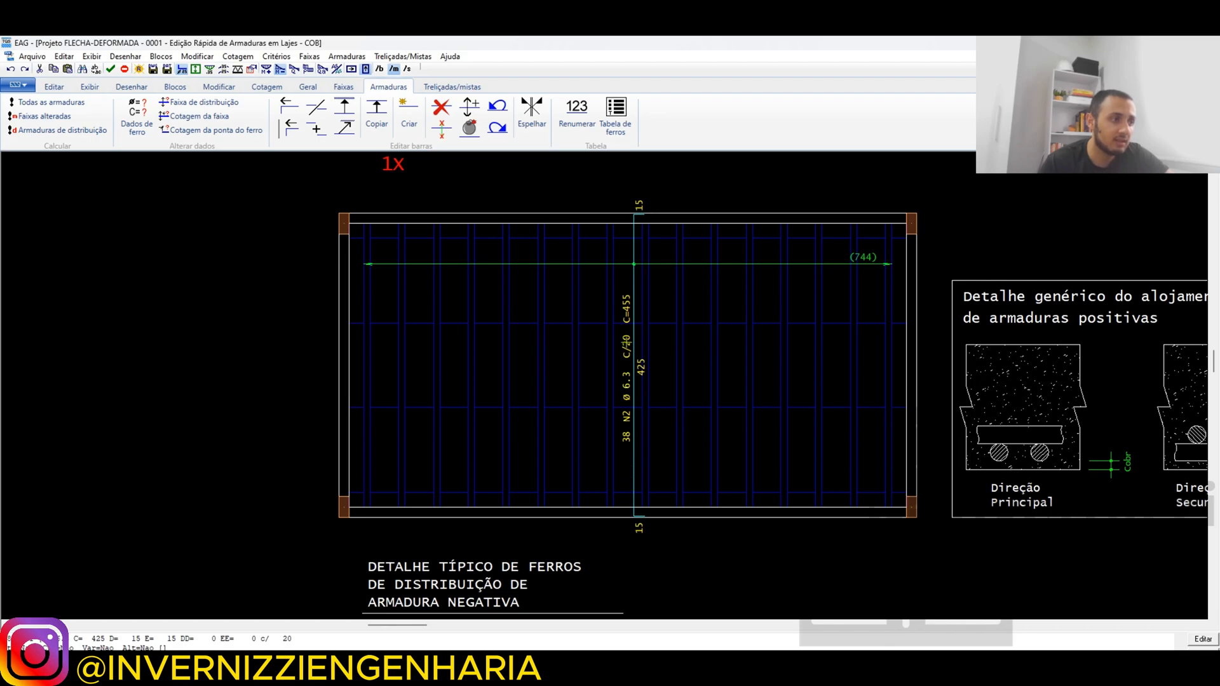
{"action": "scroll", "coordinate": [628, 356], "scroll_direction": "up", "scroll_amount": 1}
{"action": "scroll", "coordinate": [641, 332], "scroll_direction": "down", "scroll_amount": 2}
{"action": "scroll", "coordinate": [552, 507], "scroll_direction": "up", "scroll_amount": 4}
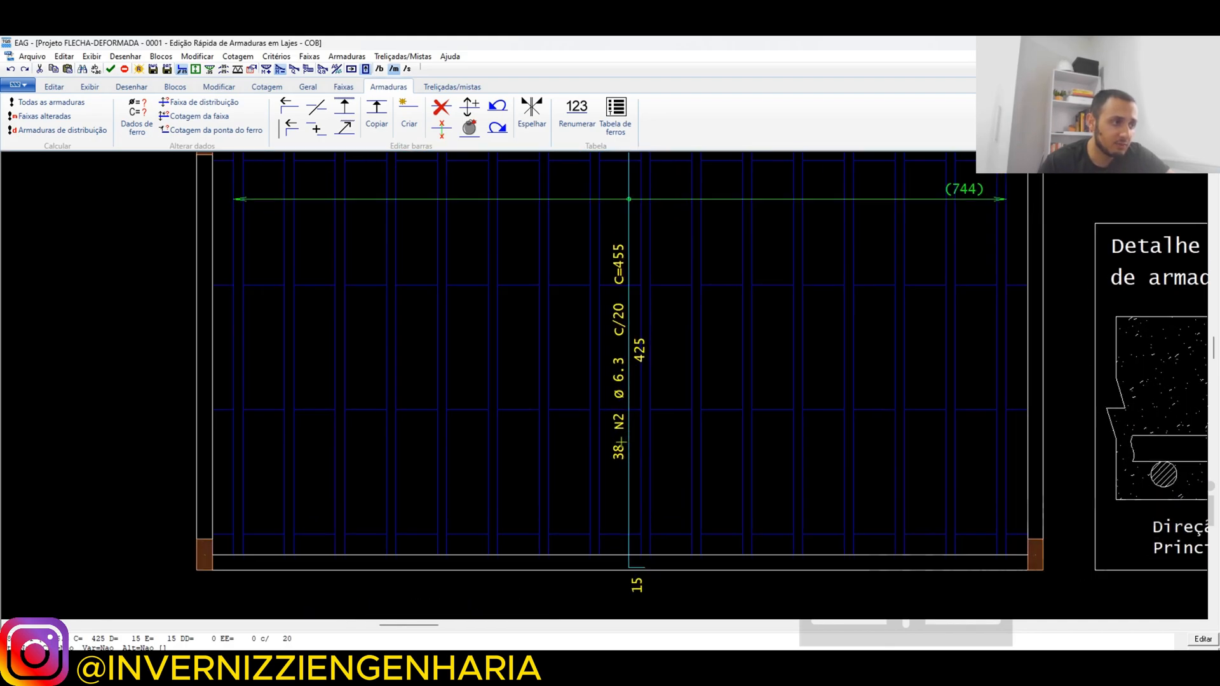
{"action": "scroll", "coordinate": [587, 496], "scroll_direction": "down", "scroll_amount": 1}
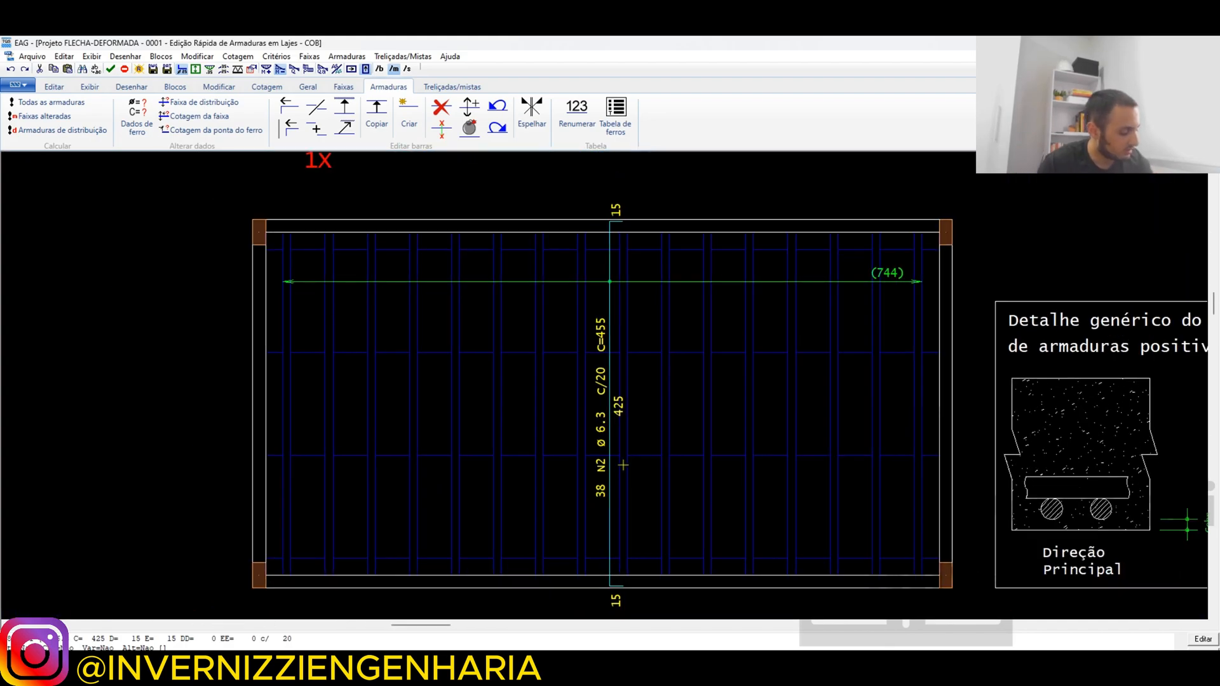
{"action": "scroll", "coordinate": [634, 328], "scroll_direction": "up", "scroll_amount": 1}
{"action": "scroll", "coordinate": [627, 408], "scroll_direction": "down", "scroll_amount": 1}
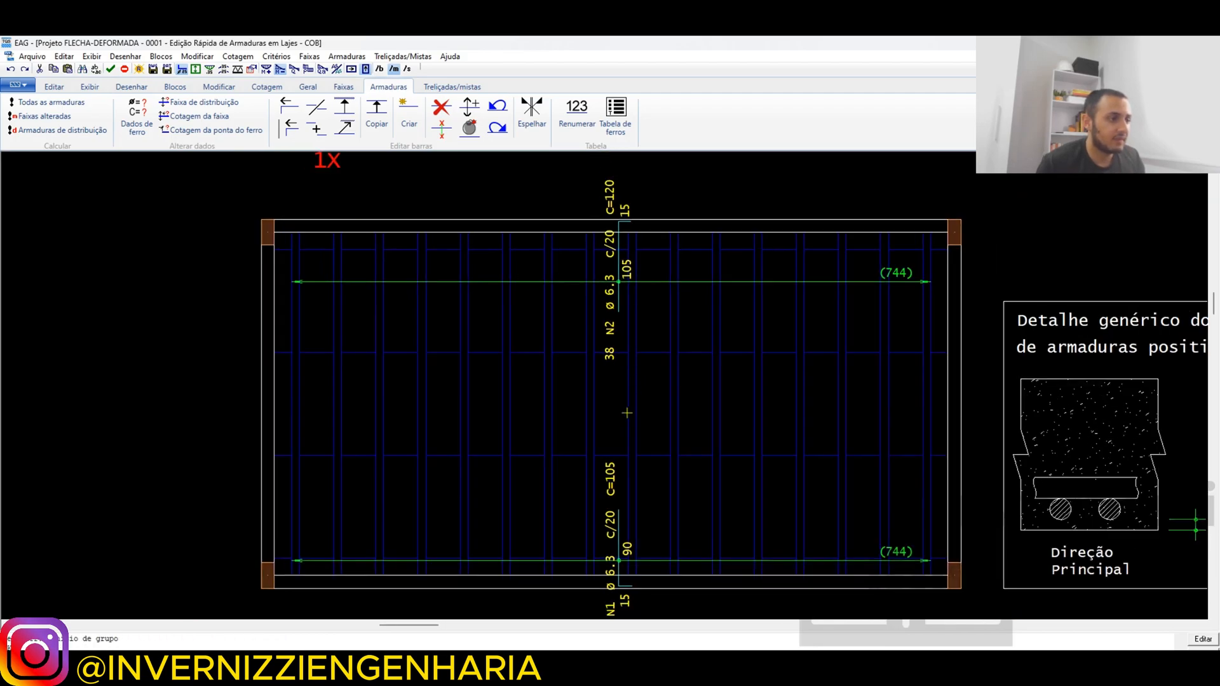
Join the upper N2 and lower N1 negative bars into a single continuous bar and review the joined bar's label.
{"action": "scroll", "coordinate": [631, 593], "scroll_direction": "down", "scroll_amount": 1}
{"action": "scroll", "coordinate": [631, 592], "scroll_direction": "up", "scroll_amount": 2}
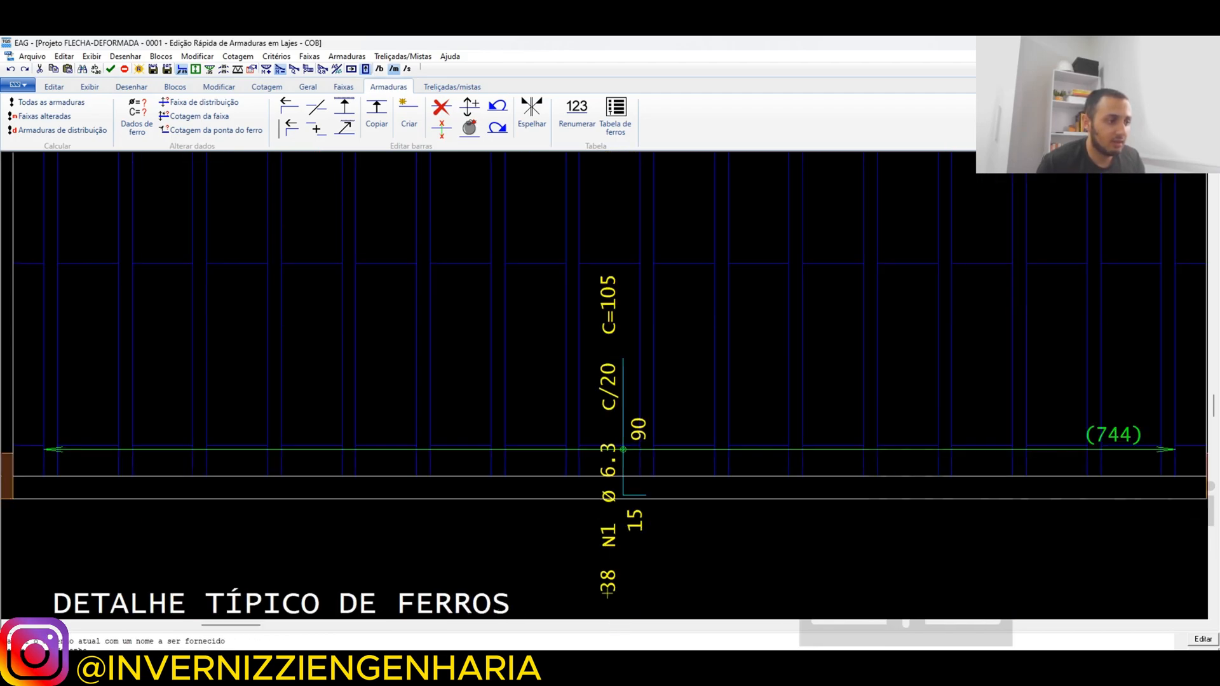
{"action": "scroll", "coordinate": [613, 532], "scroll_direction": "down", "scroll_amount": 2}
{"action": "scroll", "coordinate": [607, 292], "scroll_direction": "up", "scroll_amount": 2}
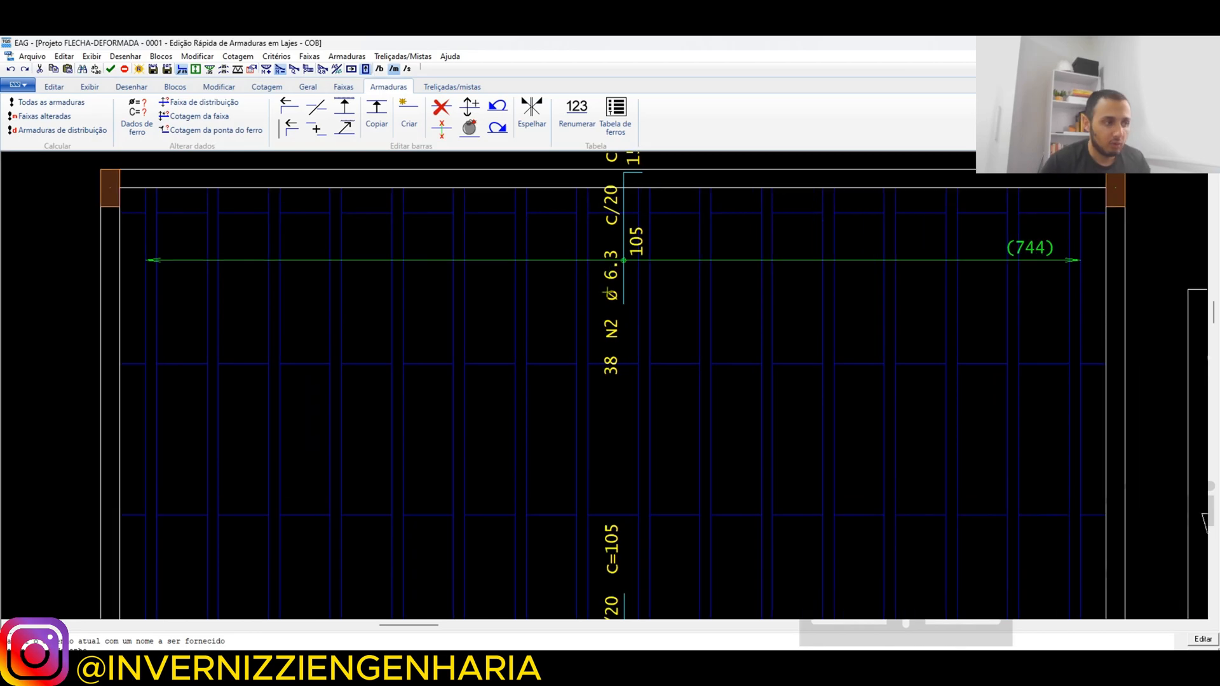
{"action": "scroll", "coordinate": [608, 292], "scroll_direction": "down", "scroll_amount": 2}
{"action": "left_click", "coordinate": [318, 129]}
{"action": "left_click", "coordinate": [663, 287]}
{"action": "left_click", "coordinate": [667, 515]}
{"action": "key", "text": "Return"}
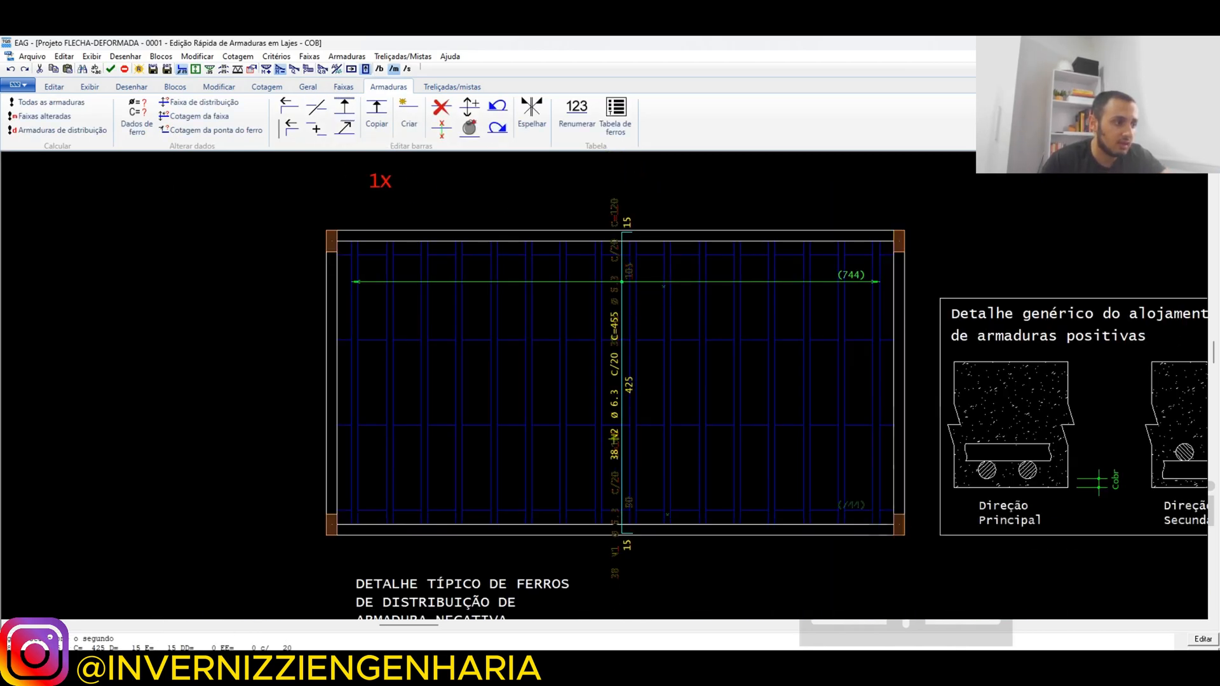
{"action": "scroll", "coordinate": [614, 440], "scroll_direction": "up", "scroll_amount": 2}
{"action": "scroll", "coordinate": [638, 490], "scroll_direction": "down", "scroll_amount": 1}
{"action": "scroll", "coordinate": [613, 438], "scroll_direction": "up", "scroll_amount": 2}
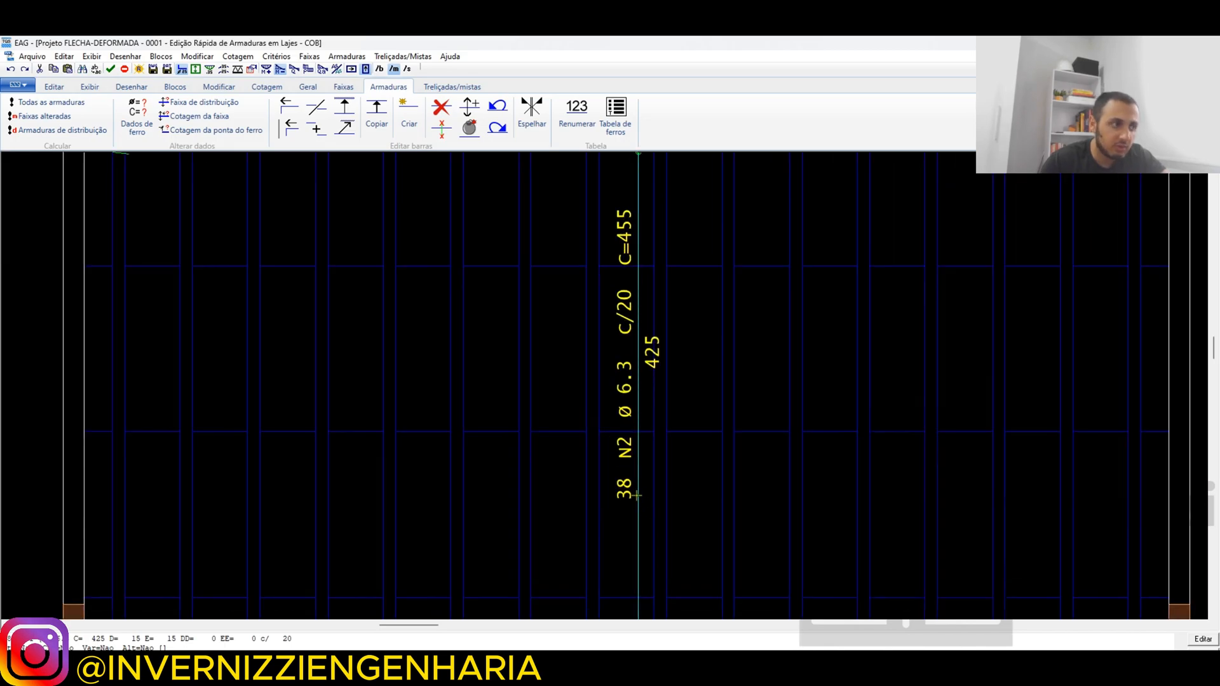
{"action": "scroll", "coordinate": [638, 495], "scroll_direction": "down", "scroll_amount": 2}
{"action": "scroll", "coordinate": [558, 410], "scroll_direction": "down", "scroll_amount": 1}
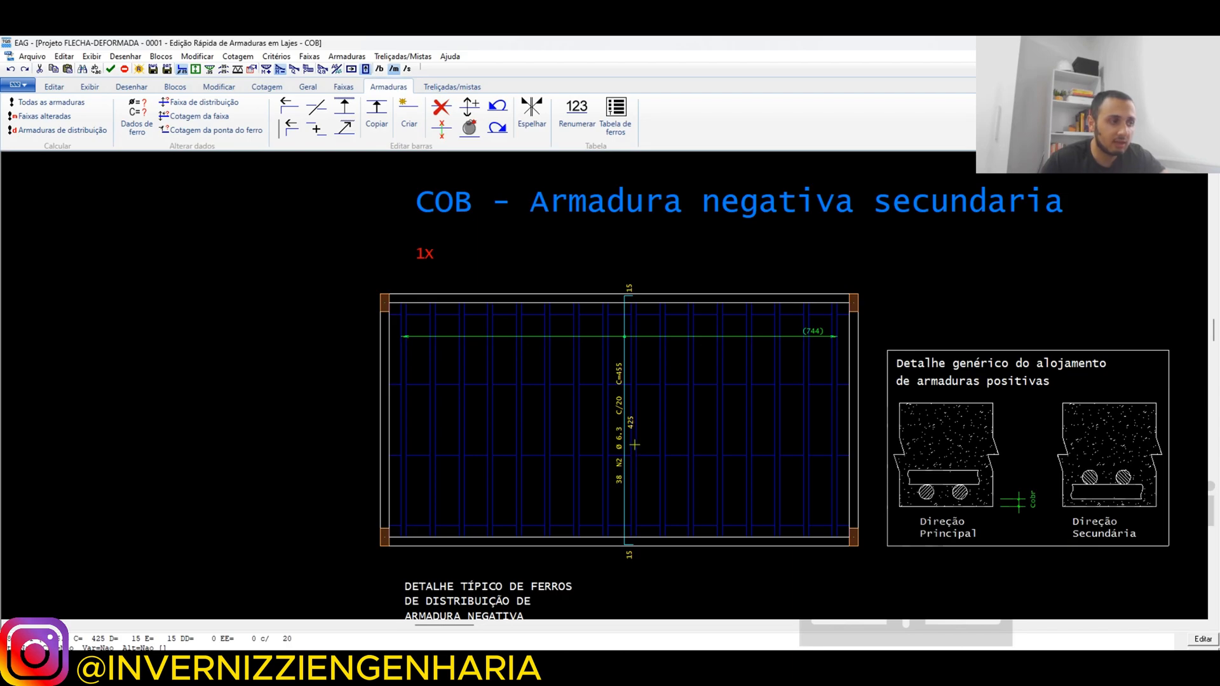
Renumber the reinforcement positions and save the secondary negative drawing, overwriting the ARN0003V file.
{"action": "left_click", "coordinate": [570, 127]}
{"action": "left_click", "coordinate": [615, 379]}
{"action": "scroll", "coordinate": [639, 439], "scroll_direction": "up", "scroll_amount": 2}
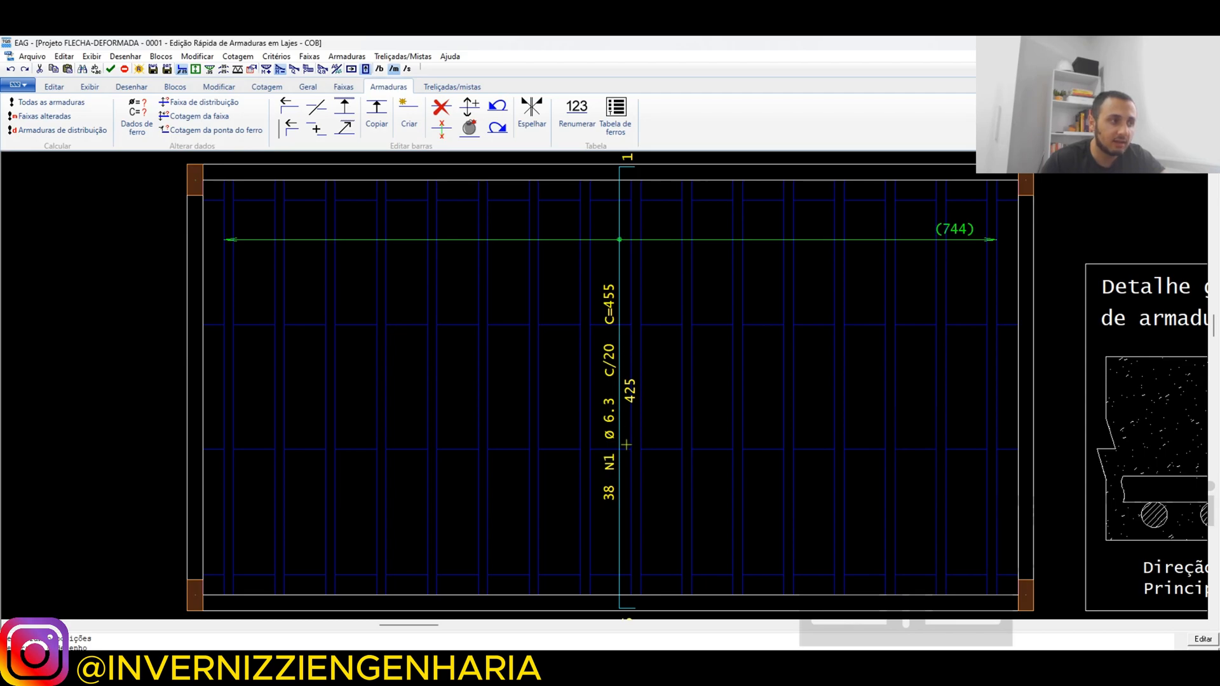
{"action": "scroll", "coordinate": [626, 445], "scroll_direction": "down", "scroll_amount": 2}
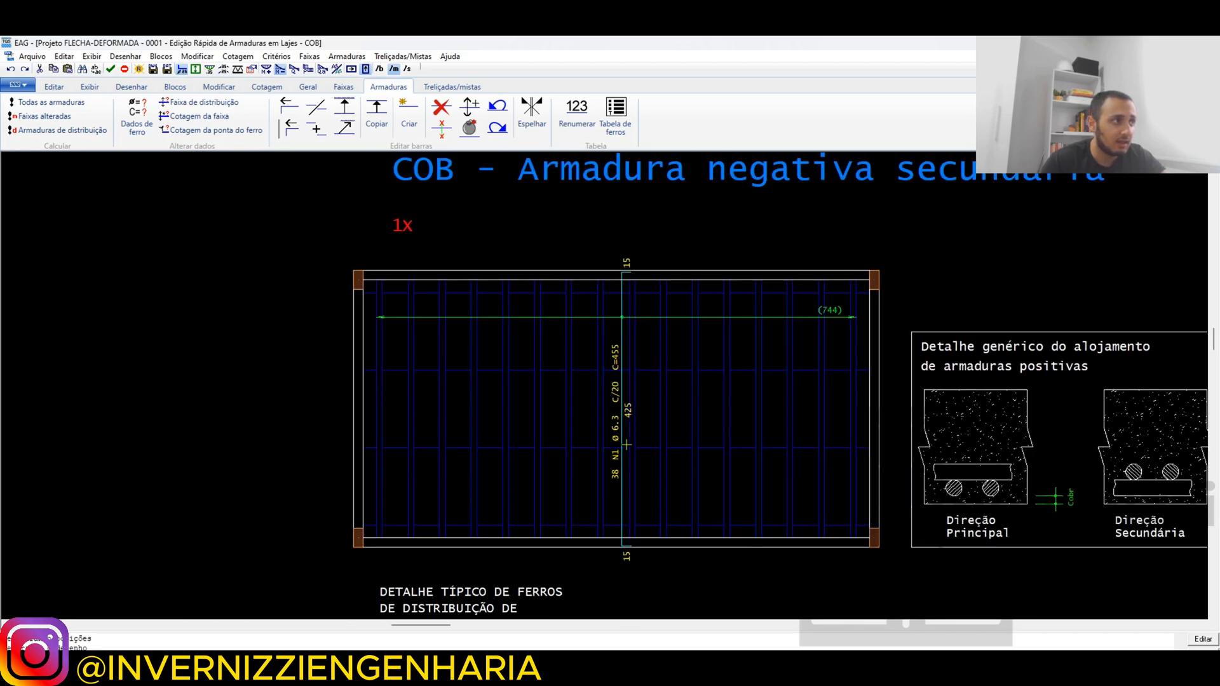
{"action": "left_click", "coordinate": [152, 69]}
{"action": "left_click", "coordinate": [648, 395]}
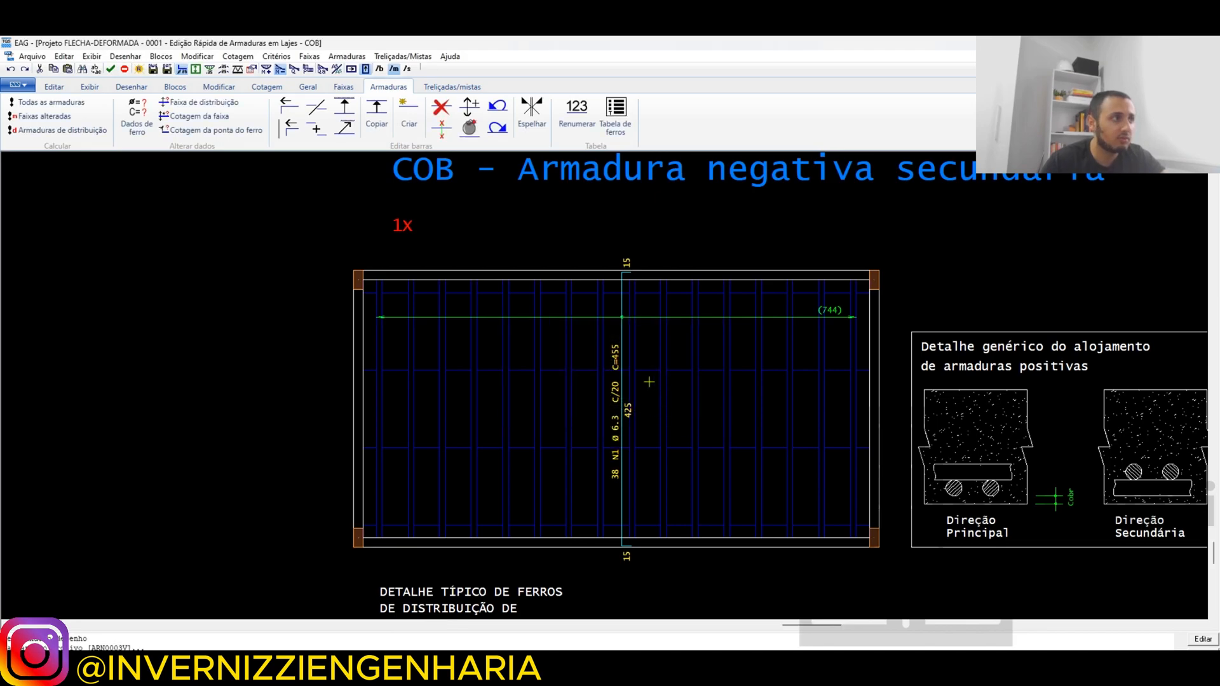
Switch the negative reinforcement display between the principal and secondary directions and examine the continuous bar in the secondary direction.
{"action": "left_click", "coordinate": [305, 86]}
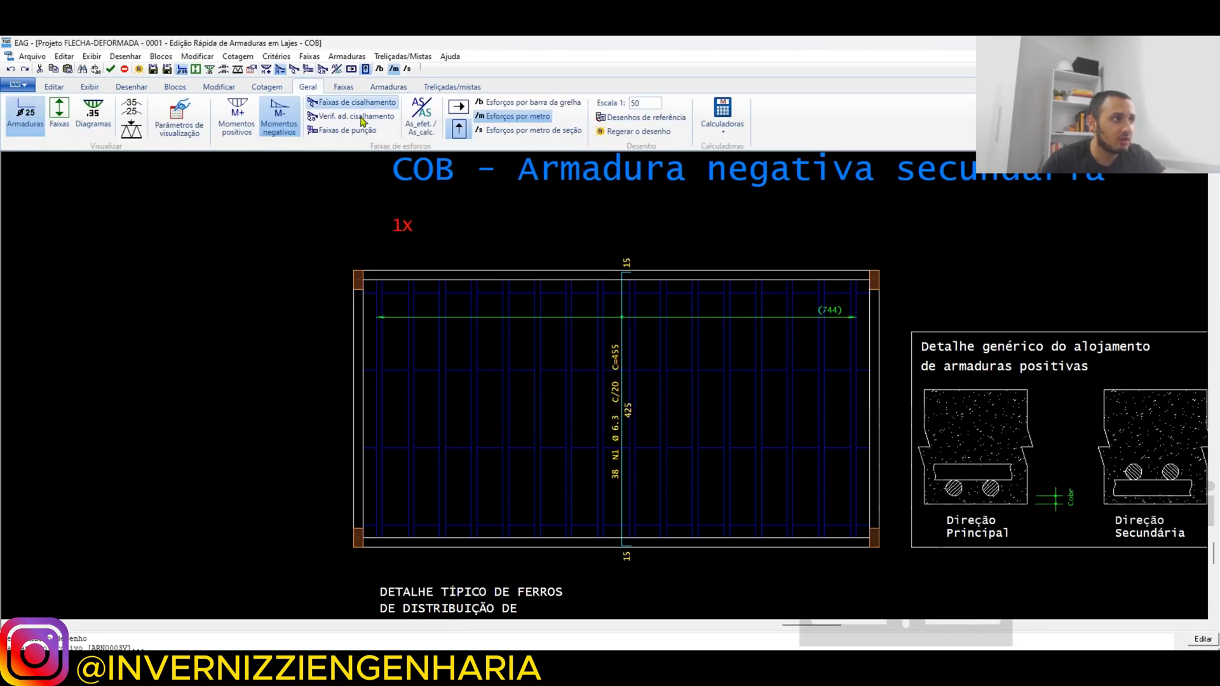
{"action": "left_click", "coordinate": [459, 108]}
{"action": "left_click", "coordinate": [463, 133]}
{"action": "left_click", "coordinate": [460, 109]}
{"action": "left_click", "coordinate": [464, 135]}
{"action": "scroll", "coordinate": [683, 330], "scroll_direction": "down", "scroll_amount": 3}
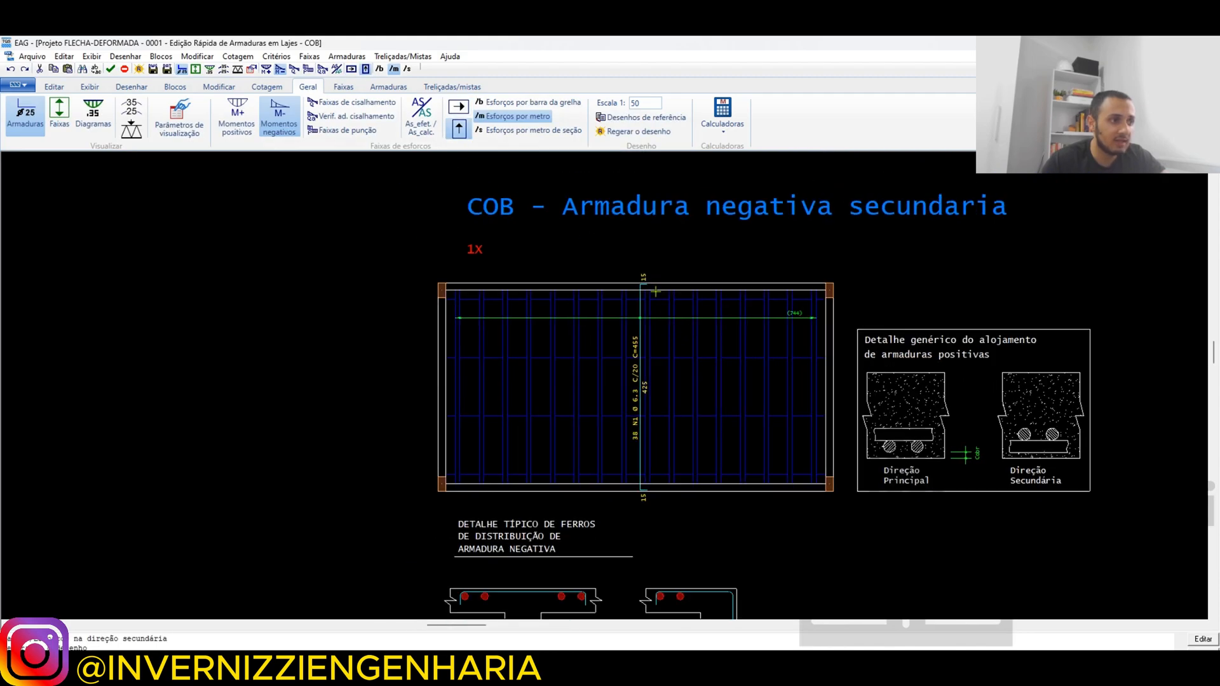
{"action": "scroll", "coordinate": [649, 444], "scroll_direction": "up", "scroll_amount": 4}
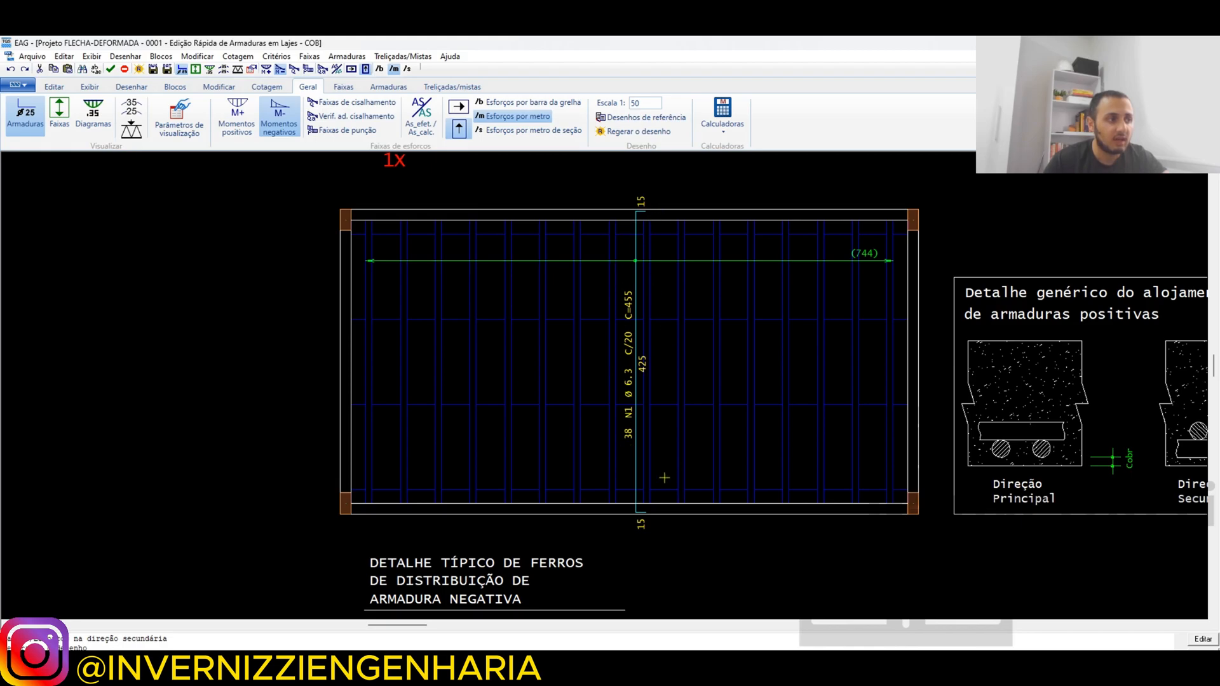
{"action": "scroll", "coordinate": [656, 487], "scroll_direction": "down", "scroll_amount": 1}
{"action": "scroll", "coordinate": [651, 364], "scroll_direction": "up", "scroll_amount": 2}
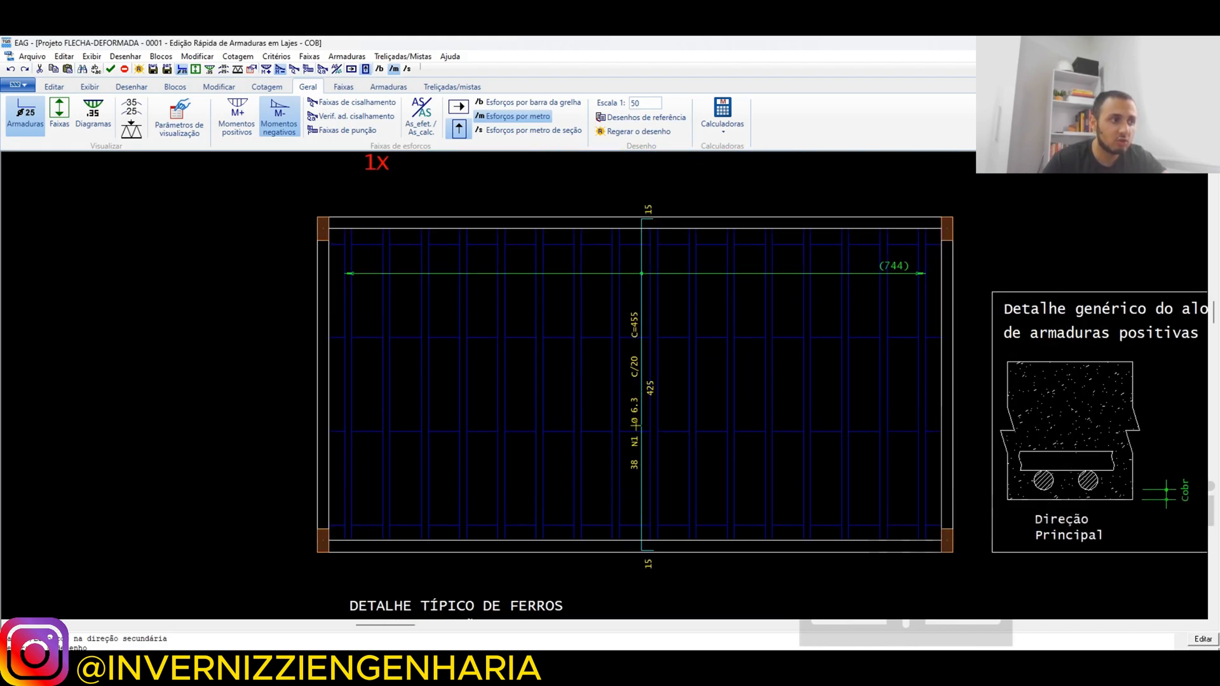
{"action": "scroll", "coordinate": [631, 476], "scroll_direction": "down", "scroll_amount": 1}
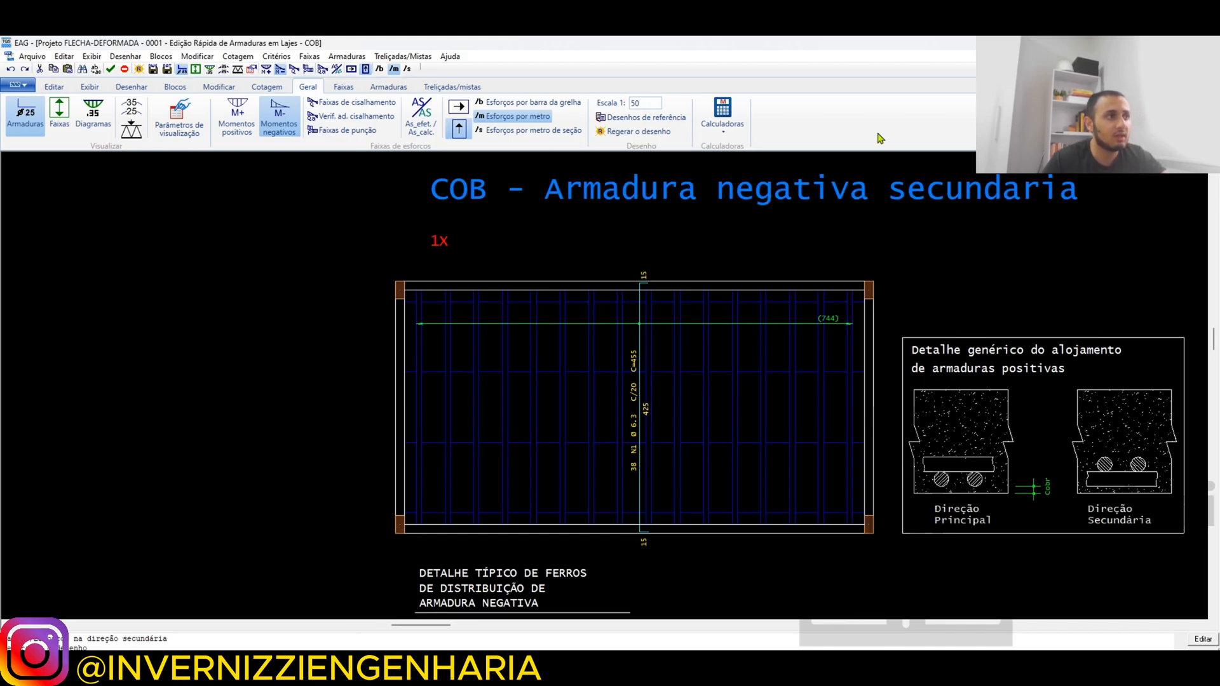
Close the slab reinforcement editor and preview the floor's horizontal negative, vertical negative and horizontal positive reinforcement drawings.
{"action": "key", "text": "alt+F4"}
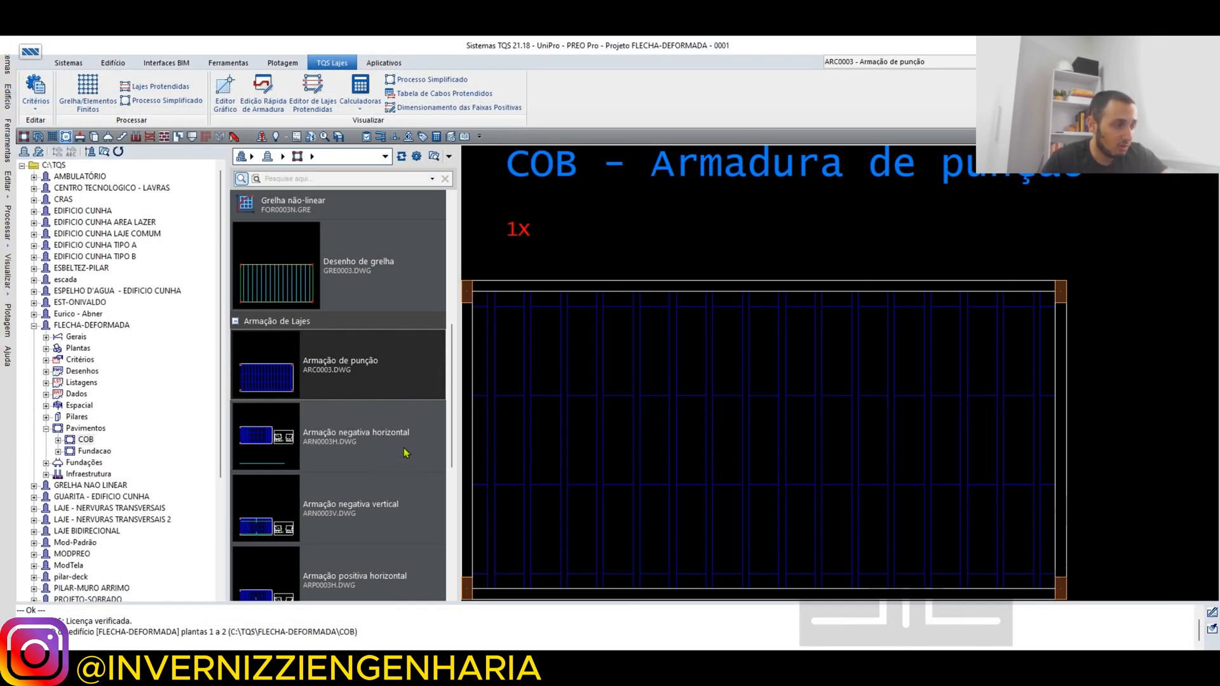
{"action": "scroll", "coordinate": [349, 368], "scroll_direction": "down", "scroll_amount": 2}
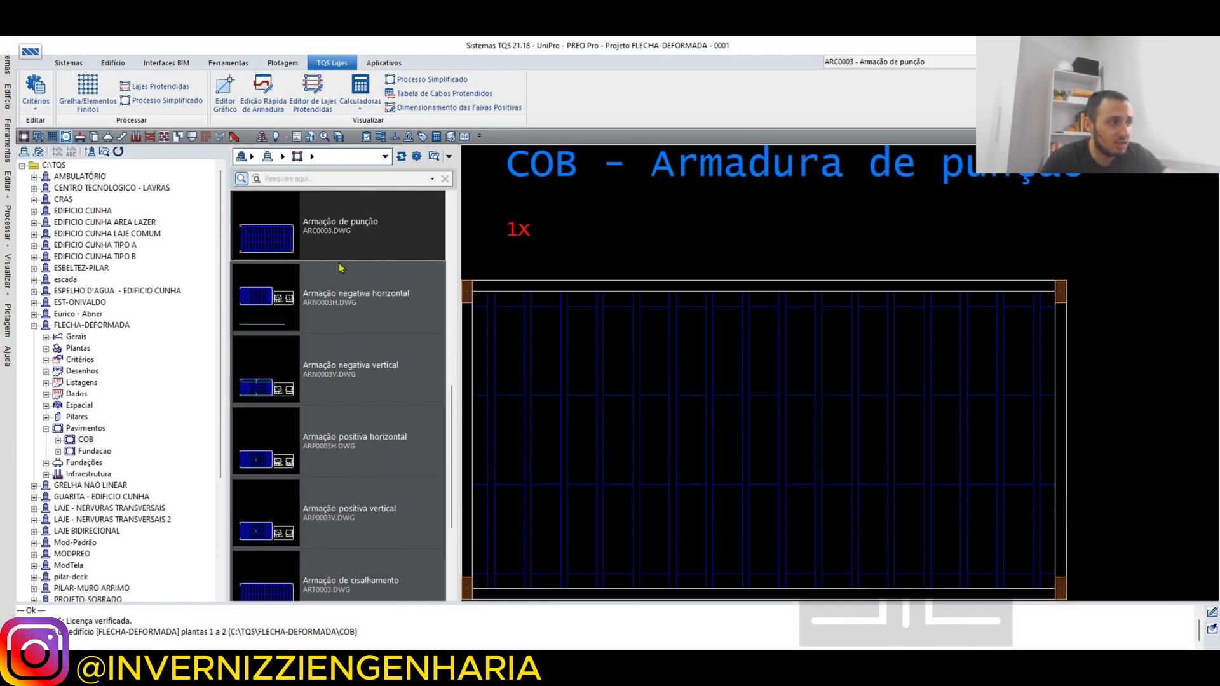
{"action": "left_click", "coordinate": [342, 270]}
{"action": "left_click", "coordinate": [344, 365]}
{"action": "left_click", "coordinate": [375, 452]}
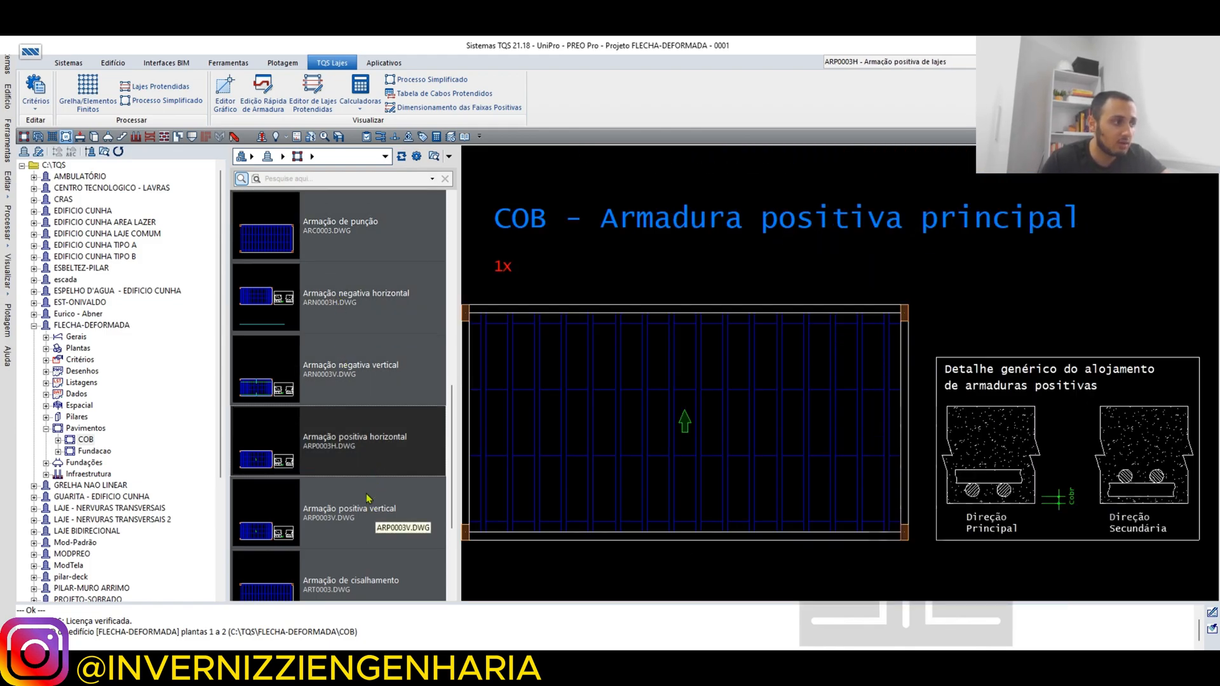
Open the VIGOTAS.DWG drawing to view the trussed joist layout, and close it.
{"action": "scroll", "coordinate": [375, 507], "scroll_direction": "down", "scroll_amount": 3}
{"action": "double_click", "coordinate": [350, 505]}
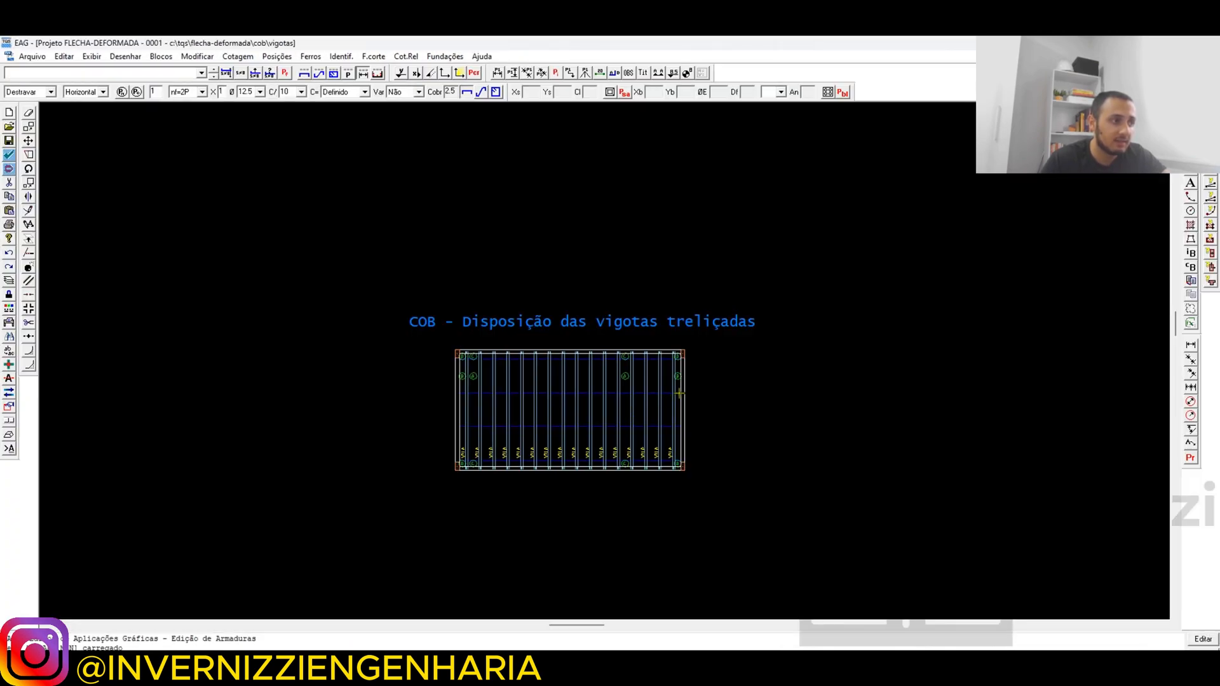
{"action": "scroll", "coordinate": [551, 414], "scroll_direction": "up", "scroll_amount": 1}
{"action": "left_click", "coordinate": [1176, 42]}
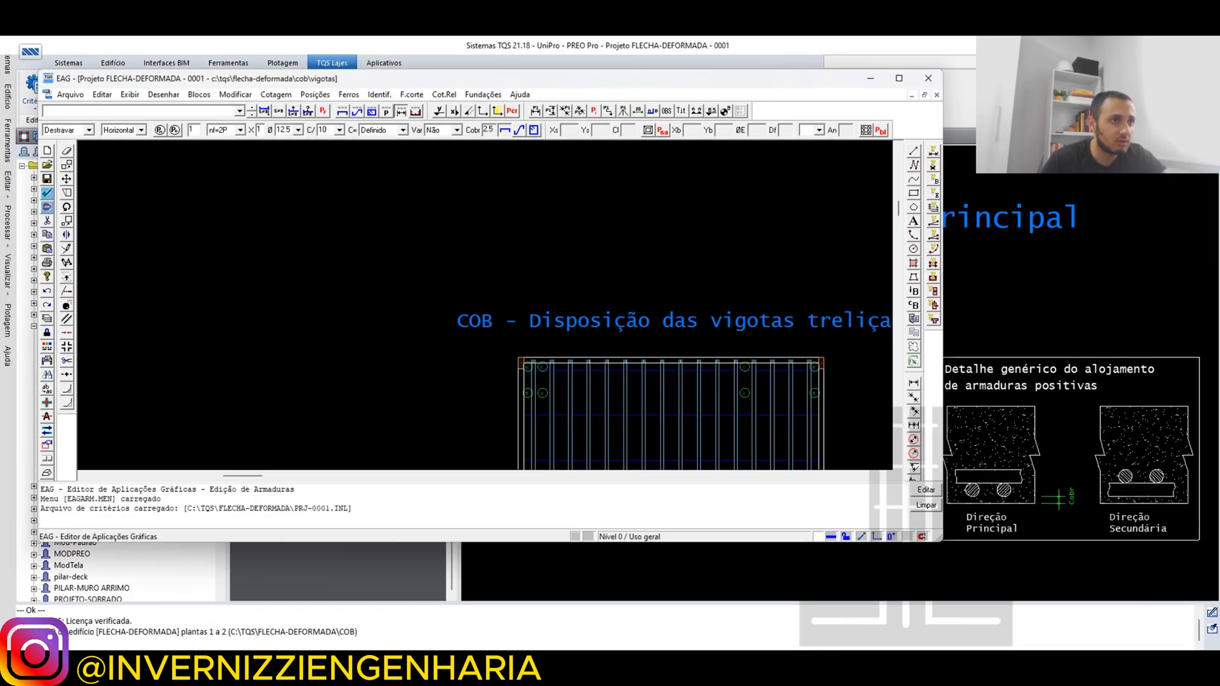
{"action": "left_click", "coordinate": [929, 80]}
Generate the COB floor's trussed joist drawings with the joist table, fabrication plan and bar table (TRETAB, TREFAB and TREFER).
{"action": "left_click", "coordinate": [86, 440]}
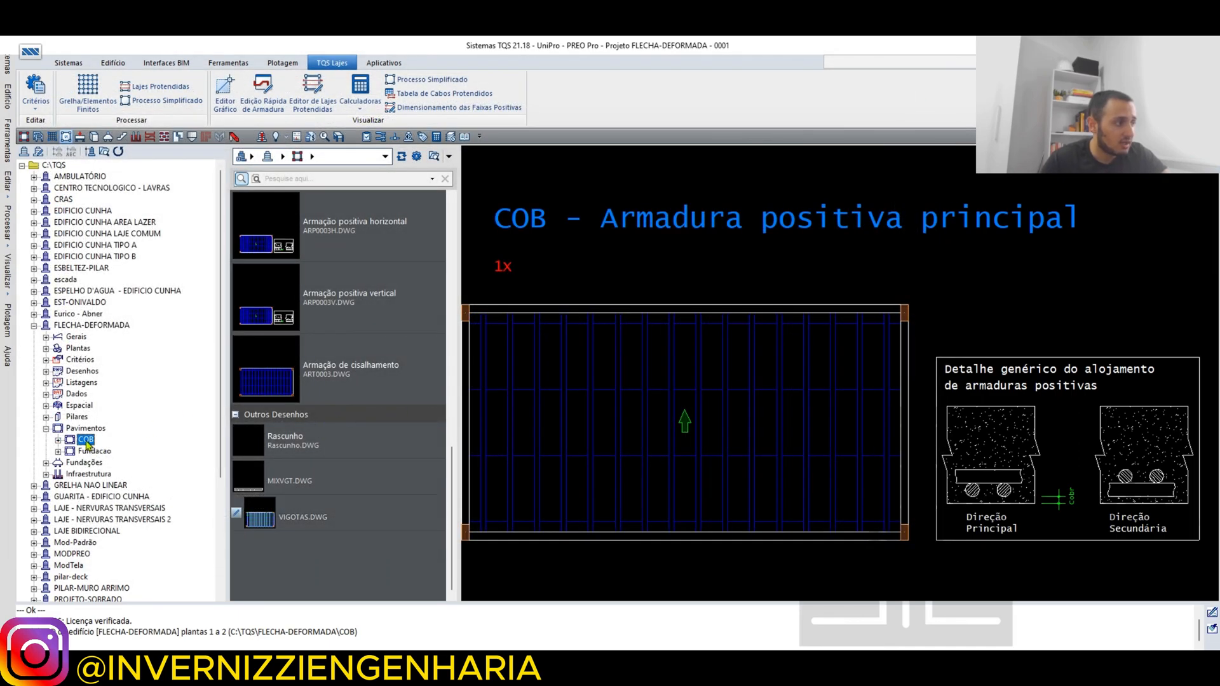
{"action": "left_click", "coordinate": [66, 139]}
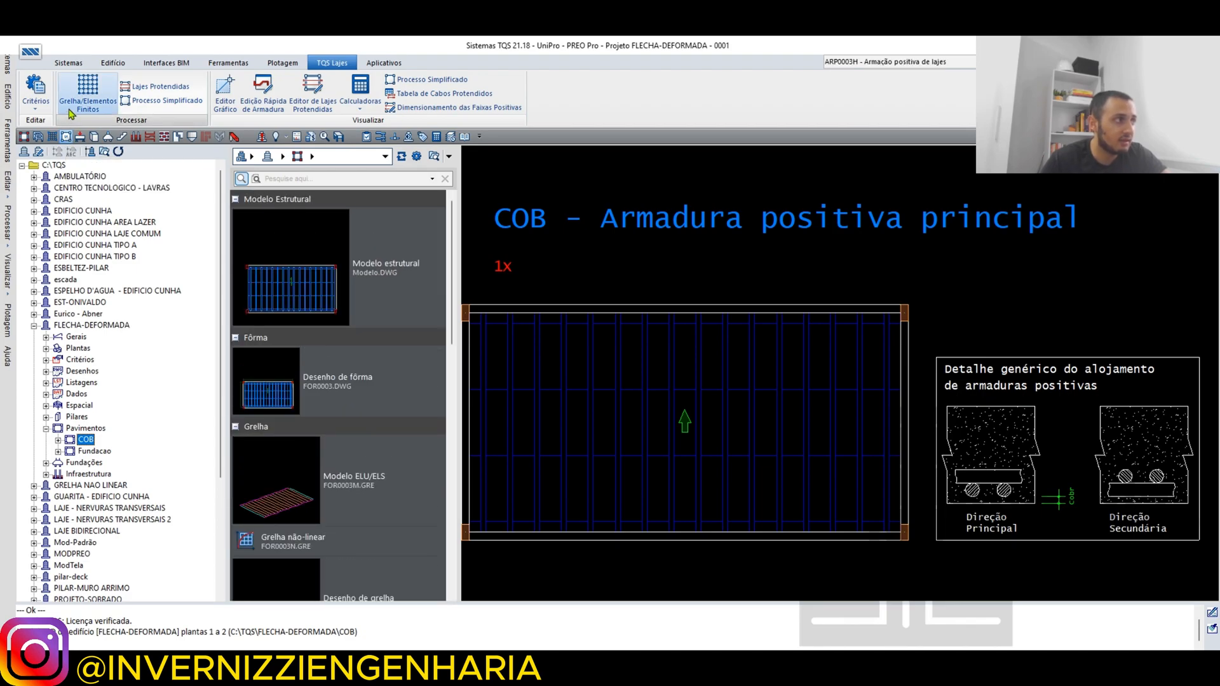
{"action": "left_click", "coordinate": [72, 112]}
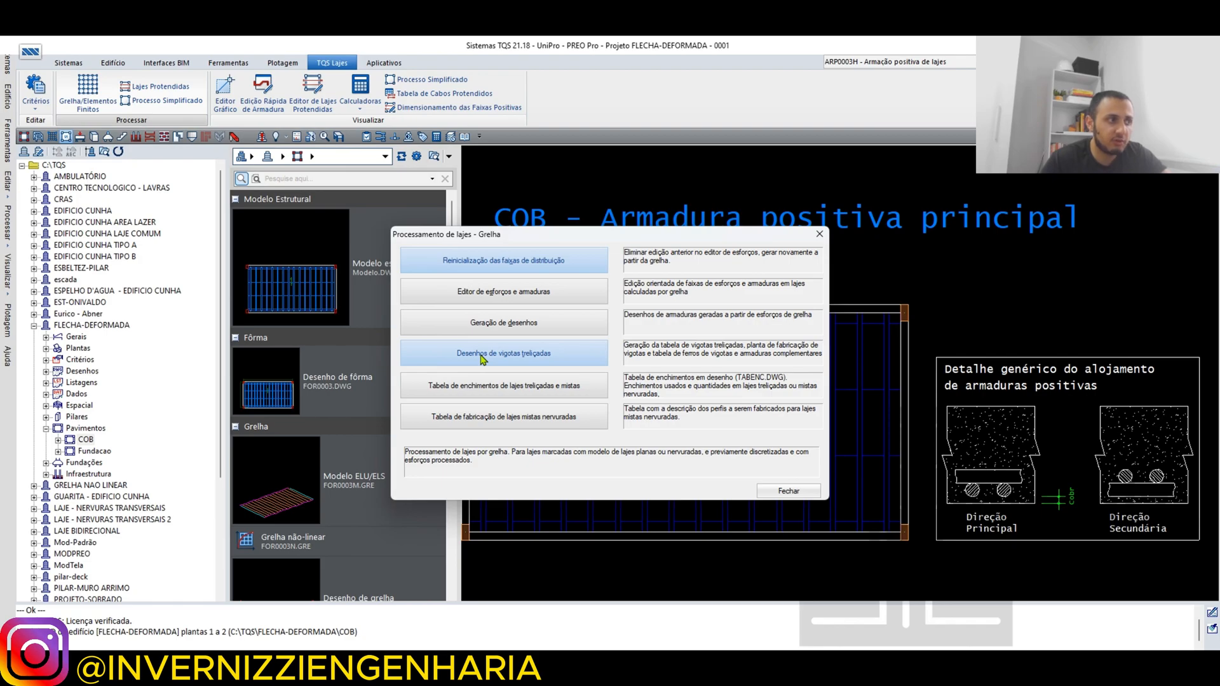
{"action": "left_click", "coordinate": [481, 360]}
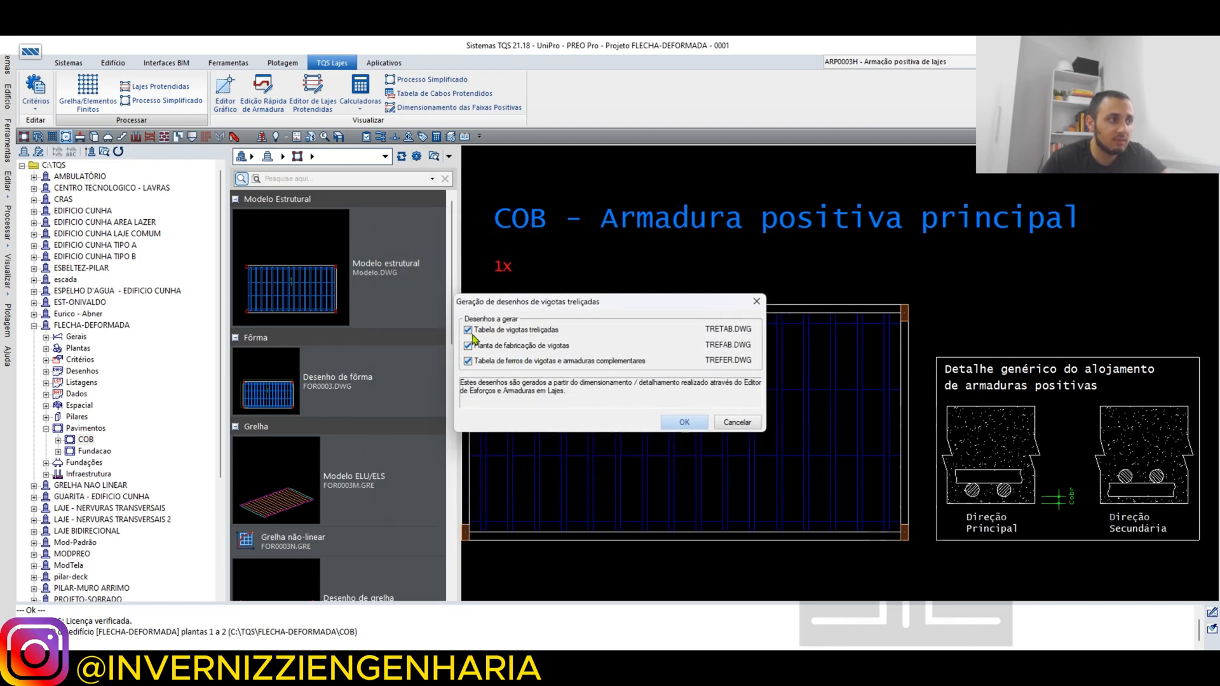
{"action": "left_click", "coordinate": [675, 423]}
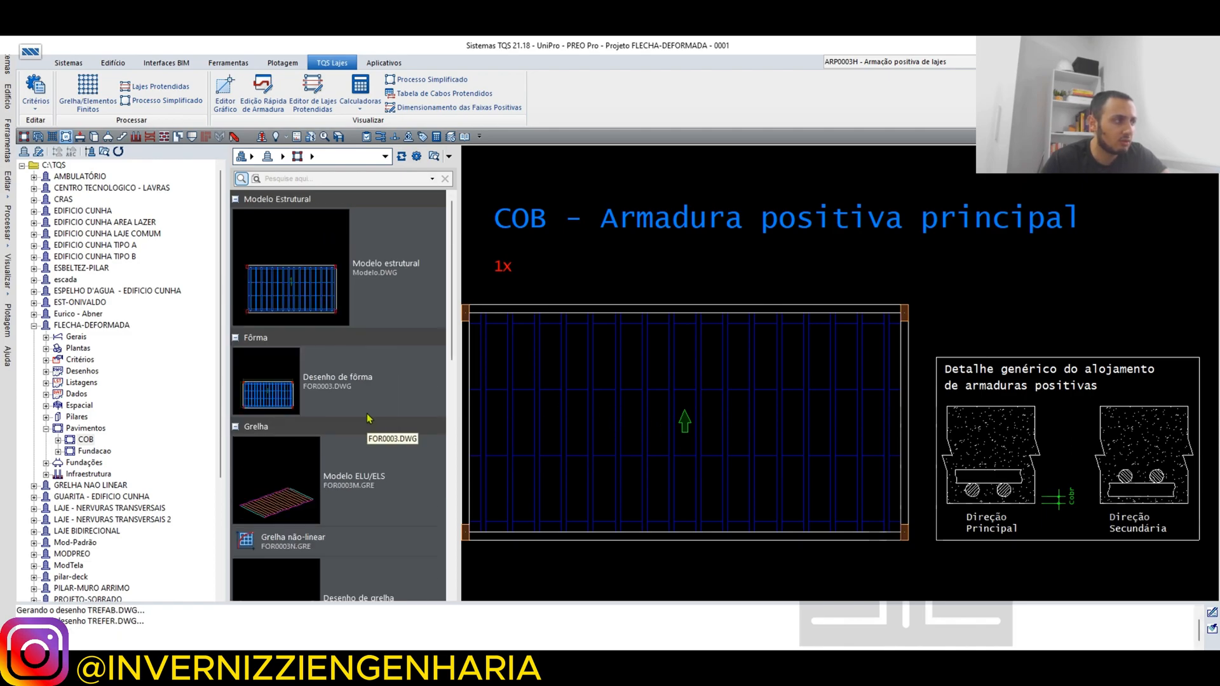
Generate the filler block table for trussed and composite slabs (TABENC.DWG) and close the slab grid processing options.
{"action": "left_click", "coordinate": [76, 104]}
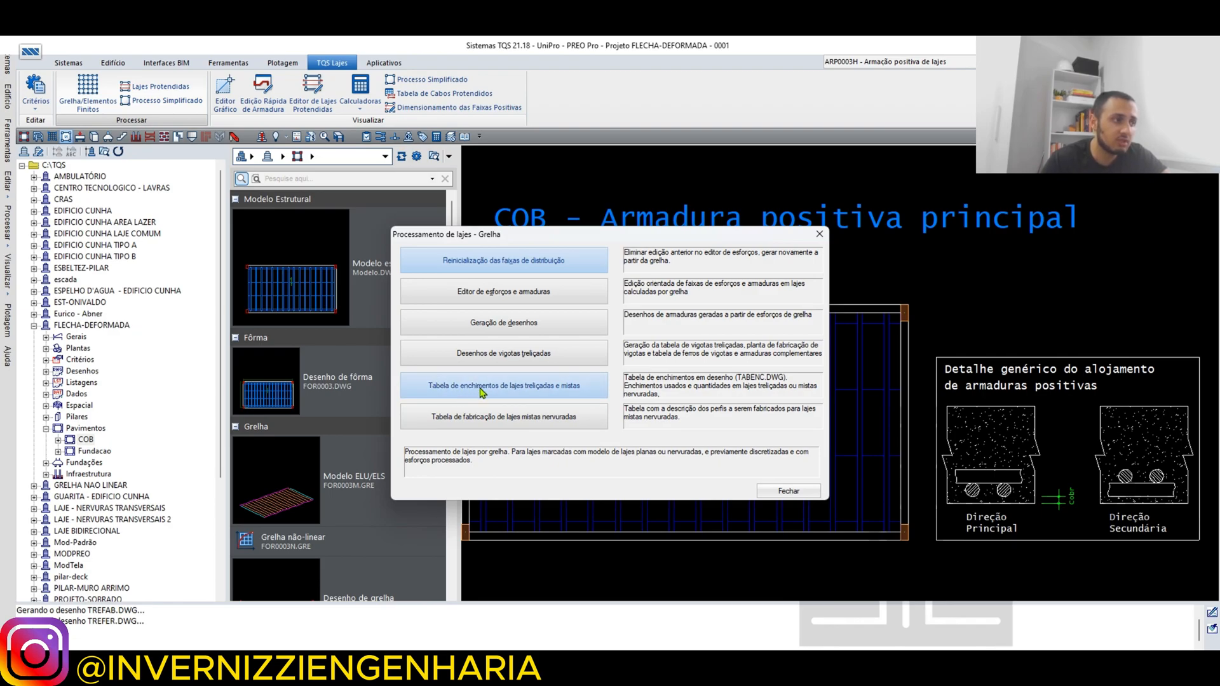
{"action": "left_click", "coordinate": [499, 389]}
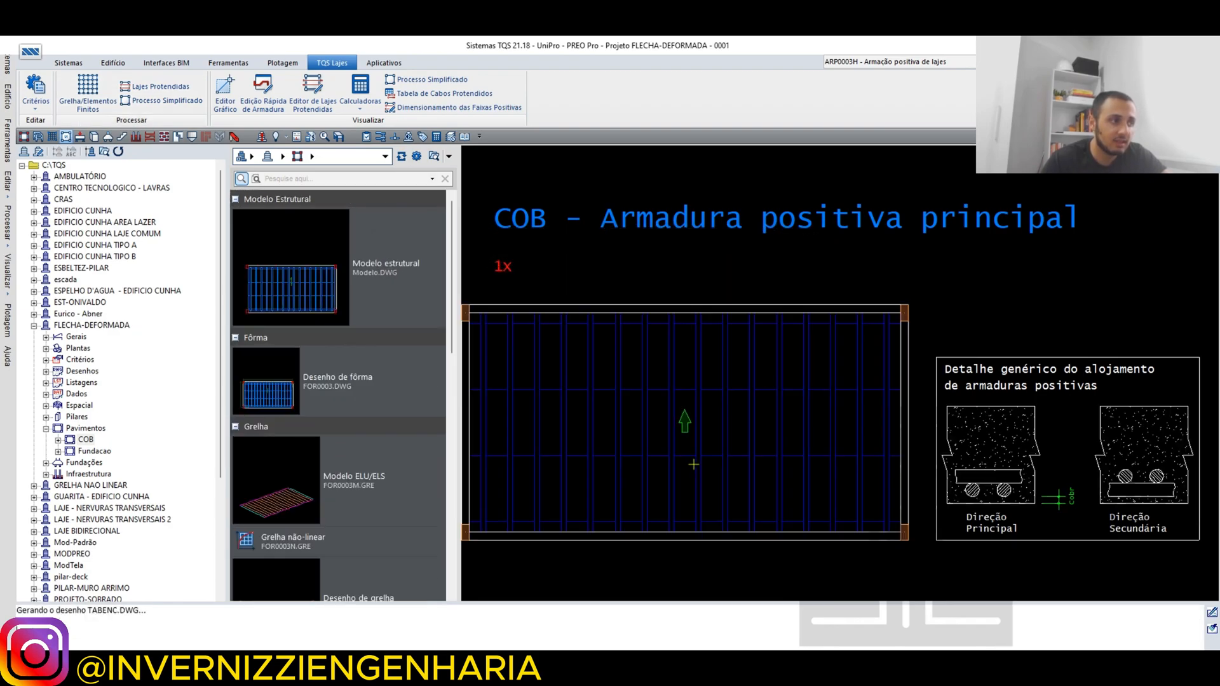
{"action": "left_click", "coordinate": [88, 95]}
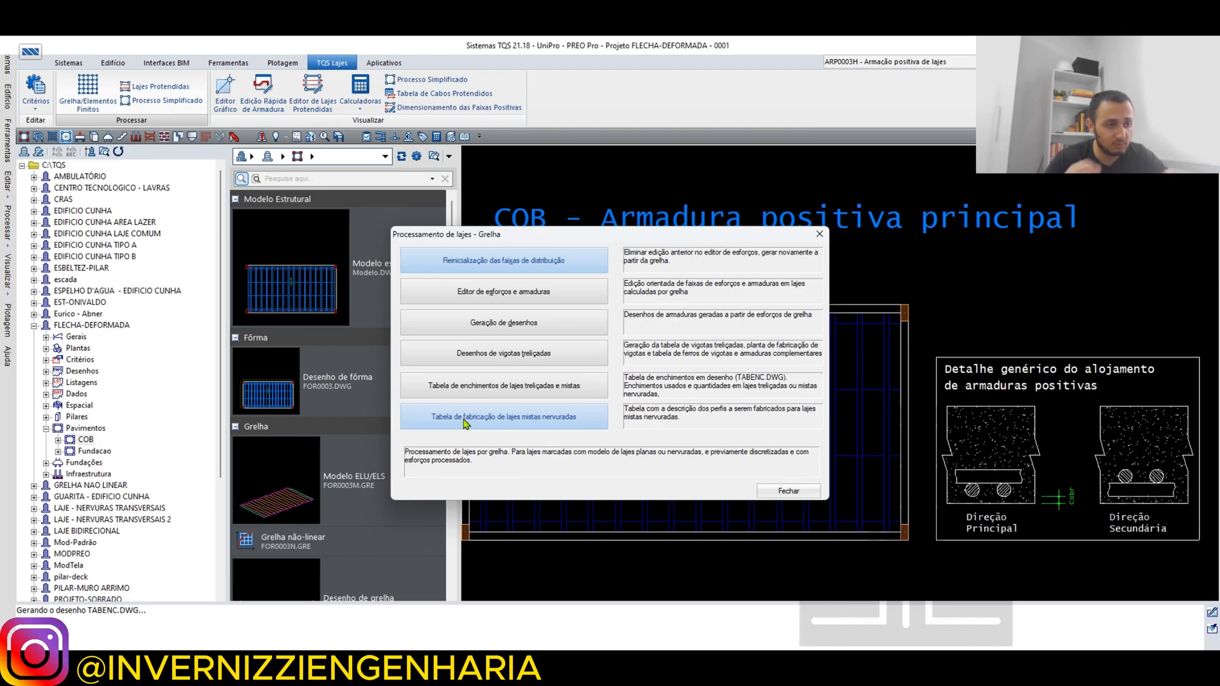
{"action": "left_click", "coordinate": [790, 493]}
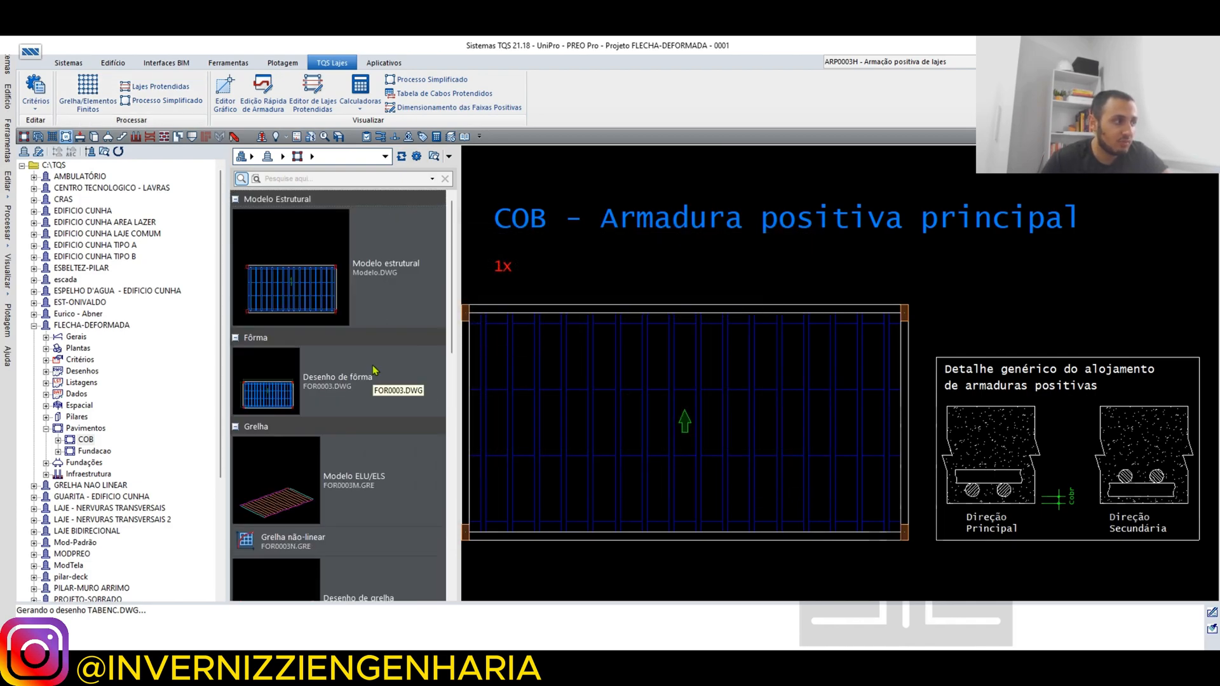
Select the COB floor and preview its composite joist table drawing, MIXVGT.DWG.
{"action": "scroll", "coordinate": [375, 370], "scroll_direction": "down", "scroll_amount": 3}
{"action": "left_click", "coordinate": [86, 440]}
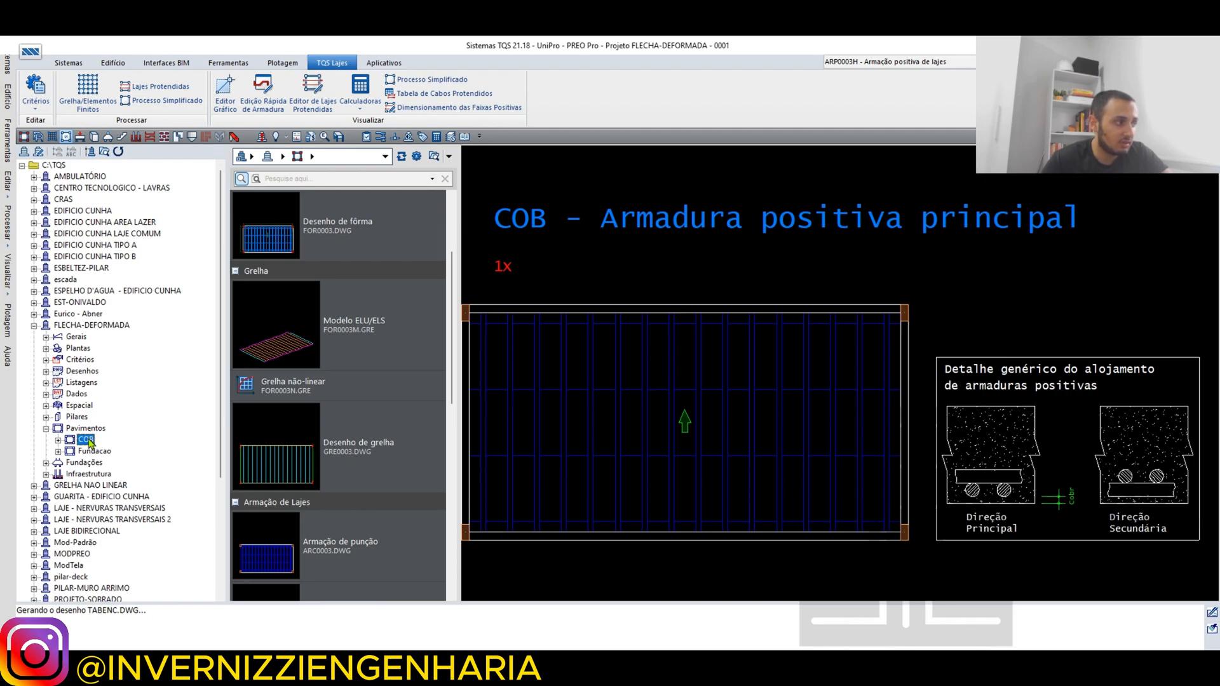
{"action": "scroll", "coordinate": [274, 400], "scroll_direction": "down", "scroll_amount": 12}
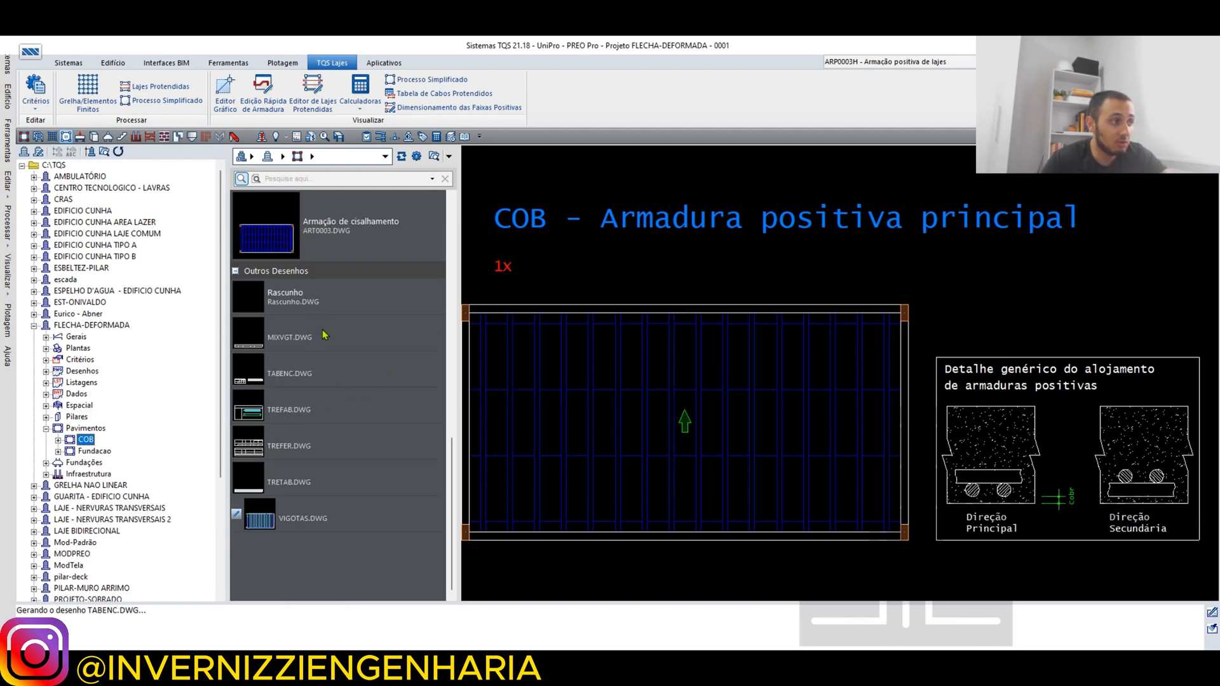
{"action": "left_click", "coordinate": [328, 337]}
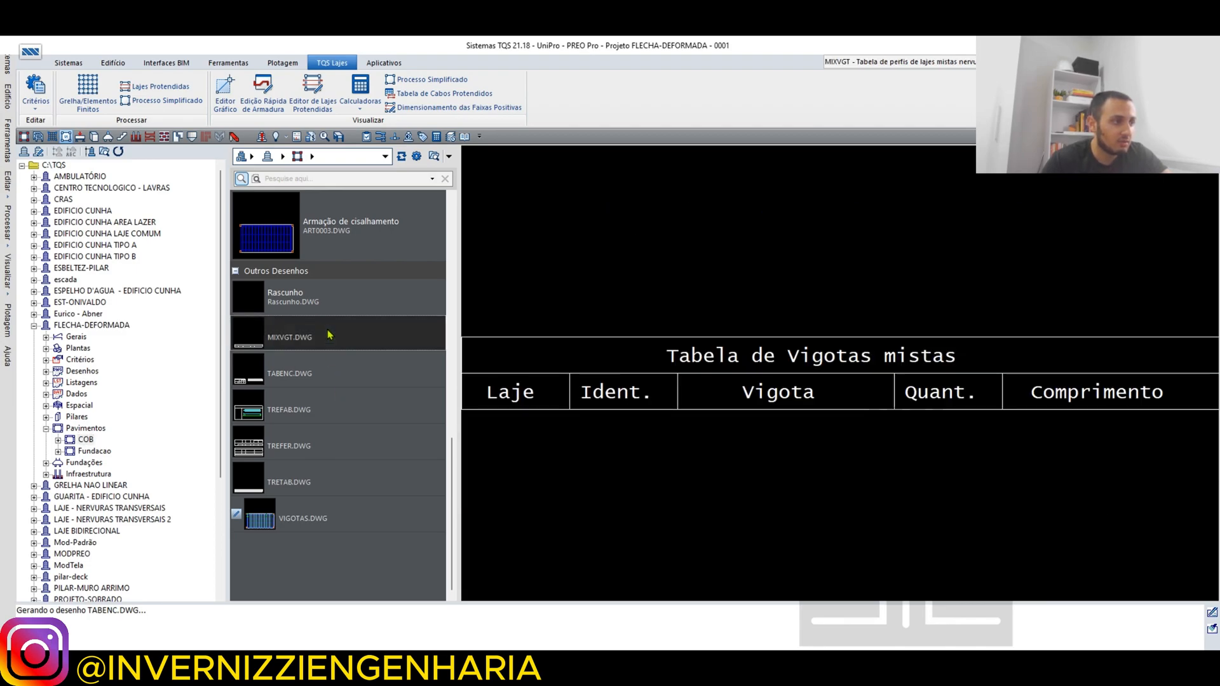
{"action": "scroll", "coordinate": [793, 342], "scroll_direction": "up", "scroll_amount": 2}
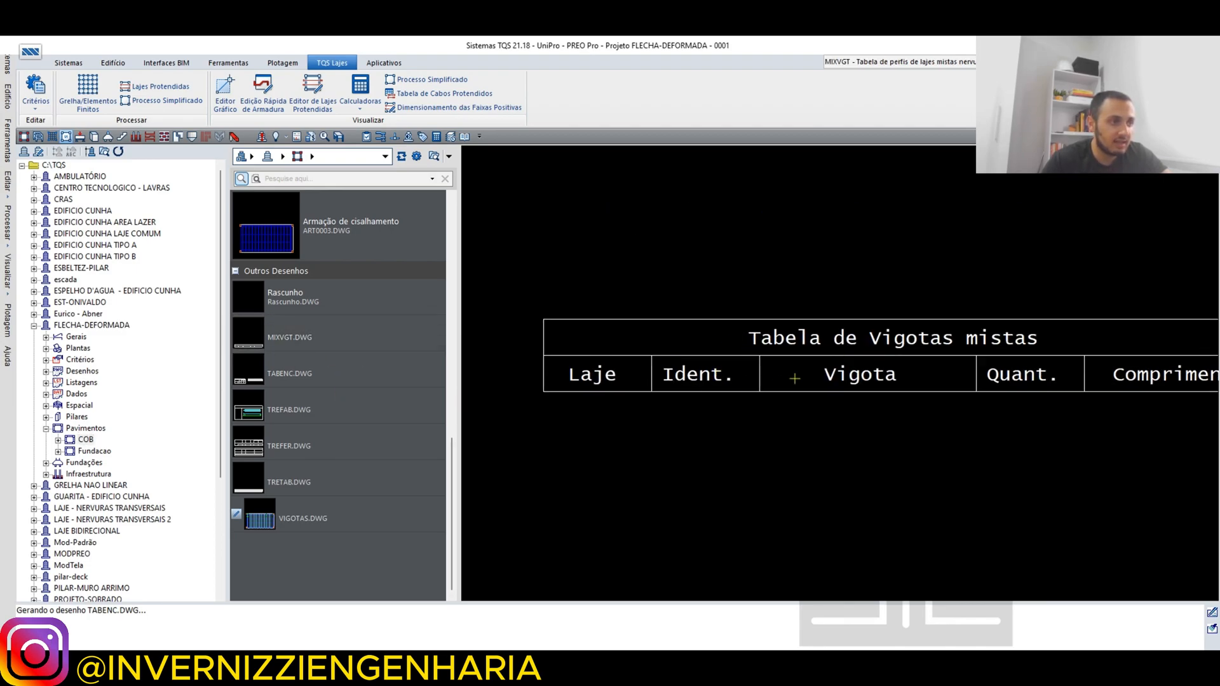
{"action": "scroll", "coordinate": [786, 373], "scroll_direction": "down", "scroll_amount": 2}
{"action": "scroll", "coordinate": [839, 357], "scroll_direction": "up", "scroll_amount": 1}
{"action": "scroll", "coordinate": [839, 357], "scroll_direction": "up", "scroll_amount": 1}
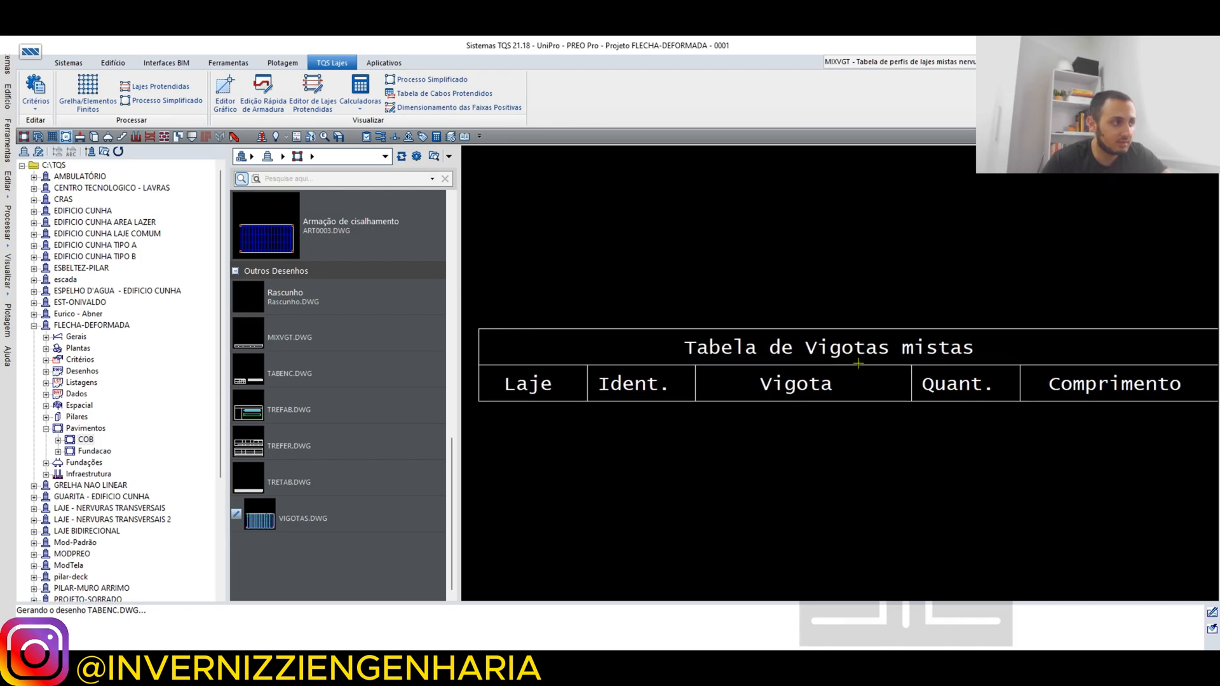
{"action": "scroll", "coordinate": [858, 363], "scroll_direction": "down", "scroll_amount": 1}
{"action": "scroll", "coordinate": [729, 372], "scroll_direction": "down", "scroll_amount": 1}
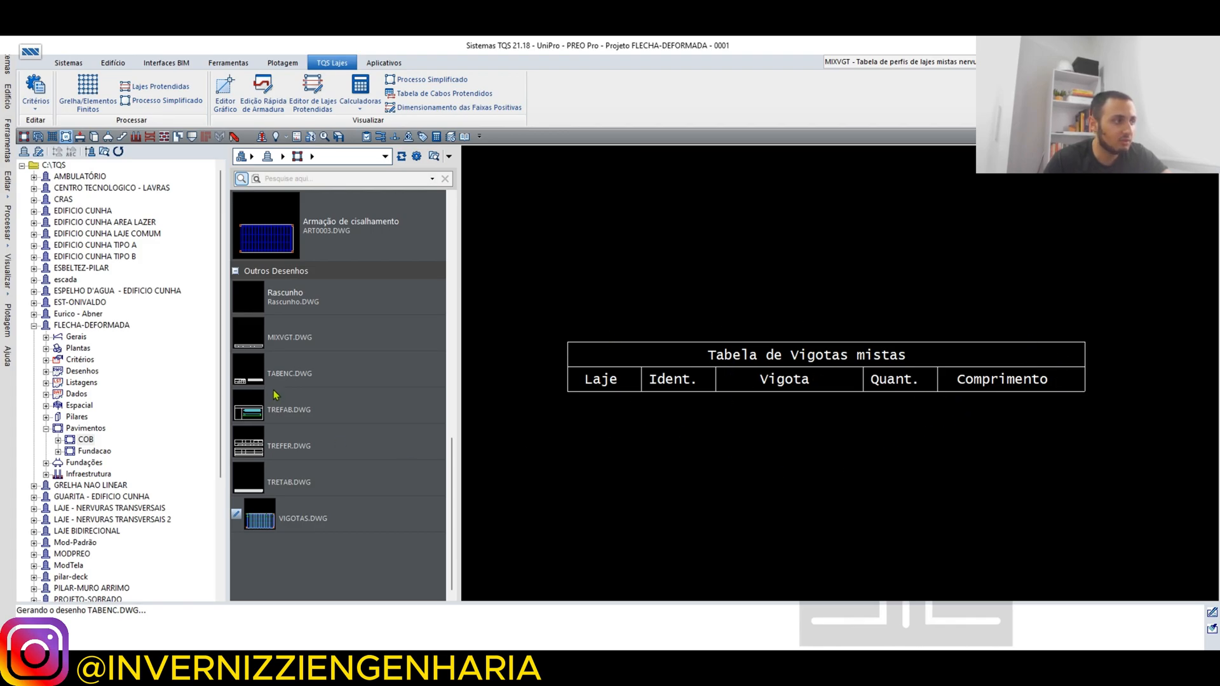
Preview the TABENC.DWG drawing and examine the filler block list's legend, quantities and dimensions.
{"action": "left_click", "coordinate": [299, 380]}
{"action": "scroll", "coordinate": [668, 392], "scroll_direction": "up", "scroll_amount": 3}
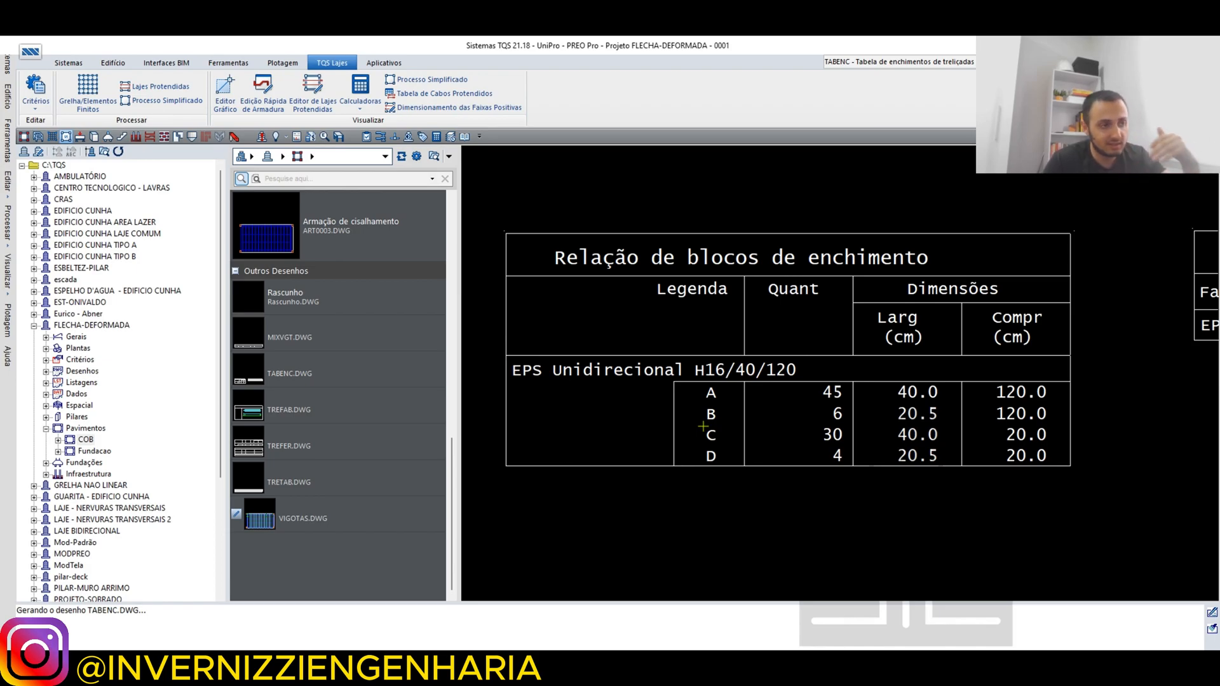
{"action": "scroll", "coordinate": [707, 402], "scroll_direction": "up", "scroll_amount": 2}
{"action": "scroll", "coordinate": [705, 397], "scroll_direction": "down", "scroll_amount": 1}
{"action": "scroll", "coordinate": [702, 394], "scroll_direction": "up", "scroll_amount": 1}
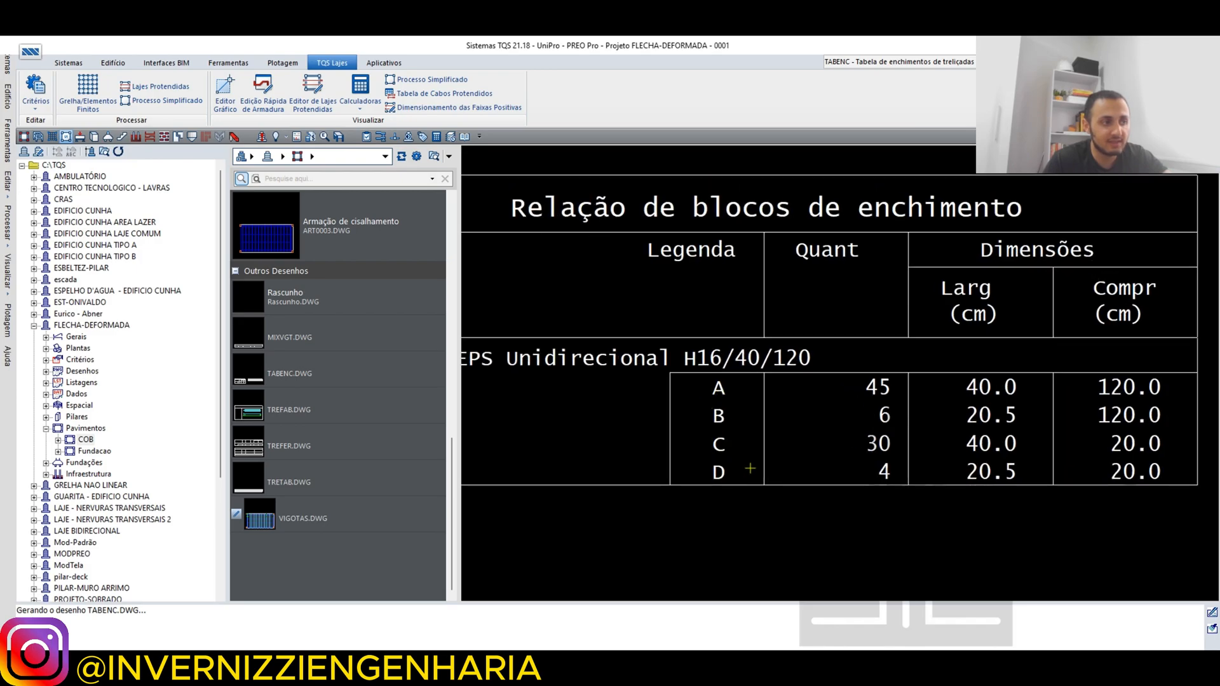
{"action": "scroll", "coordinate": [810, 443], "scroll_direction": "down", "scroll_amount": 1}
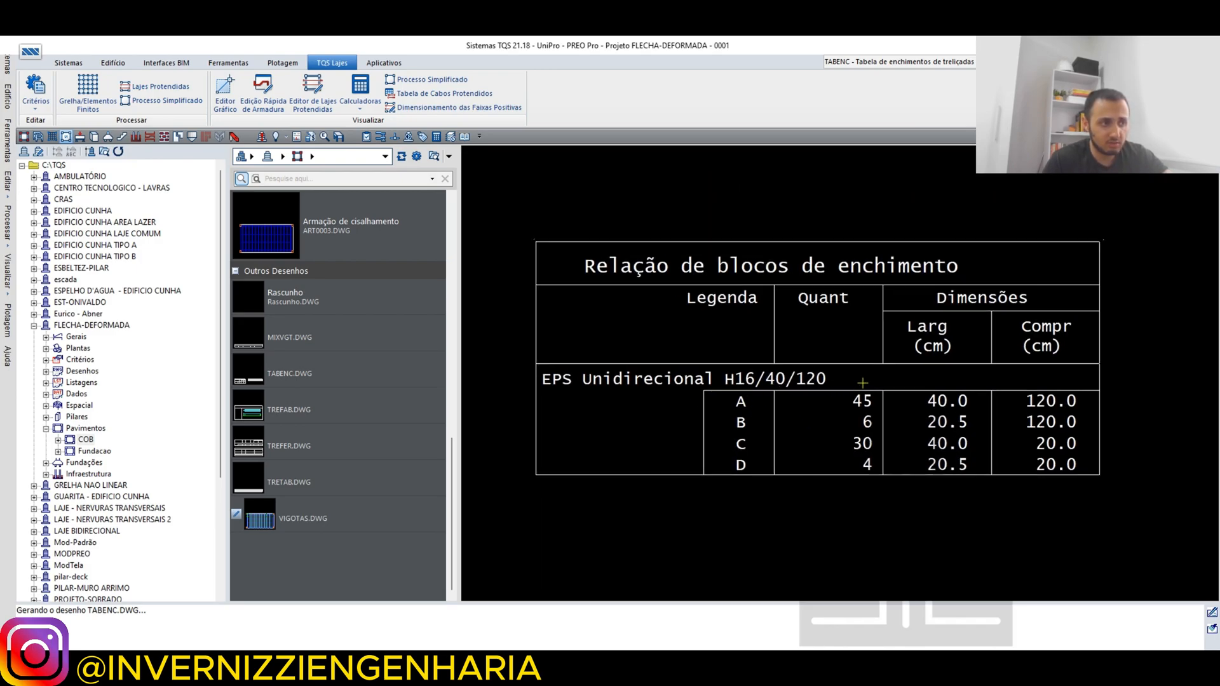
{"action": "scroll", "coordinate": [734, 426], "scroll_direction": "up", "scroll_amount": 2}
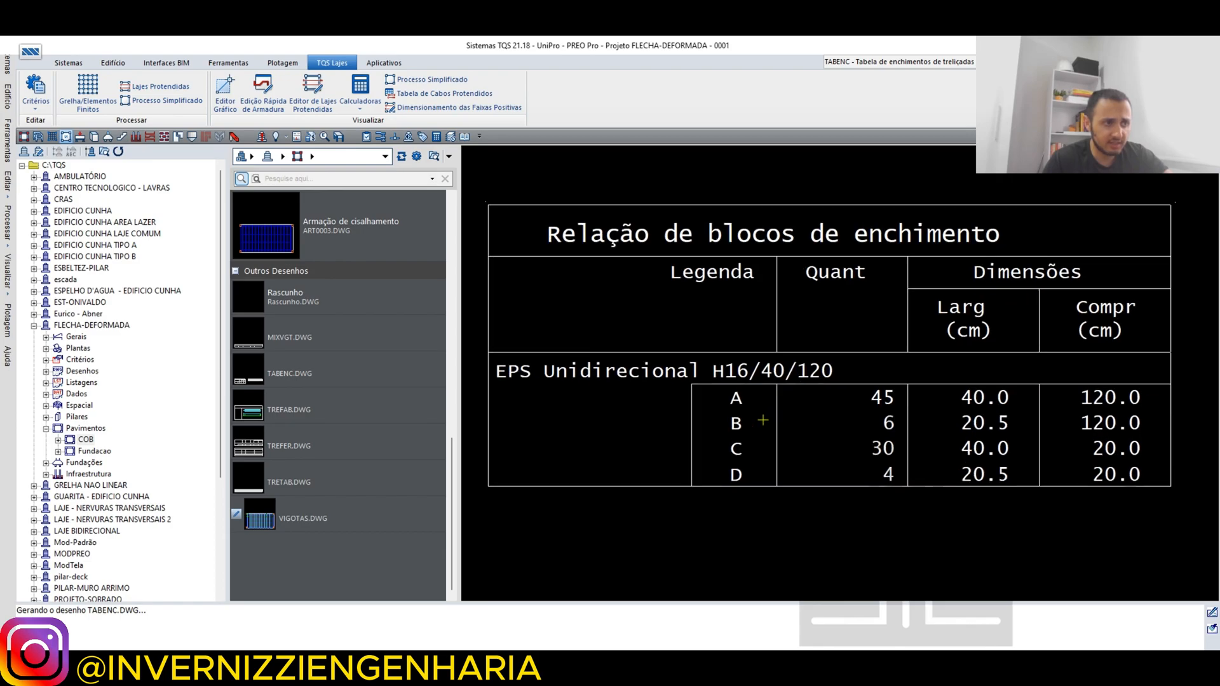
{"action": "scroll", "coordinate": [707, 422], "scroll_direction": "down", "scroll_amount": 1}
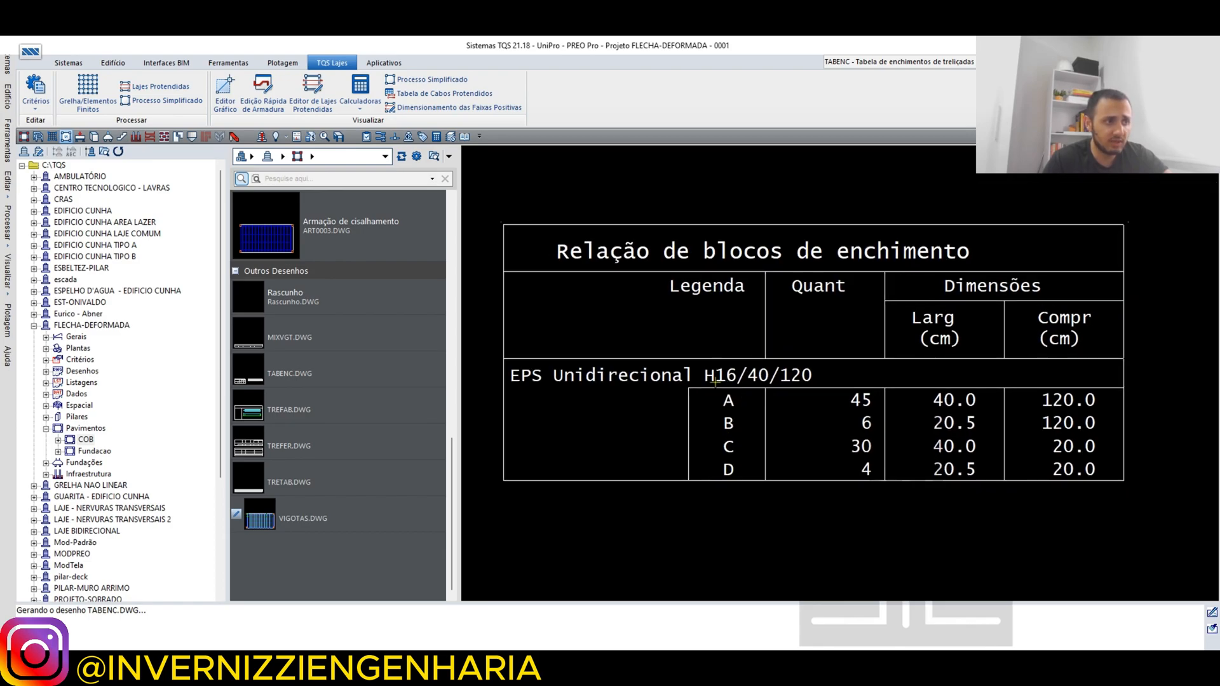
{"action": "scroll", "coordinate": [858, 407], "scroll_direction": "up", "scroll_amount": 1}
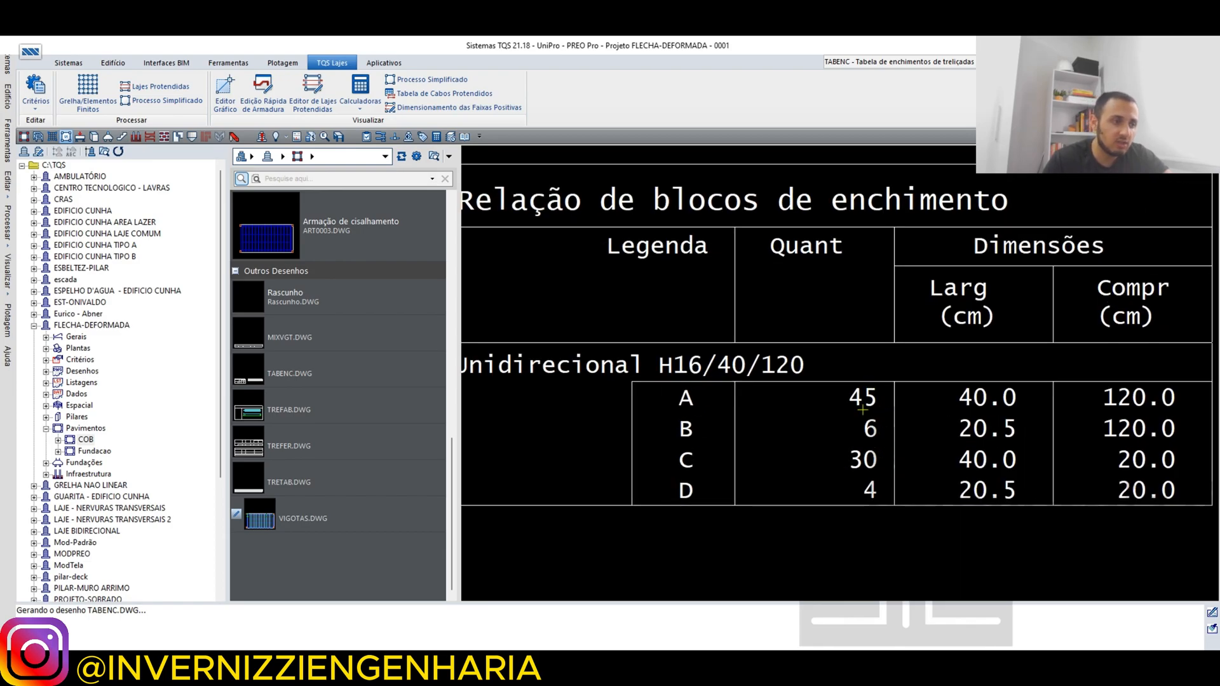
{"action": "scroll", "coordinate": [730, 429], "scroll_direction": "down", "scroll_amount": 1}
{"action": "scroll", "coordinate": [1017, 411], "scroll_direction": "up", "scroll_amount": 1}
{"action": "scroll", "coordinate": [1016, 411], "scroll_direction": "up", "scroll_amount": 1}
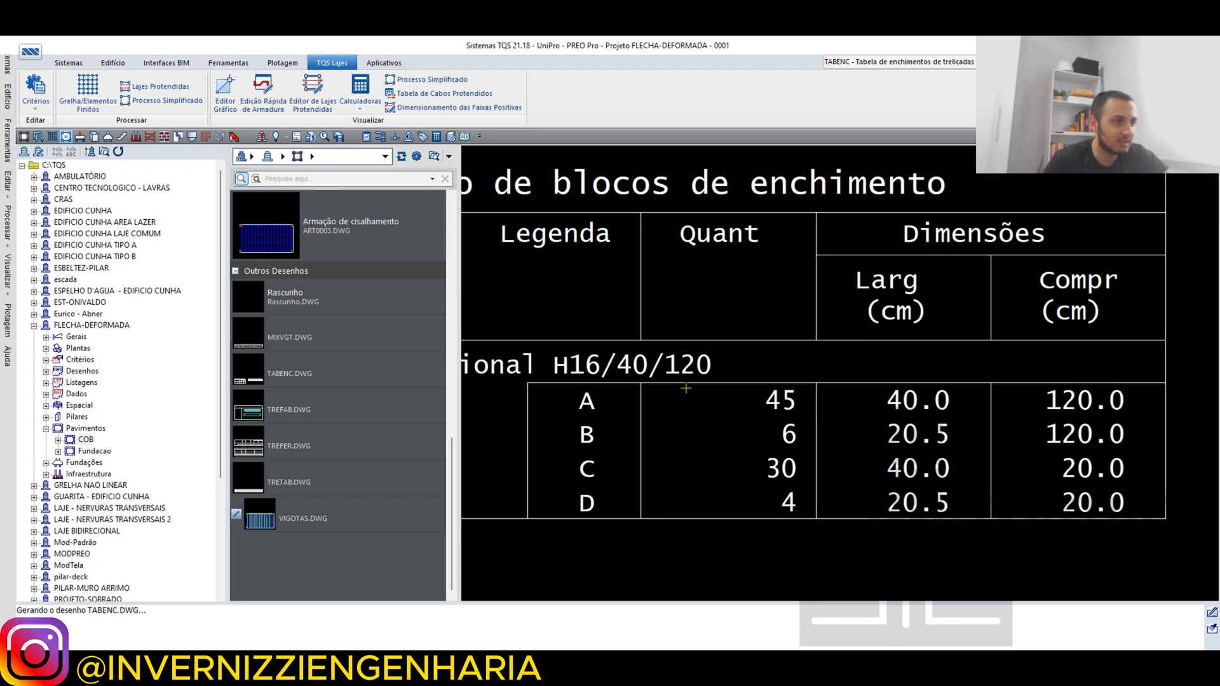
Examine the block consumption estimate table in TABENC.DWG, including whole, cut and total blocks.
{"action": "scroll", "coordinate": [716, 435], "scroll_direction": "down", "scroll_amount": 3}
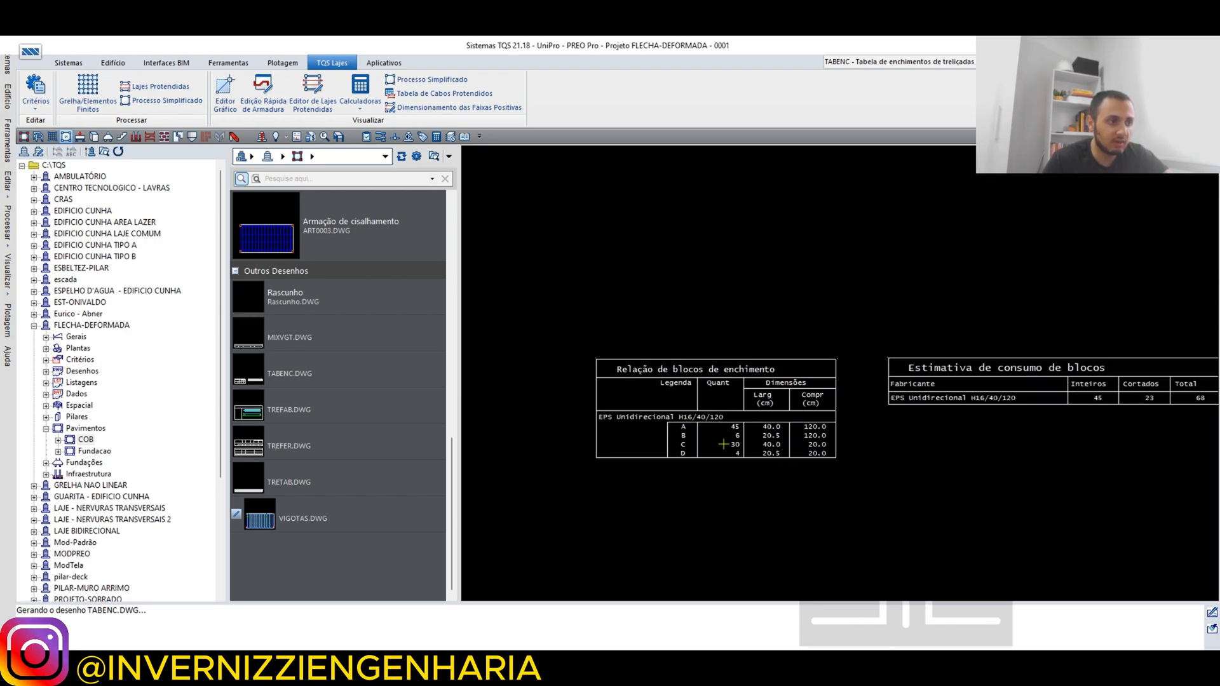
{"action": "scroll", "coordinate": [1012, 395], "scroll_direction": "up", "scroll_amount": 2}
{"action": "scroll", "coordinate": [657, 407], "scroll_direction": "up", "scroll_amount": 5}
{"action": "scroll", "coordinate": [940, 410], "scroll_direction": "down", "scroll_amount": 3}
{"action": "scroll", "coordinate": [994, 420], "scroll_direction": "up", "scroll_amount": 3}
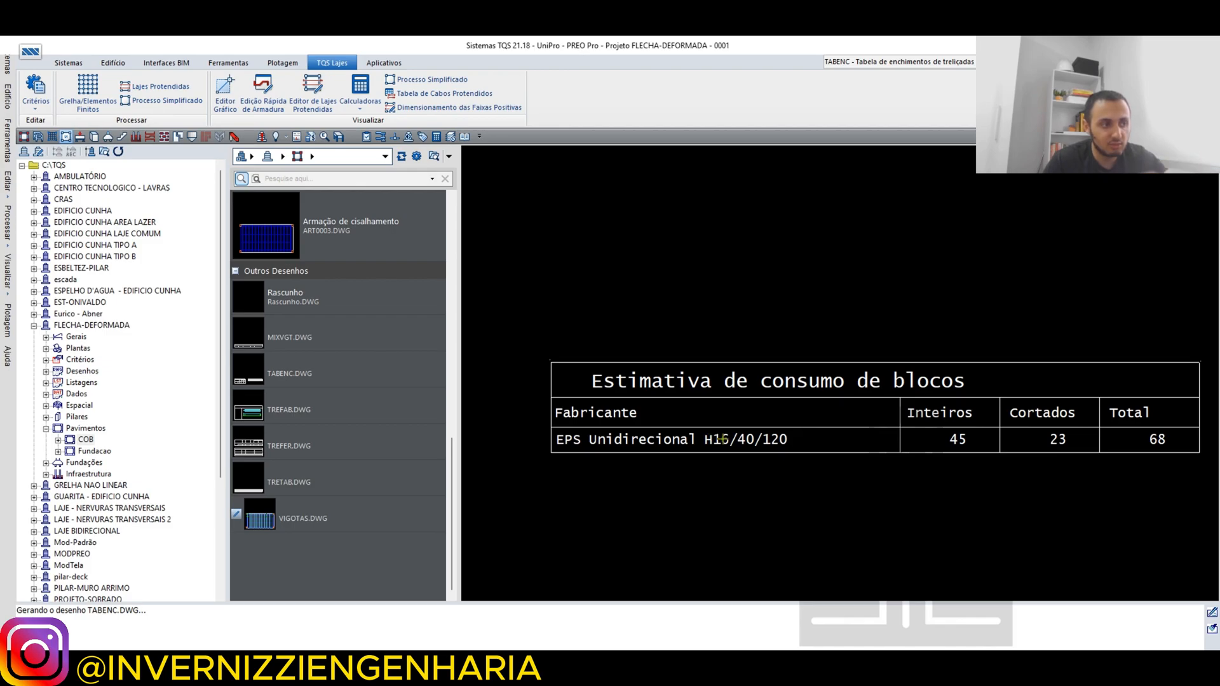
{"action": "scroll", "coordinate": [939, 425], "scroll_direction": "up", "scroll_amount": 1}
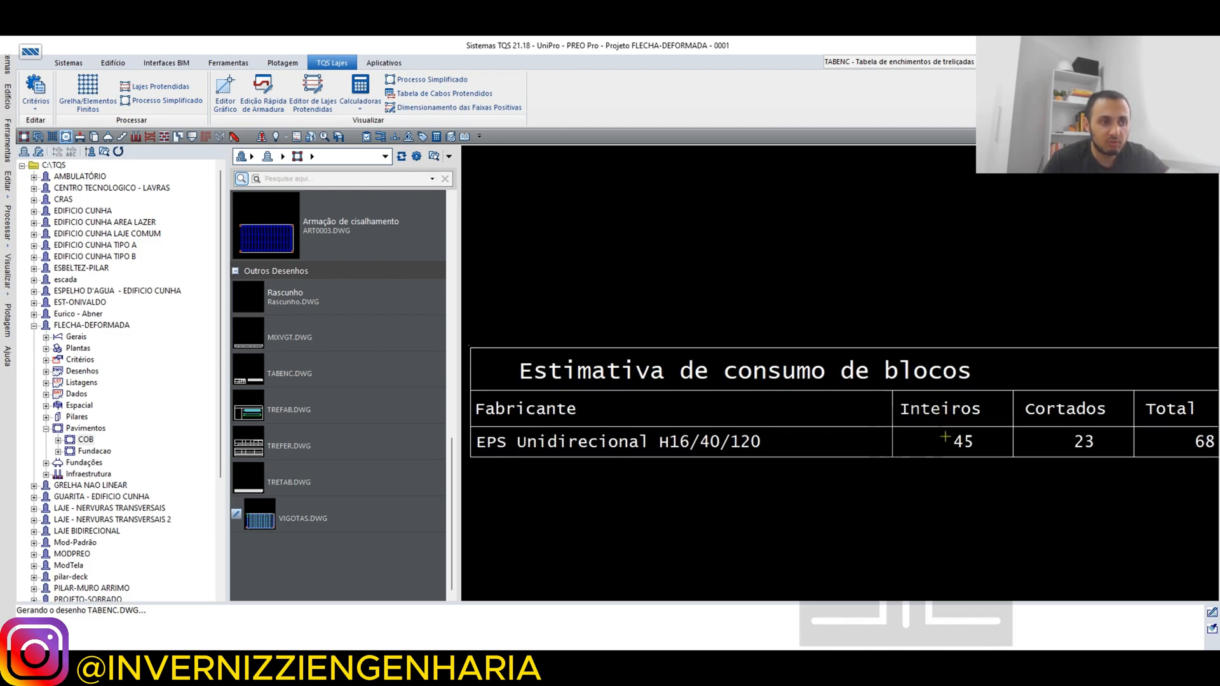
{"action": "scroll", "coordinate": [1023, 443], "scroll_direction": "up", "scroll_amount": 2}
{"action": "scroll", "coordinate": [784, 428], "scroll_direction": "down", "scroll_amount": 1}
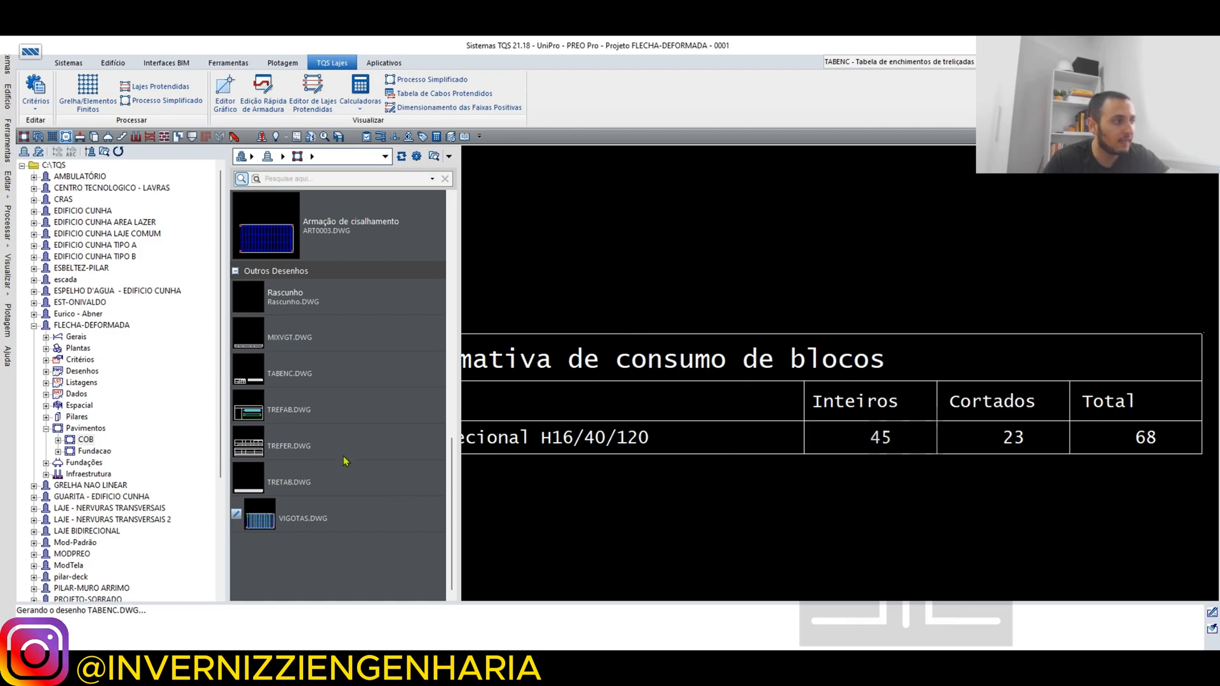
Preview the trussed joist fabrication plan, TREFAB.DWG, and inspect the joist's reinforcement and dimensions.
{"action": "left_click", "coordinate": [326, 417]}
{"action": "scroll", "coordinate": [953, 398], "scroll_direction": "down", "scroll_amount": 4}
{"action": "scroll", "coordinate": [644, 492], "scroll_direction": "down", "scroll_amount": 3}
{"action": "scroll", "coordinate": [771, 474], "scroll_direction": "up", "scroll_amount": 6}
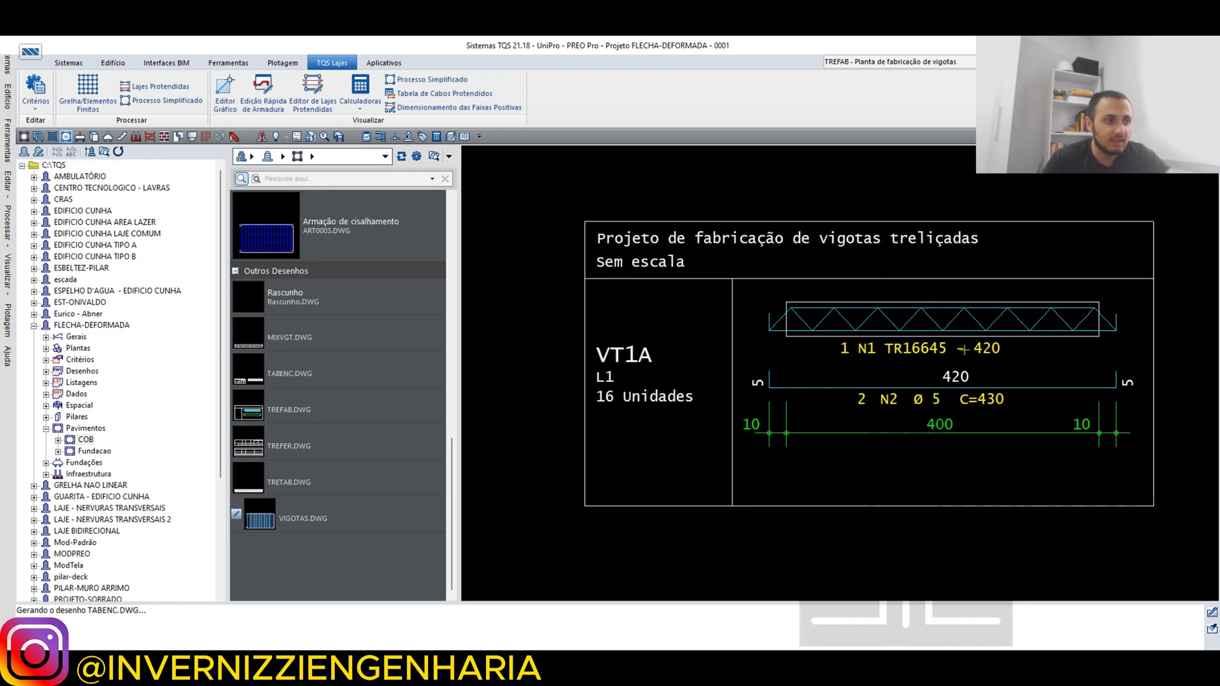
Open the VIGOTAS.DWG assembly plan in the graphics editor and inspect the joist labels and filler block marks.
{"action": "double_click", "coordinate": [372, 511]}
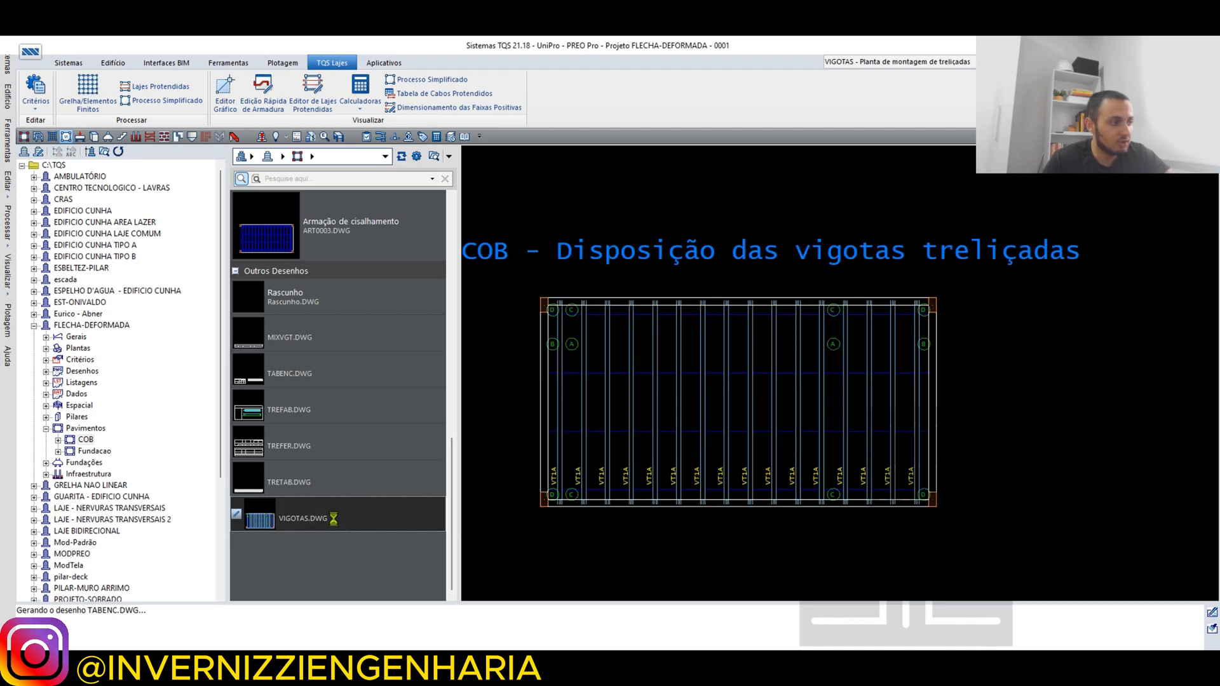
{"action": "scroll", "coordinate": [312, 400], "scroll_direction": "up", "scroll_amount": 8}
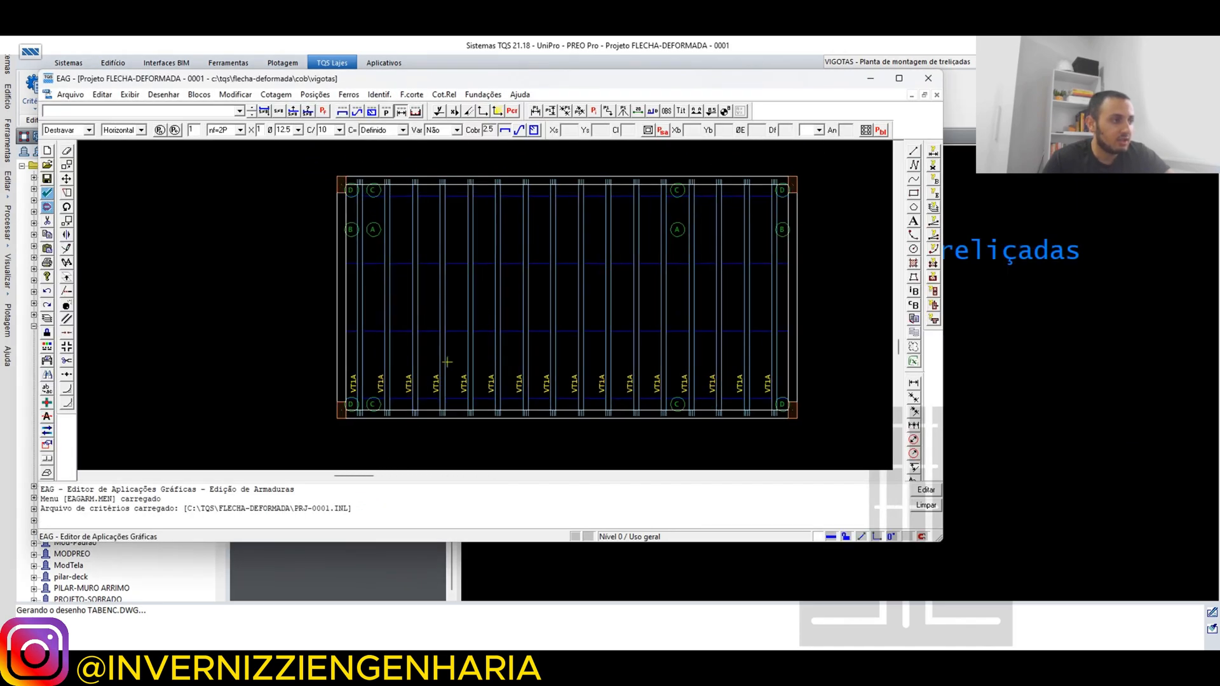
{"action": "scroll", "coordinate": [313, 400], "scroll_direction": "down", "scroll_amount": 5}
{"action": "scroll", "coordinate": [383, 401], "scroll_direction": "up", "scroll_amount": 2}
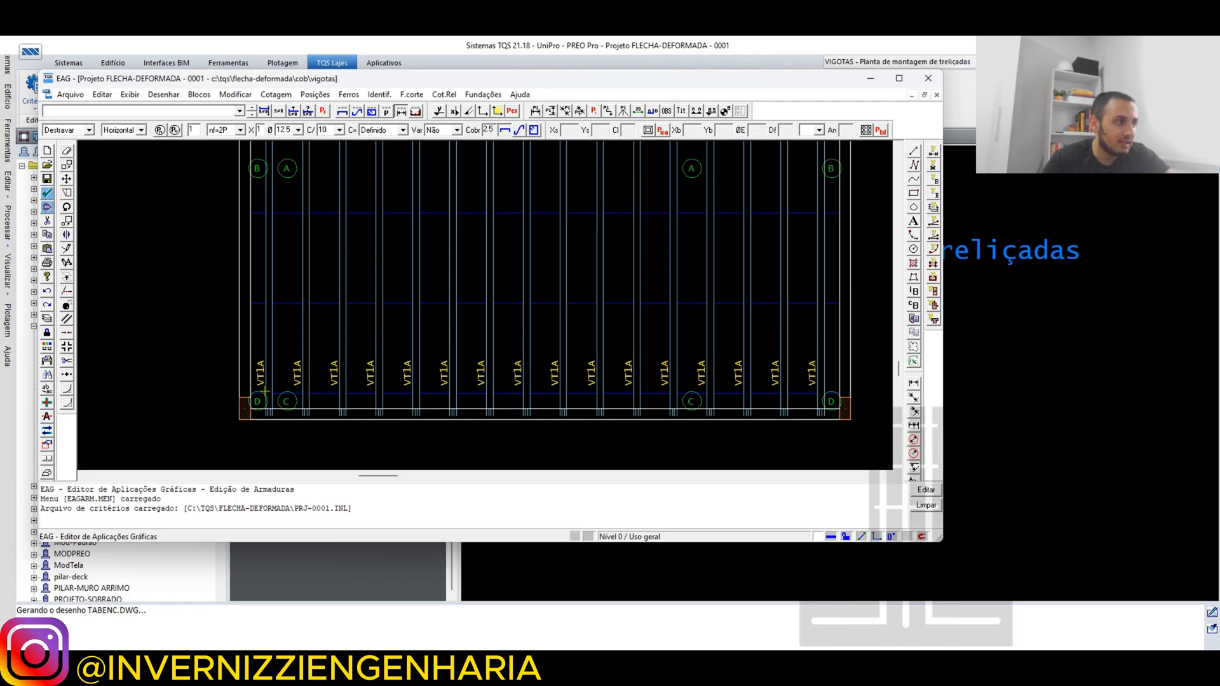
Examine the lattice joist layout of the COB floor, including joist labels and filler block marks, and close its drawing editor.
{"action": "scroll", "coordinate": [265, 392], "scroll_direction": "up", "scroll_amount": 1}
{"action": "scroll", "coordinate": [242, 401], "scroll_direction": "down", "scroll_amount": 3}
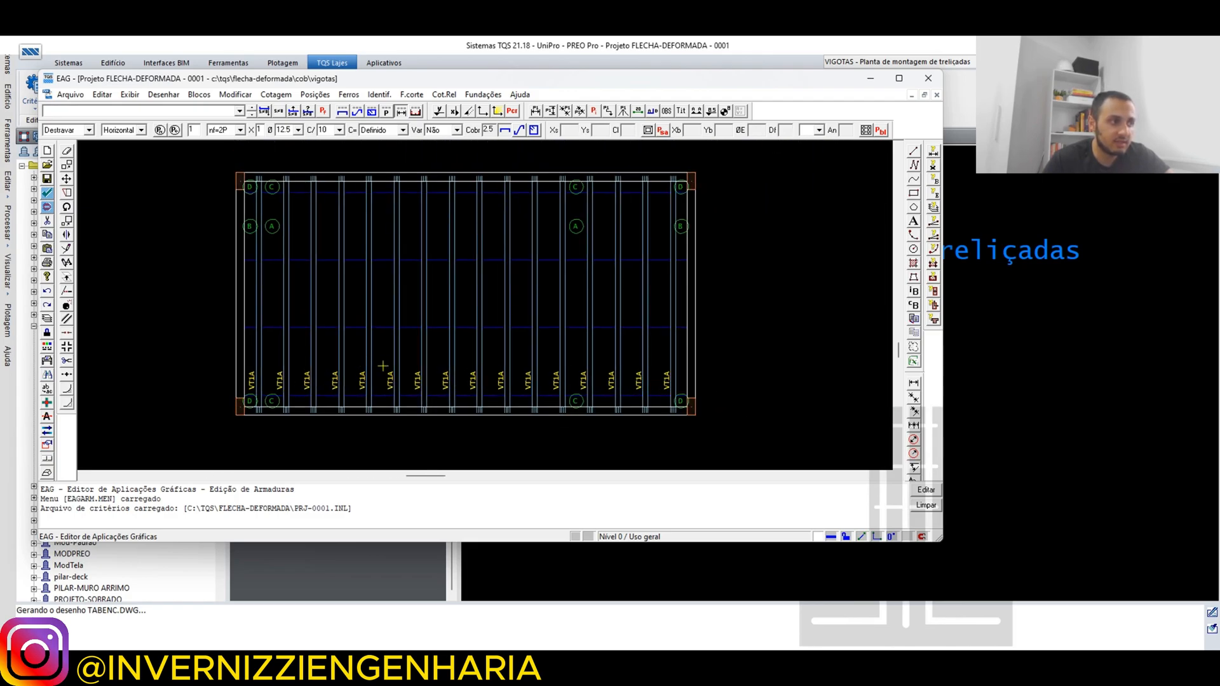
{"action": "scroll", "coordinate": [389, 365], "scroll_direction": "down", "scroll_amount": 2}
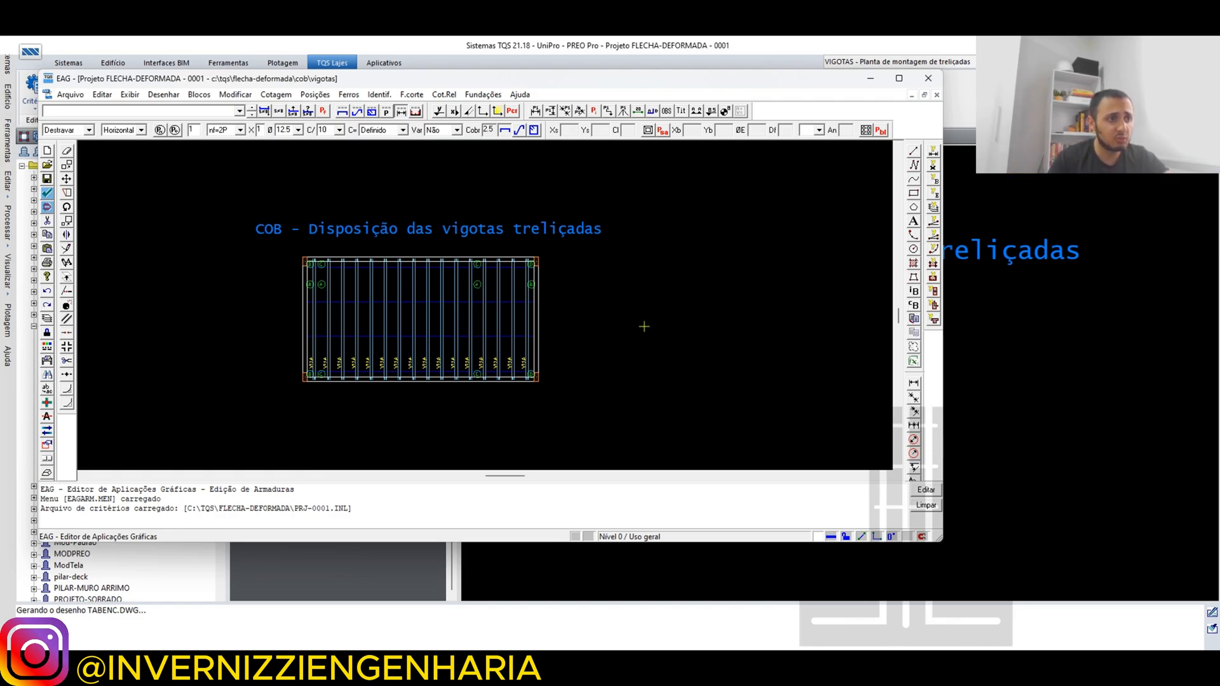
{"action": "scroll", "coordinate": [483, 372], "scroll_direction": "up", "scroll_amount": 3}
{"action": "scroll", "coordinate": [598, 327], "scroll_direction": "down", "scroll_amount": 1}
{"action": "scroll", "coordinate": [598, 328], "scroll_direction": "down", "scroll_amount": 3}
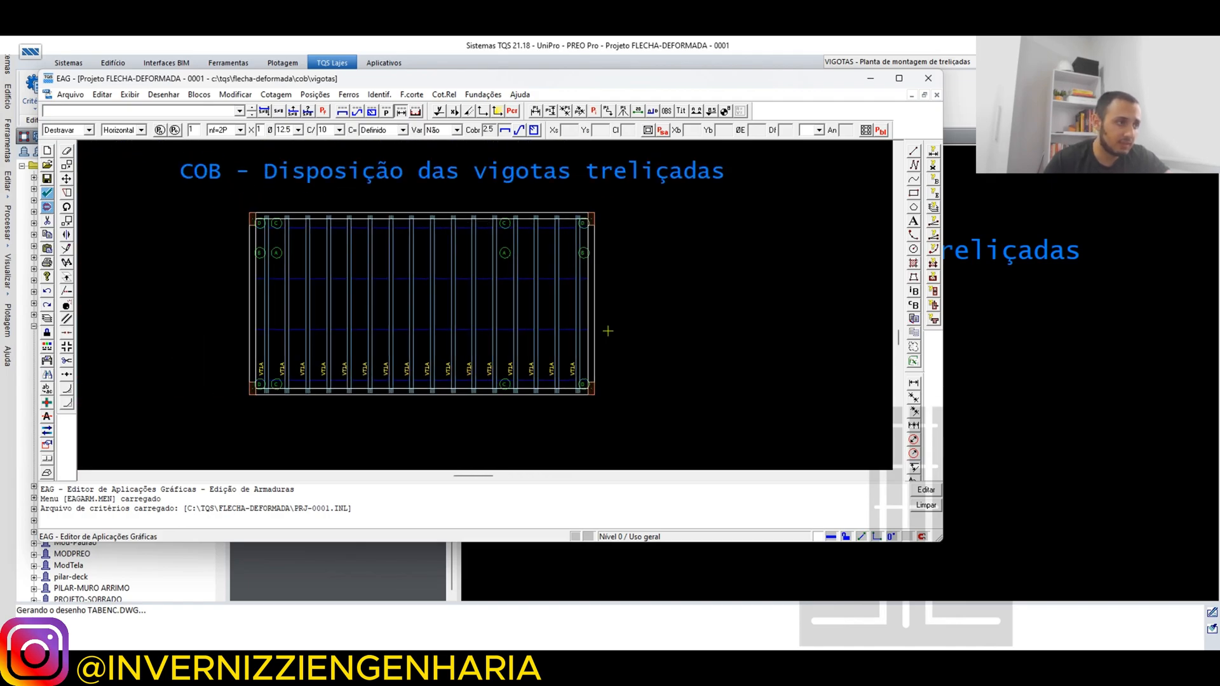
{"action": "scroll", "coordinate": [580, 394], "scroll_direction": "up", "scroll_amount": 2}
{"action": "scroll", "coordinate": [569, 363], "scroll_direction": "up", "scroll_amount": 1}
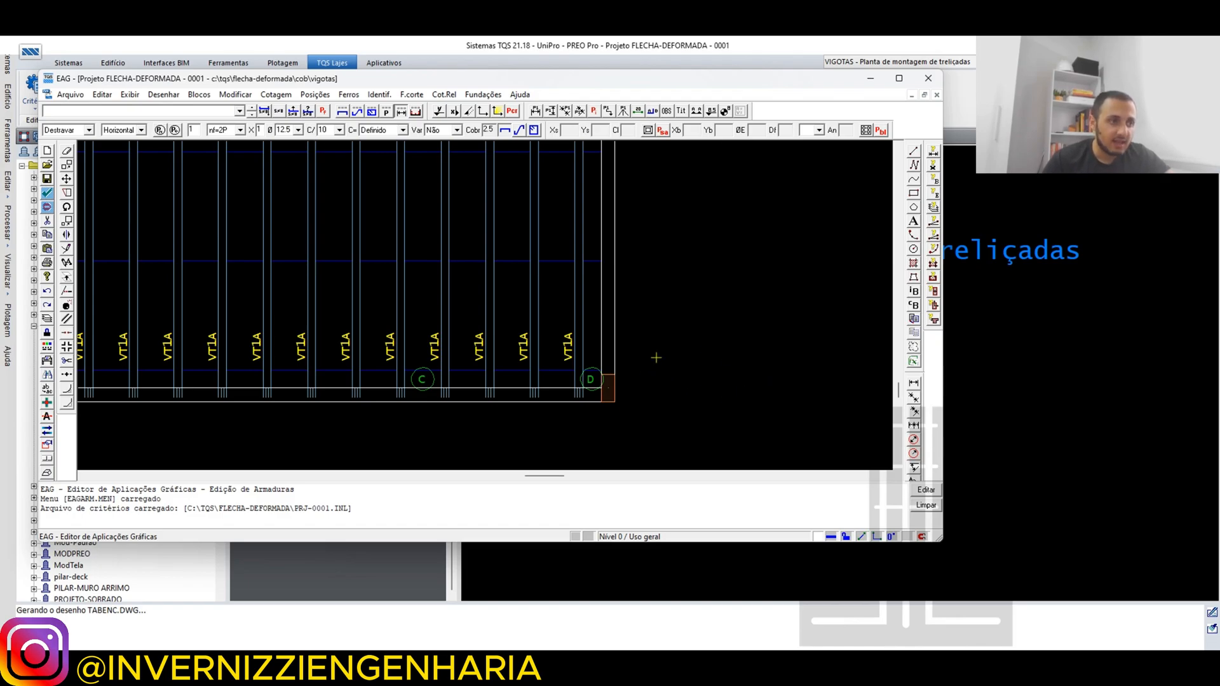
{"action": "left_click", "coordinate": [929, 78]}
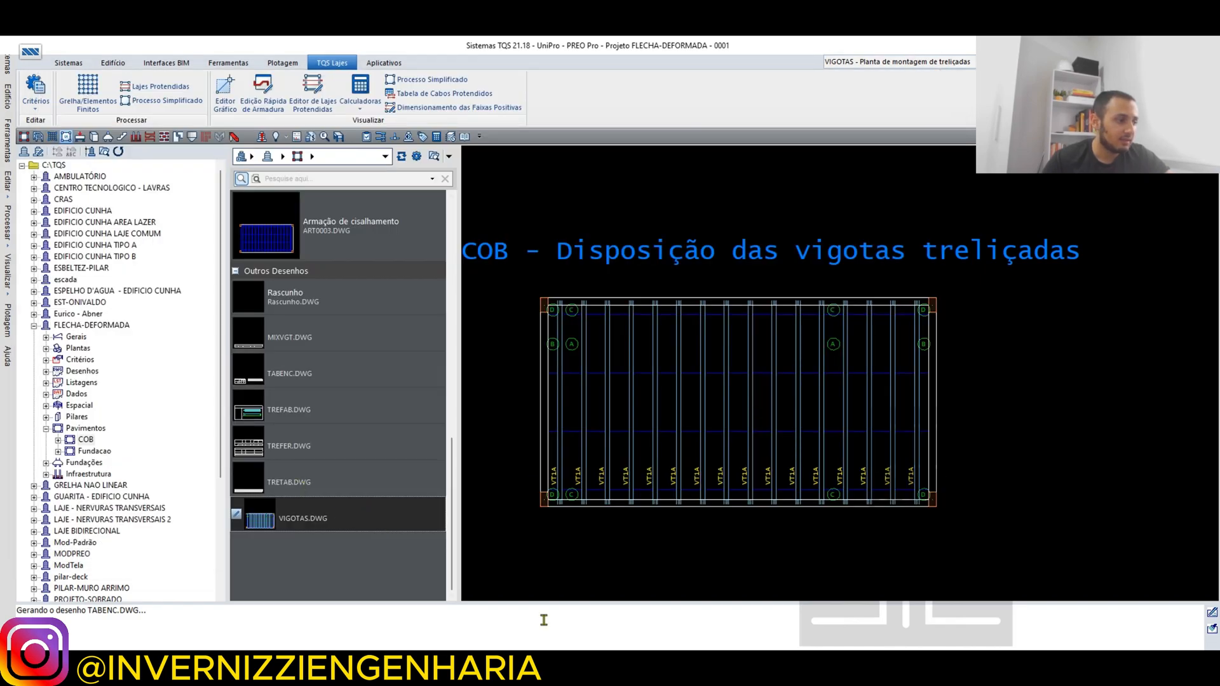
Preview TREFAB.DWG and examine the VT1A joist fabrication detail, including its lattice, additional bars and support dimensions.
{"action": "left_click", "coordinate": [372, 420]}
{"action": "scroll", "coordinate": [752, 402], "scroll_direction": "down", "scroll_amount": 4}
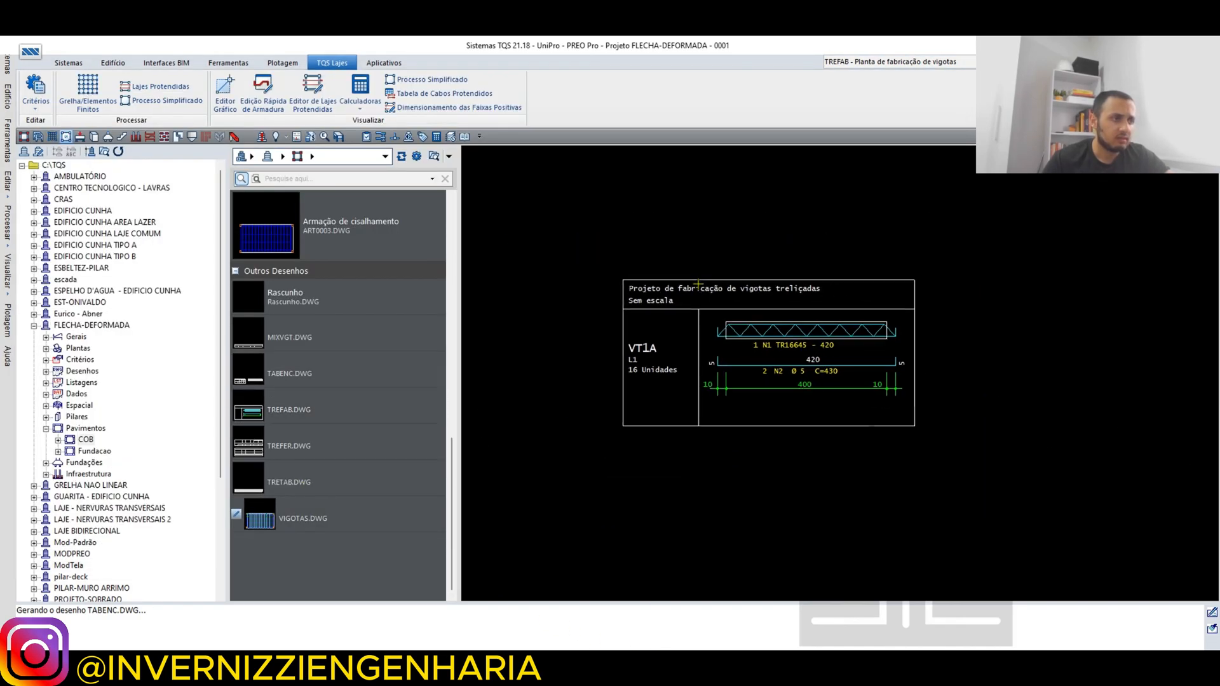
{"action": "scroll", "coordinate": [695, 381], "scroll_direction": "up", "scroll_amount": 2}
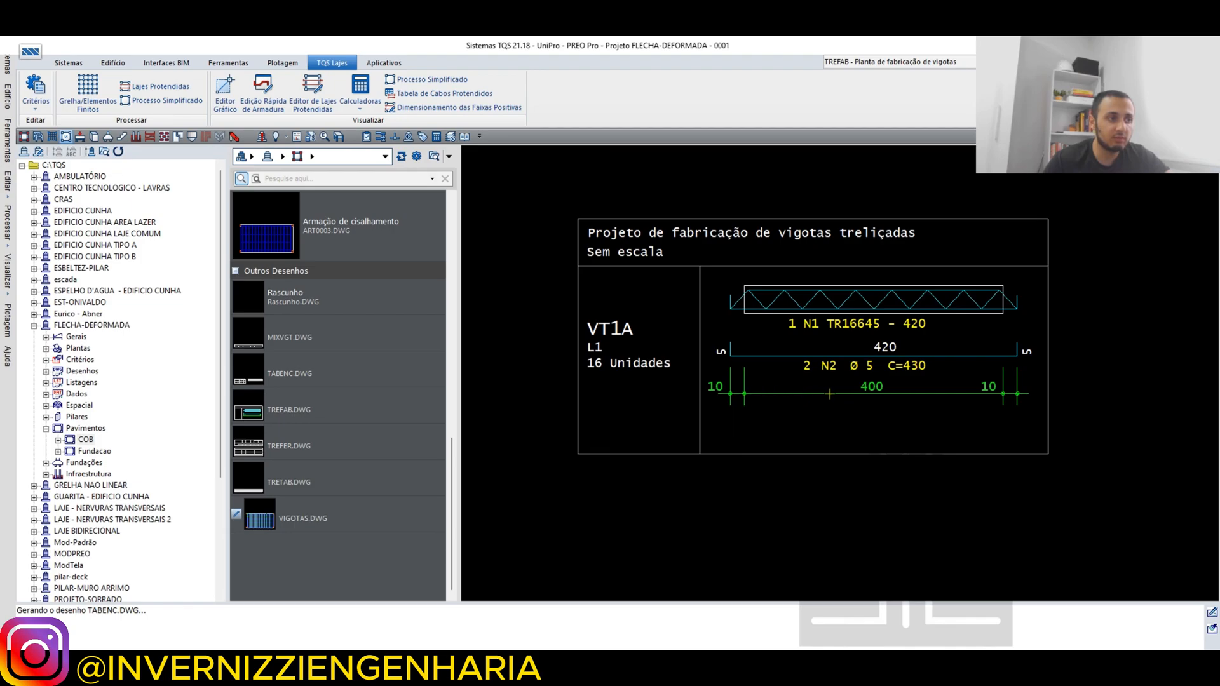
{"action": "scroll", "coordinate": [752, 353], "scroll_direction": "up", "scroll_amount": 2}
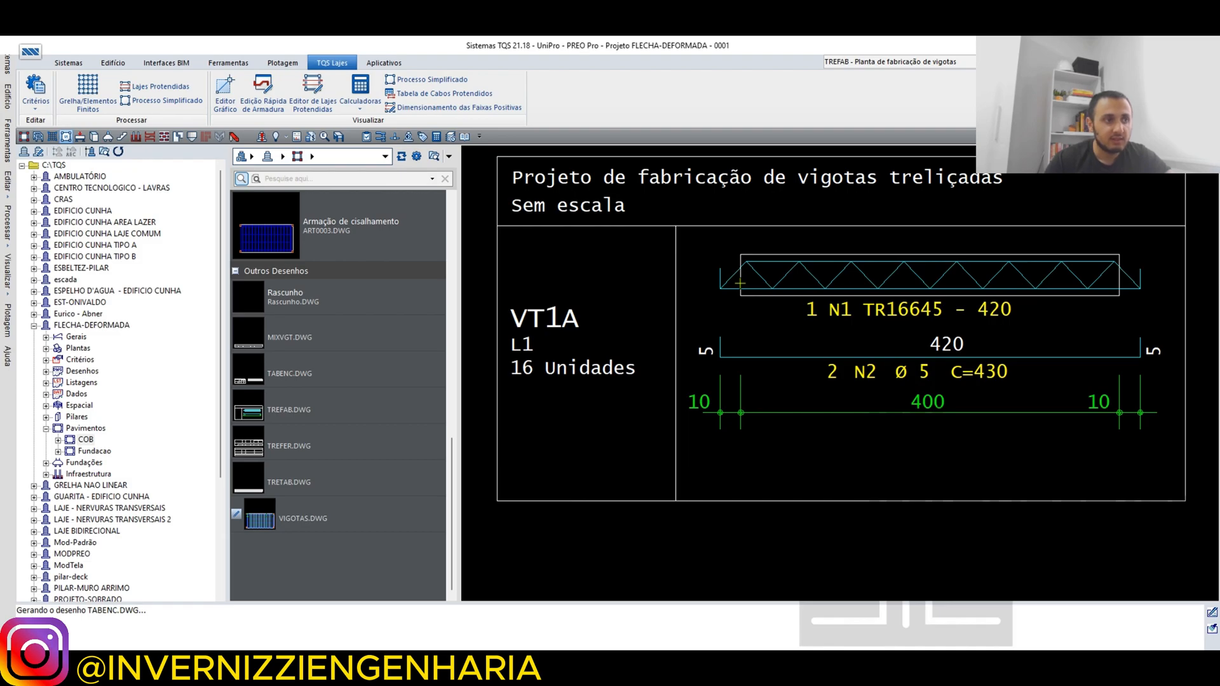
{"action": "scroll", "coordinate": [695, 310], "scroll_direction": "down", "scroll_amount": 1}
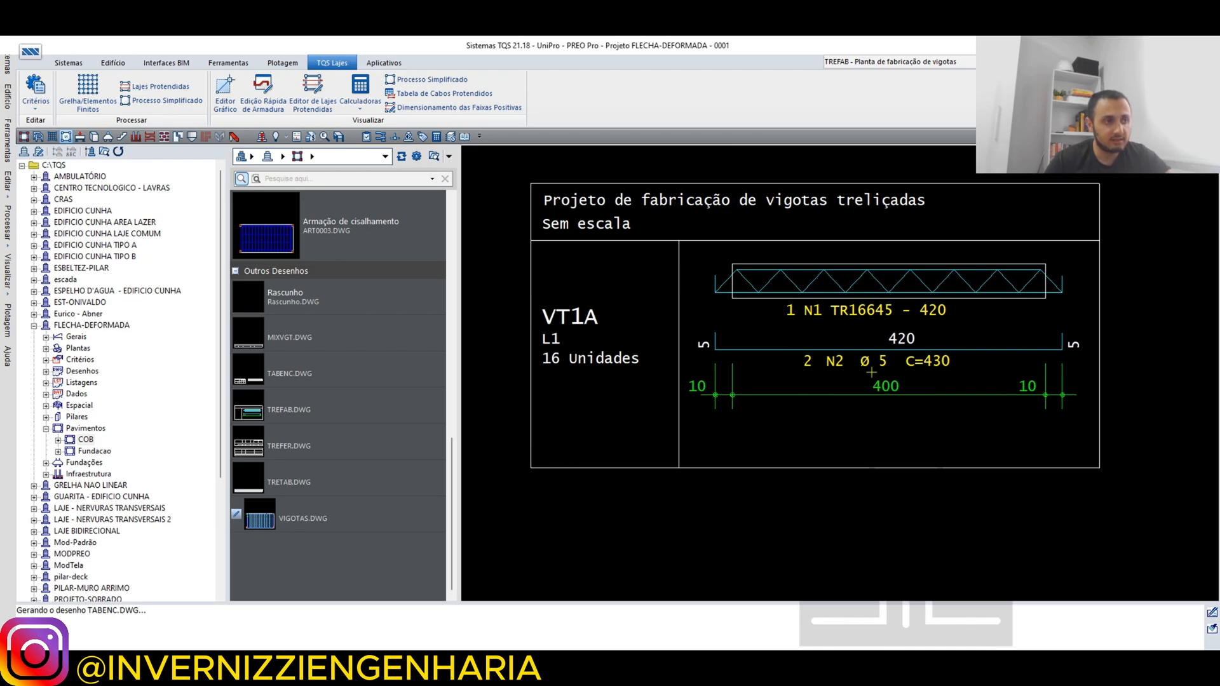
{"action": "scroll", "coordinate": [942, 341], "scroll_direction": "up", "scroll_amount": 1}
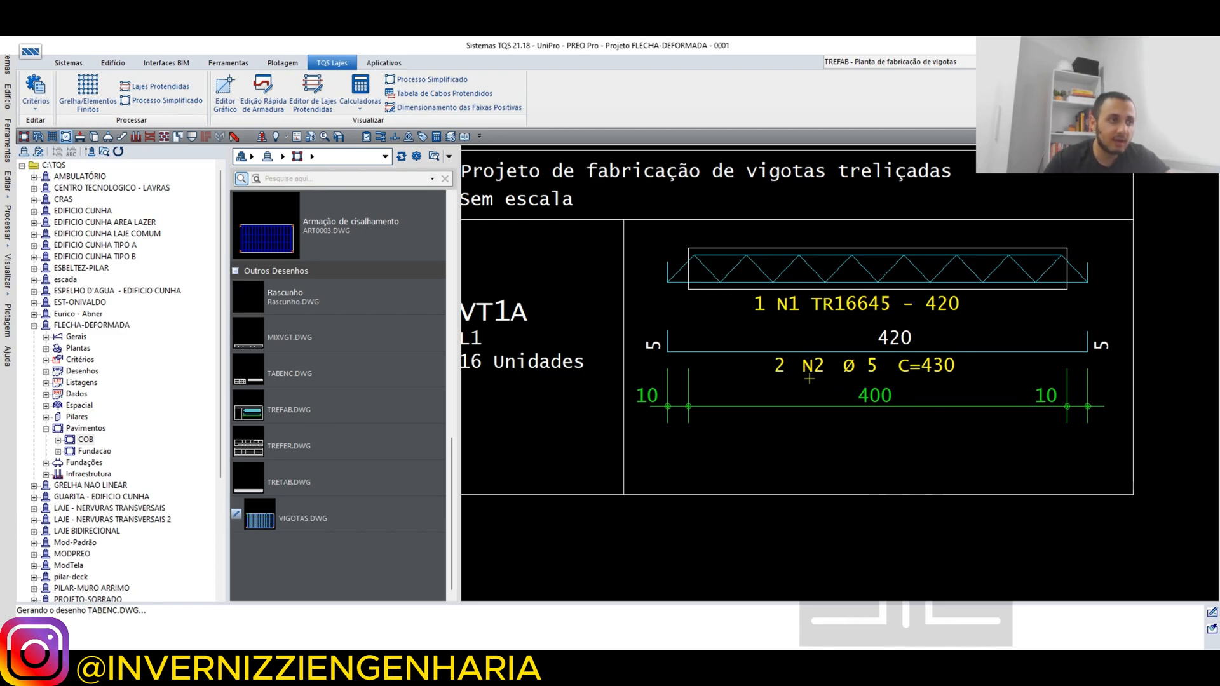
{"action": "scroll", "coordinate": [878, 367], "scroll_direction": "down", "scroll_amount": 1}
{"action": "scroll", "coordinate": [883, 370], "scroll_direction": "up", "scroll_amount": 1}
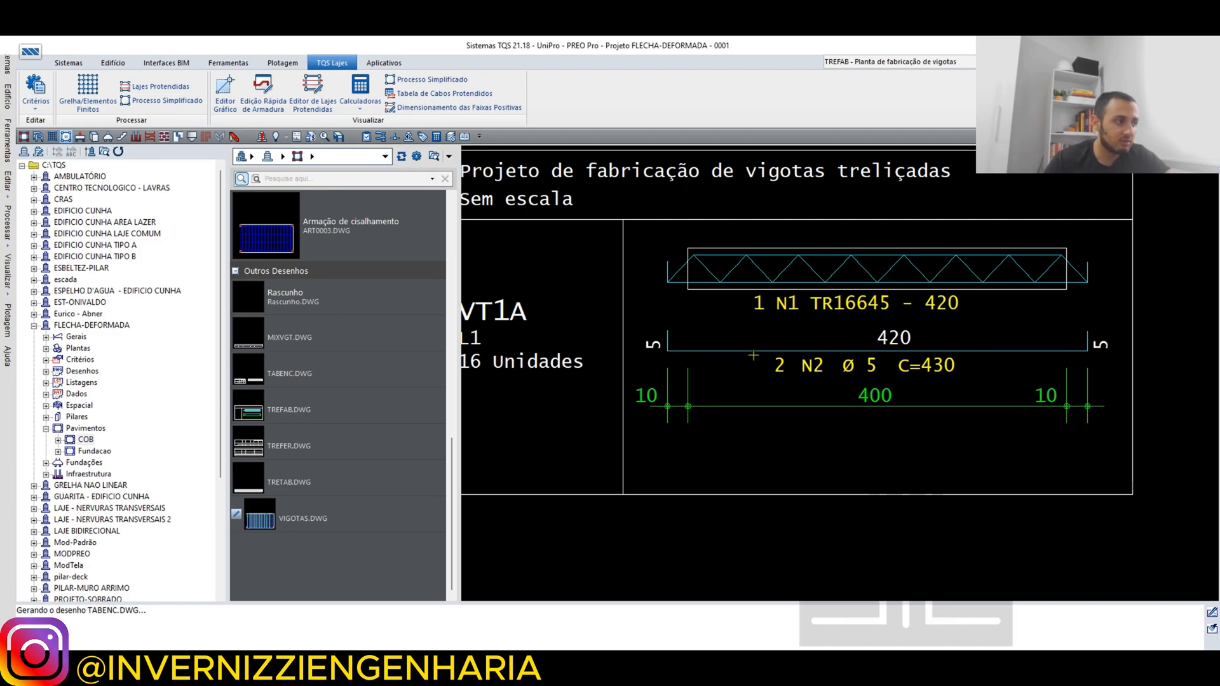
Preview the TREFER.DWG steel table and examine the VT1A bar quantities, lengths and steel weight summary.
{"action": "left_click", "coordinate": [306, 447]}
{"action": "scroll", "coordinate": [815, 381], "scroll_direction": "up", "scroll_amount": 2}
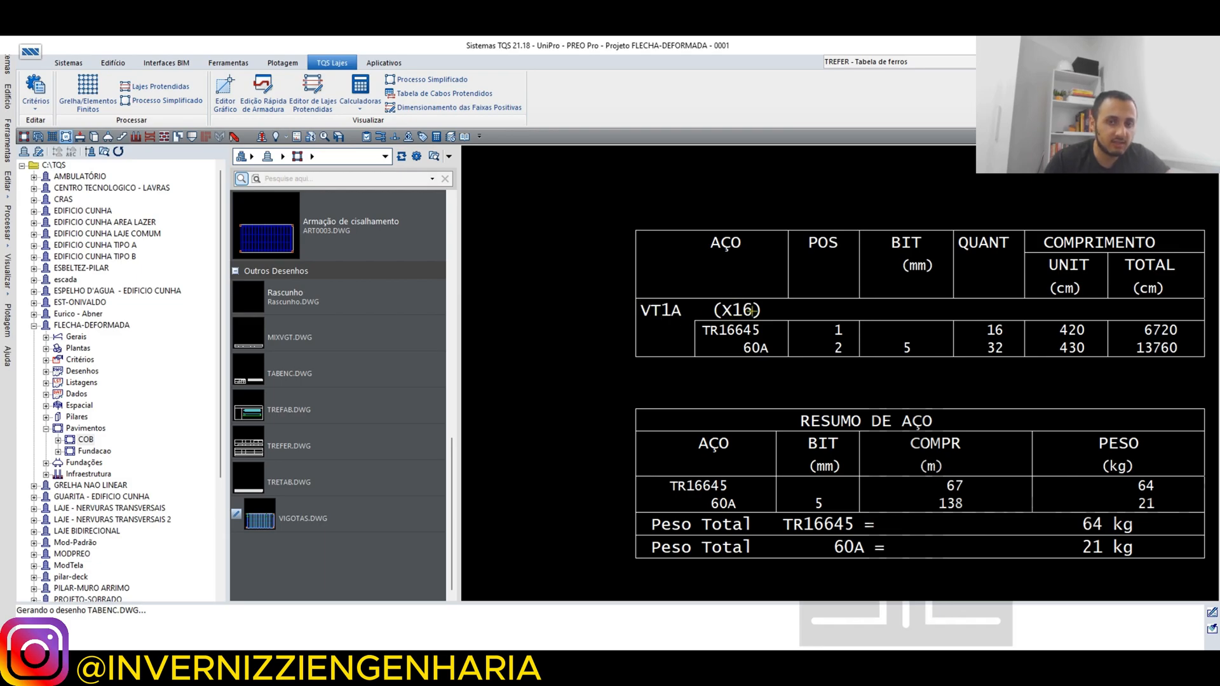
{"action": "scroll", "coordinate": [613, 337], "scroll_direction": "down", "scroll_amount": 1}
{"action": "scroll", "coordinate": [740, 353], "scroll_direction": "up", "scroll_amount": 2}
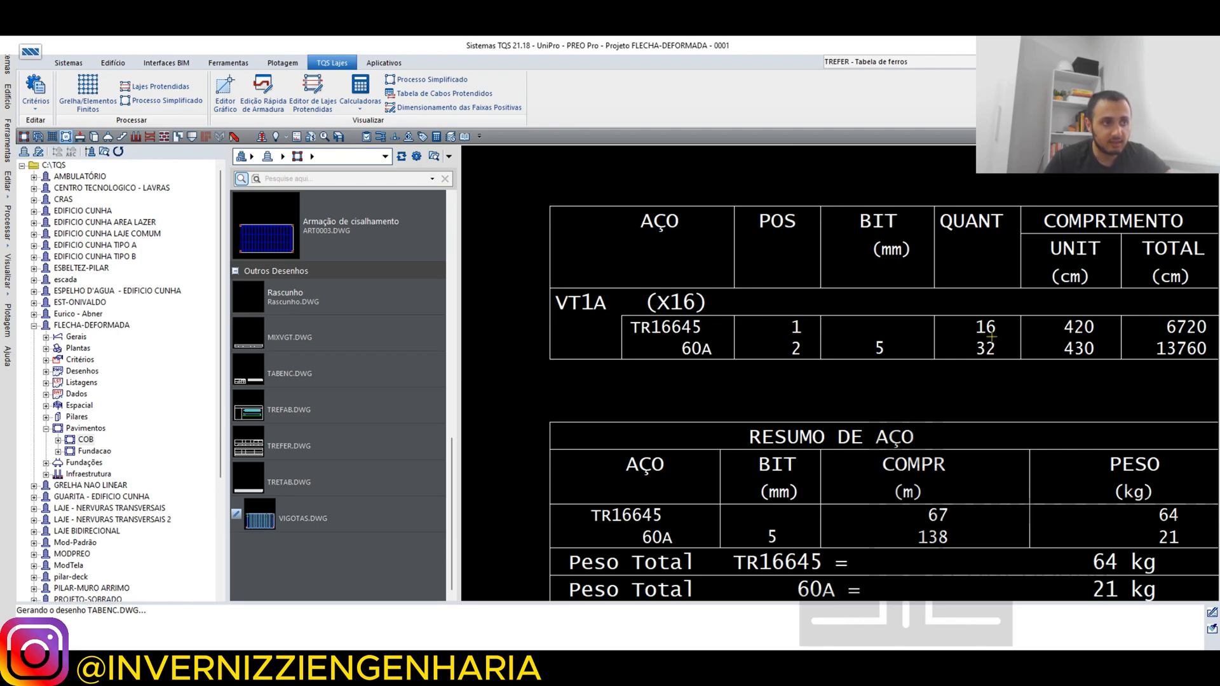
{"action": "scroll", "coordinate": [998, 325], "scroll_direction": "down", "scroll_amount": 3}
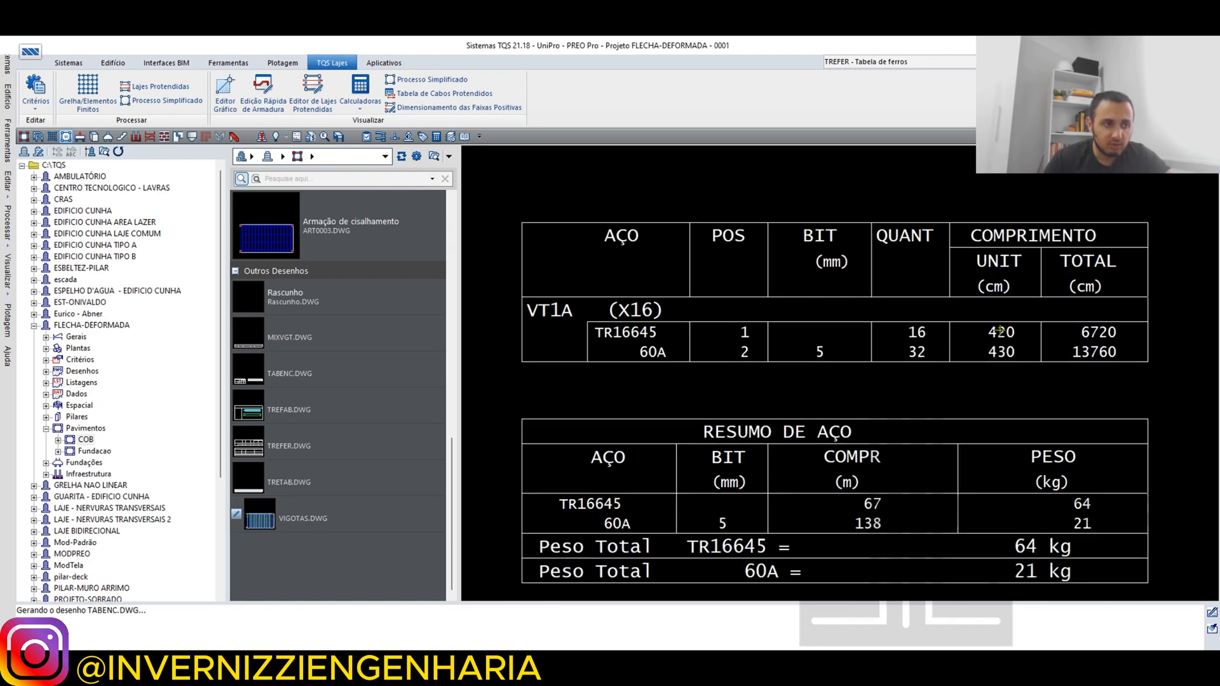
{"action": "scroll", "coordinate": [1092, 331], "scroll_direction": "up", "scroll_amount": 1}
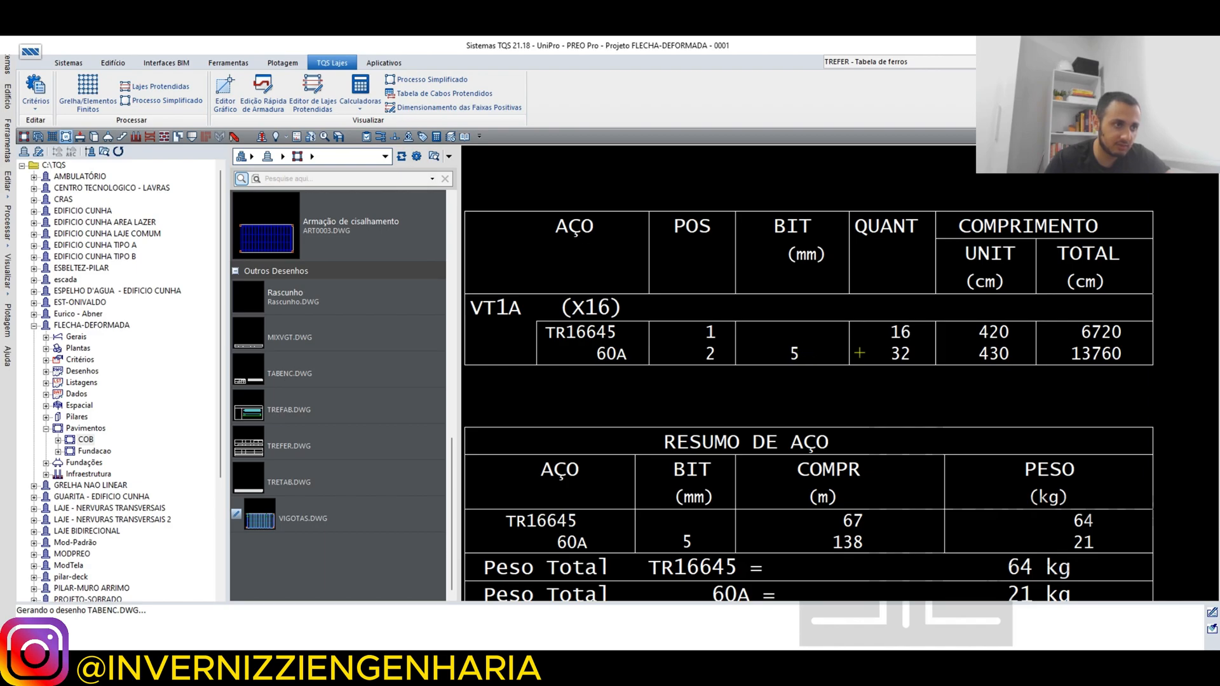
{"action": "scroll", "coordinate": [1011, 359], "scroll_direction": "down", "scroll_amount": 2}
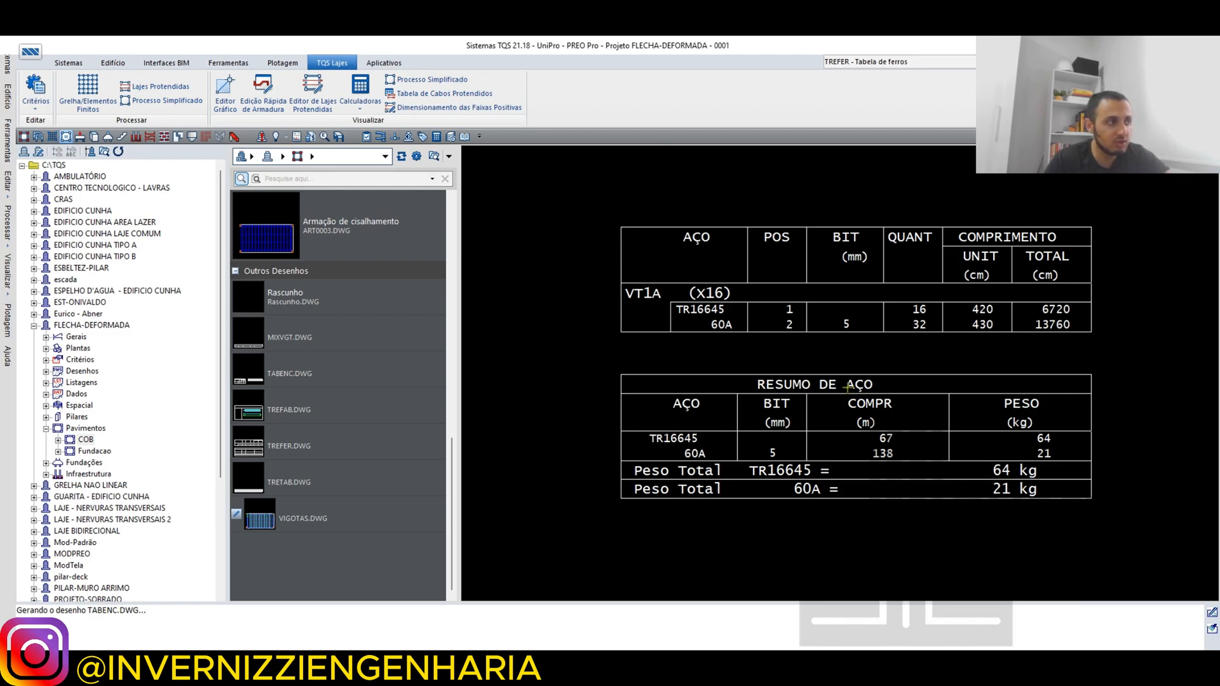
Preview the TRETAB.DWG lattice joist table and examine its slab data and span and support columns.
{"action": "left_click", "coordinate": [334, 491]}
{"action": "scroll", "coordinate": [913, 394], "scroll_direction": "down", "scroll_amount": 2}
{"action": "scroll", "coordinate": [915, 356], "scroll_direction": "up", "scroll_amount": 4}
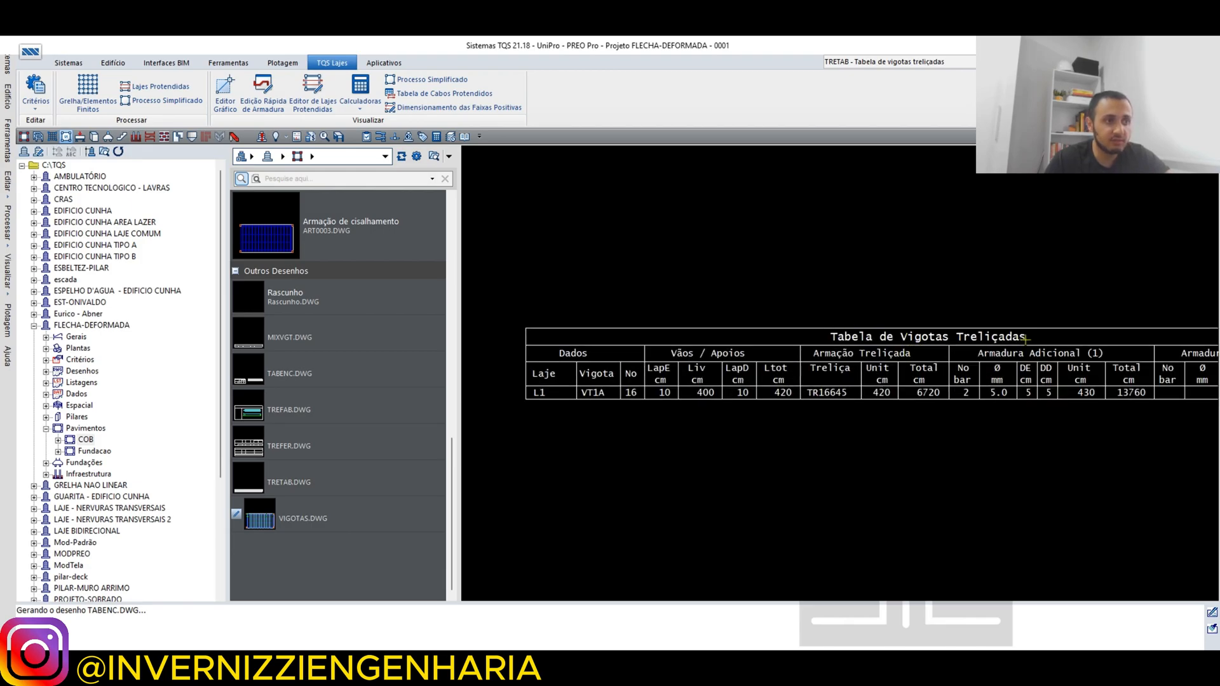
{"action": "scroll", "coordinate": [1025, 339], "scroll_direction": "down", "scroll_amount": 2}
{"action": "scroll", "coordinate": [776, 378], "scroll_direction": "up", "scroll_amount": 1}
{"action": "scroll", "coordinate": [654, 409], "scroll_direction": "up", "scroll_amount": 2}
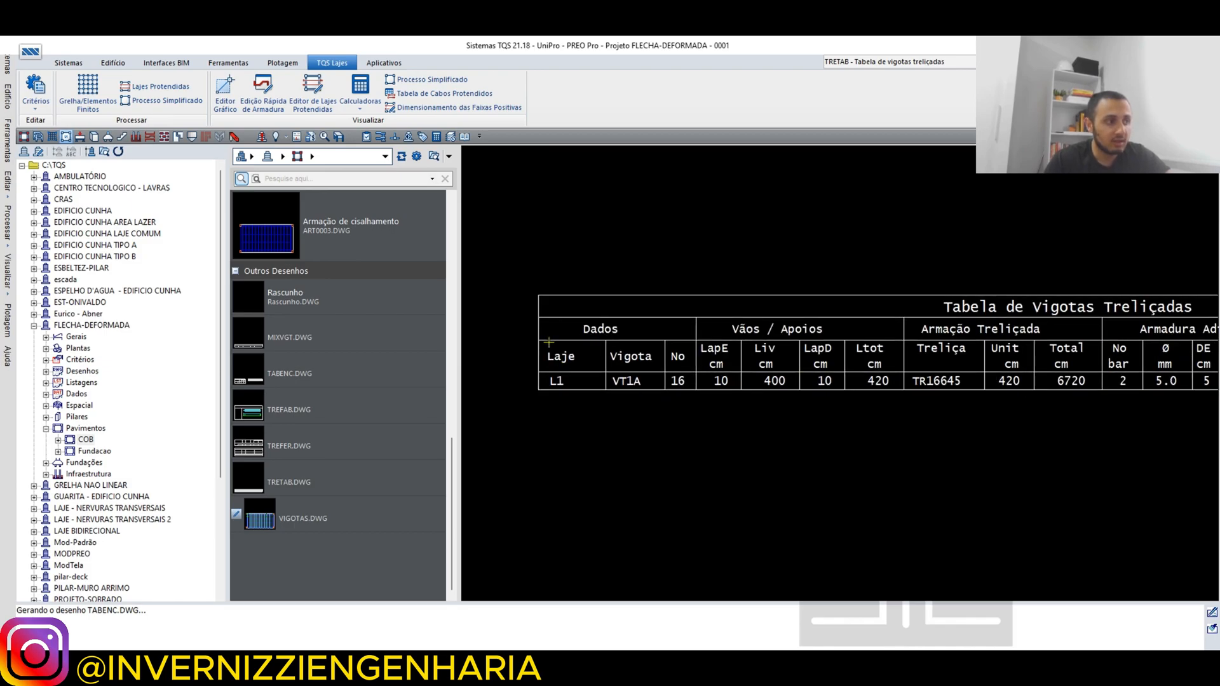
{"action": "scroll", "coordinate": [637, 385], "scroll_direction": "up", "scroll_amount": 2}
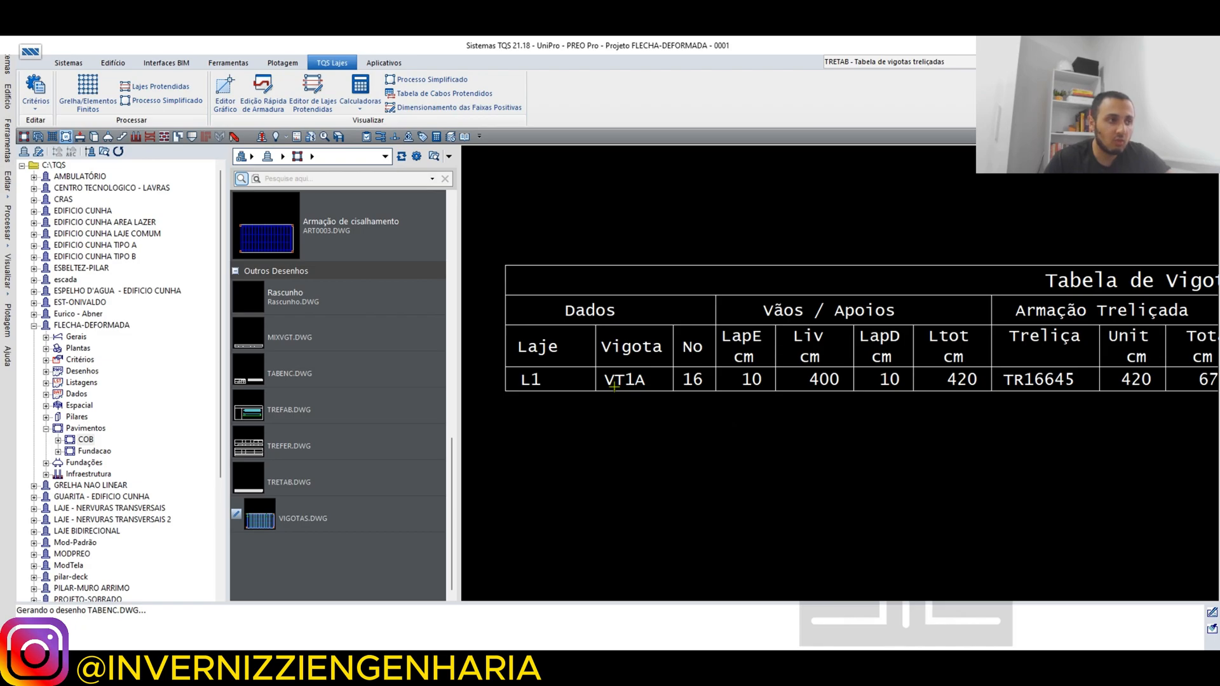
{"action": "scroll", "coordinate": [614, 385], "scroll_direction": "down", "scroll_amount": 2}
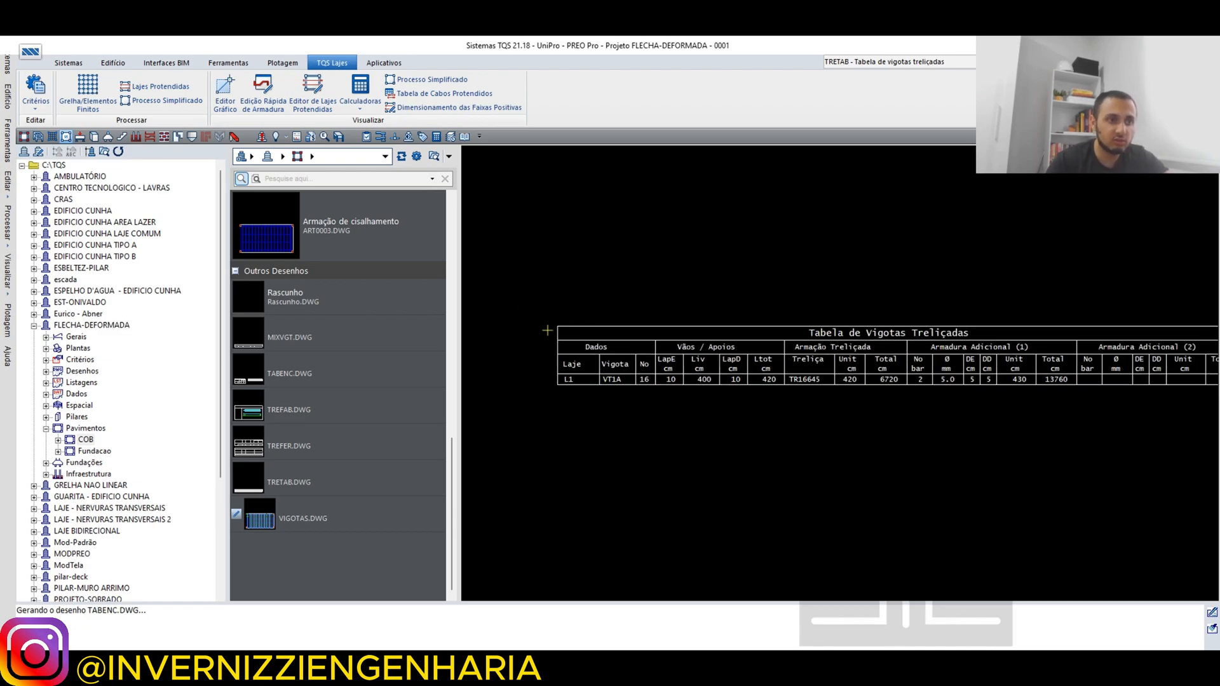
{"action": "scroll", "coordinate": [623, 392], "scroll_direction": "down", "scroll_amount": 1}
{"action": "scroll", "coordinate": [666, 376], "scroll_direction": "up", "scroll_amount": 3}
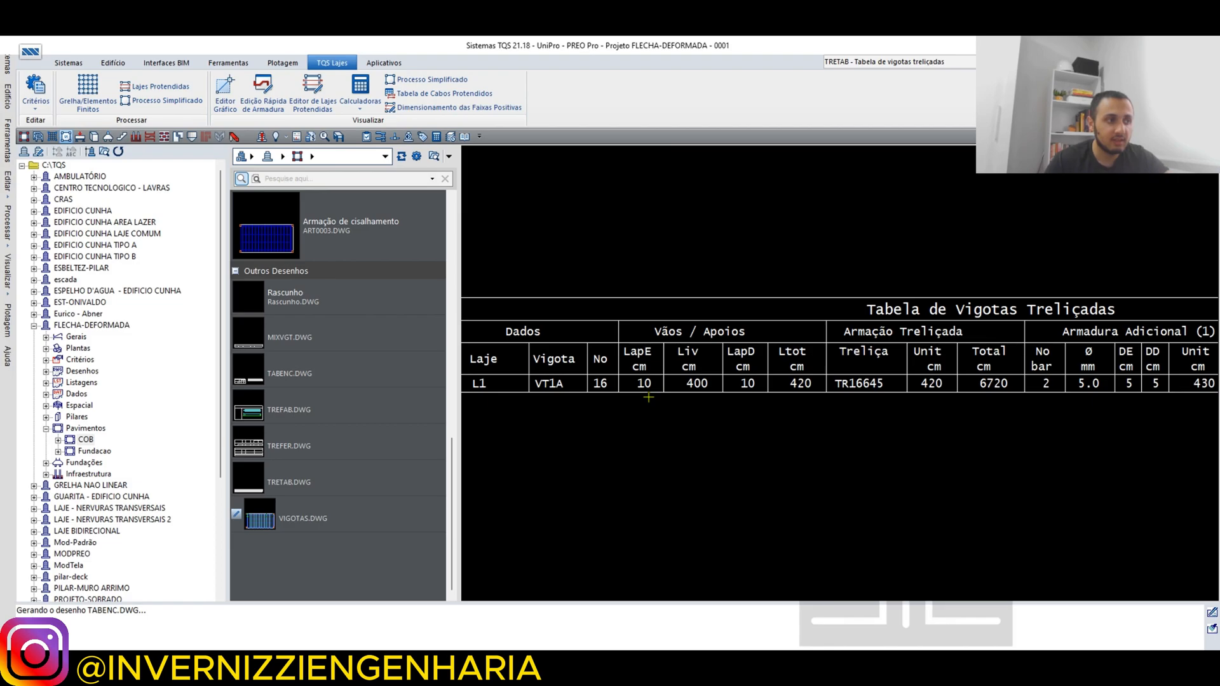
{"action": "scroll", "coordinate": [672, 393], "scroll_direction": "up", "scroll_amount": 1}
{"action": "scroll", "coordinate": [736, 383], "scroll_direction": "down", "scroll_amount": 1}
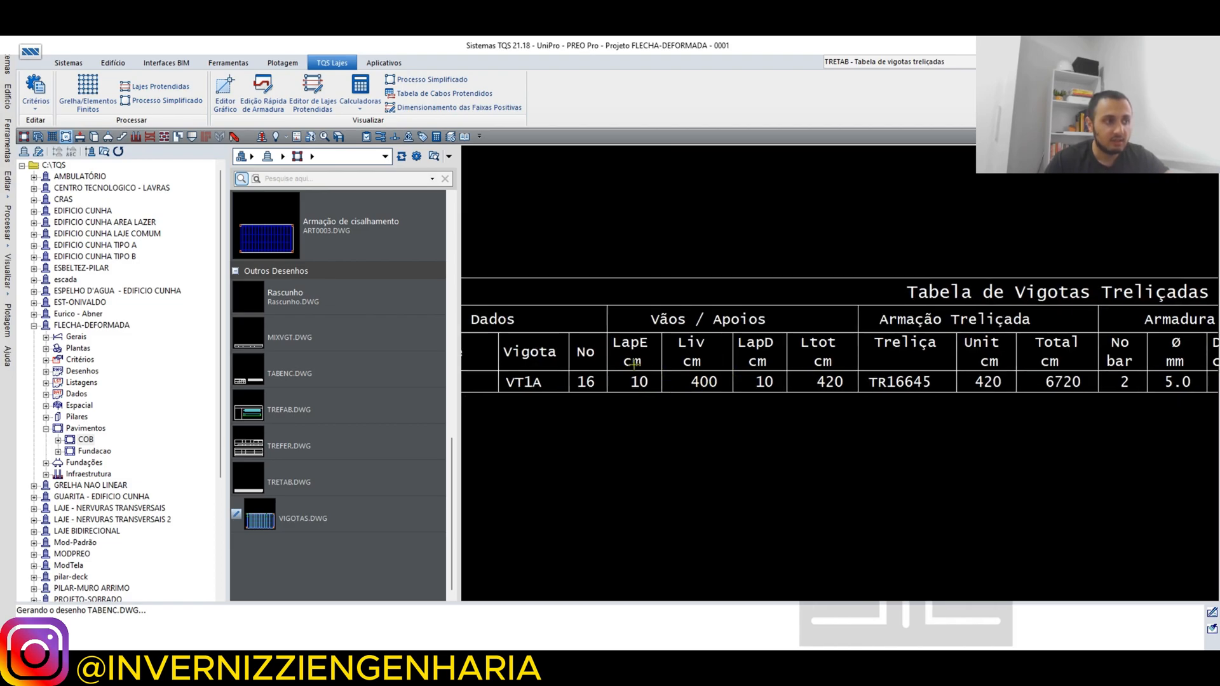
{"action": "scroll", "coordinate": [878, 379], "scroll_direction": "up", "scroll_amount": 1}
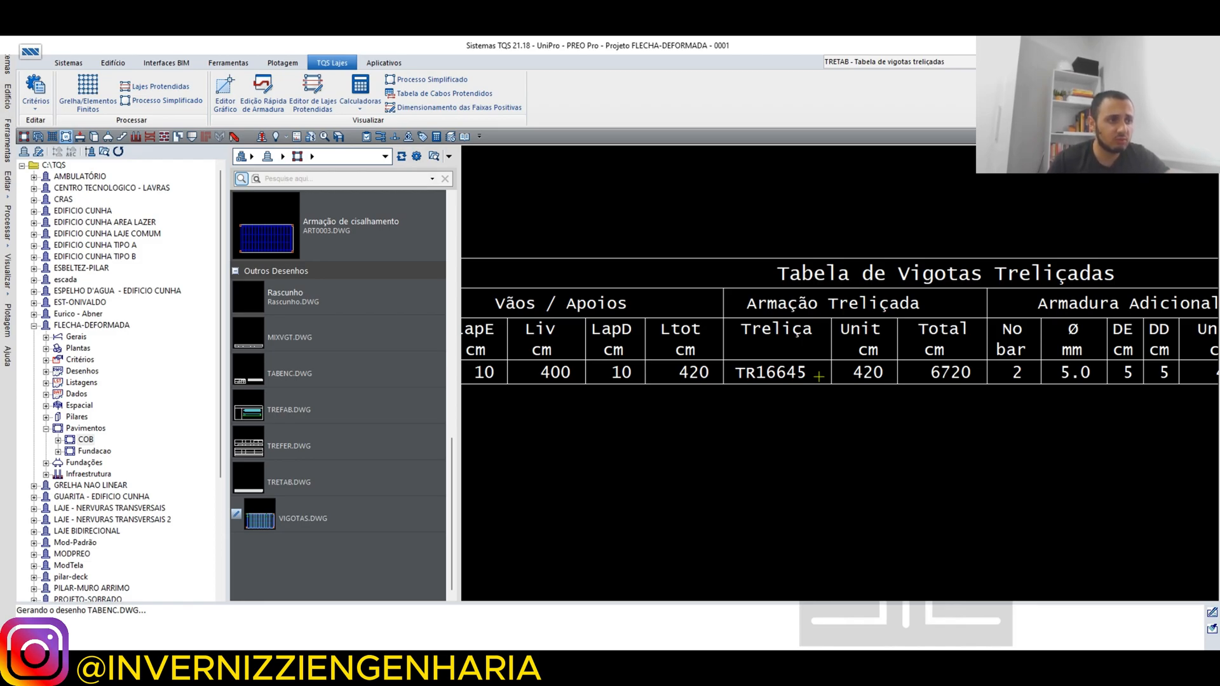
Examine the Armação Treliçada and Armadura Adicional (1) columns of the lattice joist table.
{"action": "scroll", "coordinate": [675, 424], "scroll_direction": "down", "scroll_amount": 2}
{"action": "scroll", "coordinate": [637, 378], "scroll_direction": "up", "scroll_amount": 3}
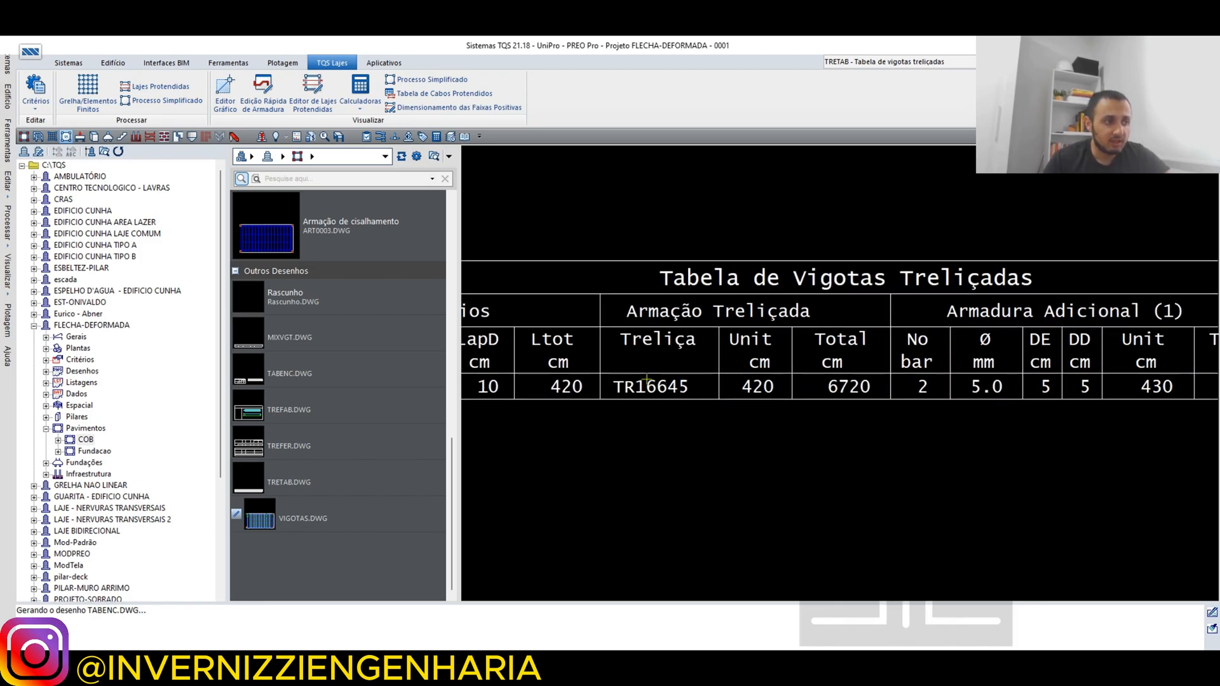
{"action": "scroll", "coordinate": [699, 394], "scroll_direction": "down", "scroll_amount": 2}
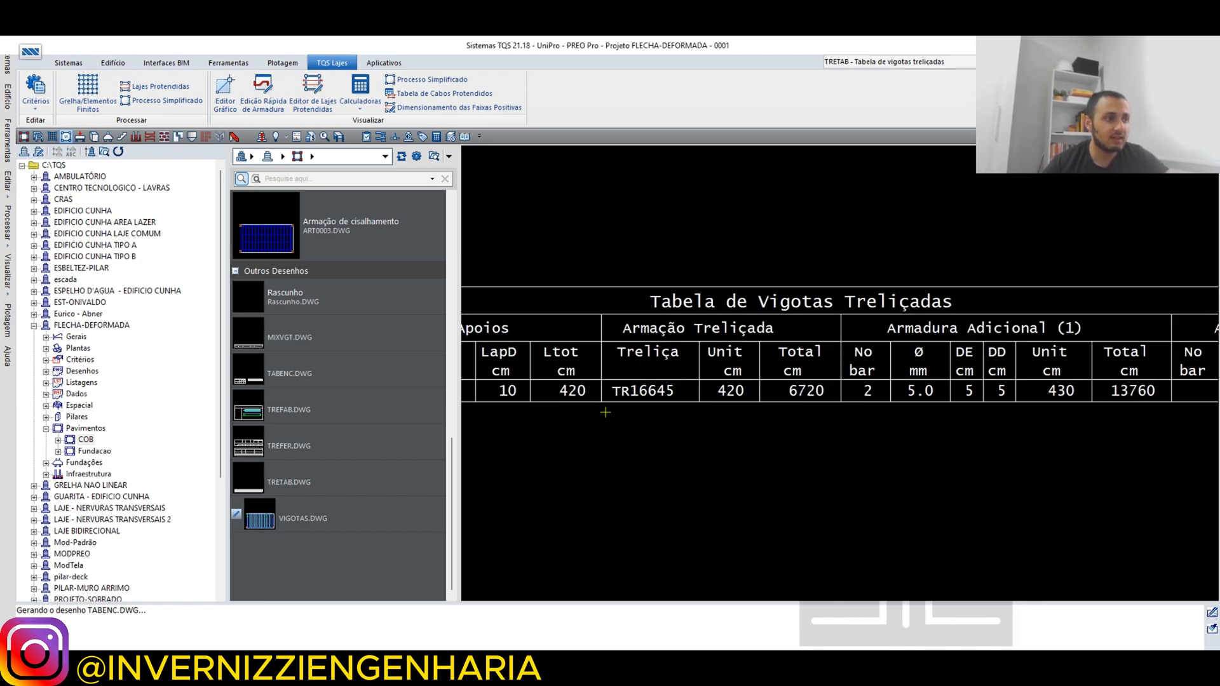
{"action": "scroll", "coordinate": [971, 383], "scroll_direction": "up", "scroll_amount": 2}
{"action": "scroll", "coordinate": [666, 405], "scroll_direction": "down", "scroll_amount": 2}
{"action": "scroll", "coordinate": [666, 405], "scroll_direction": "up", "scroll_amount": 3}
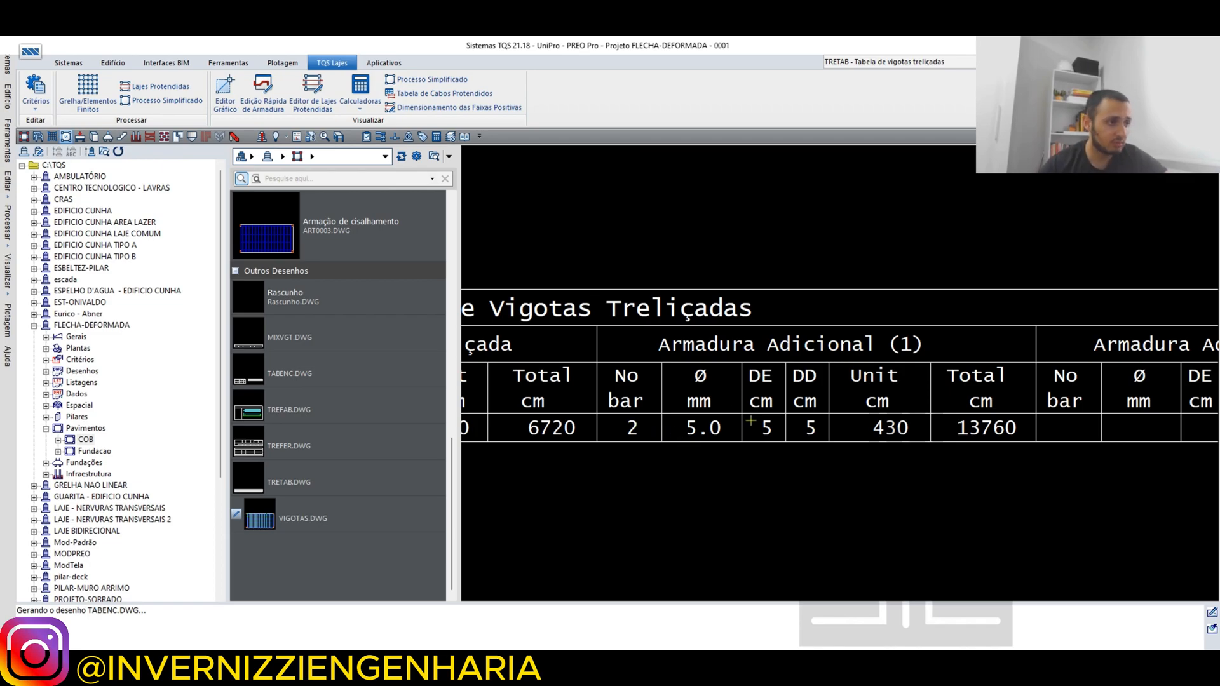
{"action": "scroll", "coordinate": [621, 408], "scroll_direction": "down", "scroll_amount": 2}
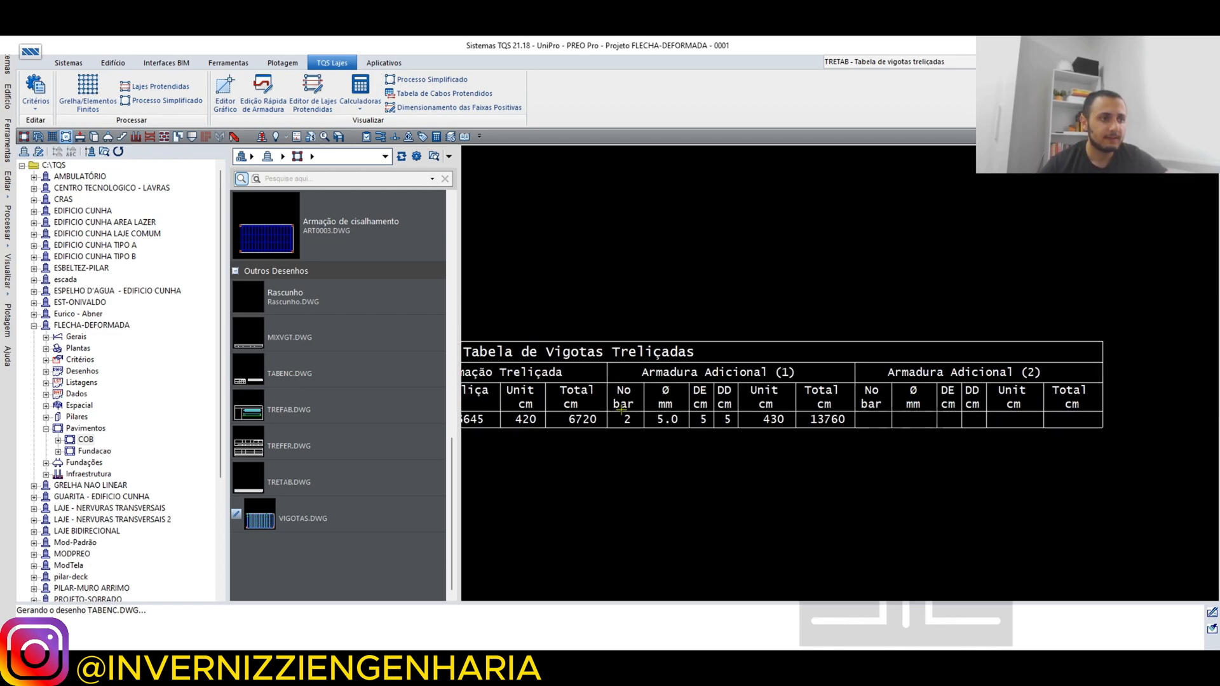
Examine the Armadura Adicional (2) columns at the end of the lattice joist table.
{"action": "scroll", "coordinate": [933, 405], "scroll_direction": "up", "scroll_amount": 2}
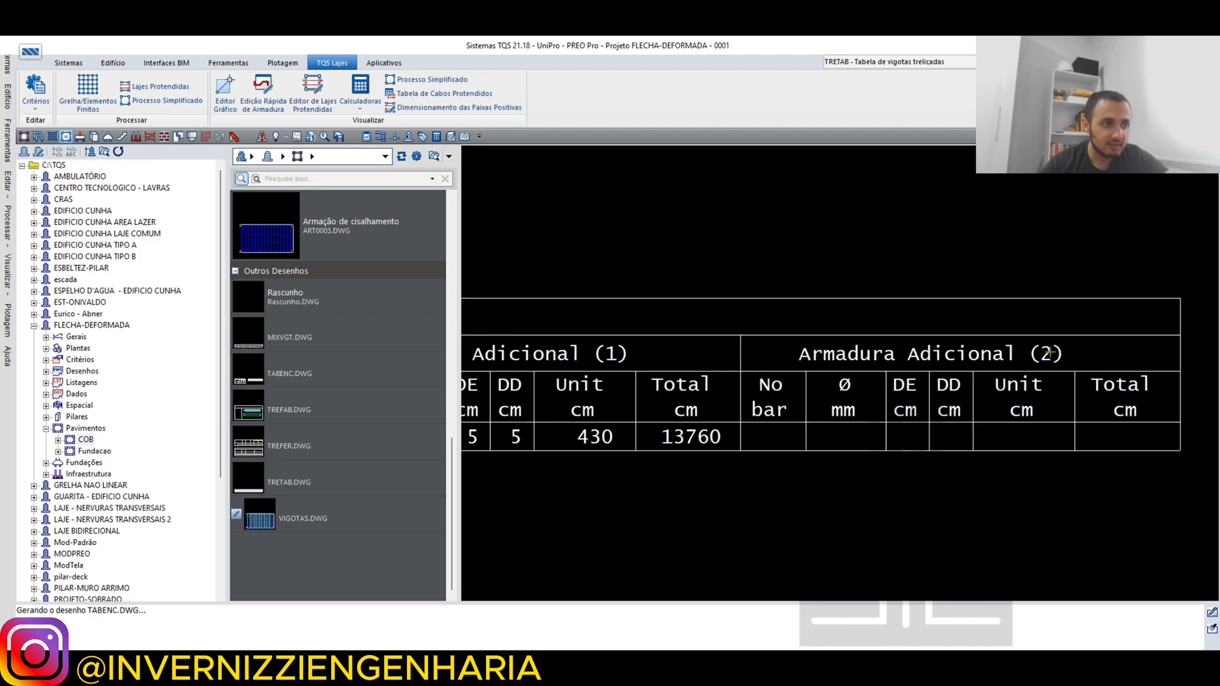
{"action": "scroll", "coordinate": [1013, 347], "scroll_direction": "up", "scroll_amount": 1}
{"action": "scroll", "coordinate": [1012, 347], "scroll_direction": "down", "scroll_amount": 2}
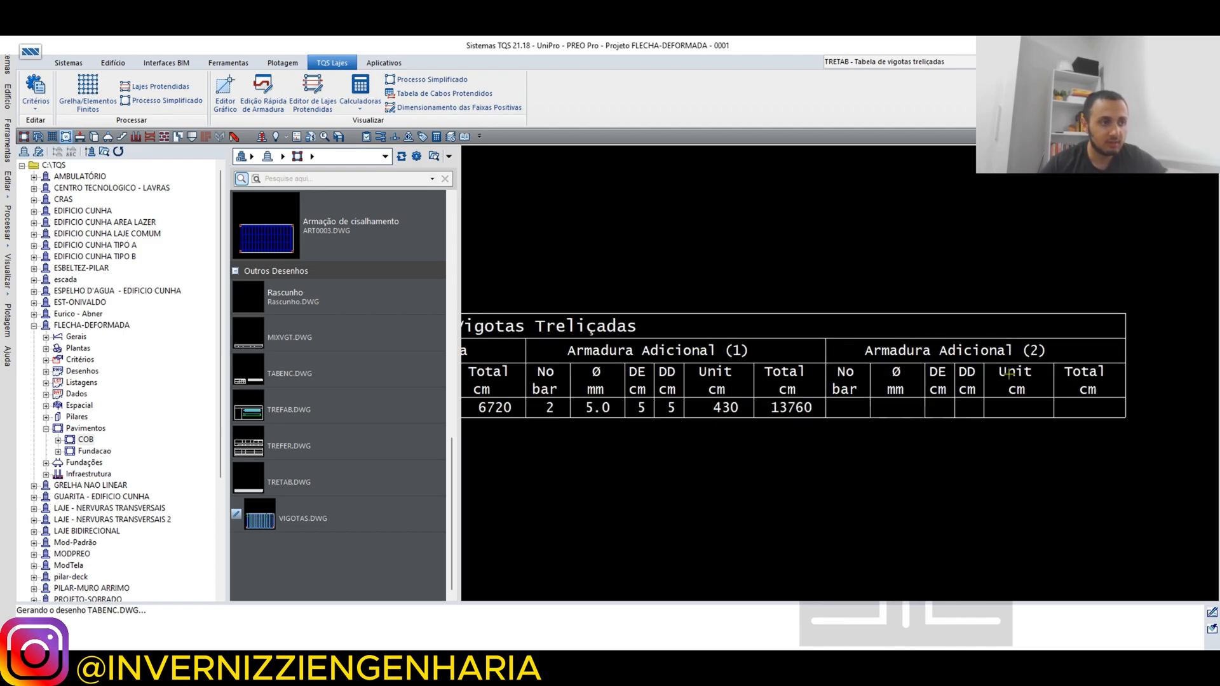
{"action": "scroll", "coordinate": [1017, 384], "scroll_direction": "up", "scroll_amount": 1}
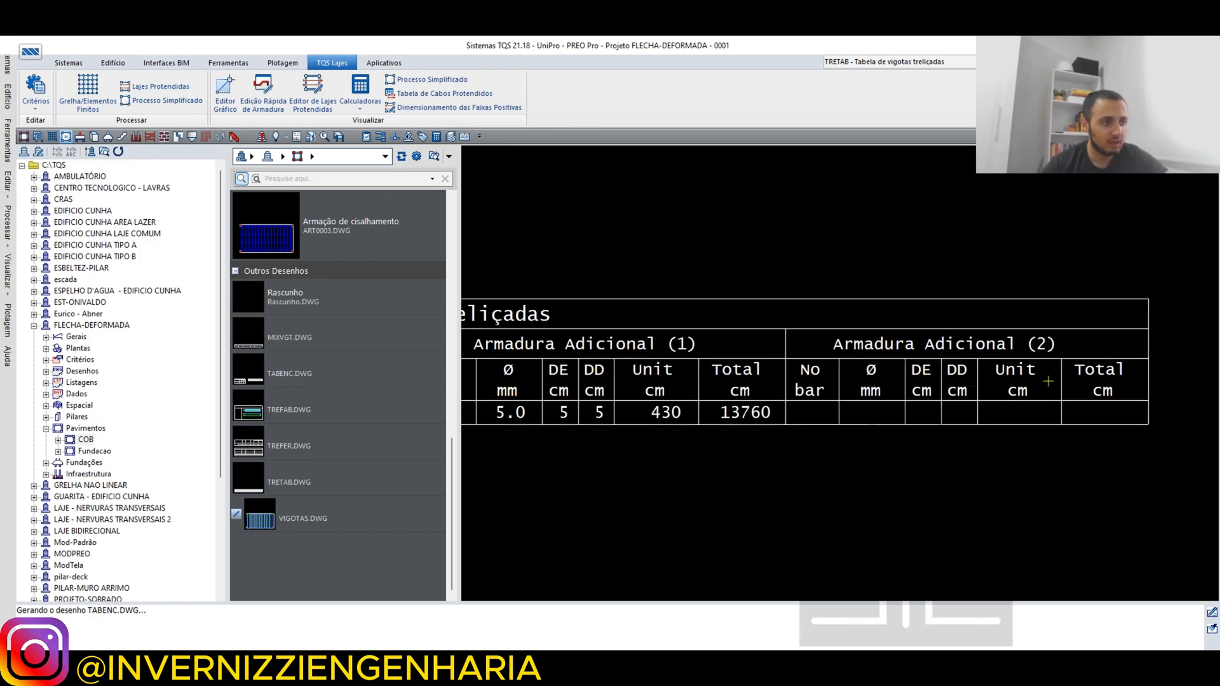
{"action": "scroll", "coordinate": [1048, 381], "scroll_direction": "down", "scroll_amount": 1}
{"action": "scroll", "coordinate": [1011, 368], "scroll_direction": "up", "scroll_amount": 2}
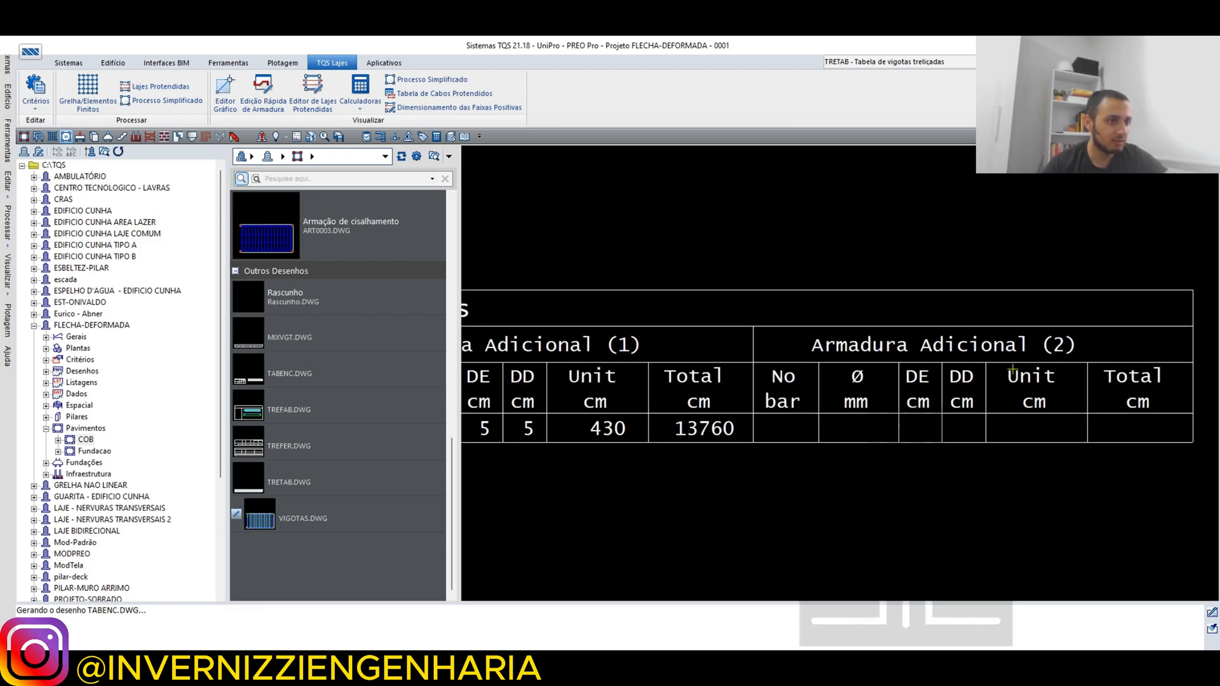
{"action": "scroll", "coordinate": [1068, 304], "scroll_direction": "down", "scroll_amount": 1}
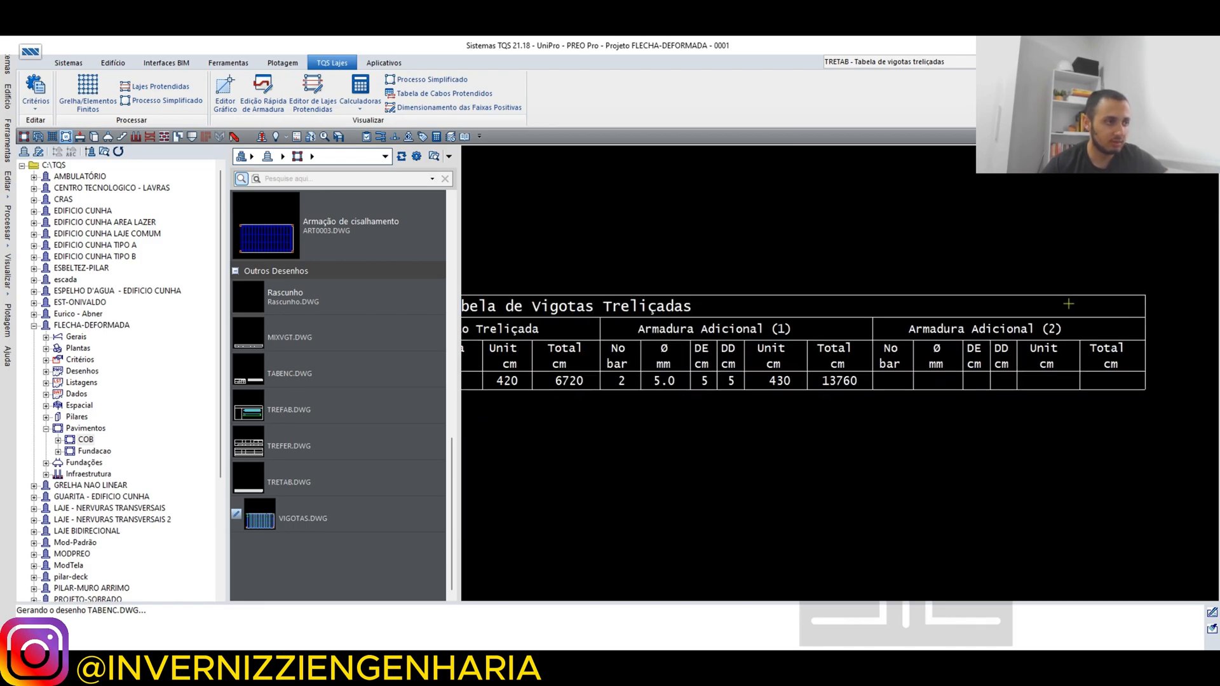
{"action": "scroll", "coordinate": [1101, 345], "scroll_direction": "down", "scroll_amount": 1}
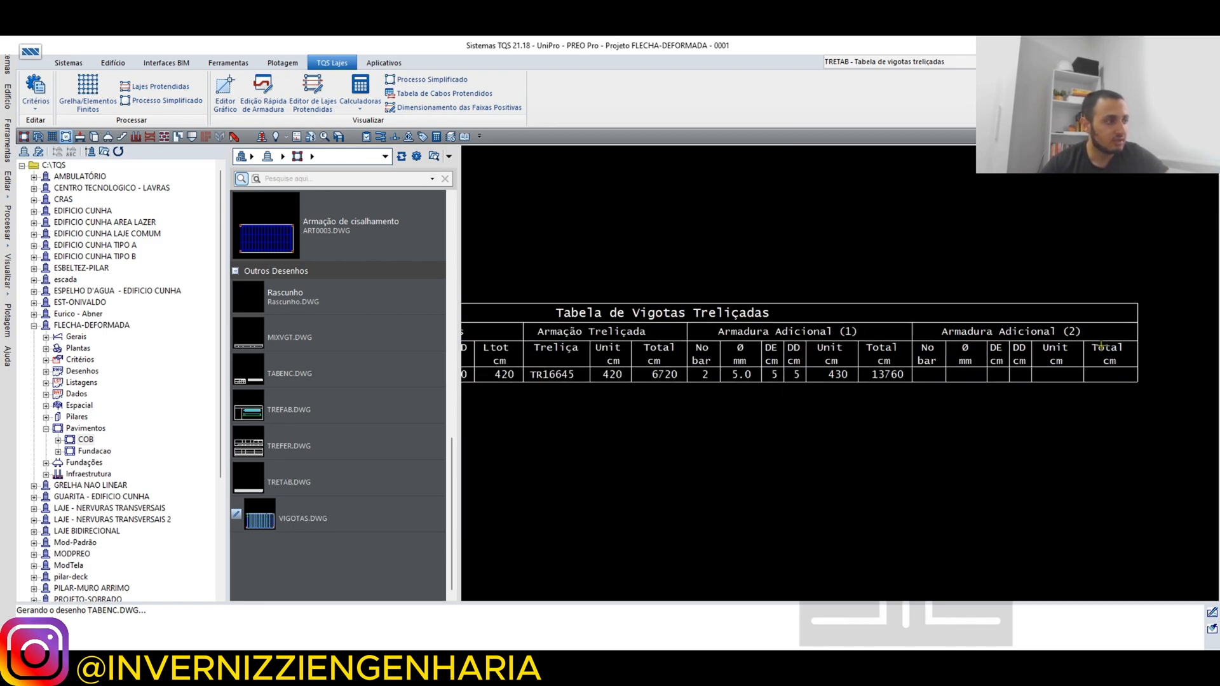
Preview the TABENC.DWG table of filler blocks and estimated block consumption.
{"action": "left_click", "coordinate": [324, 447]}
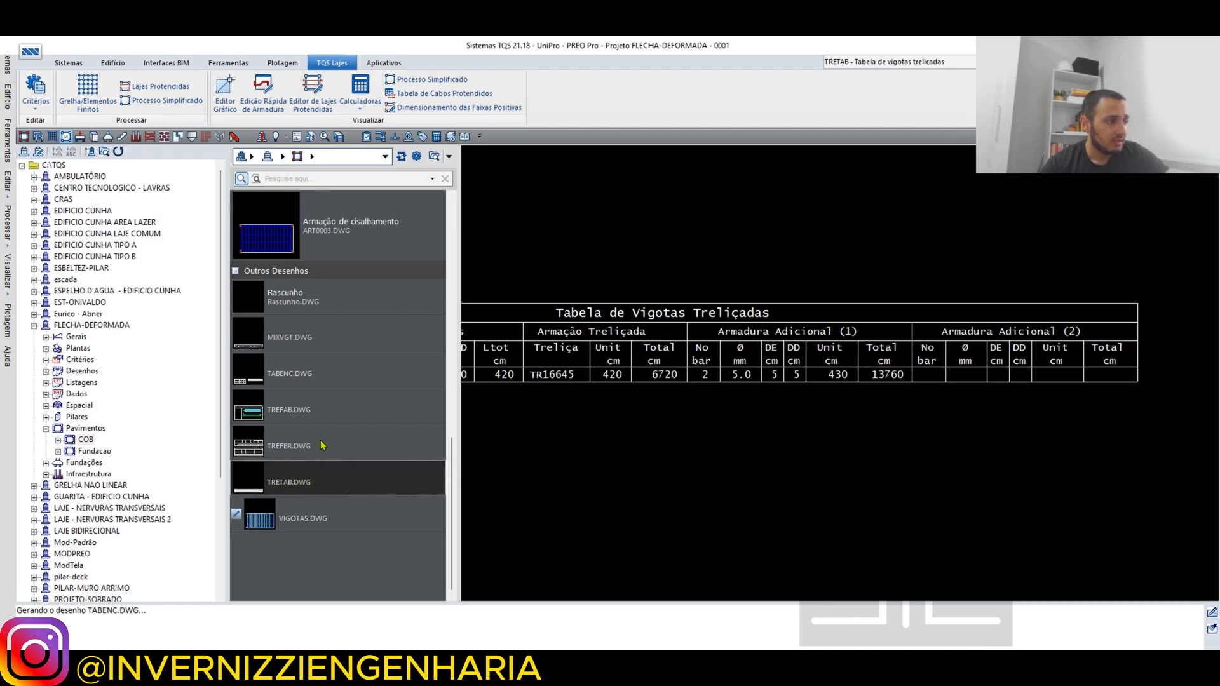
{"action": "left_click", "coordinate": [318, 412]}
{"action": "left_click", "coordinate": [312, 380]}
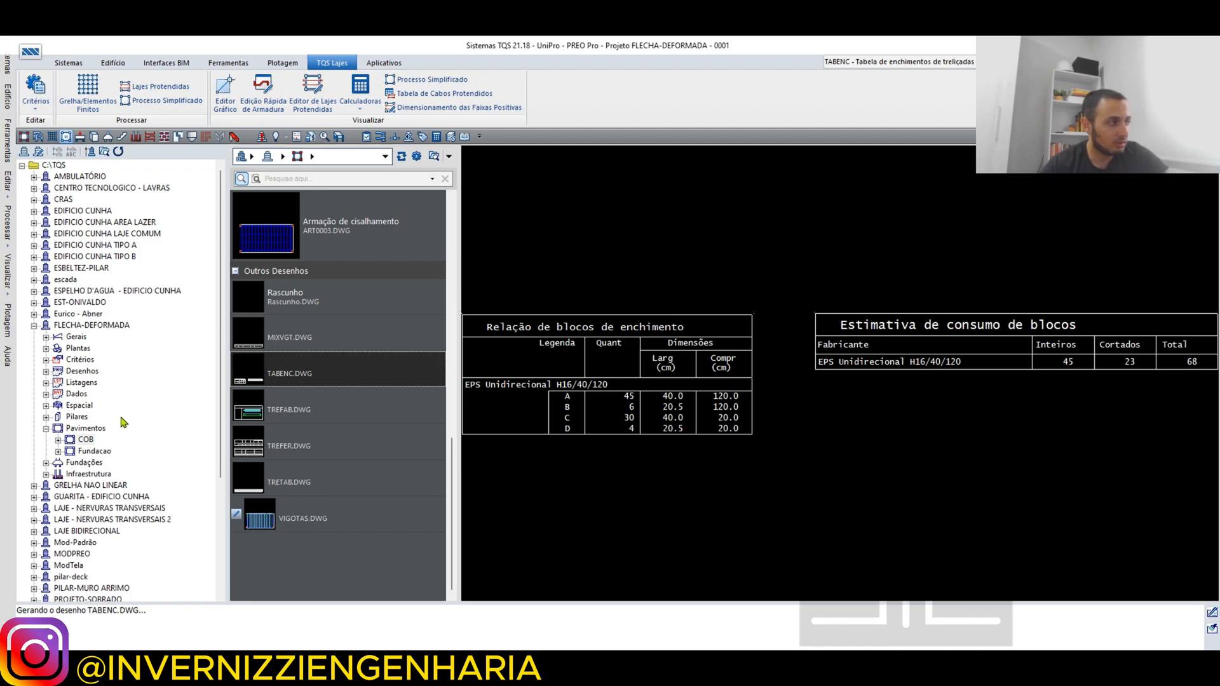
Preview the MIXVGT.DWG mixed joist table and the TREFER.DWG steel table of the COB floor.
{"action": "left_click", "coordinate": [76, 352]}
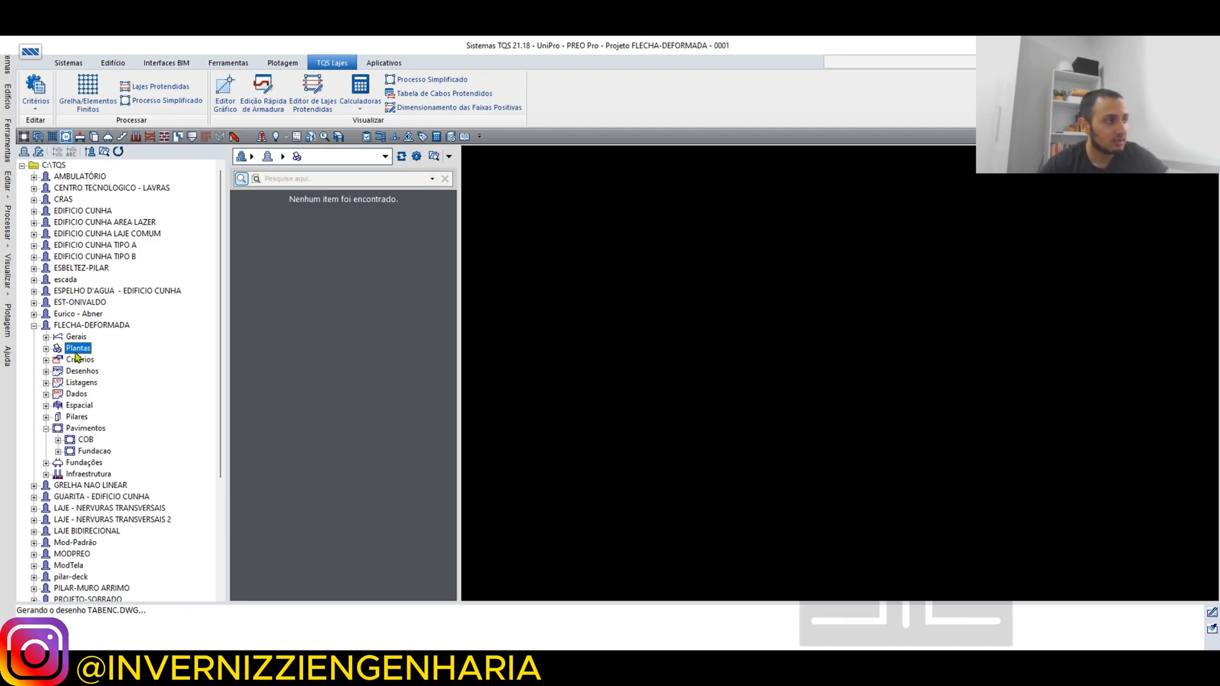
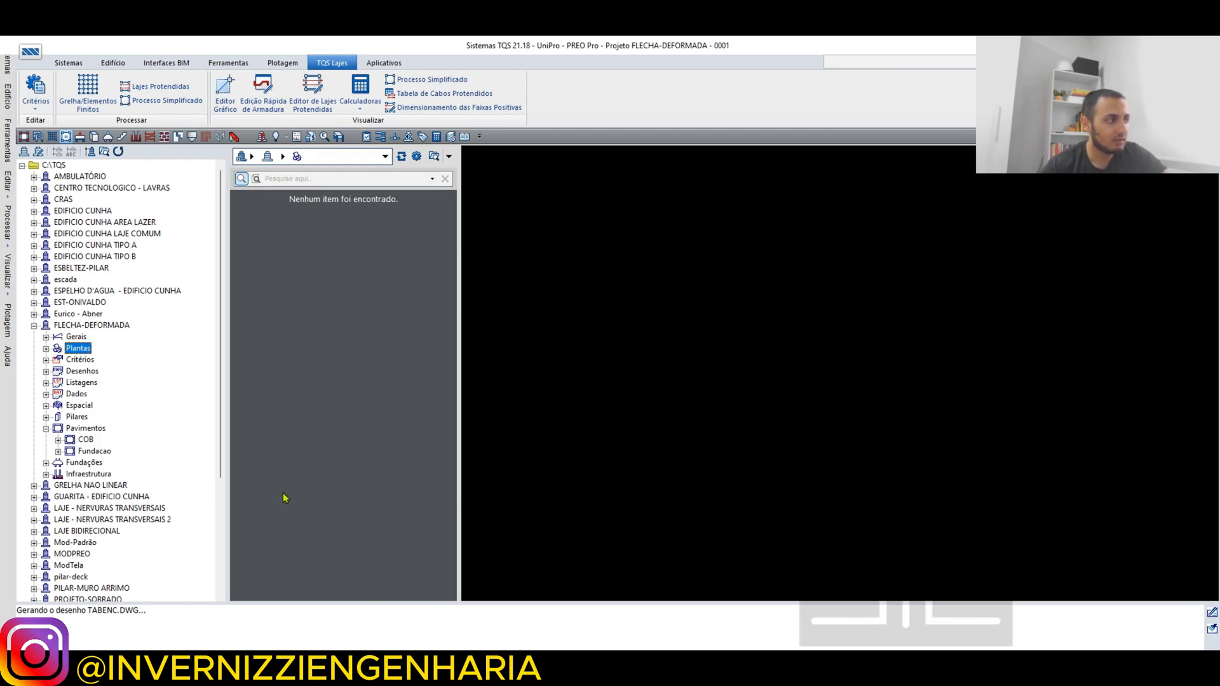
{"action": "left_click", "coordinate": [85, 439]}
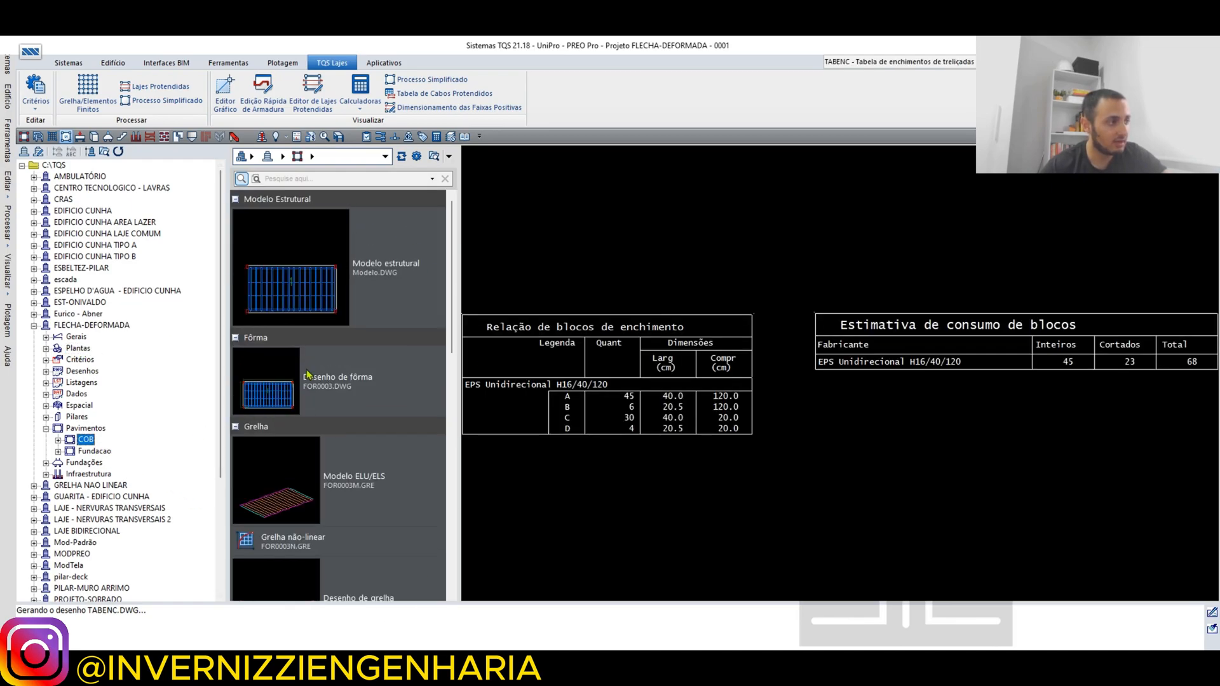
{"action": "scroll", "coordinate": [370, 257], "scroll_direction": "down", "scroll_amount": 1}
{"action": "scroll", "coordinate": [370, 258], "scroll_direction": "down", "scroll_amount": 3}
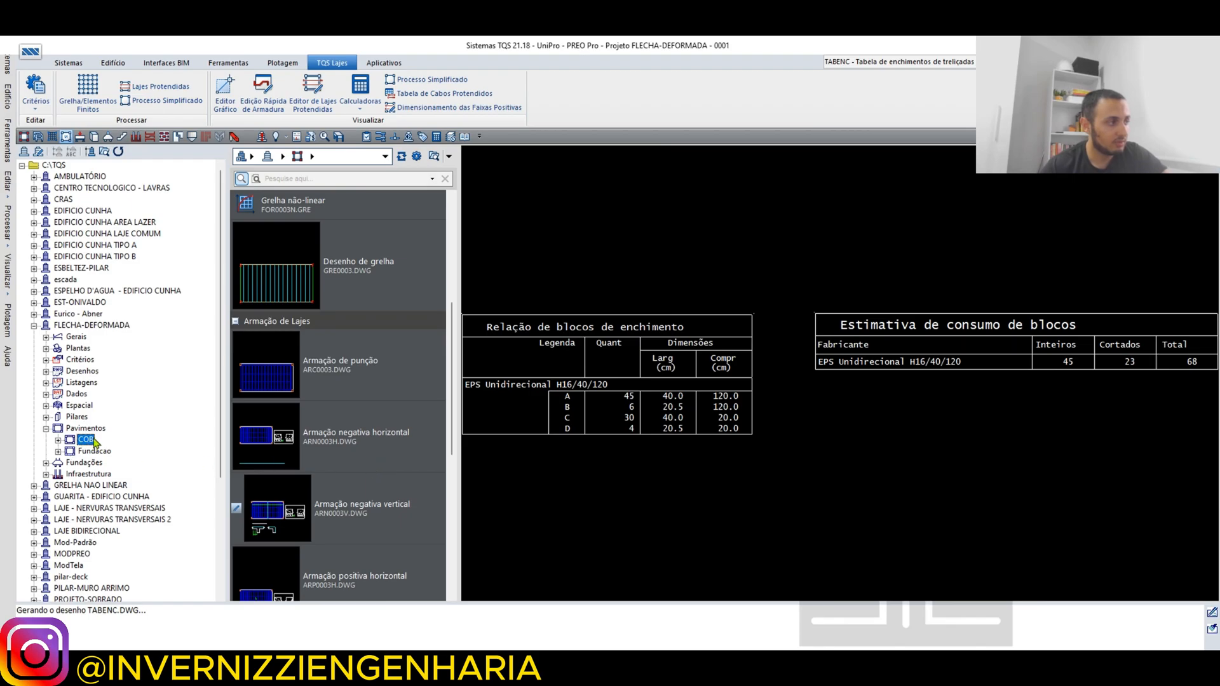
{"action": "scroll", "coordinate": [324, 406], "scroll_direction": "down", "scroll_amount": 5}
{"action": "left_click", "coordinate": [321, 336]}
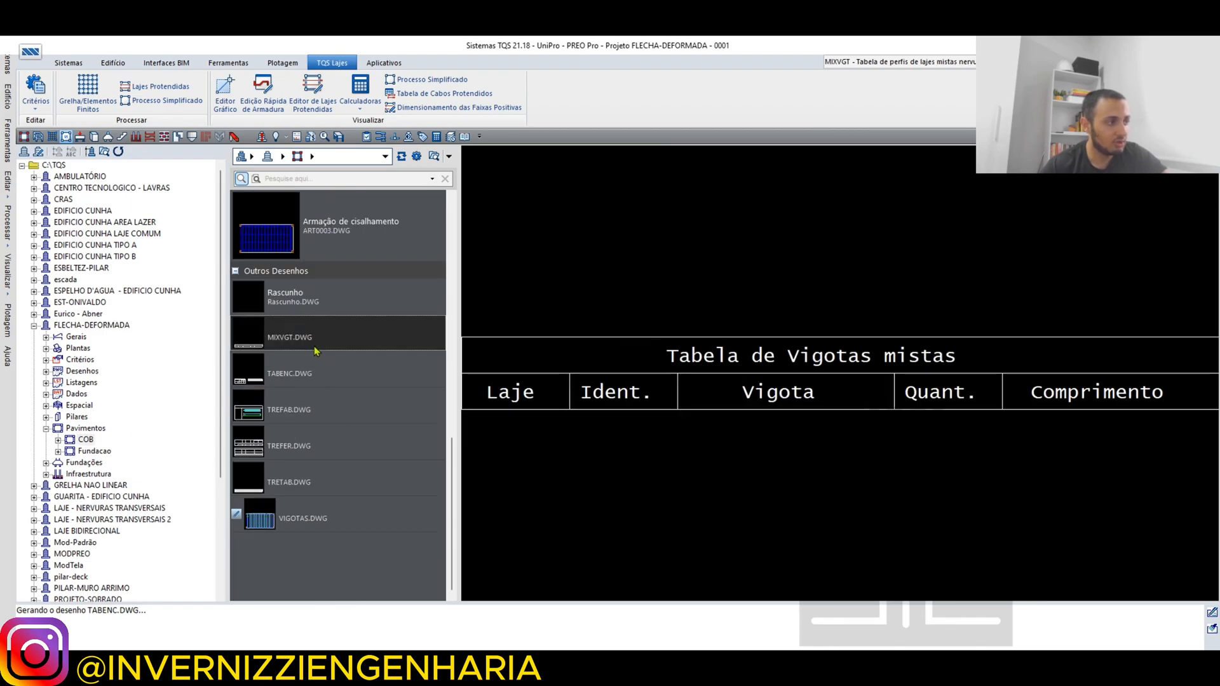
{"action": "left_click", "coordinate": [321, 441]}
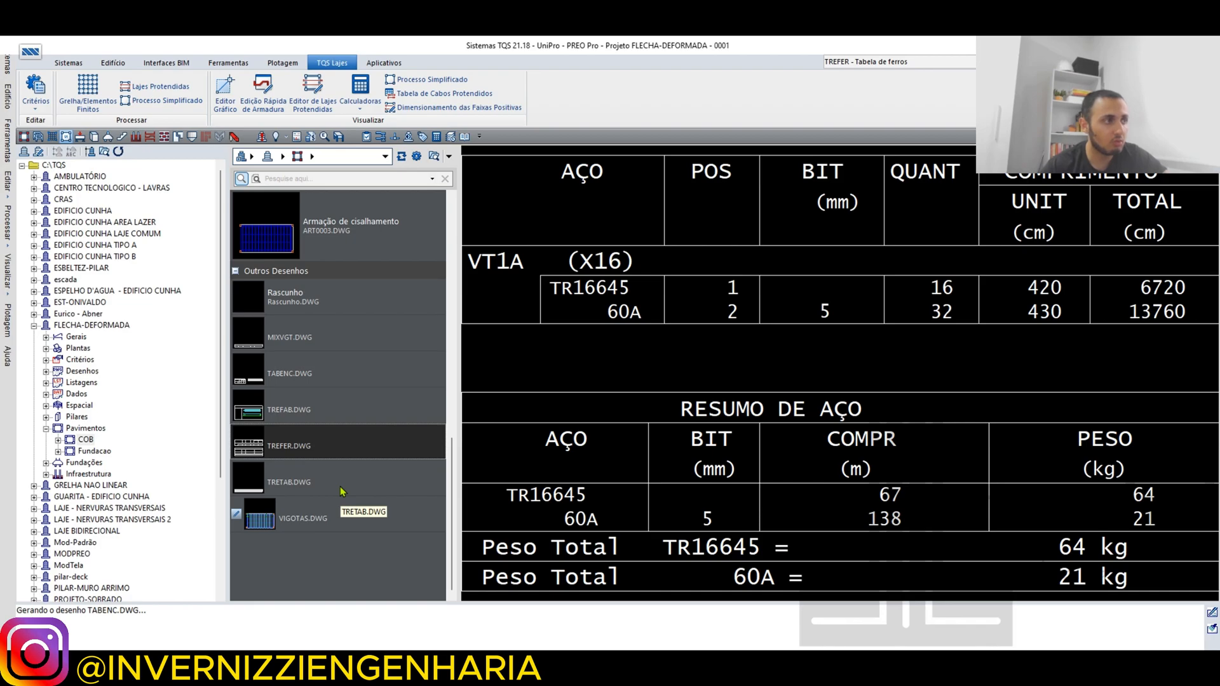
Open the plan sheet editor for the Plantas folder of FLECHA-DEFORMADA and maximize its window.
{"action": "scroll", "coordinate": [341, 489], "scroll_direction": "up", "scroll_amount": 6}
{"action": "left_click", "coordinate": [72, 348]}
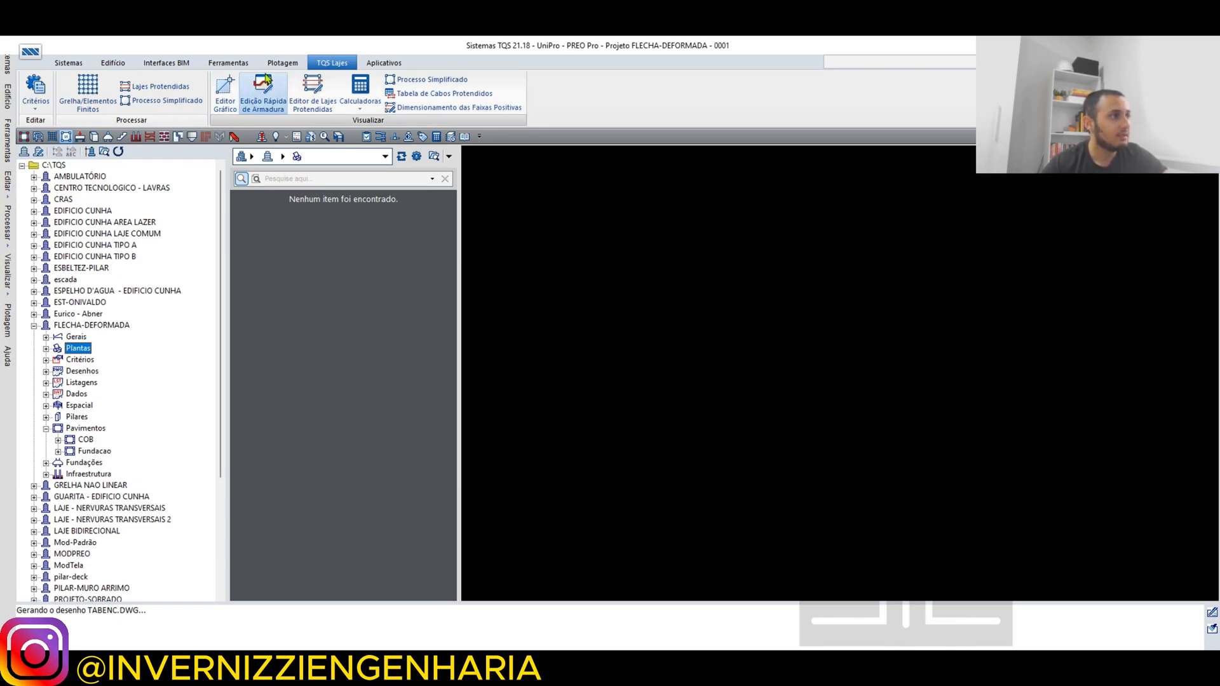
{"action": "left_click", "coordinate": [283, 65]}
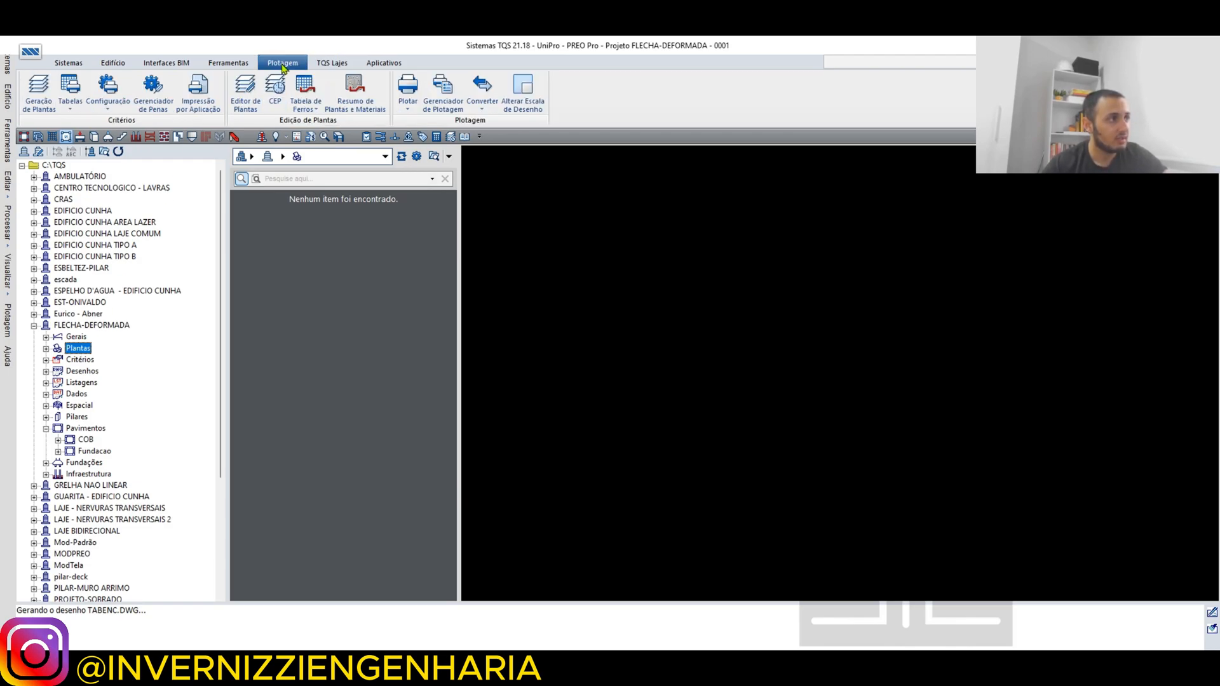
{"action": "left_click", "coordinate": [252, 95]}
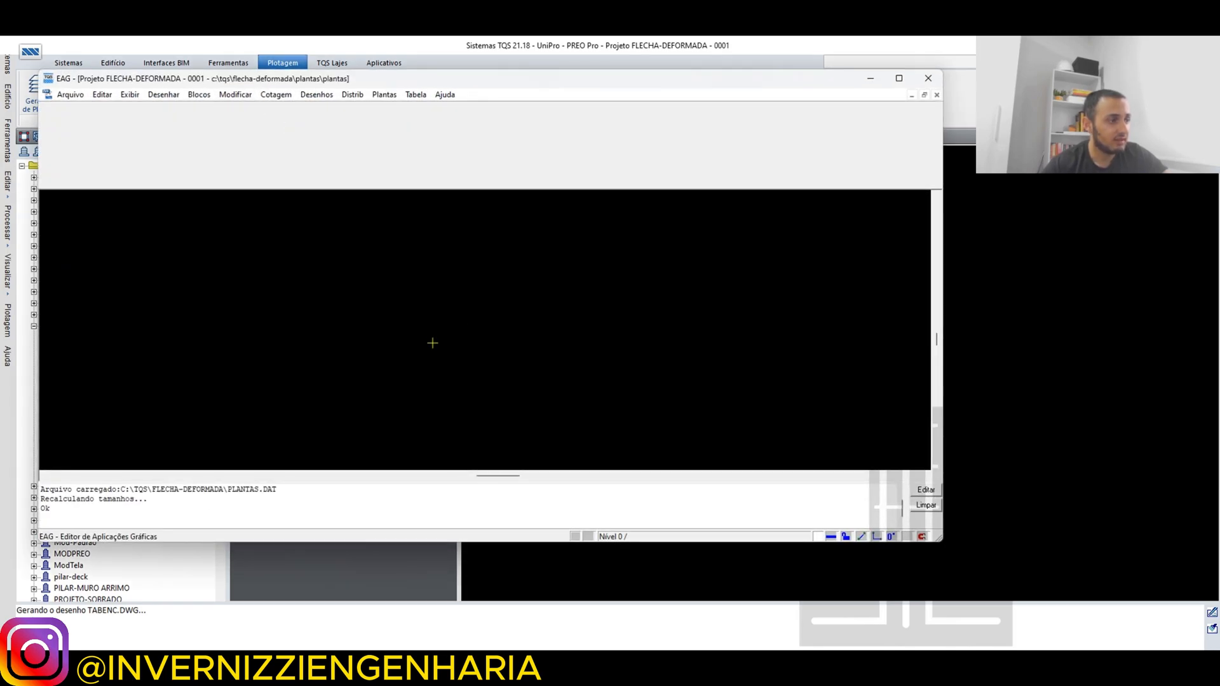
{"action": "left_click", "coordinate": [899, 78]}
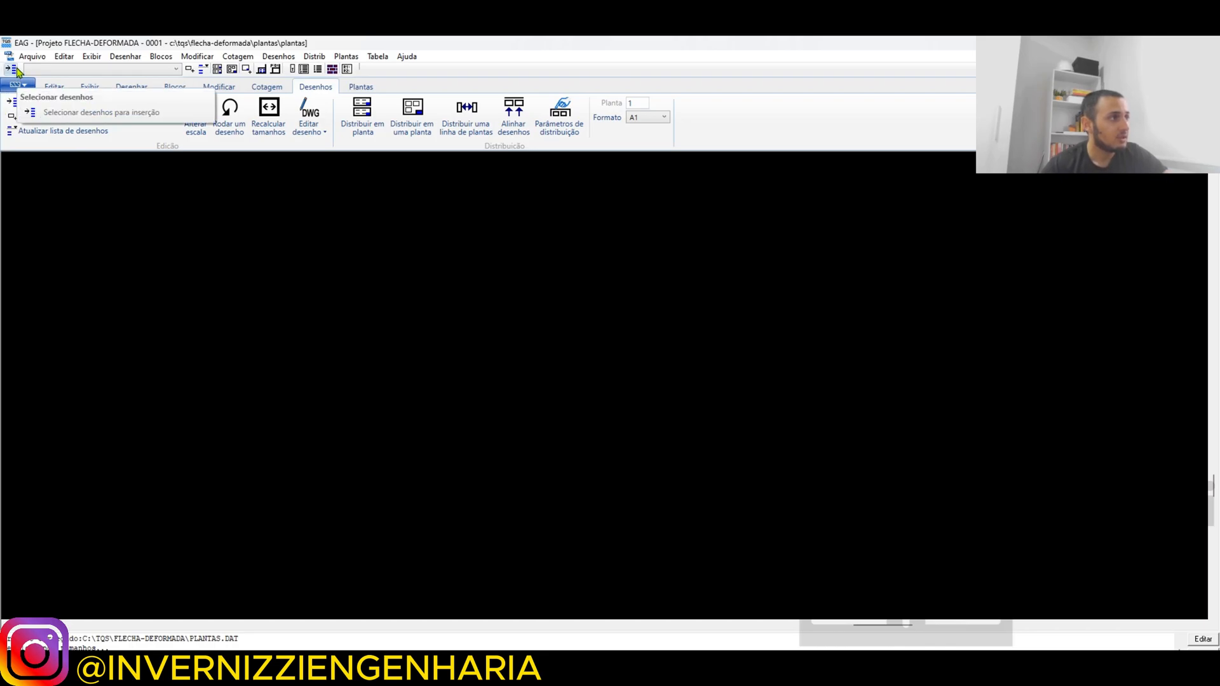
Start selecting drawings for insertion and list the drawings of the COB floor under Pavimentos.
{"action": "left_click", "coordinate": [17, 71]}
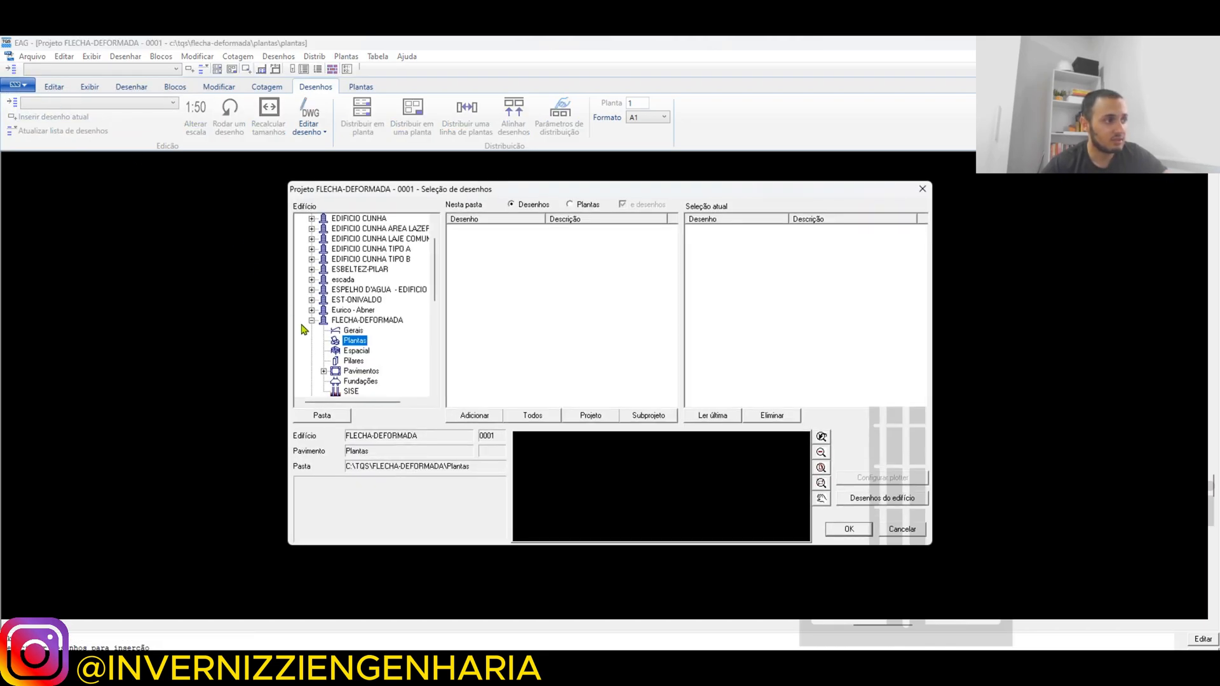
{"action": "scroll", "coordinate": [377, 326], "scroll_direction": "down", "scroll_amount": 3}
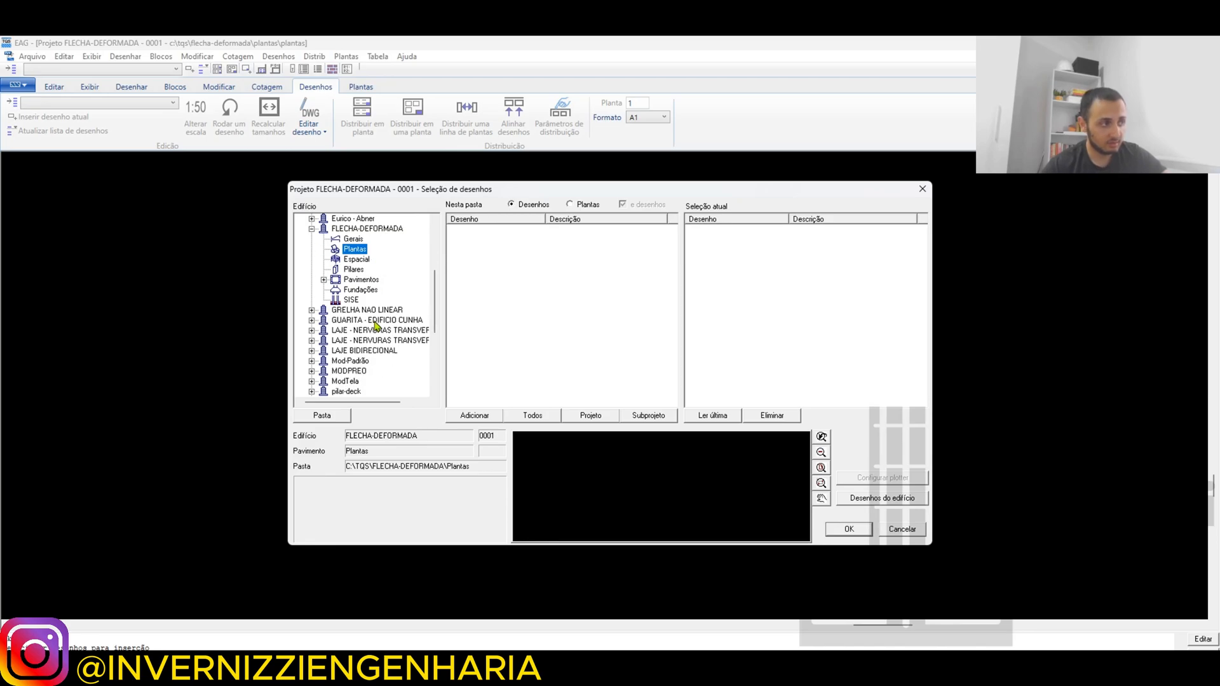
{"action": "scroll", "coordinate": [376, 326], "scroll_direction": "up", "scroll_amount": 2}
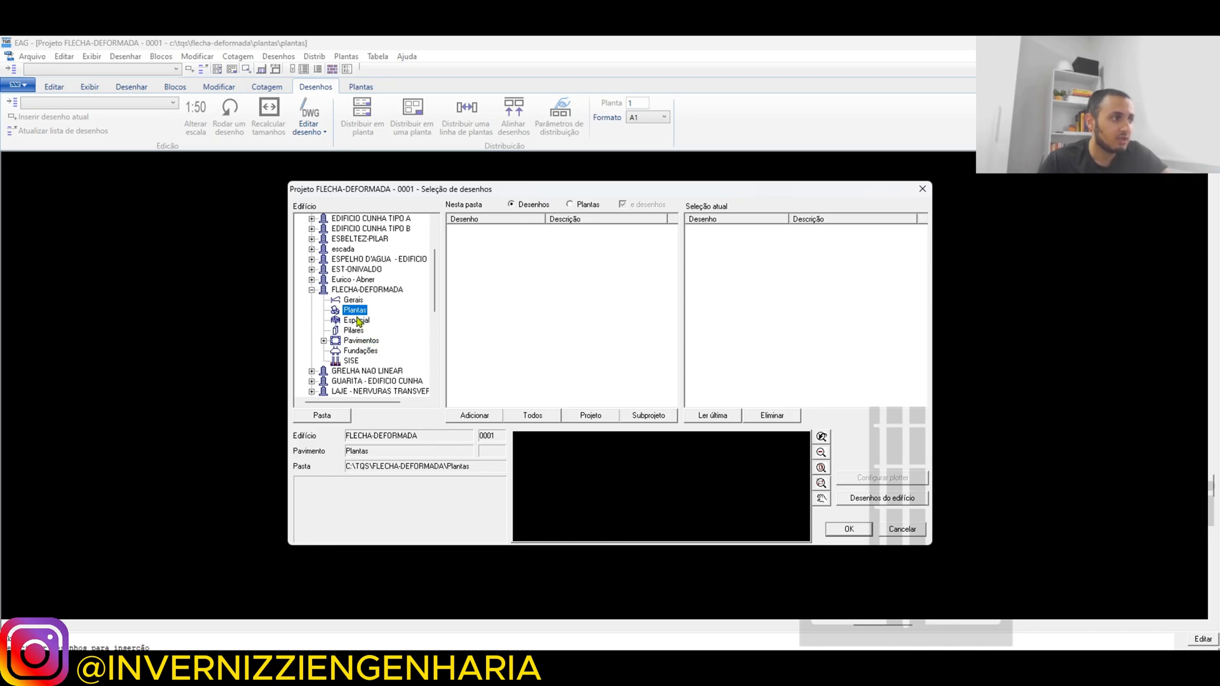
{"action": "double_click", "coordinate": [366, 343]}
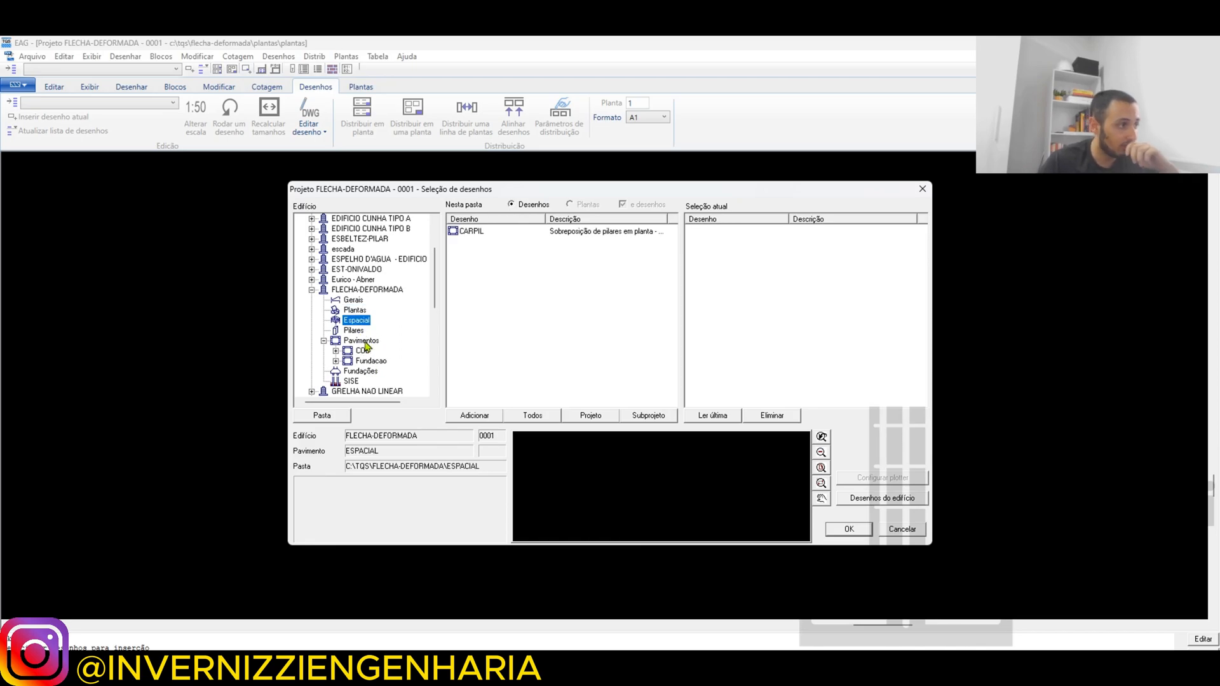
{"action": "scroll", "coordinate": [365, 345], "scroll_direction": "down", "scroll_amount": 1}
{"action": "left_click", "coordinate": [363, 321]}
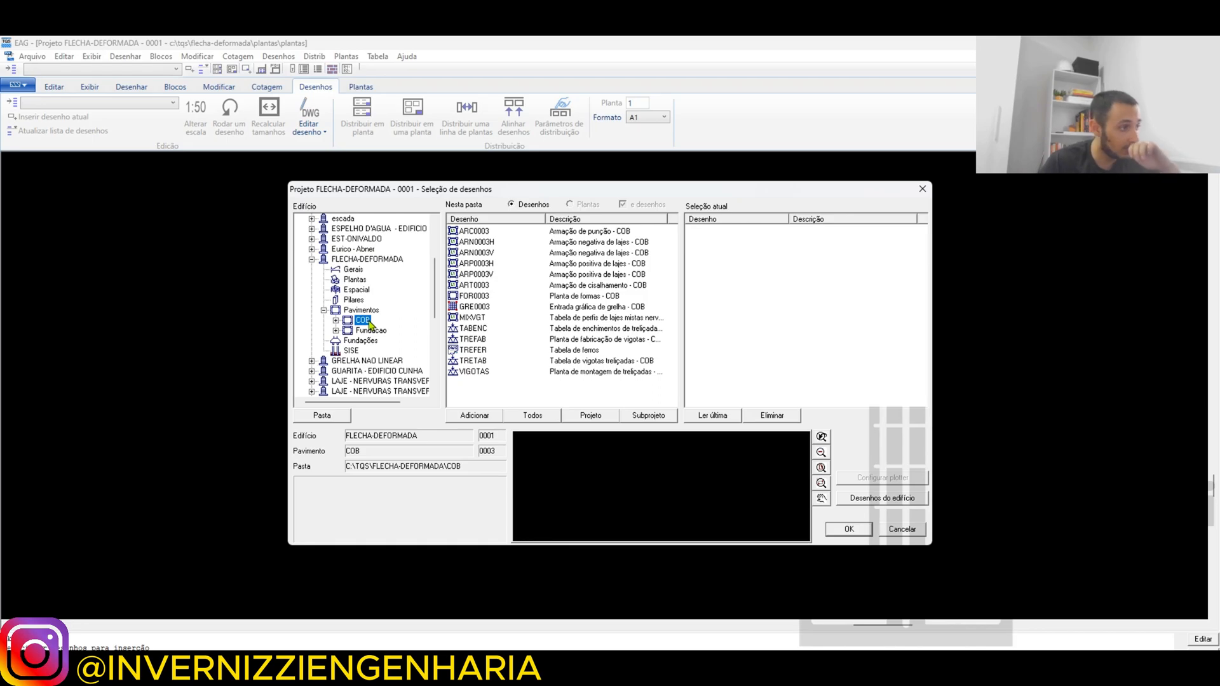
Preview the ARC0003 punching reinforcement drawing and examine the ARN0003H negative slab reinforcement drawing, its details and bar label.
{"action": "left_click", "coordinate": [467, 233]}
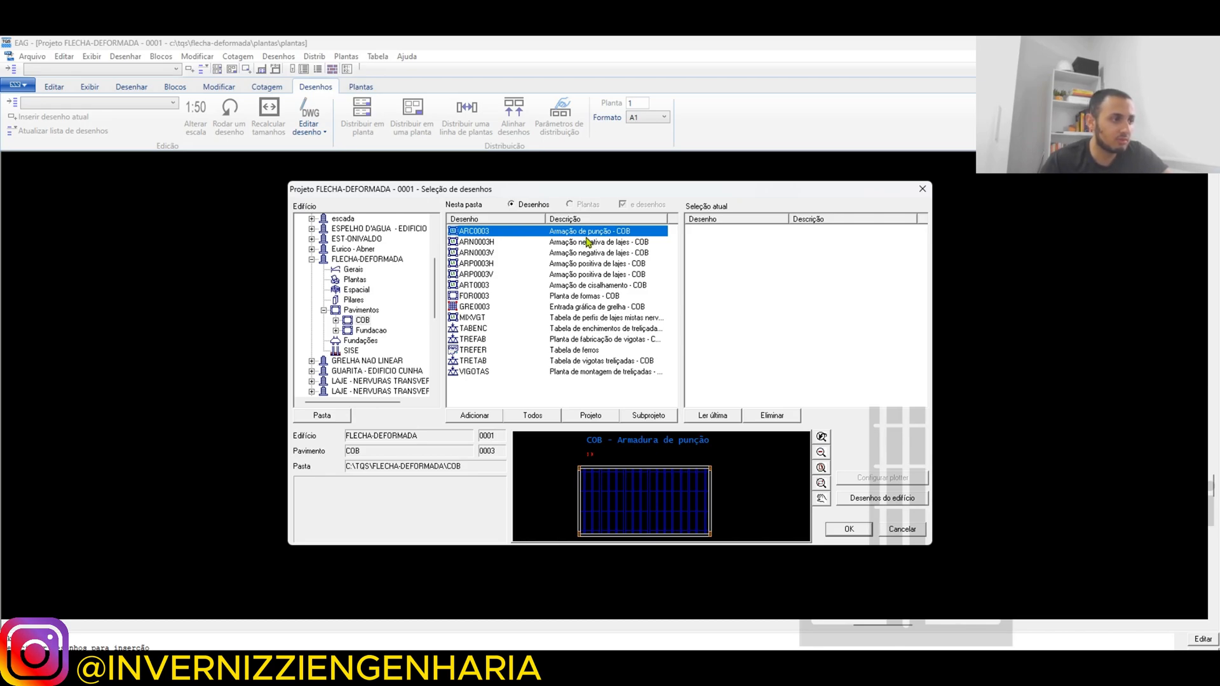
{"action": "left_click", "coordinate": [595, 243]}
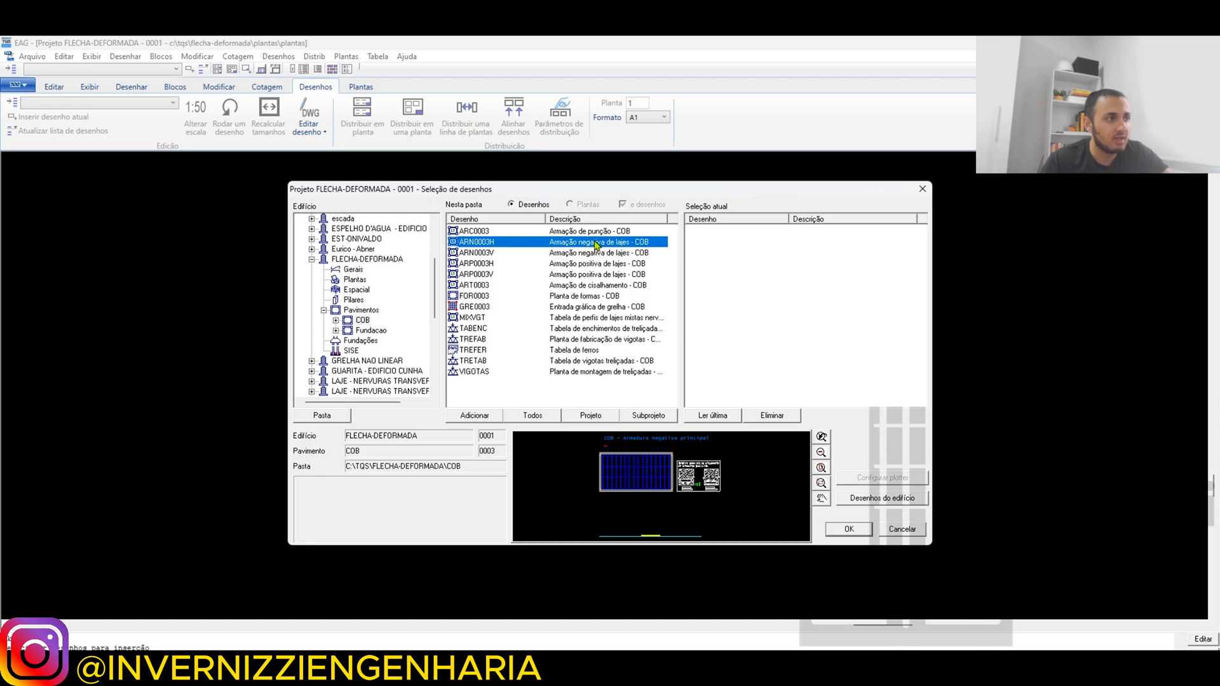
{"action": "scroll", "coordinate": [618, 500], "scroll_direction": "up", "scroll_amount": 2}
{"action": "scroll", "coordinate": [659, 467], "scroll_direction": "down", "scroll_amount": 3}
{"action": "scroll", "coordinate": [657, 516], "scroll_direction": "down", "scroll_amount": 1}
{"action": "scroll", "coordinate": [665, 470], "scroll_direction": "up", "scroll_amount": 3}
{"action": "scroll", "coordinate": [659, 474], "scroll_direction": "down", "scroll_amount": 1}
{"action": "scroll", "coordinate": [659, 450], "scroll_direction": "up", "scroll_amount": 3}
{"action": "scroll", "coordinate": [642, 455], "scroll_direction": "down", "scroll_amount": 3}
{"action": "scroll", "coordinate": [645, 455], "scroll_direction": "up", "scroll_amount": 2}
{"action": "scroll", "coordinate": [670, 512], "scroll_direction": "down", "scroll_amount": 1}
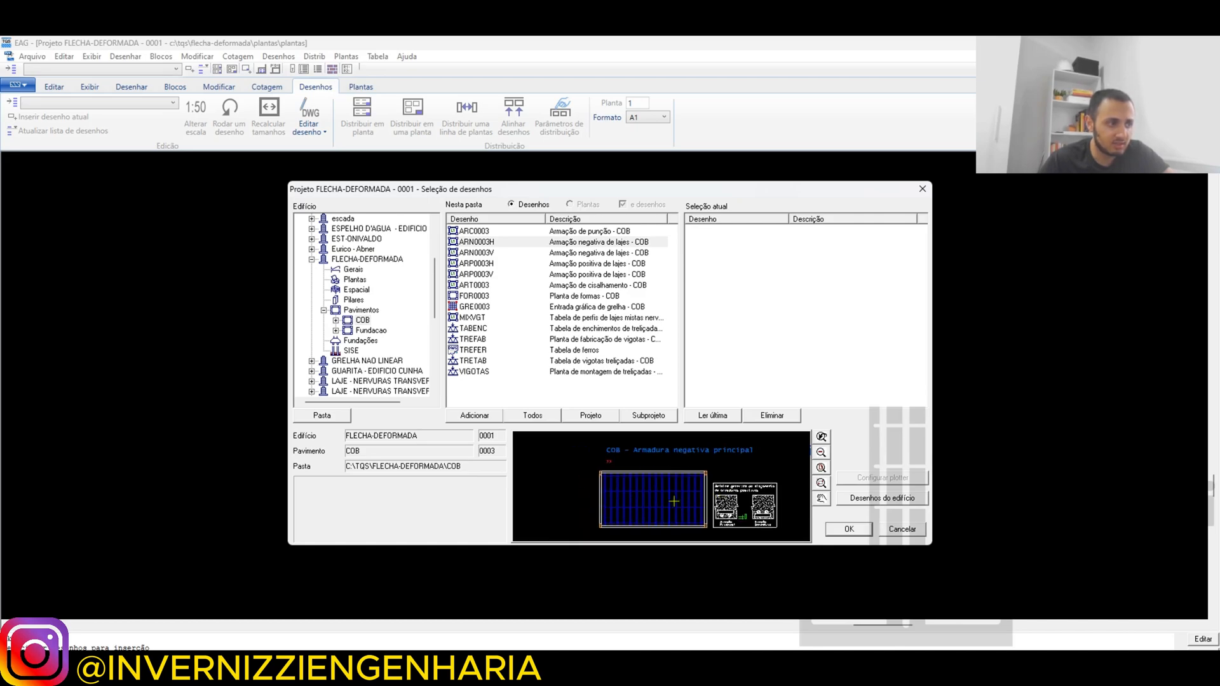
{"action": "scroll", "coordinate": [683, 504], "scroll_direction": "up", "scroll_amount": 5}
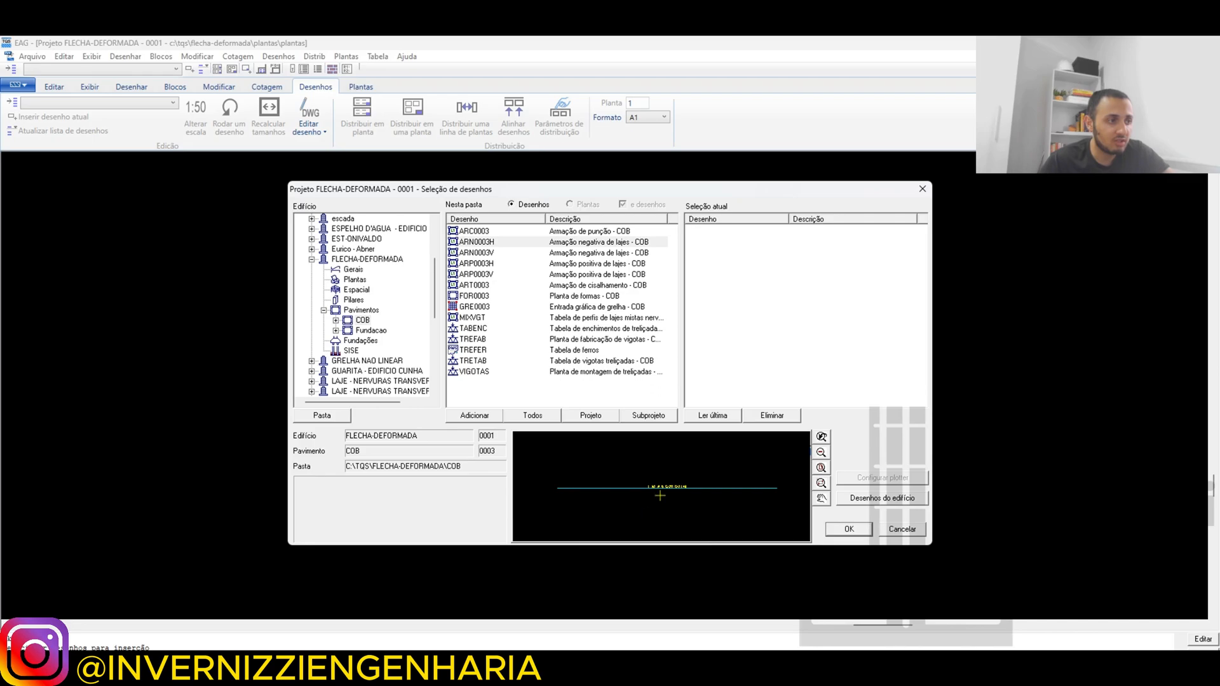
{"action": "scroll", "coordinate": [671, 486], "scroll_direction": "down", "scroll_amount": 2}
{"action": "scroll", "coordinate": [645, 487], "scroll_direction": "up", "scroll_amount": 2}
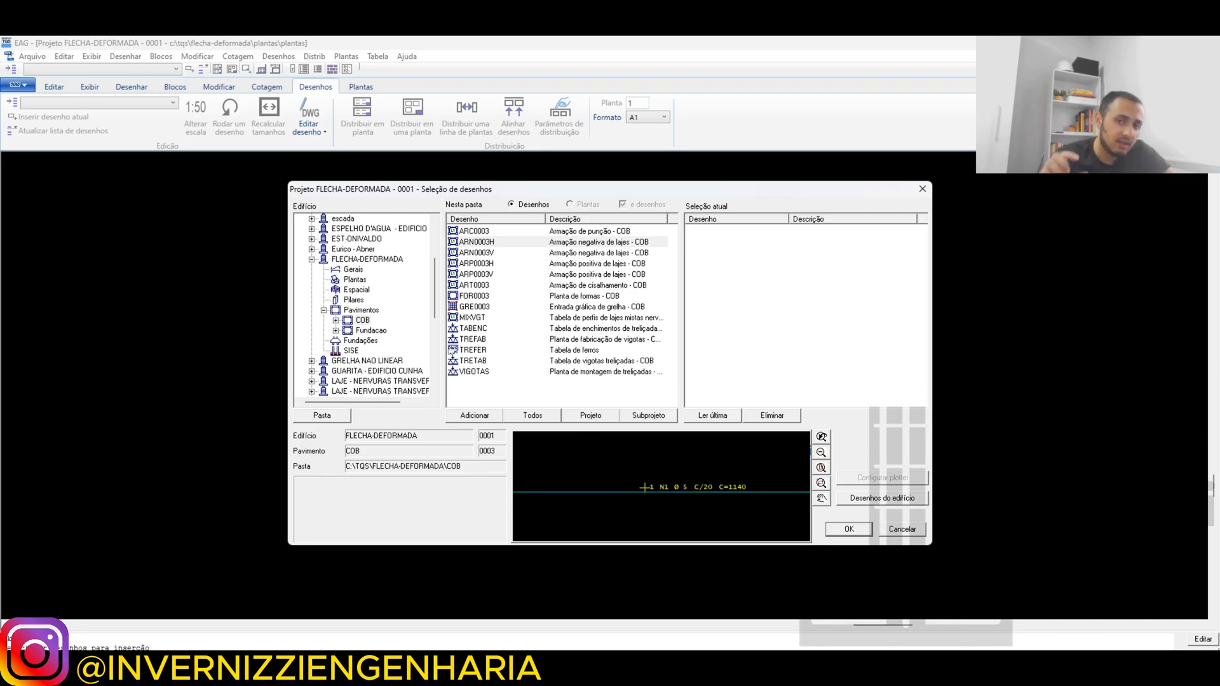
{"action": "scroll", "coordinate": [710, 502], "scroll_direction": "up", "scroll_amount": 2}
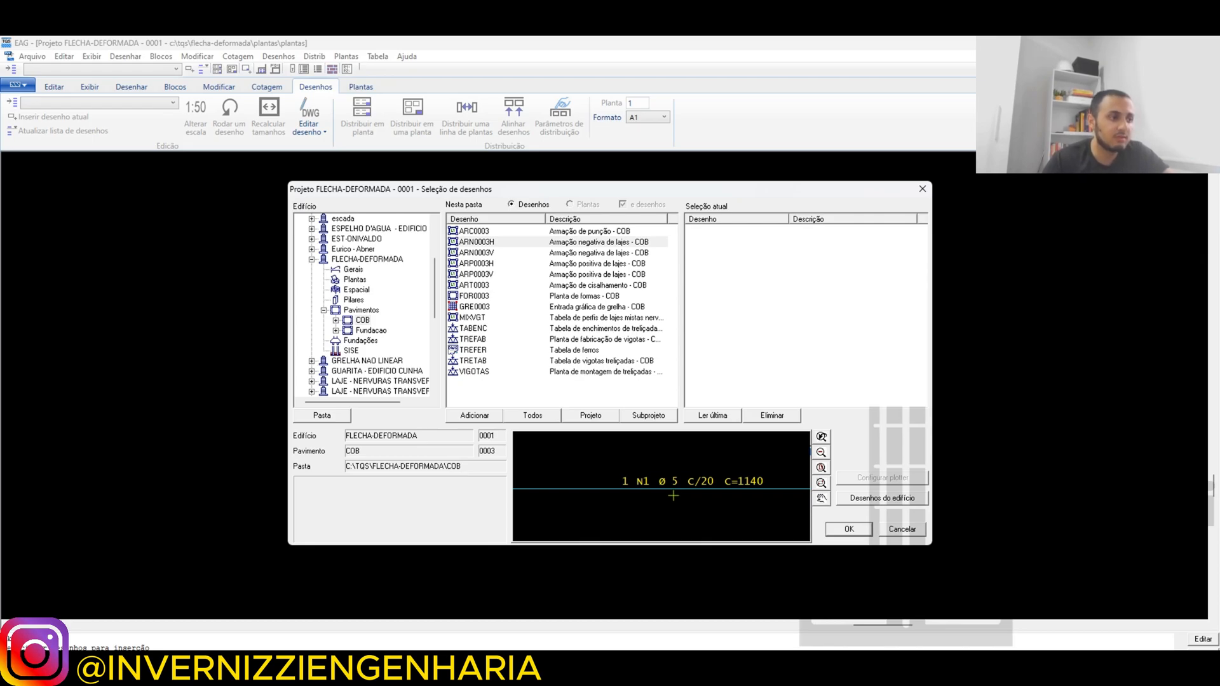
{"action": "scroll", "coordinate": [674, 495], "scroll_direction": "down", "scroll_amount": 6}
{"action": "scroll", "coordinate": [698, 478], "scroll_direction": "up", "scroll_amount": 1}
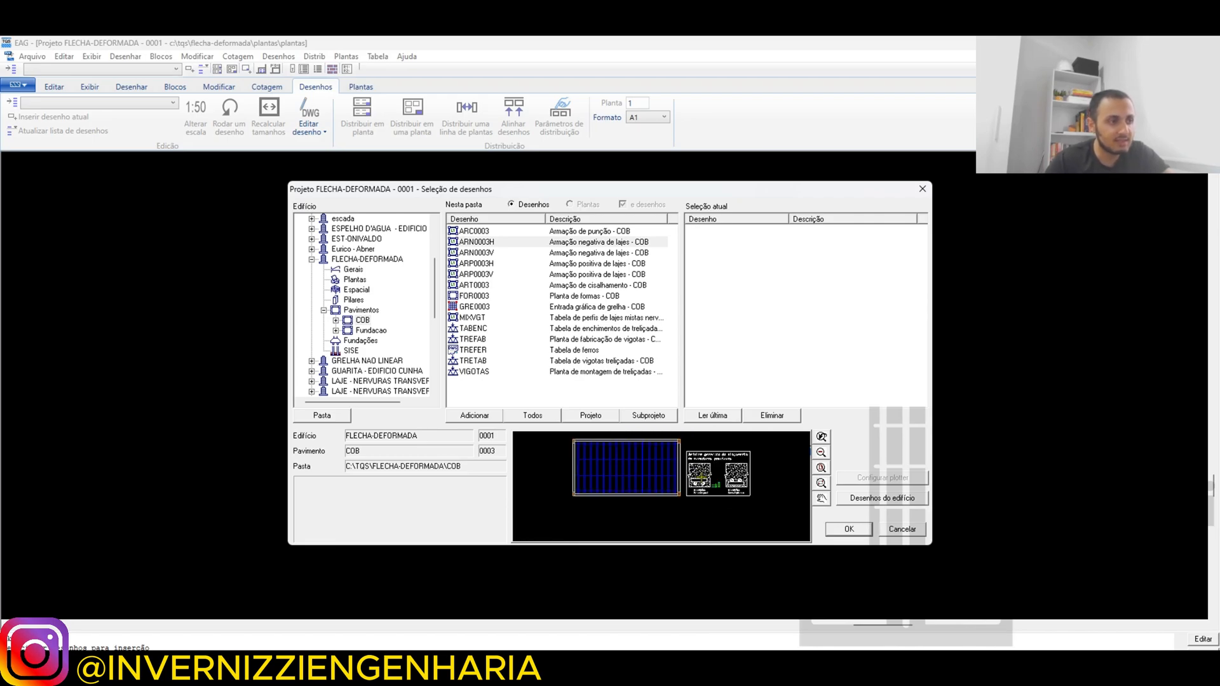
{"action": "scroll", "coordinate": [699, 475], "scroll_direction": "down", "scroll_amount": 2}
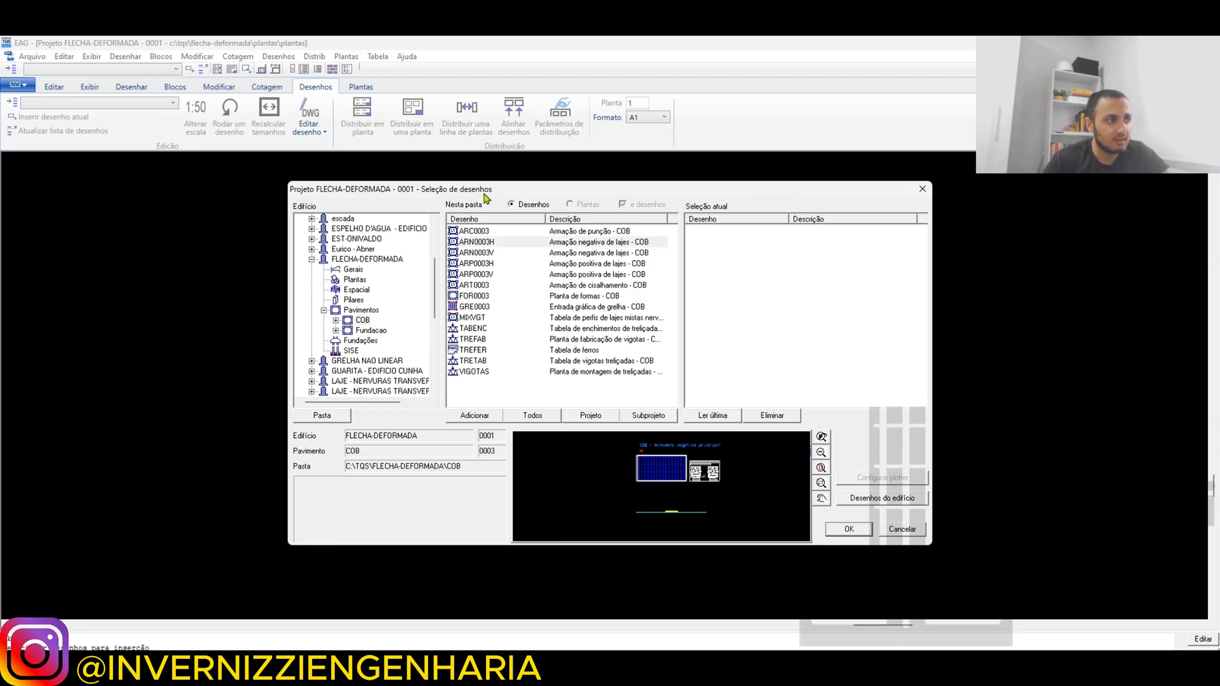
Check the N1 bar below the slab in ARN0003H and add this drawing to the current selection.
{"action": "scroll", "coordinate": [654, 456], "scroll_direction": "down", "scroll_amount": 4}
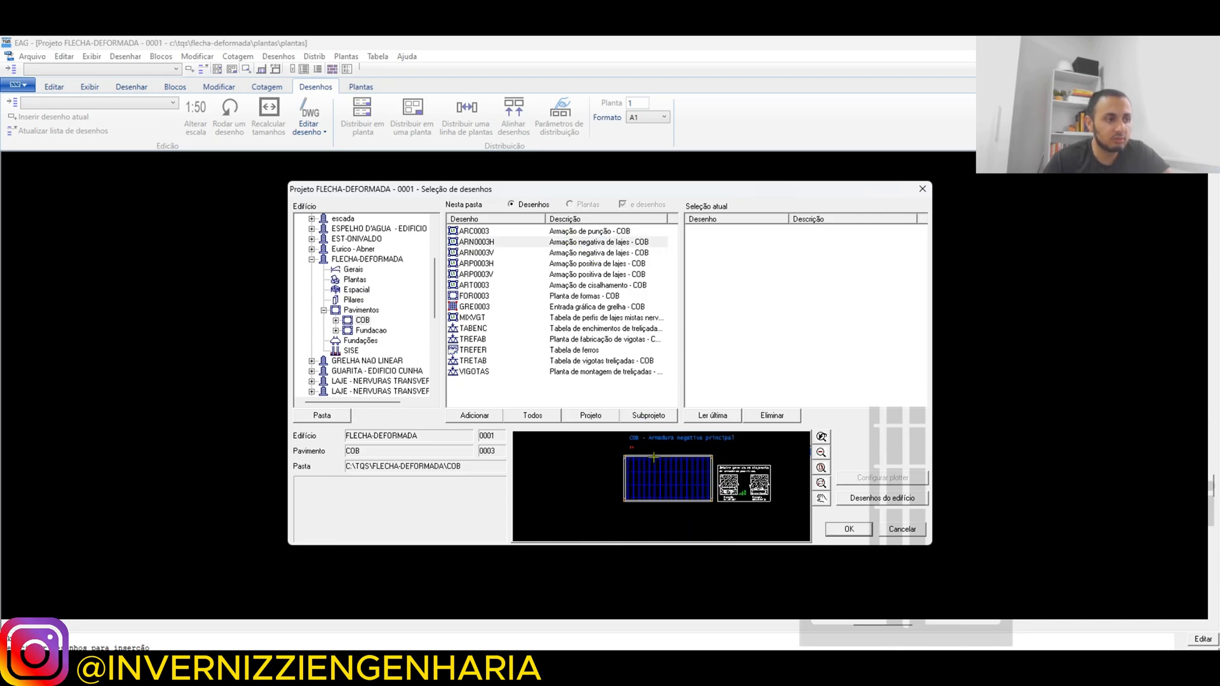
{"action": "scroll", "coordinate": [679, 458], "scroll_direction": "up", "scroll_amount": 2}
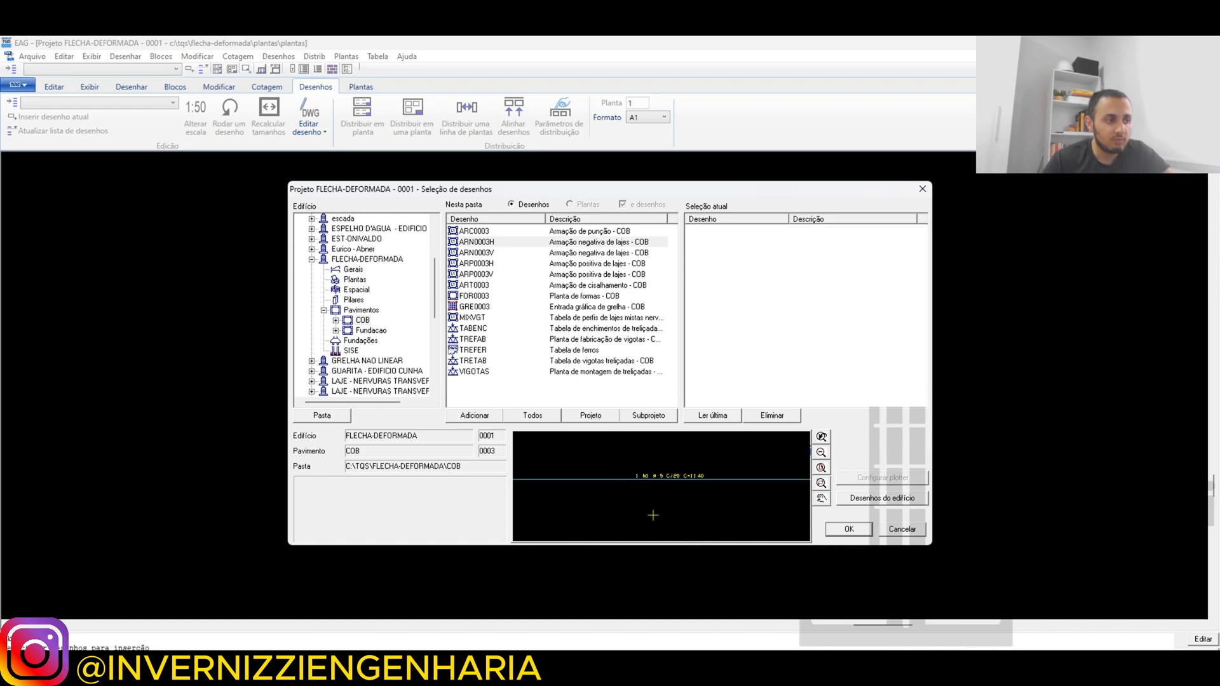
{"action": "scroll", "coordinate": [667, 477], "scroll_direction": "up", "scroll_amount": 2}
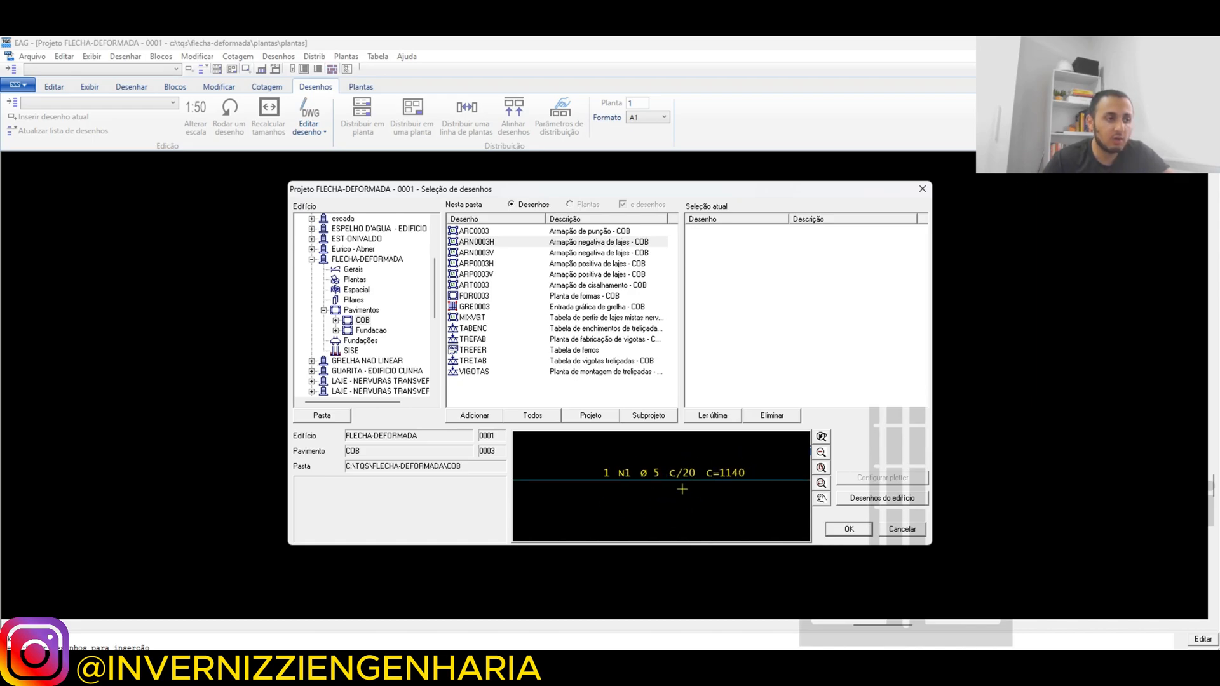
{"action": "scroll", "coordinate": [682, 490], "scroll_direction": "down", "scroll_amount": 4}
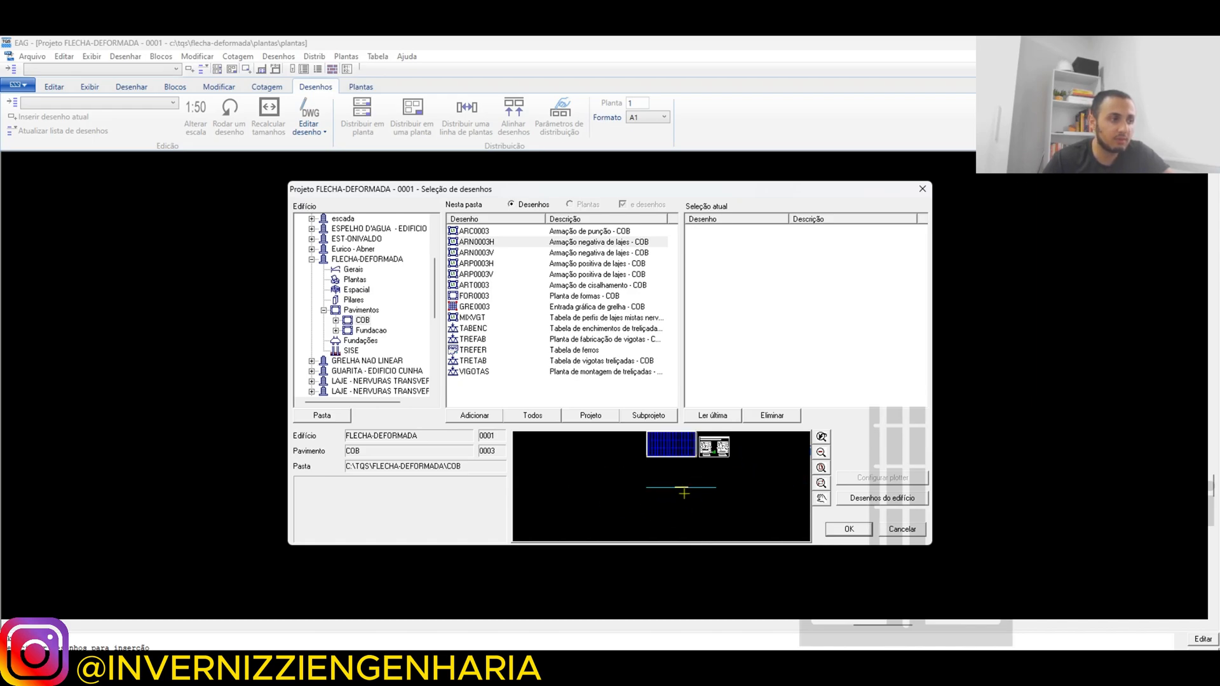
{"action": "scroll", "coordinate": [655, 504], "scroll_direction": "up", "scroll_amount": 3}
{"action": "scroll", "coordinate": [656, 504], "scroll_direction": "down", "scroll_amount": 3}
{"action": "scroll", "coordinate": [658, 508], "scroll_direction": "up", "scroll_amount": 3}
{"action": "scroll", "coordinate": [661, 518], "scroll_direction": "down", "scroll_amount": 4}
{"action": "scroll", "coordinate": [663, 521], "scroll_direction": "up", "scroll_amount": 1}
{"action": "scroll", "coordinate": [664, 522], "scroll_direction": "up", "scroll_amount": 3}
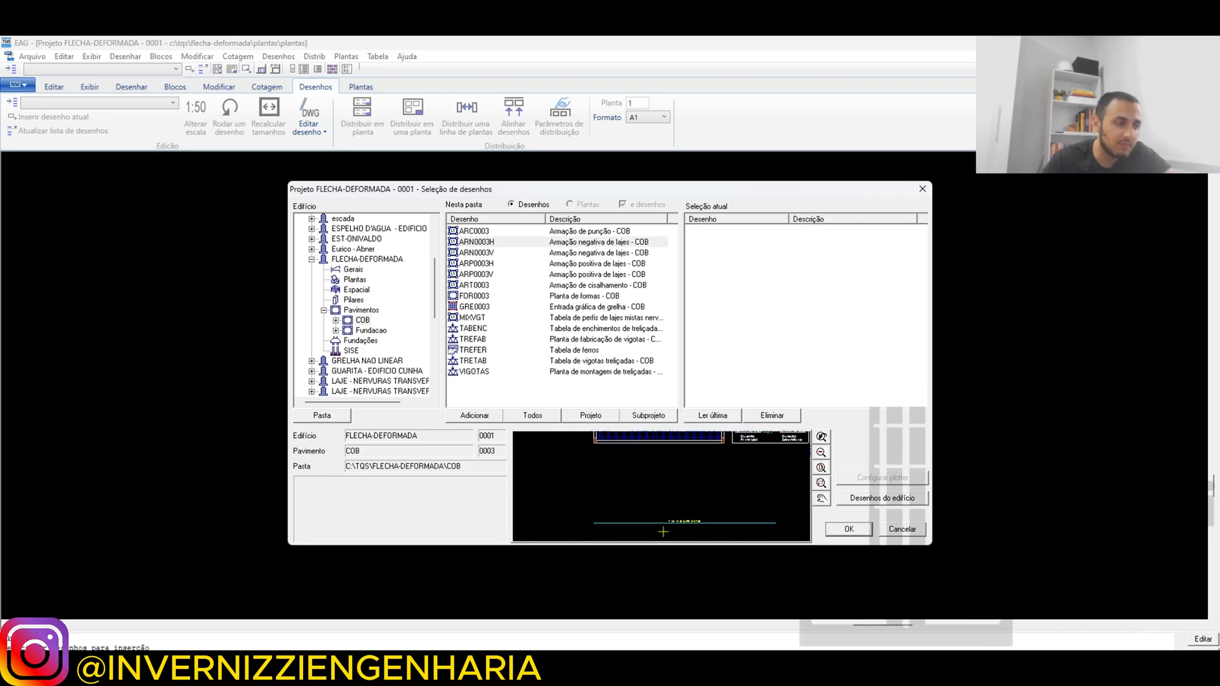
{"action": "scroll", "coordinate": [690, 523], "scroll_direction": "up", "scroll_amount": 1}
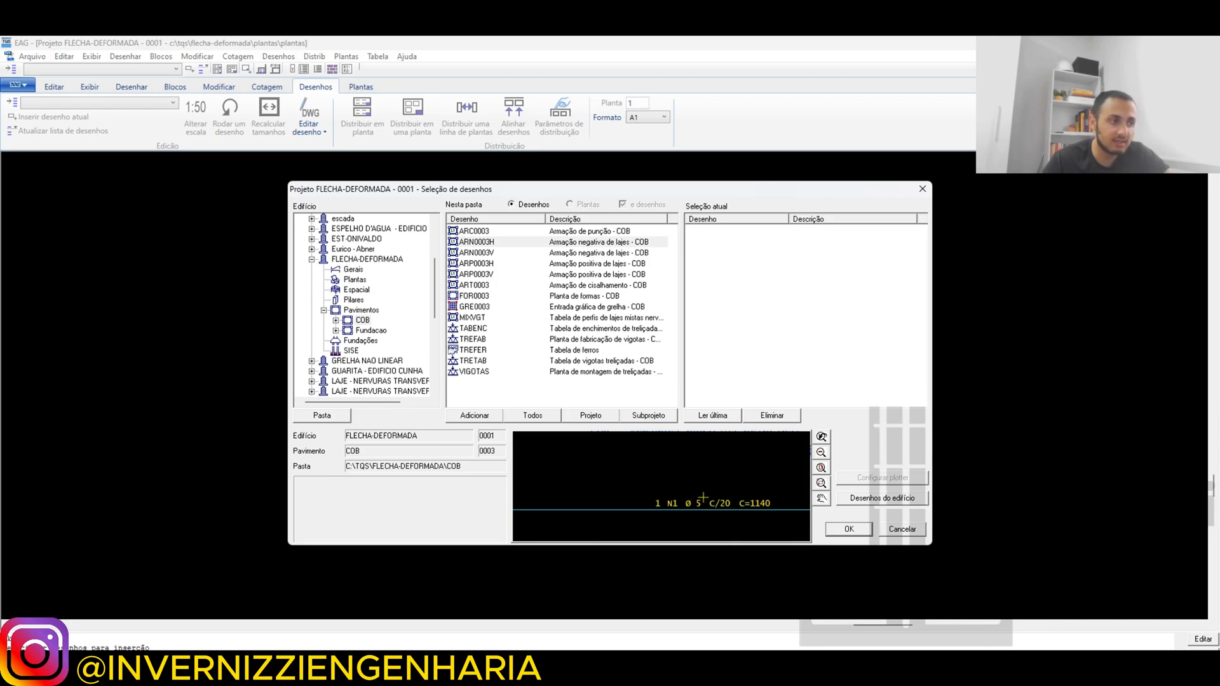
{"action": "left_click", "coordinate": [480, 420]}
{"action": "left_click", "coordinate": [751, 233]}
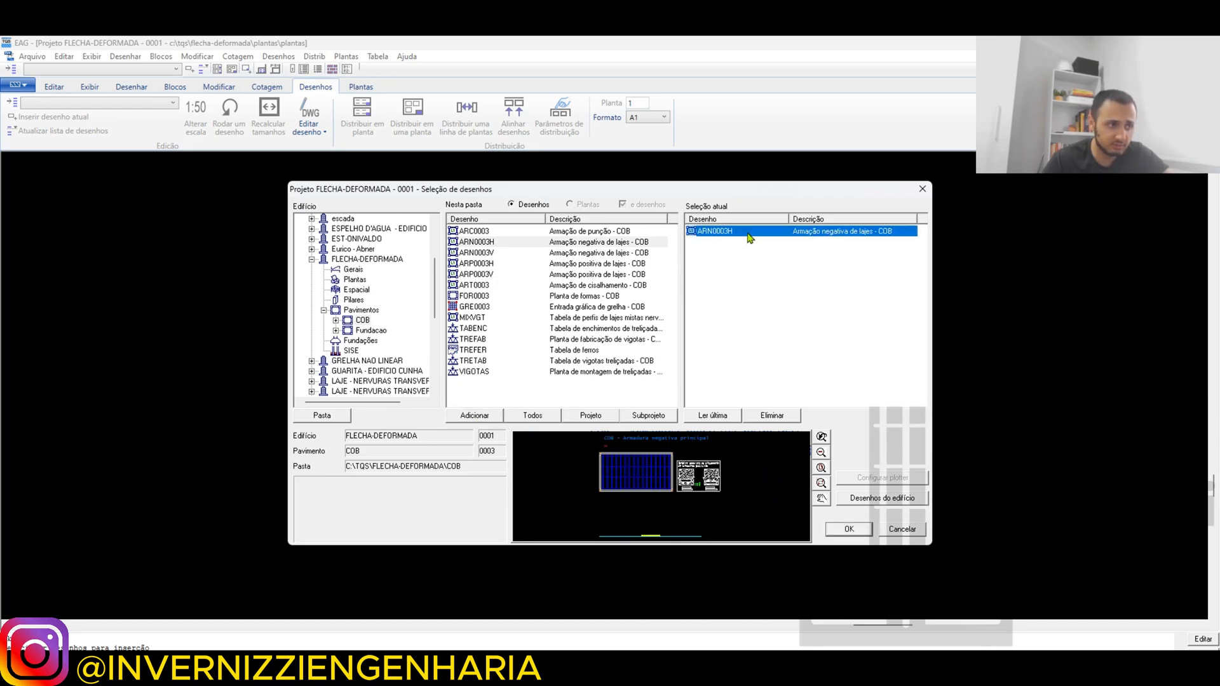
Check the N1 bars in the ARN0003V negative slab reinforcement drawing and add it to the current selection.
{"action": "left_click", "coordinate": [572, 254]}
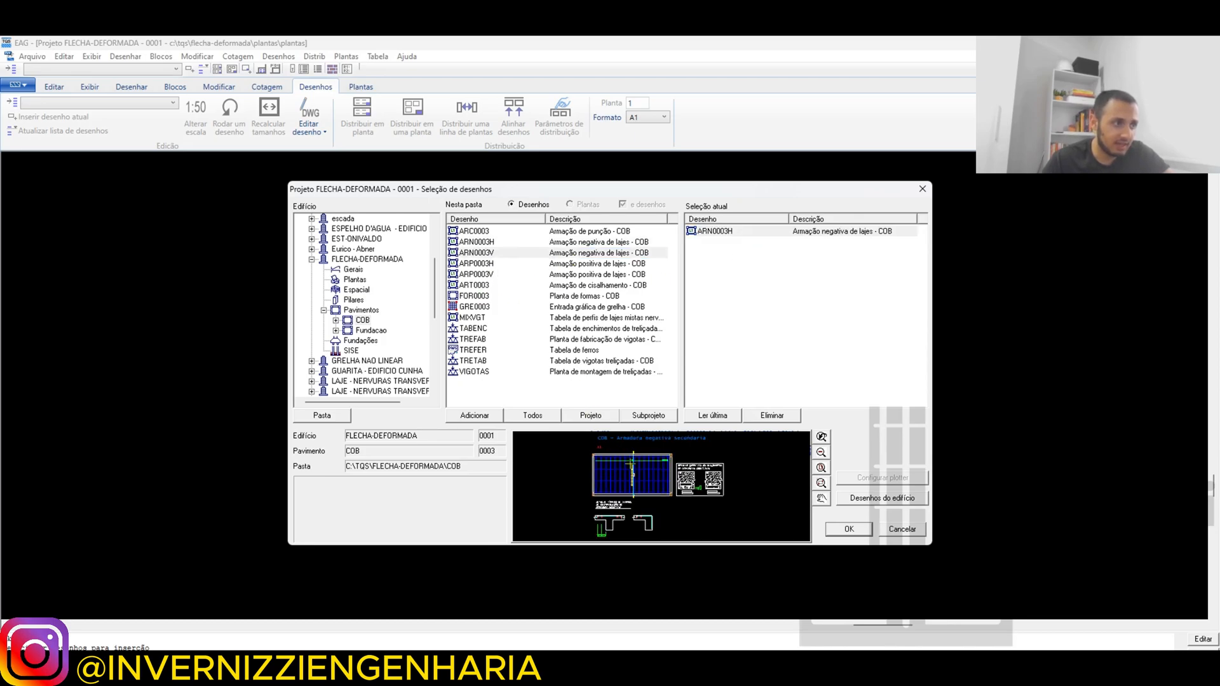
{"action": "scroll", "coordinate": [632, 487], "scroll_direction": "up", "scroll_amount": 3}
{"action": "scroll", "coordinate": [631, 486], "scroll_direction": "down", "scroll_amount": 5}
{"action": "scroll", "coordinate": [632, 487], "scroll_direction": "up", "scroll_amount": 4}
{"action": "scroll", "coordinate": [632, 487], "scroll_direction": "up", "scroll_amount": 3}
{"action": "scroll", "coordinate": [642, 496], "scroll_direction": "down", "scroll_amount": 3}
{"action": "scroll", "coordinate": [656, 509], "scroll_direction": "up", "scroll_amount": 5}
{"action": "scroll", "coordinate": [656, 509], "scroll_direction": "down", "scroll_amount": 3}
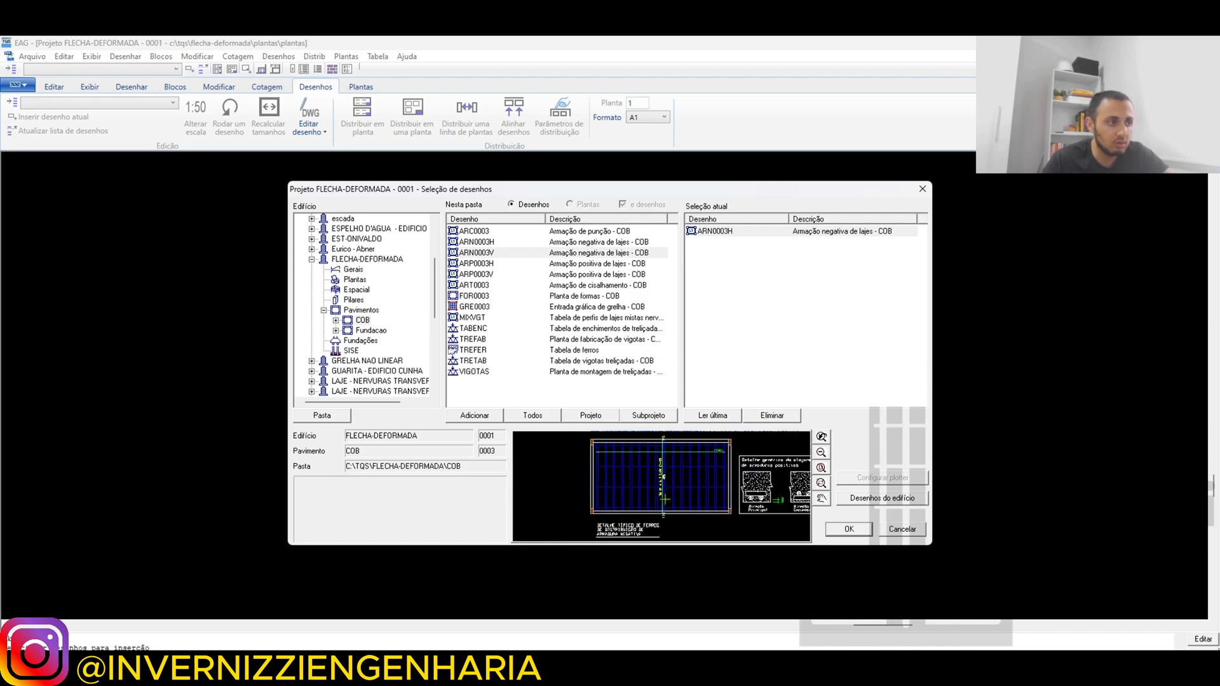
{"action": "scroll", "coordinate": [661, 483], "scroll_direction": "up", "scroll_amount": 3}
{"action": "scroll", "coordinate": [664, 467], "scroll_direction": "down", "scroll_amount": 3}
{"action": "scroll", "coordinate": [662, 475], "scroll_direction": "up", "scroll_amount": 4}
{"action": "scroll", "coordinate": [664, 475], "scroll_direction": "down", "scroll_amount": 2}
{"action": "scroll", "coordinate": [663, 489], "scroll_direction": "up", "scroll_amount": 3}
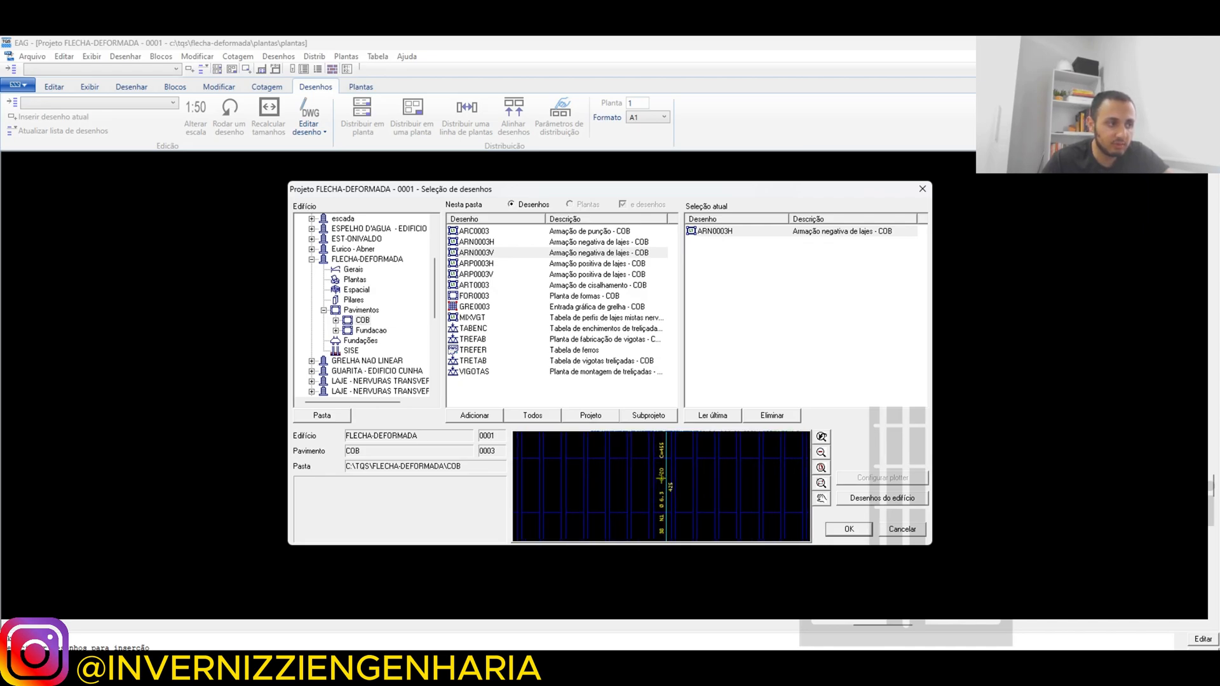
{"action": "scroll", "coordinate": [662, 452], "scroll_direction": "up", "scroll_amount": 2}
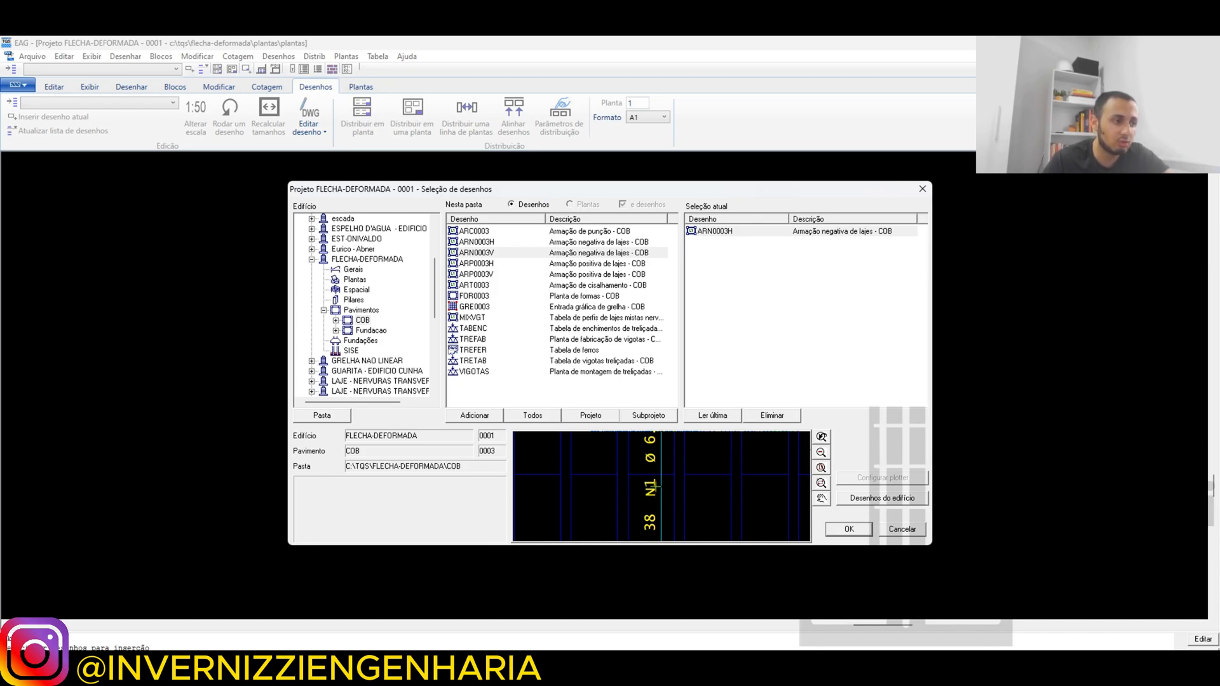
{"action": "left_click", "coordinate": [489, 419]}
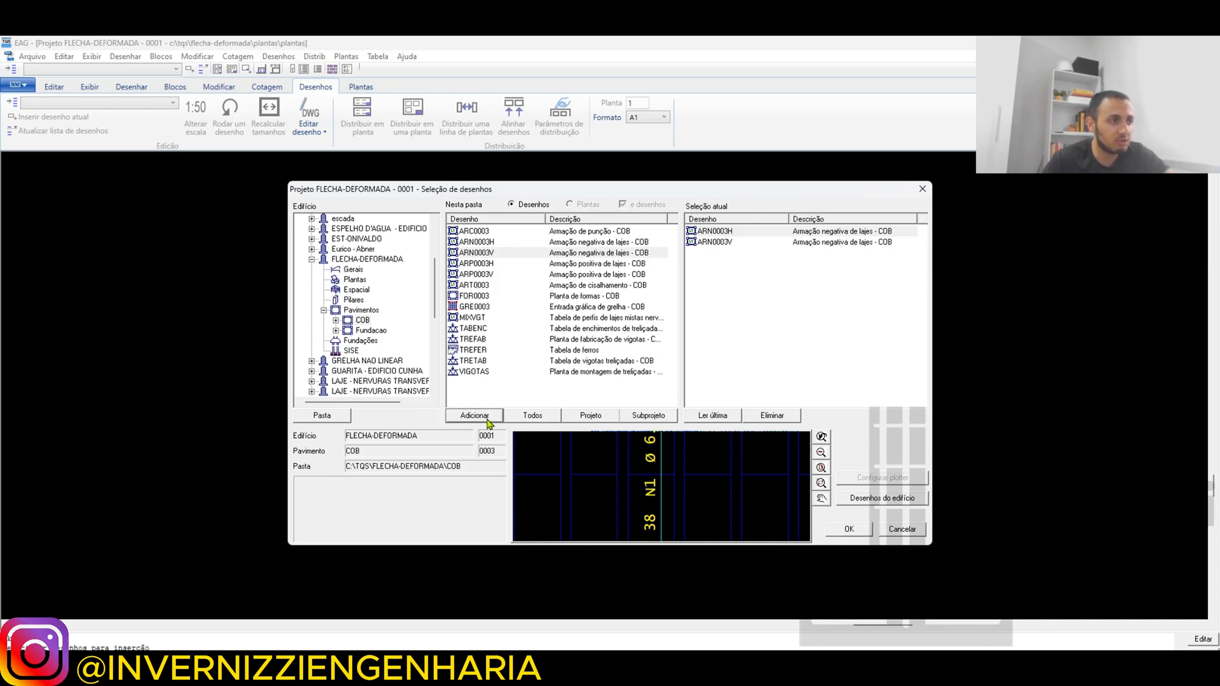
Preview the COB drawings ARP0003H, ARP0003V, ART0003, FOR0003, GRE0003 and the MIXVGT table.
{"action": "left_click", "coordinate": [560, 267]}
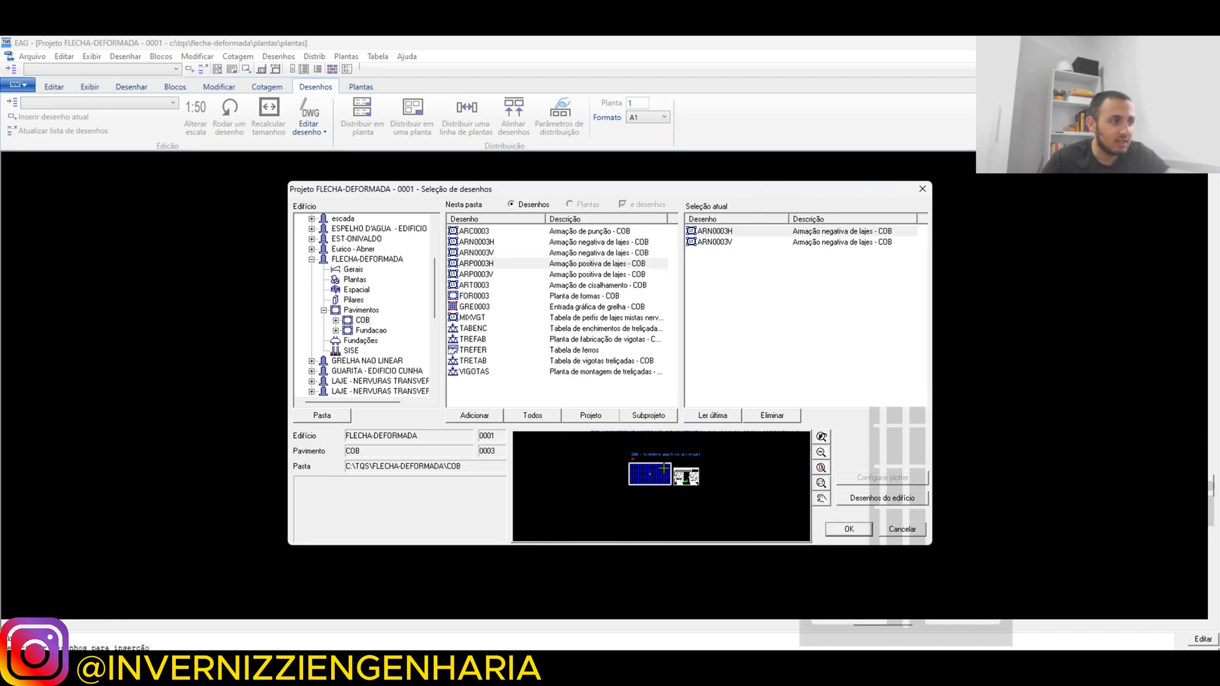
{"action": "left_click", "coordinate": [590, 277]}
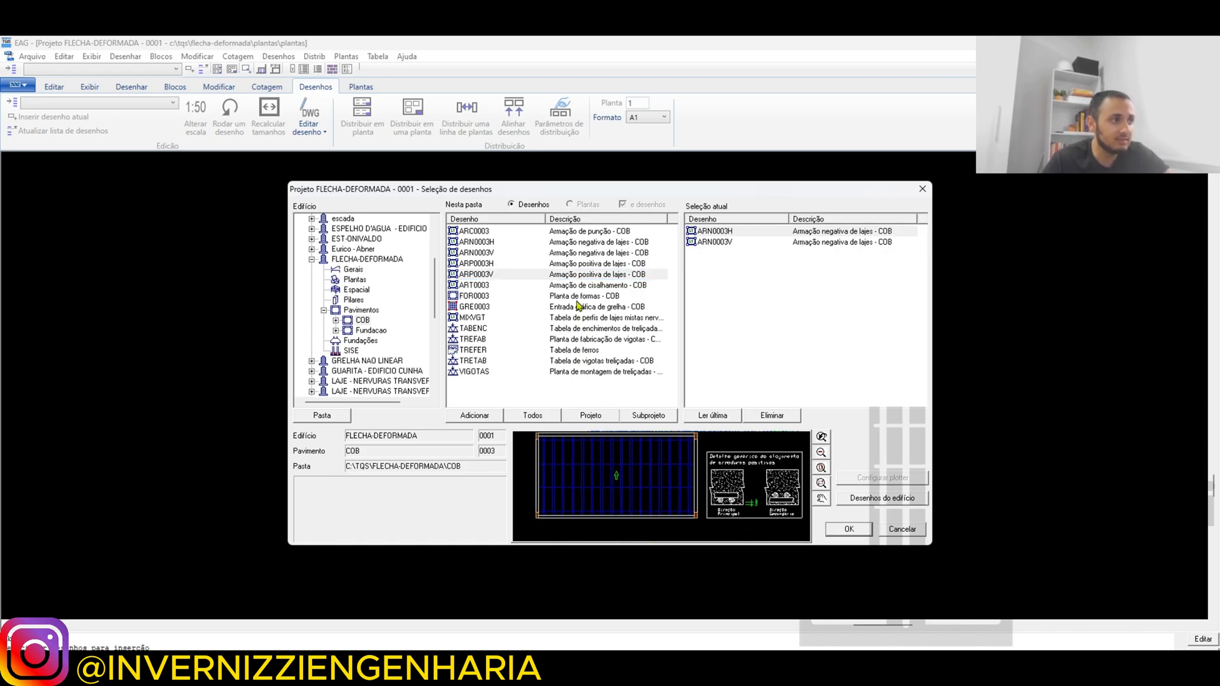
{"action": "left_click", "coordinate": [591, 286]}
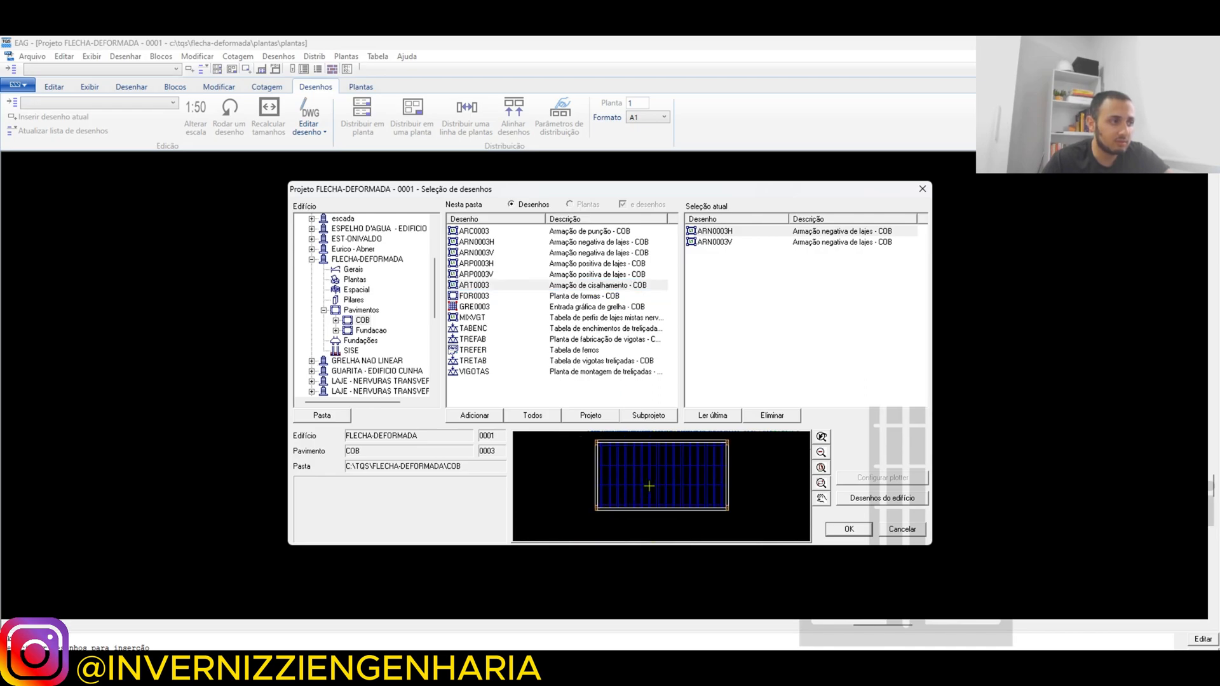
{"action": "left_click", "coordinate": [570, 296]}
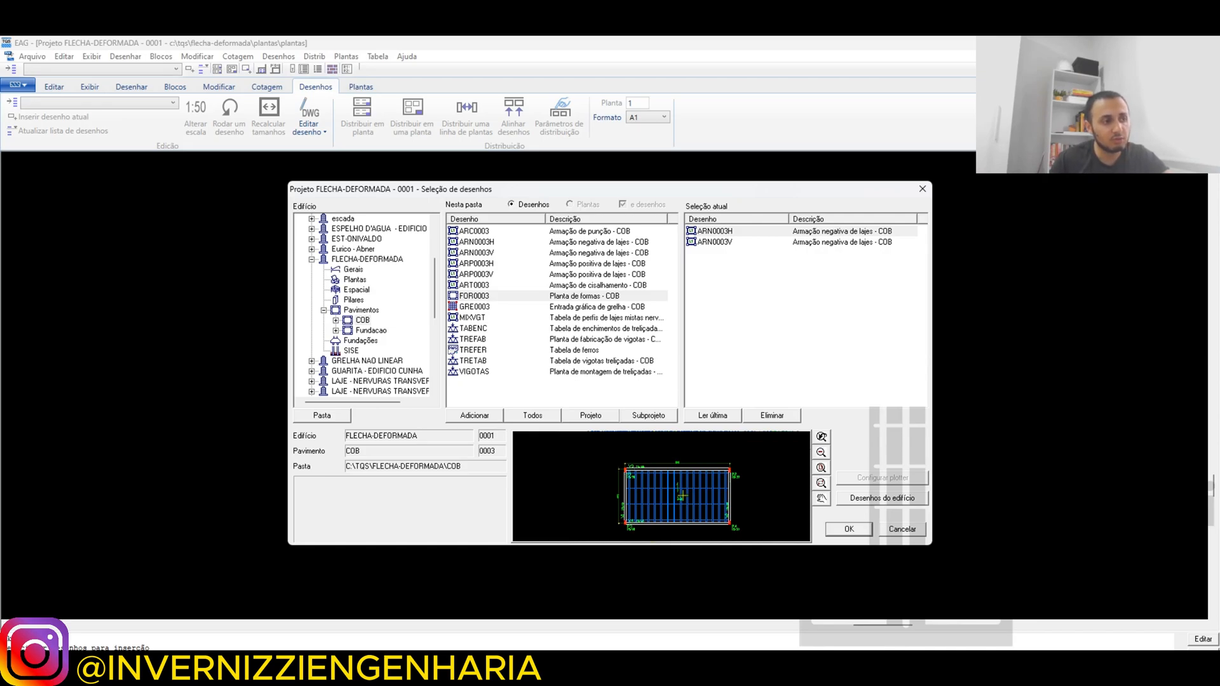
{"action": "left_click", "coordinate": [586, 309]}
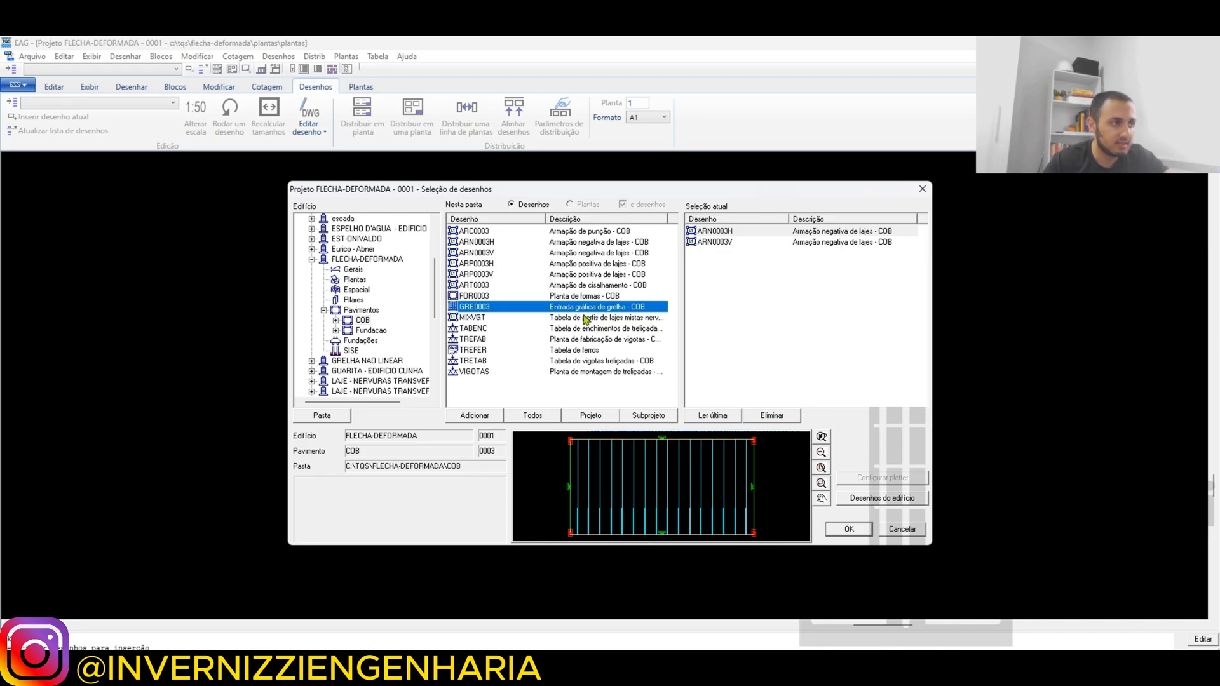
{"action": "left_click", "coordinate": [584, 317]}
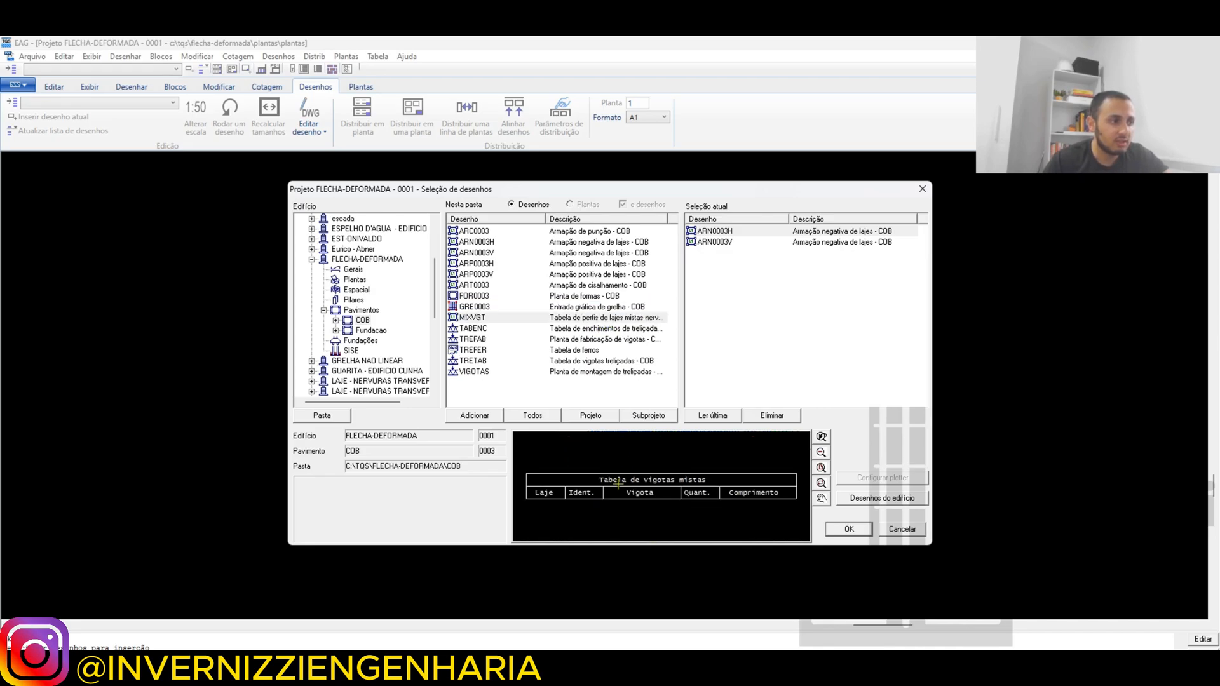
{"action": "scroll", "coordinate": [618, 483], "scroll_direction": "up", "scroll_amount": 1}
Add the TABENC filler block table and the TREFAB joist fabrication drawing to the current selection.
{"action": "left_click", "coordinate": [607, 328]}
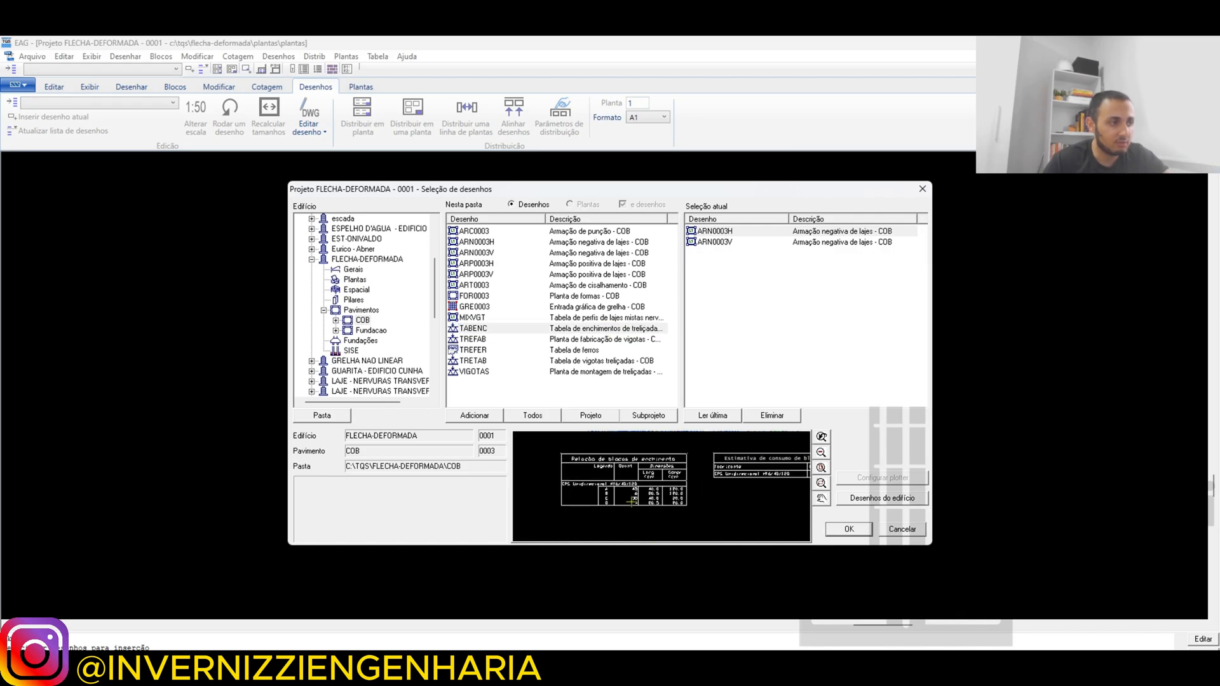
{"action": "left_click", "coordinate": [472, 417]}
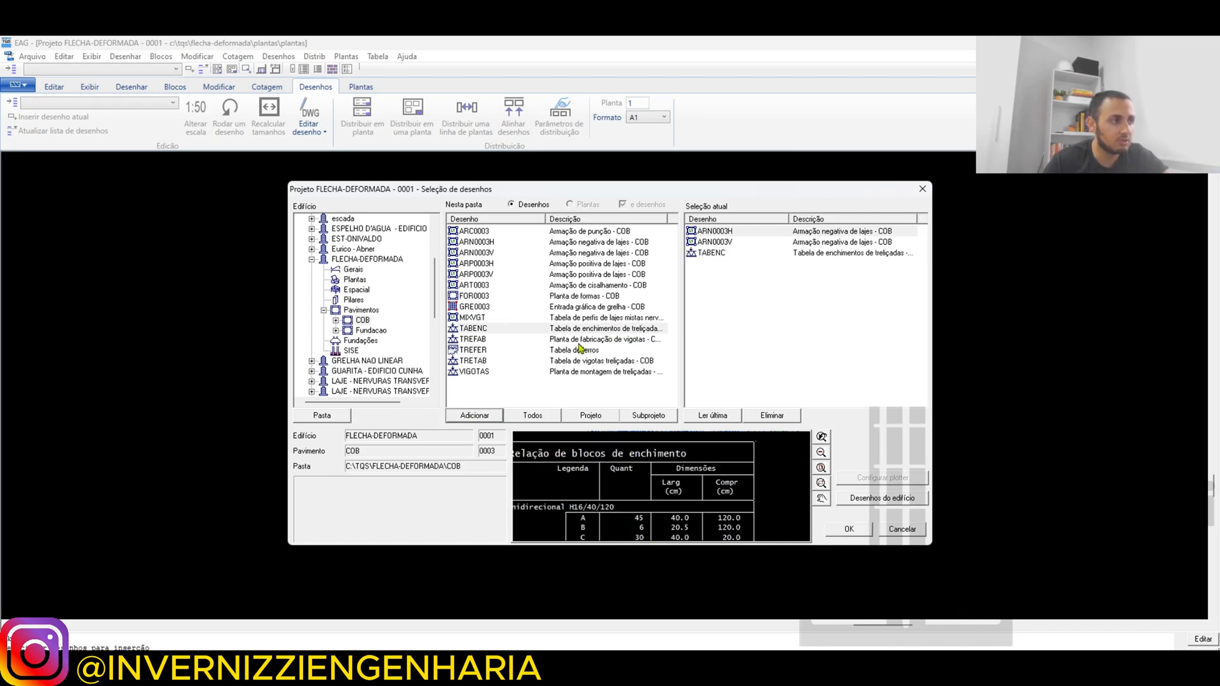
{"action": "left_click", "coordinate": [584, 340]}
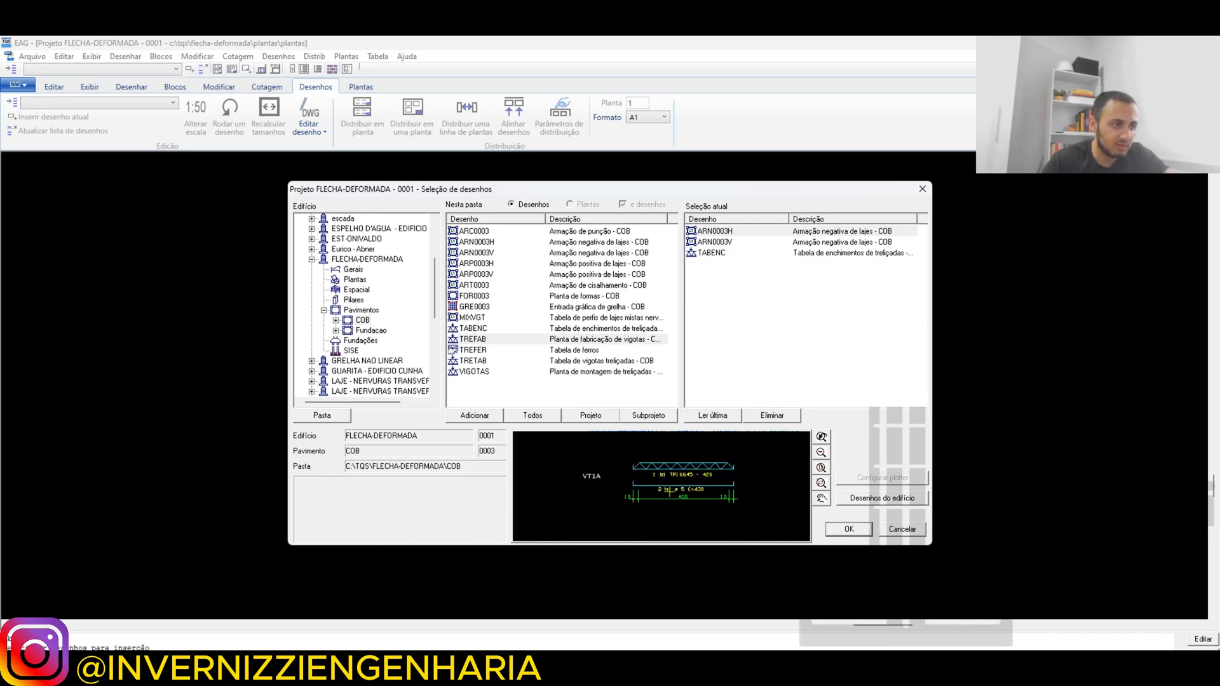
{"action": "left_click", "coordinate": [486, 416]}
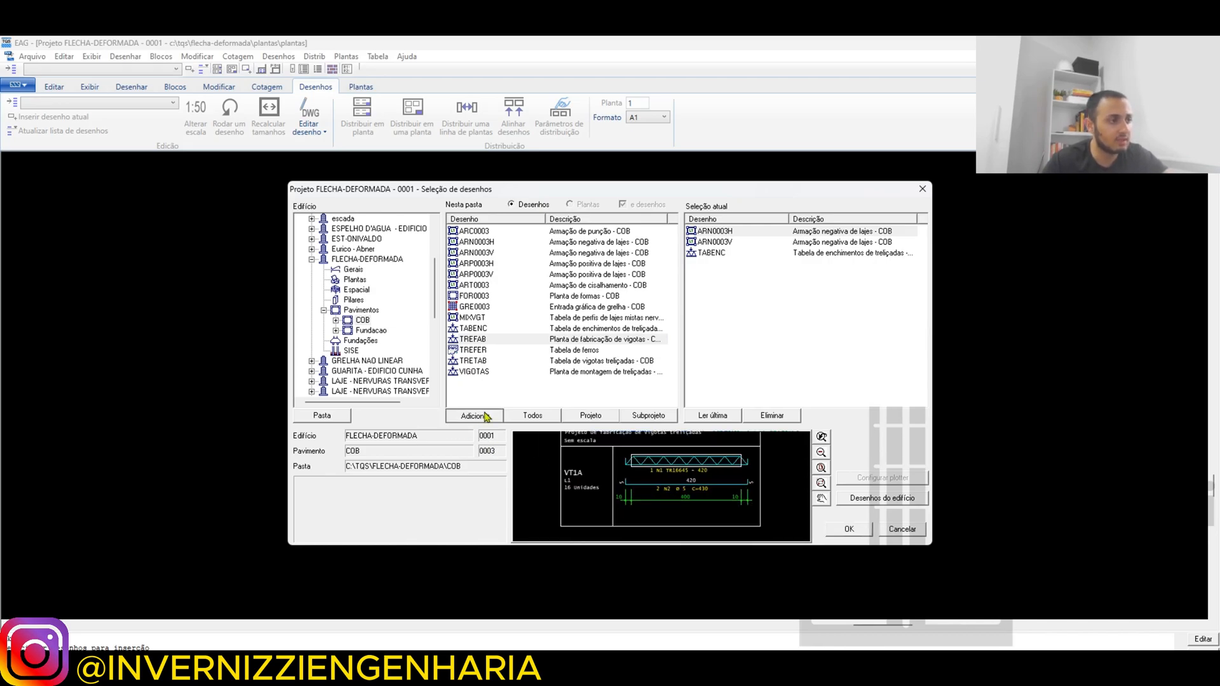
Preview the TREFER steel bar table and add it to the current selection.
{"action": "left_click", "coordinate": [587, 351]}
{"action": "scroll", "coordinate": [657, 514], "scroll_direction": "up", "scroll_amount": 2}
{"action": "scroll", "coordinate": [648, 516], "scroll_direction": "down", "scroll_amount": 3}
{"action": "scroll", "coordinate": [646, 518], "scroll_direction": "up", "scroll_amount": 2}
{"action": "left_click", "coordinate": [465, 421]}
Check the TRETAB lattice joist table in the preview and add it to the current selection.
{"action": "left_click", "coordinate": [563, 362]}
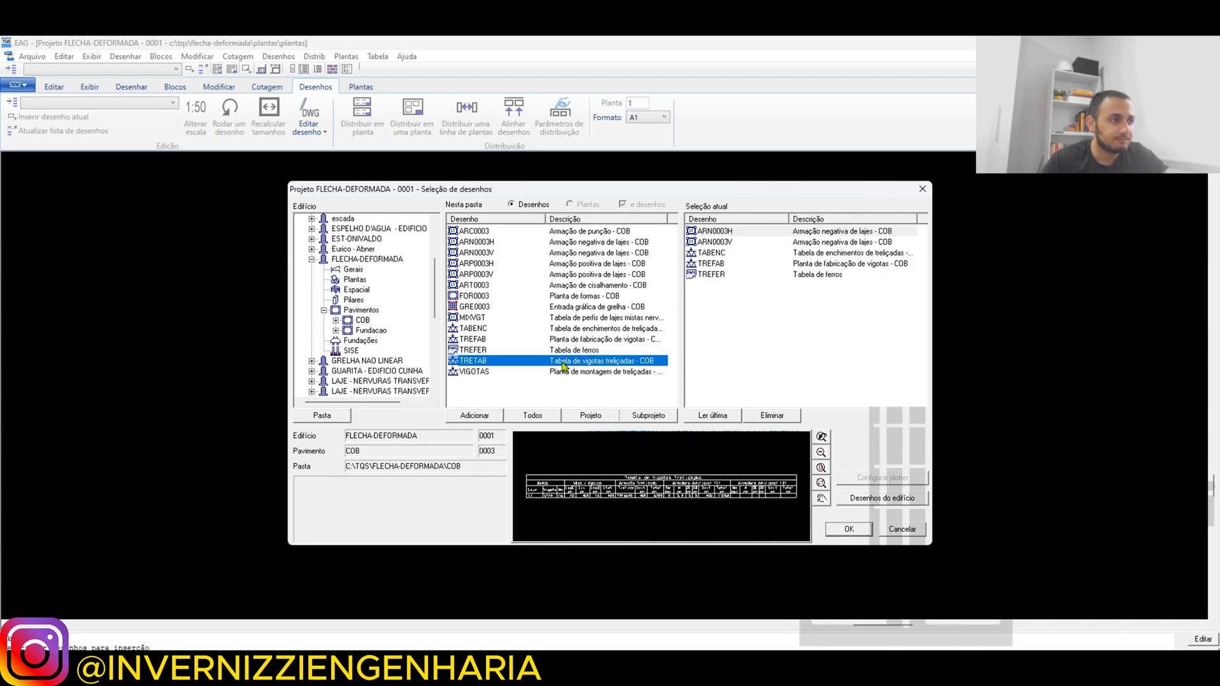
{"action": "scroll", "coordinate": [672, 510], "scroll_direction": "down", "scroll_amount": 2}
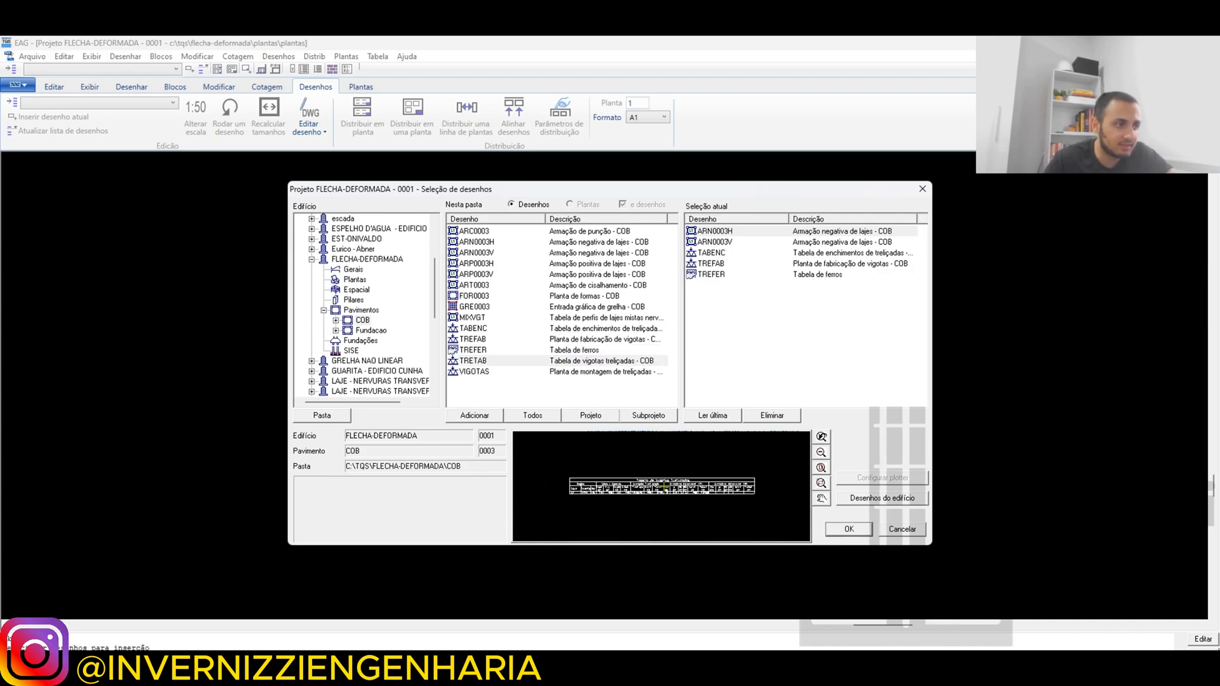
{"action": "scroll", "coordinate": [646, 524], "scroll_direction": "up", "scroll_amount": 1}
{"action": "scroll", "coordinate": [645, 521], "scroll_direction": "up", "scroll_amount": 4}
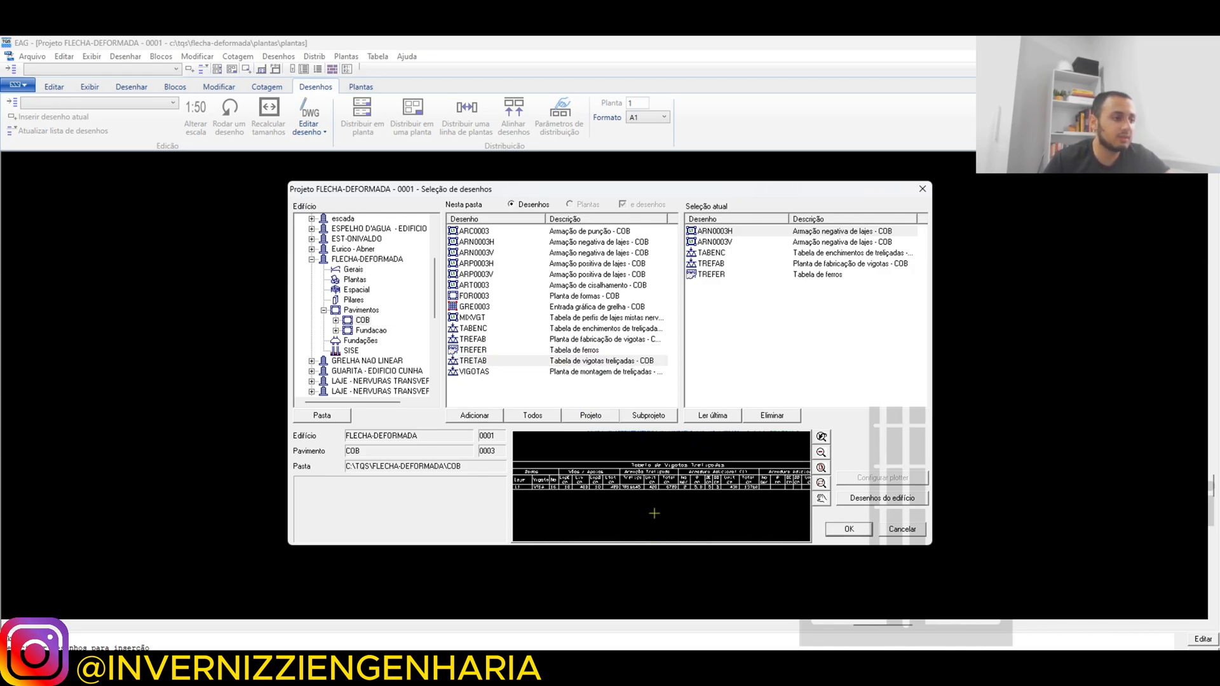
{"action": "scroll", "coordinate": [620, 482], "scroll_direction": "down", "scroll_amount": 3}
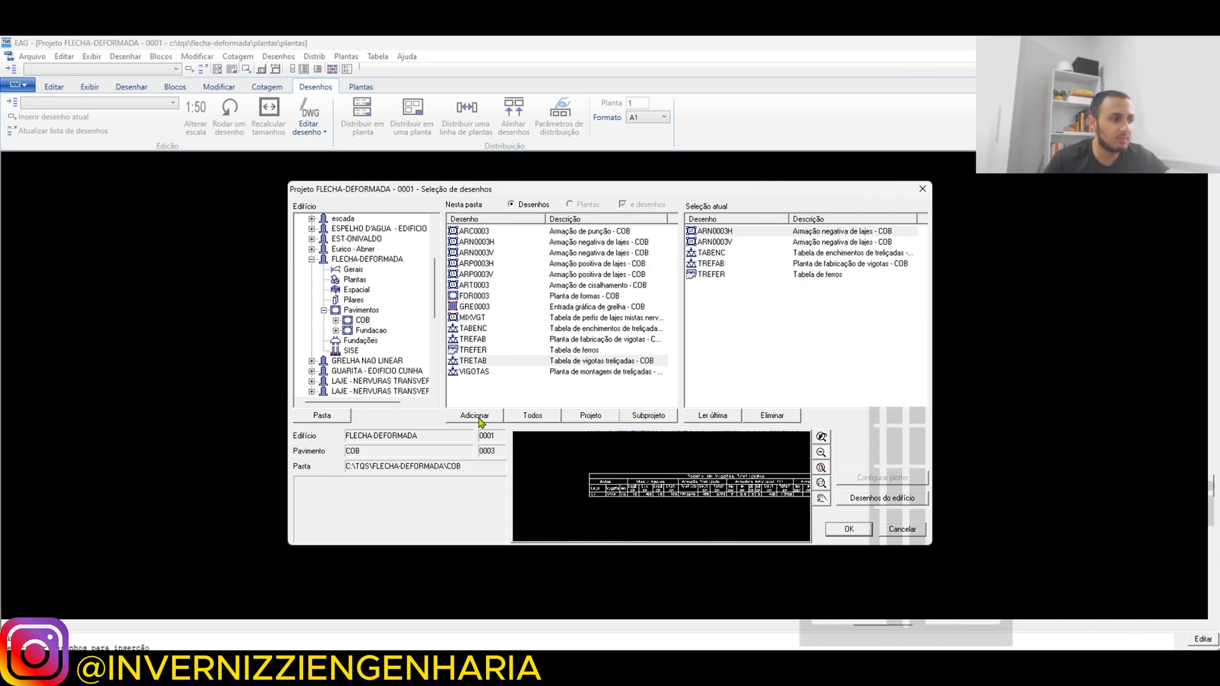
{"action": "left_click", "coordinate": [486, 417]}
Check the joist labels in the VIGOTAS assembly plan, add it to the current selection and confirm the drawing selection.
{"action": "left_click", "coordinate": [574, 372]}
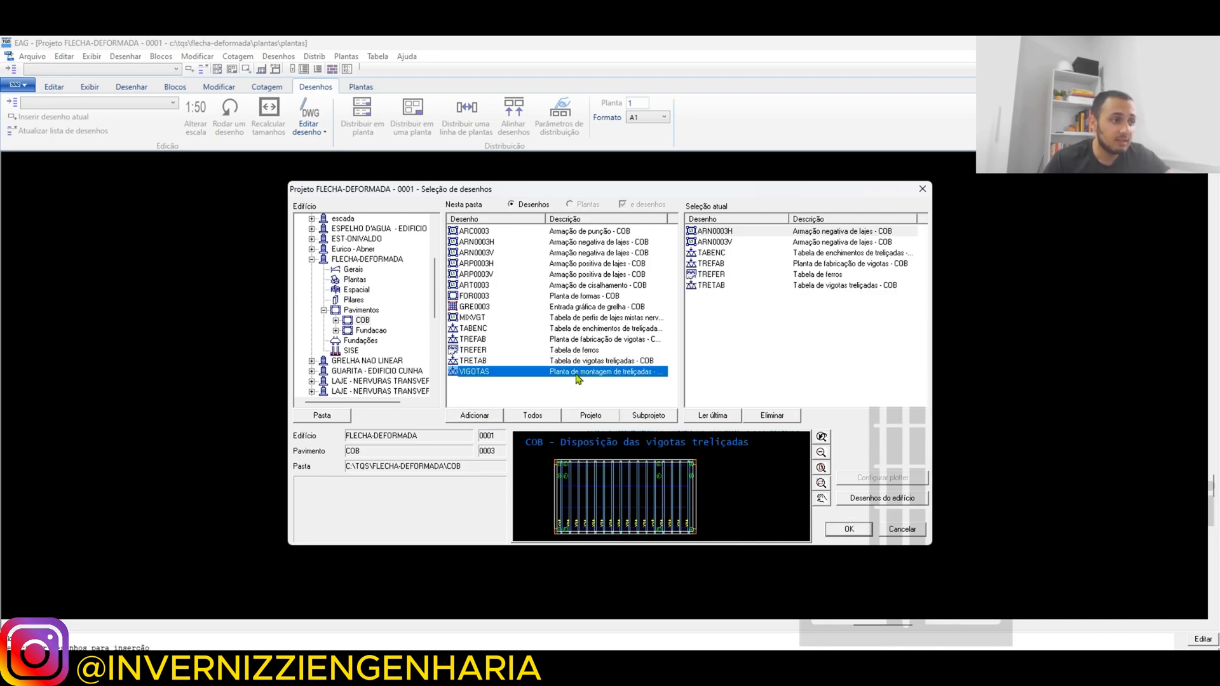
{"action": "scroll", "coordinate": [615, 488], "scroll_direction": "up", "scroll_amount": 3}
{"action": "scroll", "coordinate": [616, 488], "scroll_direction": "down", "scroll_amount": 3}
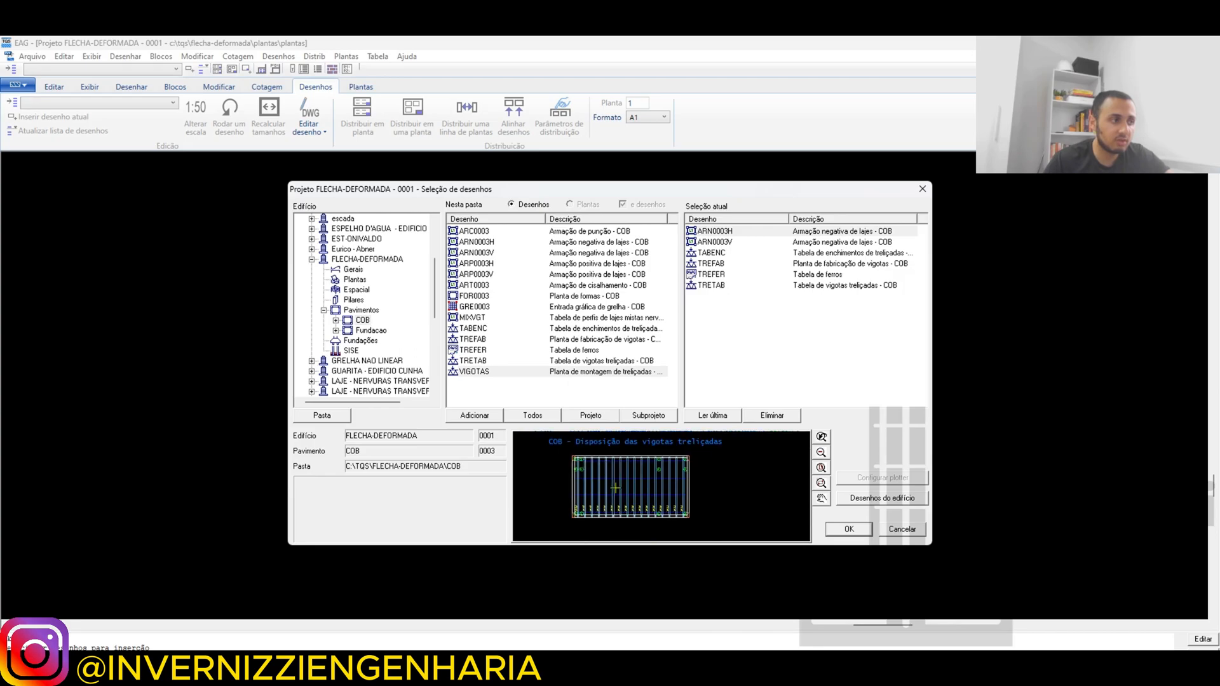
{"action": "scroll", "coordinate": [570, 511], "scroll_direction": "up", "scroll_amount": 2}
{"action": "scroll", "coordinate": [572, 510], "scroll_direction": "down", "scroll_amount": 2}
{"action": "scroll", "coordinate": [661, 482], "scroll_direction": "up", "scroll_amount": 5}
{"action": "scroll", "coordinate": [661, 481], "scroll_direction": "down", "scroll_amount": 5}
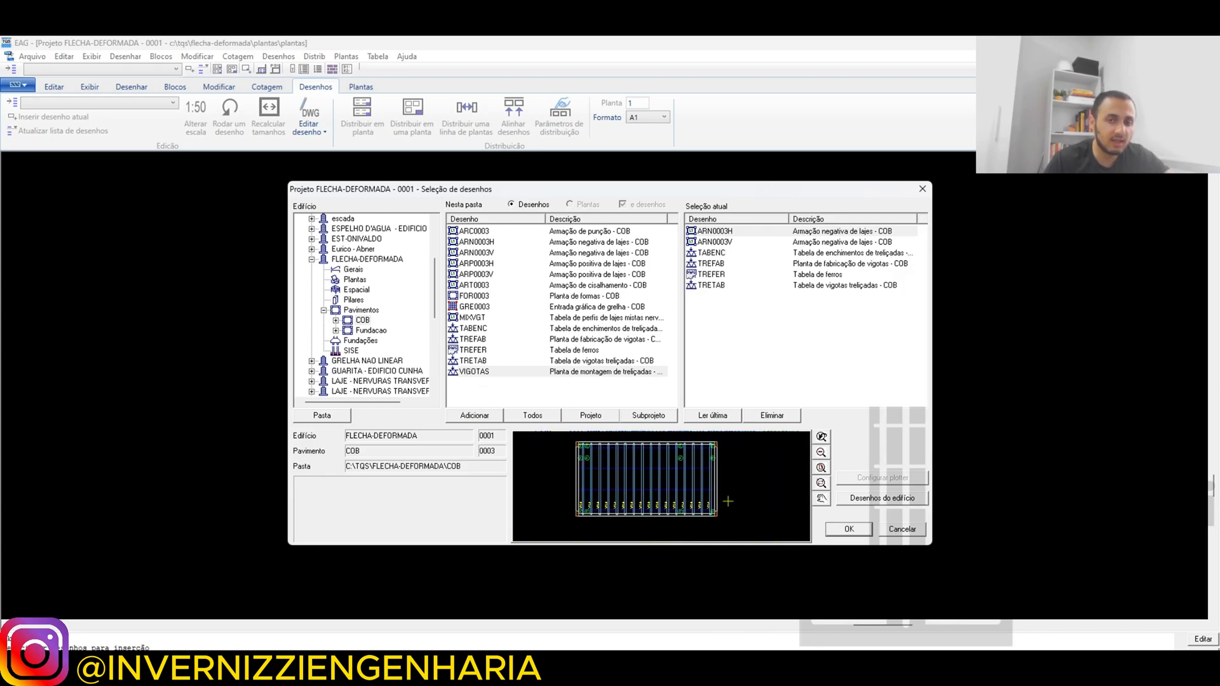
{"action": "scroll", "coordinate": [689, 486], "scroll_direction": "up", "scroll_amount": 1}
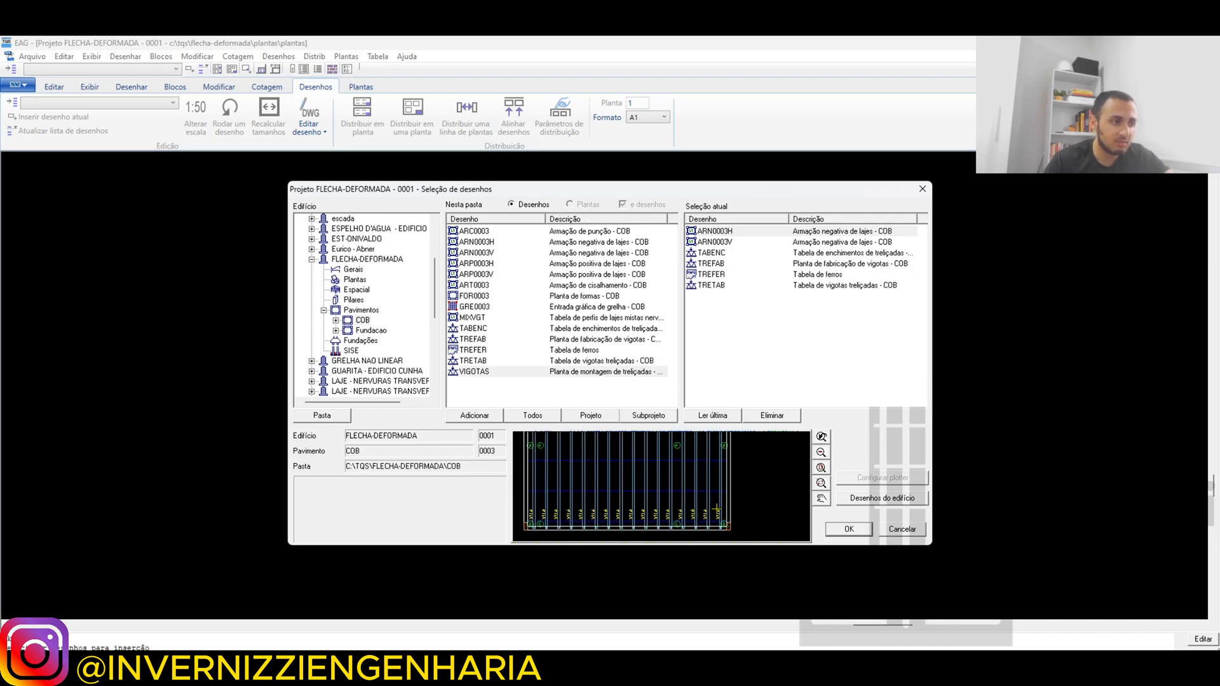
{"action": "scroll", "coordinate": [729, 501], "scroll_direction": "down", "scroll_amount": 2}
{"action": "scroll", "coordinate": [662, 510], "scroll_direction": "up", "scroll_amount": 4}
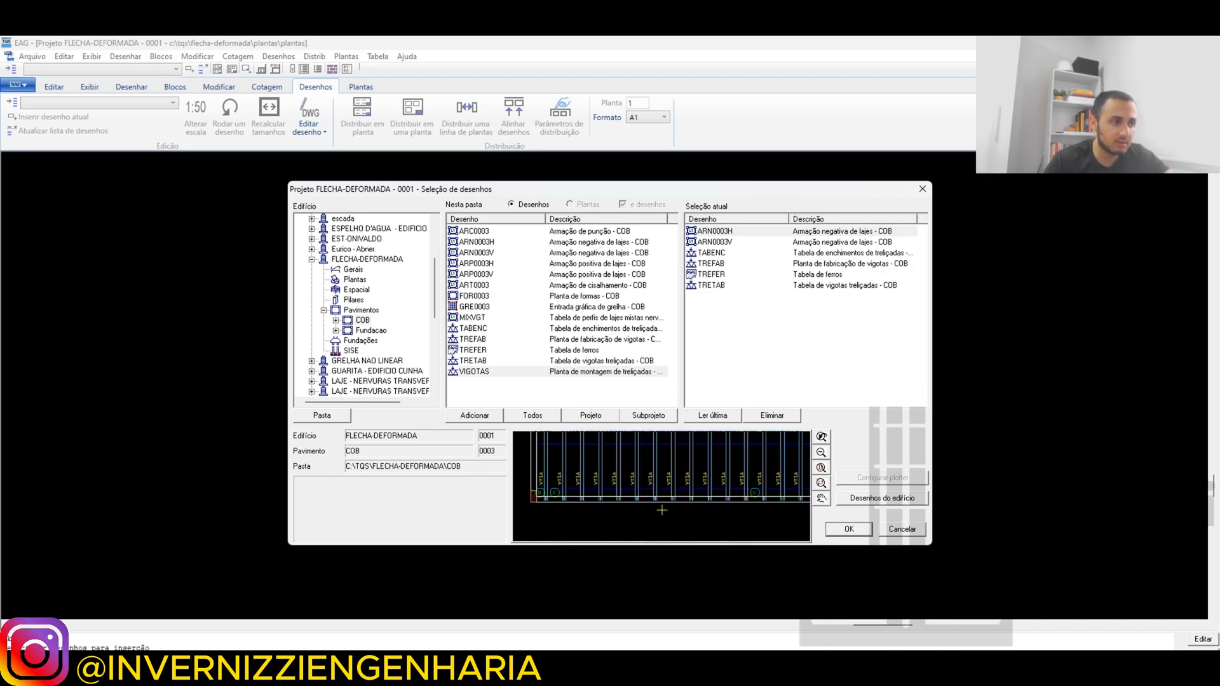
{"action": "scroll", "coordinate": [661, 473], "scroll_direction": "up", "scroll_amount": 2}
{"action": "scroll", "coordinate": [677, 504], "scroll_direction": "down", "scroll_amount": 4}
{"action": "scroll", "coordinate": [676, 502], "scroll_direction": "up", "scroll_amount": 4}
{"action": "scroll", "coordinate": [673, 499], "scroll_direction": "down", "scroll_amount": 4}
{"action": "left_click", "coordinate": [474, 415]}
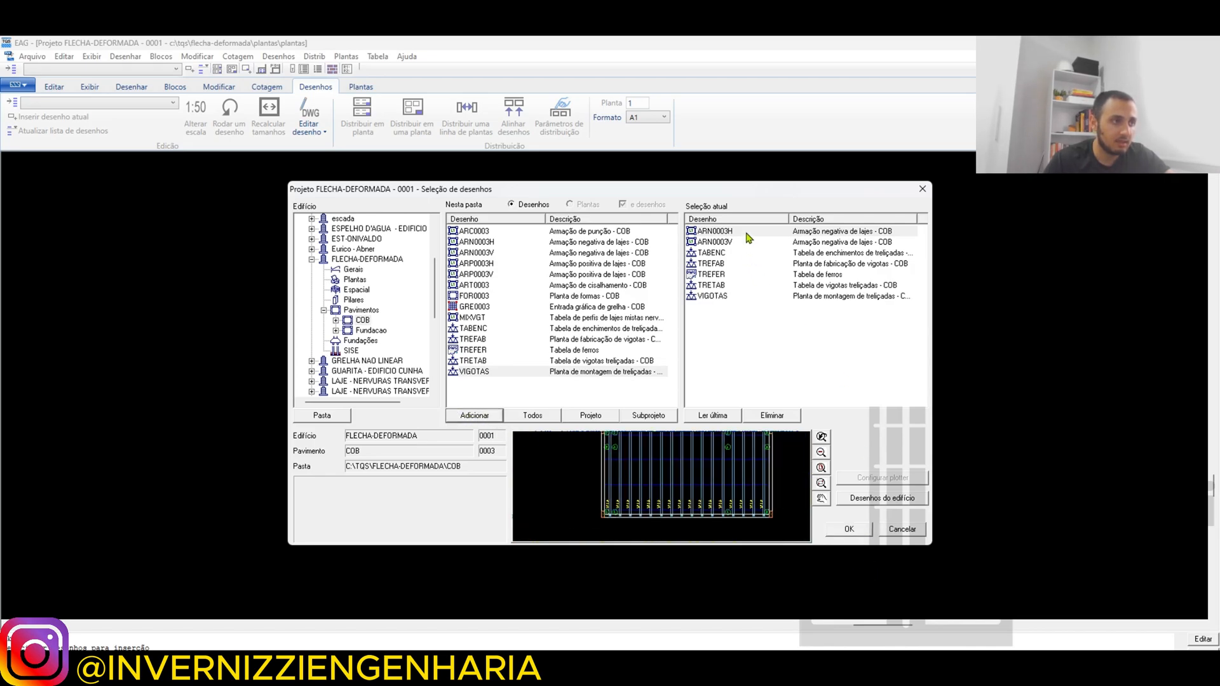
{"action": "left_click", "coordinate": [857, 532]}
Set the sheet format to A0 and distribute the selected drawings automatically onto the sheet.
{"action": "left_click", "coordinate": [645, 119]}
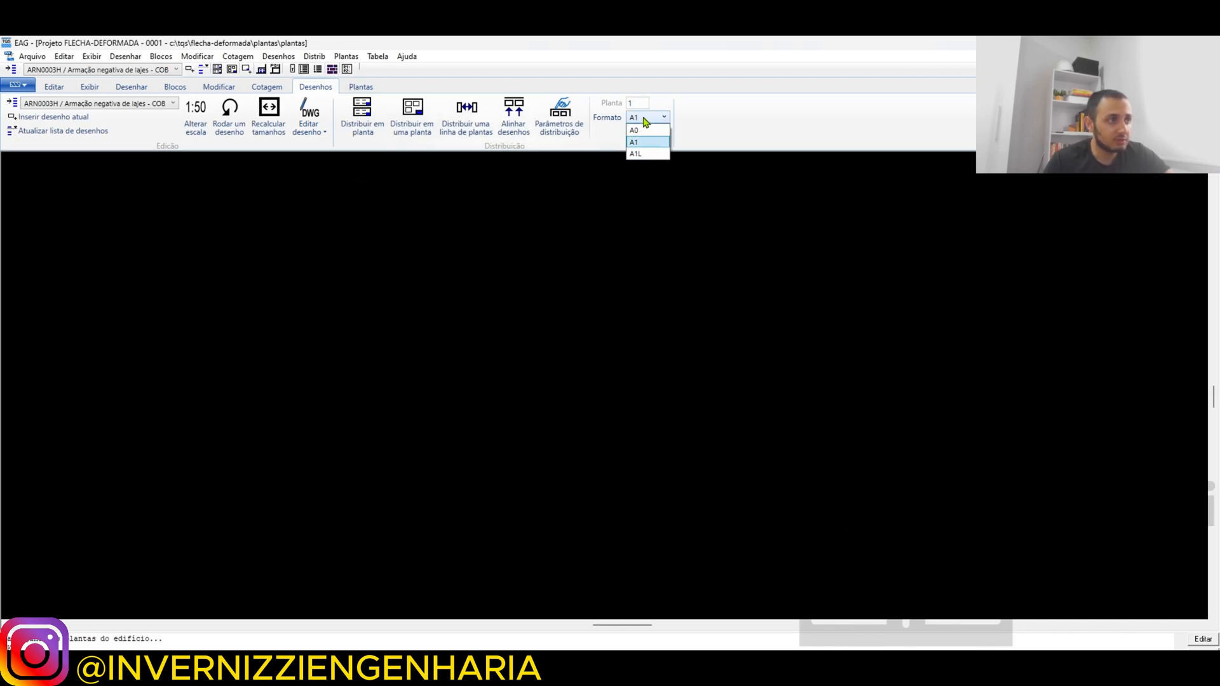
{"action": "left_click", "coordinate": [653, 131]}
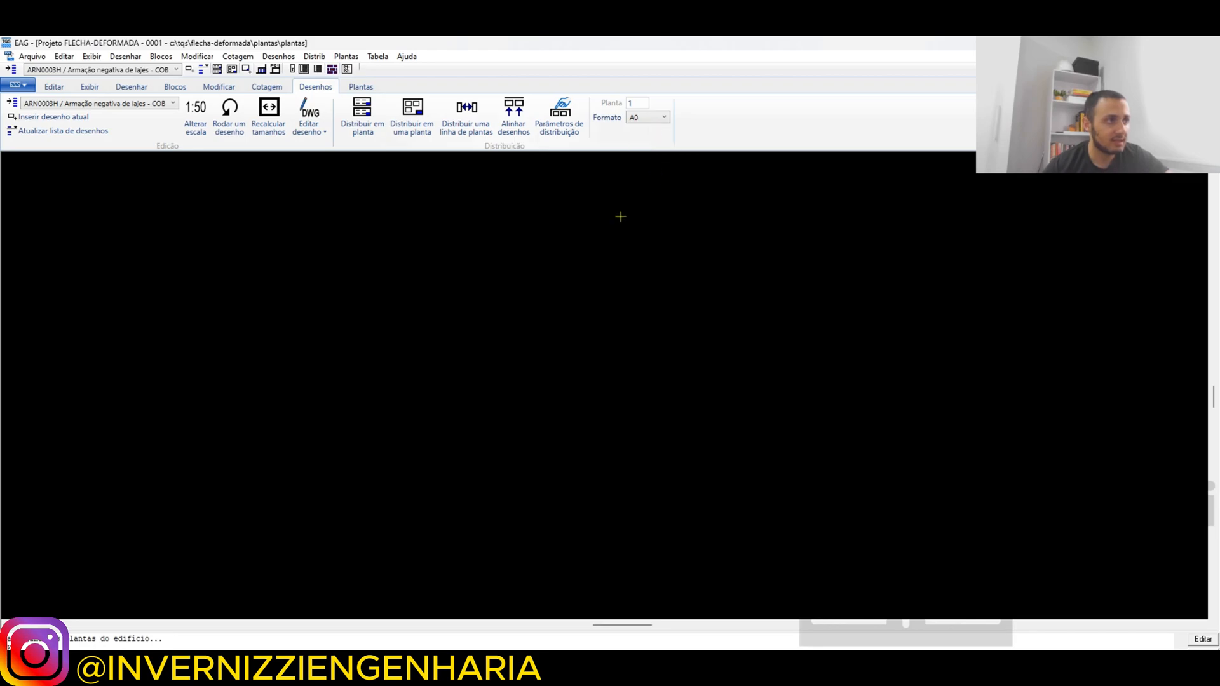
{"action": "left_click", "coordinate": [369, 135]}
Examine how the reinforcement drawings and tables are arranged on the A0 sheet and where they overlap.
{"action": "scroll", "coordinate": [575, 419], "scroll_direction": "down", "scroll_amount": 2}
{"action": "scroll", "coordinate": [604, 381], "scroll_direction": "up", "scroll_amount": 3}
{"action": "scroll", "coordinate": [591, 307], "scroll_direction": "up", "scroll_amount": 2}
{"action": "scroll", "coordinate": [511, 239], "scroll_direction": "down", "scroll_amount": 3}
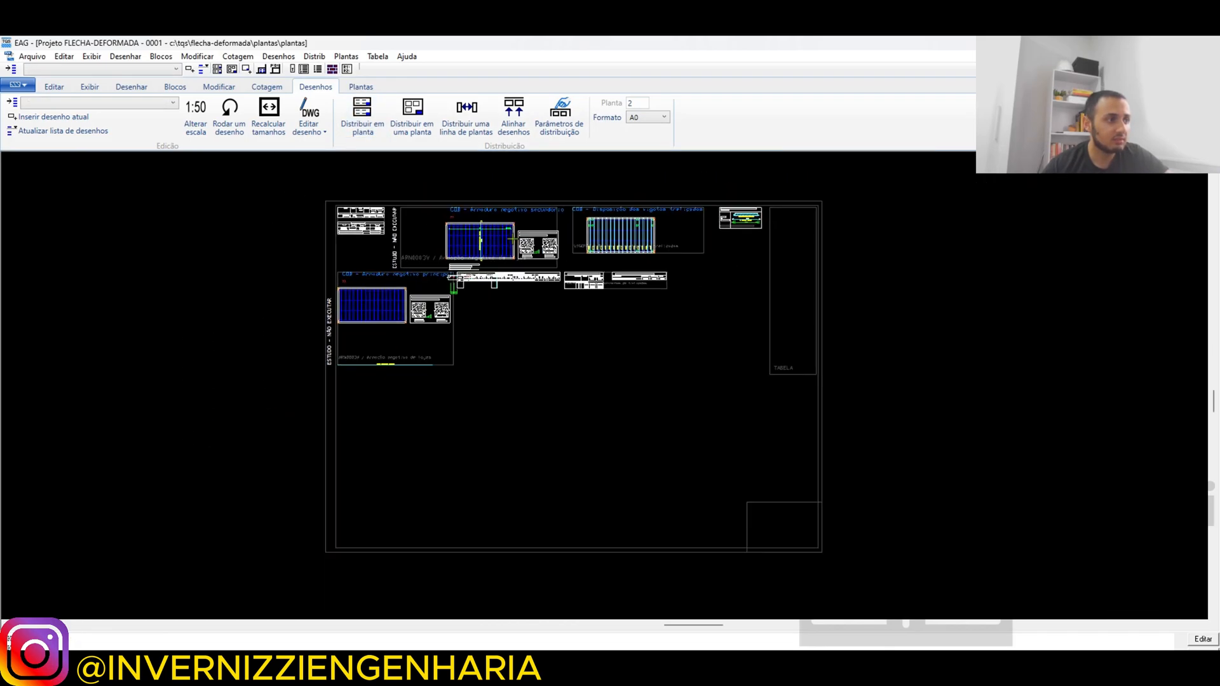
{"action": "scroll", "coordinate": [926, 527], "scroll_direction": "up", "scroll_amount": 2}
{"action": "scroll", "coordinate": [921, 528], "scroll_direction": "down", "scroll_amount": 2}
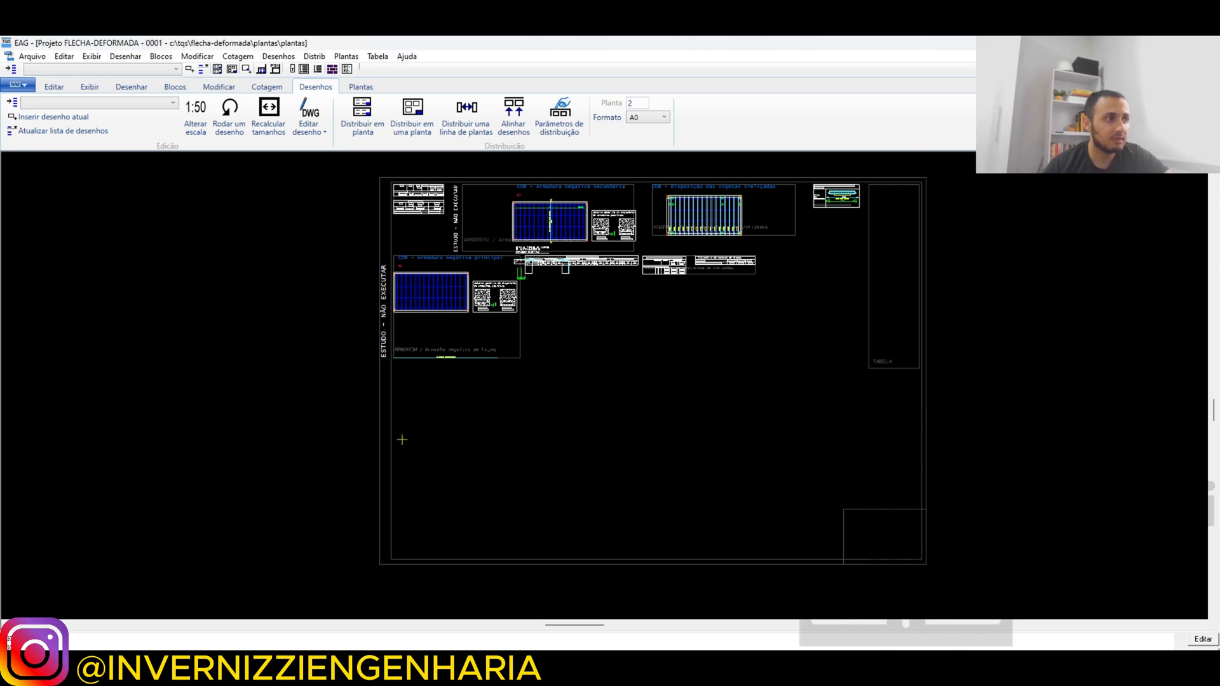
{"action": "scroll", "coordinate": [539, 381], "scroll_direction": "up", "scroll_amount": 2}
{"action": "scroll", "coordinate": [572, 382], "scroll_direction": "down", "scroll_amount": 2}
{"action": "scroll", "coordinate": [608, 381], "scroll_direction": "up", "scroll_amount": 2}
{"action": "scroll", "coordinate": [616, 359], "scroll_direction": "down", "scroll_amount": 1}
{"action": "scroll", "coordinate": [621, 349], "scroll_direction": "down", "scroll_amount": 1}
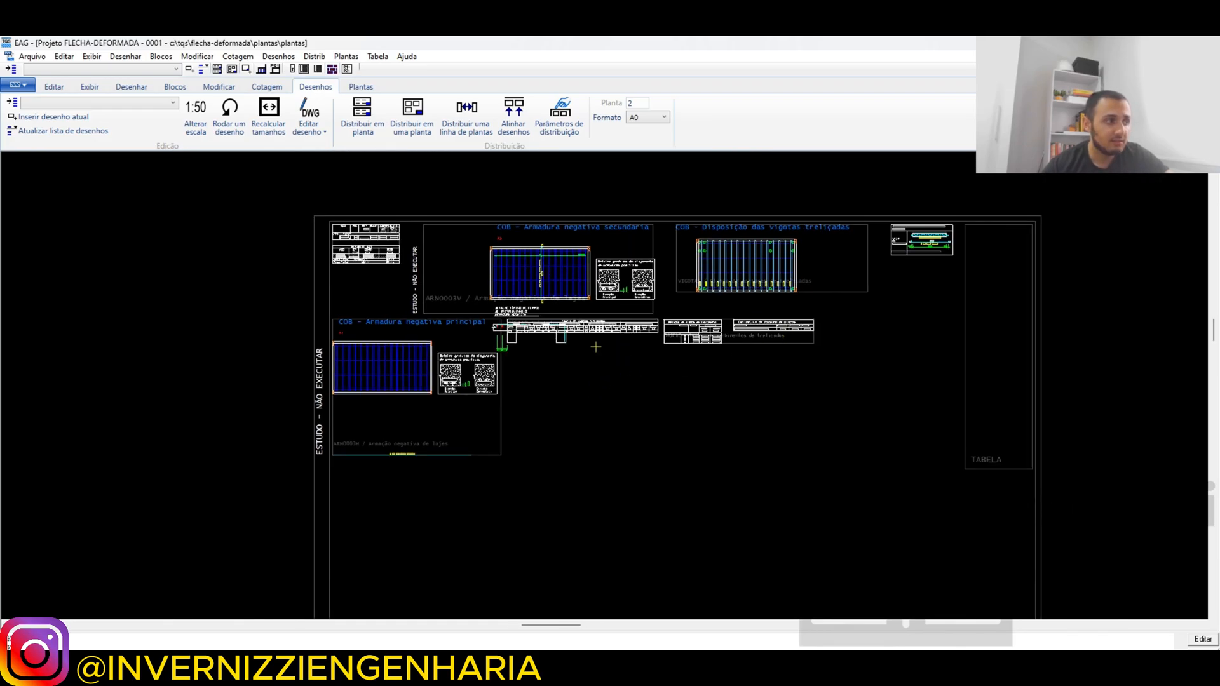
{"action": "scroll", "coordinate": [466, 398], "scroll_direction": "up", "scroll_amount": 2}
{"action": "scroll", "coordinate": [381, 428], "scroll_direction": "down", "scroll_amount": 2}
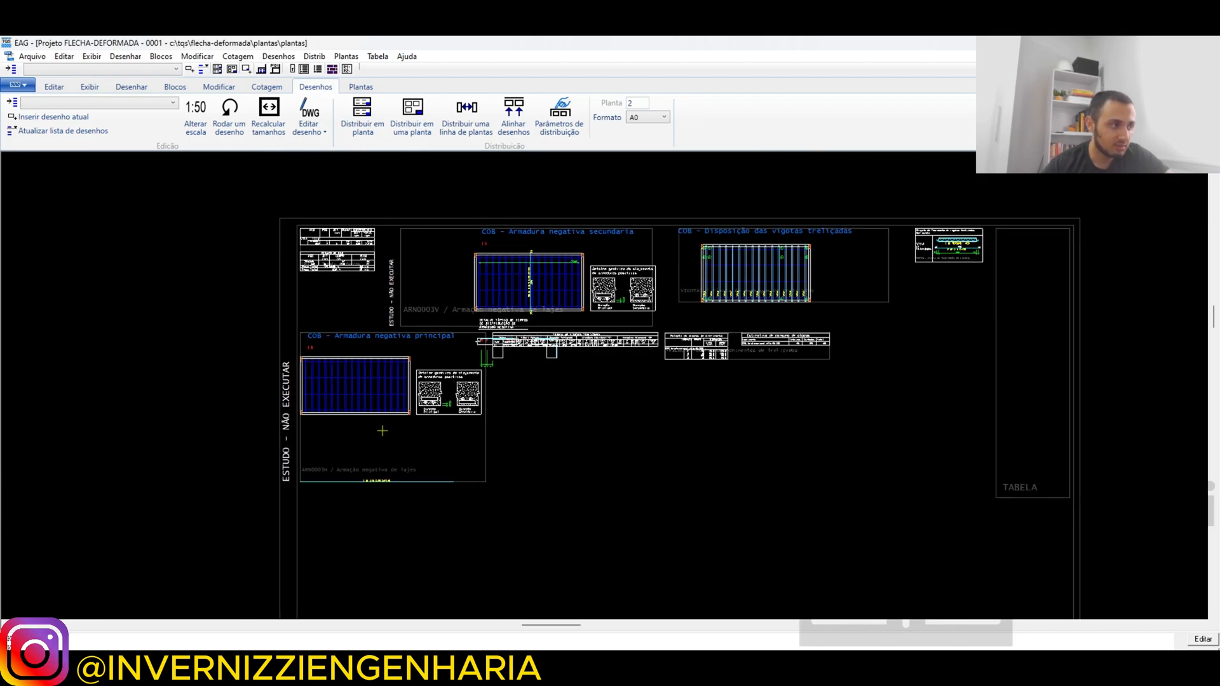
{"action": "scroll", "coordinate": [532, 286], "scroll_direction": "up", "scroll_amount": 1}
{"action": "scroll", "coordinate": [549, 313], "scroll_direction": "down", "scroll_amount": 2}
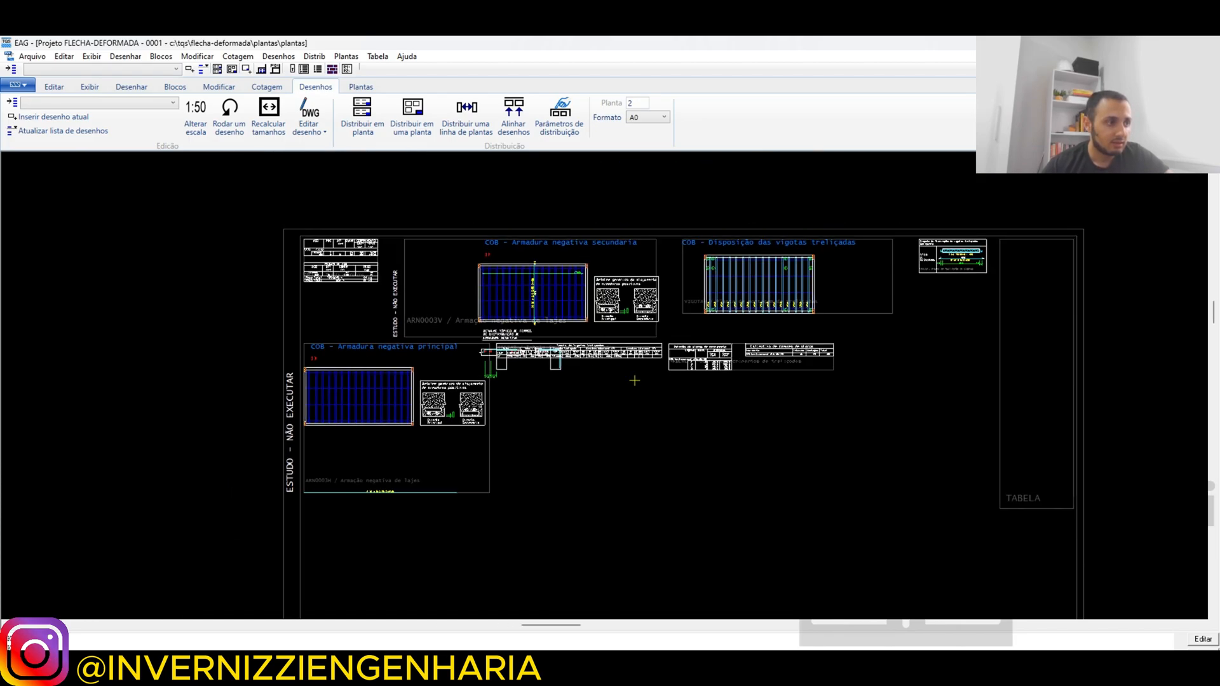
{"action": "scroll", "coordinate": [669, 363], "scroll_direction": "up", "scroll_amount": 3}
Move the filler block table and the lattice joist table lower on the sheet, clear of the neighbouring drawings.
{"action": "left_click", "coordinate": [718, 343]}
{"action": "scroll", "coordinate": [669, 386], "scroll_direction": "down", "scroll_amount": 2}
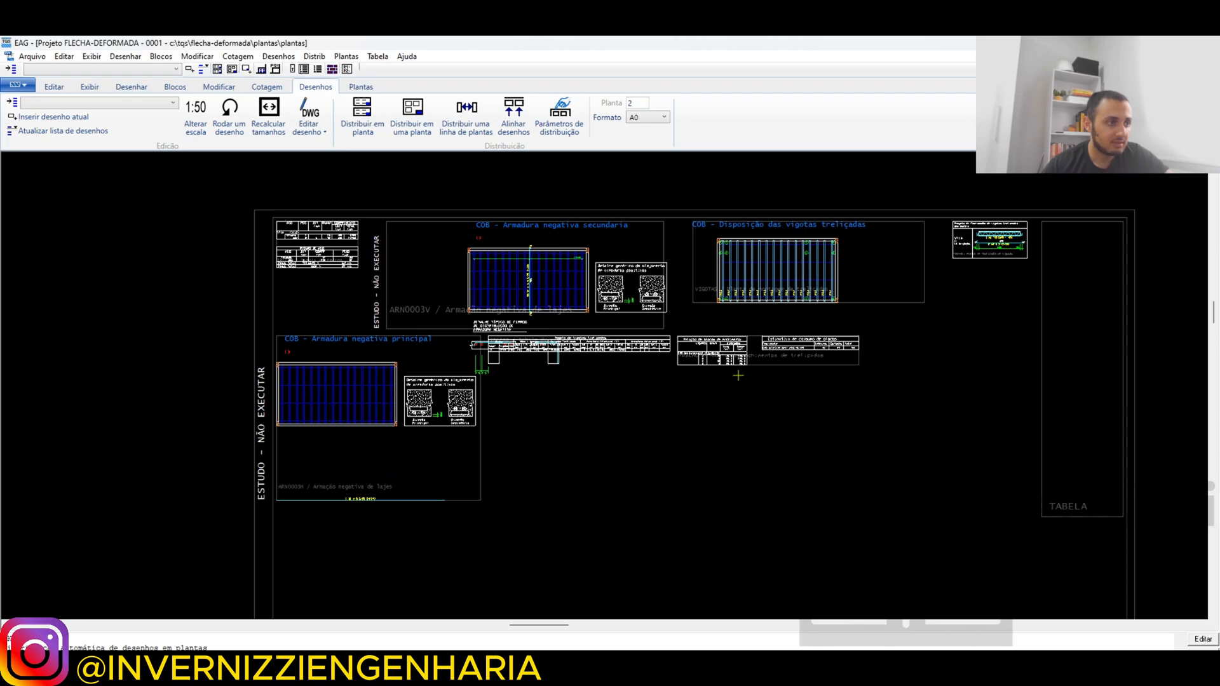
{"action": "scroll", "coordinate": [712, 374], "scroll_direction": "up", "scroll_amount": 2}
{"action": "left_click", "coordinate": [649, 360]}
{"action": "left_click", "coordinate": [786, 429]}
{"action": "scroll", "coordinate": [692, 443], "scroll_direction": "down", "scroll_amount": 1}
{"action": "left_click", "coordinate": [563, 344]}
{"action": "left_click", "coordinate": [403, 349]}
{"action": "left_click", "coordinate": [503, 474]}
Move the secondary negative reinforcement drawing ARN0003V to the free lower area of the sheet.
{"action": "scroll", "coordinate": [953, 380], "scroll_direction": "down", "scroll_amount": 1}
{"action": "scroll", "coordinate": [528, 376], "scroll_direction": "up", "scroll_amount": 1}
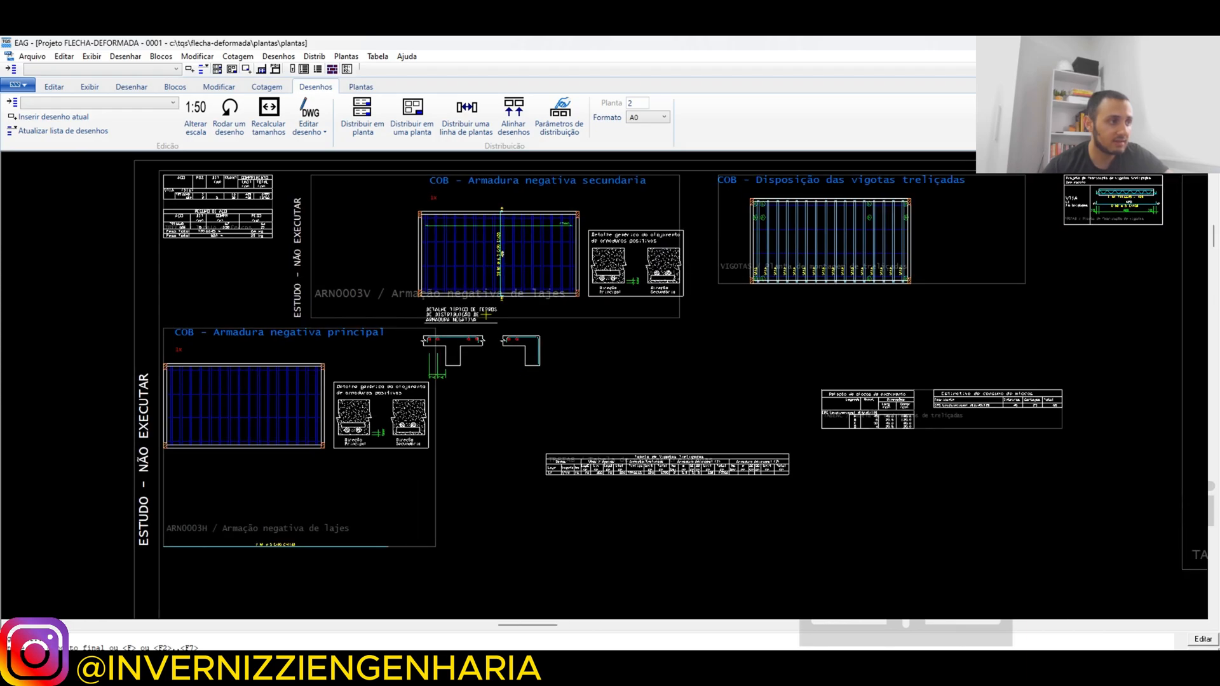
{"action": "left_click", "coordinate": [502, 312]}
{"action": "left_click", "coordinate": [311, 317]}
{"action": "scroll", "coordinate": [392, 269], "scroll_direction": "down", "scroll_amount": 7}
{"action": "left_click", "coordinate": [542, 532]}
Move the main negative reinforcement drawing ARN0003H down beside the secondary negative reinforcement drawing.
{"action": "middle_click", "coordinate": [504, 345]}
{"action": "middle_click", "coordinate": [505, 346]}
{"action": "scroll", "coordinate": [505, 346], "scroll_direction": "up", "scroll_amount": 1}
{"action": "left_click", "coordinate": [451, 337]}
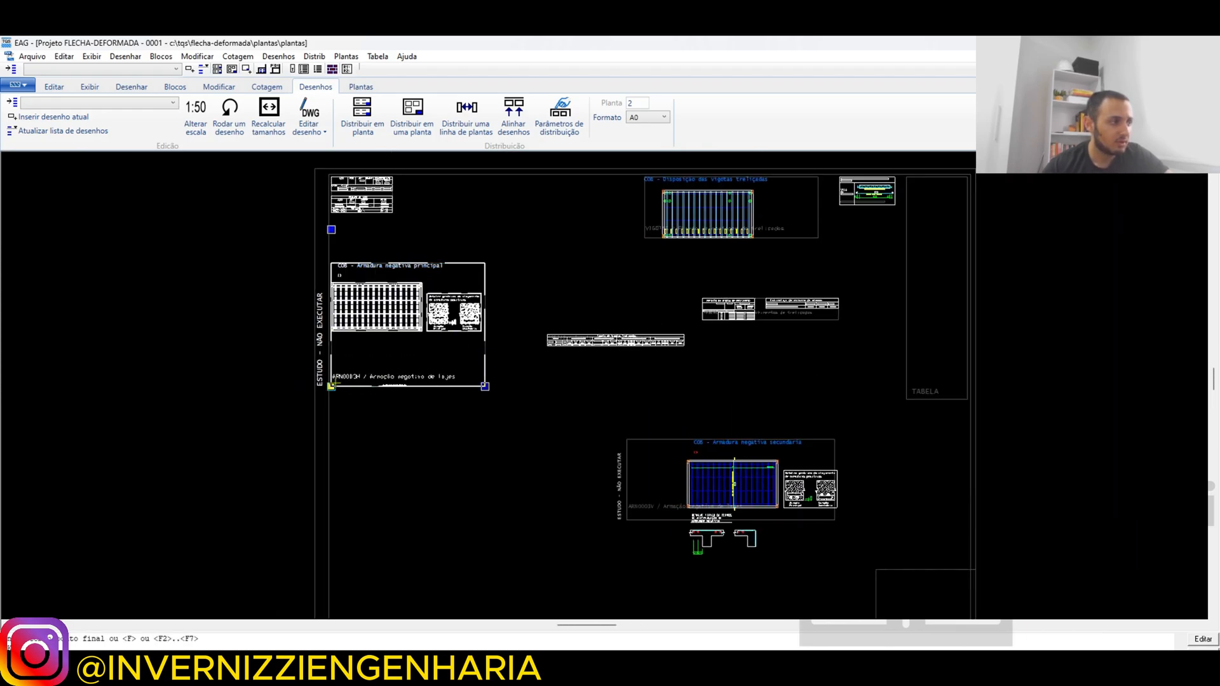
{"action": "left_click", "coordinate": [332, 386]}
{"action": "left_click", "coordinate": [394, 547]}
Move the VIGOTAS lattice joist layout drawing further left and slightly lower in the upper part of the sheet.
{"action": "scroll", "coordinate": [657, 437], "scroll_direction": "down", "scroll_amount": 2}
{"action": "scroll", "coordinate": [702, 282], "scroll_direction": "up", "scroll_amount": 3}
{"action": "left_click", "coordinate": [699, 284]}
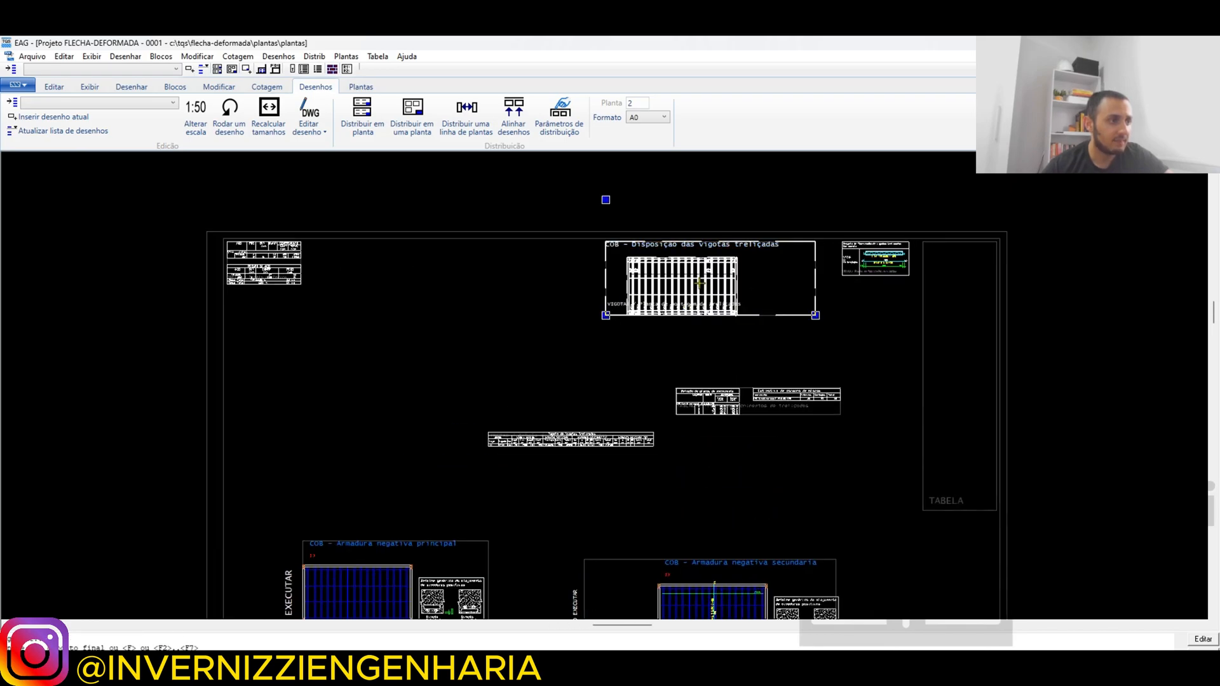
{"action": "left_click", "coordinate": [605, 315]}
{"action": "left_click", "coordinate": [457, 361]}
Open the secondary negative reinforcement drawing ARN0003V for editing and check its title and slab plan.
{"action": "scroll", "coordinate": [674, 301], "scroll_direction": "down", "scroll_amount": 2}
{"action": "scroll", "coordinate": [717, 432], "scroll_direction": "up", "scroll_amount": 2}
{"action": "scroll", "coordinate": [716, 432], "scroll_direction": "up", "scroll_amount": 3}
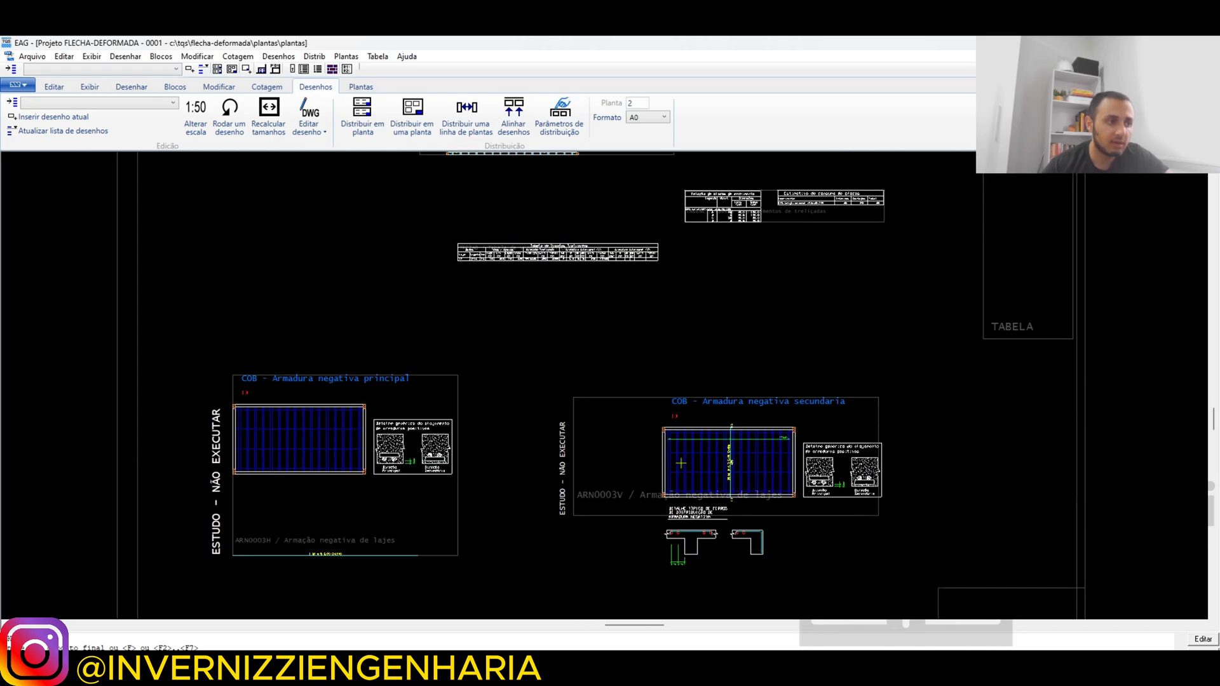
{"action": "double_click", "coordinate": [779, 450]}
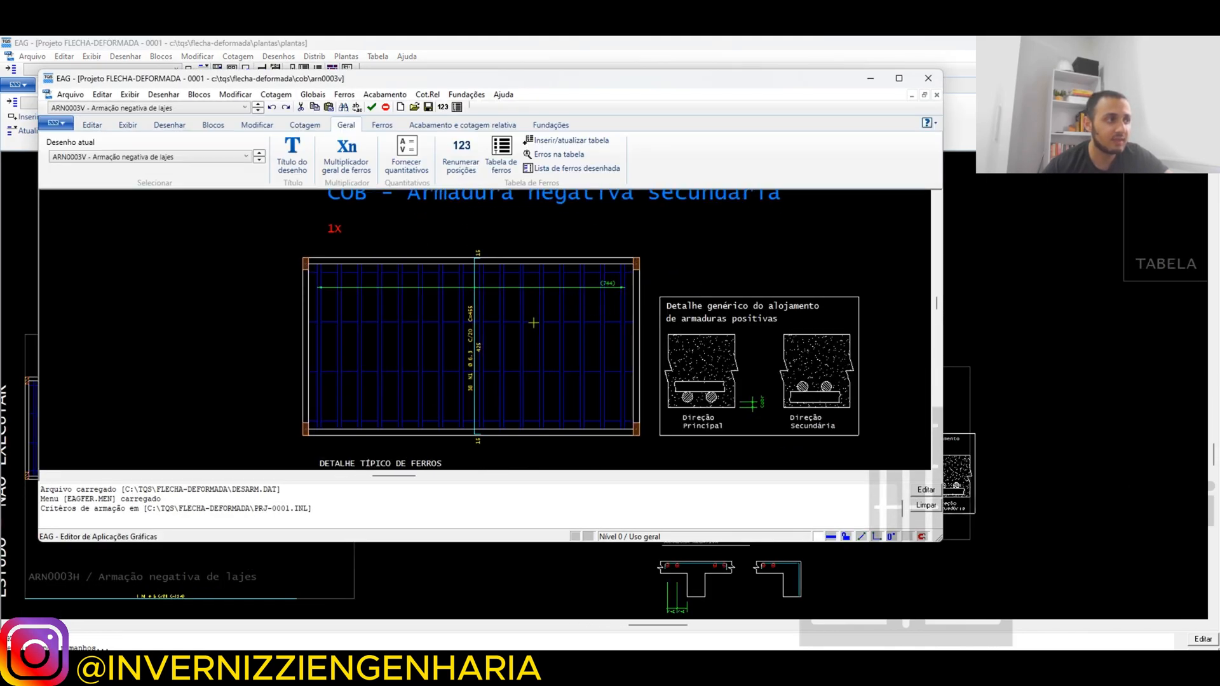
{"action": "scroll", "coordinate": [531, 322], "scroll_direction": "down", "scroll_amount": 2}
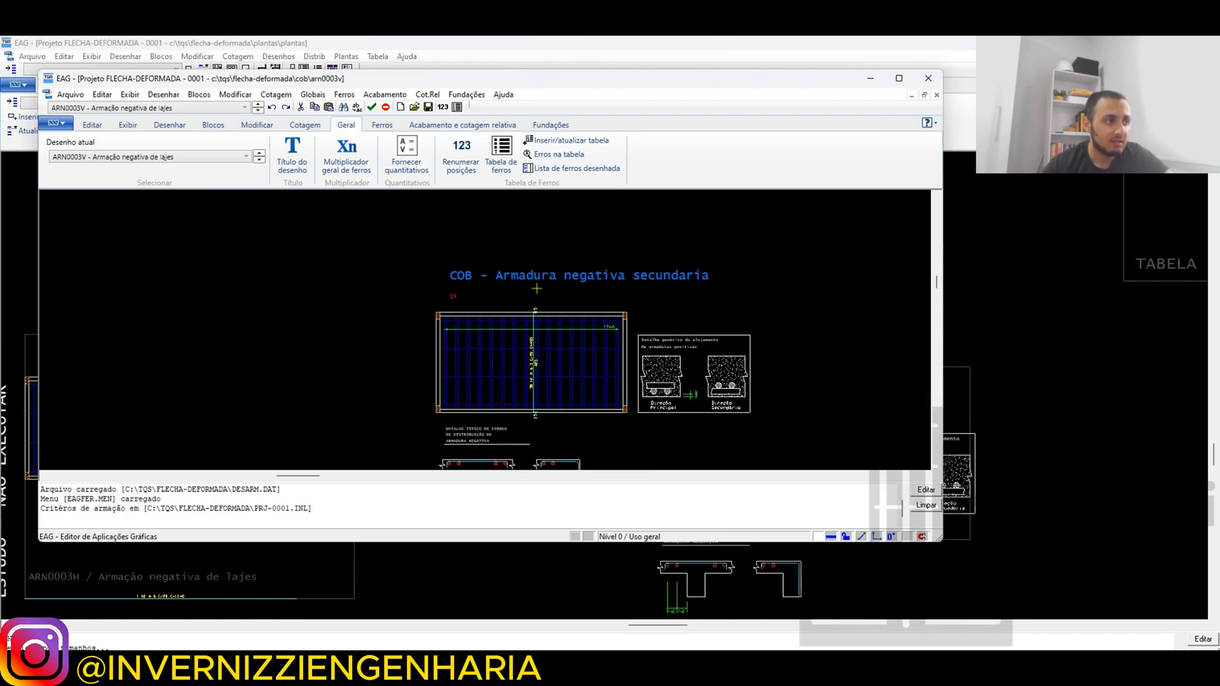
{"action": "scroll", "coordinate": [549, 312], "scroll_direction": "down", "scroll_amount": 2}
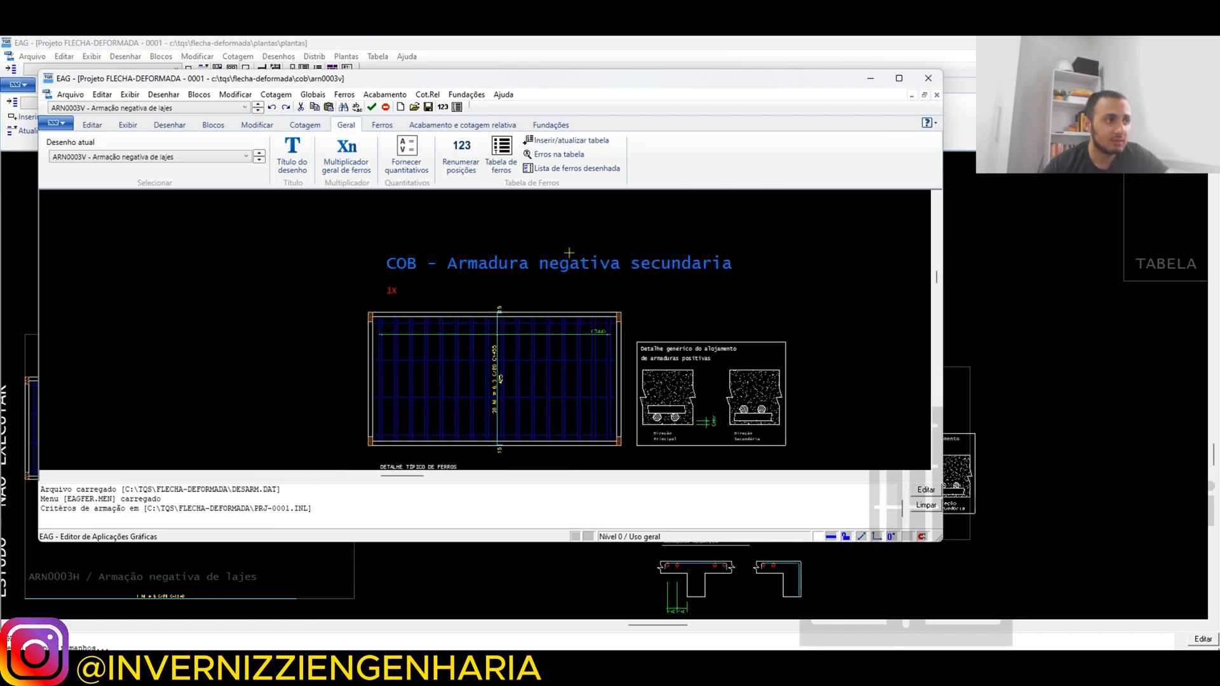
Shorten the title of drawing ARN0003V to "COB - Armadura", then save and close the drawing.
{"action": "scroll", "coordinate": [585, 276], "scroll_direction": "up", "scroll_amount": 2}
{"action": "double_click", "coordinate": [552, 232]}
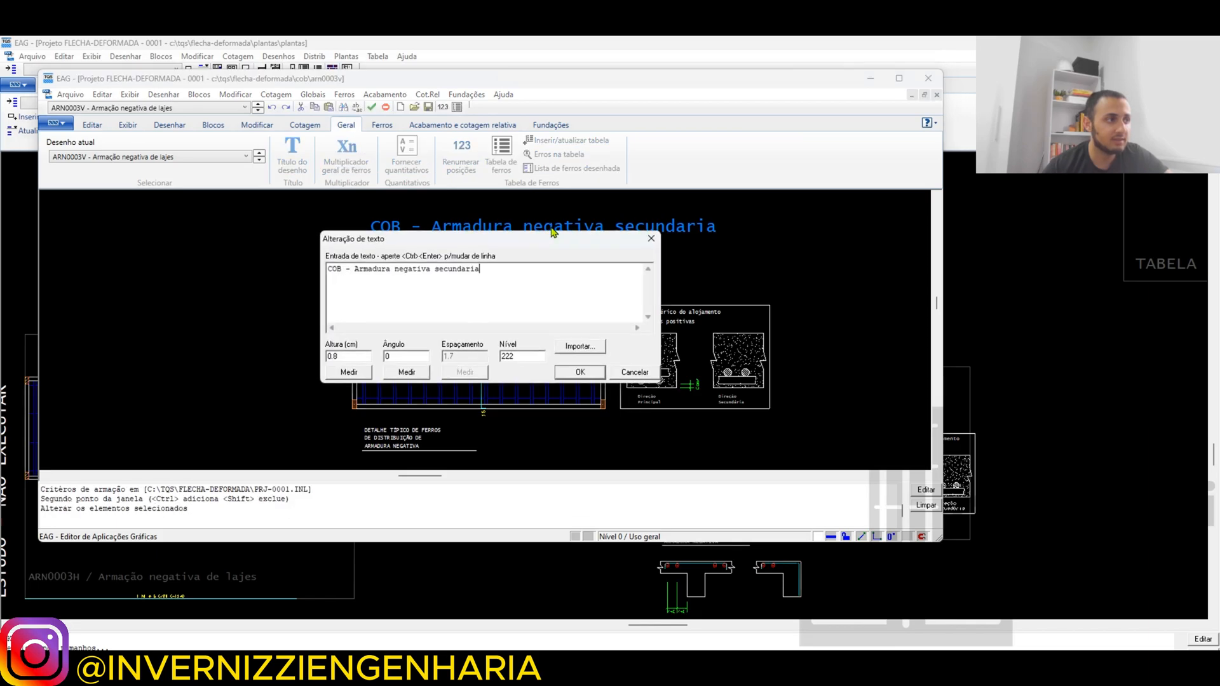
{"action": "left_click_drag", "start_coordinate": [525, 274], "coordinate": [390, 274]}
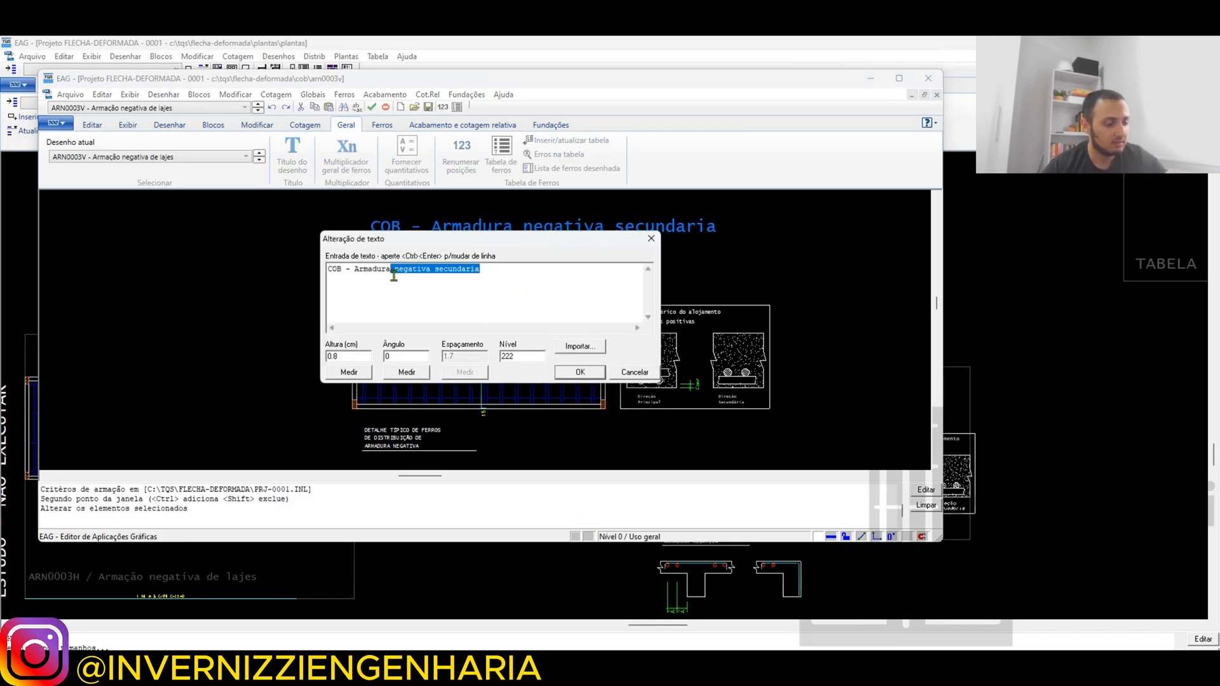
{"action": "key", "text": "BackSpace"}
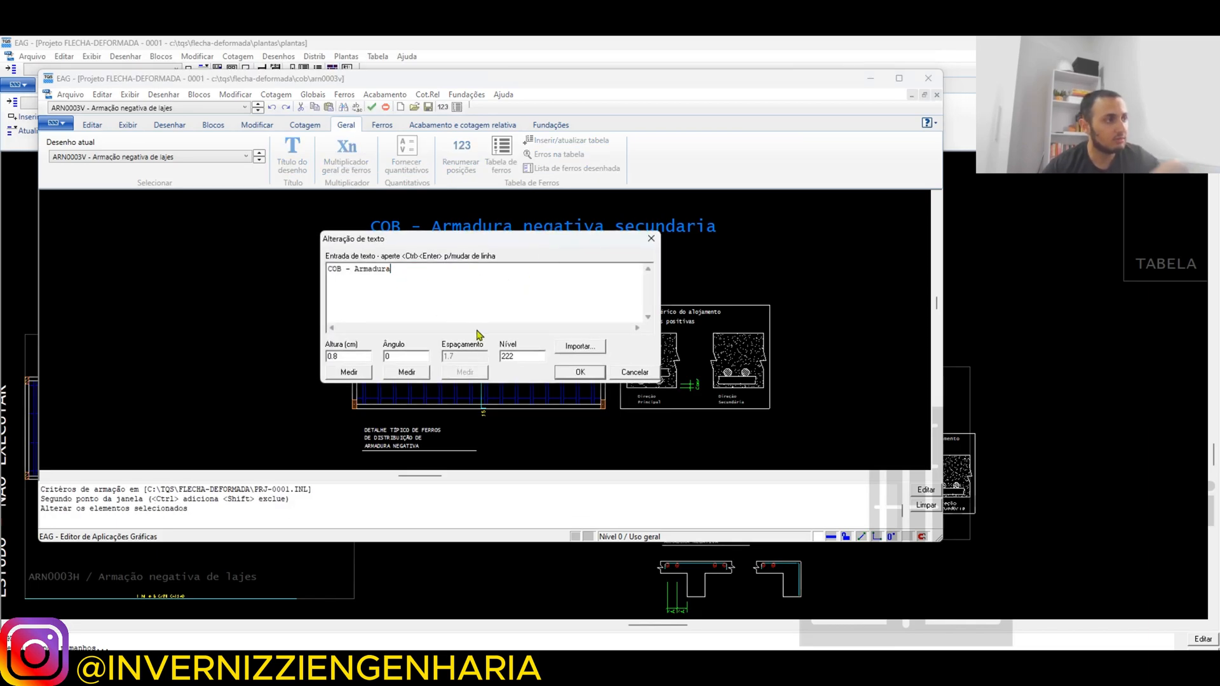
{"action": "left_click", "coordinate": [571, 375]}
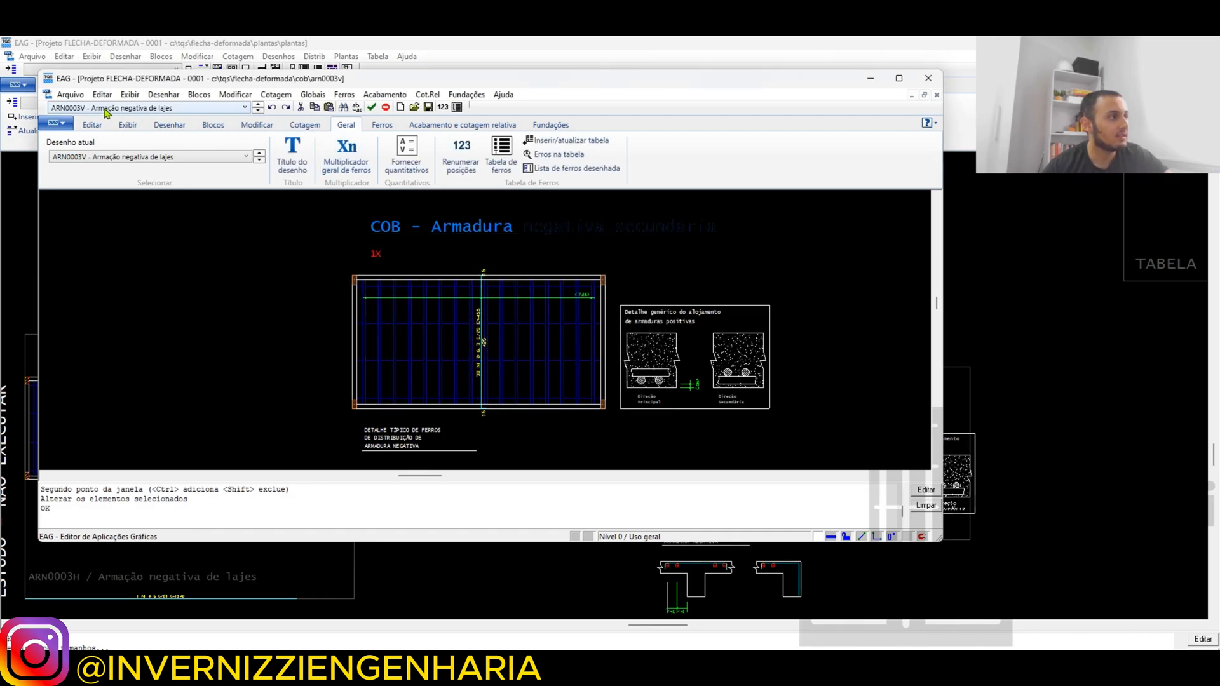
{"action": "left_click", "coordinate": [68, 95]}
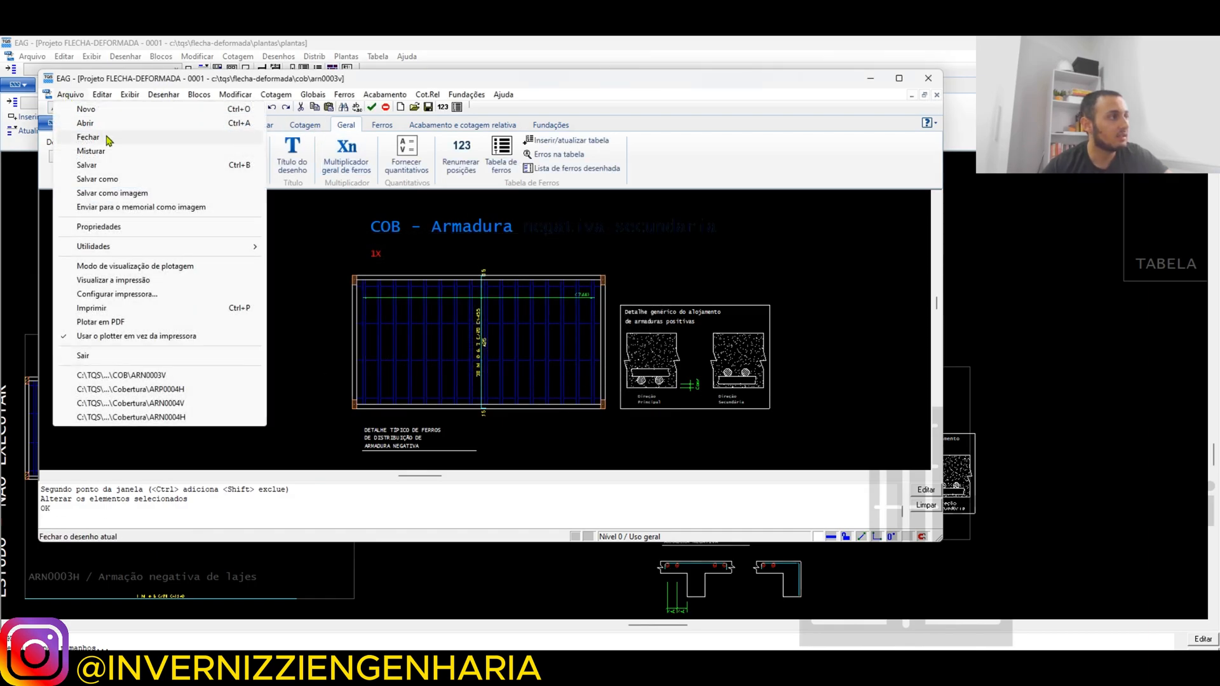
{"action": "left_click", "coordinate": [141, 167]}
{"action": "left_click", "coordinate": [929, 77]}
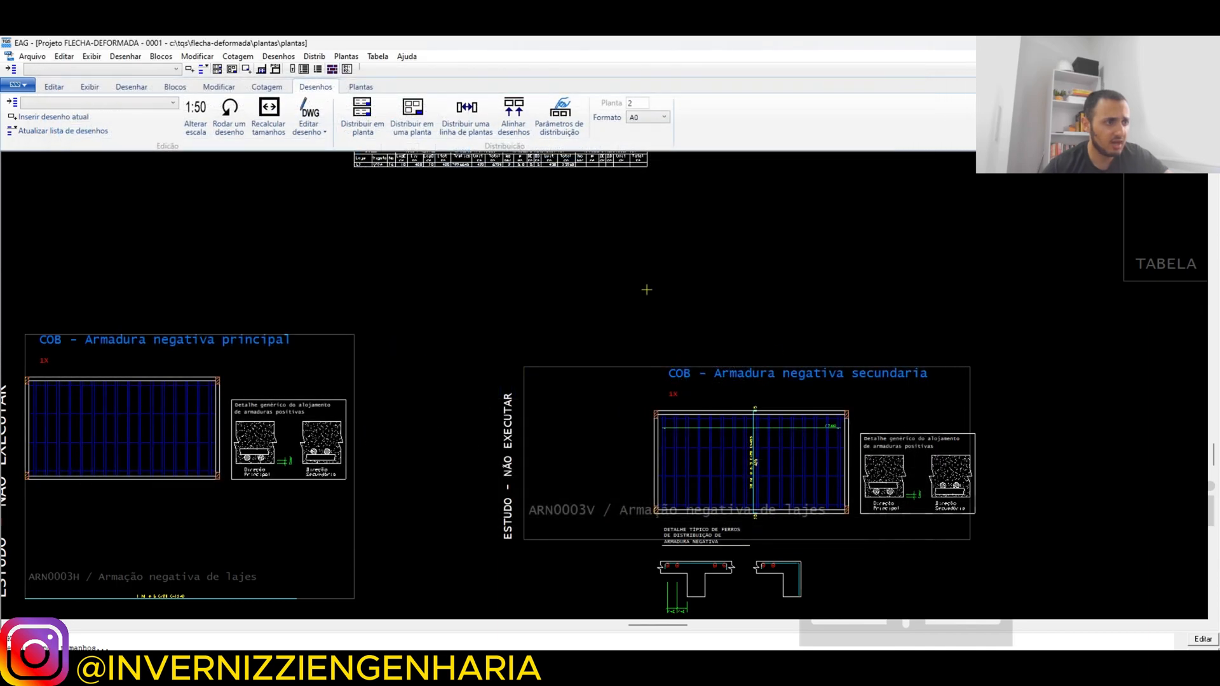
Reopen and close the ARN0003V drawing from the plan sheet to refresh its displayed title and extents.
{"action": "scroll", "coordinate": [703, 418], "scroll_direction": "up", "scroll_amount": 1}
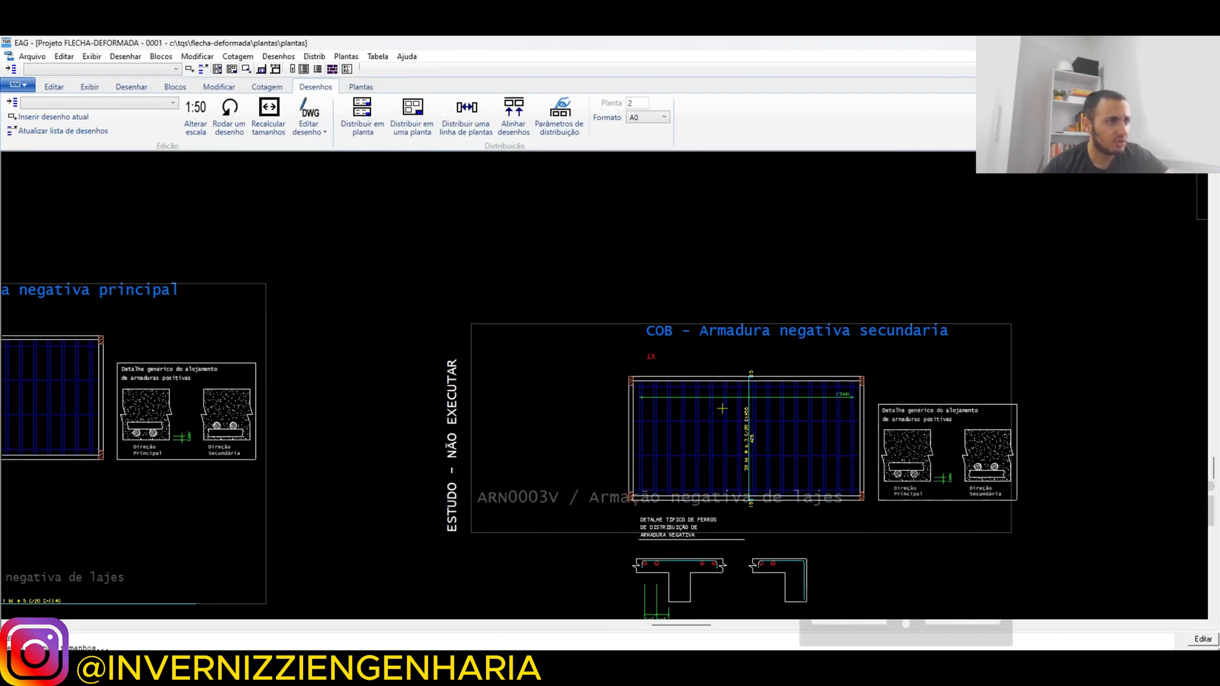
{"action": "double_click", "coordinate": [722, 409]}
{"action": "left_click", "coordinate": [923, 80]}
{"action": "scroll", "coordinate": [493, 278], "scroll_direction": "up", "scroll_amount": 3}
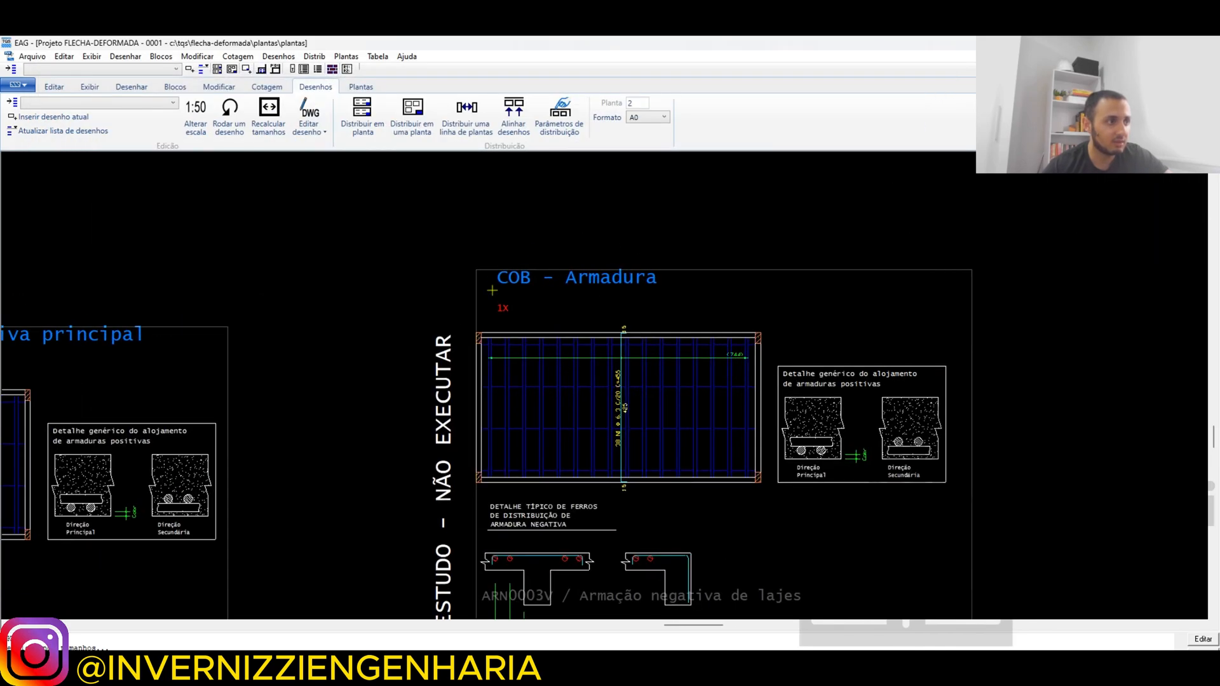
{"action": "scroll", "coordinate": [642, 284], "scroll_direction": "down", "scroll_amount": 3}
{"action": "scroll", "coordinate": [658, 388], "scroll_direction": "down", "scroll_amount": 2}
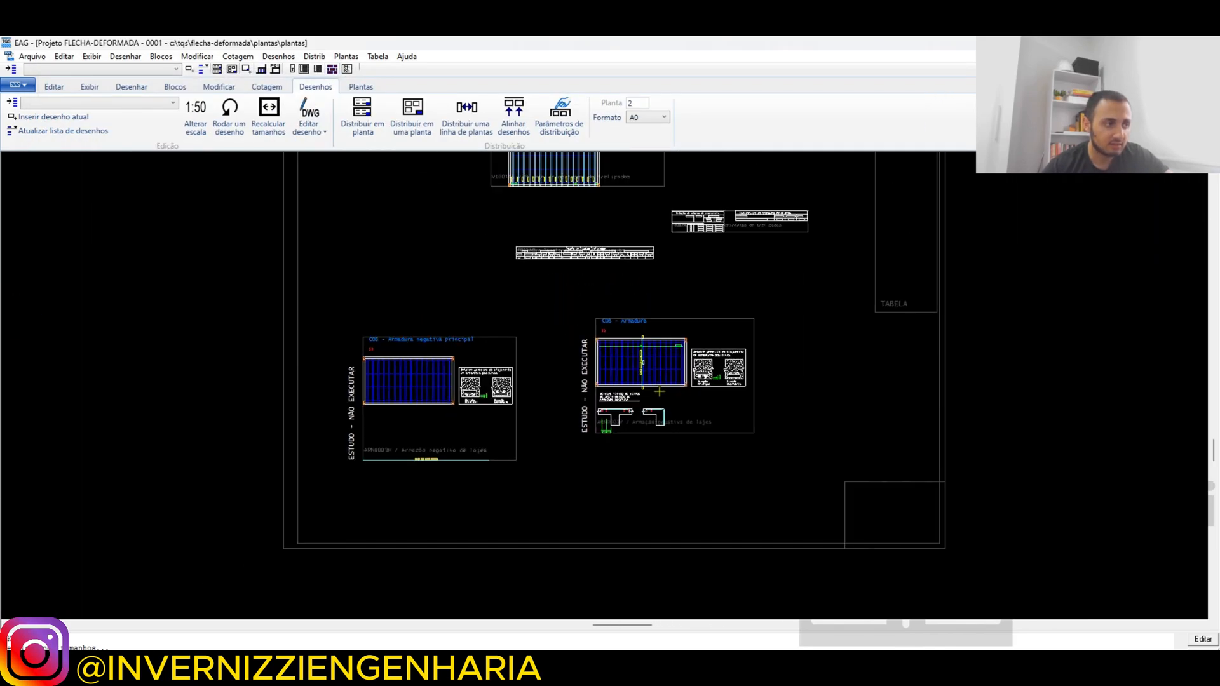
{"action": "scroll", "coordinate": [659, 454], "scroll_direction": "down", "scroll_amount": 2}
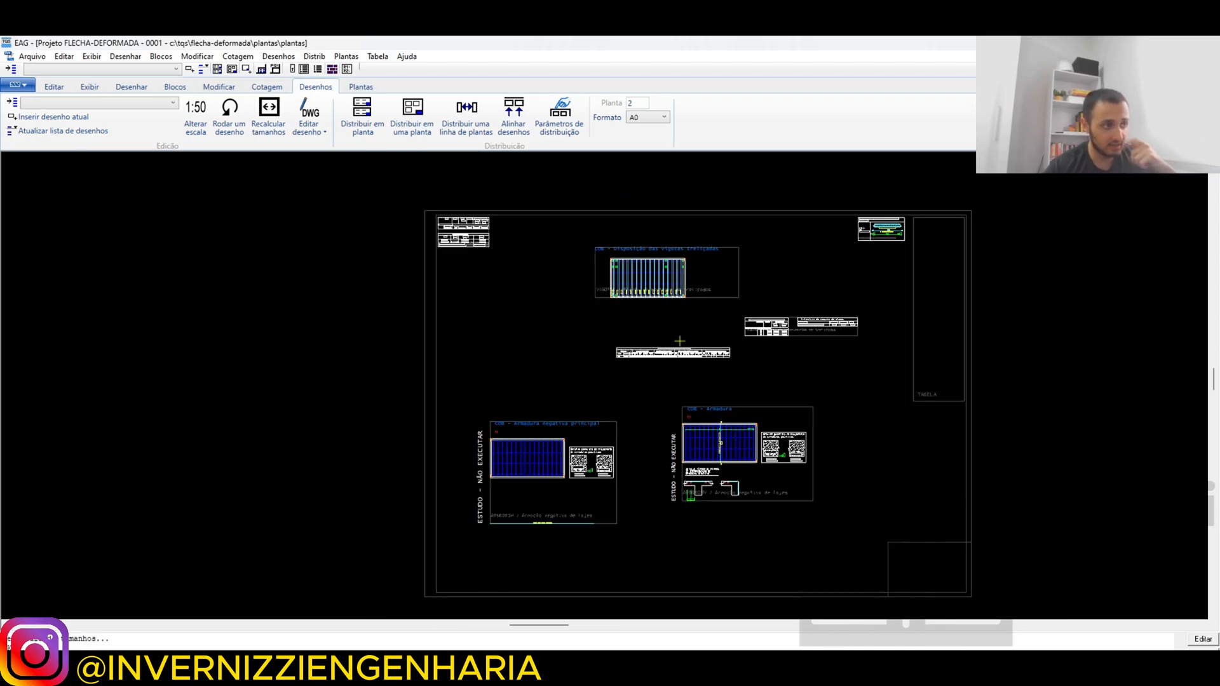
Open the filler block table TABENC for editing, check the width text of block A, and close it without changes.
{"action": "scroll", "coordinate": [679, 340], "scroll_direction": "up", "scroll_amount": 2}
{"action": "scroll", "coordinate": [785, 341], "scroll_direction": "up", "scroll_amount": 2}
{"action": "double_click", "coordinate": [922, 303]}
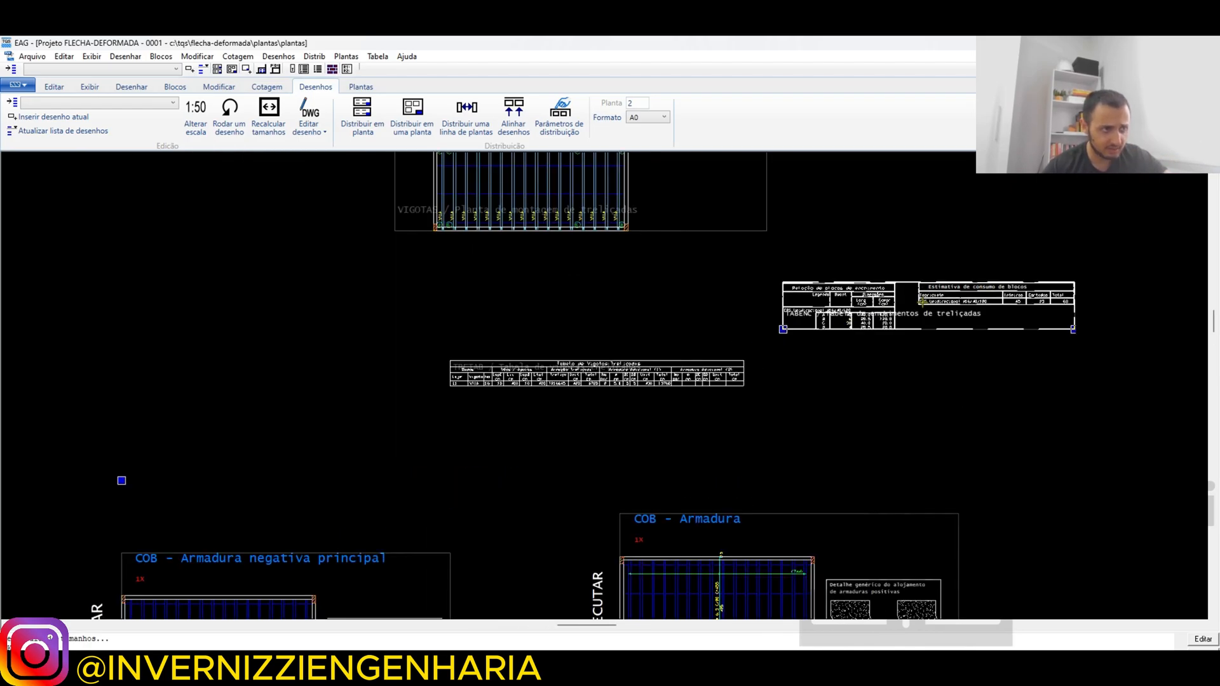
{"action": "scroll", "coordinate": [550, 324], "scroll_direction": "down", "scroll_amount": 3}
{"action": "scroll", "coordinate": [519, 337], "scroll_direction": "up", "scroll_amount": 2}
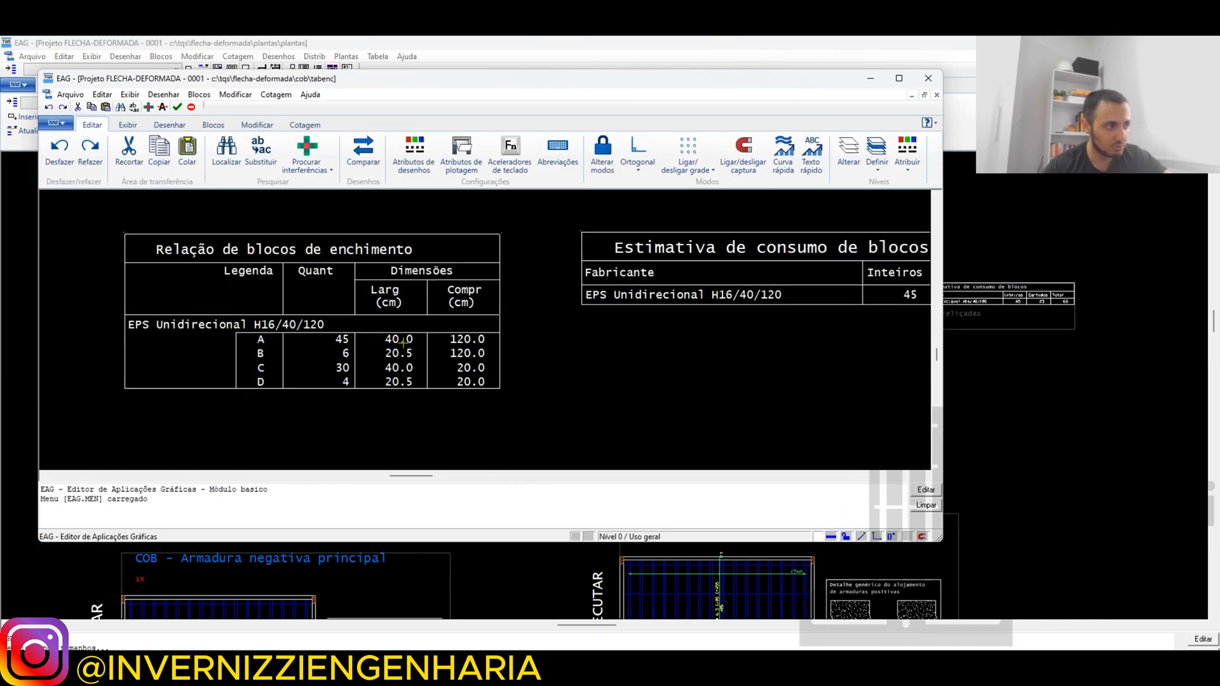
{"action": "double_click", "coordinate": [391, 340]}
{"action": "left_click", "coordinate": [619, 373]}
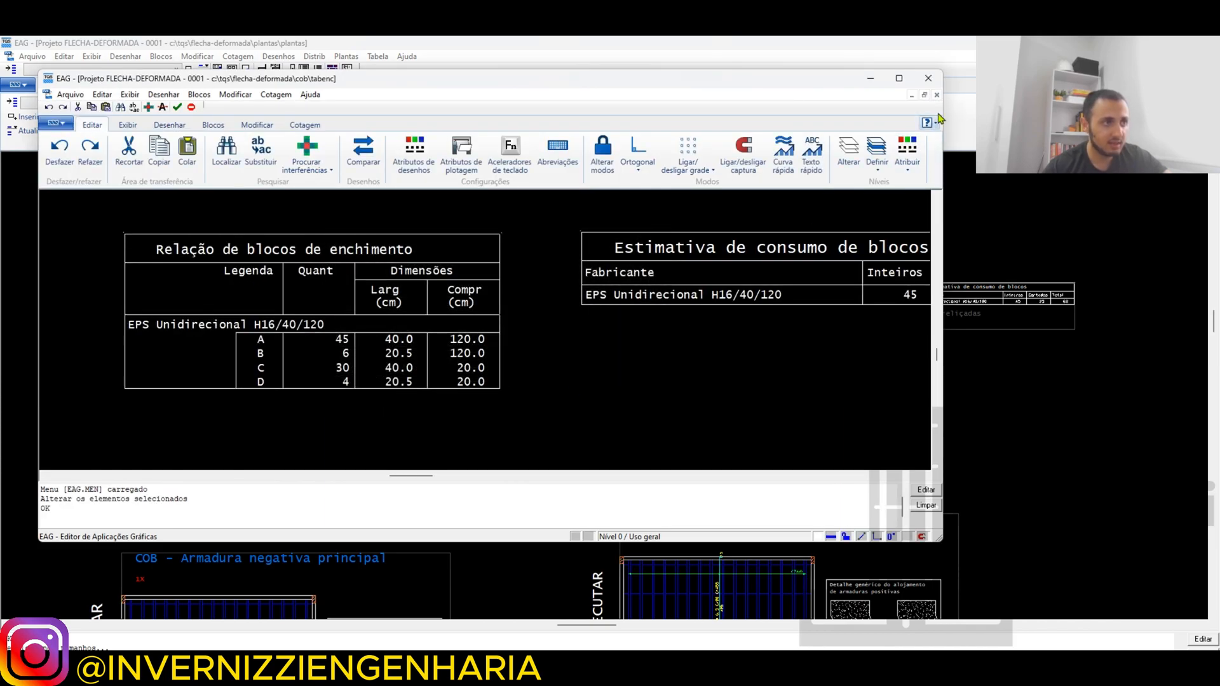
{"action": "left_click", "coordinate": [929, 77]}
Examine how the drawings and tables are arranged across the whole A0 sheet.
{"action": "scroll", "coordinate": [680, 295], "scroll_direction": "down", "scroll_amount": 3}
{"action": "scroll", "coordinate": [691, 315], "scroll_direction": "up", "scroll_amount": 7}
{"action": "scroll", "coordinate": [678, 432], "scroll_direction": "up", "scroll_amount": 6}
{"action": "scroll", "coordinate": [437, 284], "scroll_direction": "down", "scroll_amount": 6}
{"action": "scroll", "coordinate": [780, 459], "scroll_direction": "down", "scroll_amount": 3}
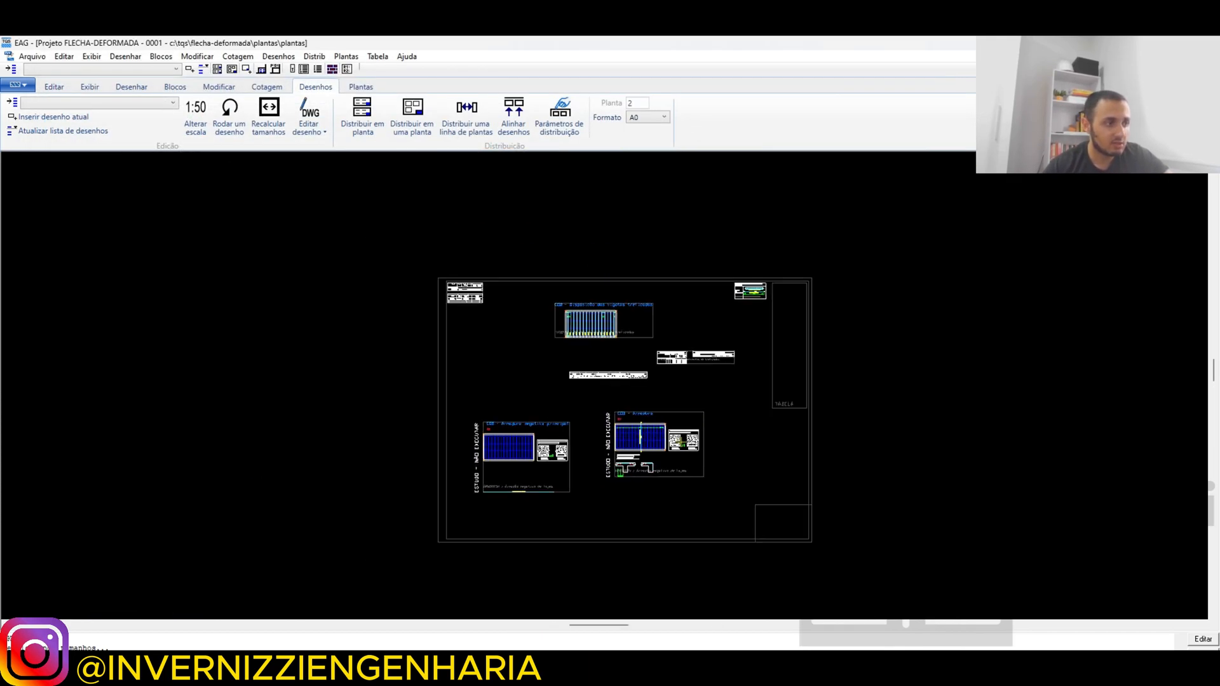
{"action": "scroll", "coordinate": [698, 426], "scroll_direction": "up", "scroll_amount": 2}
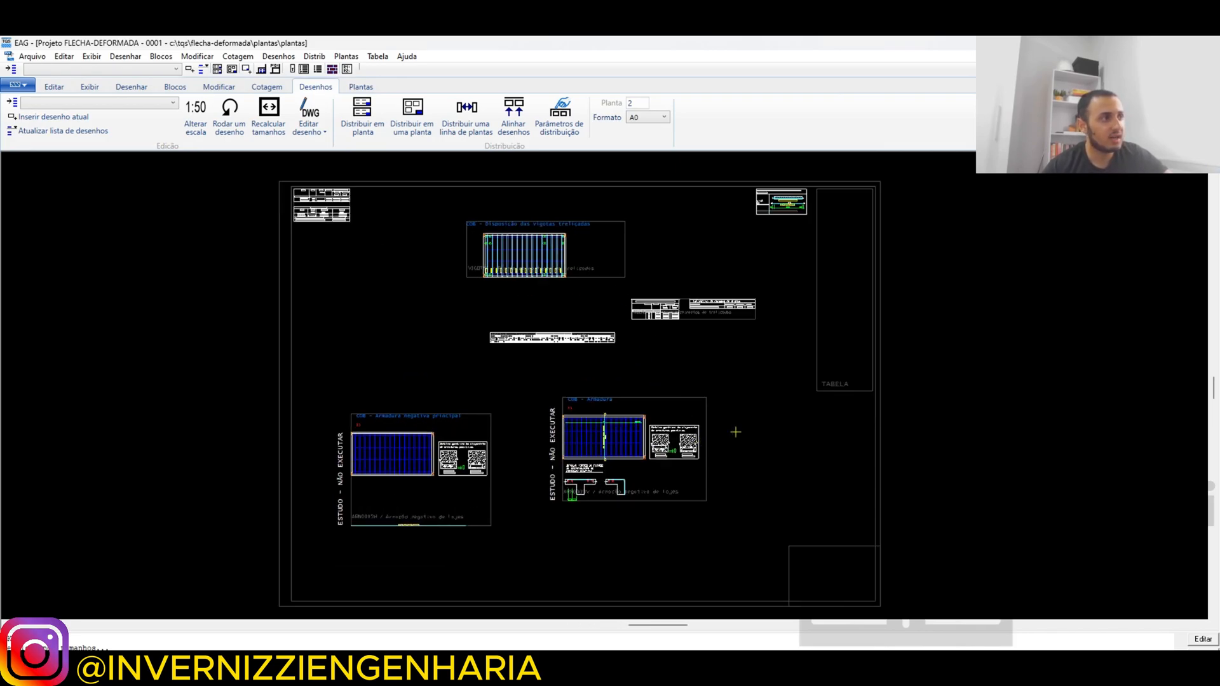
{"action": "scroll", "coordinate": [703, 325], "scroll_direction": "down", "scroll_amount": 1}
{"action": "scroll", "coordinate": [703, 322], "scroll_direction": "up", "scroll_amount": 2}
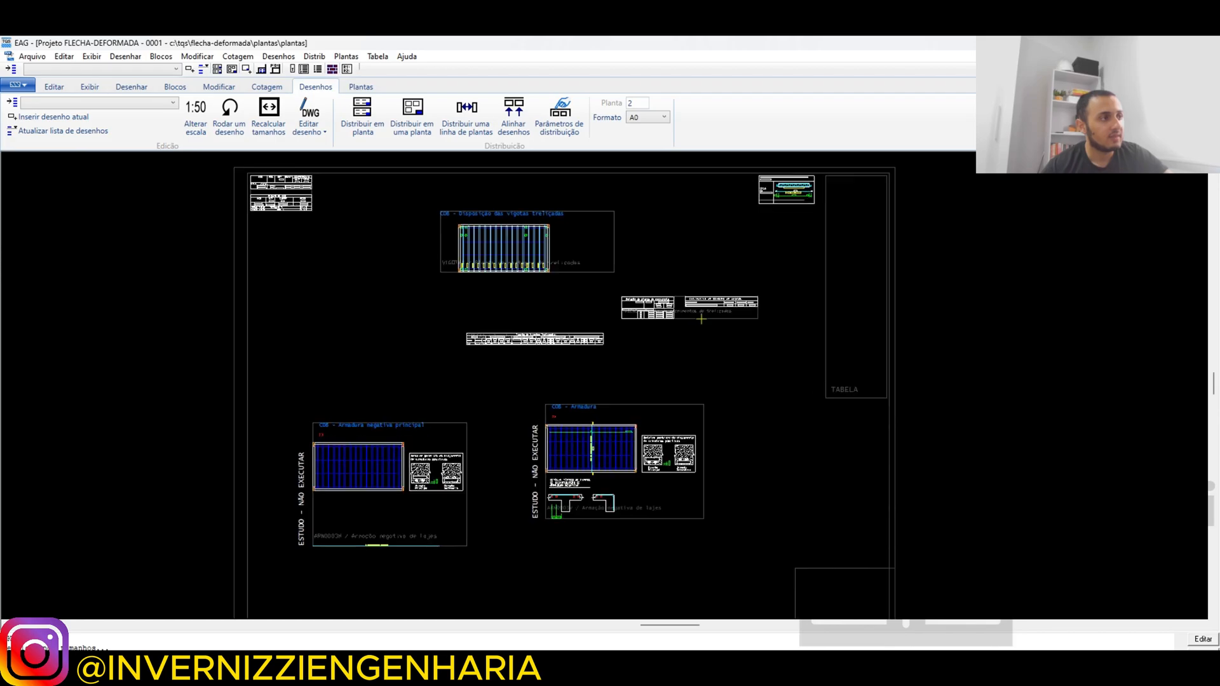
{"action": "left_click", "coordinate": [362, 88]}
{"action": "left_click", "coordinate": [326, 115]}
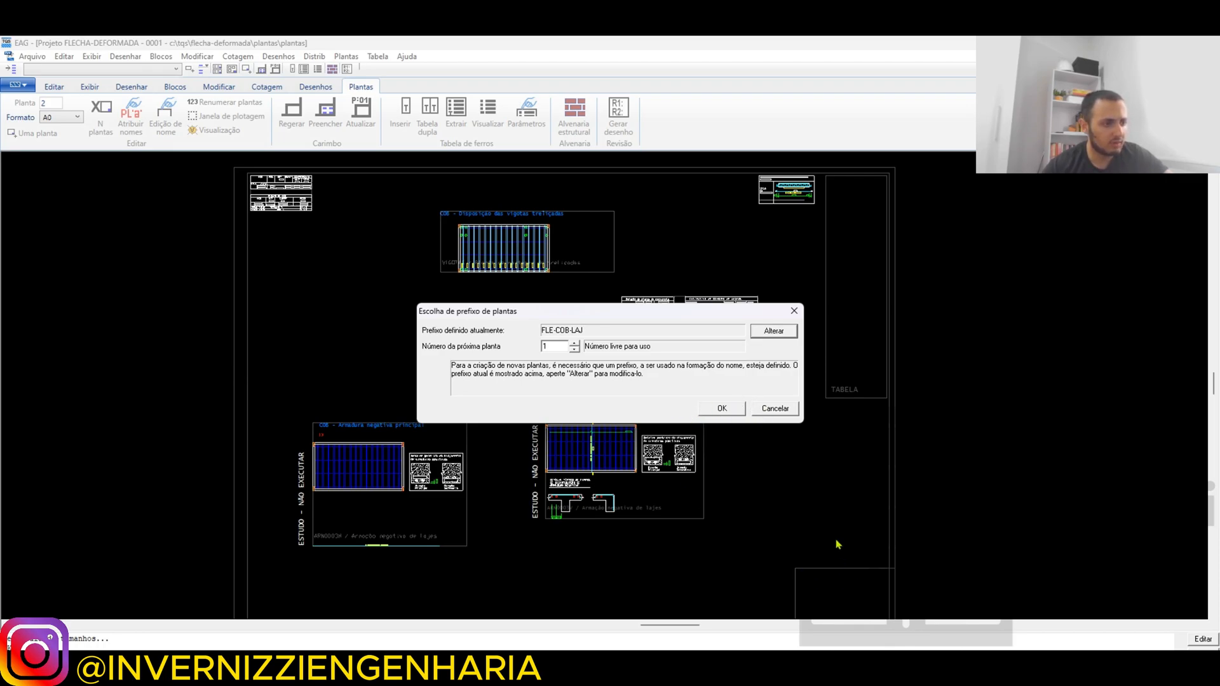
{"action": "left_click", "coordinate": [774, 408]}
Extract the sheet's steel table using the plan prefix FLE-COB-LAJ and plan number 1.
{"action": "scroll", "coordinate": [777, 492], "scroll_direction": "down", "scroll_amount": 2}
{"action": "scroll", "coordinate": [779, 493], "scroll_direction": "up", "scroll_amount": 2}
{"action": "scroll", "coordinate": [818, 498], "scroll_direction": "down", "scroll_amount": 2}
{"action": "scroll", "coordinate": [738, 382], "scroll_direction": "up", "scroll_amount": 2}
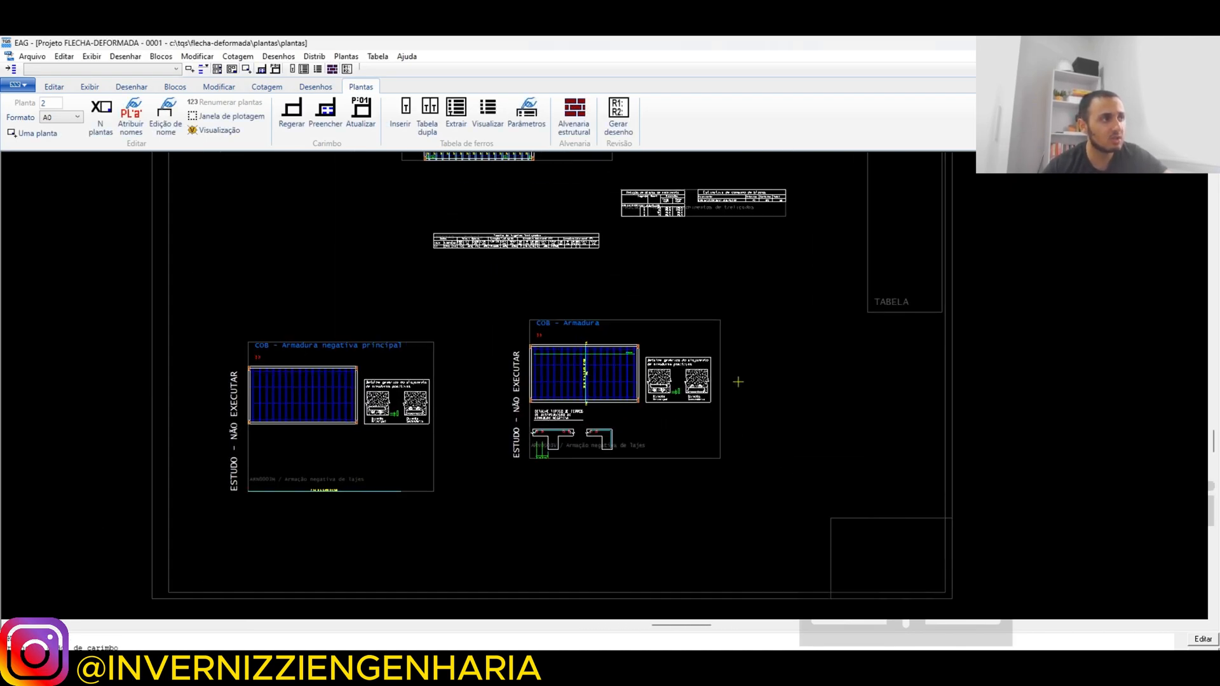
{"action": "left_click", "coordinate": [460, 117]}
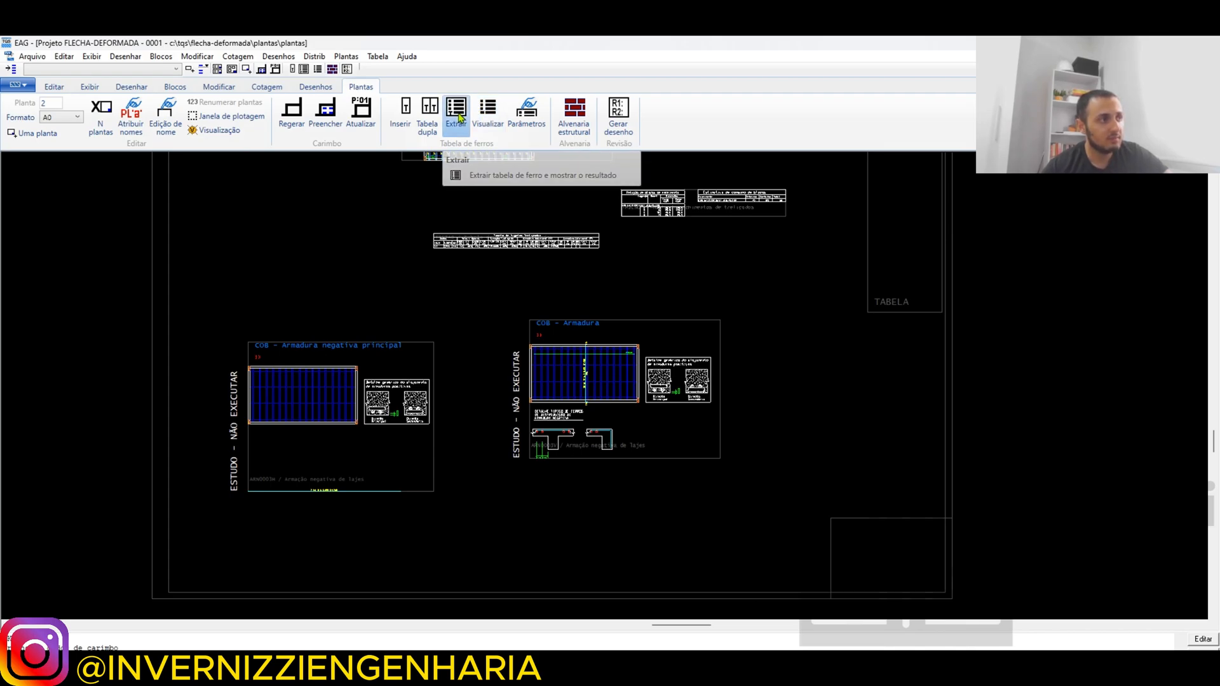
{"action": "left_click", "coordinate": [721, 410]}
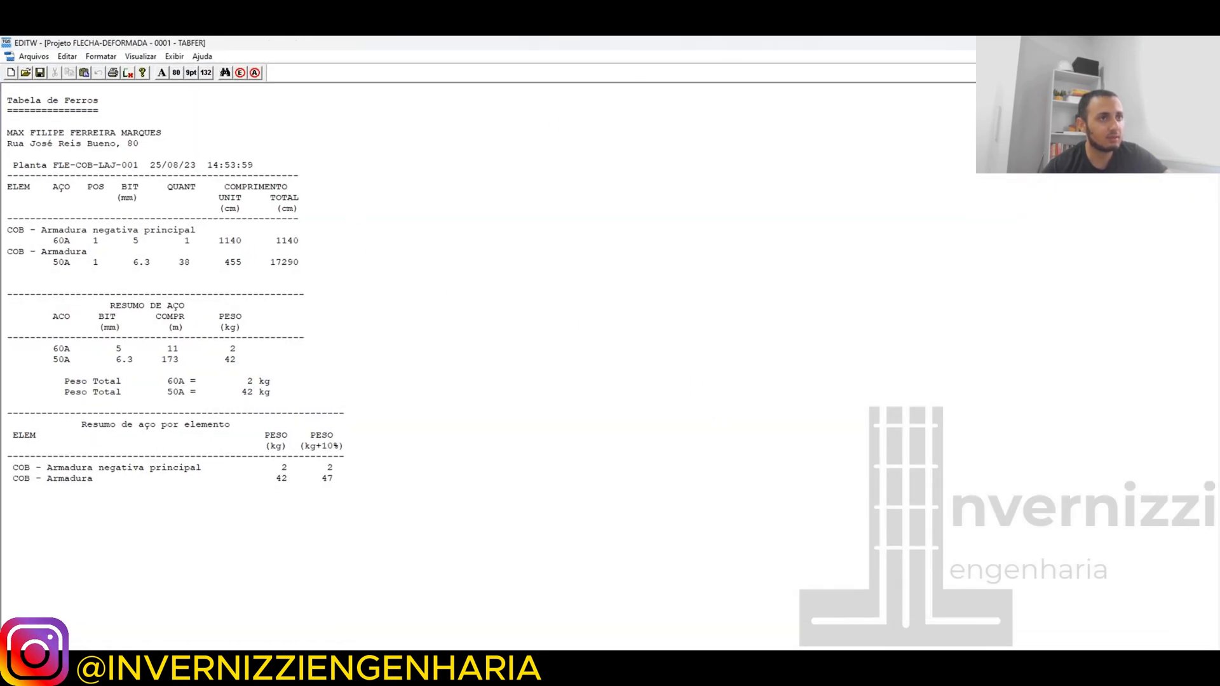
Read the steel weight totals and the per-element summary in the extracted steel report, then close it.
{"action": "left_click_drag", "start_coordinate": [376, 465], "coordinate": [206, 445]}
{"action": "left_click_drag", "start_coordinate": [194, 383], "coordinate": [273, 393]}
{"action": "left_click", "coordinate": [289, 413]}
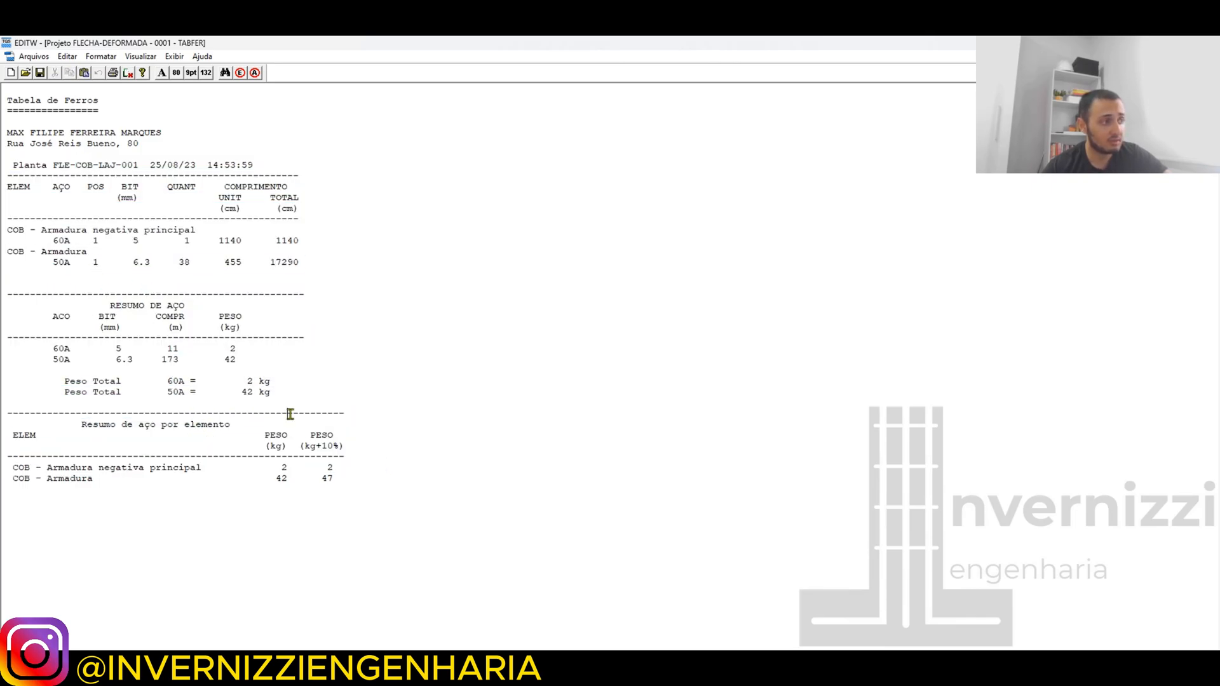
{"action": "left_click_drag", "start_coordinate": [349, 477], "coordinate": [321, 478]}
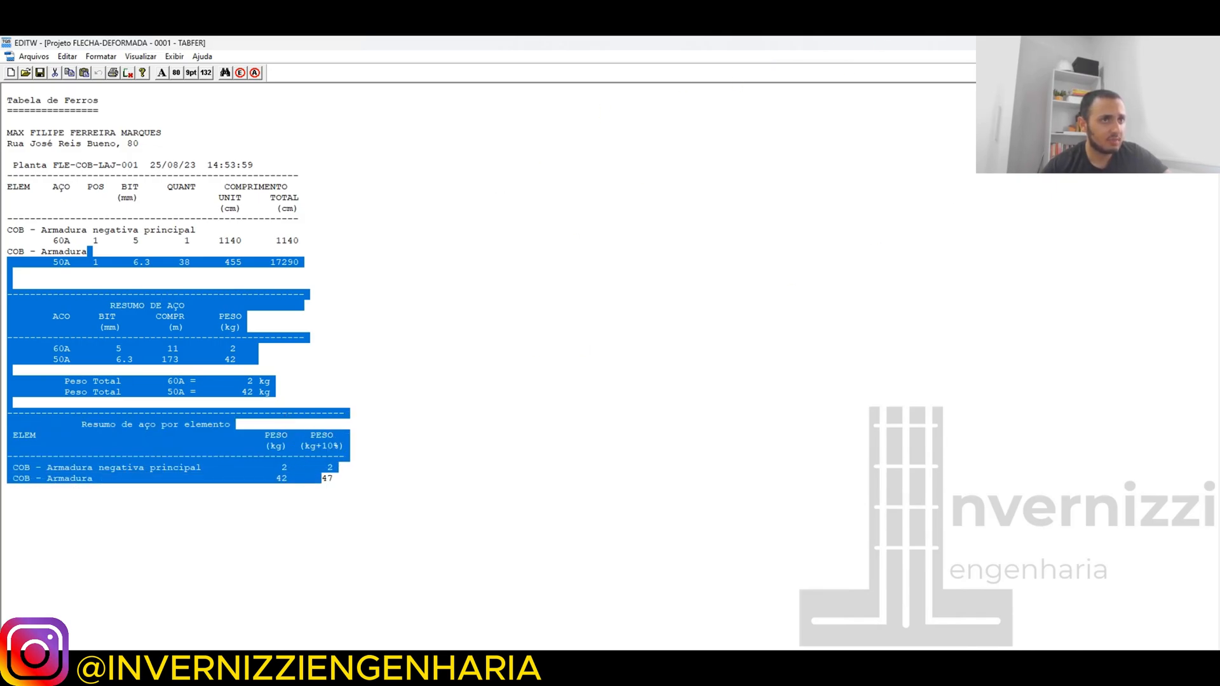
{"action": "left_click", "coordinate": [1206, 42]}
Examine the steel table and steel summary placed in the sheet's reserved table area.
{"action": "scroll", "coordinate": [658, 430], "scroll_direction": "down", "scroll_amount": 2}
{"action": "scroll", "coordinate": [798, 221], "scroll_direction": "up", "scroll_amount": 2}
{"action": "scroll", "coordinate": [763, 267], "scroll_direction": "up", "scroll_amount": 2}
{"action": "scroll", "coordinate": [814, 233], "scroll_direction": "up", "scroll_amount": 2}
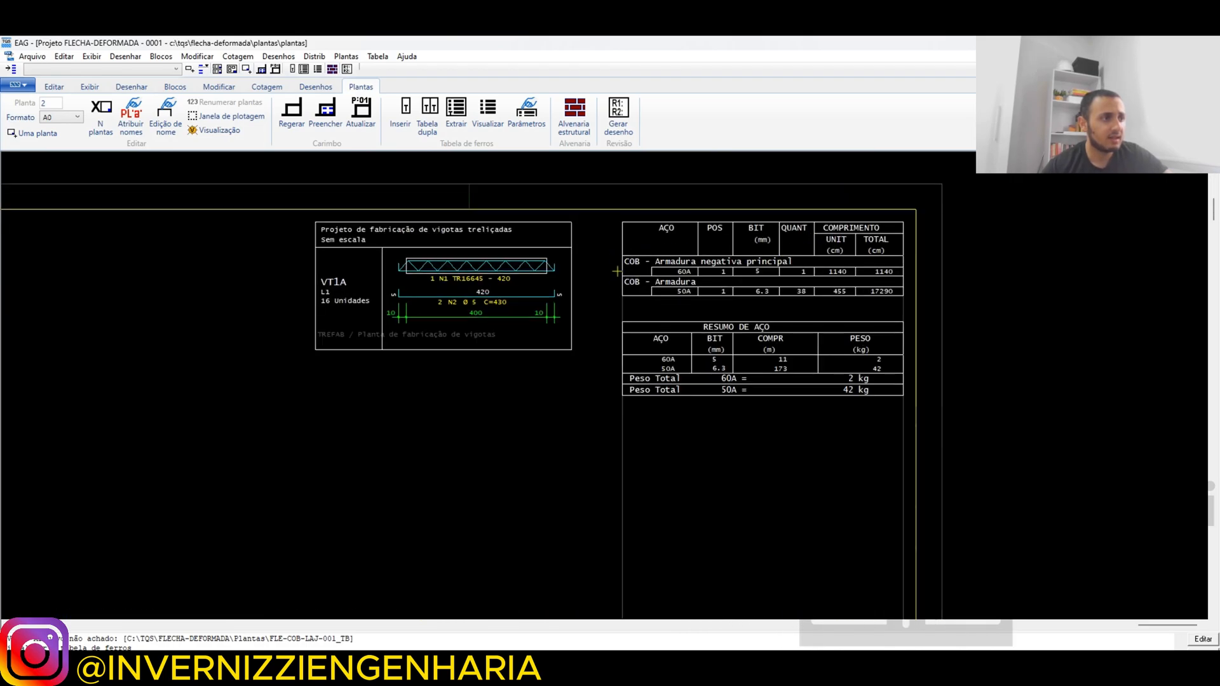
{"action": "scroll", "coordinate": [666, 280], "scroll_direction": "down", "scroll_amount": 4}
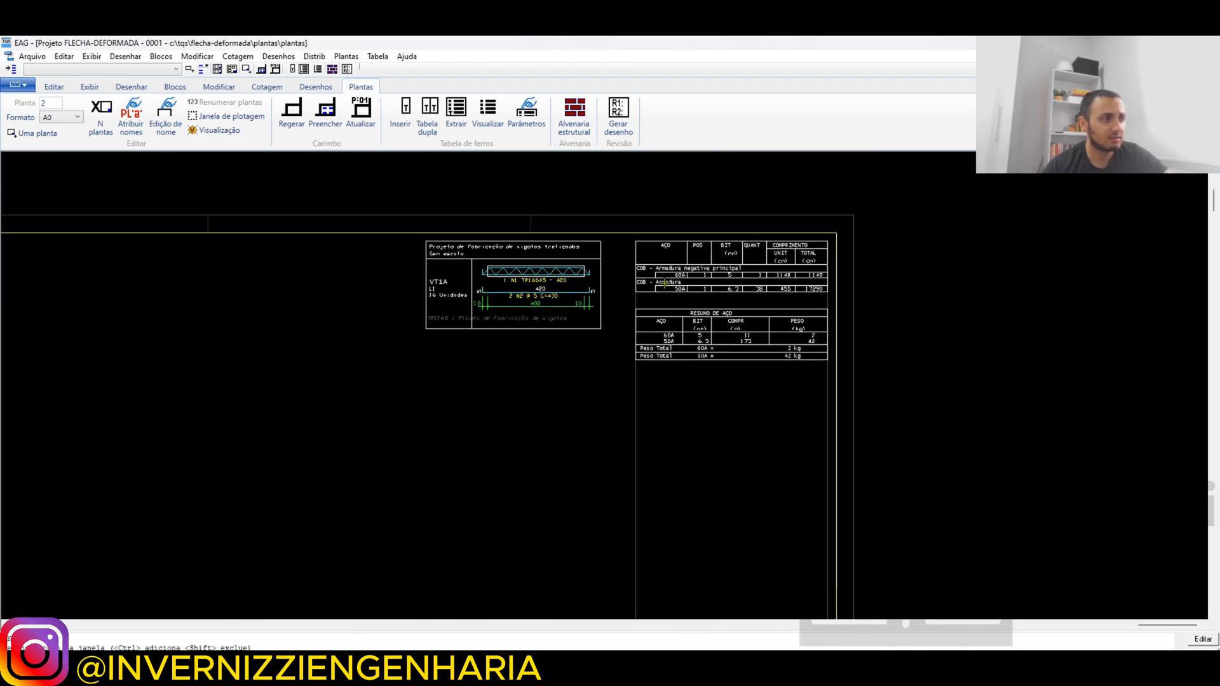
{"action": "scroll", "coordinate": [688, 455], "scroll_direction": "up", "scroll_amount": 4}
{"action": "scroll", "coordinate": [675, 474], "scroll_direction": "down", "scroll_amount": 3}
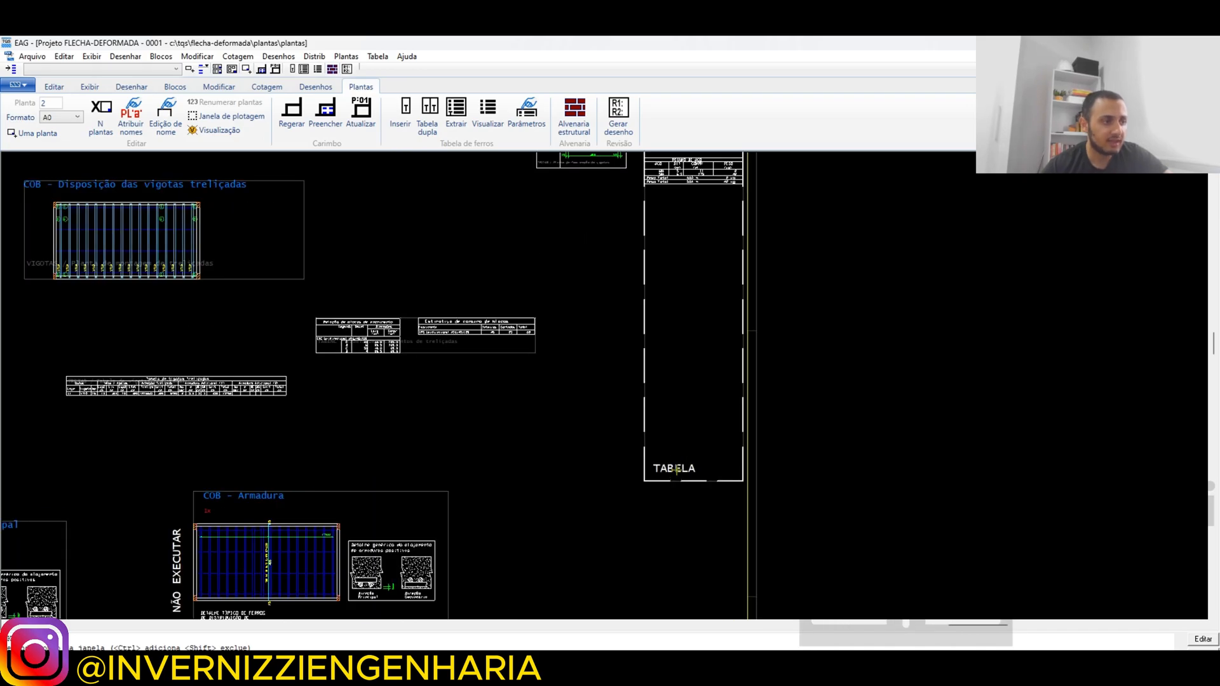
{"action": "scroll", "coordinate": [671, 466], "scroll_direction": "down", "scroll_amount": 2}
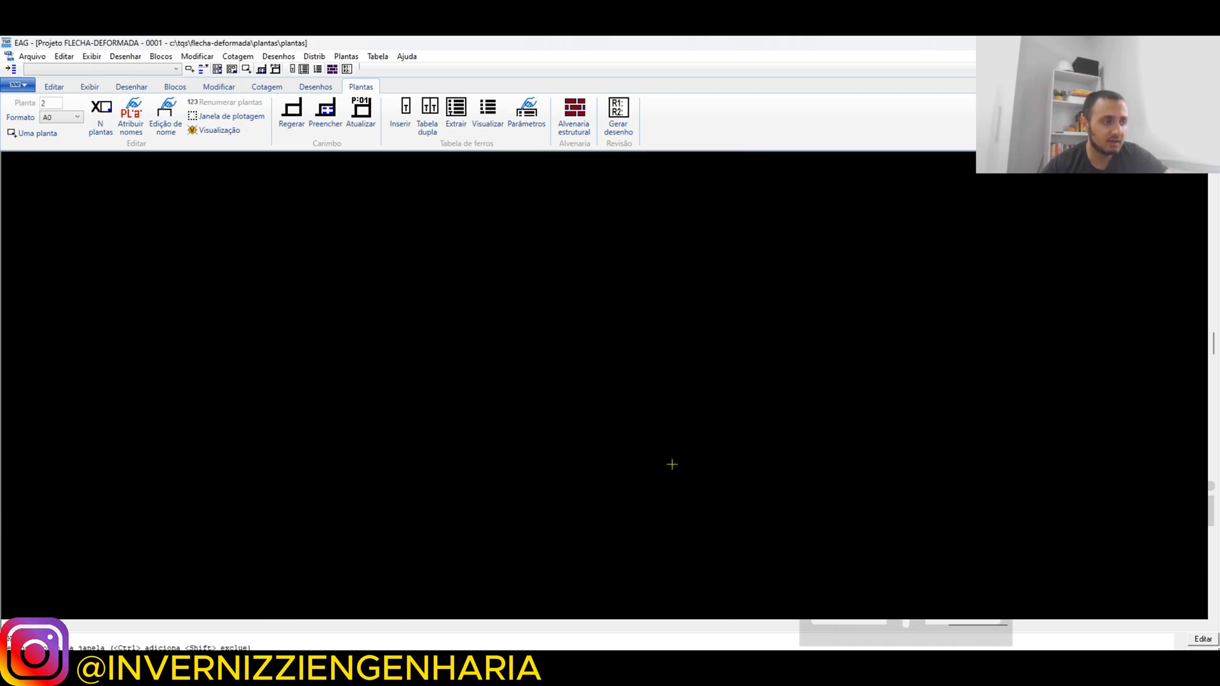
{"action": "scroll", "coordinate": [657, 477], "scroll_direction": "down", "scroll_amount": 2}
{"action": "scroll", "coordinate": [661, 296], "scroll_direction": "up", "scroll_amount": 6}
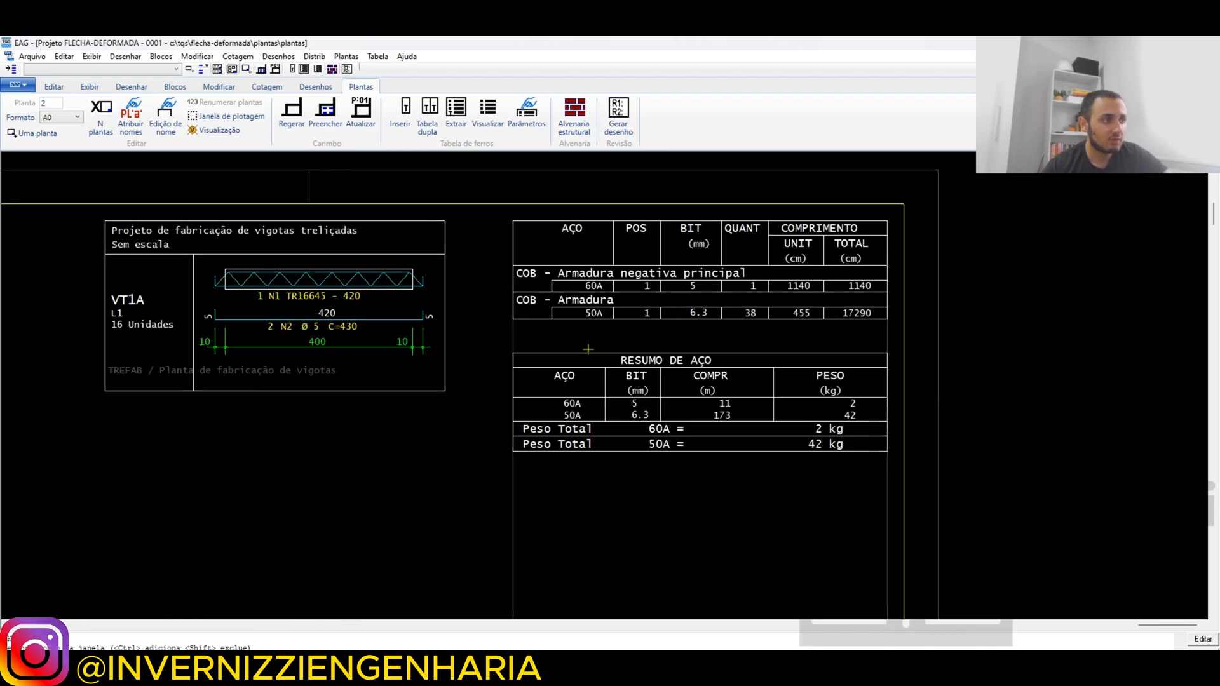
{"action": "scroll", "coordinate": [618, 281], "scroll_direction": "up", "scroll_amount": 2}
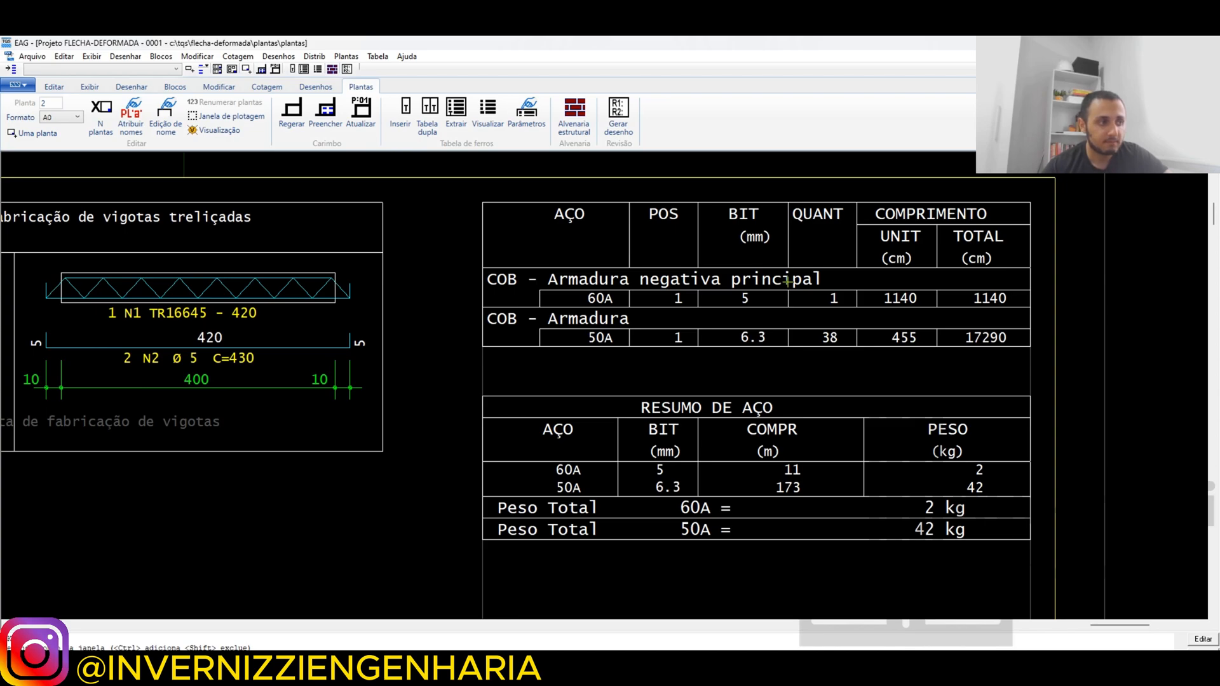
{"action": "scroll", "coordinate": [807, 247], "scroll_direction": "down", "scroll_amount": 2}
{"action": "scroll", "coordinate": [641, 349], "scroll_direction": "up", "scroll_amount": 2}
{"action": "scroll", "coordinate": [699, 295], "scroll_direction": "down", "scroll_amount": 2}
{"action": "scroll", "coordinate": [707, 294], "scroll_direction": "up", "scroll_amount": 3}
{"action": "scroll", "coordinate": [708, 294], "scroll_direction": "down", "scroll_amount": 5}
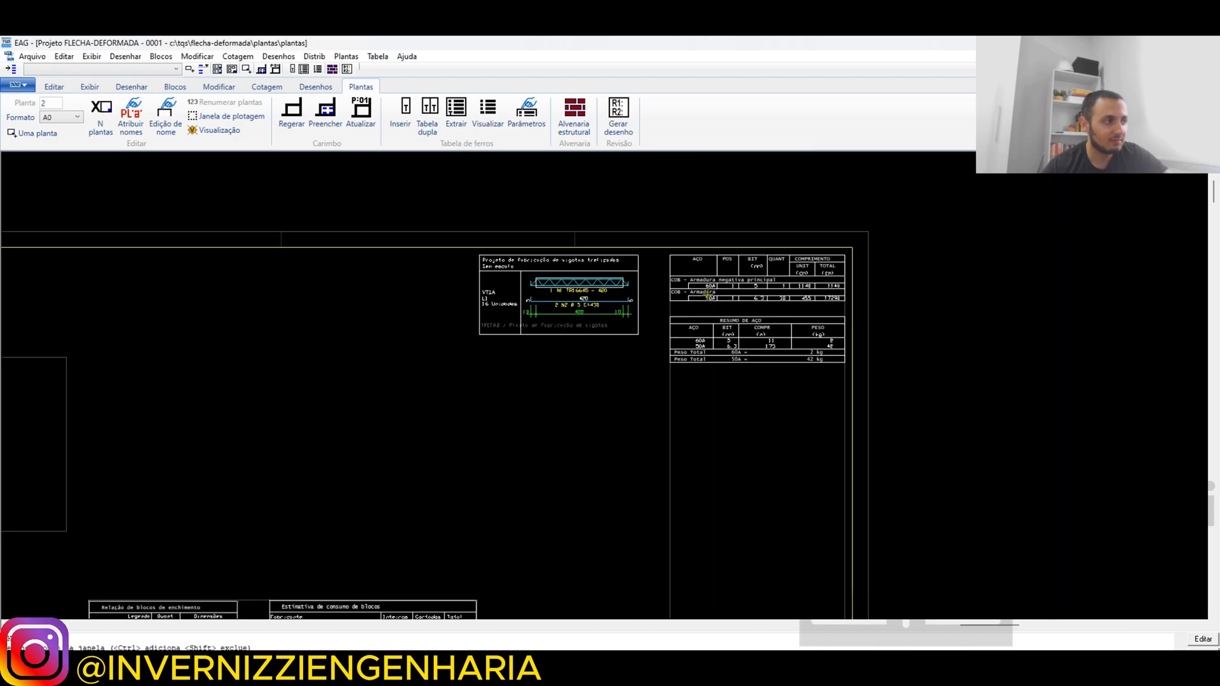
Compare the steel table's entries with the bars in the main and secondary negative reinforcement drawings.
{"action": "scroll", "coordinate": [441, 496], "scroll_direction": "up", "scroll_amount": 3}
{"action": "scroll", "coordinate": [624, 298], "scroll_direction": "down", "scroll_amount": 2}
{"action": "scroll", "coordinate": [410, 559], "scroll_direction": "up", "scroll_amount": 3}
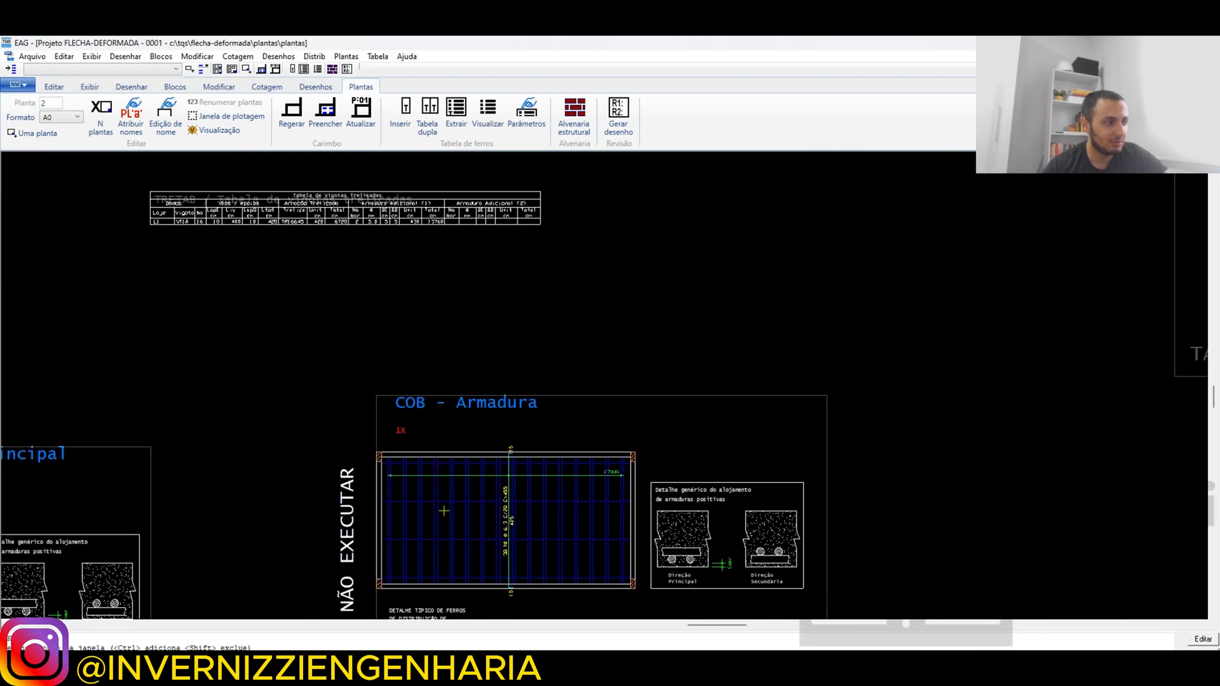
{"action": "scroll", "coordinate": [499, 398], "scroll_direction": "down", "scroll_amount": 4}
{"action": "scroll", "coordinate": [806, 185], "scroll_direction": "up", "scroll_amount": 4}
{"action": "scroll", "coordinate": [806, 185], "scroll_direction": "up", "scroll_amount": 3}
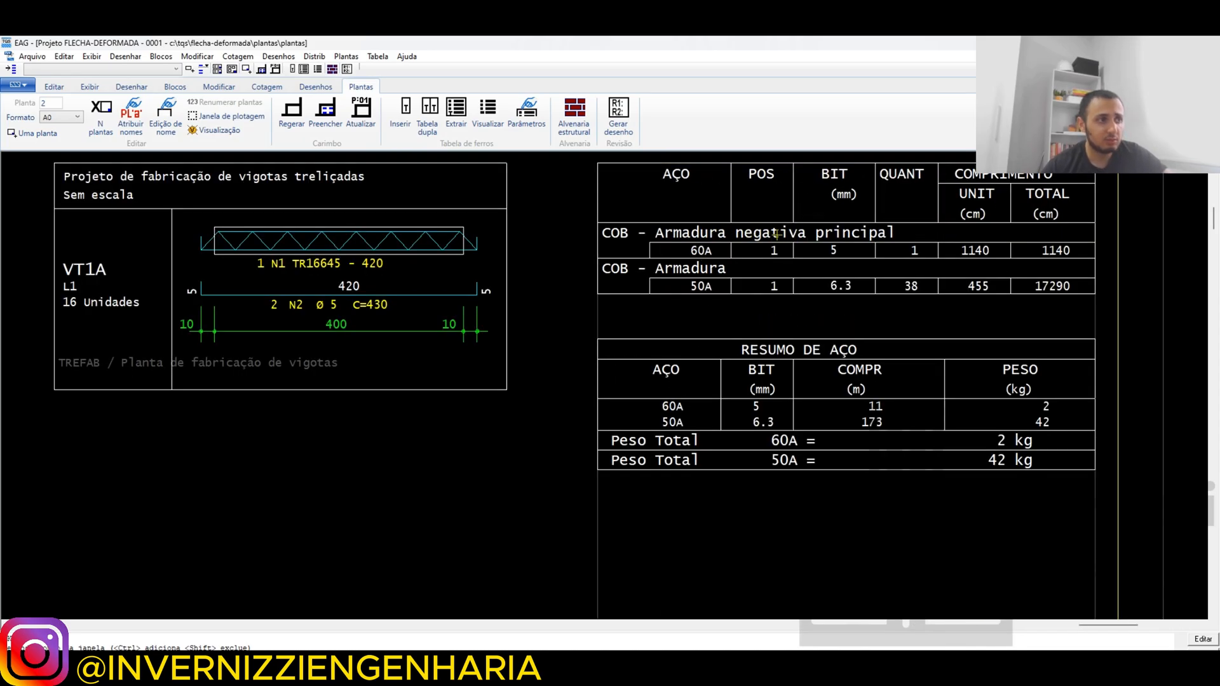
{"action": "scroll", "coordinate": [823, 237], "scroll_direction": "down", "scroll_amount": 5}
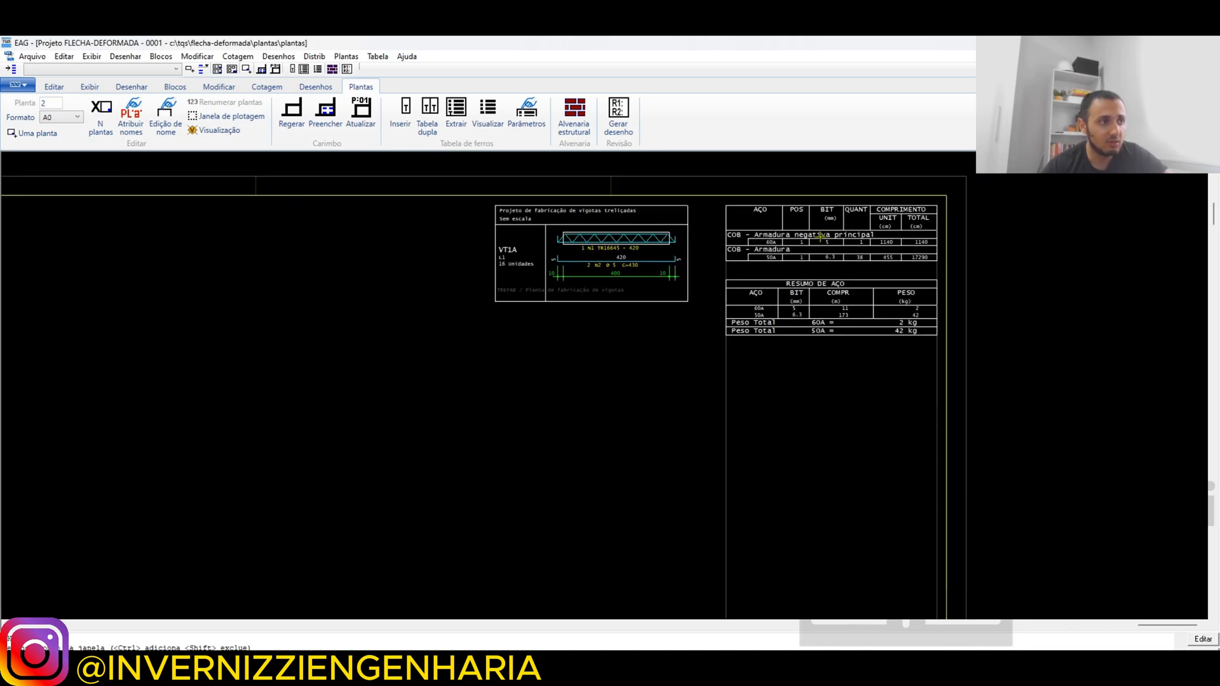
{"action": "scroll", "coordinate": [438, 483], "scroll_direction": "up", "scroll_amount": 5}
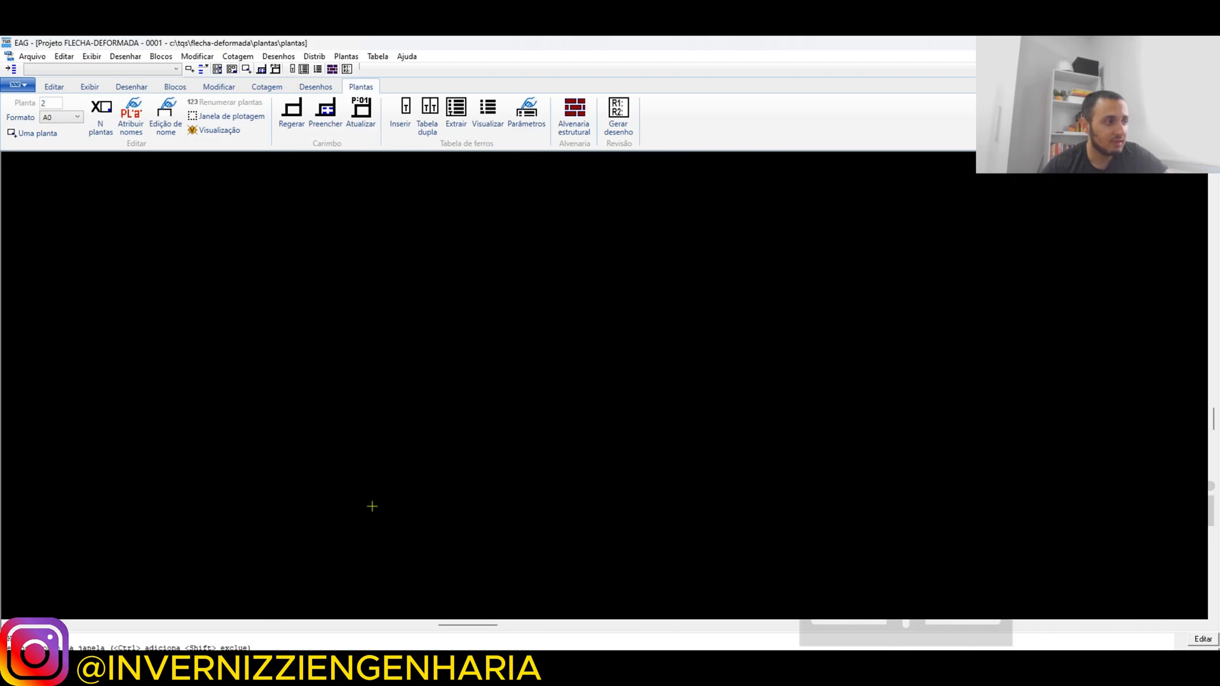
{"action": "scroll", "coordinate": [561, 205], "scroll_direction": "down", "scroll_amount": 3}
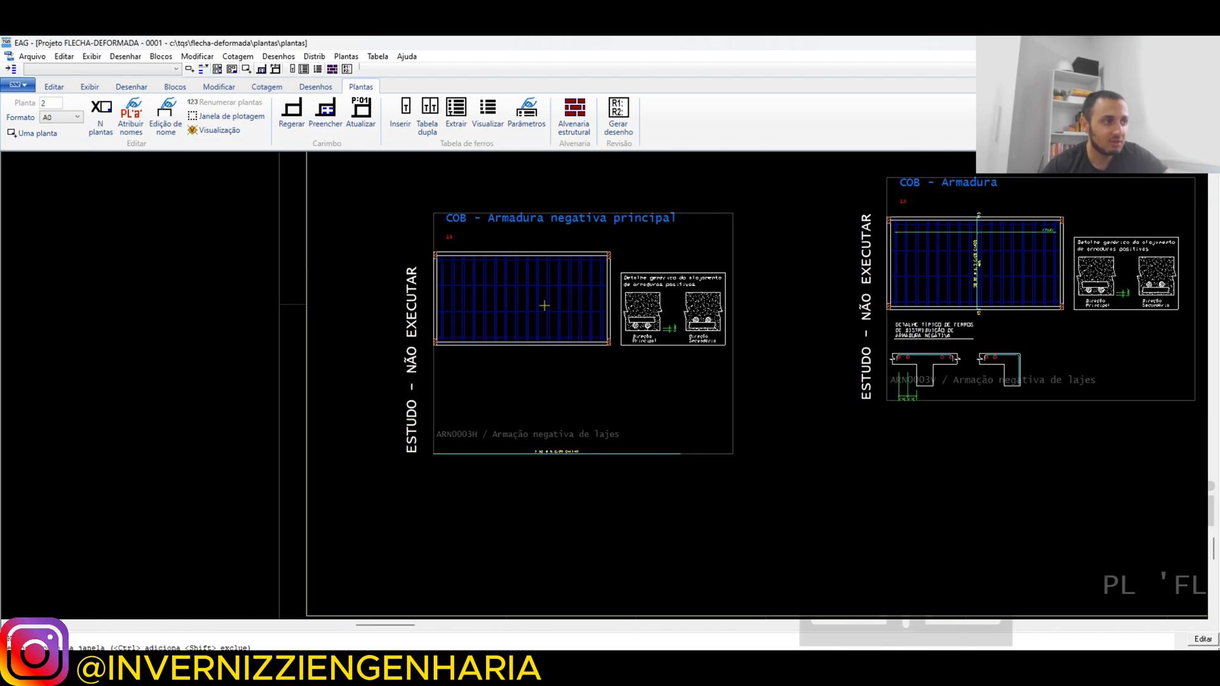
{"action": "scroll", "coordinate": [473, 217], "scroll_direction": "up", "scroll_amount": 2}
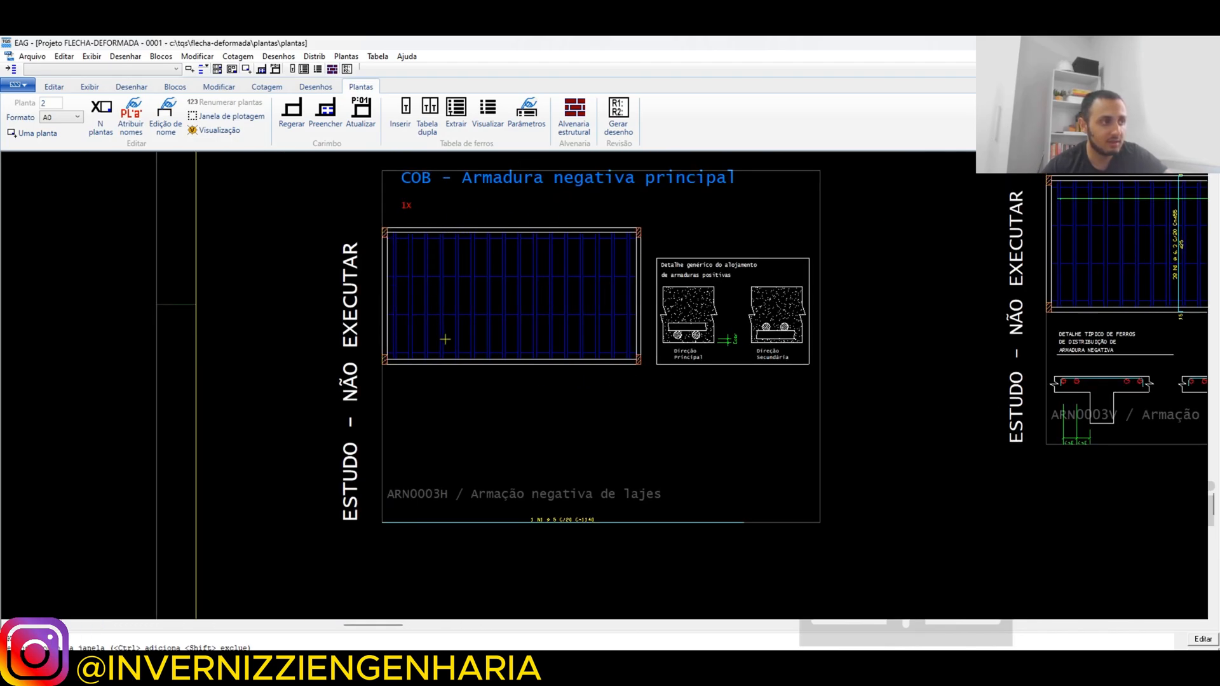
Check the N1 Ø 5 C/20 bar in the main negative reinforcement drawing against its row in the sheet's steel table.
{"action": "scroll", "coordinate": [617, 504], "scroll_direction": "up", "scroll_amount": 4}
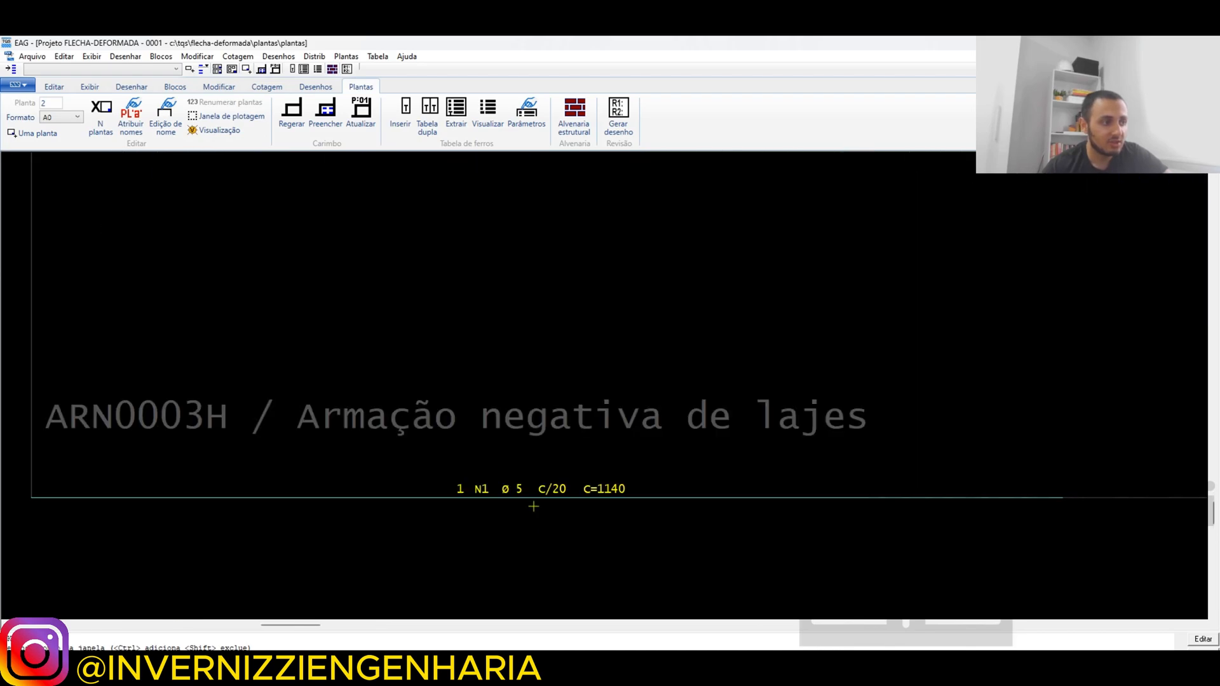
{"action": "scroll", "coordinate": [522, 507], "scroll_direction": "up", "scroll_amount": 1}
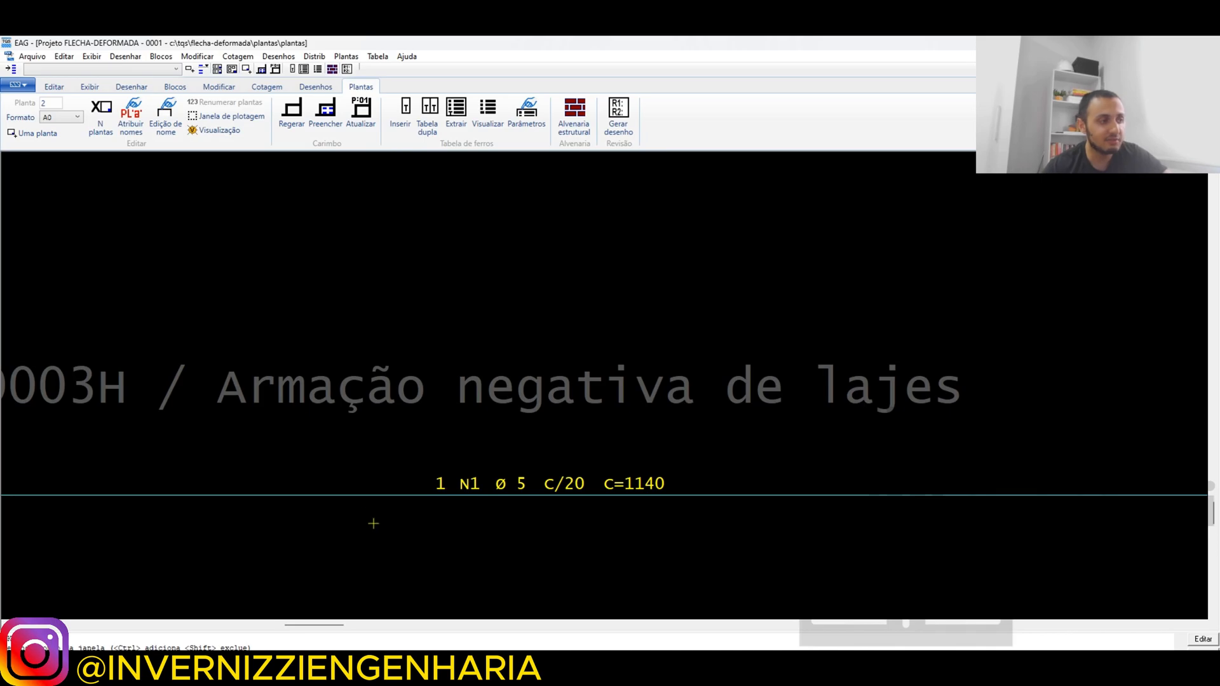
{"action": "scroll", "coordinate": [423, 518], "scroll_direction": "down", "scroll_amount": 6}
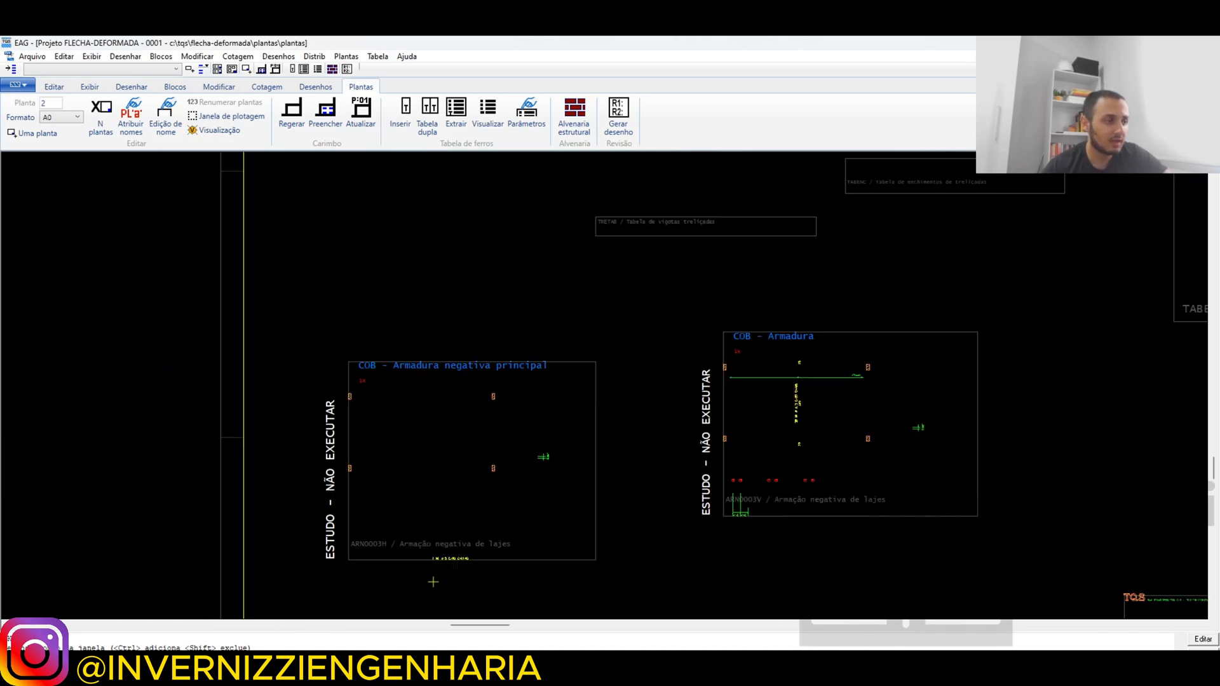
{"action": "scroll", "coordinate": [847, 254], "scroll_direction": "up", "scroll_amount": 6}
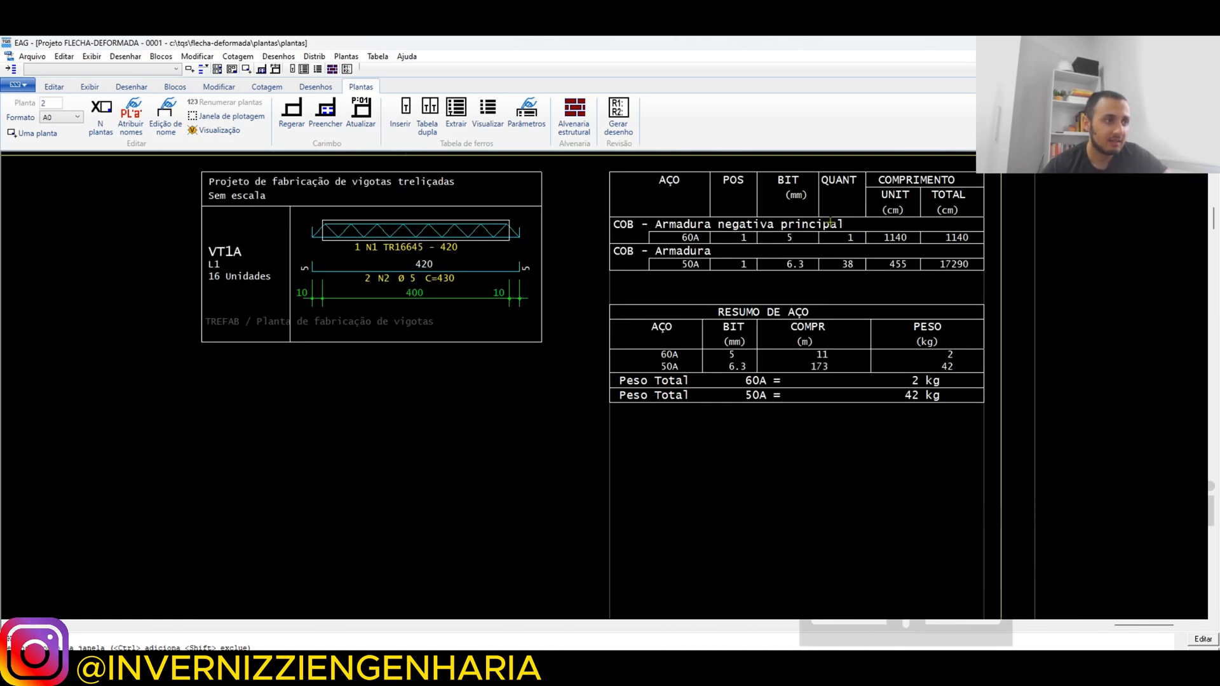
{"action": "scroll", "coordinate": [773, 216], "scroll_direction": "up", "scroll_amount": 2}
{"action": "left_click_drag", "start_coordinate": [692, 235], "coordinate": [679, 249]}
{"action": "left_click", "coordinate": [713, 232]}
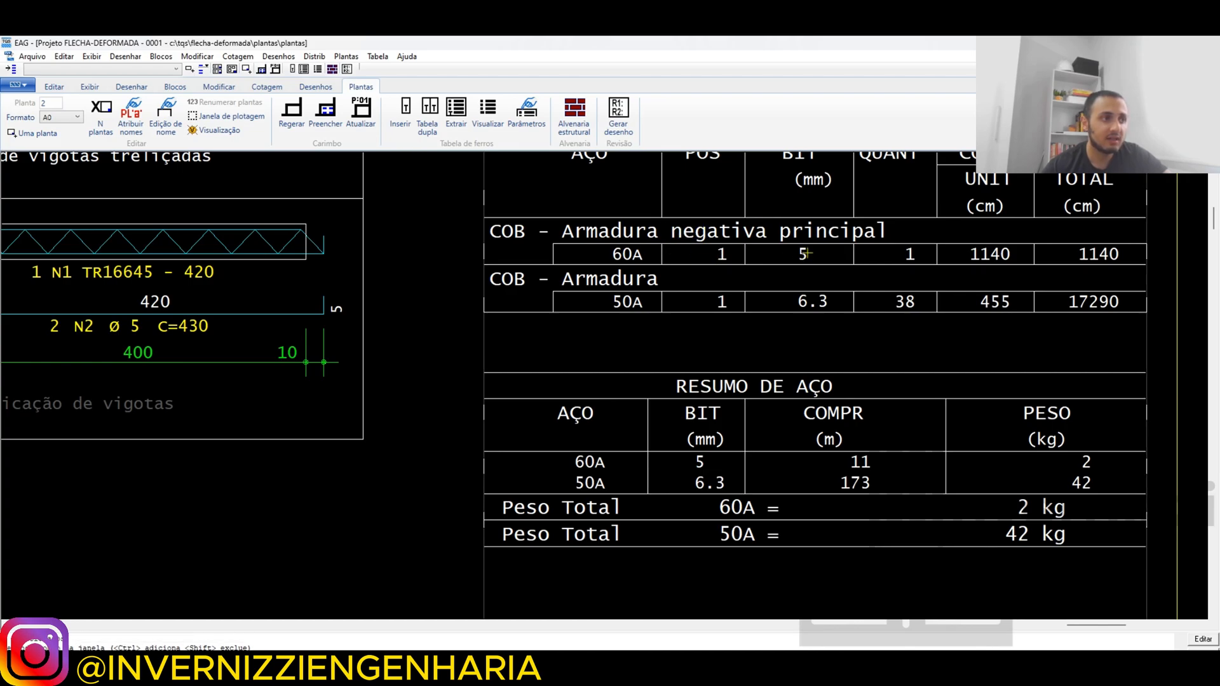
{"action": "scroll", "coordinate": [807, 252], "scroll_direction": "down", "scroll_amount": 4}
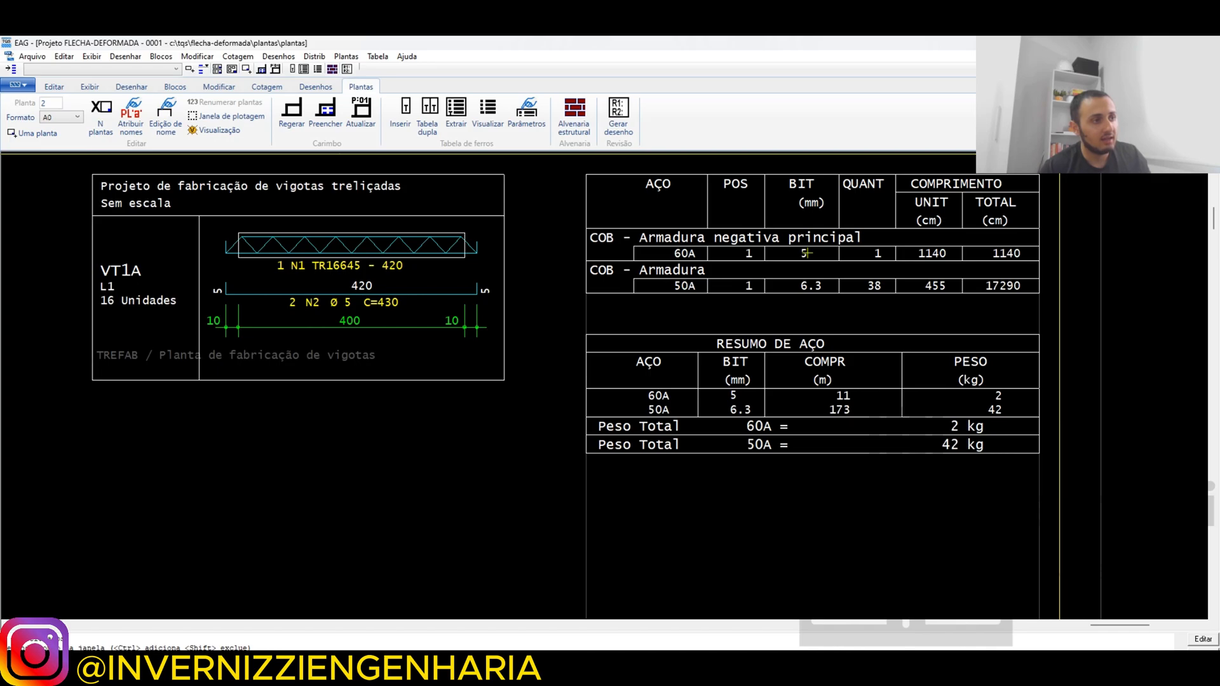
Open the ARN0003H negative reinforcement drawing from the sheet and delete its title, slab plan and generic detail, keeping only the N1 bar.
{"action": "scroll", "coordinate": [894, 241], "scroll_direction": "down", "scroll_amount": 6}
{"action": "scroll", "coordinate": [448, 508], "scroll_direction": "up", "scroll_amount": 3}
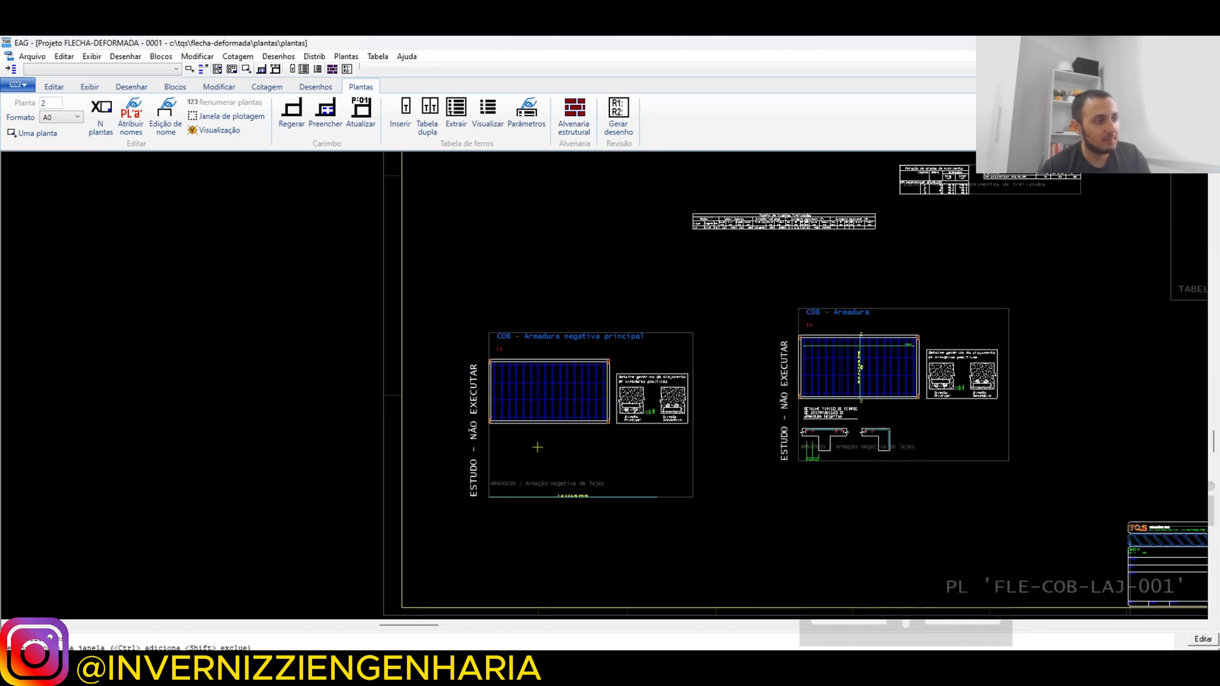
{"action": "double_click", "coordinate": [547, 419]}
{"action": "left_click", "coordinate": [723, 375]}
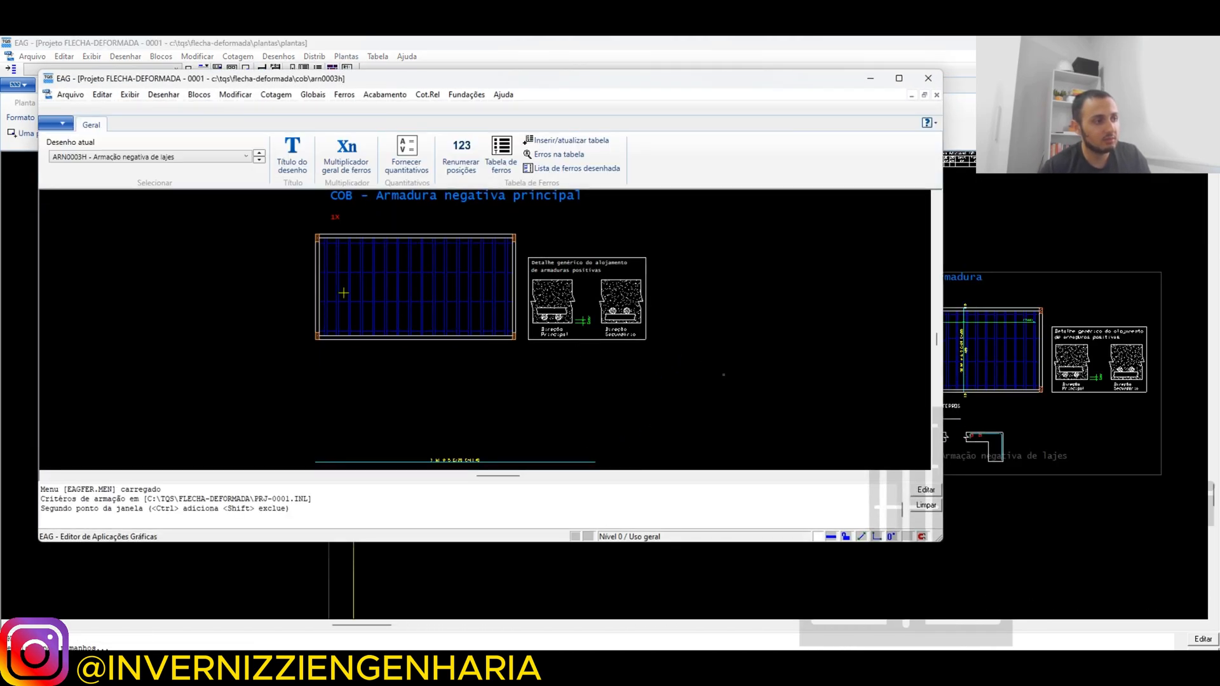
{"action": "left_click", "coordinate": [354, 366]}
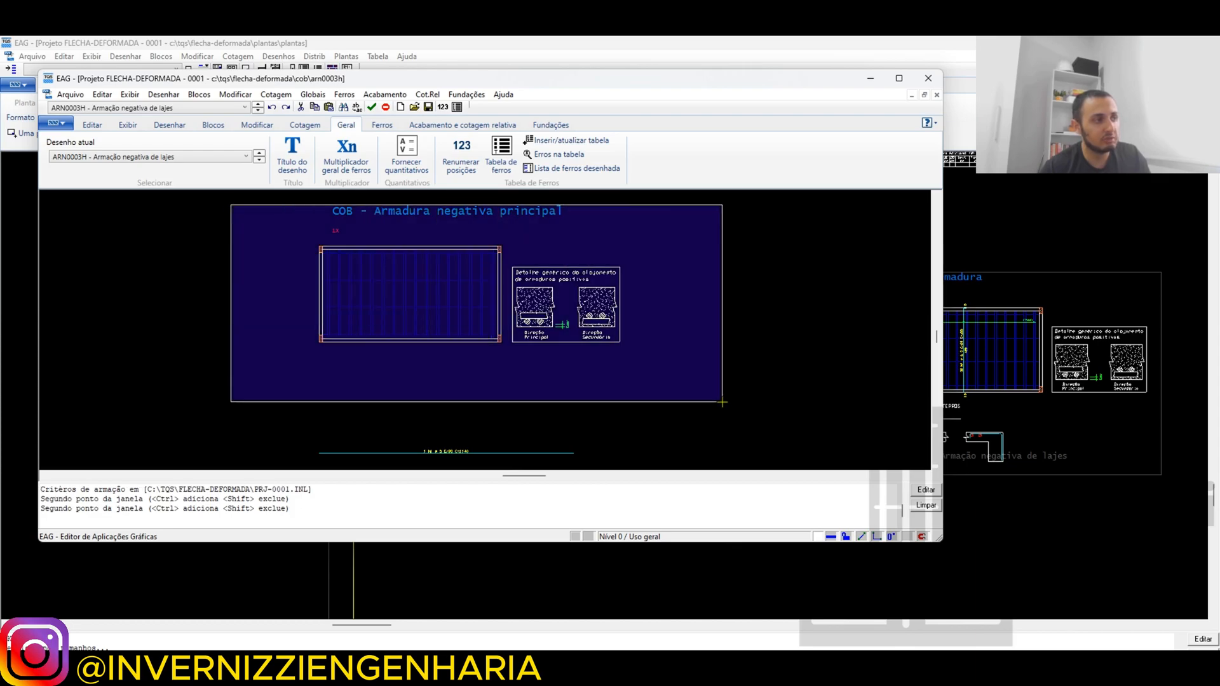
{"action": "left_click", "coordinate": [729, 404]}
{"action": "key", "text": "Delete"}
Save the ARN0003H drawing and close its editing window to return to the plan sheet.
{"action": "scroll", "coordinate": [646, 357], "scroll_direction": "up", "scroll_amount": 1}
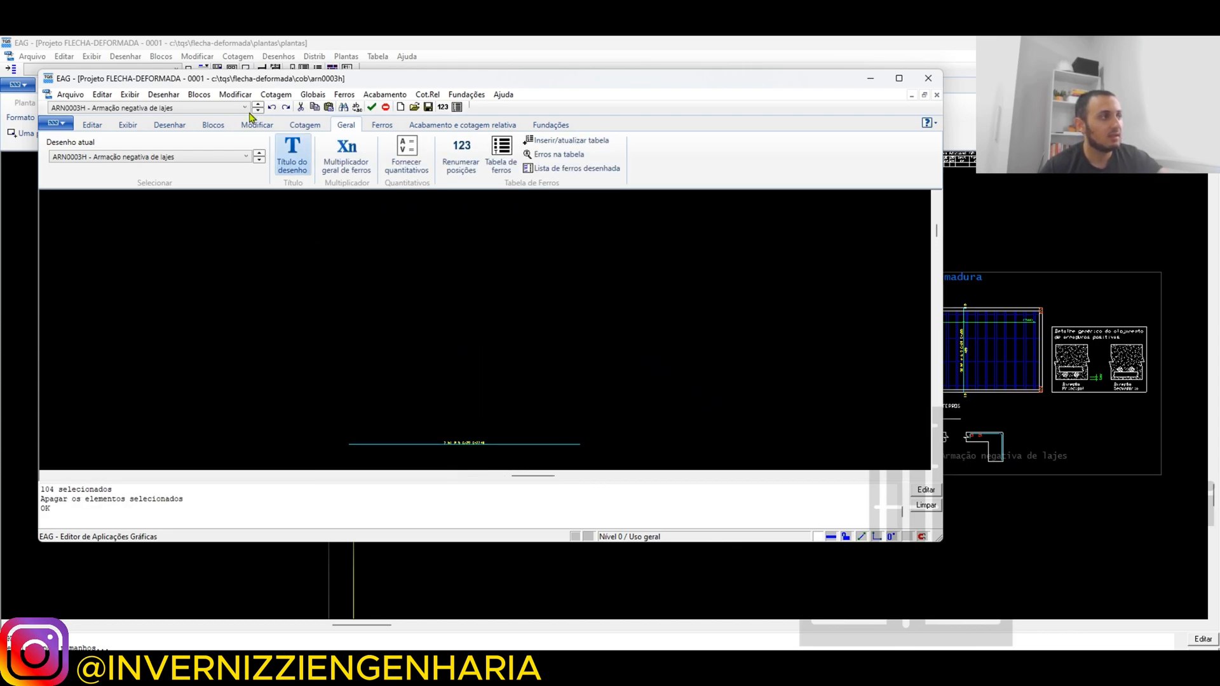
{"action": "scroll", "coordinate": [400, 430], "scroll_direction": "up", "scroll_amount": 3}
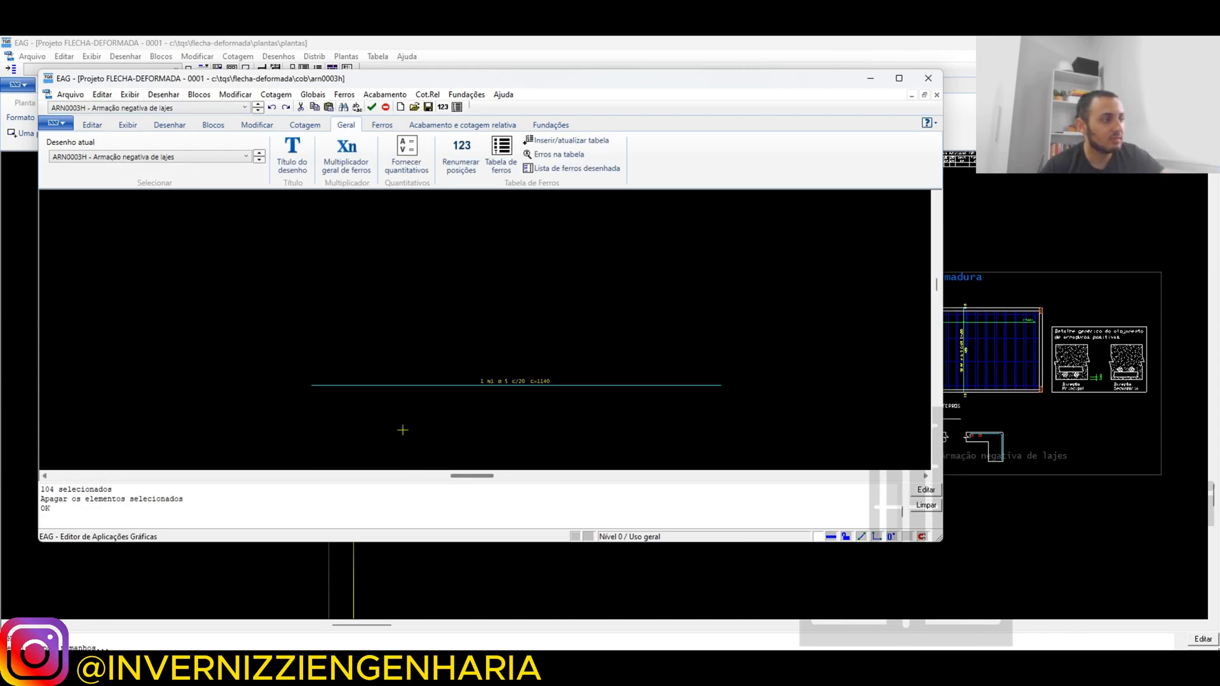
{"action": "left_click", "coordinate": [70, 95]}
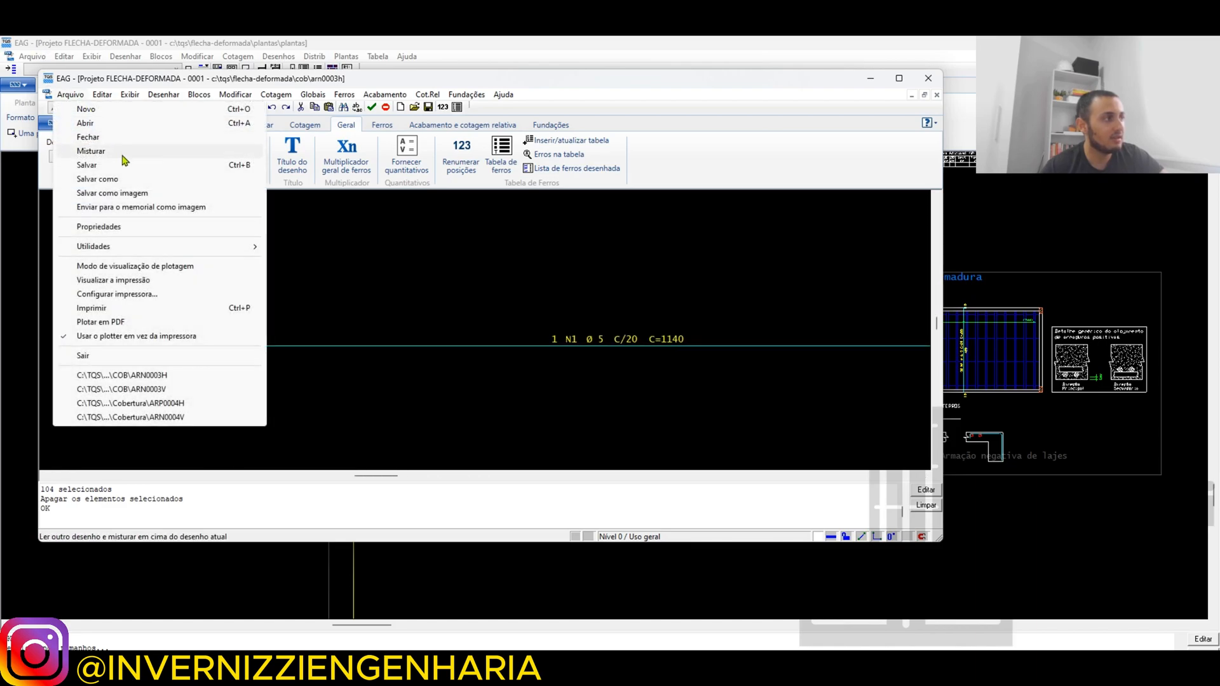
{"action": "left_click", "coordinate": [89, 164]}
{"action": "left_click", "coordinate": [930, 79]}
{"action": "double_click", "coordinate": [575, 477]}
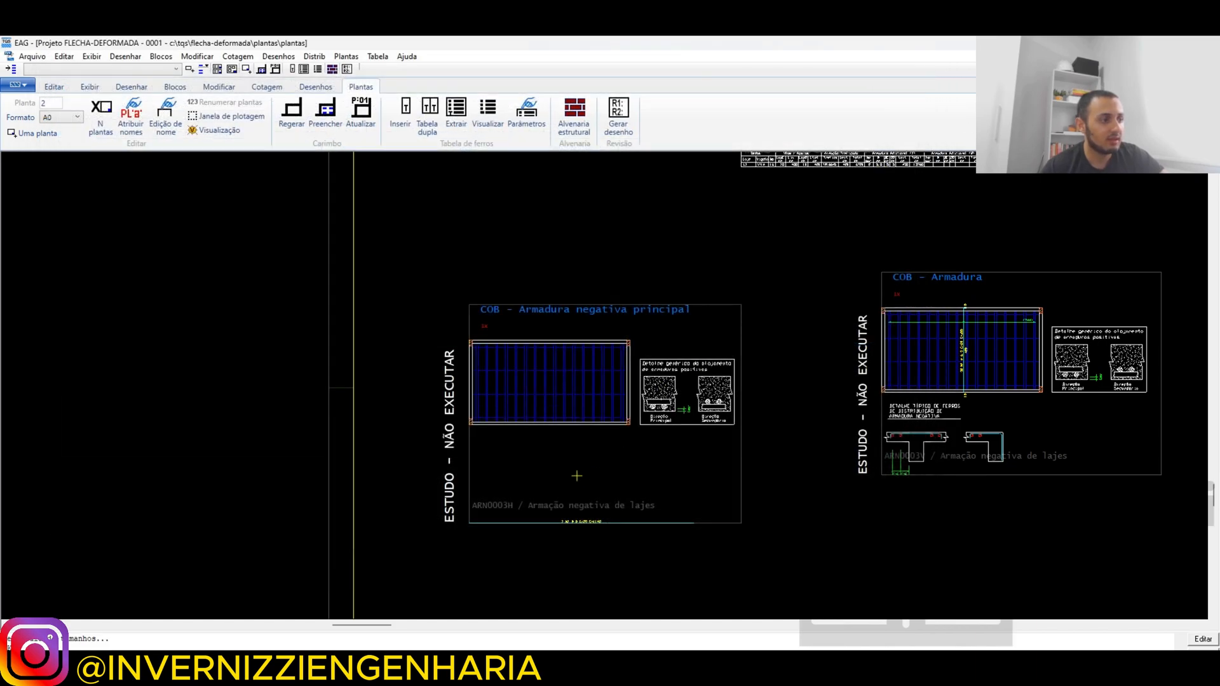
{"action": "left_click", "coordinate": [927, 79]}
Move the ARN0003H bar drawing directly beneath the COB - Armadura drawing, roughly aligned with its frame's starting edge.
{"action": "scroll", "coordinate": [572, 381], "scroll_direction": "down", "scroll_amount": 2}
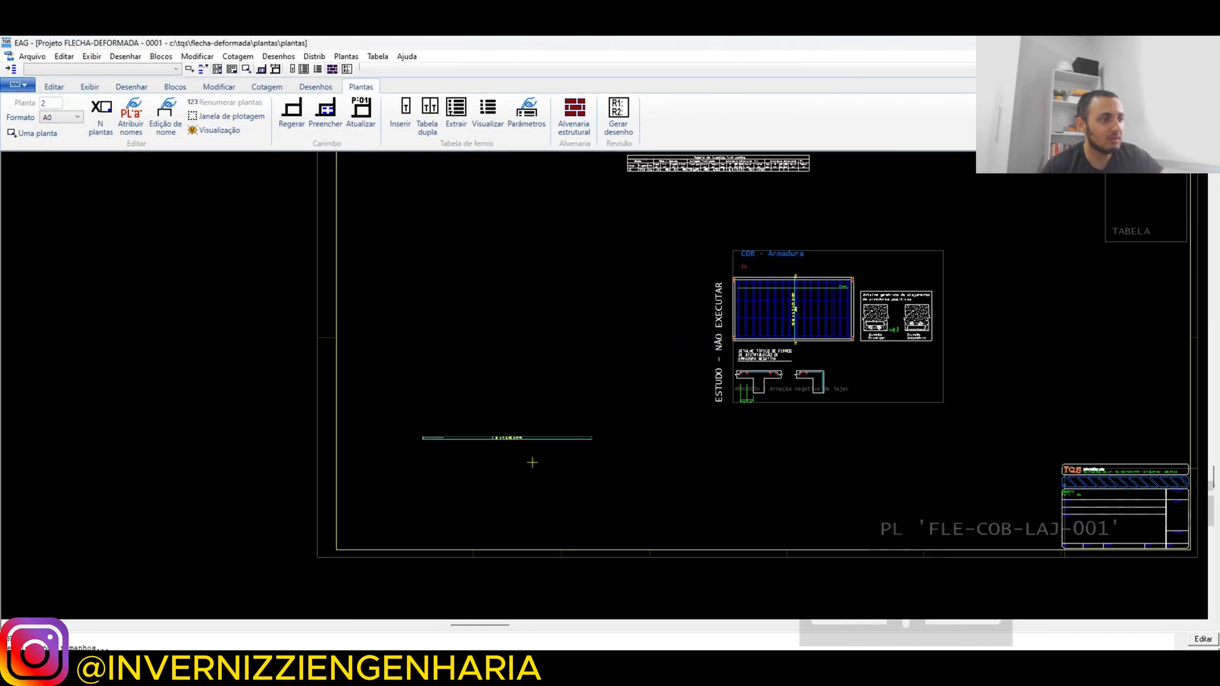
{"action": "scroll", "coordinate": [531, 464], "scroll_direction": "up", "scroll_amount": 3}
{"action": "left_click", "coordinate": [532, 433]}
{"action": "left_click", "coordinate": [372, 428]}
{"action": "scroll", "coordinate": [369, 499], "scroll_direction": "down", "scroll_amount": 1}
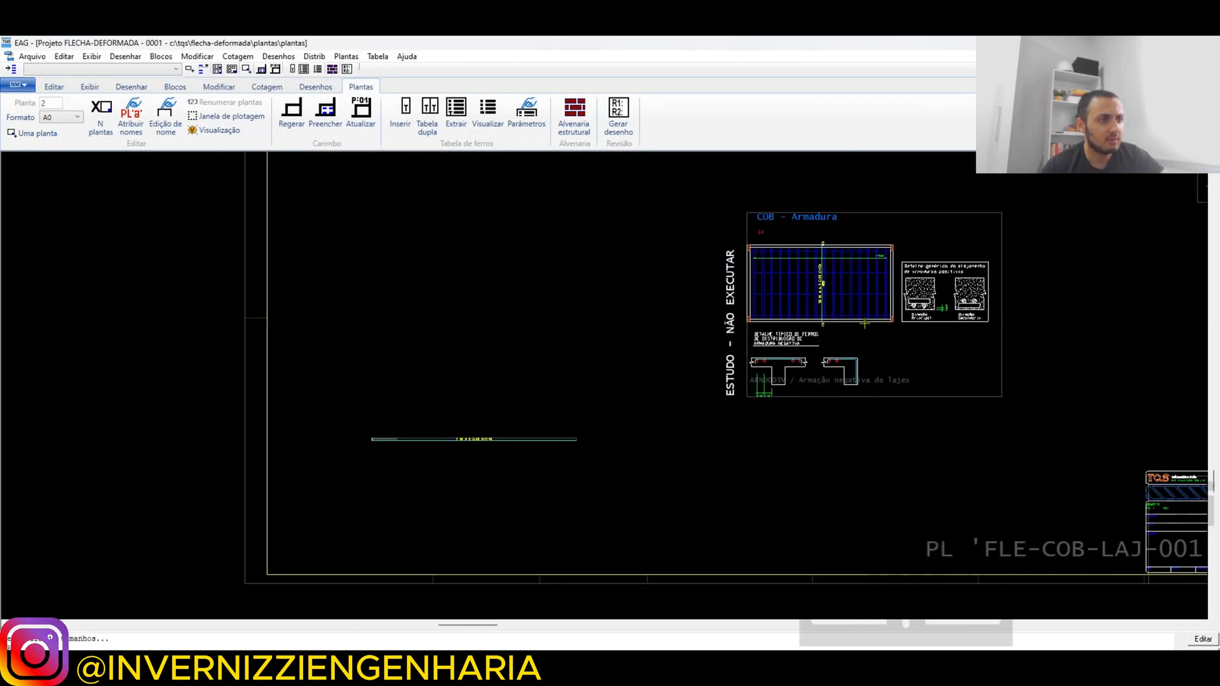
{"action": "scroll", "coordinate": [861, 322], "scroll_direction": "up", "scroll_amount": 1}
{"action": "left_click", "coordinate": [655, 469]}
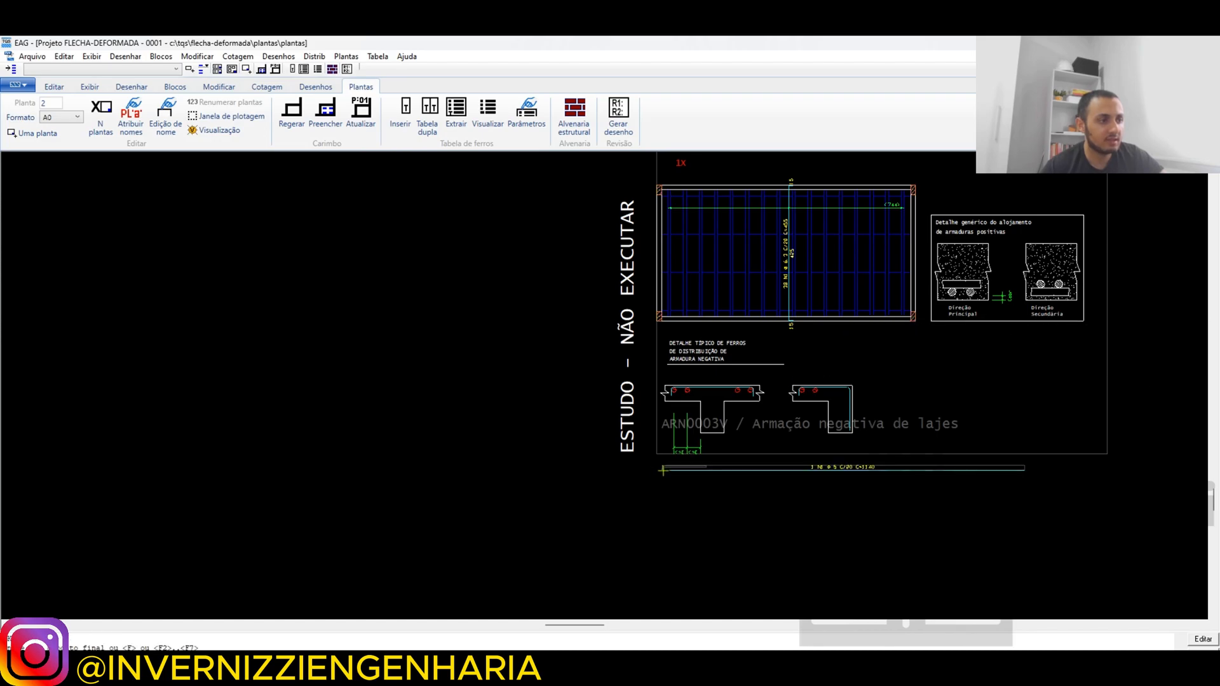
Examine the N1 bar beneath the COB - Armadura drawing, open its source drawing for a check, and close it.
{"action": "scroll", "coordinate": [602, 512], "scroll_direction": "down", "scroll_amount": 2}
{"action": "scroll", "coordinate": [538, 468], "scroll_direction": "up", "scroll_amount": 2}
{"action": "scroll", "coordinate": [539, 468], "scroll_direction": "up", "scroll_amount": 2}
{"action": "scroll", "coordinate": [616, 534], "scroll_direction": "down", "scroll_amount": 2}
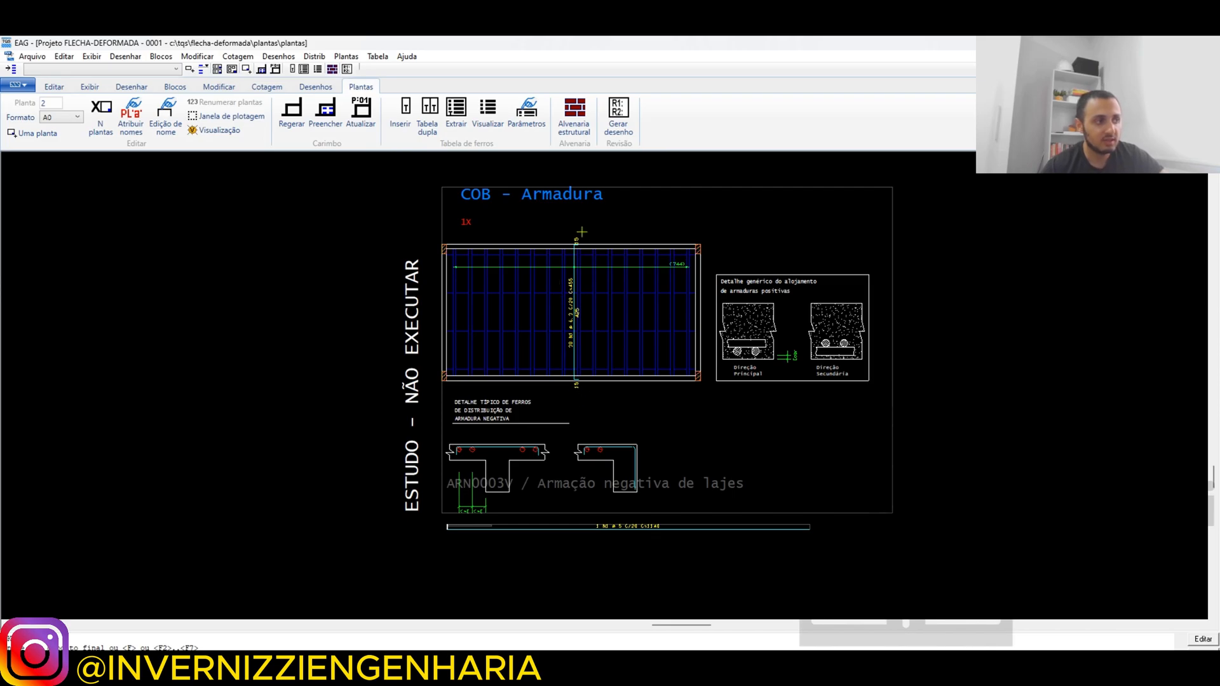
{"action": "scroll", "coordinate": [583, 234], "scroll_direction": "up", "scroll_amount": 2}
{"action": "scroll", "coordinate": [603, 326], "scroll_direction": "down", "scroll_amount": 5}
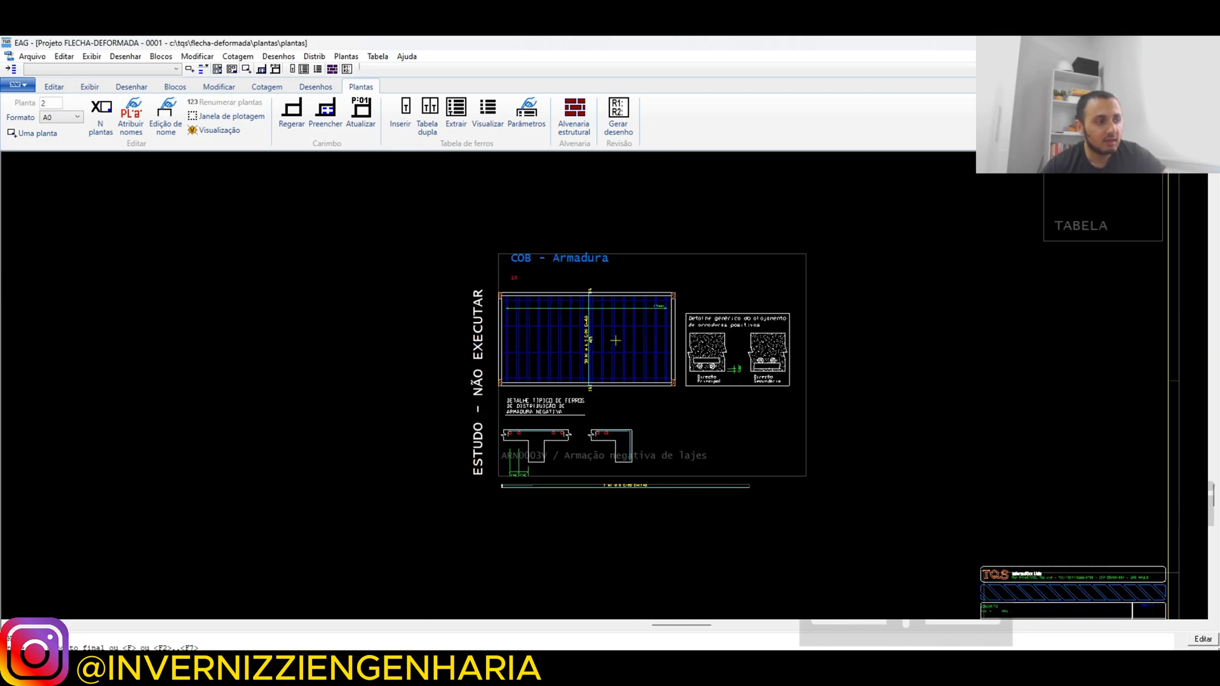
{"action": "scroll", "coordinate": [591, 356], "scroll_direction": "up", "scroll_amount": 3}
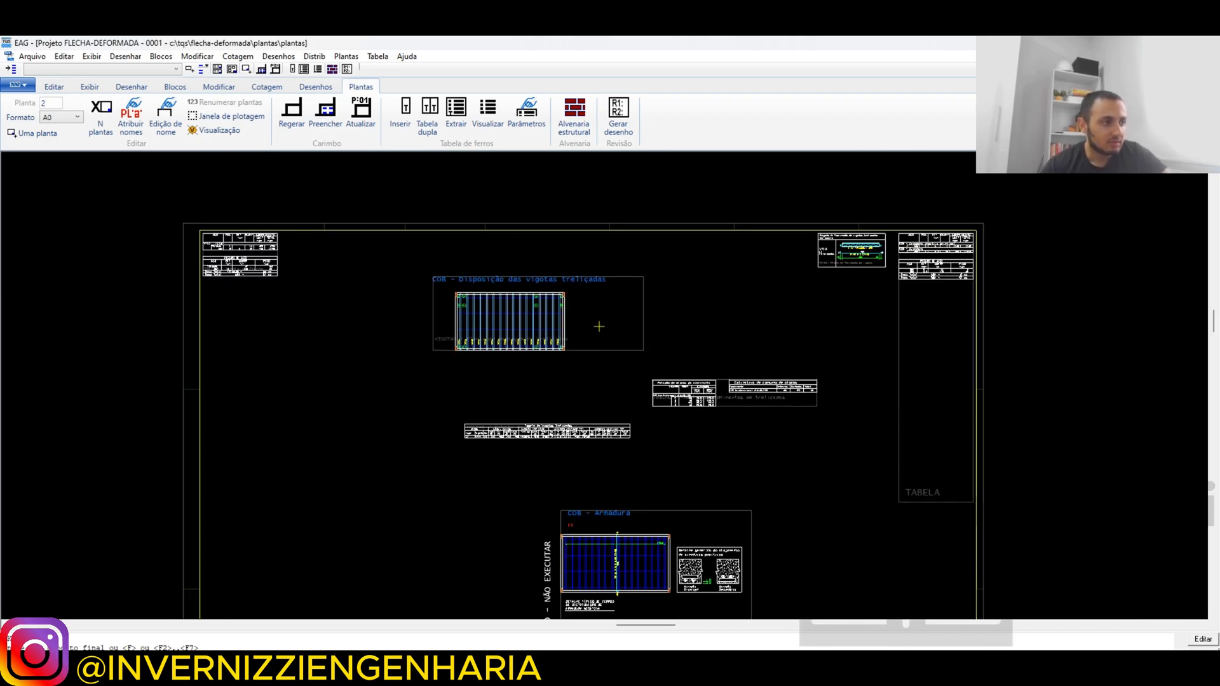
{"action": "scroll", "coordinate": [665, 388], "scroll_direction": "up", "scroll_amount": 3}
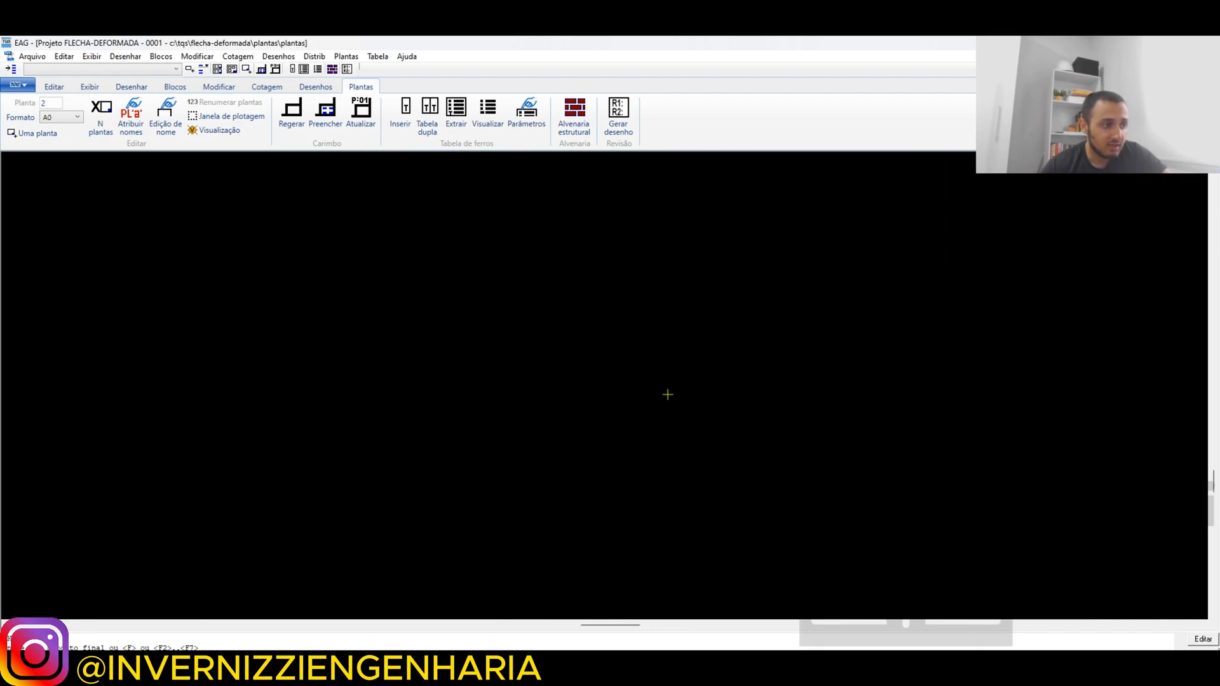
{"action": "double_click", "coordinate": [661, 430]}
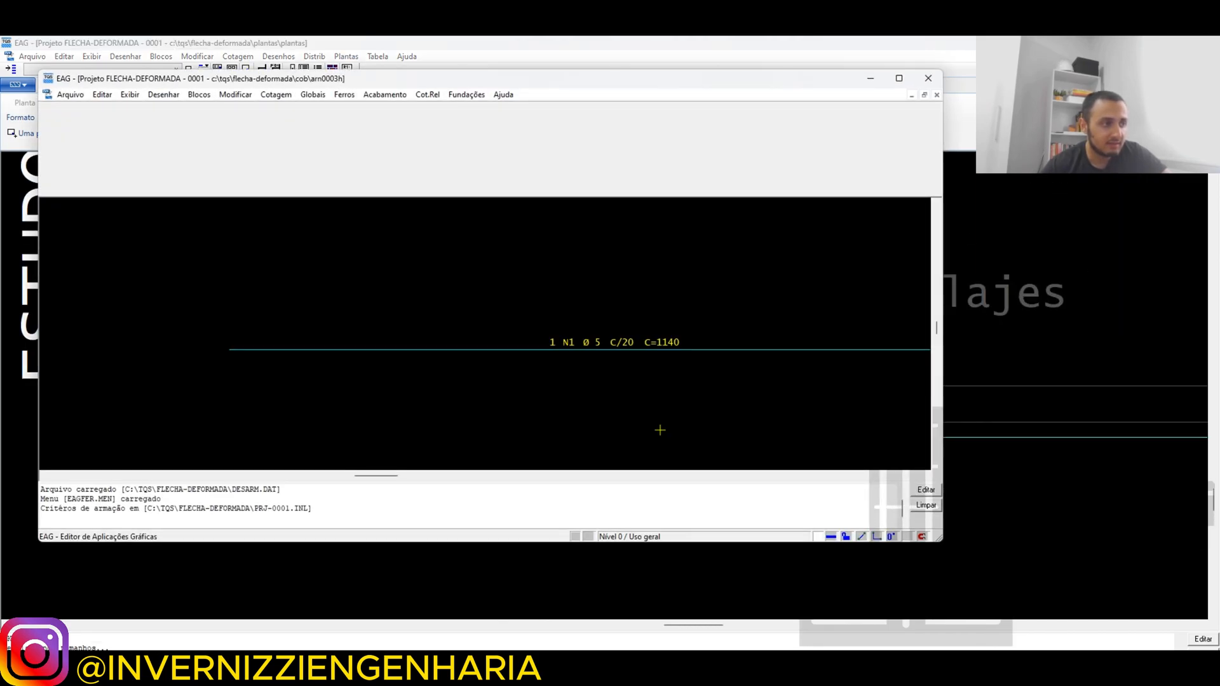
{"action": "left_click", "coordinate": [928, 78]}
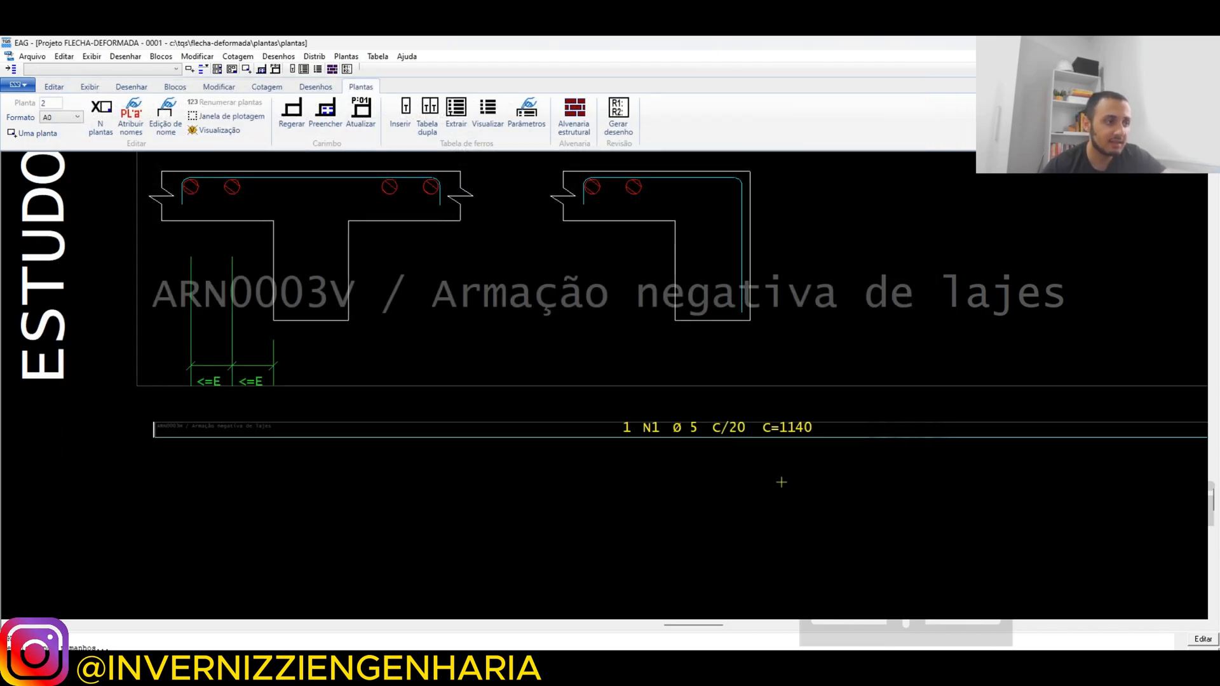
Review the combined negative reinforcement drawings against the steel table and the overall sheet layout.
{"action": "scroll", "coordinate": [742, 519], "scroll_direction": "down", "scroll_amount": 4}
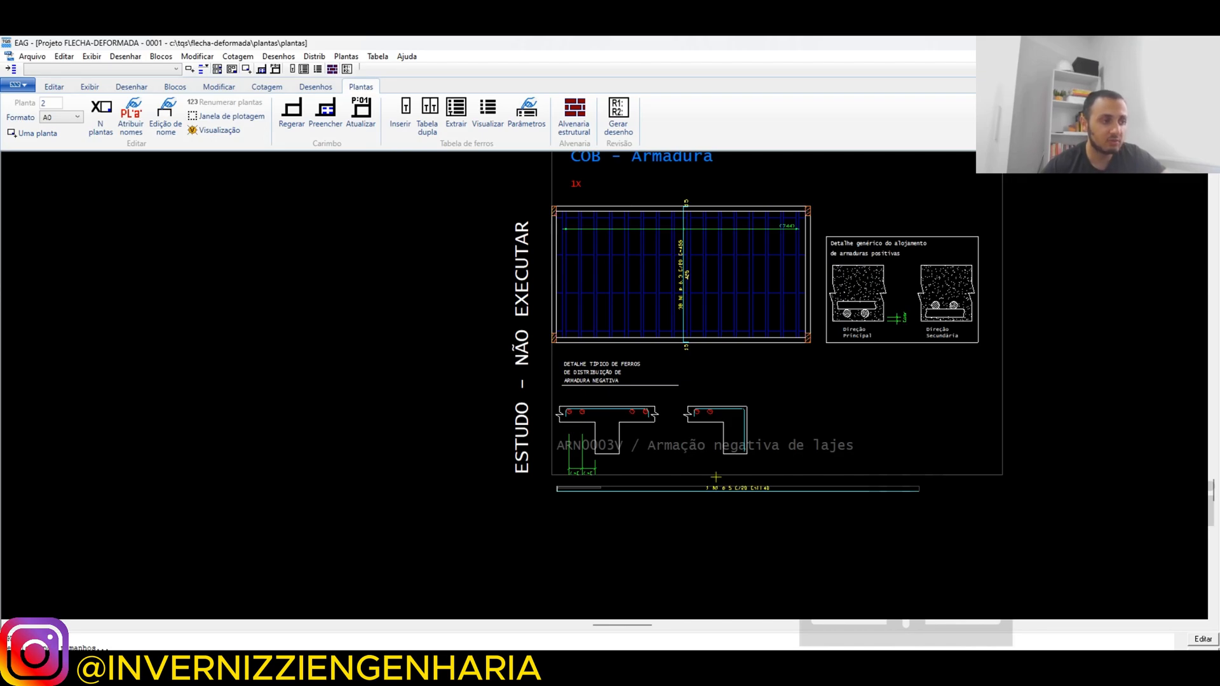
{"action": "scroll", "coordinate": [716, 477], "scroll_direction": "down", "scroll_amount": 5}
{"action": "scroll", "coordinate": [979, 203], "scroll_direction": "up", "scroll_amount": 5}
{"action": "scroll", "coordinate": [830, 249], "scroll_direction": "up", "scroll_amount": 2}
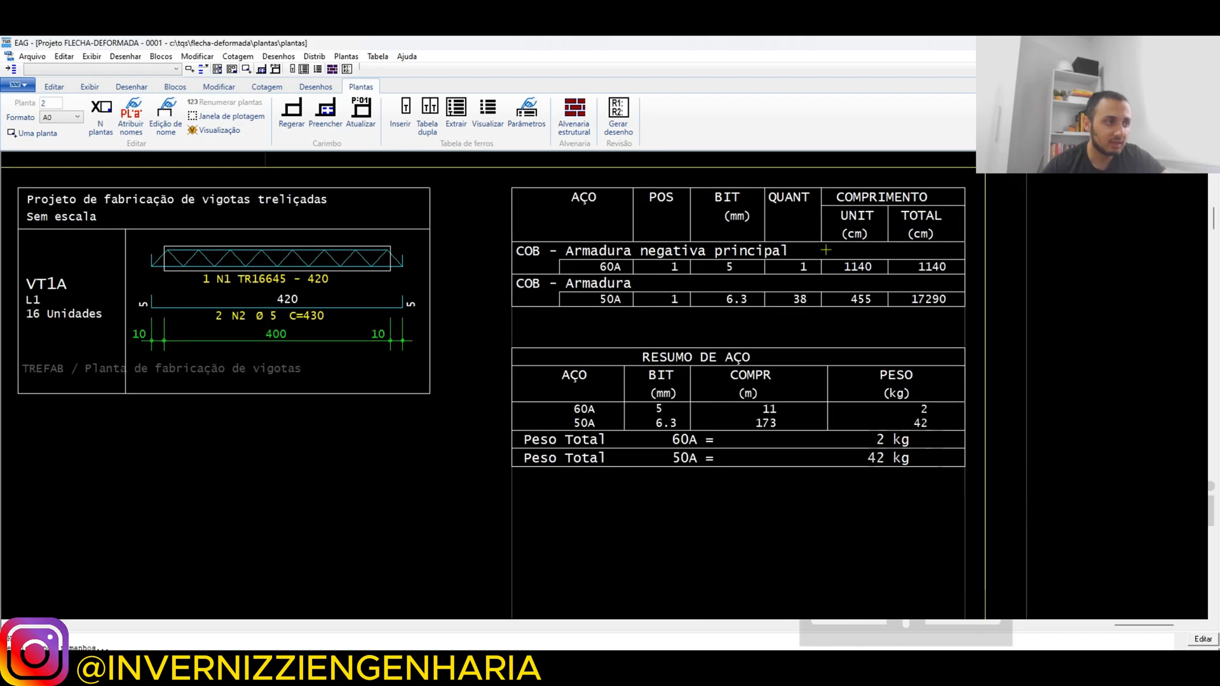
{"action": "scroll", "coordinate": [517, 265], "scroll_direction": "down", "scroll_amount": 6}
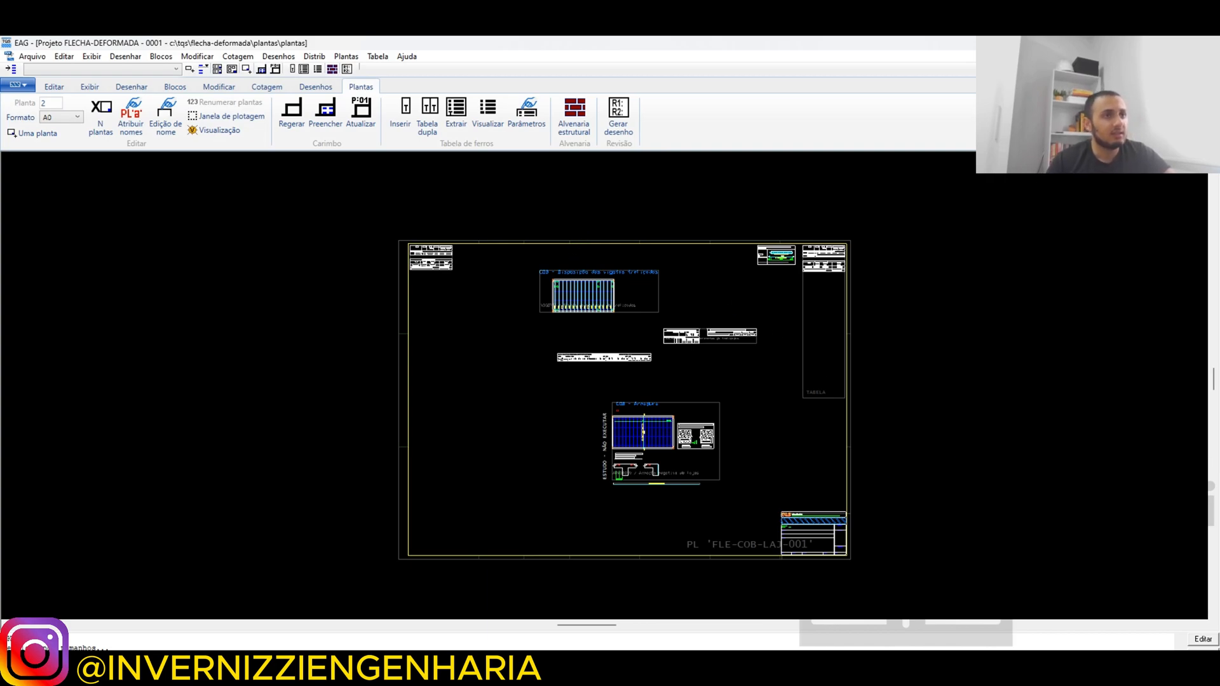
Close the plan editor saving the edited plans, and preview the FLE-COB-LAJ-001 steel table and title block drawings.
{"action": "left_click", "coordinate": [1205, 43]}
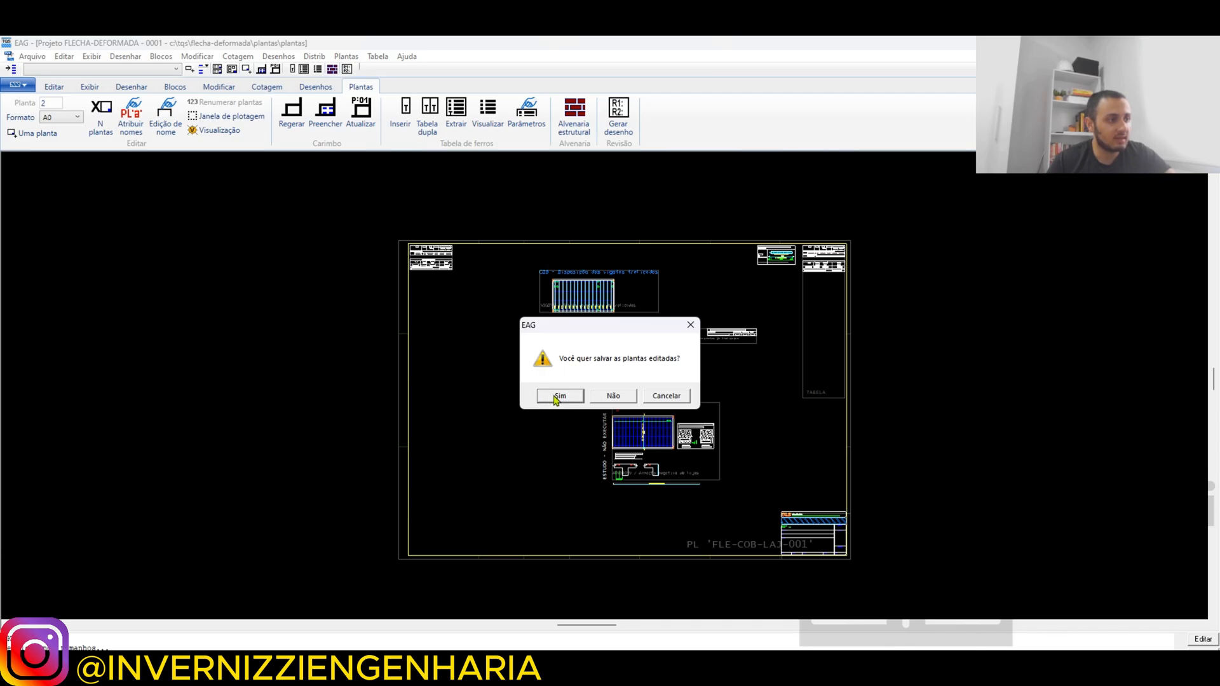
{"action": "left_click", "coordinate": [558, 396]}
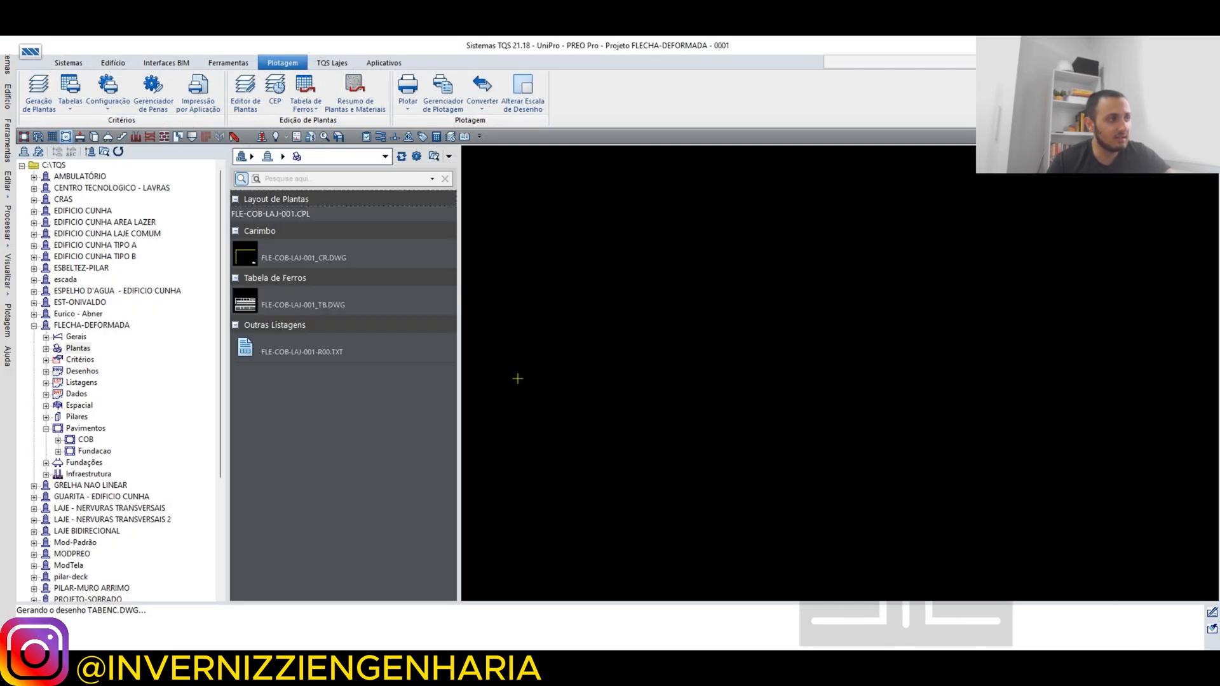
{"action": "left_click", "coordinate": [338, 306]}
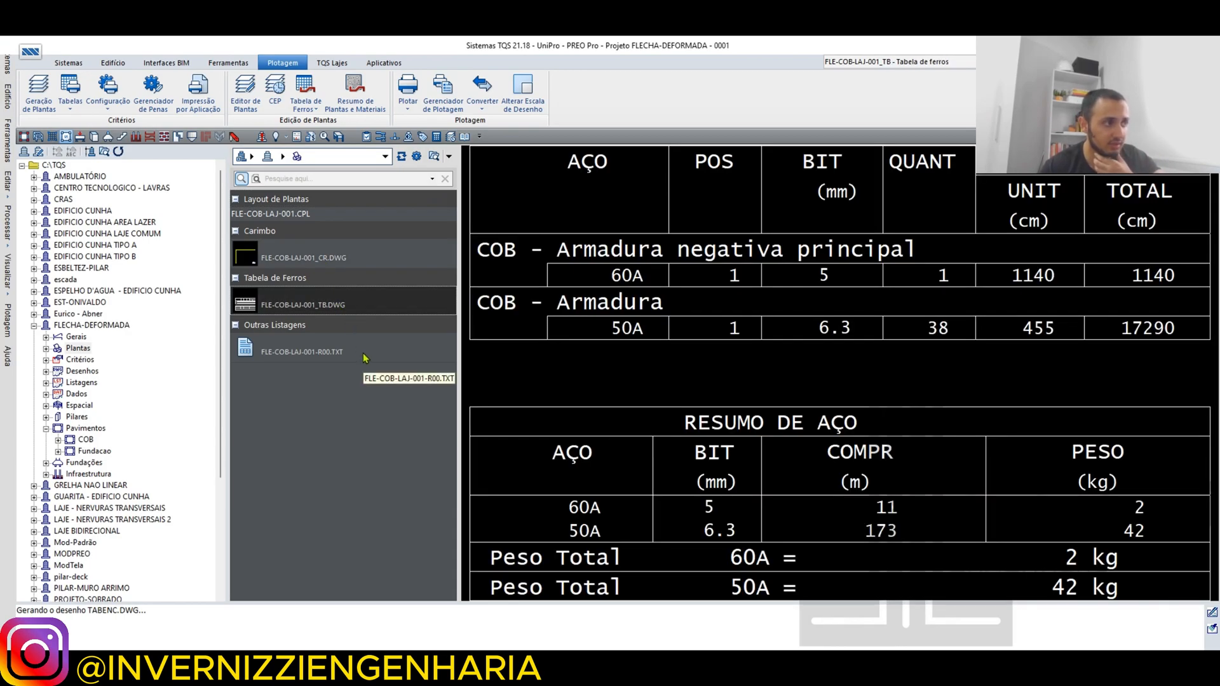
{"action": "left_click", "coordinate": [344, 266]}
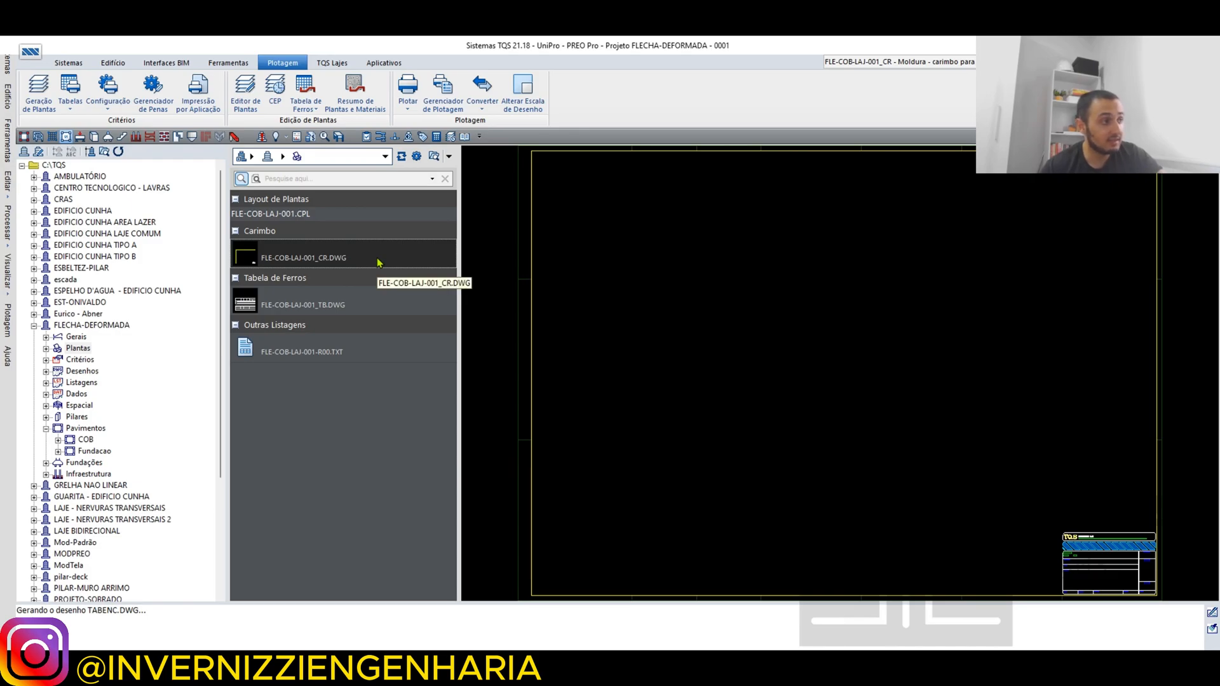
Plot the FLE-COB-LAJ-001 sheet layout from the Plantas folder to DXF and preview the generated file.
{"action": "left_click", "coordinate": [80, 349]}
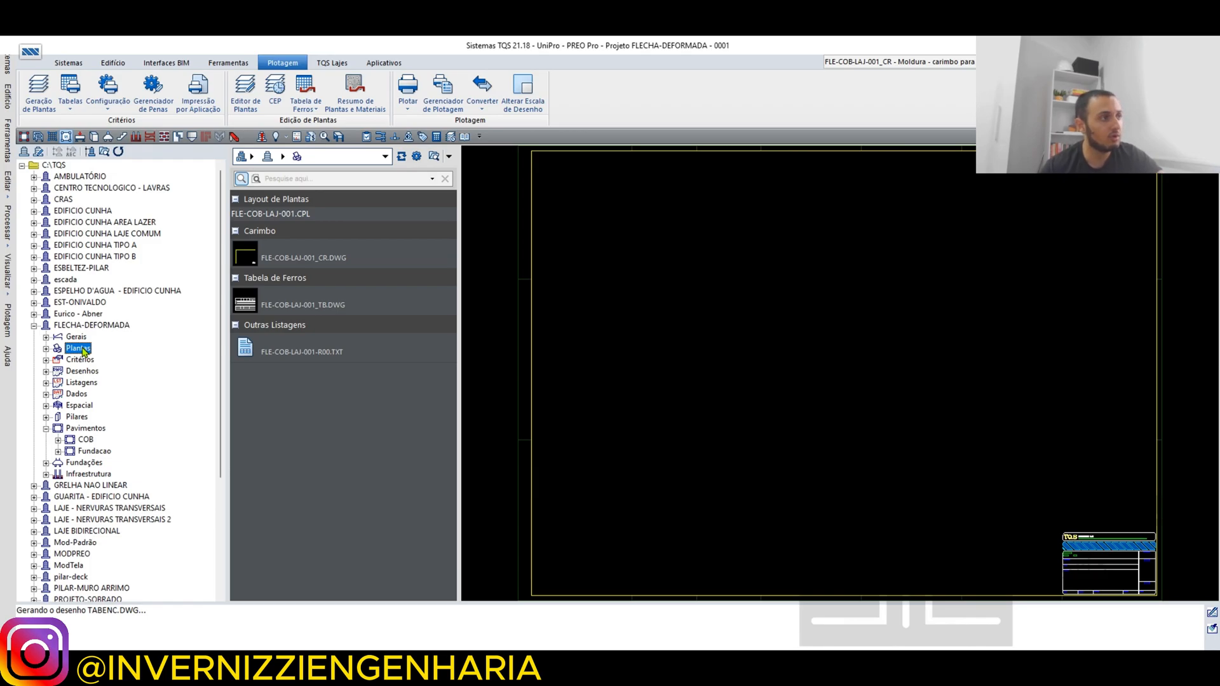
{"action": "left_click", "coordinate": [407, 105]}
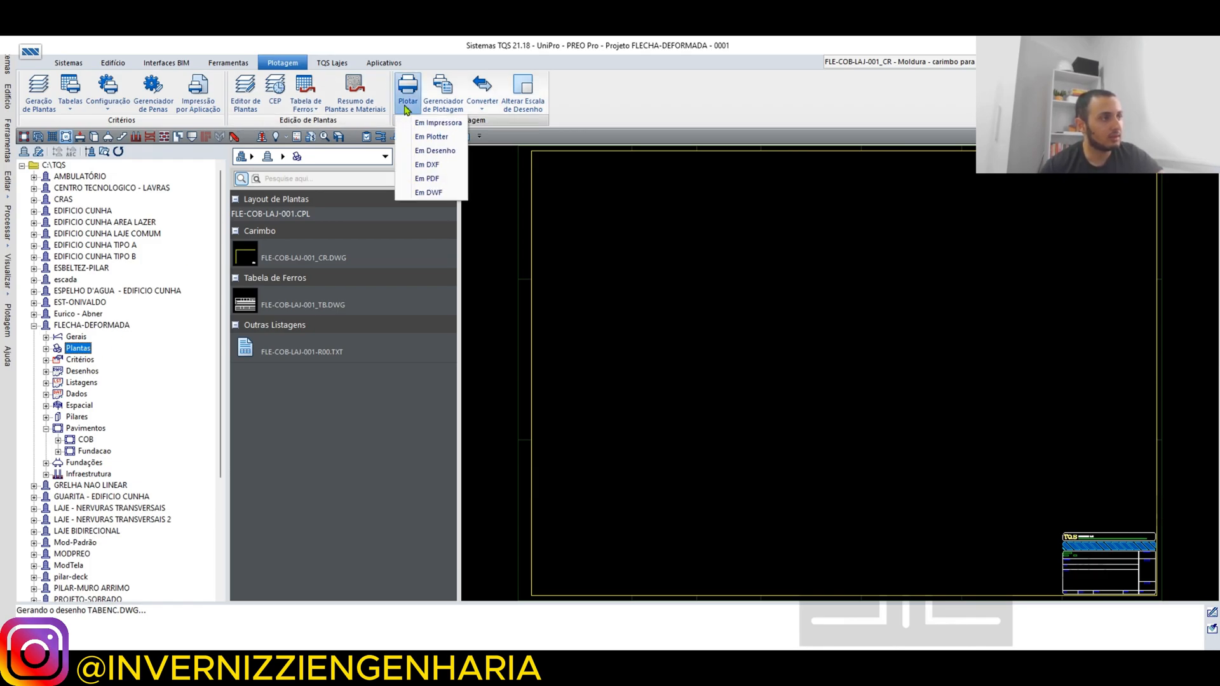
{"action": "left_click", "coordinate": [446, 167]}
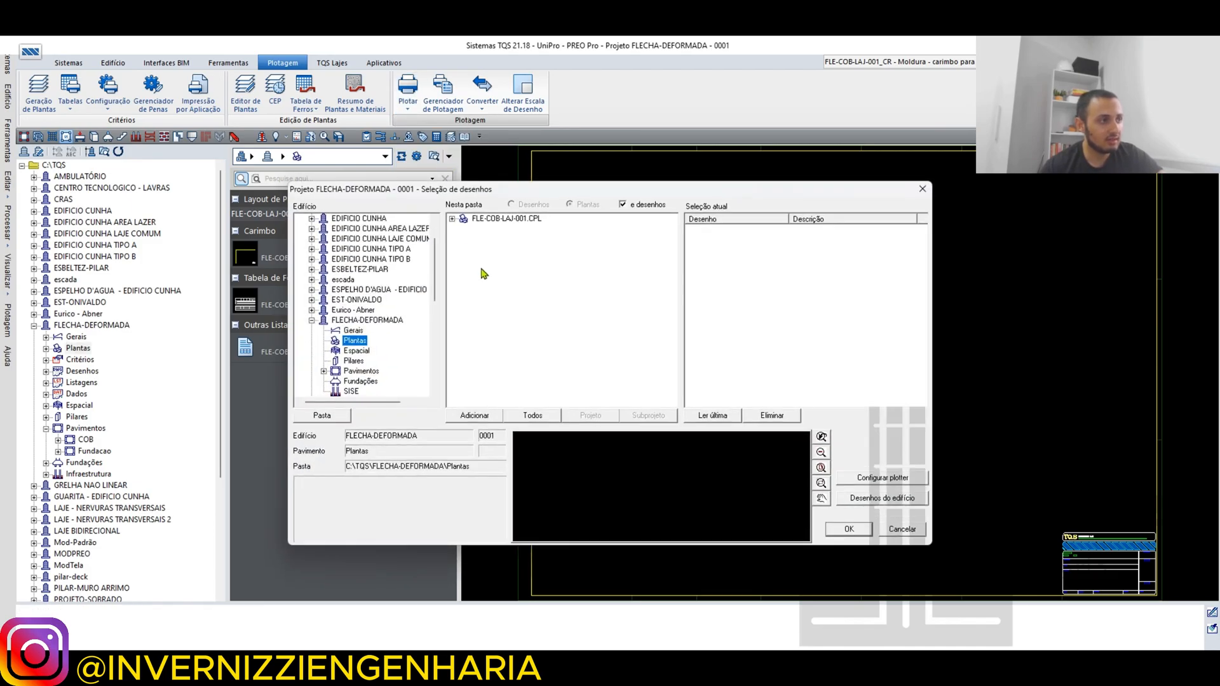
{"action": "left_click_drag", "start_coordinate": [505, 194], "coordinate": [577, 195]}
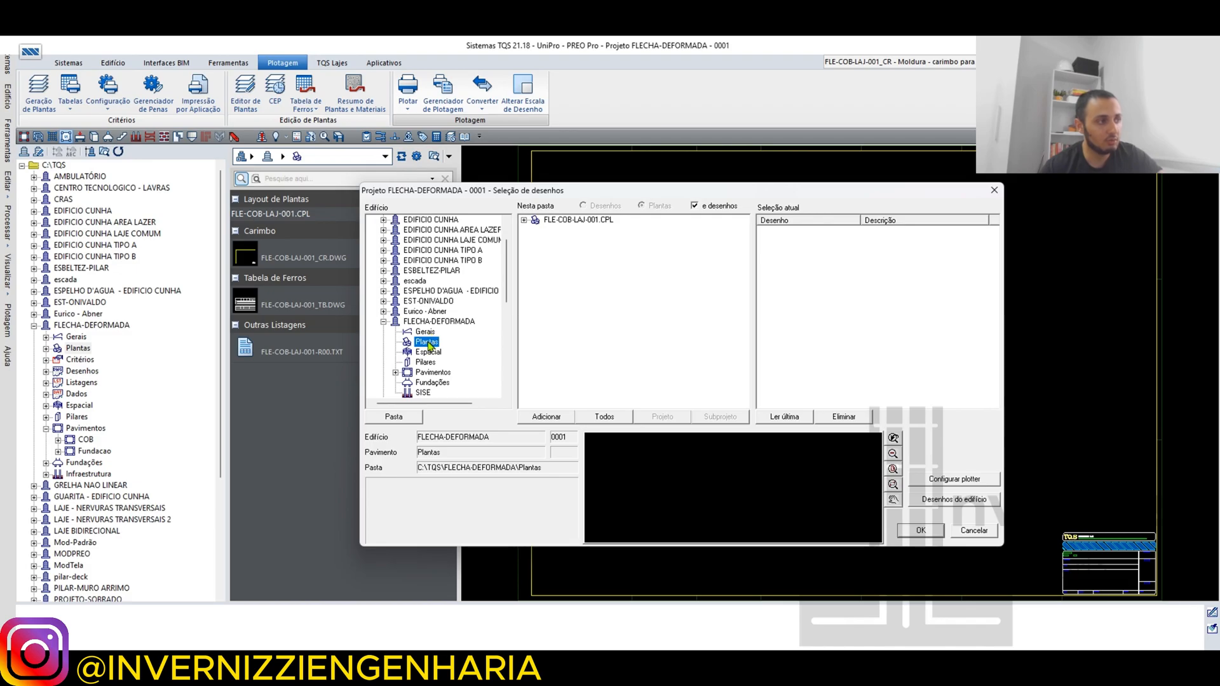
{"action": "left_click", "coordinate": [602, 221]}
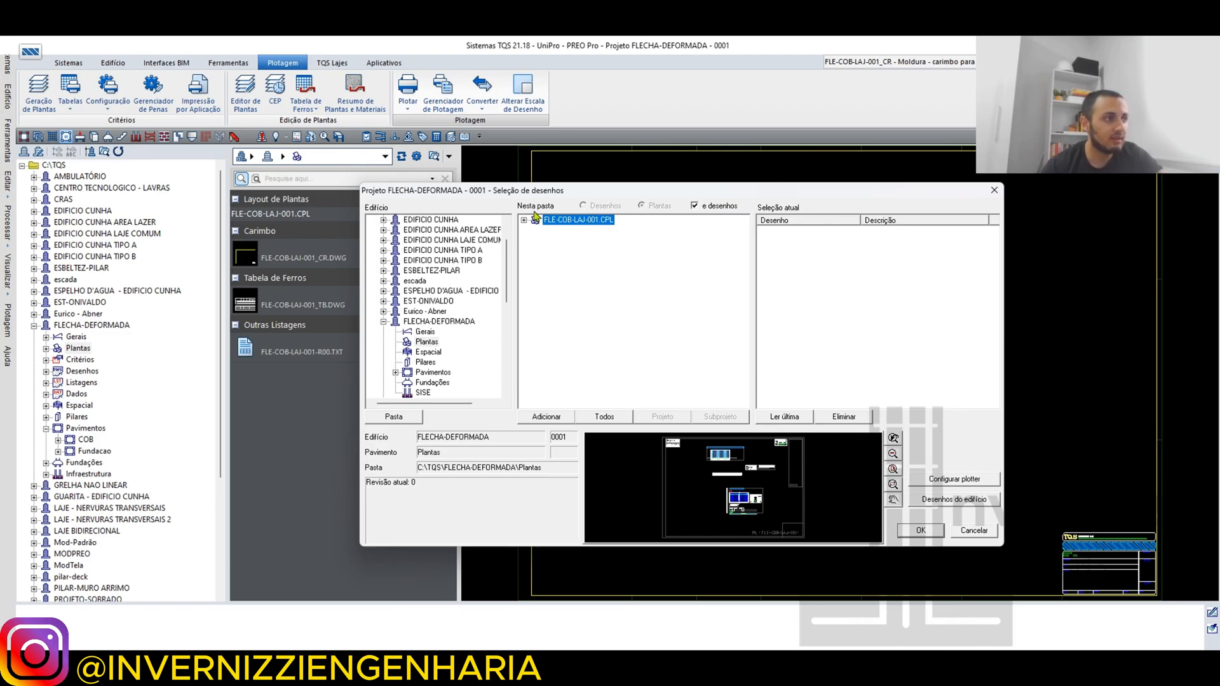
{"action": "left_click", "coordinate": [558, 420]}
{"action": "left_click", "coordinate": [820, 234]}
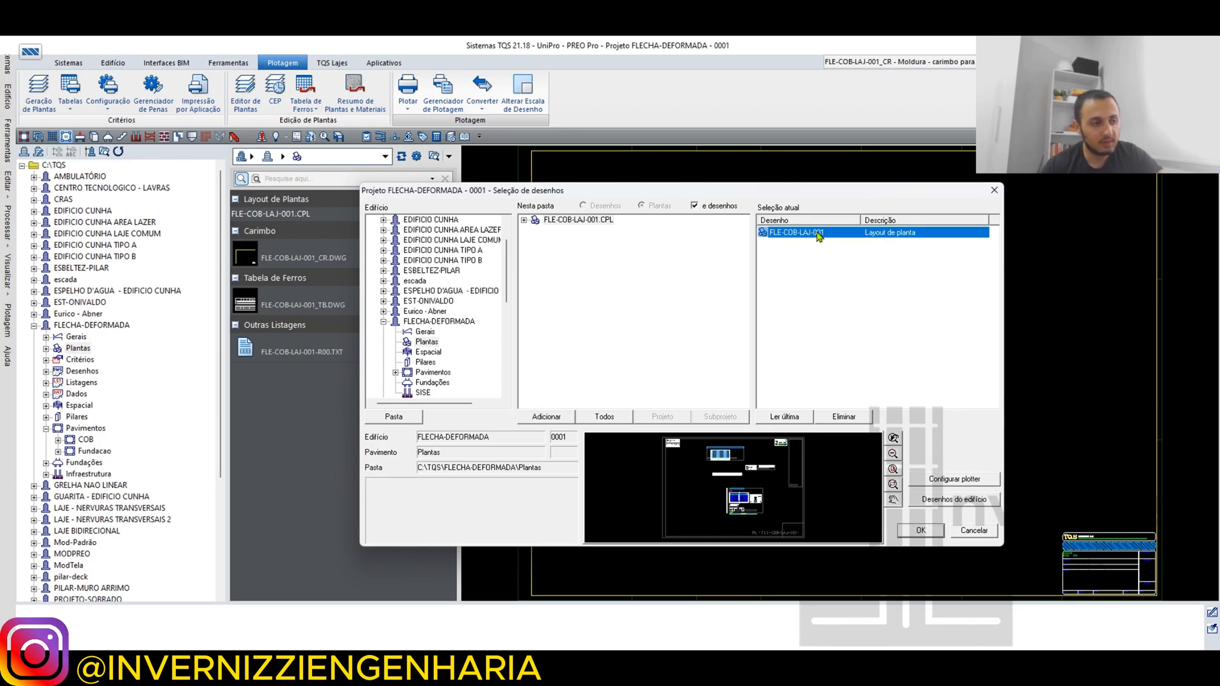
{"action": "left_click", "coordinate": [920, 532]}
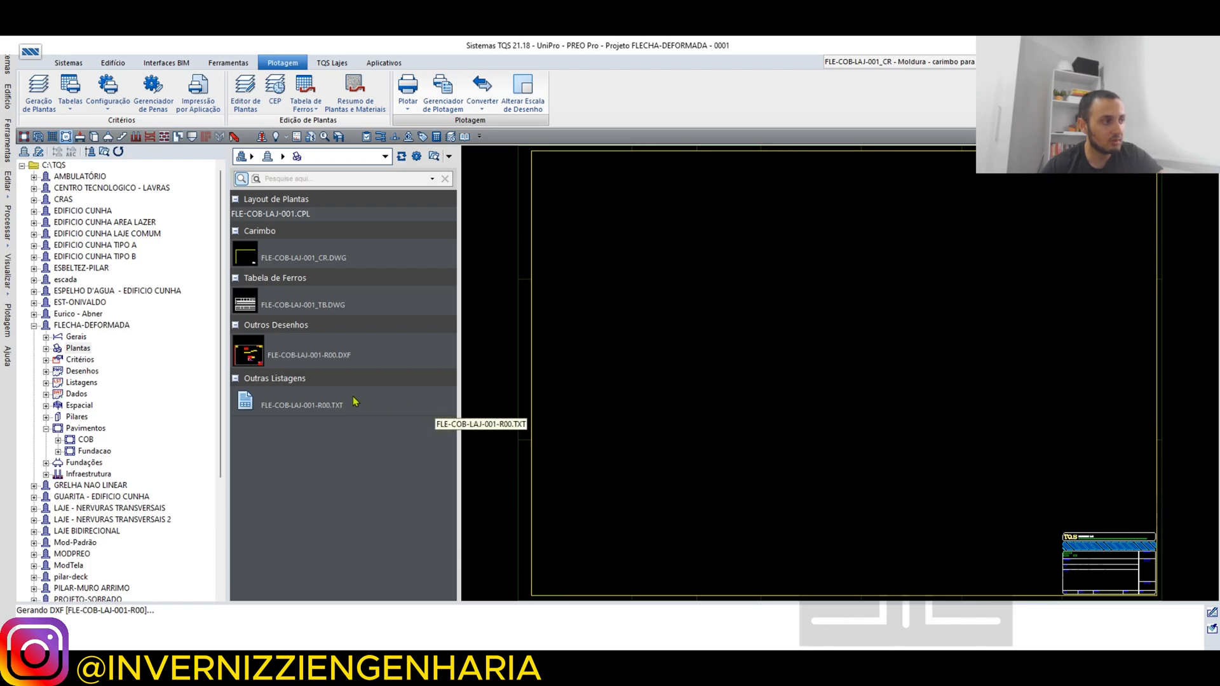
{"action": "left_click", "coordinate": [354, 363]}
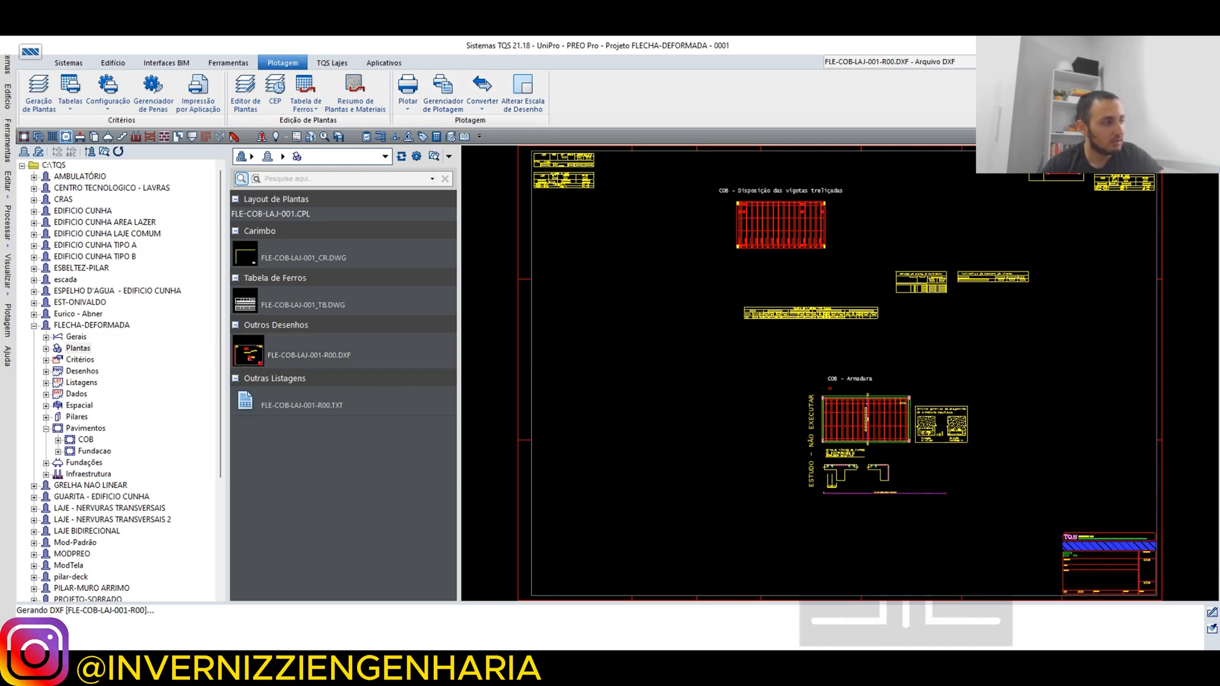
{"action": "key", "text": "super+e"}
{"action": "left_click", "coordinate": [70, 521]}
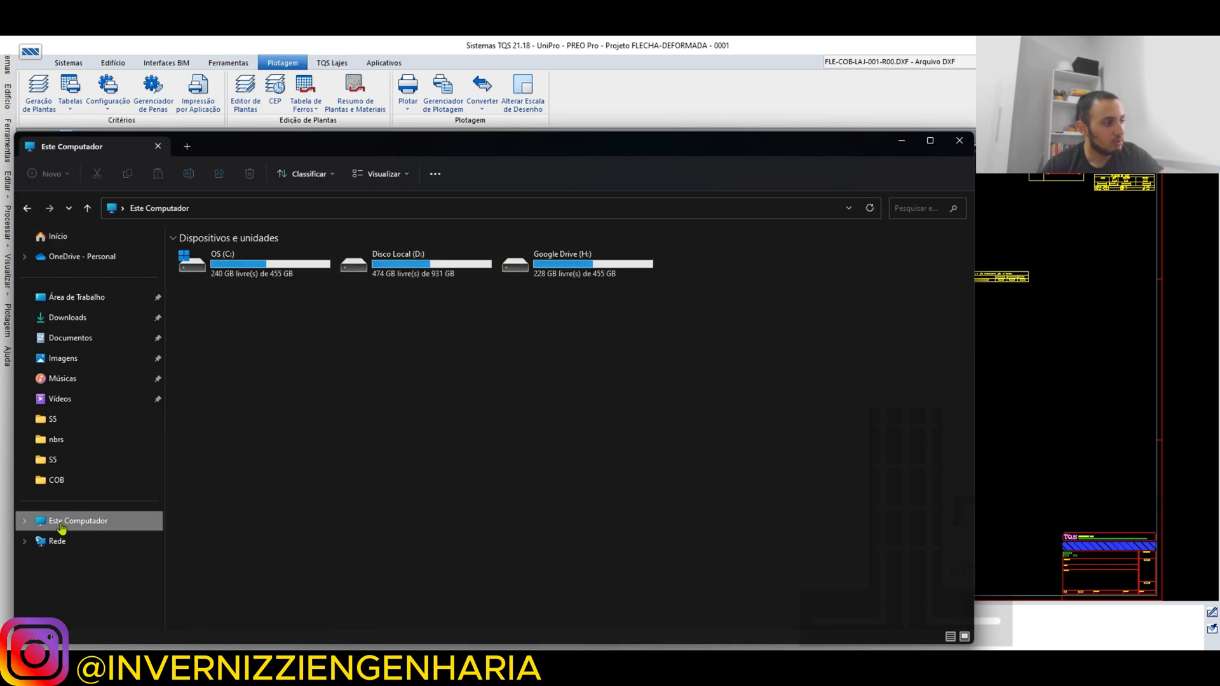
{"action": "left_click", "coordinate": [643, 48]}
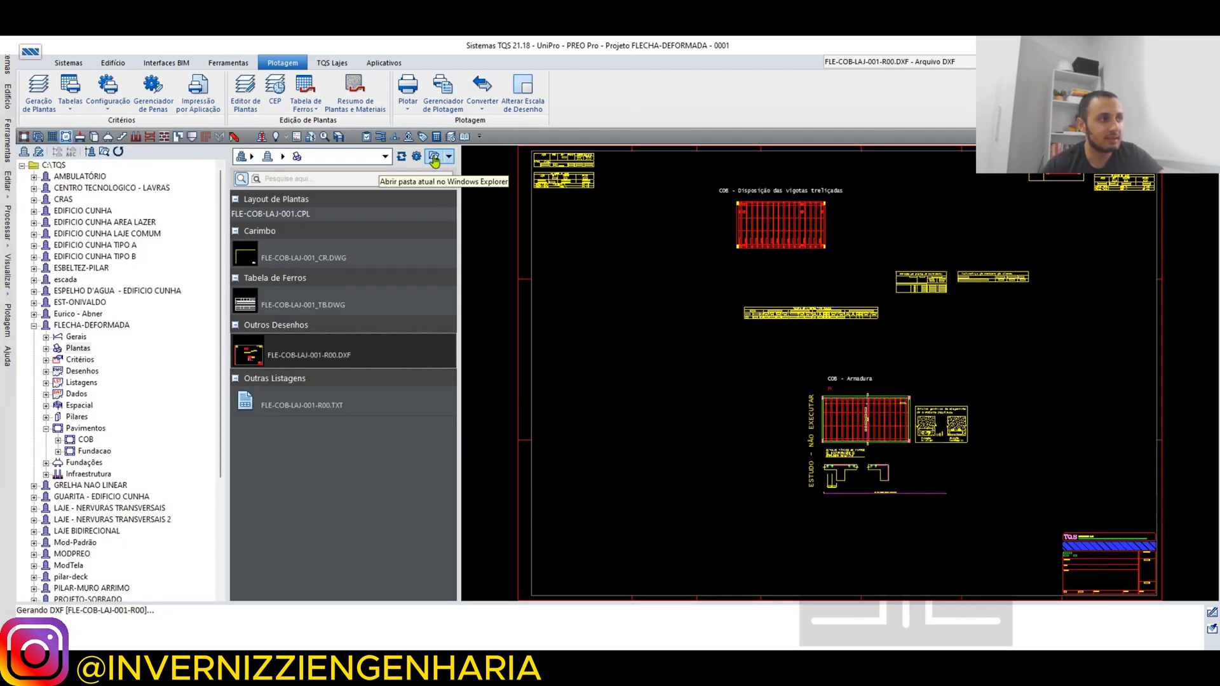
Open the current Plantas folder in Windows Explorer and sort its files by type.
{"action": "left_click", "coordinate": [435, 161]}
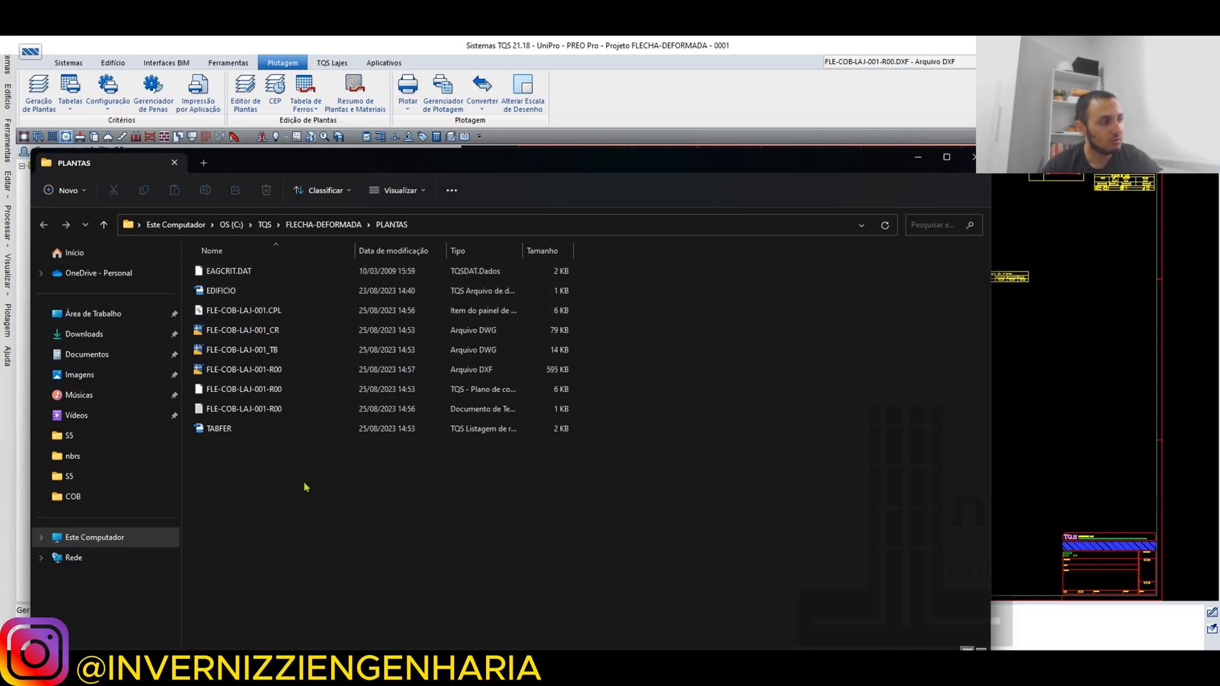
{"action": "right_click", "coordinate": [703, 326]}
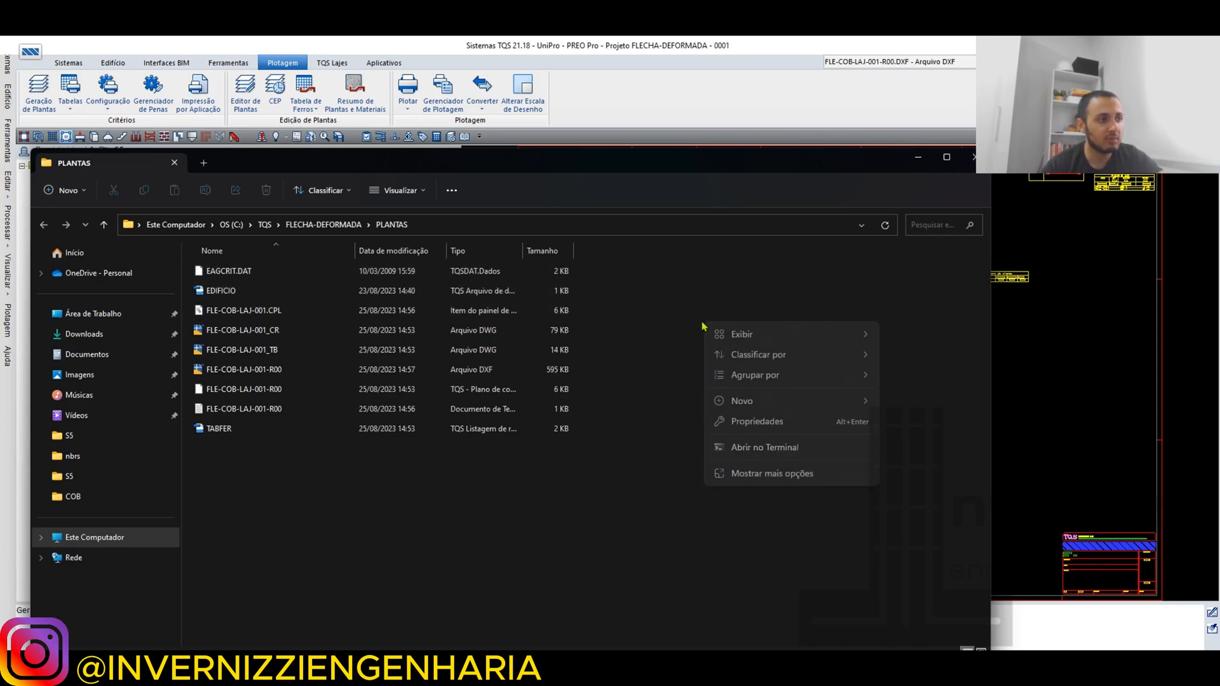
{"action": "mouse_move", "coordinate": [787, 367]}
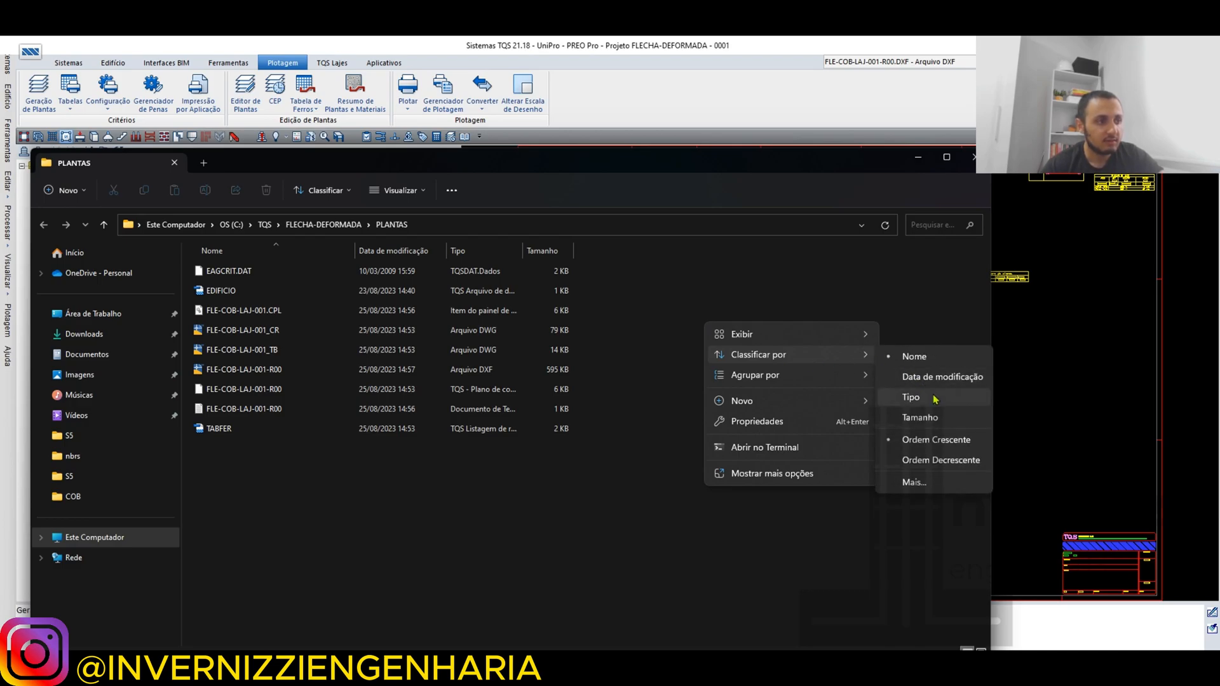
{"action": "left_click", "coordinate": [911, 397]}
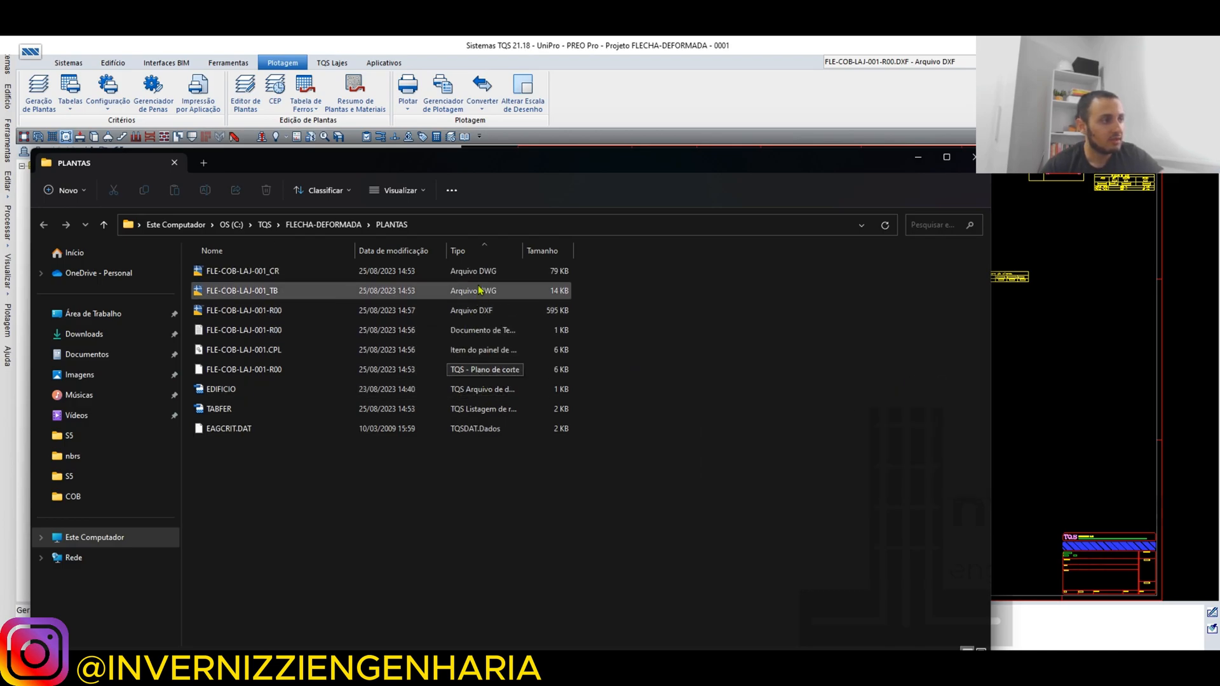
Open the FLE-COB-LAJ-001-R00 DXF file in AutoCAD.
{"action": "left_click", "coordinate": [487, 311]}
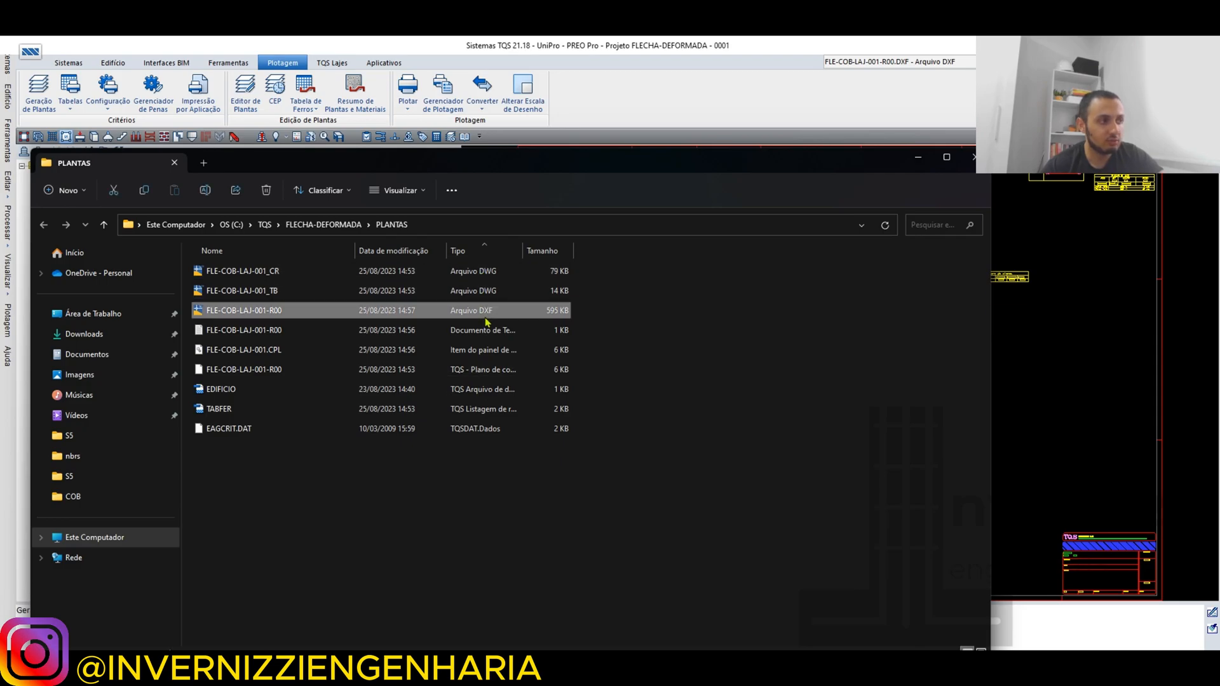
{"action": "left_click", "coordinate": [464, 253]}
{"action": "left_click", "coordinate": [464, 253]}
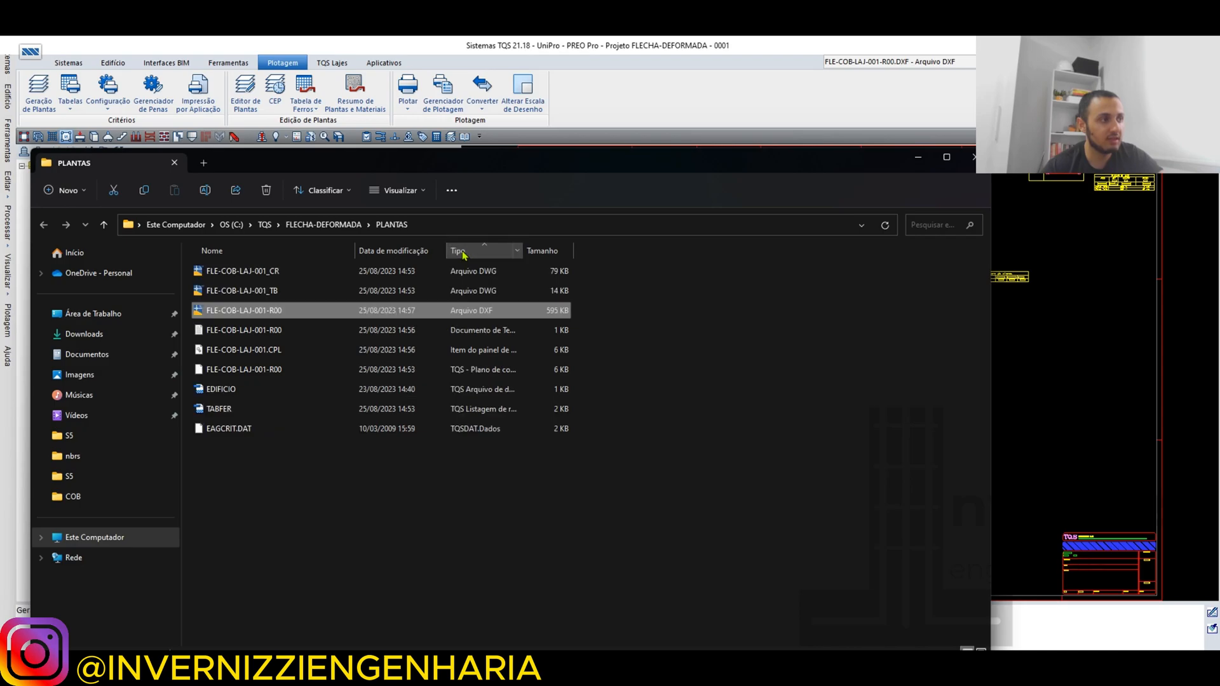
{"action": "double_click", "coordinate": [486, 311]}
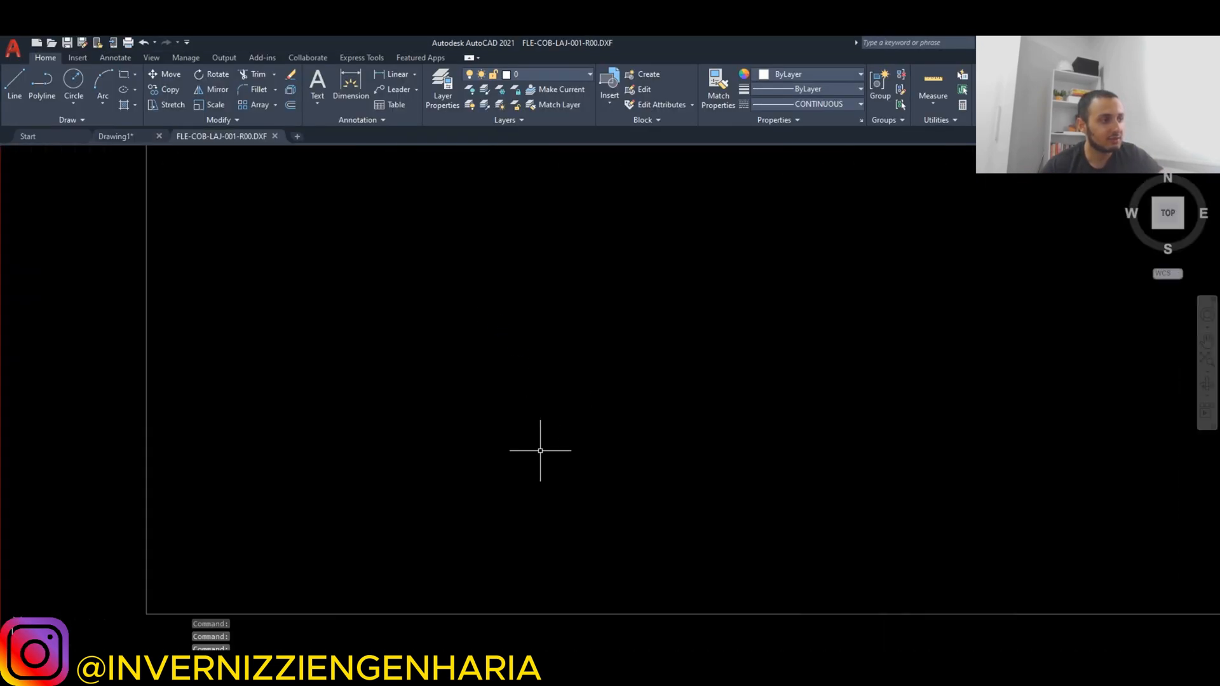
Examine the overall arrangement of the drawings and tables on the opened DXF sheet.
{"action": "scroll", "coordinate": [509, 493], "scroll_direction": "down", "scroll_amount": 14}
{"action": "scroll", "coordinate": [608, 467], "scroll_direction": "up", "scroll_amount": 6}
{"action": "mouse_move", "coordinate": [655, 401]}
{"action": "middle_mouse_down"}
{"action": "mouse_move", "coordinate": [607, 474]}
{"action": "mouse_move", "coordinate": [744, 268]}
{"action": "middle_mouse_up"}
{"action": "scroll", "coordinate": [744, 280], "scroll_direction": "down", "scroll_amount": 4}
{"action": "scroll", "coordinate": [723, 331], "scroll_direction": "up", "scroll_amount": 4}
{"action": "middle_click_drag", "start_coordinate": [723, 331], "coordinate": [771, 436]}
{"action": "scroll", "coordinate": [623, 264], "scroll_direction": "up", "scroll_amount": 4}
{"action": "scroll", "coordinate": [593, 300], "scroll_direction": "down", "scroll_amount": 2}
Move the COB - Disposição das vigotas treliçadas plan with its title beneath the VT1A steel tables in the sheet's upper-left corner.
{"action": "left_click", "coordinate": [403, 242]}
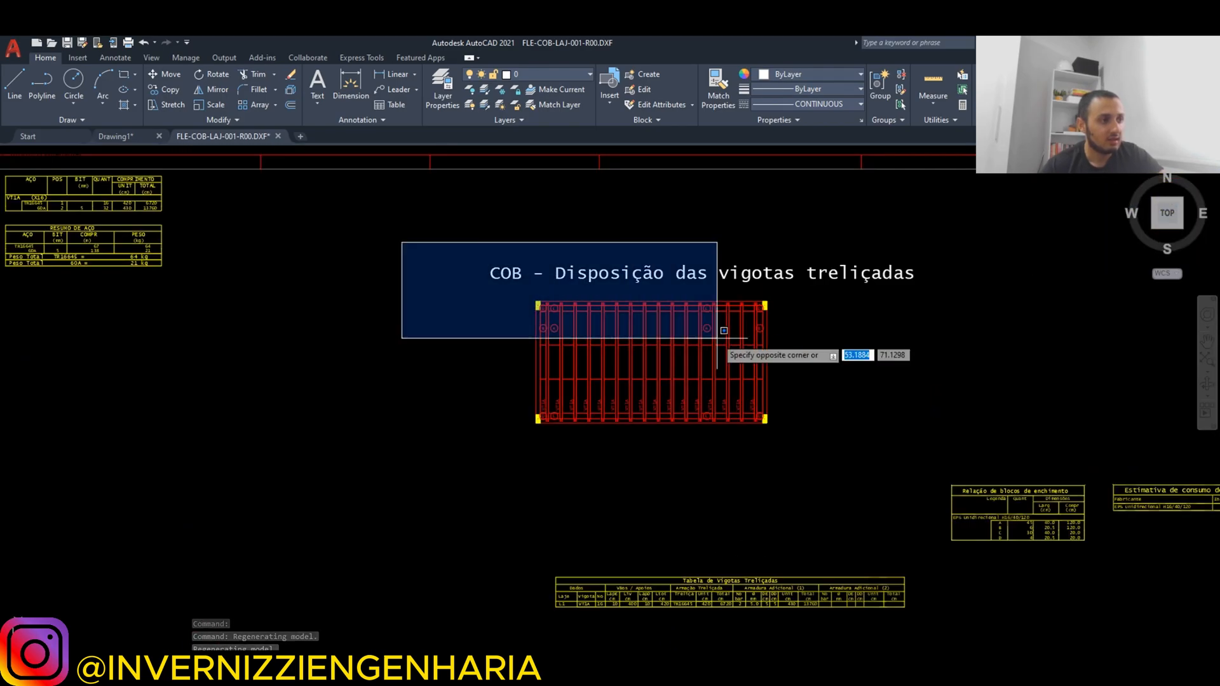
{"action": "scroll", "coordinate": [728, 399], "scroll_direction": "down", "scroll_amount": 4}
{"action": "scroll", "coordinate": [735, 362], "scroll_direction": "up", "scroll_amount": 4}
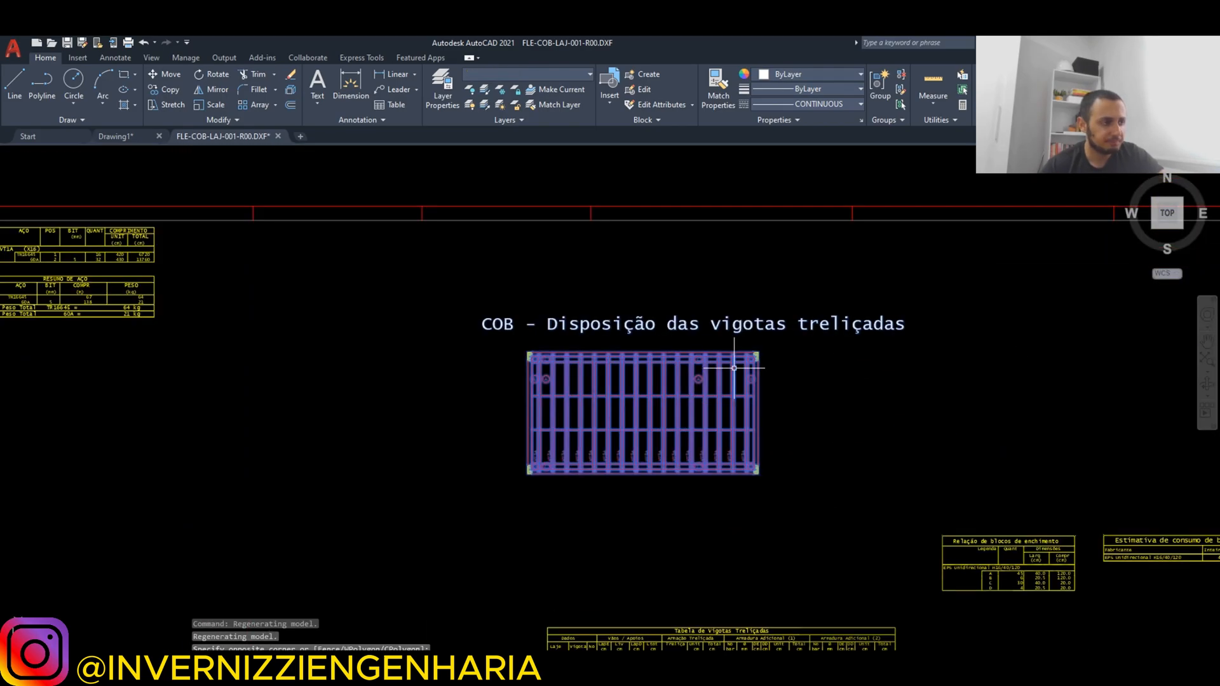
{"action": "scroll", "coordinate": [735, 362], "scroll_direction": "down", "scroll_amount": 4}
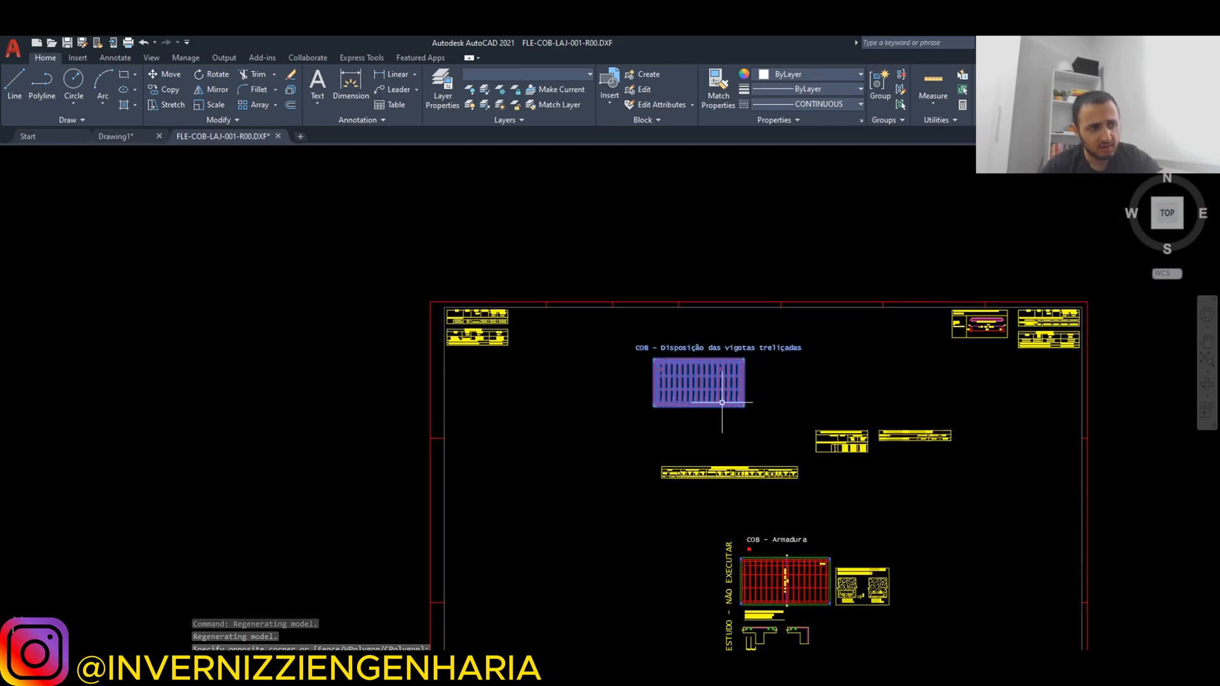
{"action": "scroll", "coordinate": [502, 391], "scroll_direction": "up", "scroll_amount": 4}
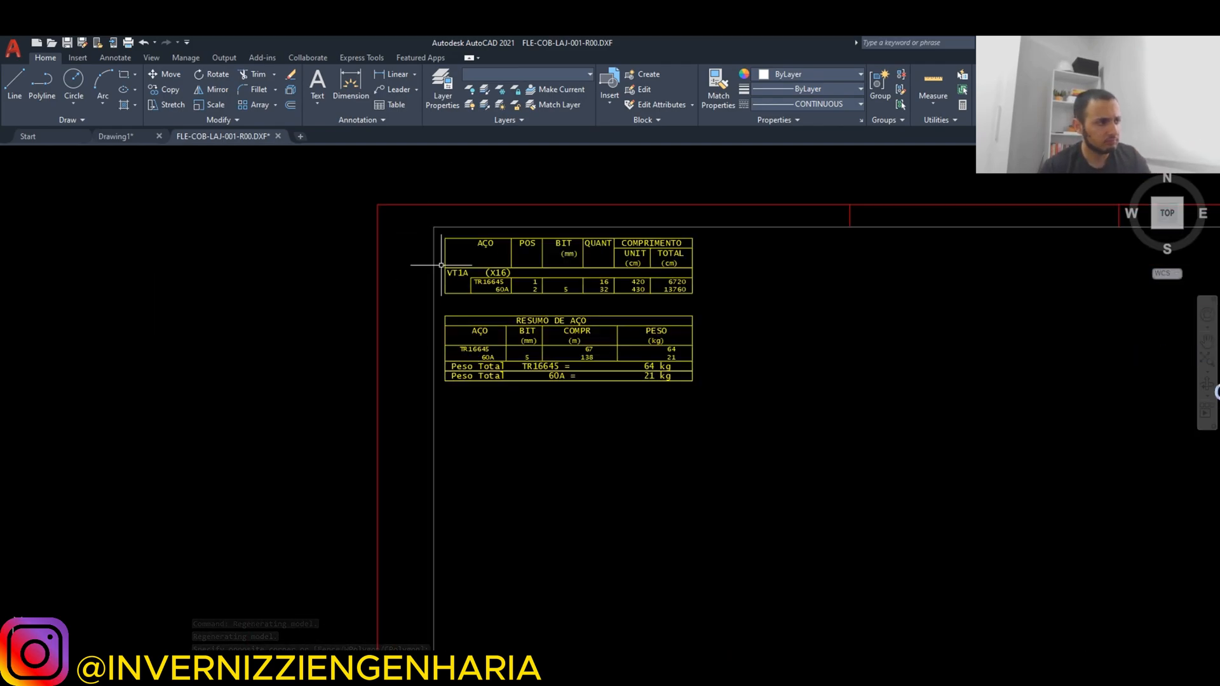
{"action": "scroll", "coordinate": [643, 330], "scroll_direction": "down", "scroll_amount": 4}
{"action": "type", "text": "move"}
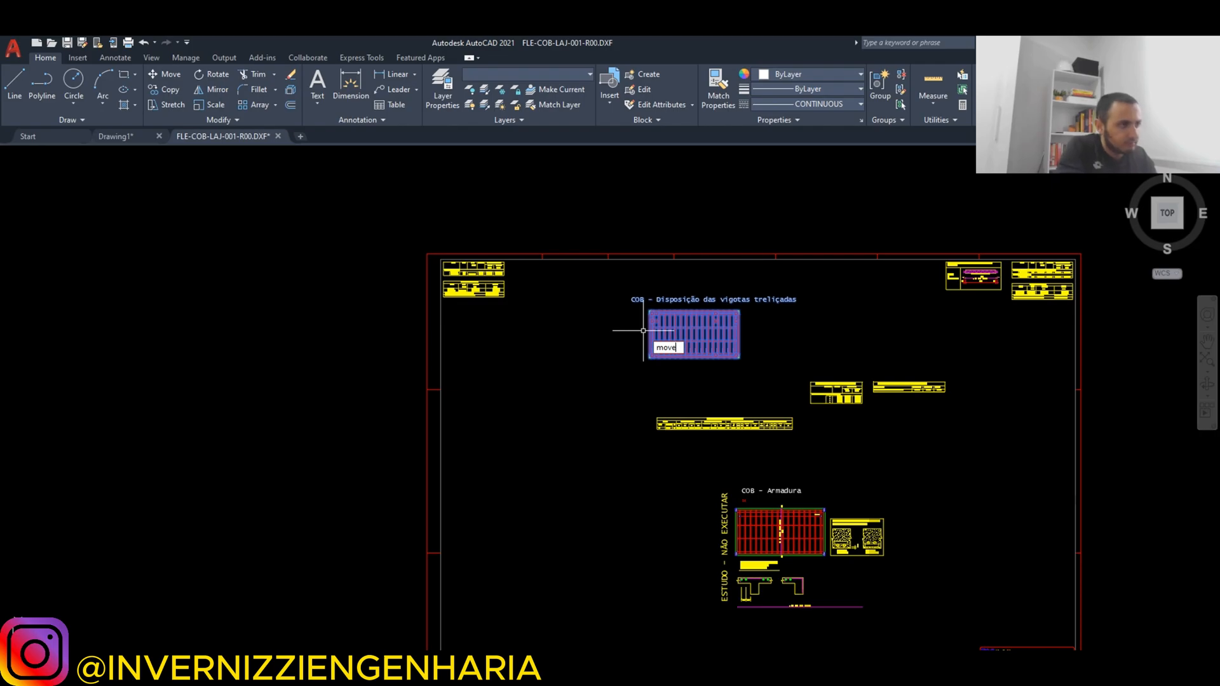
{"action": "key", "text": "Return"}
{"action": "scroll", "coordinate": [643, 330], "scroll_direction": "up", "scroll_amount": 2}
{"action": "left_click", "coordinate": [659, 326]}
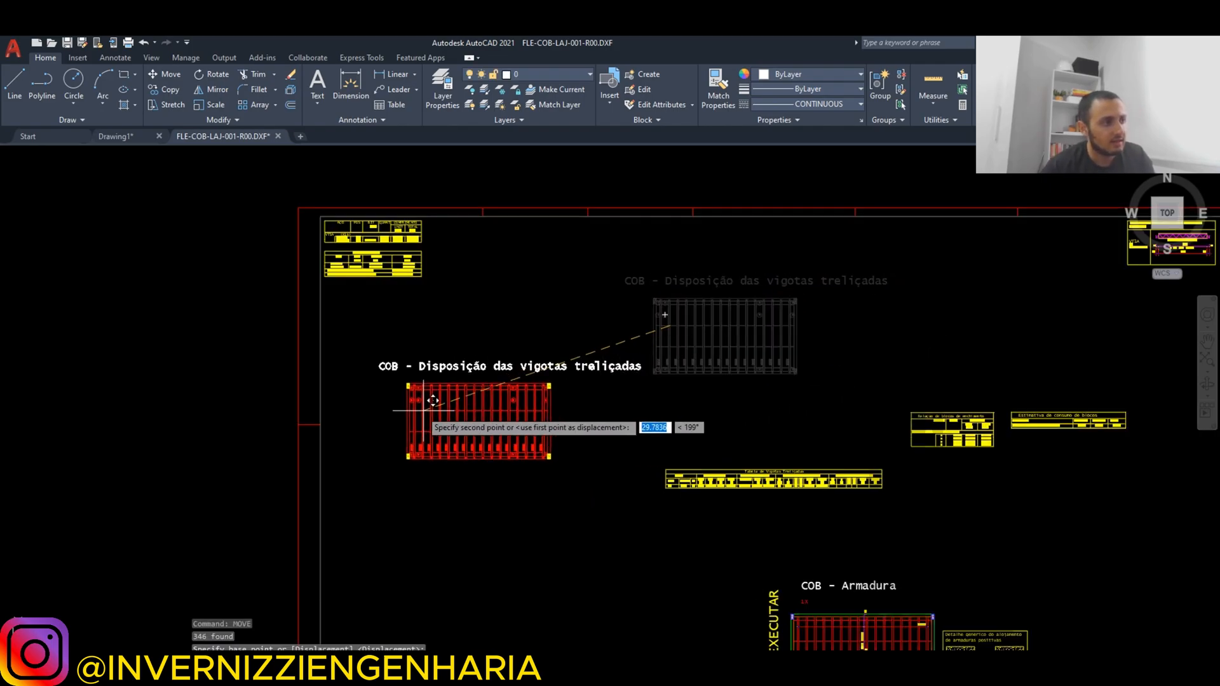
{"action": "left_click", "coordinate": [381, 334]}
Move the VT1A steel list and its Resumo de Aço table beneath the COB reinforcement steel tables along the sheet's right margin.
{"action": "scroll", "coordinate": [374, 257], "scroll_direction": "up", "scroll_amount": 5}
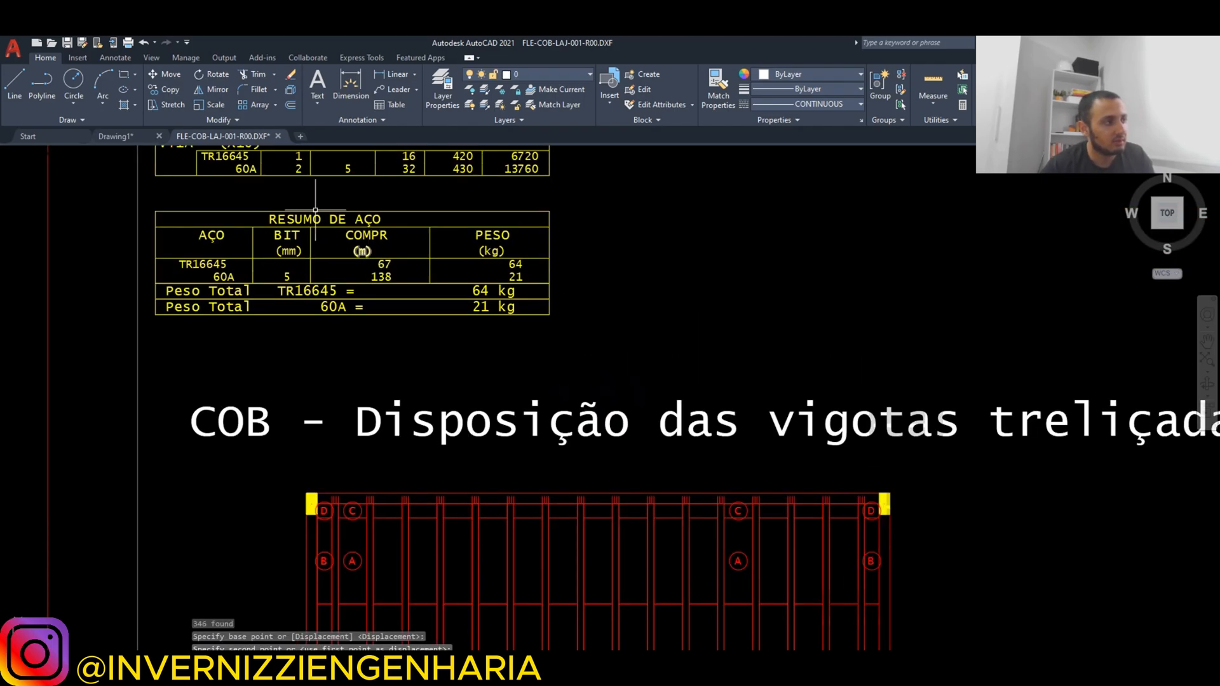
{"action": "scroll", "coordinate": [445, 356], "scroll_direction": "down", "scroll_amount": 2}
{"action": "left_click", "coordinate": [263, 195]}
{"action": "left_click", "coordinate": [591, 371]}
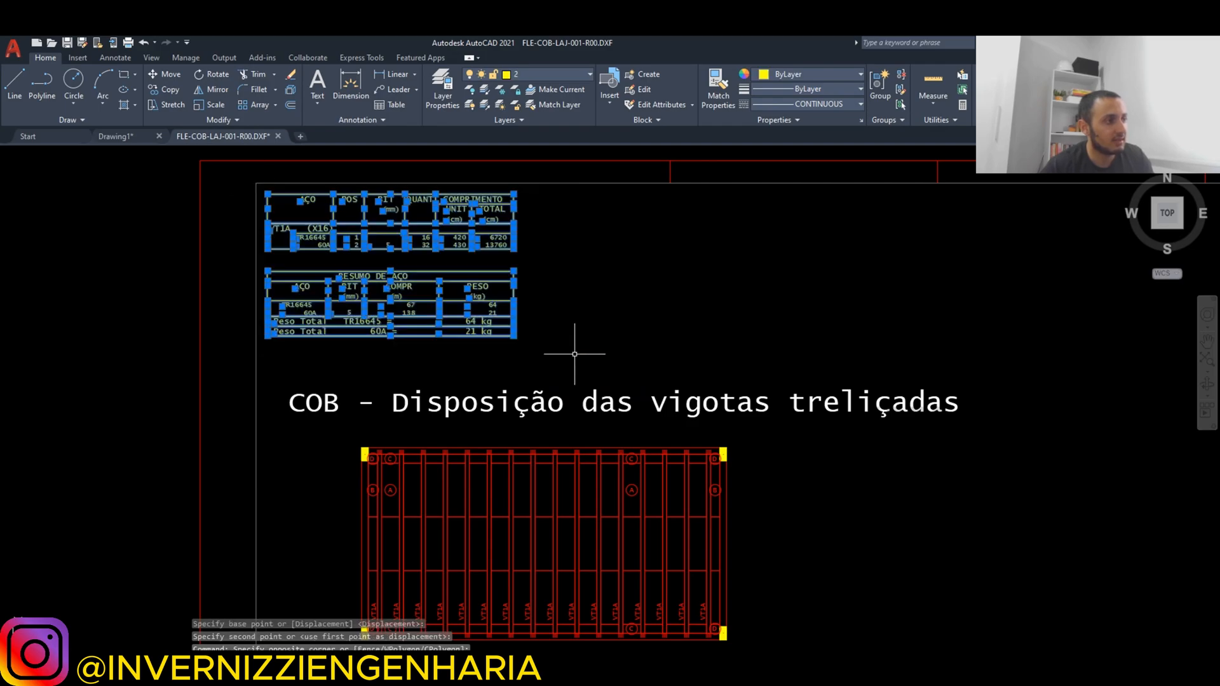
{"action": "type", "text": "m"}
{"action": "key", "text": "Return"}
{"action": "left_click", "coordinate": [378, 245]}
{"action": "scroll", "coordinate": [299, 305], "scroll_direction": "down", "scroll_amount": 5}
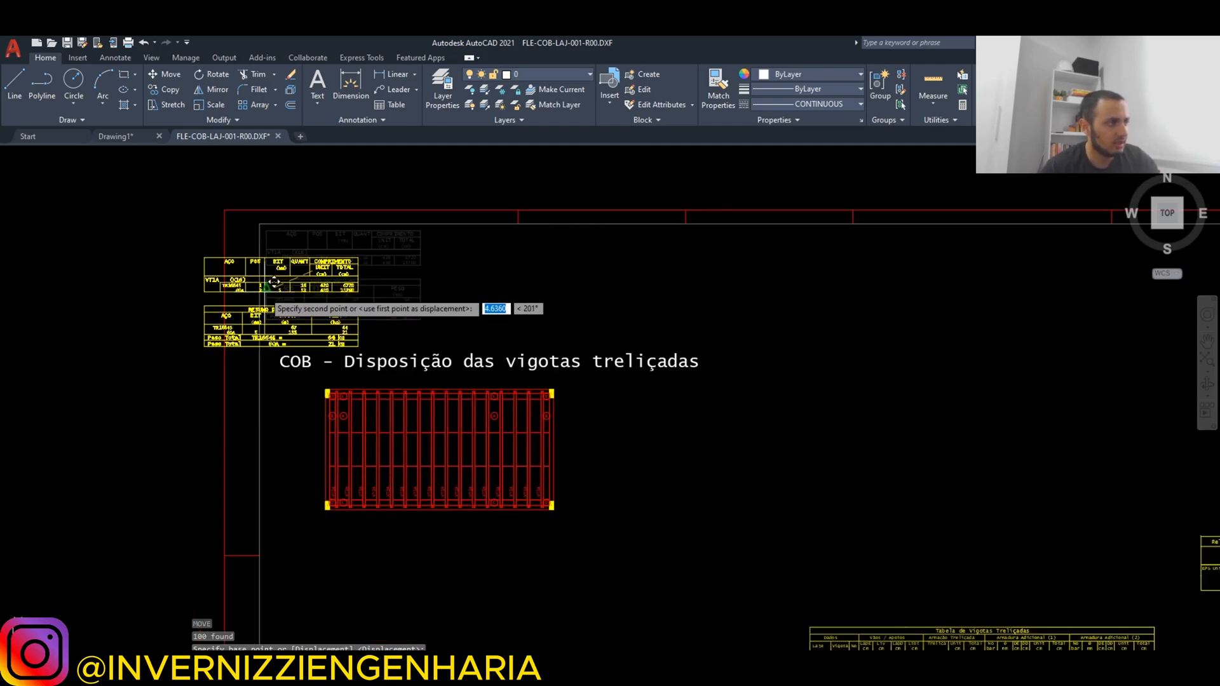
{"action": "scroll", "coordinate": [604, 298], "scroll_direction": "up", "scroll_amount": 3}
{"action": "scroll", "coordinate": [556, 429], "scroll_direction": "up", "scroll_amount": 3}
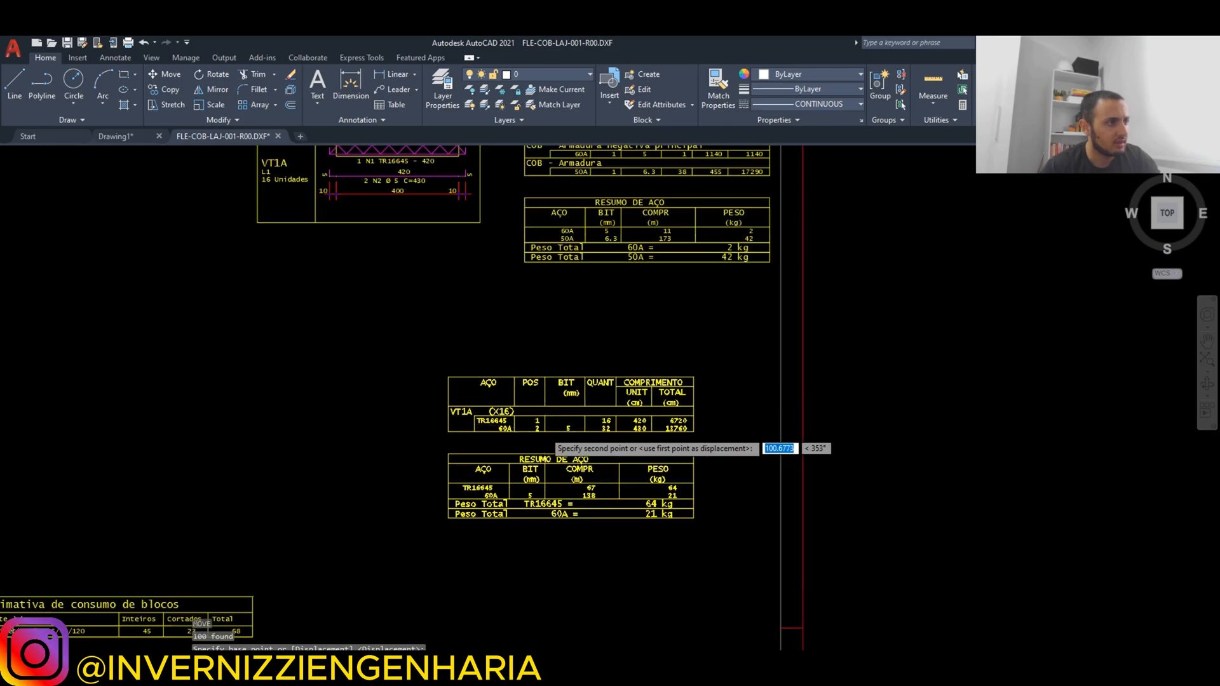
{"action": "scroll", "coordinate": [785, 346], "scroll_direction": "down", "scroll_amount": 3}
{"action": "scroll", "coordinate": [786, 336], "scroll_direction": "up", "scroll_amount": 5}
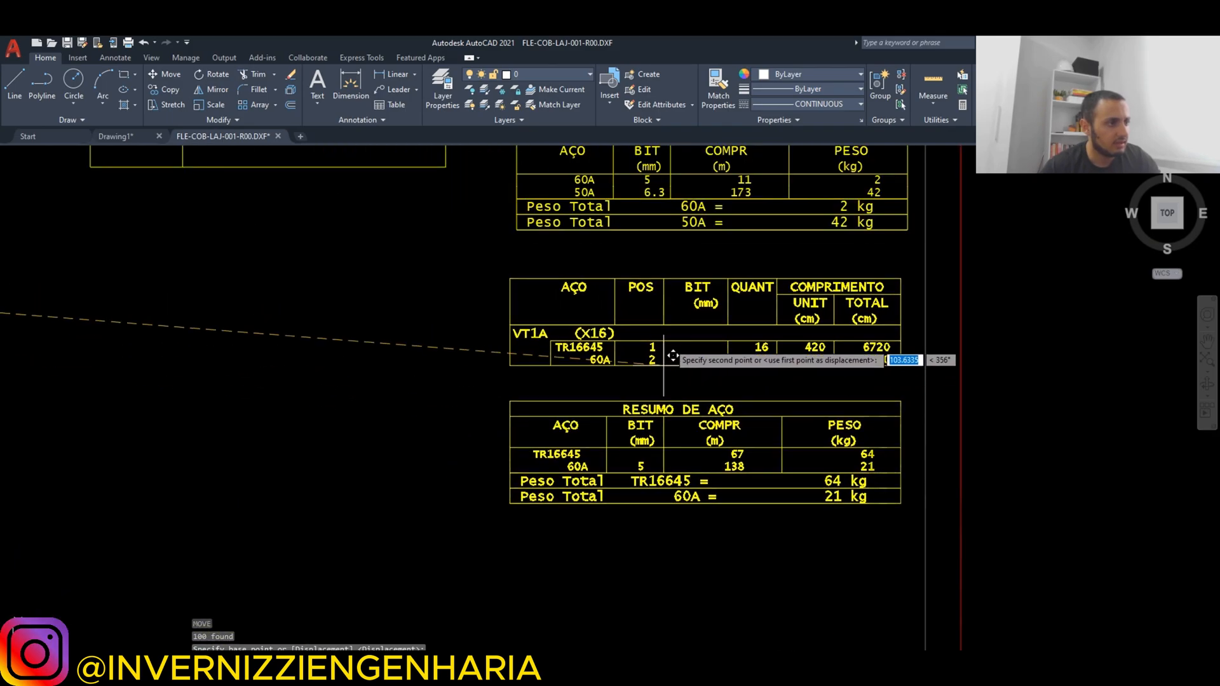
{"action": "scroll", "coordinate": [667, 360], "scroll_direction": "down", "scroll_amount": 3}
{"action": "left_click", "coordinate": [690, 379]}
Move the Relação de blocos de enchimento and Estimativa de consumo de blocos tables up beneath the VT1A joist fabrication detail.
{"action": "scroll", "coordinate": [690, 379], "scroll_direction": "down", "scroll_amount": 3}
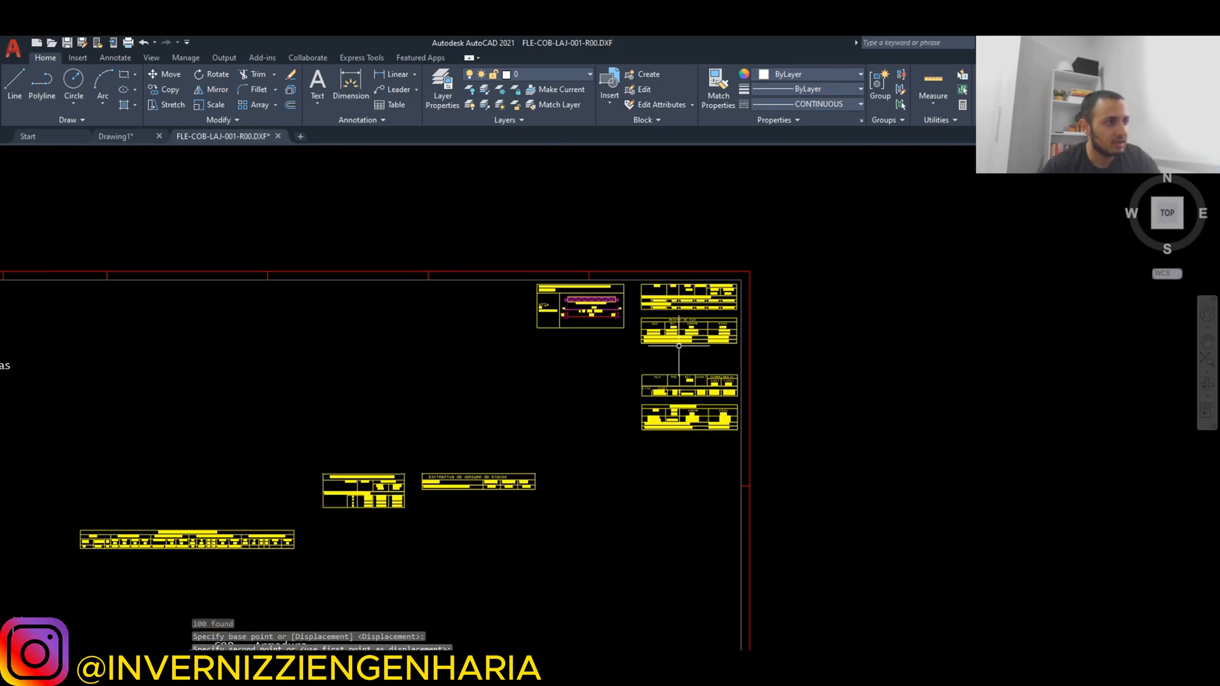
{"action": "scroll", "coordinate": [594, 252], "scroll_direction": "up", "scroll_amount": 5}
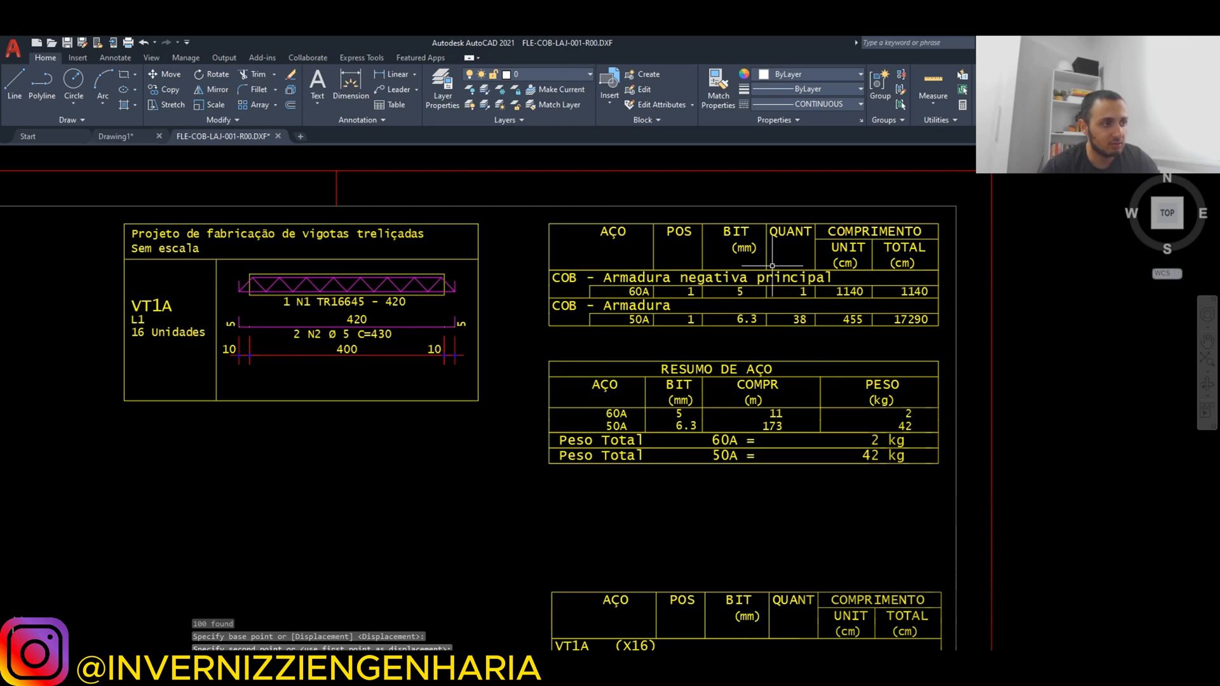
{"action": "scroll", "coordinate": [831, 288], "scroll_direction": "down", "scroll_amount": 2}
{"action": "scroll", "coordinate": [408, 265], "scroll_direction": "up", "scroll_amount": 2}
{"action": "scroll", "coordinate": [594, 254], "scroll_direction": "down", "scroll_amount": 6}
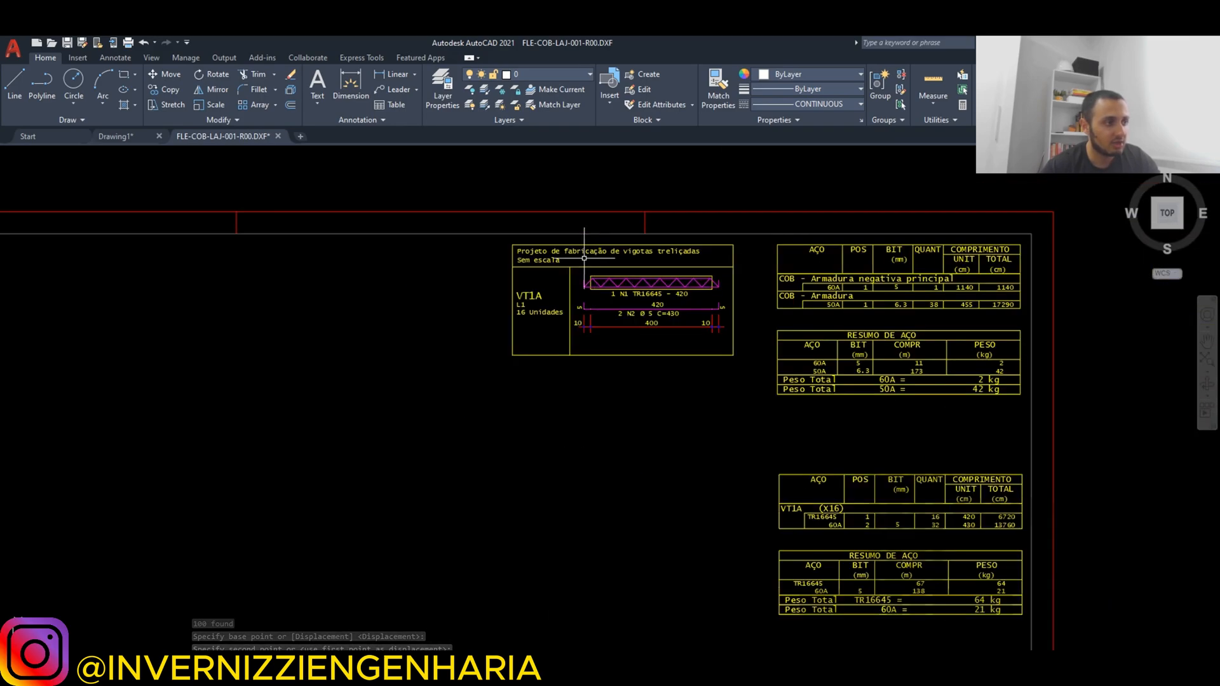
{"action": "scroll", "coordinate": [725, 307], "scroll_direction": "up", "scroll_amount": 4}
{"action": "left_click", "coordinate": [580, 315]}
{"action": "left_click", "coordinate": [920, 428]}
{"action": "type", "text": "m"}
{"action": "key", "text": "space"}
{"action": "left_click", "coordinate": [870, 373]}
{"action": "scroll", "coordinate": [746, 502], "scroll_direction": "down", "scroll_amount": 4}
{"action": "scroll", "coordinate": [834, 392], "scroll_direction": "up", "scroll_amount": 6}
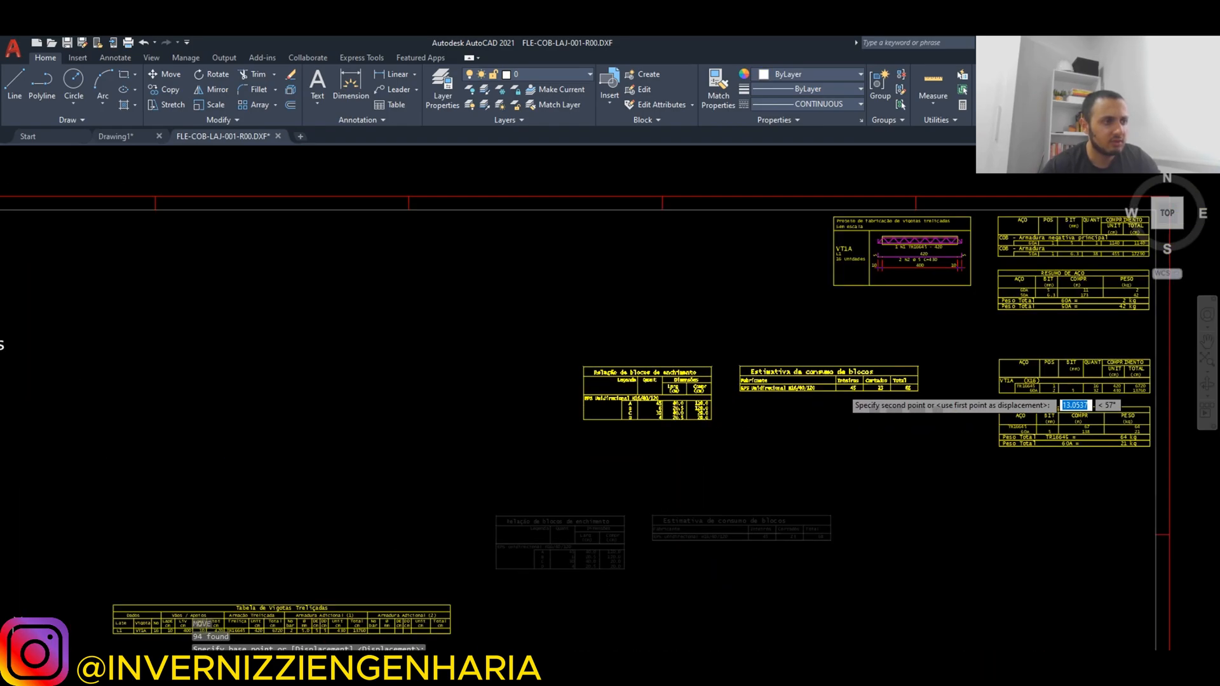
{"action": "left_click", "coordinate": [907, 312]}
Move the Tabela de Vigotas Treliçadas beneath the two filler block tables.
{"action": "scroll", "coordinate": [927, 285], "scroll_direction": "down", "scroll_amount": 4}
{"action": "scroll", "coordinate": [517, 387], "scroll_direction": "up", "scroll_amount": 2}
{"action": "left_click", "coordinate": [517, 387]}
{"action": "left_click", "coordinate": [817, 436]}
{"action": "scroll", "coordinate": [695, 426], "scroll_direction": "up", "scroll_amount": 3}
{"action": "type", "text": "m"}
{"action": "key", "text": "space"}
{"action": "left_click", "coordinate": [695, 434]}
{"action": "scroll", "coordinate": [572, 483], "scroll_direction": "down", "scroll_amount": 4}
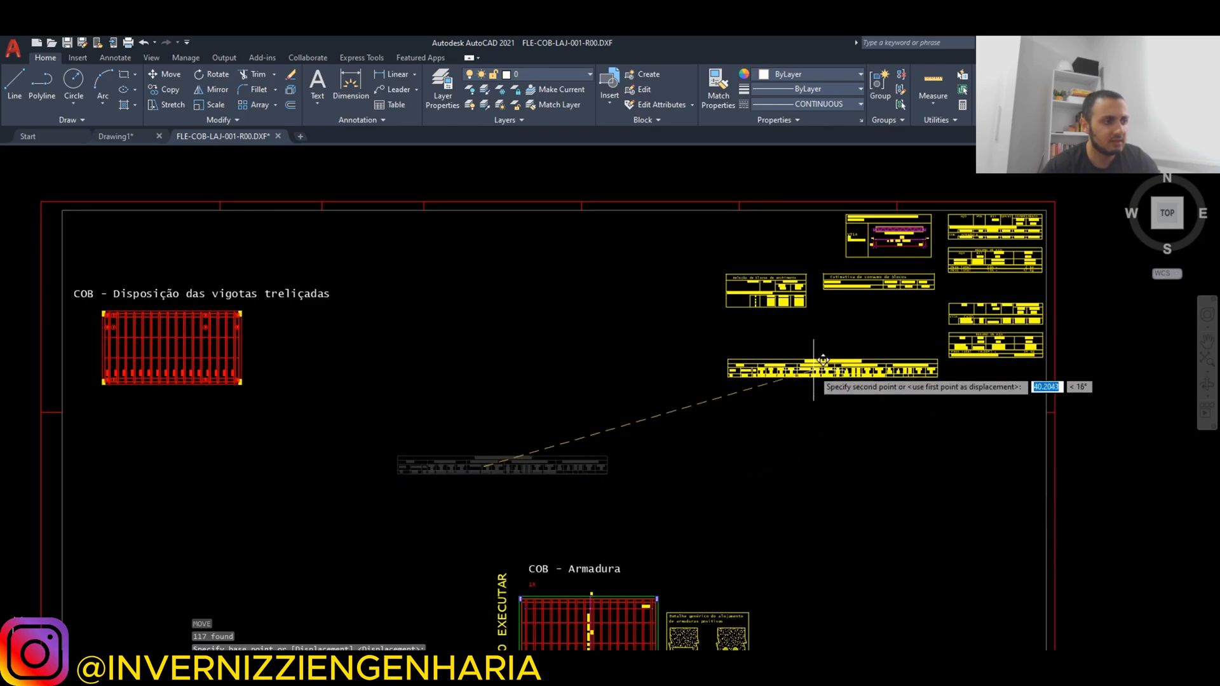
{"action": "scroll", "coordinate": [814, 337], "scroll_direction": "down", "scroll_amount": 2}
Delete the vertical "ESTUDO - NÃO EXECUTAR" text beside the COB - Armadura drawing.
{"action": "scroll", "coordinate": [769, 371], "scroll_direction": "up", "scroll_amount": 8}
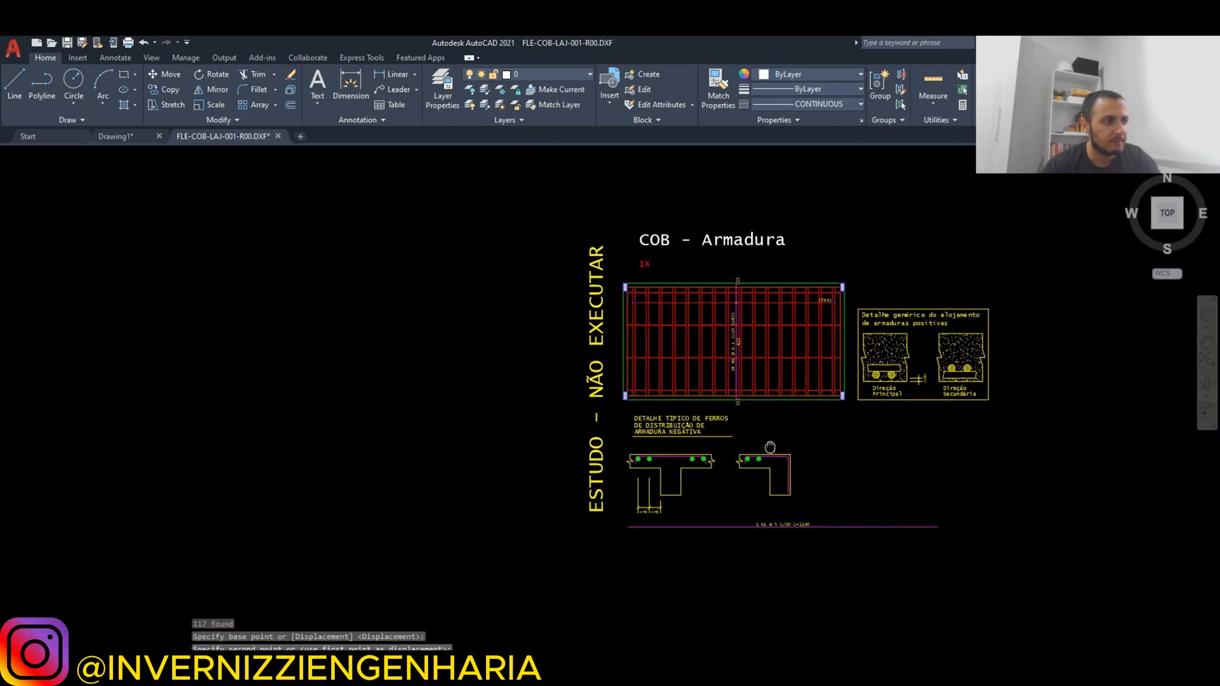
{"action": "left_click", "coordinate": [599, 346]}
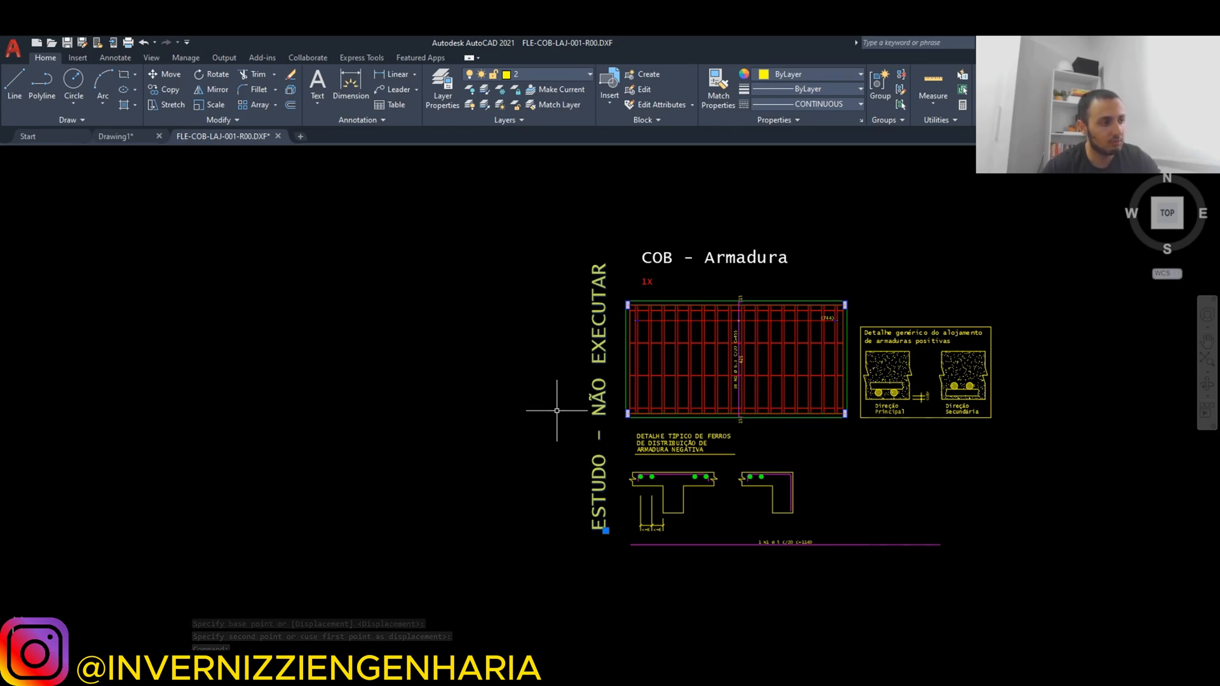
{"action": "key", "text": "Delete"}
{"action": "scroll", "coordinate": [582, 207], "scroll_direction": "down", "scroll_amount": 3}
{"action": "left_click", "coordinate": [582, 210]}
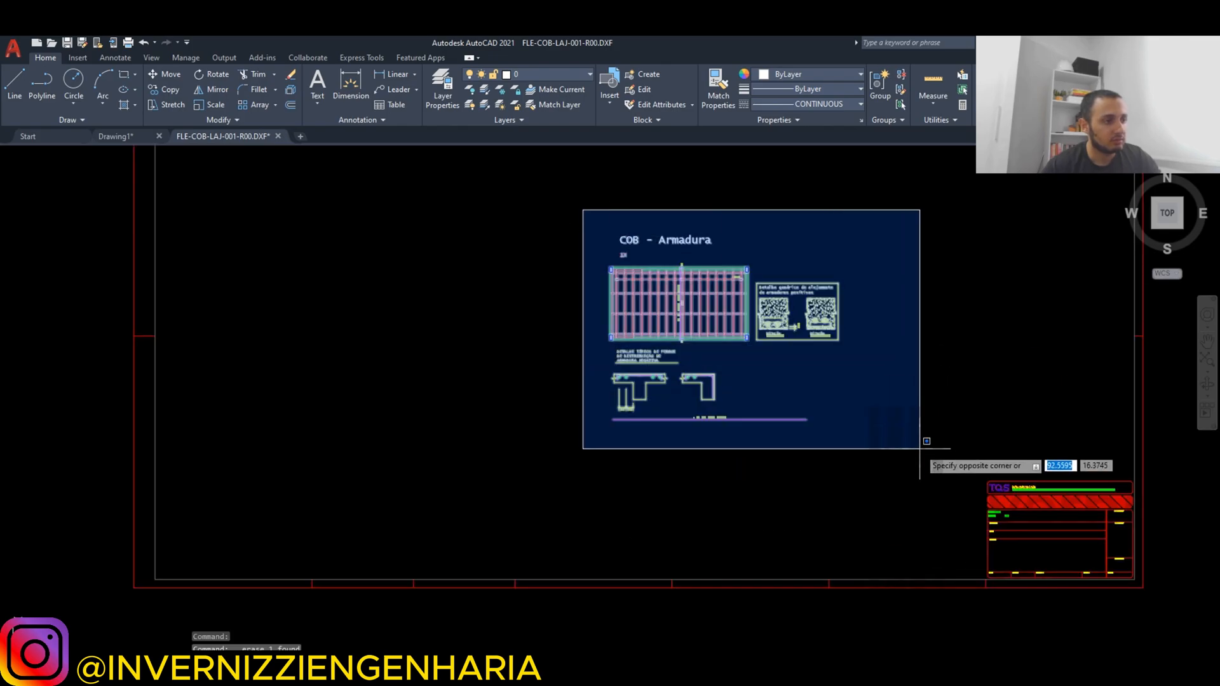
{"action": "left_click", "coordinate": [899, 462]}
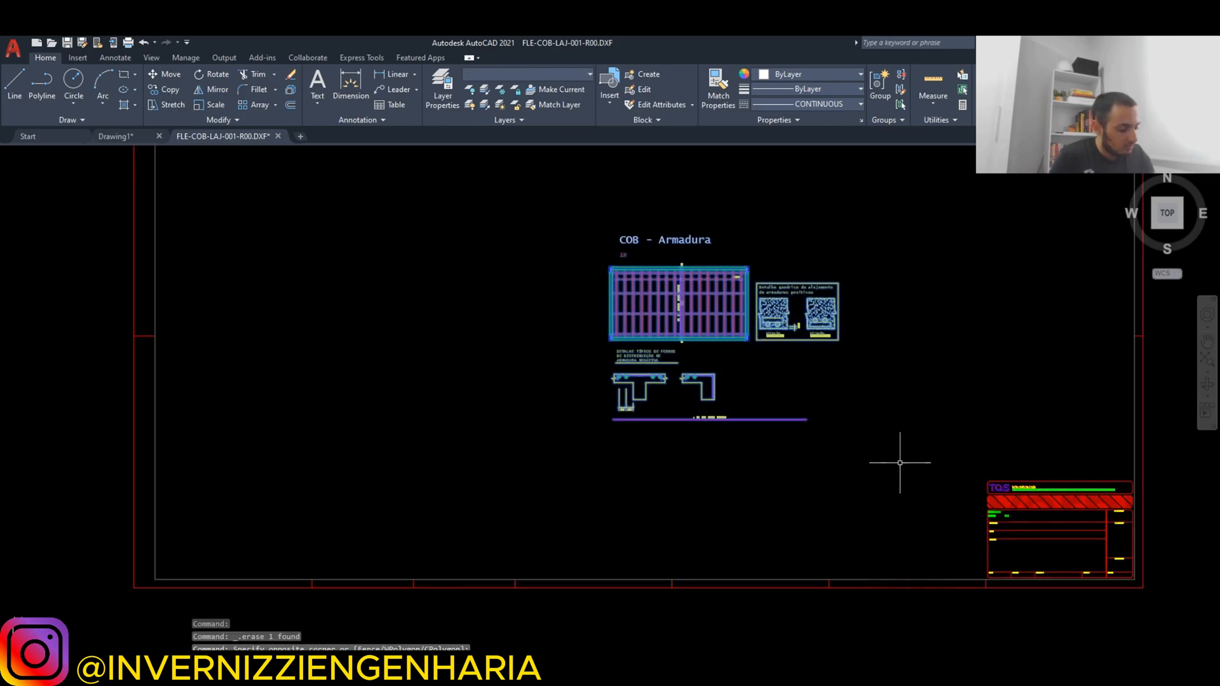
{"action": "type", "text": "movre"}
{"action": "key", "text": "Return"}
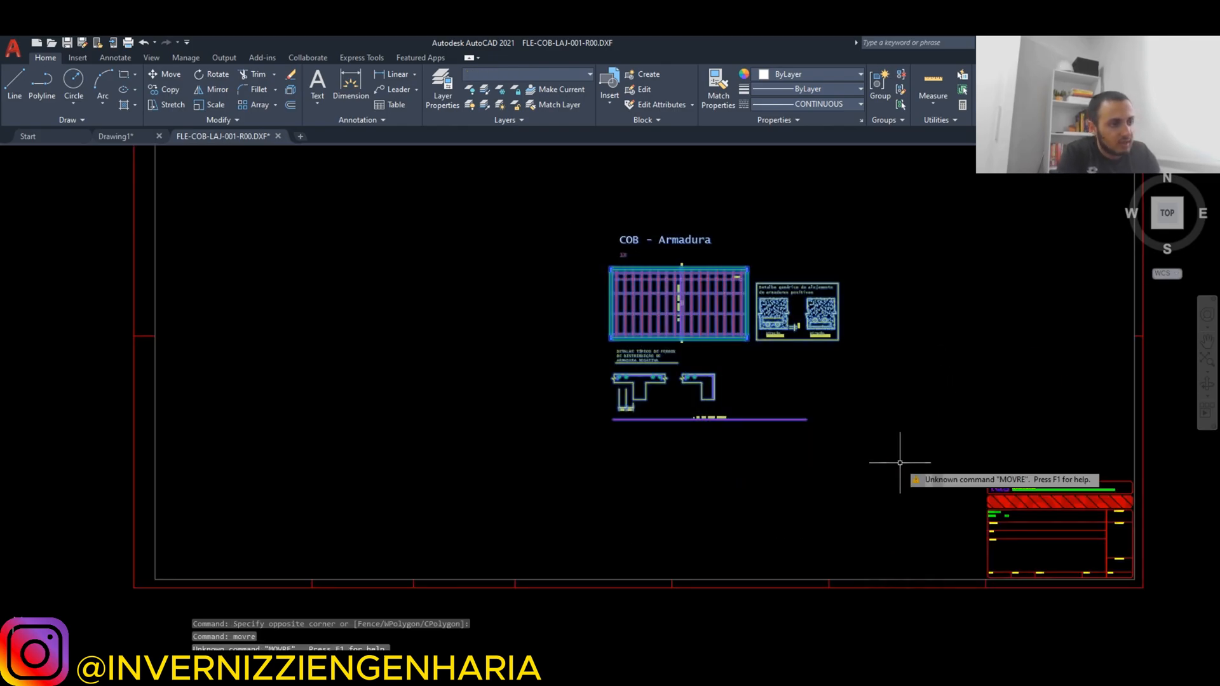
{"action": "key", "text": "Escape"}
{"action": "key", "text": "Escape"}
Move the COB - Armadura drawing with its title and typical details beneath the COB - Disposição das vigotas treliçadas plan.
{"action": "left_click", "coordinate": [566, 204]}
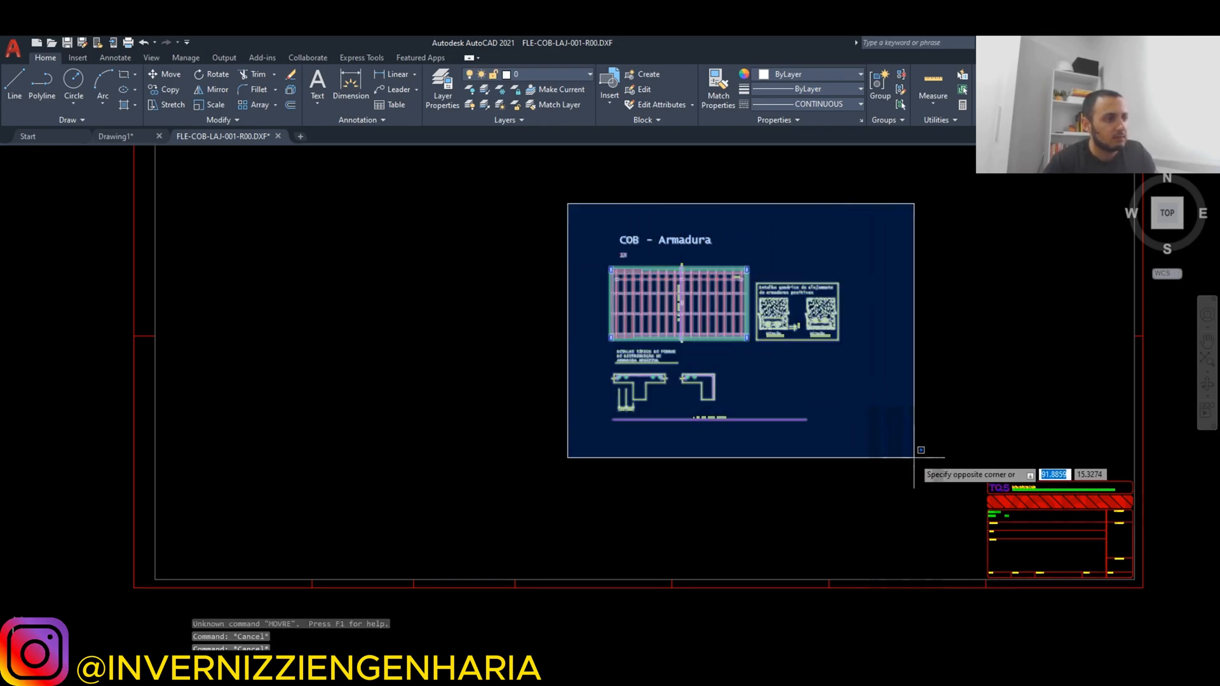
{"action": "left_click", "coordinate": [913, 457]}
{"action": "type", "text": "mo"}
{"action": "key", "text": "Return"}
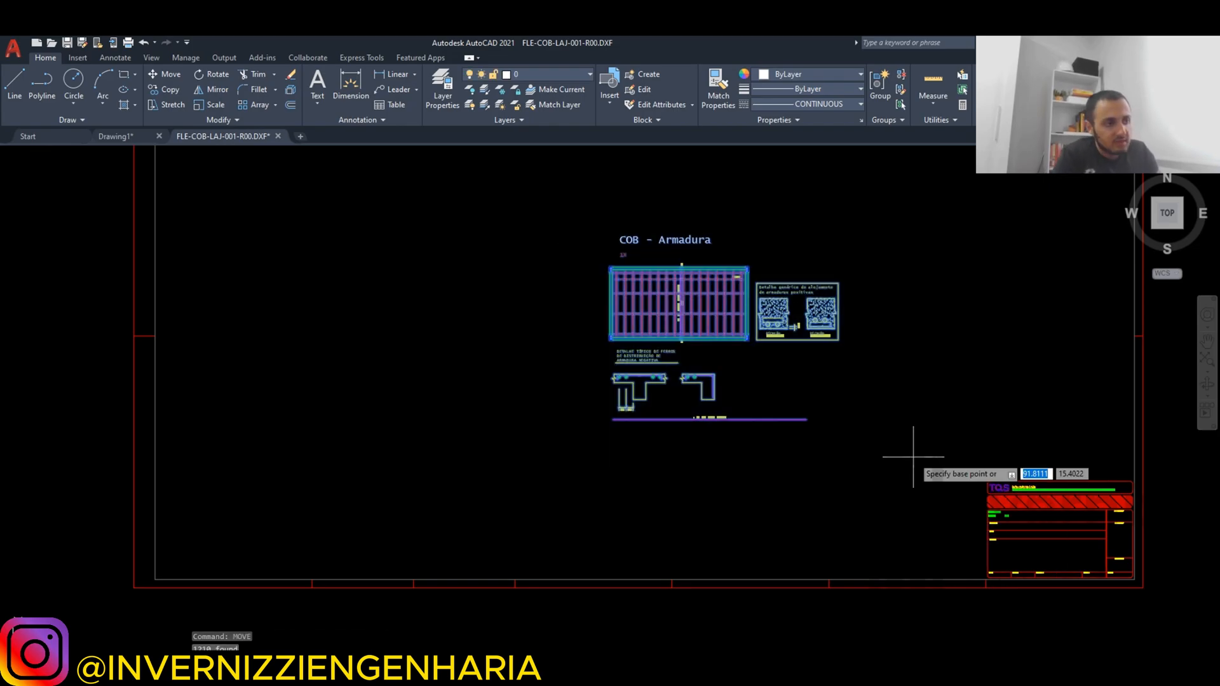
{"action": "left_click", "coordinate": [787, 366]}
{"action": "scroll", "coordinate": [626, 340], "scroll_direction": "down", "scroll_amount": 4}
{"action": "scroll", "coordinate": [591, 470], "scroll_direction": "up", "scroll_amount": 2}
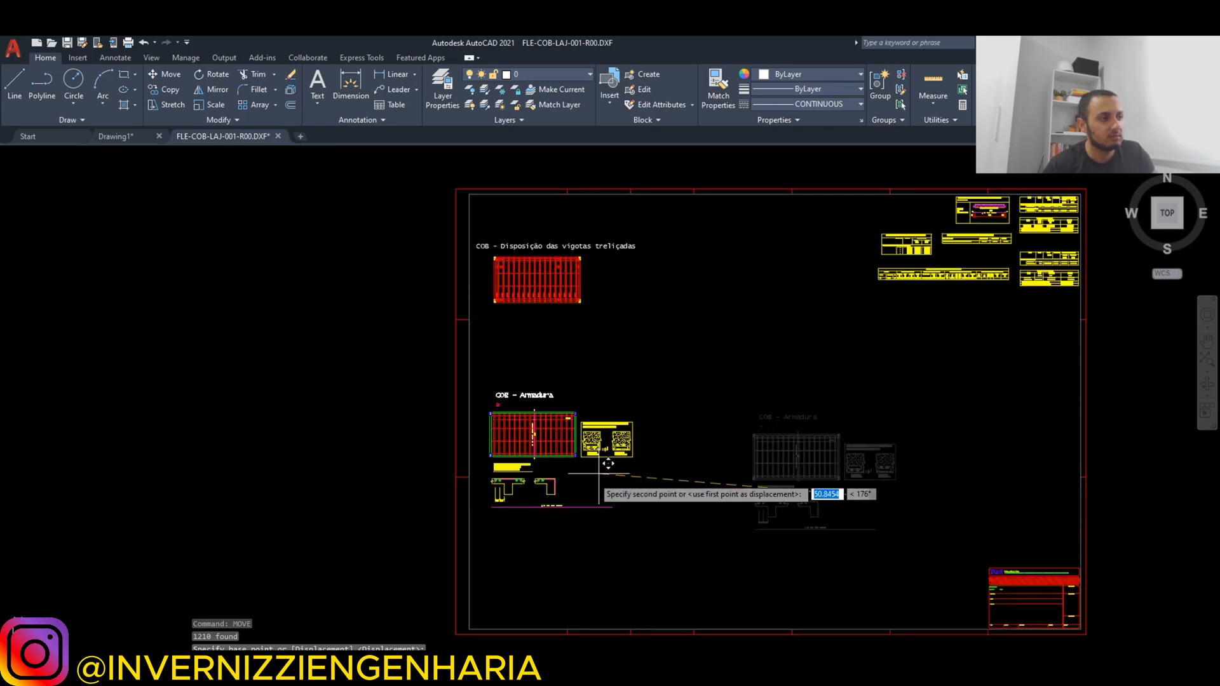
{"action": "left_click", "coordinate": [603, 426]}
Examine the rearranged sheet, covering the joist layout plan, the reinforcement drawing, the joist and steel tables, and the title block.
{"action": "scroll", "coordinate": [591, 413], "scroll_direction": "up", "scroll_amount": 2}
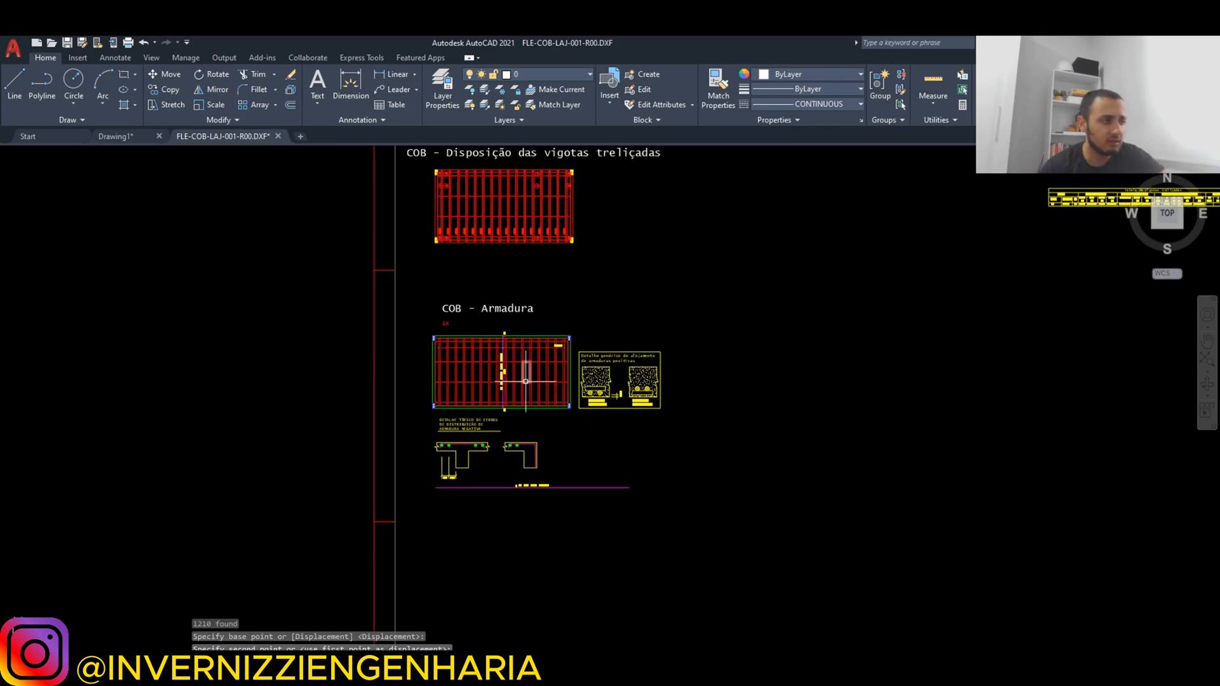
{"action": "scroll", "coordinate": [548, 314], "scroll_direction": "down", "scroll_amount": 4}
{"action": "scroll", "coordinate": [544, 321], "scroll_direction": "up", "scroll_amount": 2}
{"action": "scroll", "coordinate": [545, 316], "scroll_direction": "down", "scroll_amount": 3}
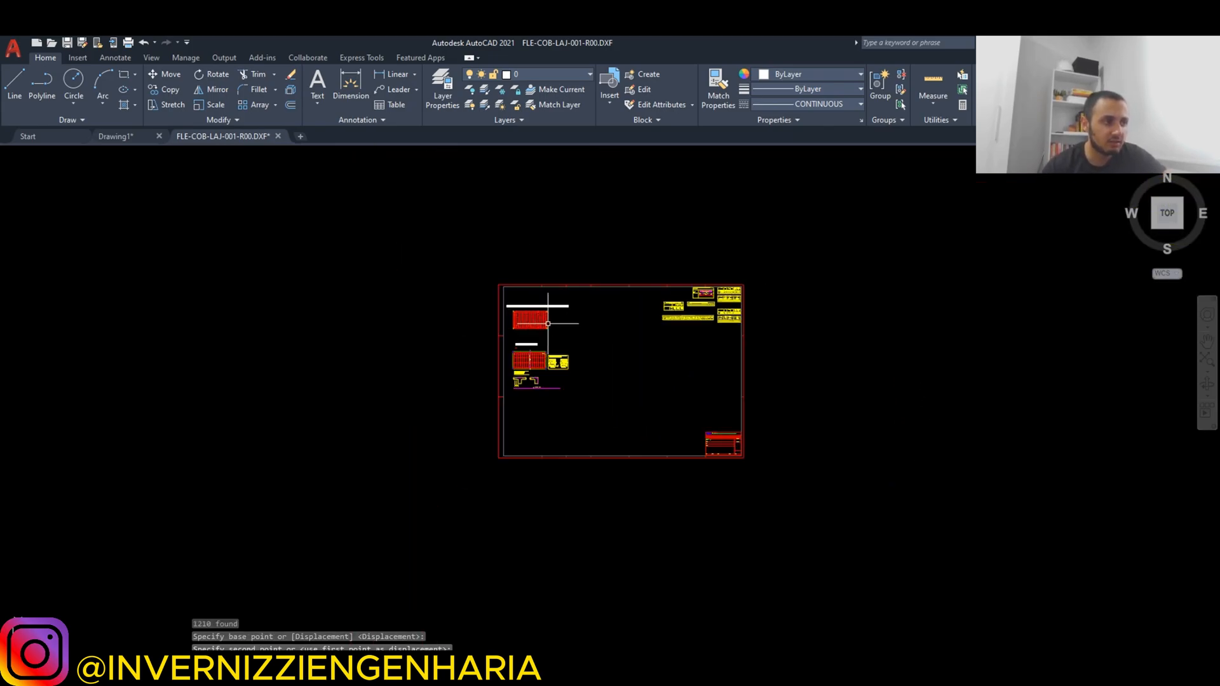
{"action": "scroll", "coordinate": [667, 279], "scroll_direction": "up", "scroll_amount": 4}
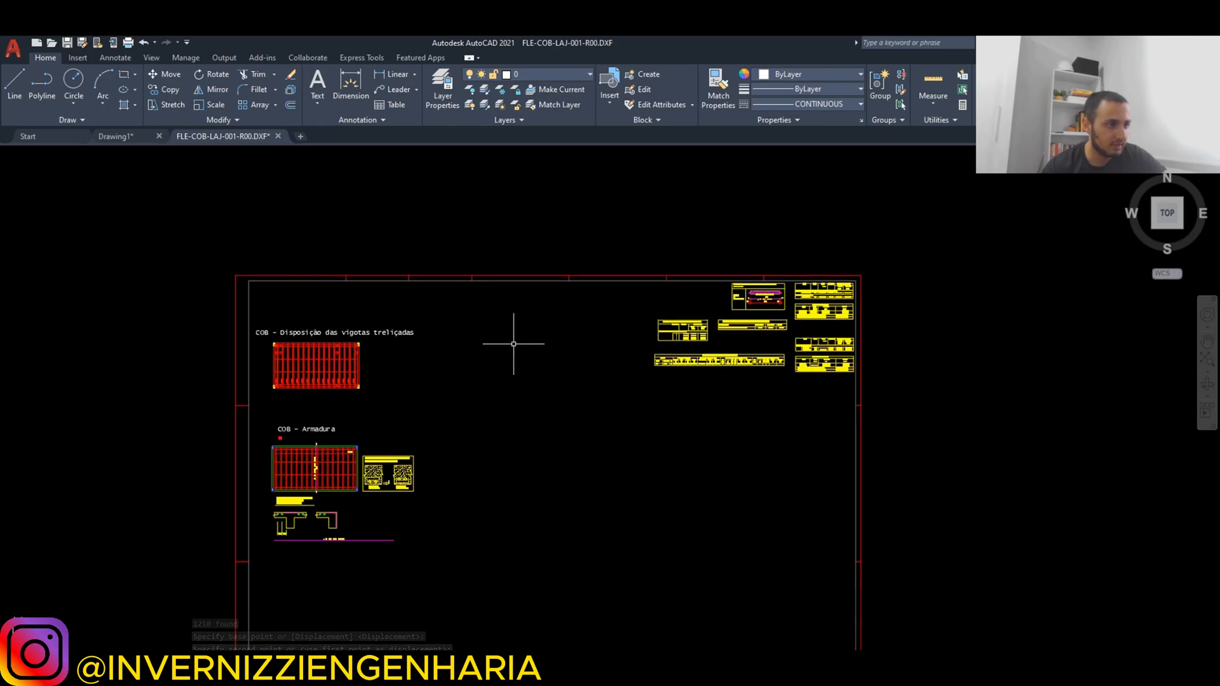
{"action": "middle_click_drag", "start_coordinate": [530, 398], "coordinate": [583, 356]}
{"action": "scroll", "coordinate": [600, 318], "scroll_direction": "up", "scroll_amount": 2}
{"action": "scroll", "coordinate": [606, 322], "scroll_direction": "down", "scroll_amount": 2}
{"action": "scroll", "coordinate": [563, 330], "scroll_direction": "up", "scroll_amount": 2}
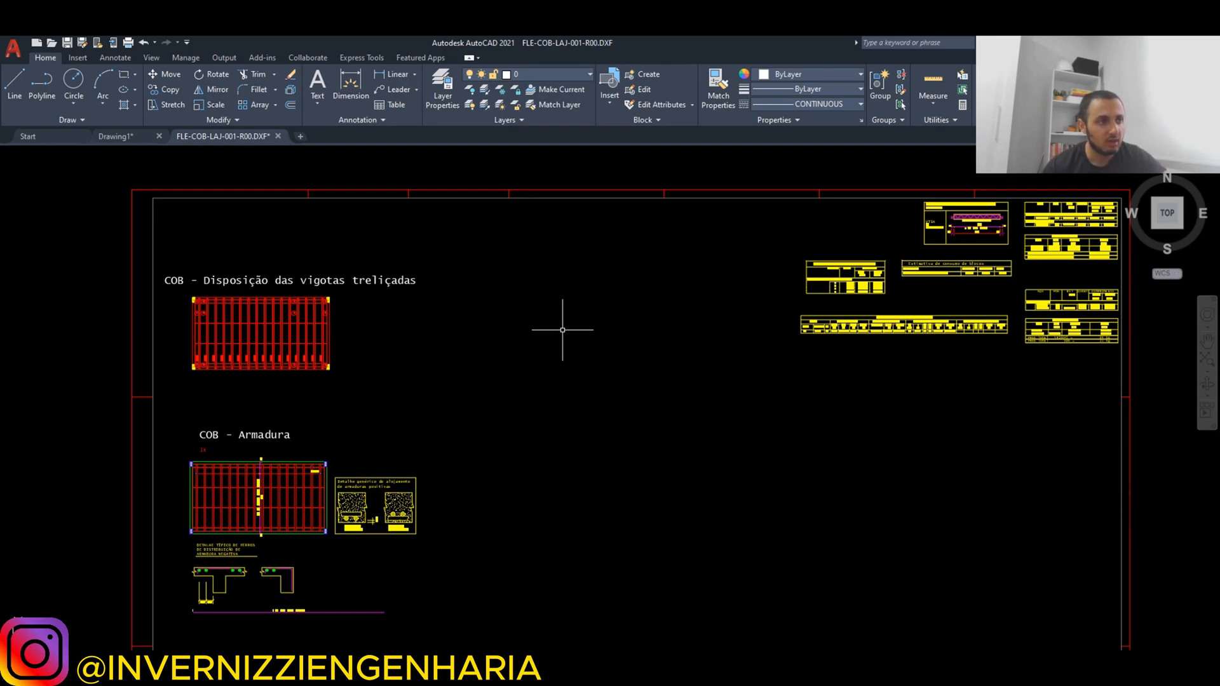
{"action": "scroll", "coordinate": [428, 253], "scroll_direction": "up", "scroll_amount": 2}
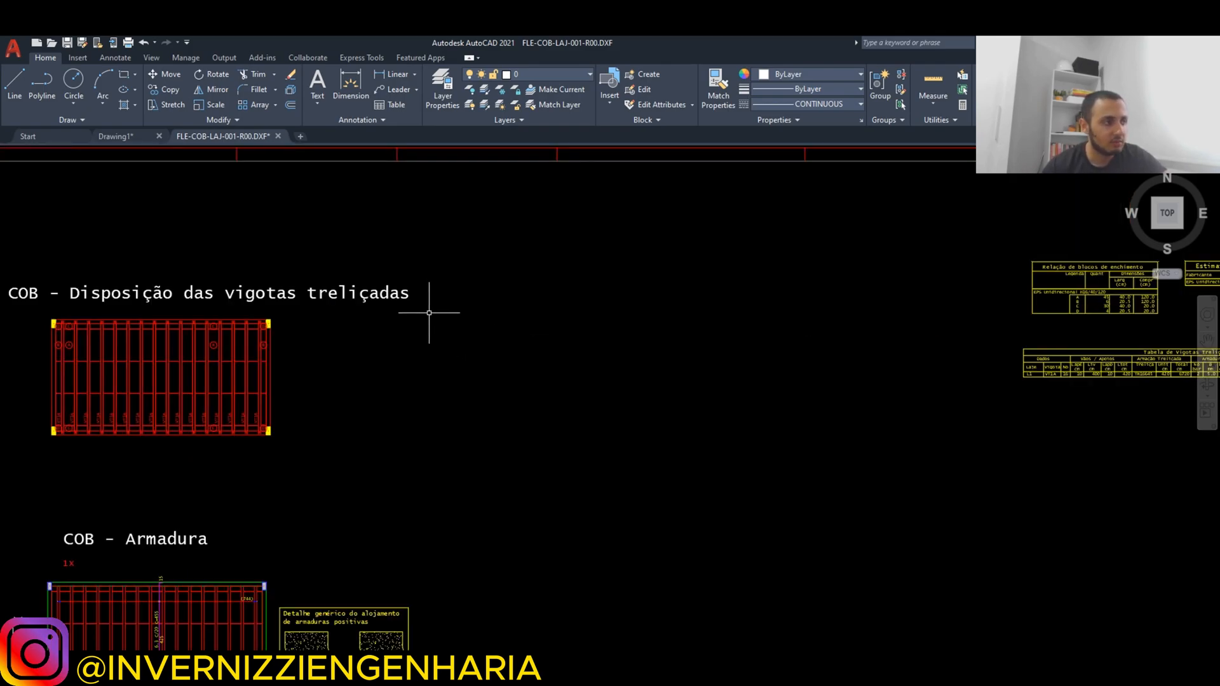
{"action": "scroll", "coordinate": [431, 311], "scroll_direction": "down", "scroll_amount": 4}
{"action": "scroll", "coordinate": [420, 270], "scroll_direction": "up", "scroll_amount": 2}
{"action": "scroll", "coordinate": [410, 330], "scroll_direction": "down", "scroll_amount": 2}
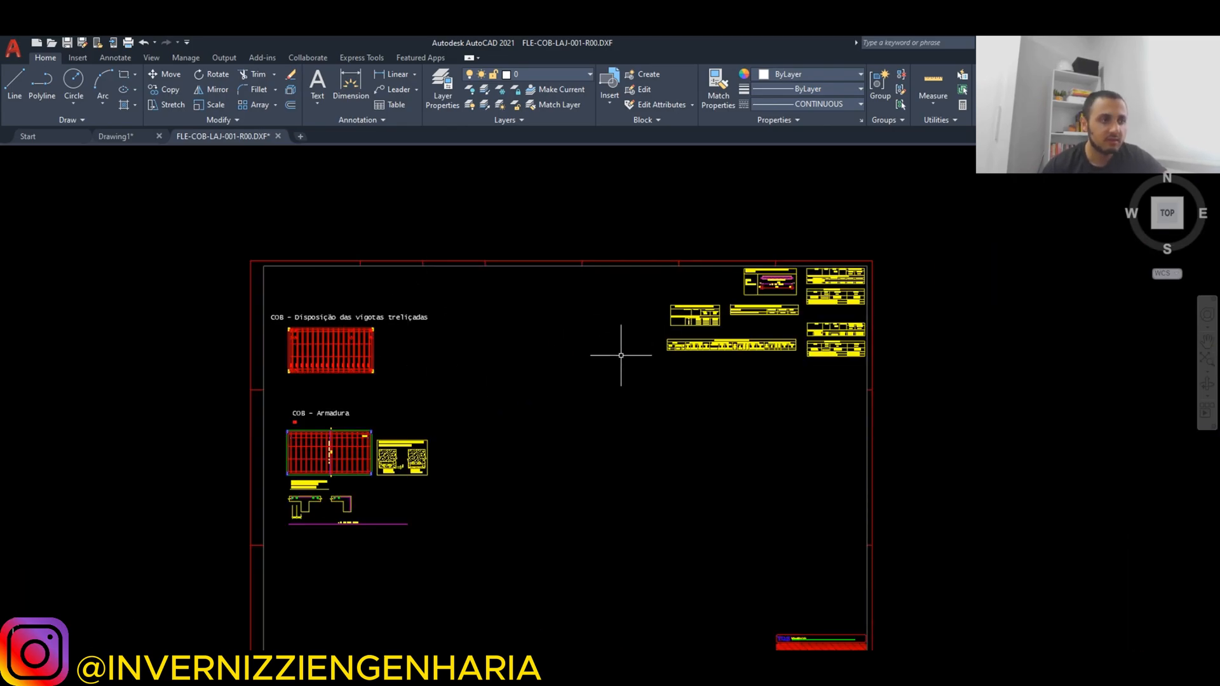
{"action": "scroll", "coordinate": [656, 341], "scroll_direction": "down", "scroll_amount": 4}
{"action": "scroll", "coordinate": [656, 341], "scroll_direction": "up", "scroll_amount": 4}
{"action": "scroll", "coordinate": [596, 376], "scroll_direction": "up", "scroll_amount": 2}
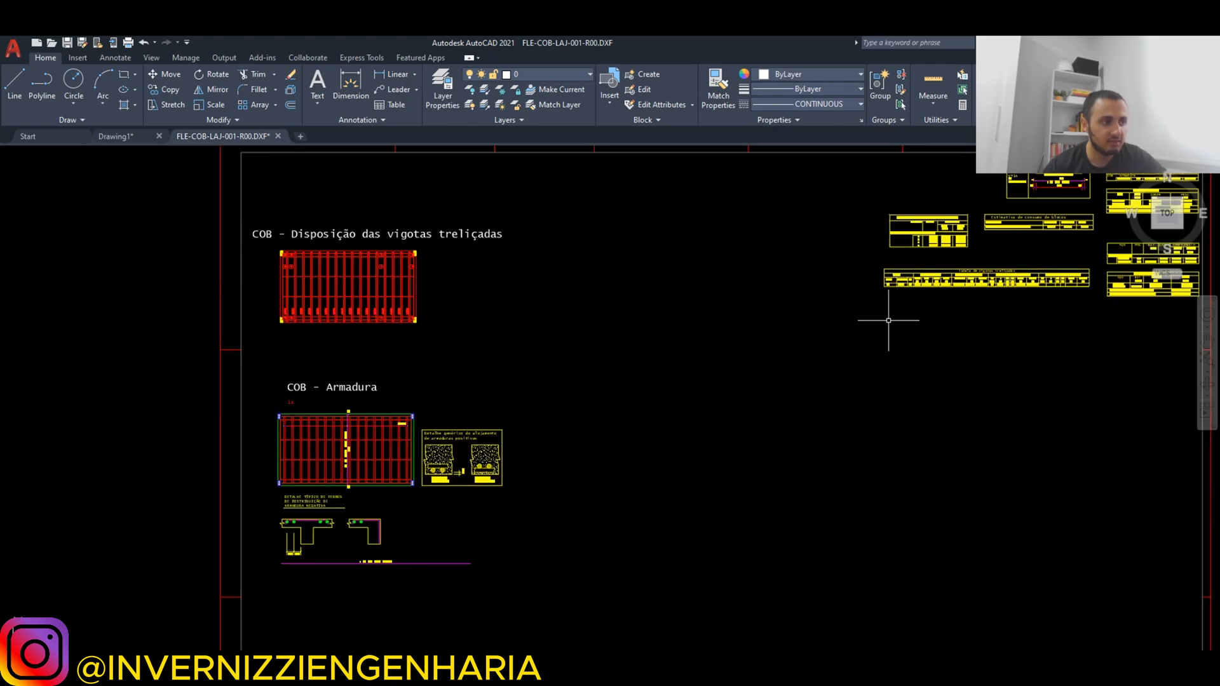
{"action": "scroll", "coordinate": [558, 422], "scroll_direction": "down", "scroll_amount": 4}
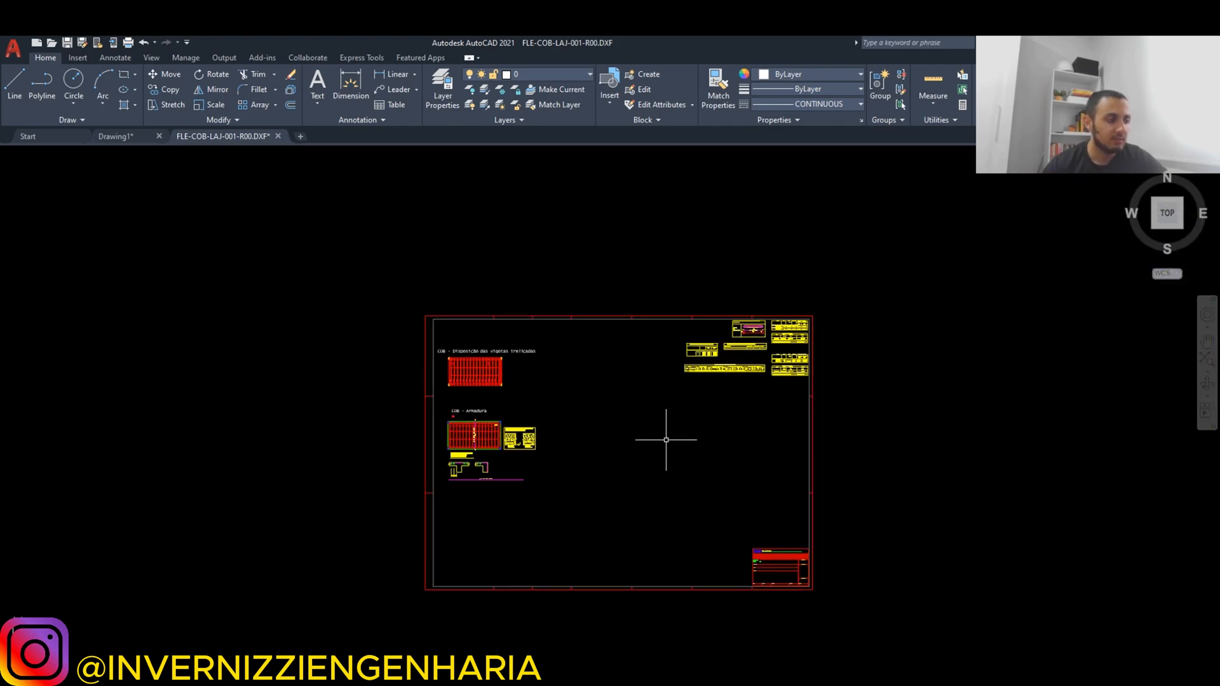
{"action": "scroll", "coordinate": [659, 430], "scroll_direction": "up", "scroll_amount": 2}
{"action": "mouse_move", "coordinate": [659, 430]}
{"action": "middle_mouse_down"}
{"action": "mouse_move", "coordinate": [737, 468]}
{"action": "mouse_move", "coordinate": [732, 478]}
{"action": "middle_mouse_up"}
{"action": "scroll", "coordinate": [480, 408], "scroll_direction": "up", "scroll_amount": 2}
{"action": "scroll", "coordinate": [661, 352], "scroll_direction": "down", "scroll_amount": 4}
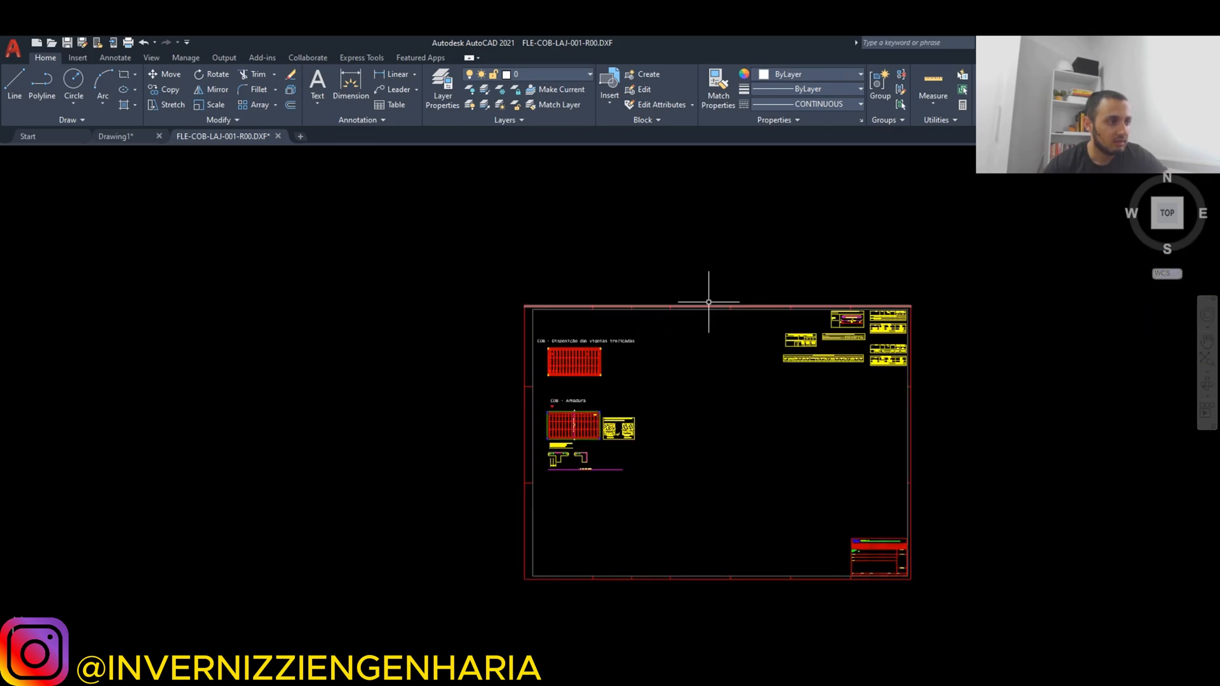
{"action": "scroll", "coordinate": [739, 301], "scroll_direction": "up", "scroll_amount": 4}
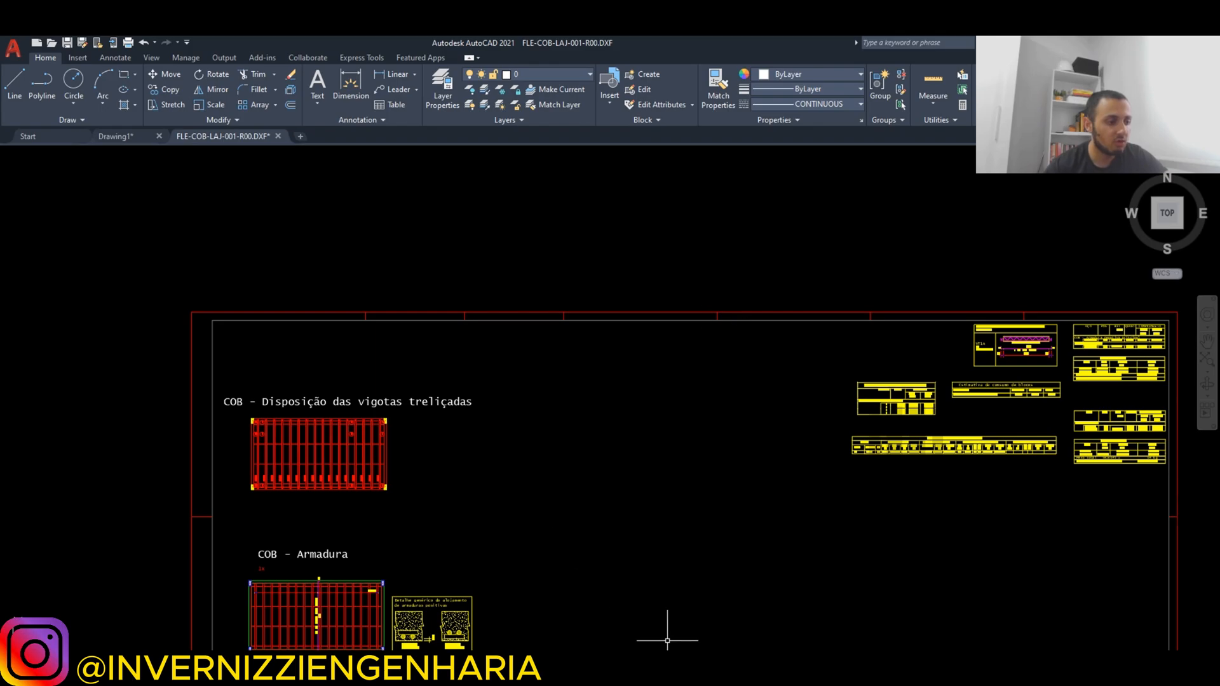
Switch to the TQS EAG editor, maximize its window, and examine the COB - Disposição das vigotas treliçadas drawing.
{"action": "left_click", "coordinate": [661, 671]}
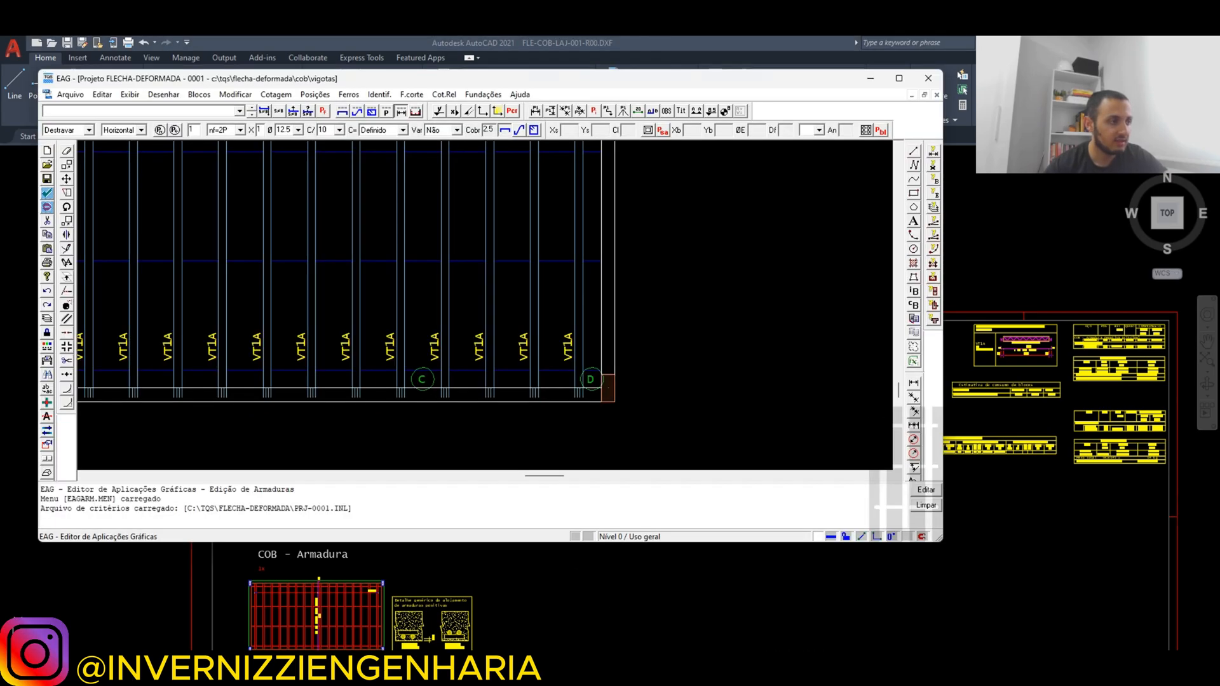
{"action": "left_click", "coordinate": [898, 78]}
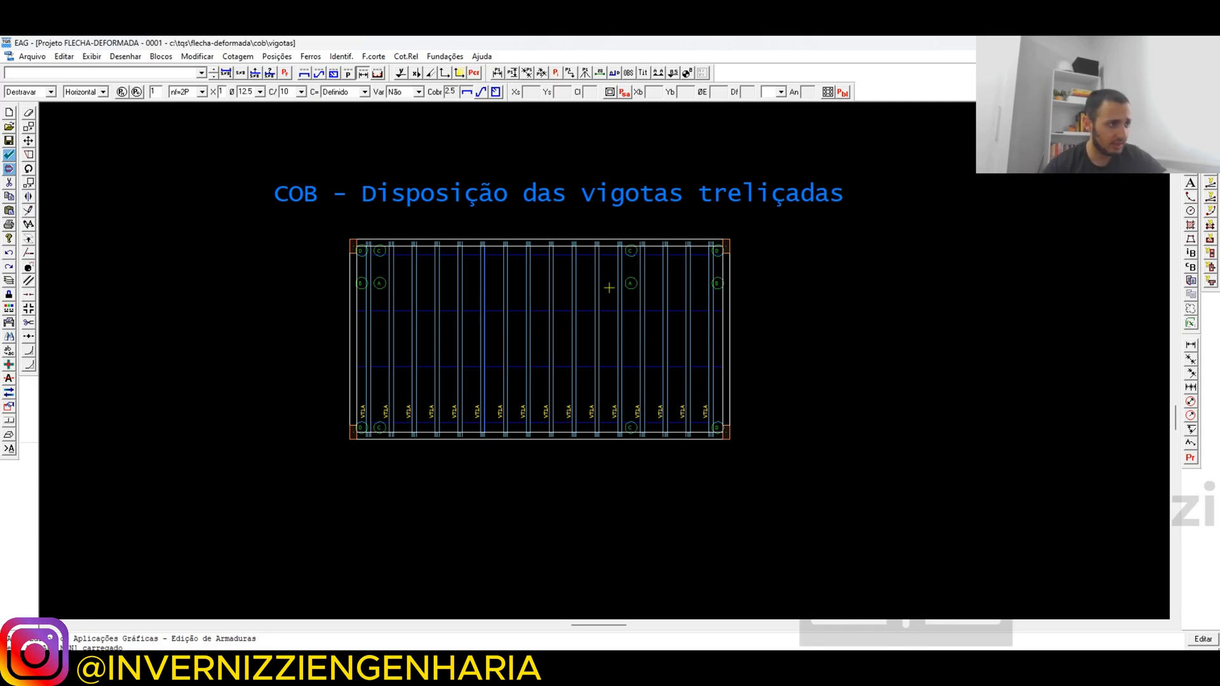
{"action": "scroll", "coordinate": [575, 369], "scroll_direction": "down", "scroll_amount": 1}
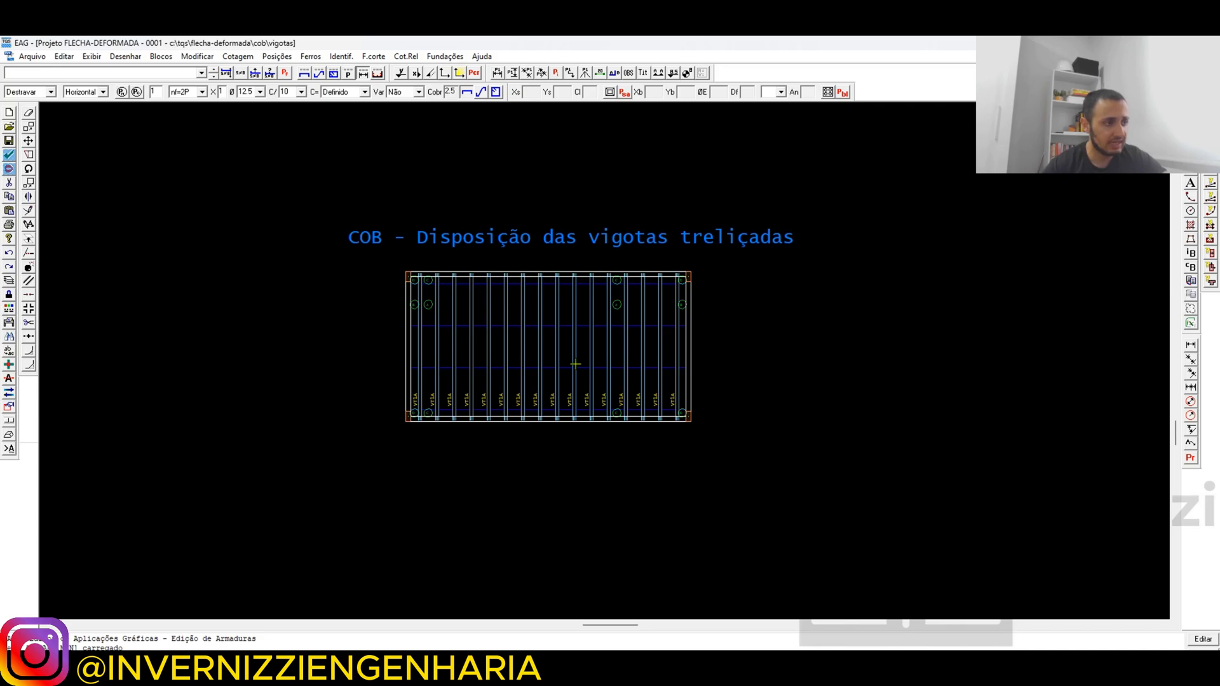
{"action": "scroll", "coordinate": [572, 373], "scroll_direction": "down", "scroll_amount": 2}
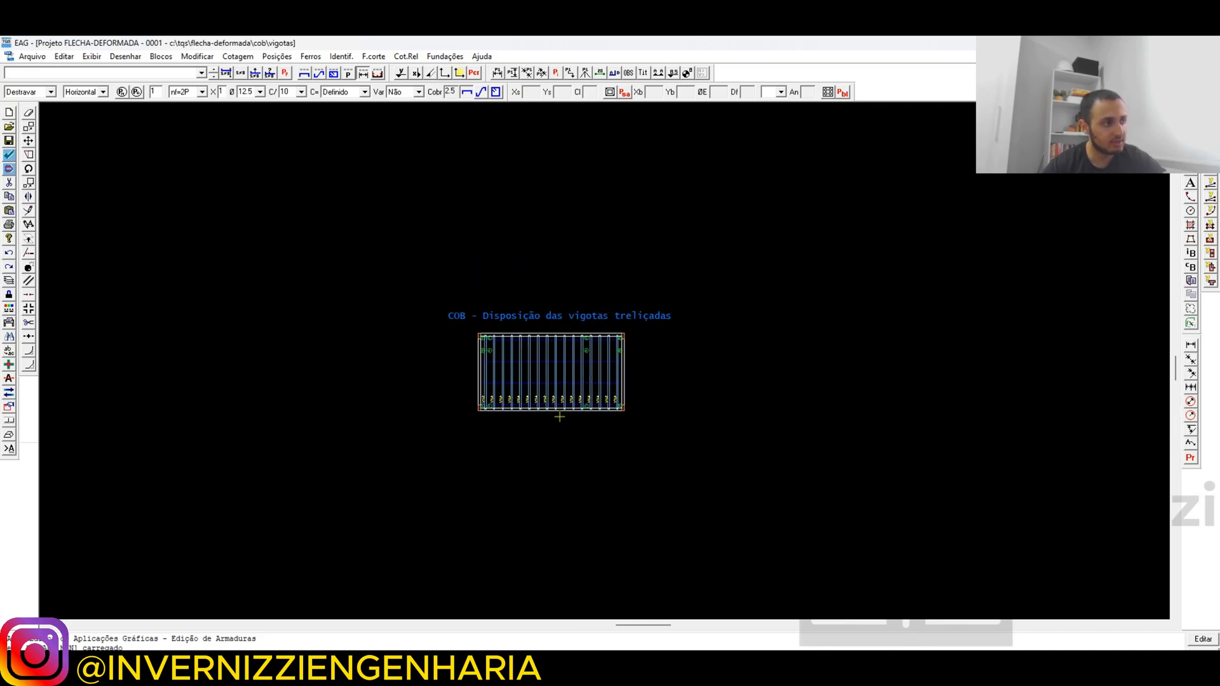
{"action": "scroll", "coordinate": [670, 343], "scroll_direction": "up", "scroll_amount": 2}
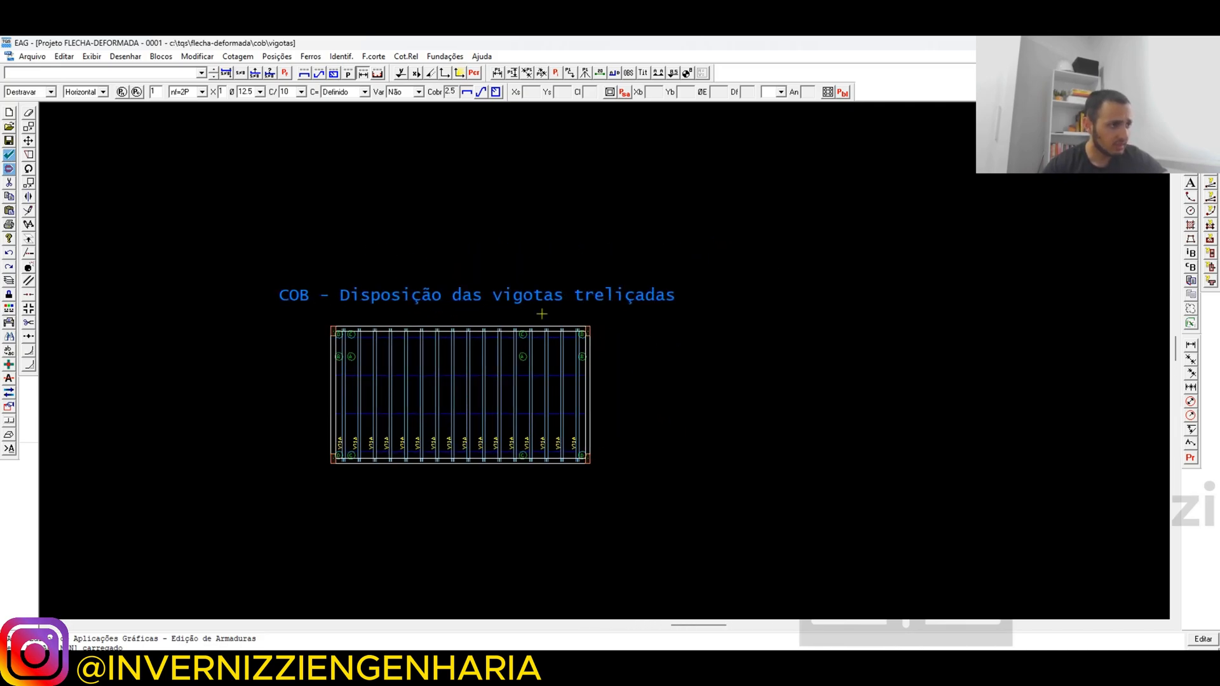
{"action": "scroll", "coordinate": [560, 340], "scroll_direction": "down", "scroll_amount": 1}
{"action": "scroll", "coordinate": [580, 445], "scroll_direction": "up", "scroll_amount": 2}
{"action": "scroll", "coordinate": [638, 354], "scroll_direction": "down", "scroll_amount": 1}
{"action": "scroll", "coordinate": [638, 354], "scroll_direction": "up", "scroll_amount": 1}
{"action": "scroll", "coordinate": [782, 435], "scroll_direction": "up", "scroll_amount": 1}
{"action": "scroll", "coordinate": [670, 309], "scroll_direction": "down", "scroll_amount": 1}
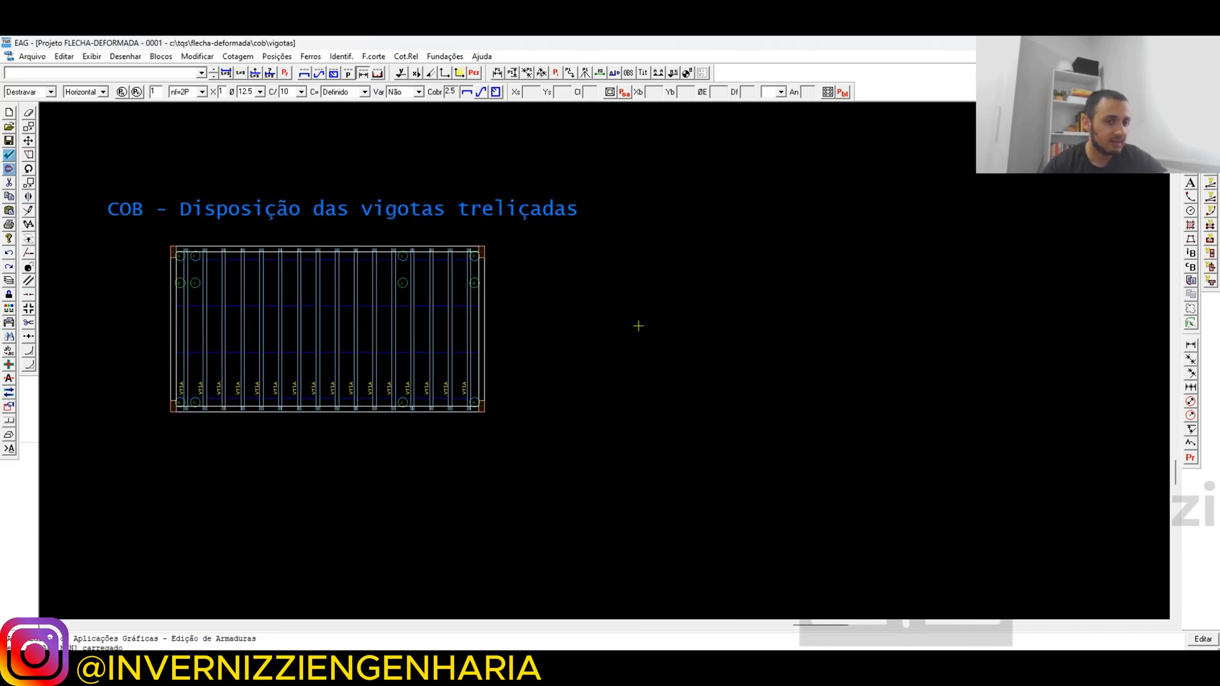
{"action": "scroll", "coordinate": [866, 378], "scroll_direction": "down", "scroll_amount": 1}
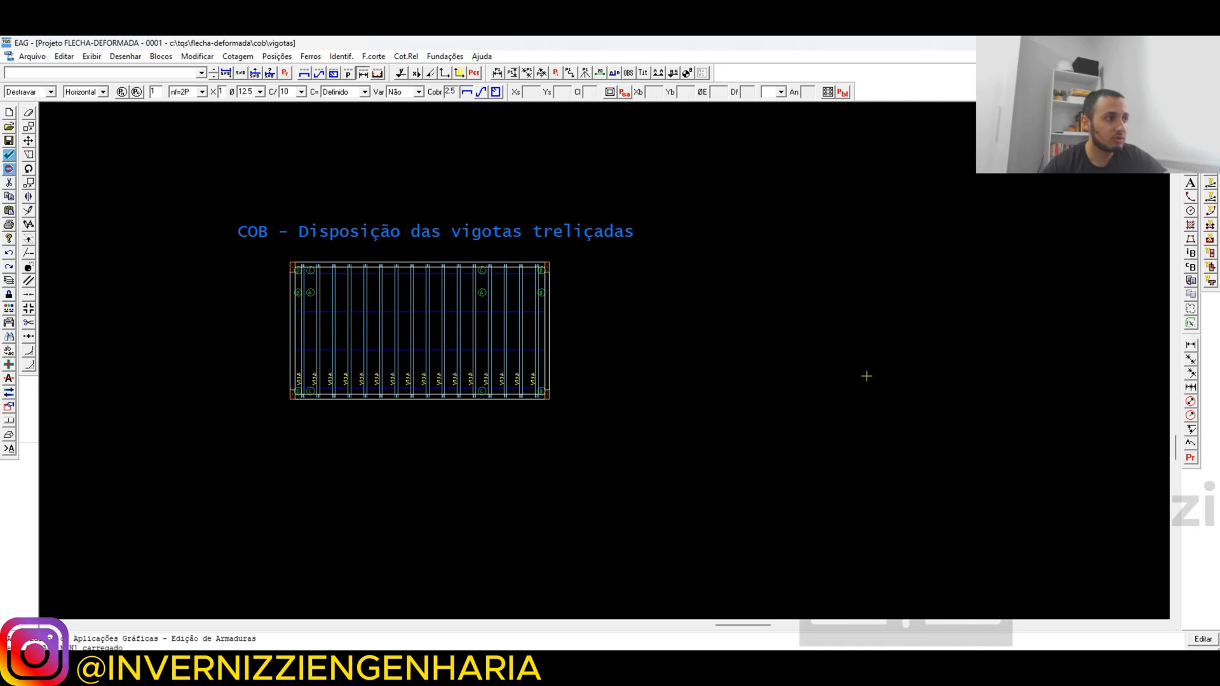